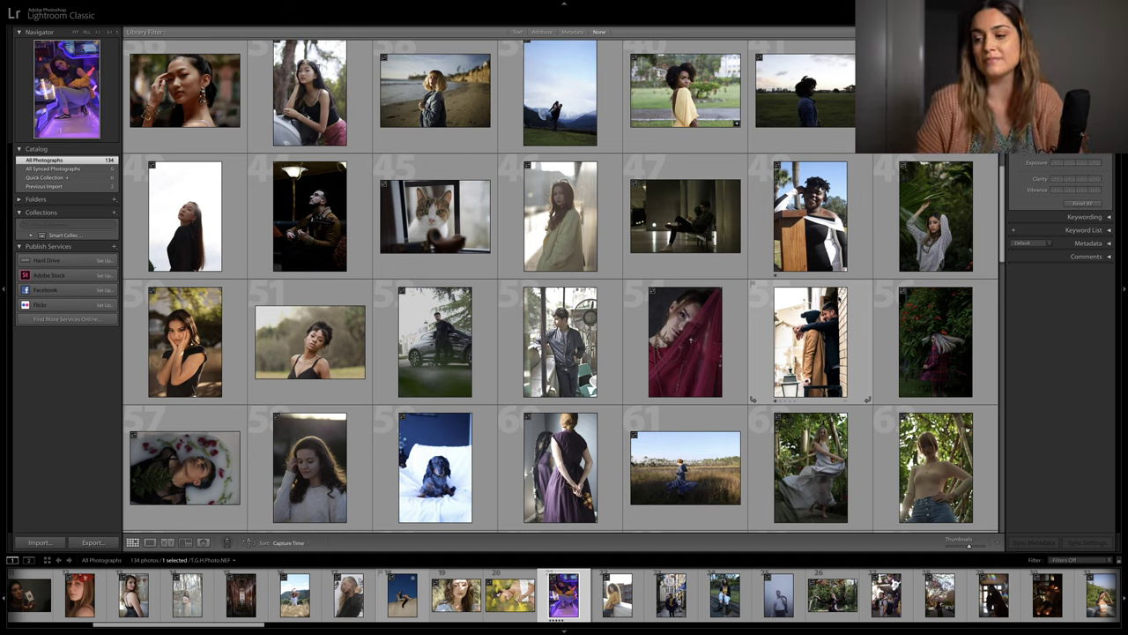
Check the live stream dashboard in Google Chrome and return to Lightroom Classic in full-screen view
mouse_move(24, 16)
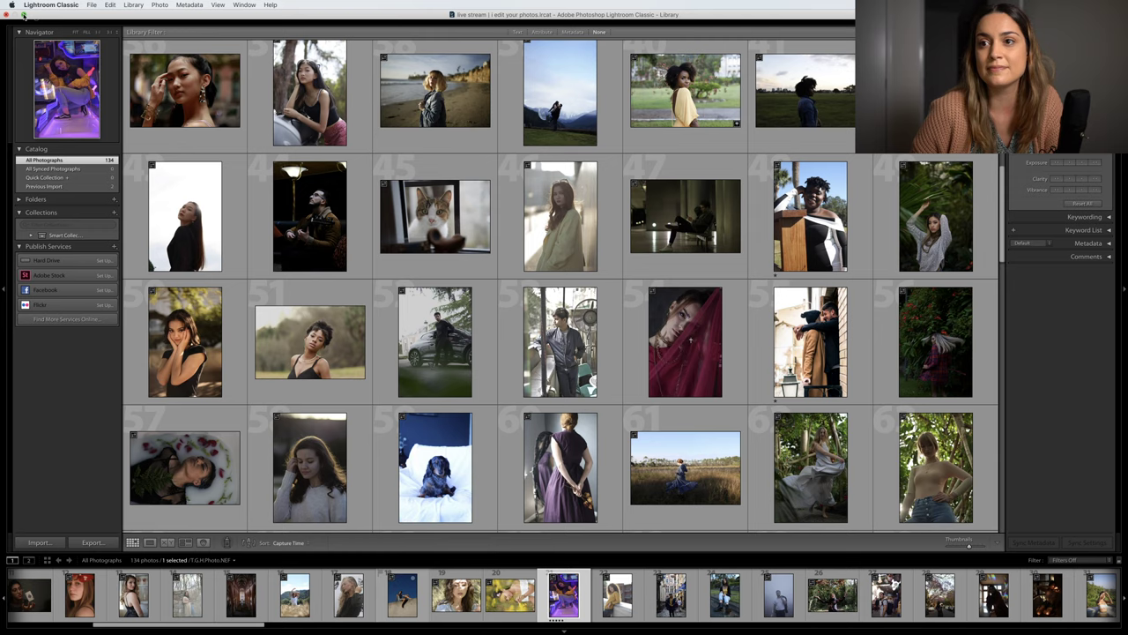
click(23, 16)
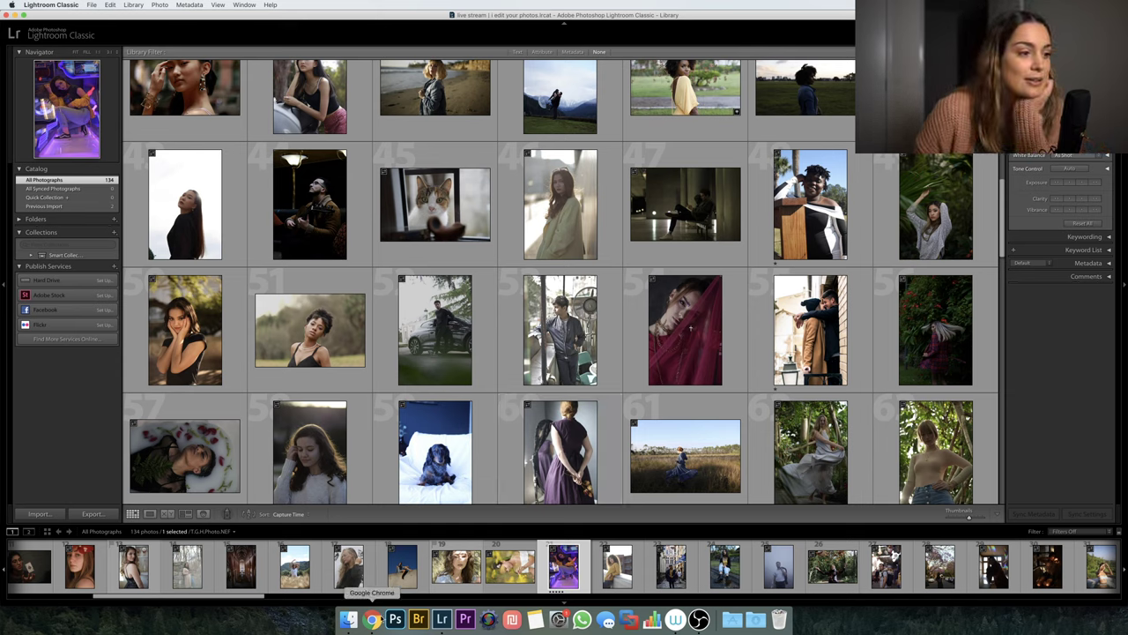
click(372, 618)
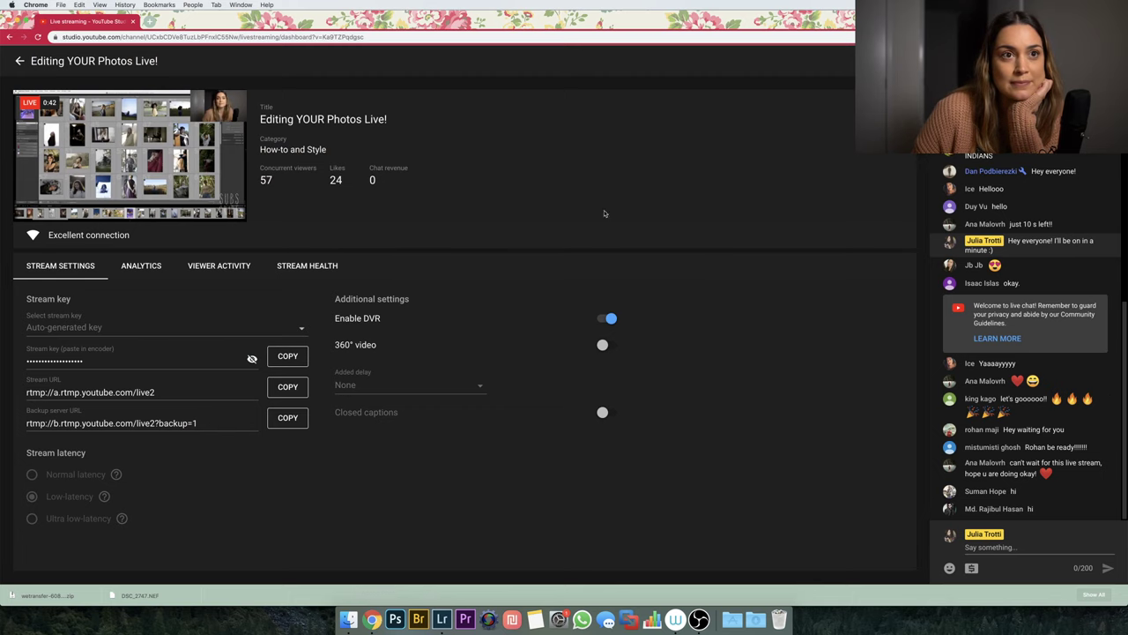
click(441, 617)
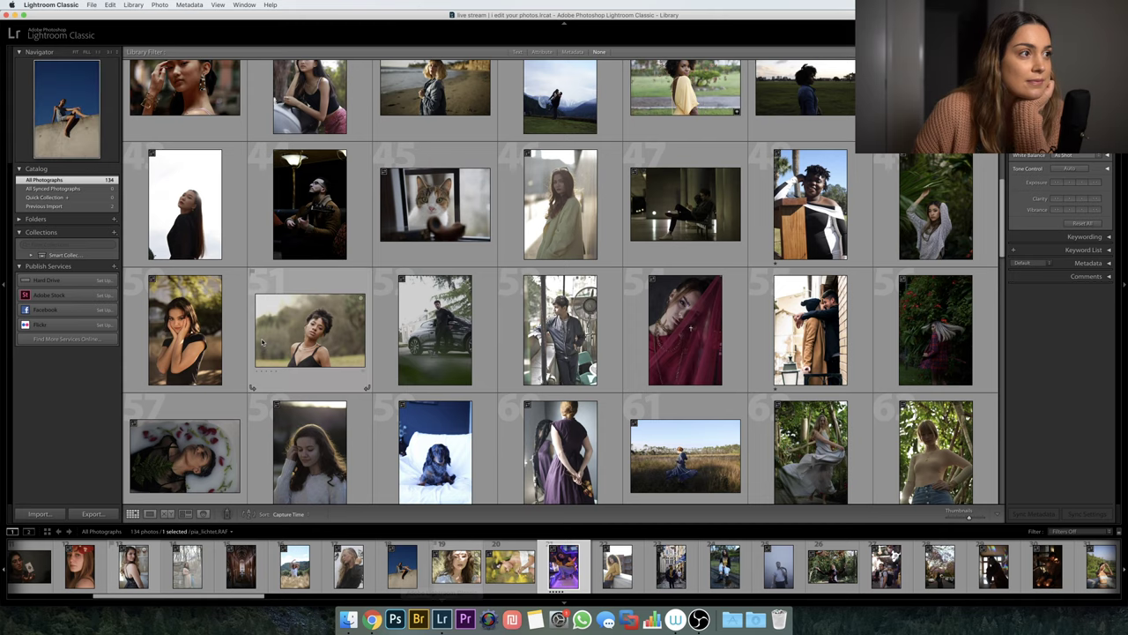
click(23, 15)
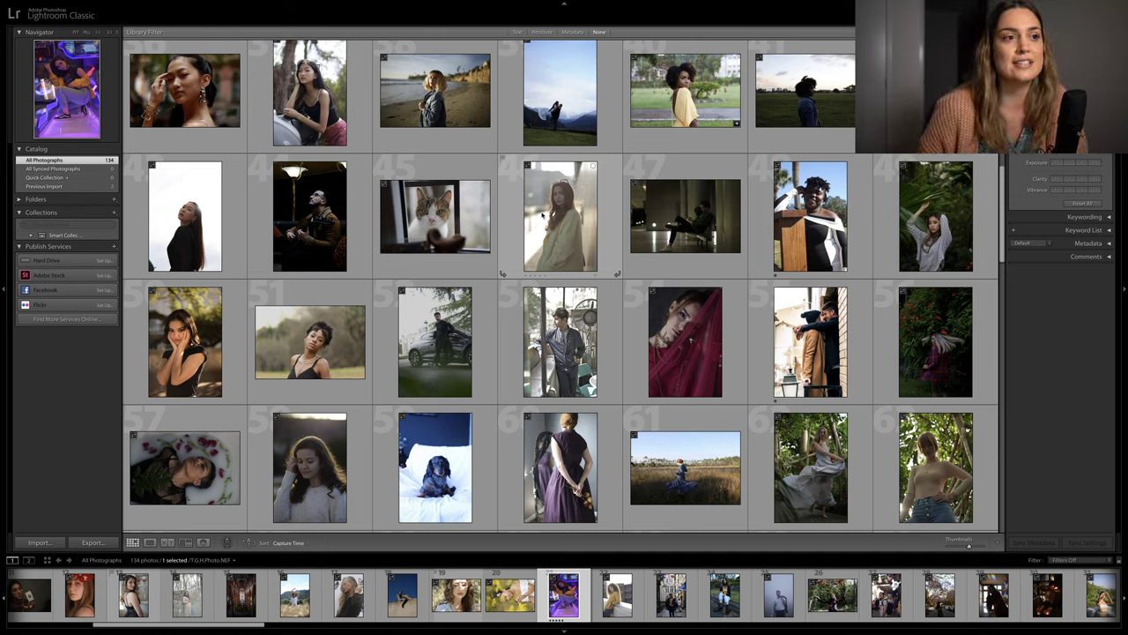
Look through the thumbnails of all photographs in the catalog for pictures to edit
scroll(563, 219, down, 10)
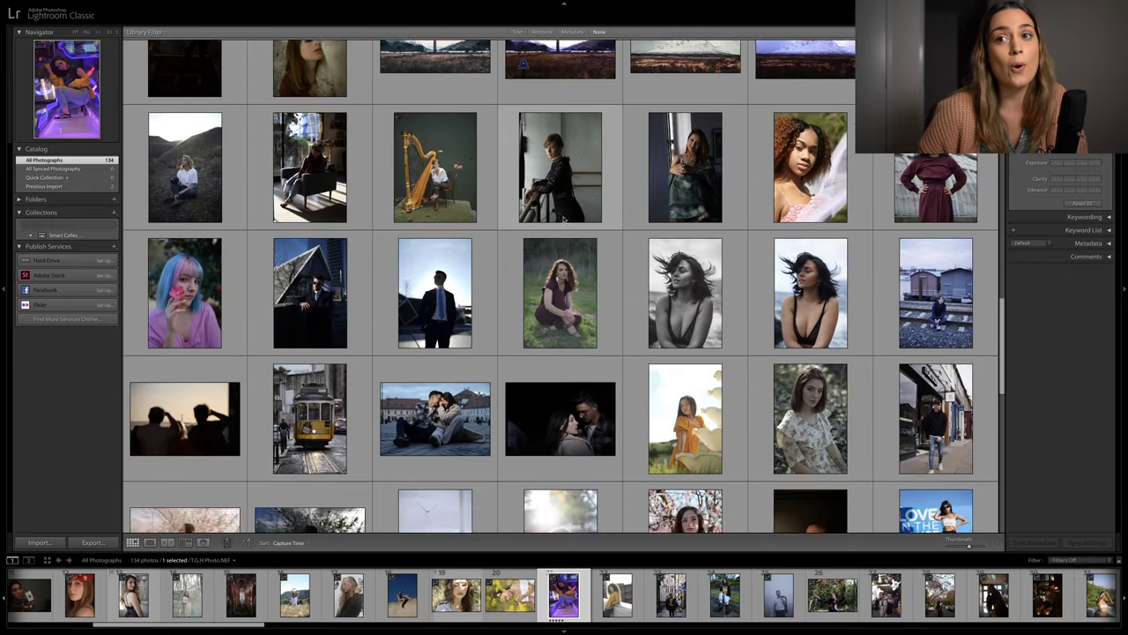
scroll(563, 218, down, 5)
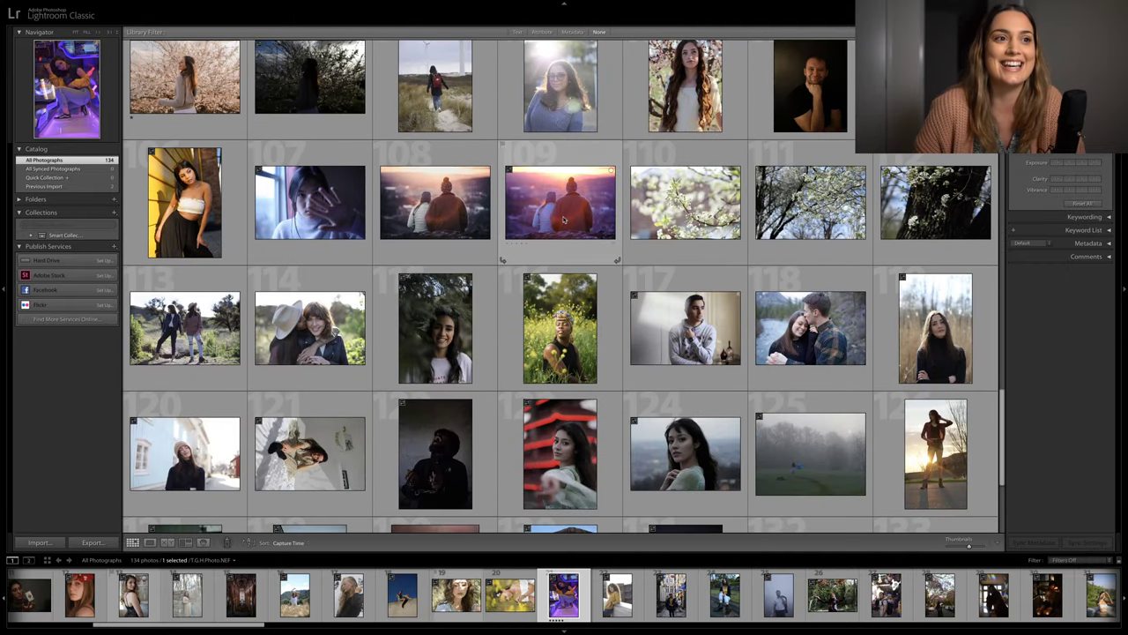
scroll(563, 219, up, 4)
scroll(563, 219, up, 3)
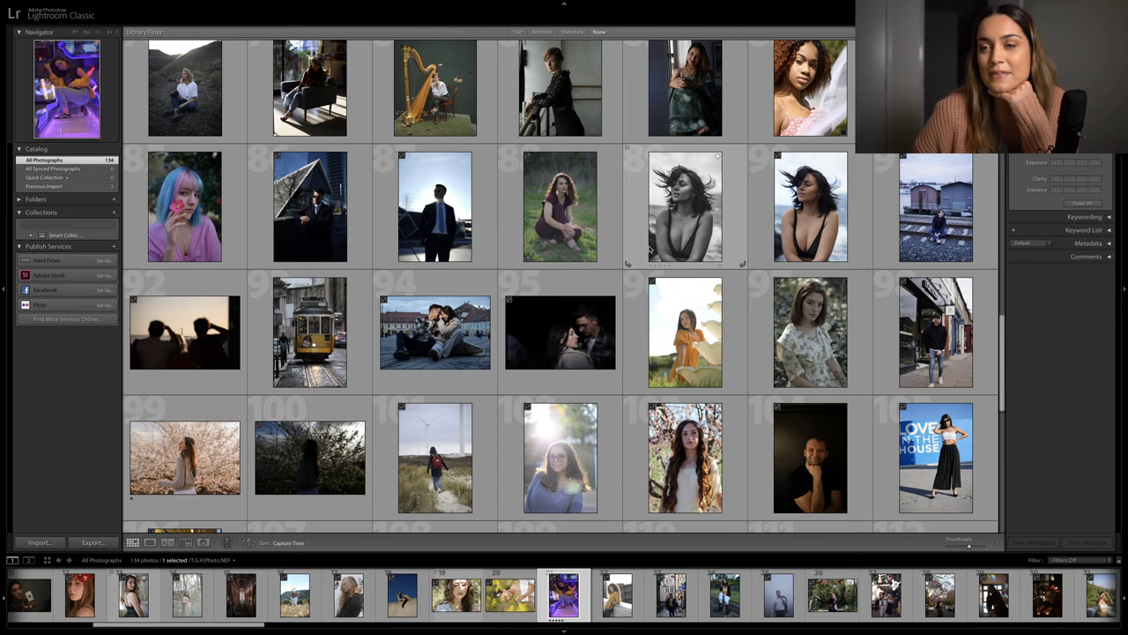
scroll(608, 268, down, 5)
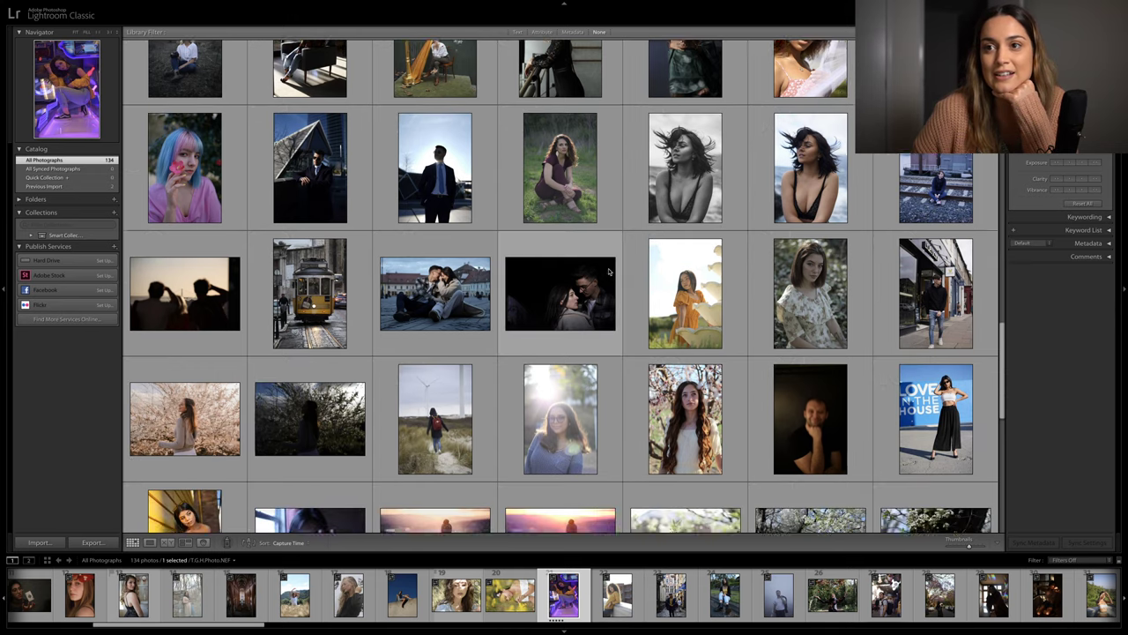
scroll(608, 271, down, 2)
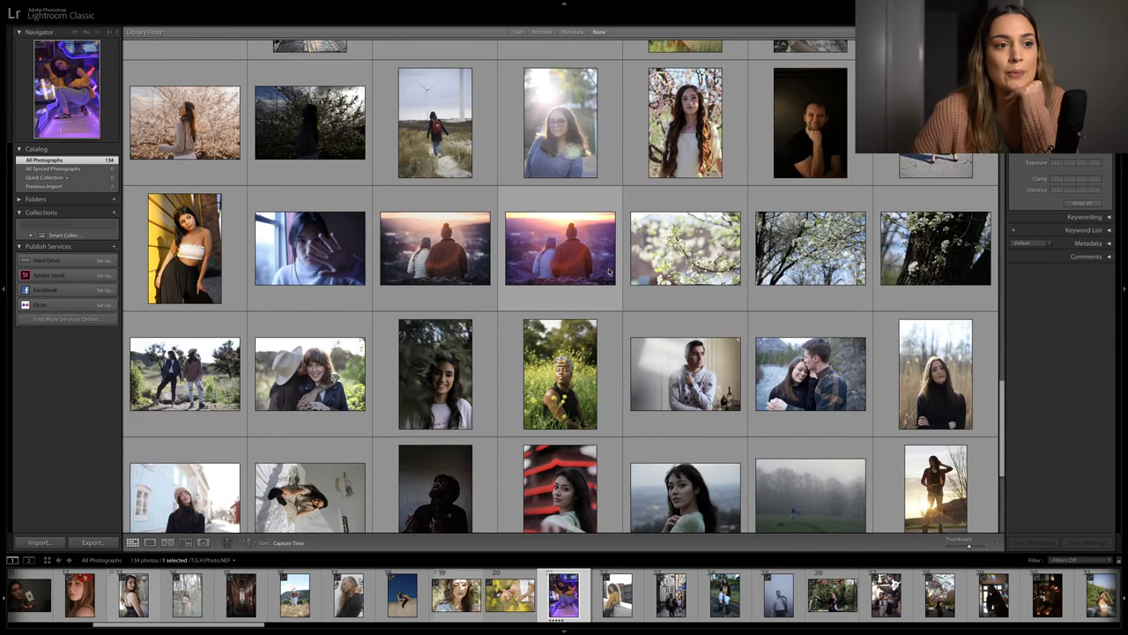
scroll(634, 277, up, 3)
scroll(644, 280, up, 2)
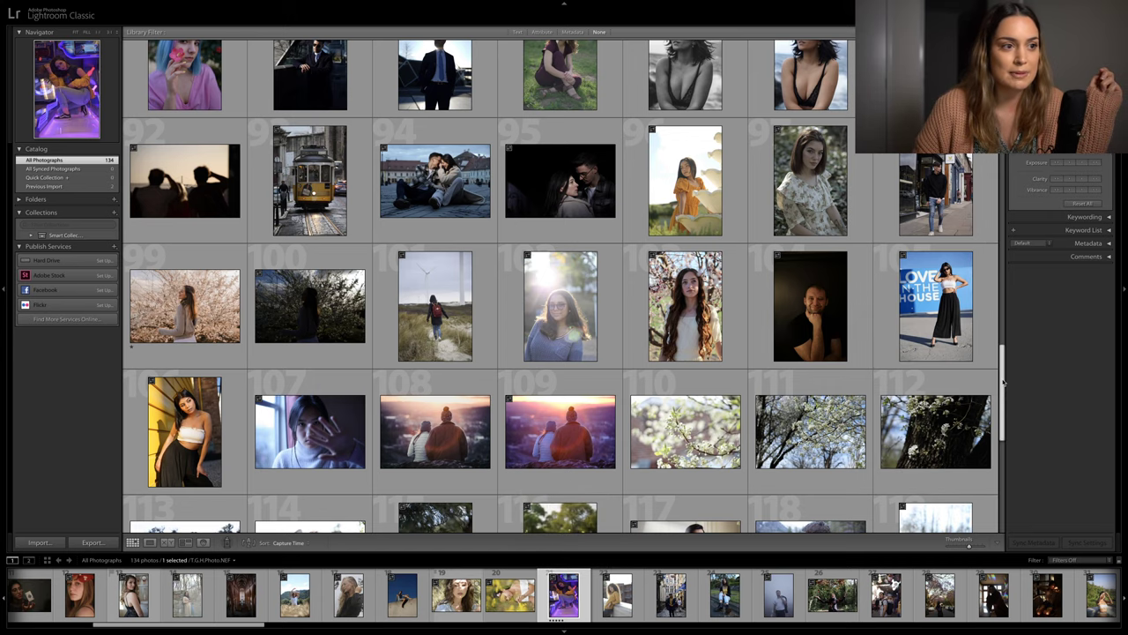
Open the photo of the cat in the window for developing and show its shooting information overlay
drag(1004, 385, 1002, 216)
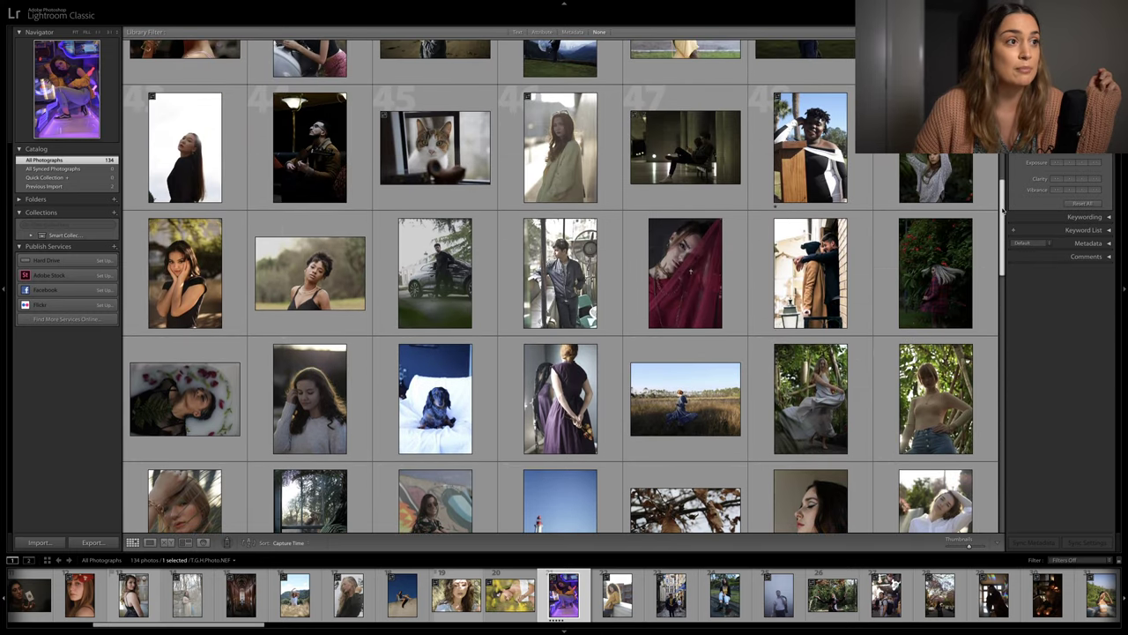
click(433, 171)
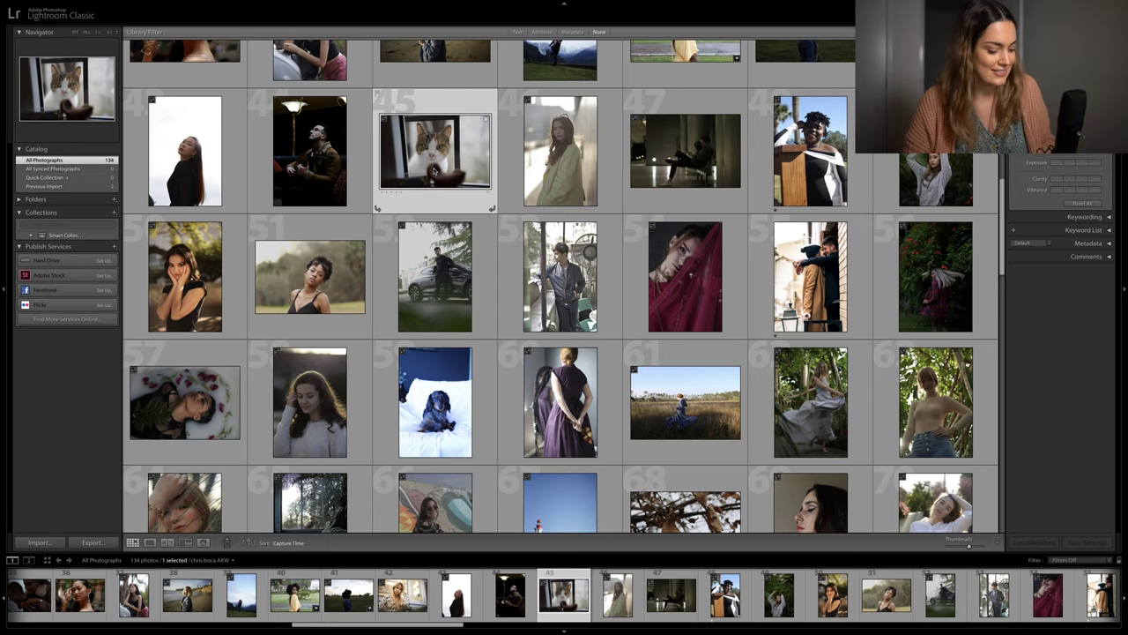
key(d)
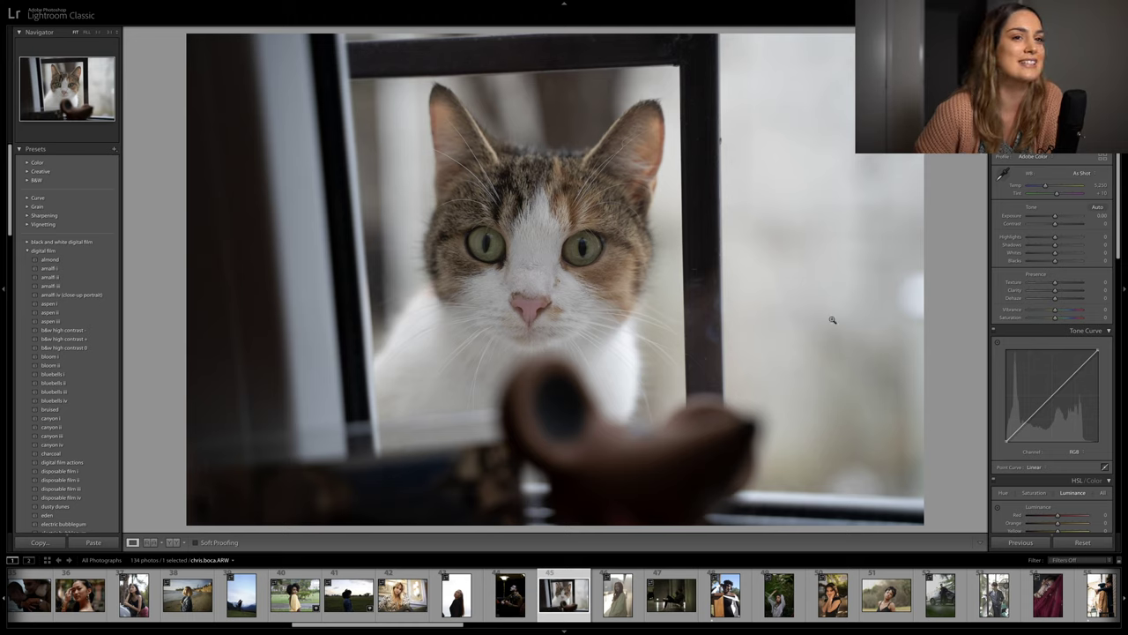
key(i)
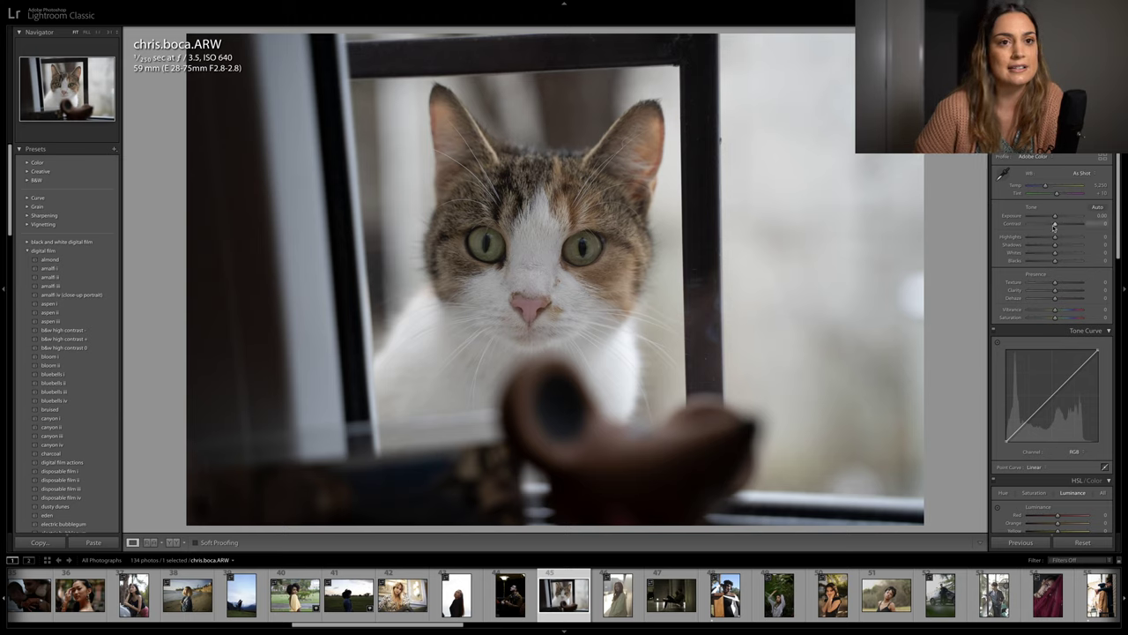
Set exposure +0.45, contrast +17, highlights -73, shadows +9 and blacks -27, and shape the tone curve with a lifted black point and darker shadows
drag(1055, 217, 1034, 239)
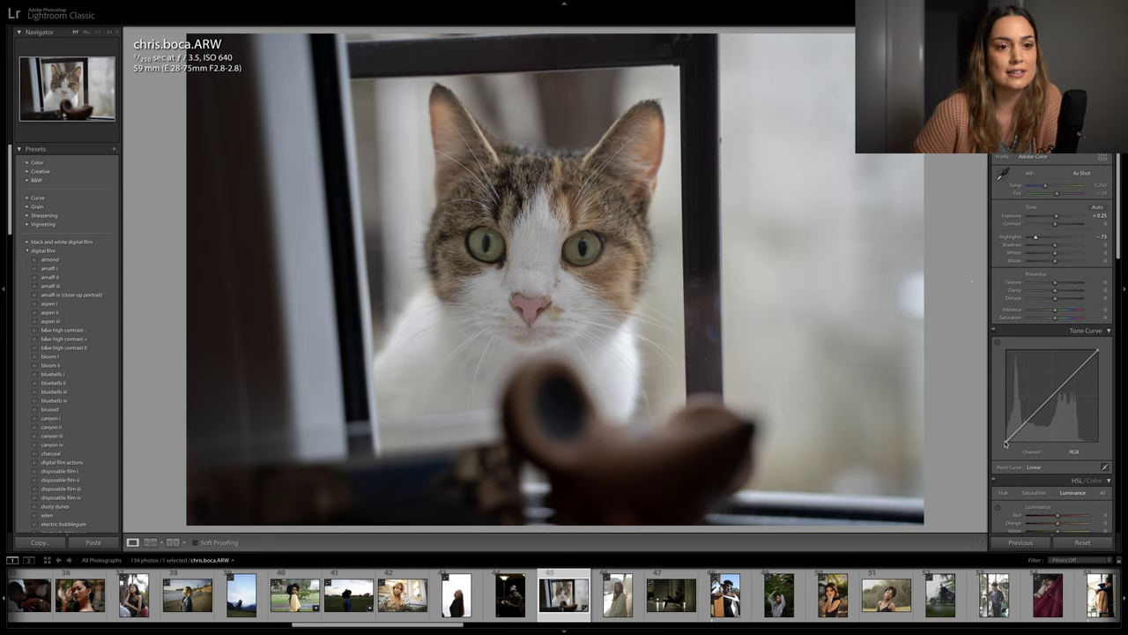
drag(1005, 444, 1044, 399)
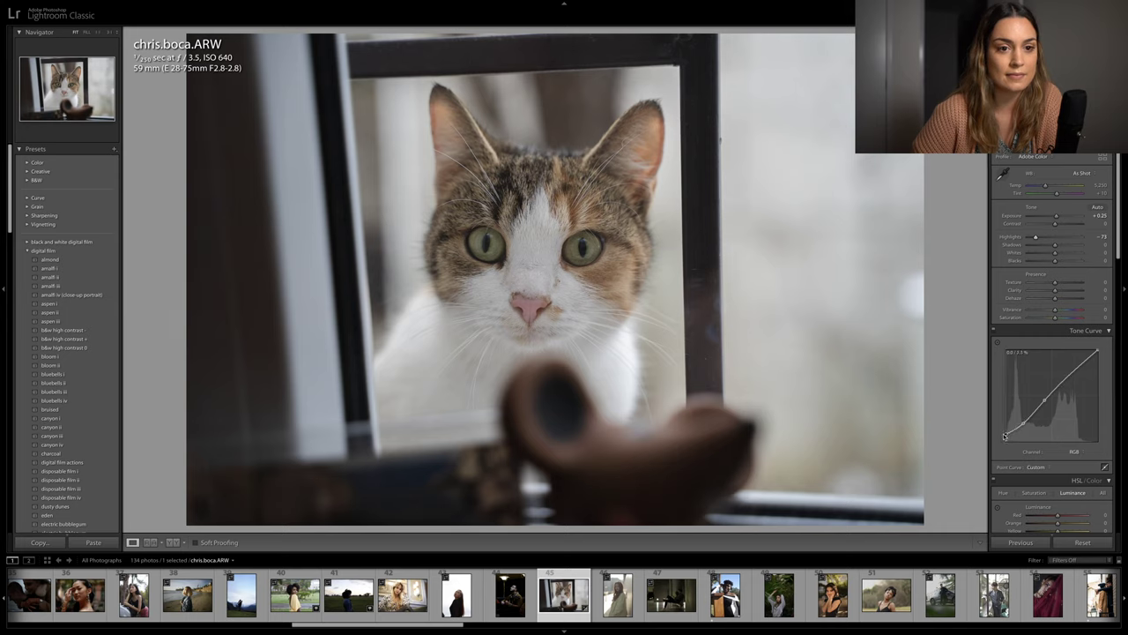
drag(1022, 422, 1025, 425)
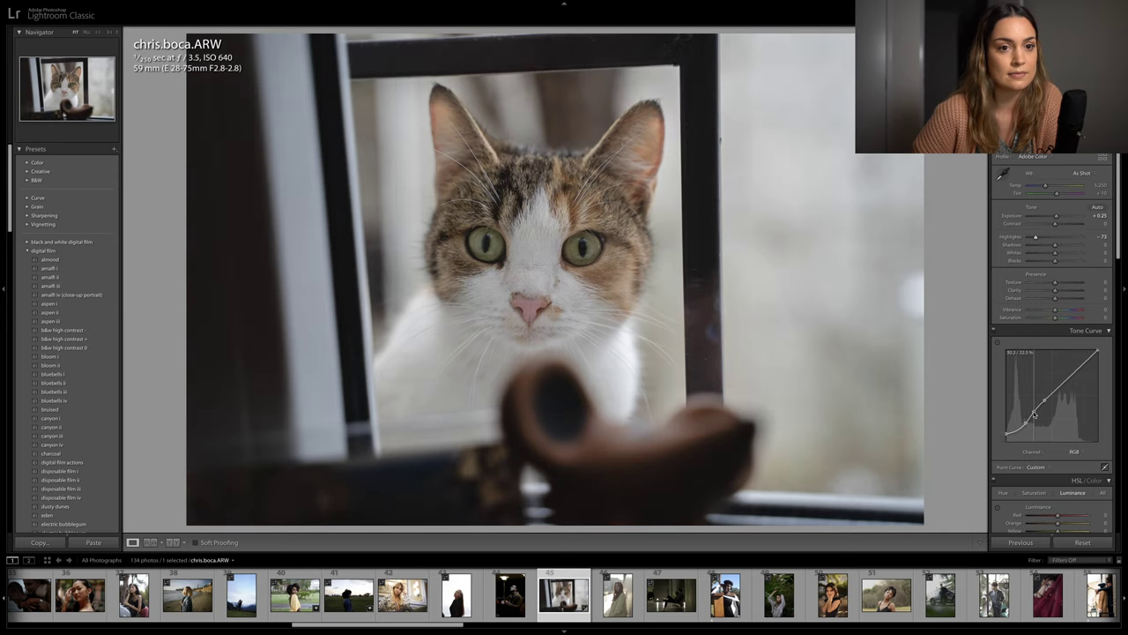
drag(1046, 402, 1022, 426)
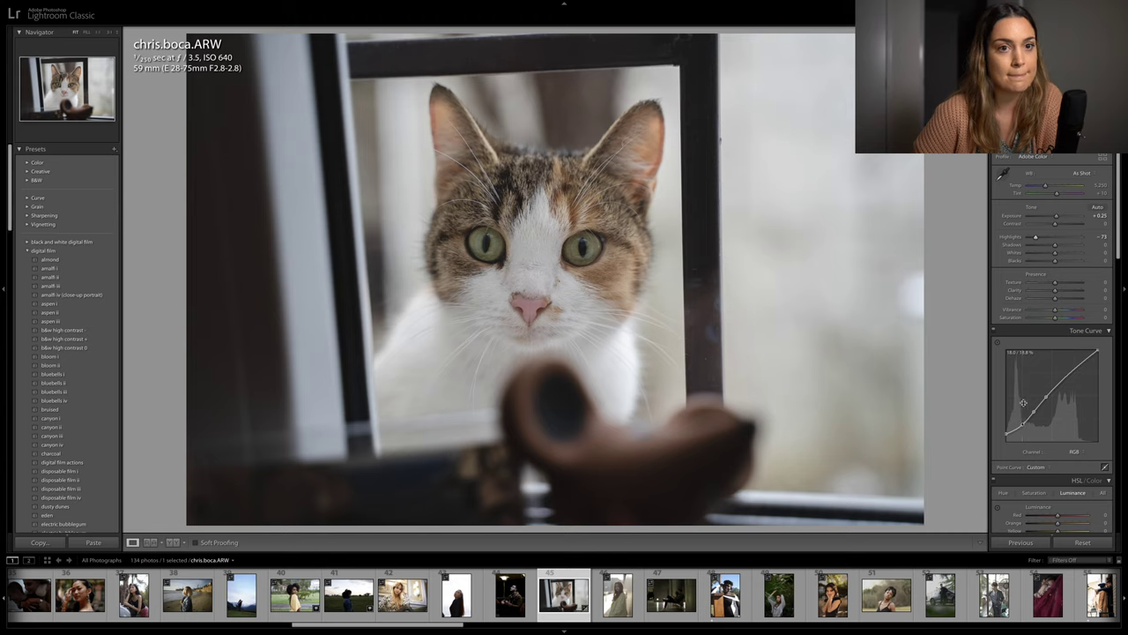
drag(1055, 260, 1058, 217)
scroll(1059, 216, down, 3)
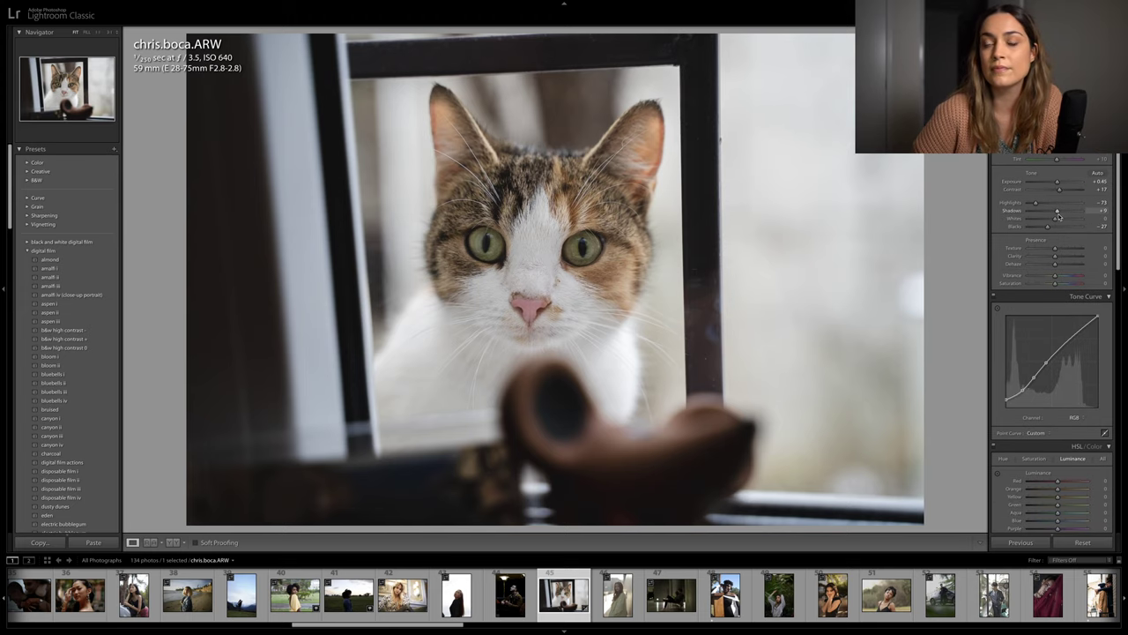
Sharpen the cat photo with an amount of 58 and a radius of 1.3
scroll(1059, 217, down, 3)
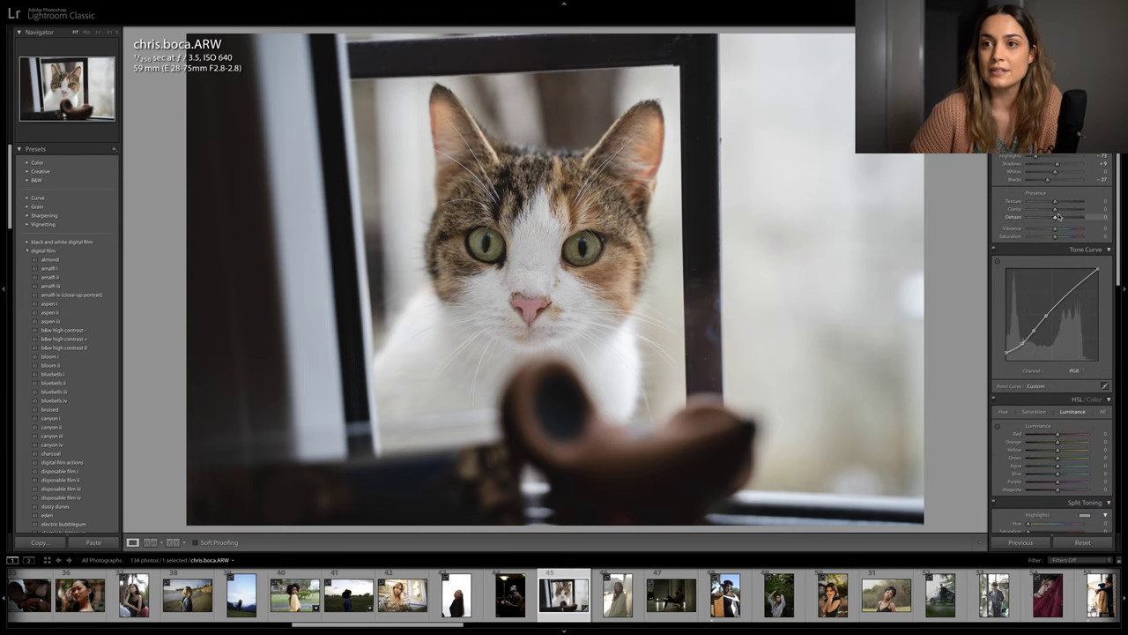
scroll(1058, 217, down, 5)
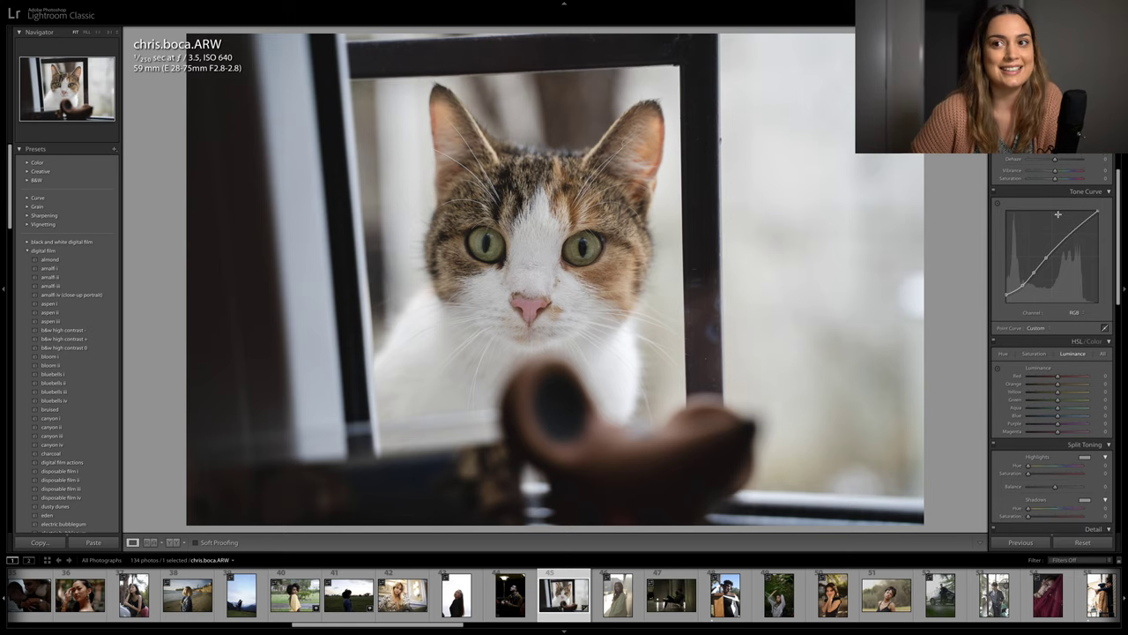
scroll(1059, 214, down, 4)
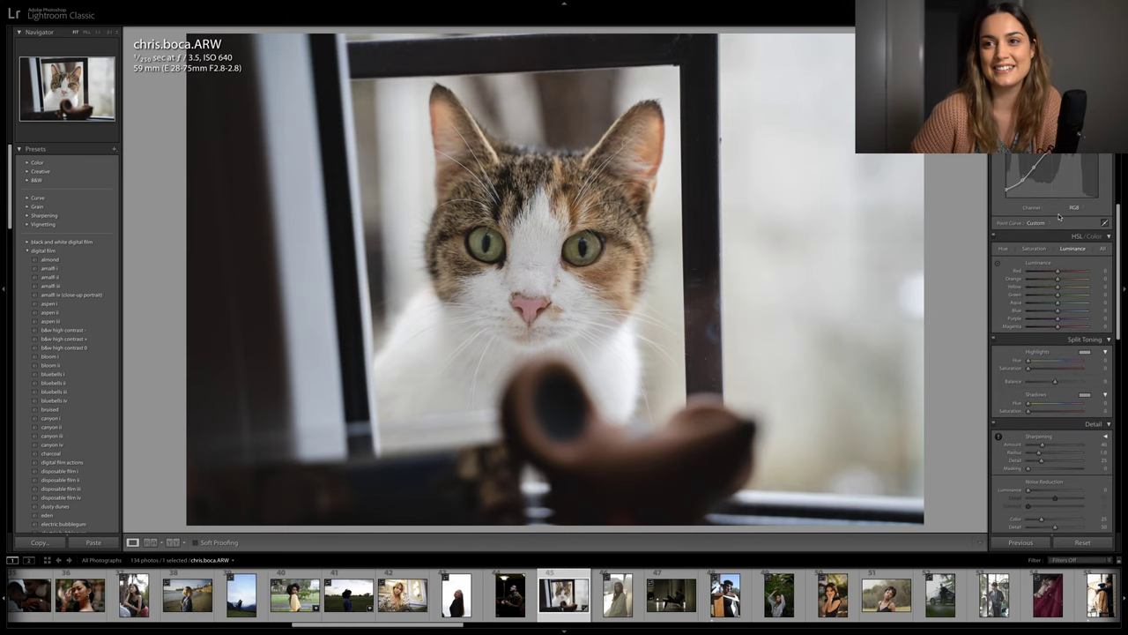
scroll(1059, 216, down, 2)
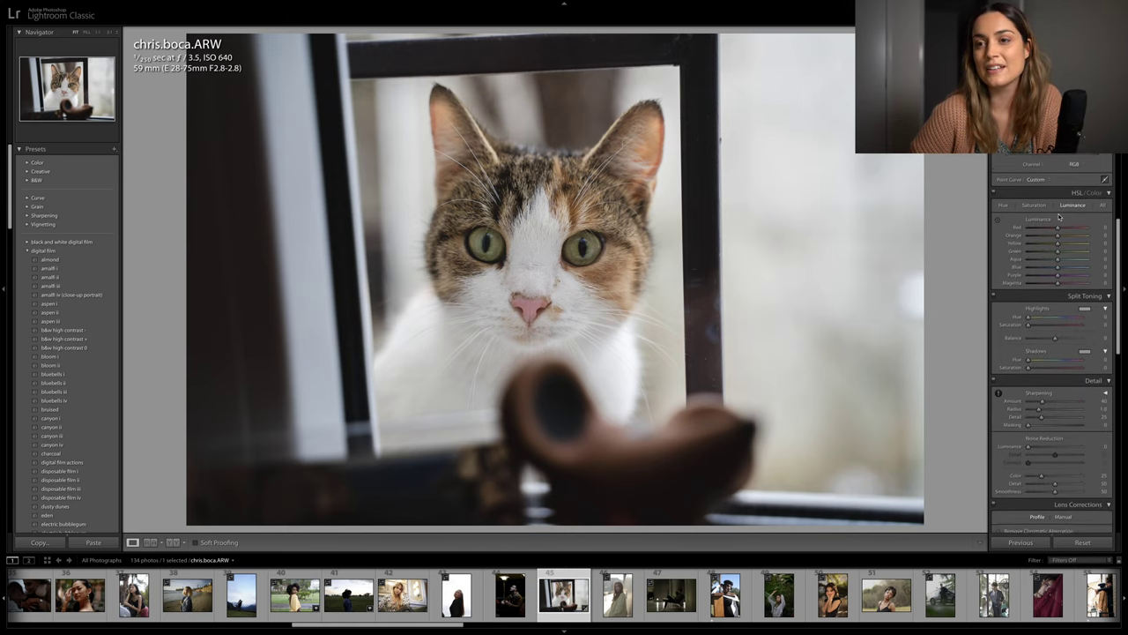
scroll(1059, 217, down, 3)
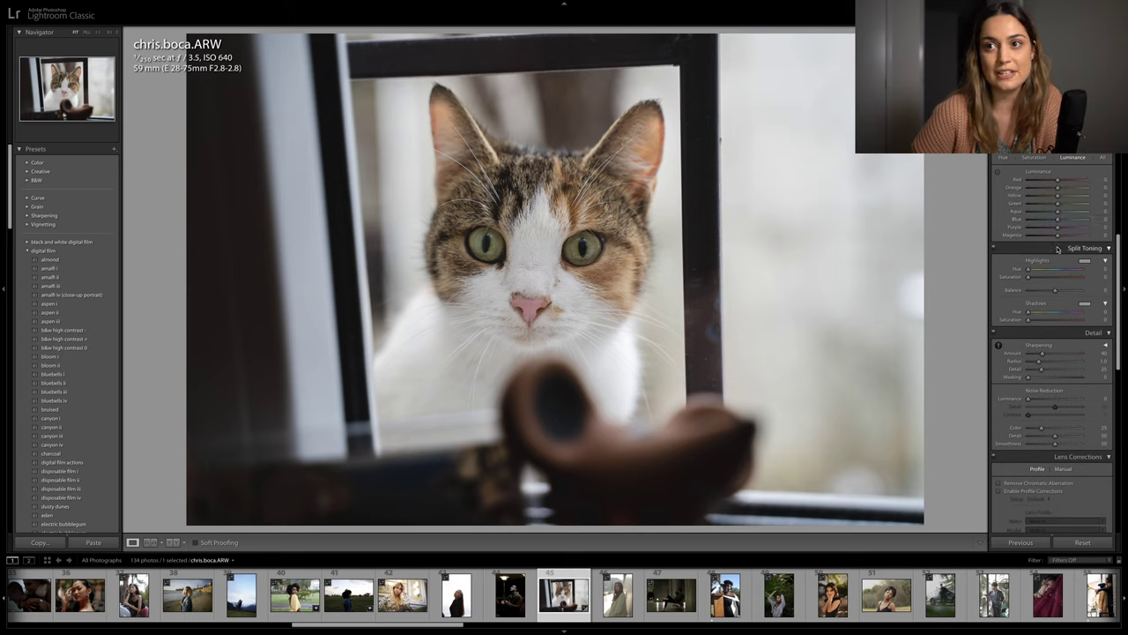
scroll(1058, 250, down, 2)
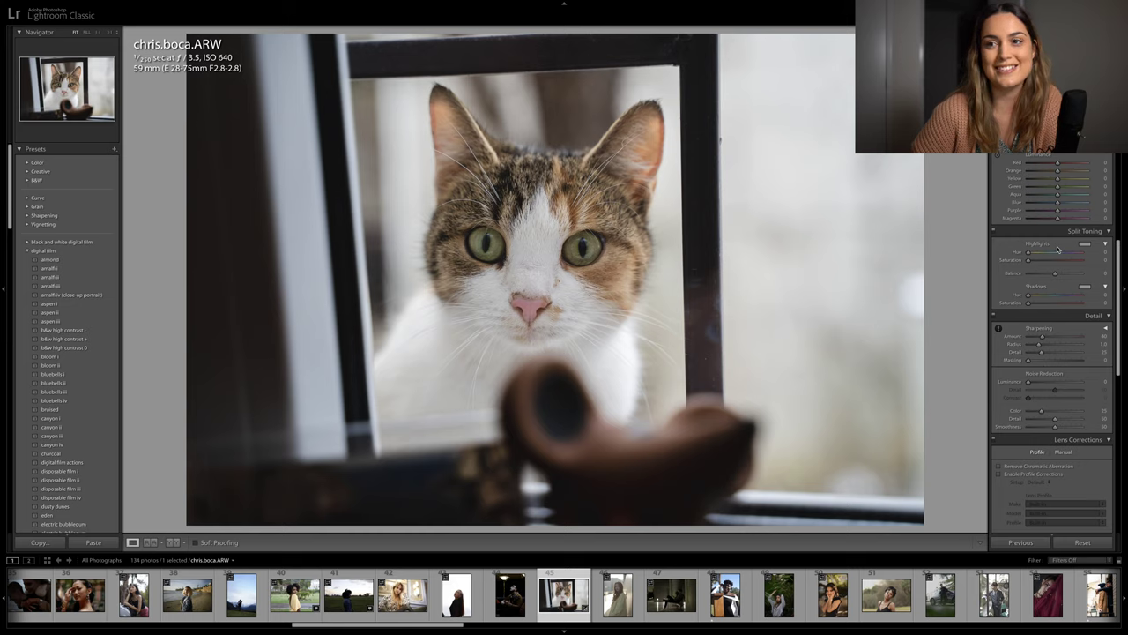
scroll(1058, 249, down, 2)
scroll(1056, 248, down, 2)
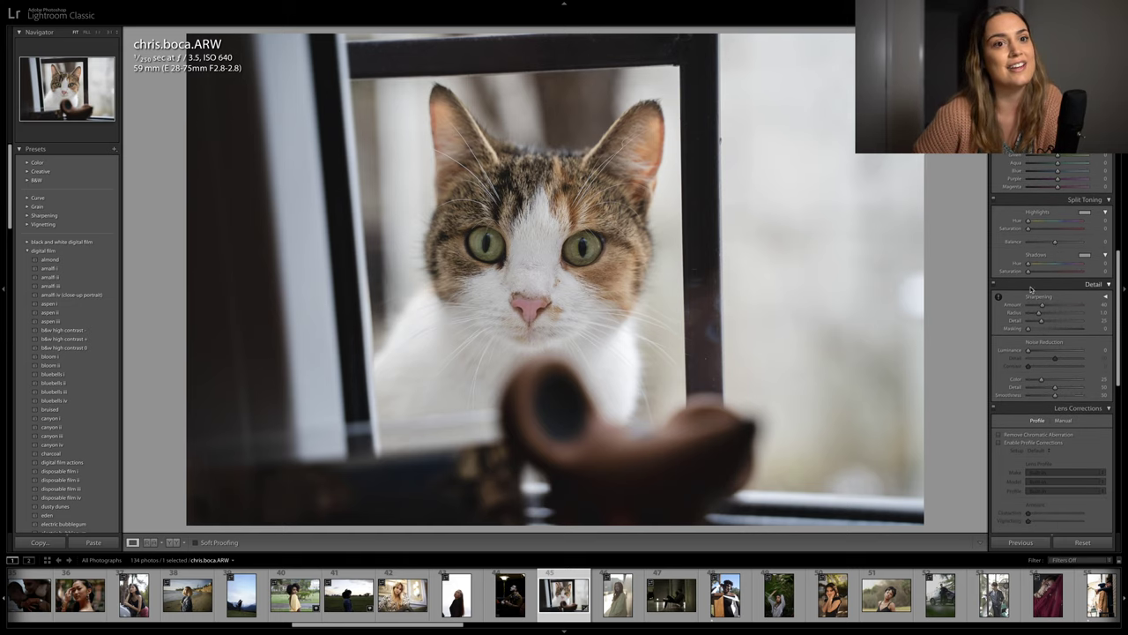
drag(1041, 305, 1047, 312)
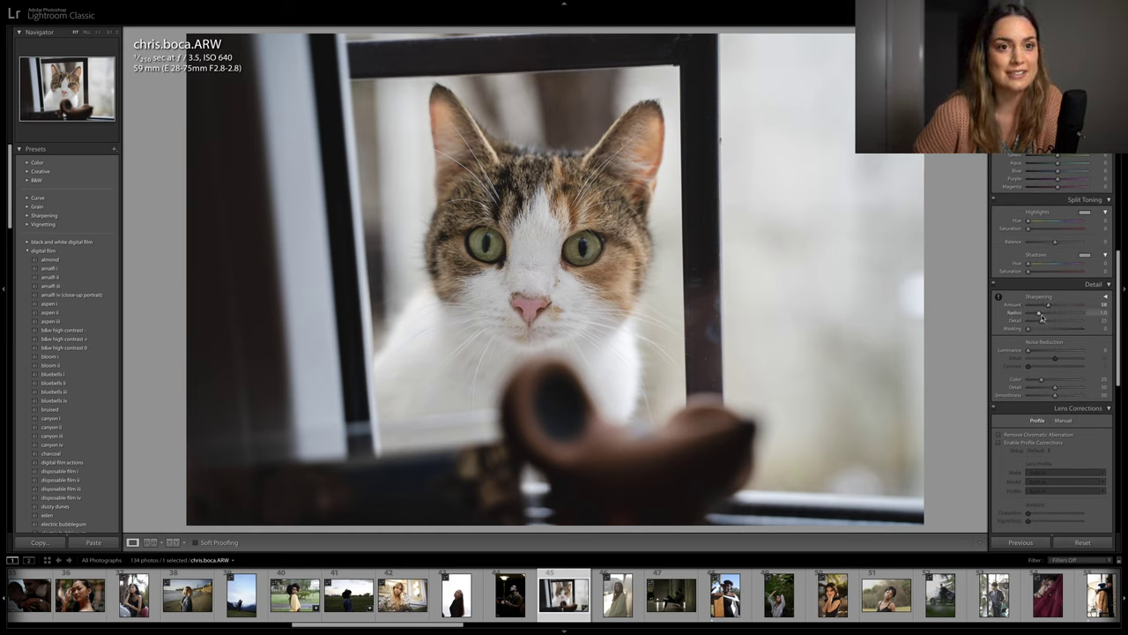
Set the luminance of yellow to +49 and green to +42, and the saturation of yellow to +44 and green to +66
scroll(1050, 308, up, 10)
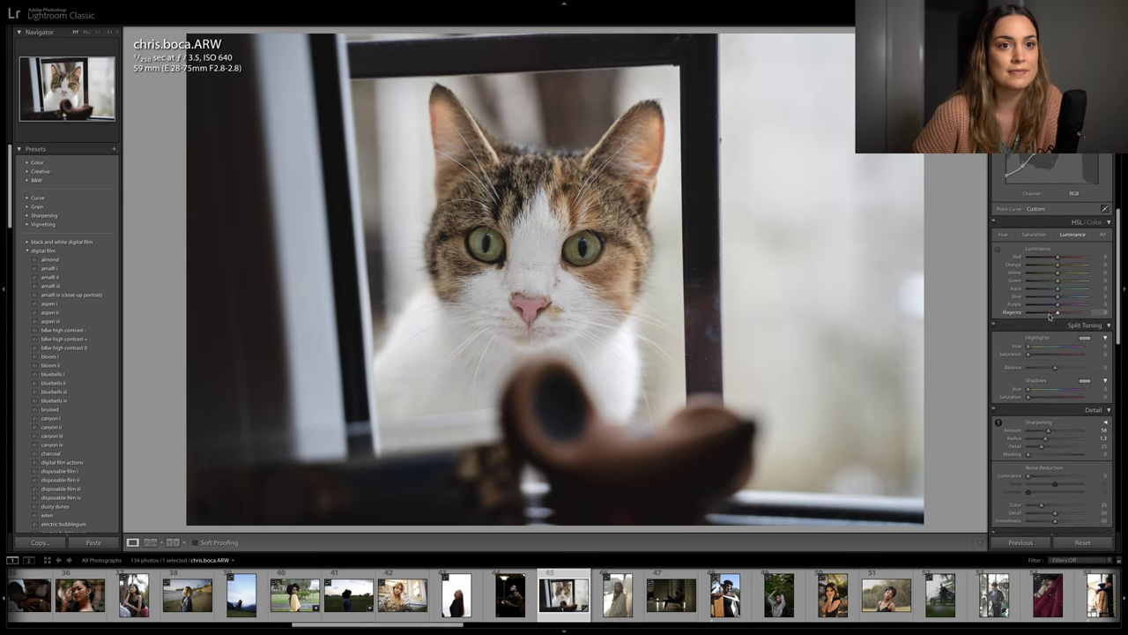
drag(1060, 284, 1071, 283)
drag(1059, 273, 1073, 276)
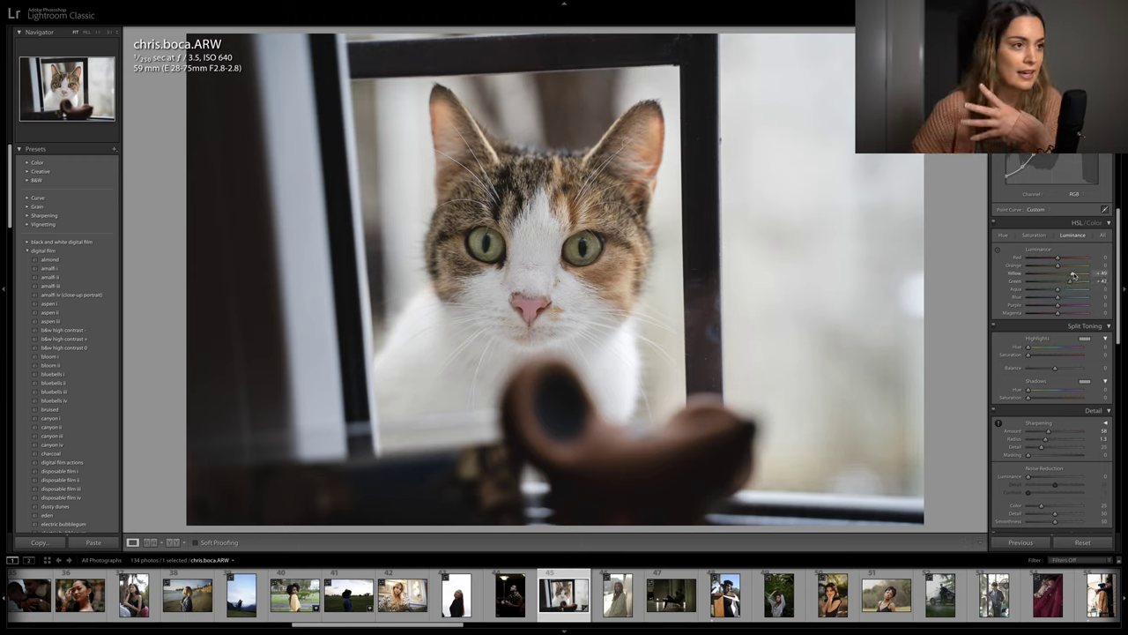
click(1034, 235)
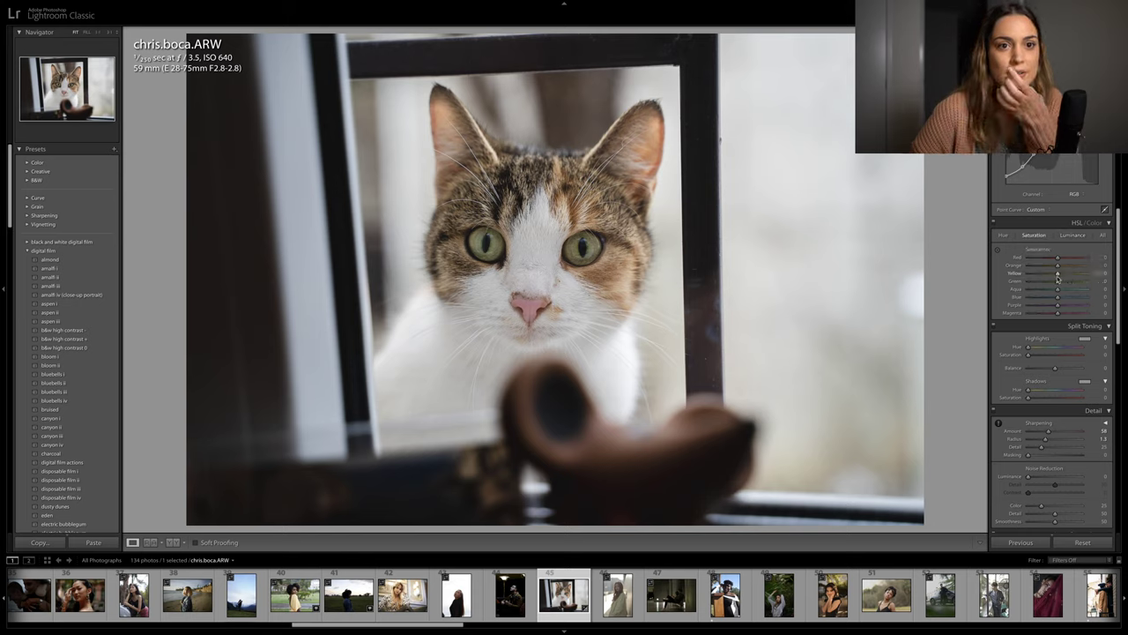
drag(1058, 276, 1077, 282)
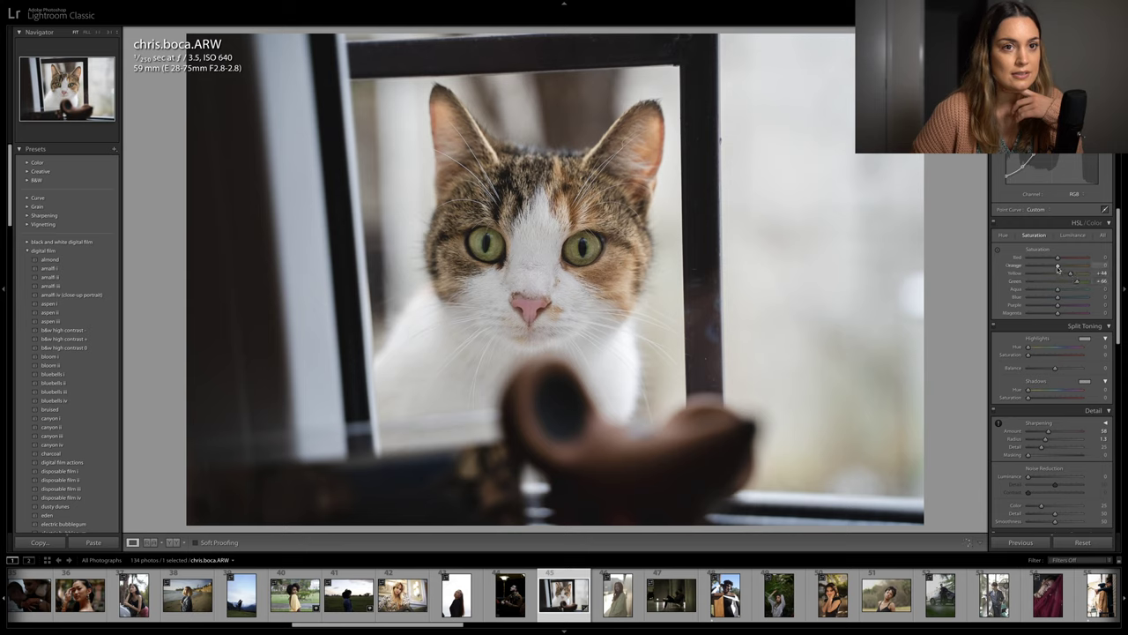
Set the orange luminance to +19 and the saturation of orange to +9, purple to +43 and magenta to +31
click(1073, 235)
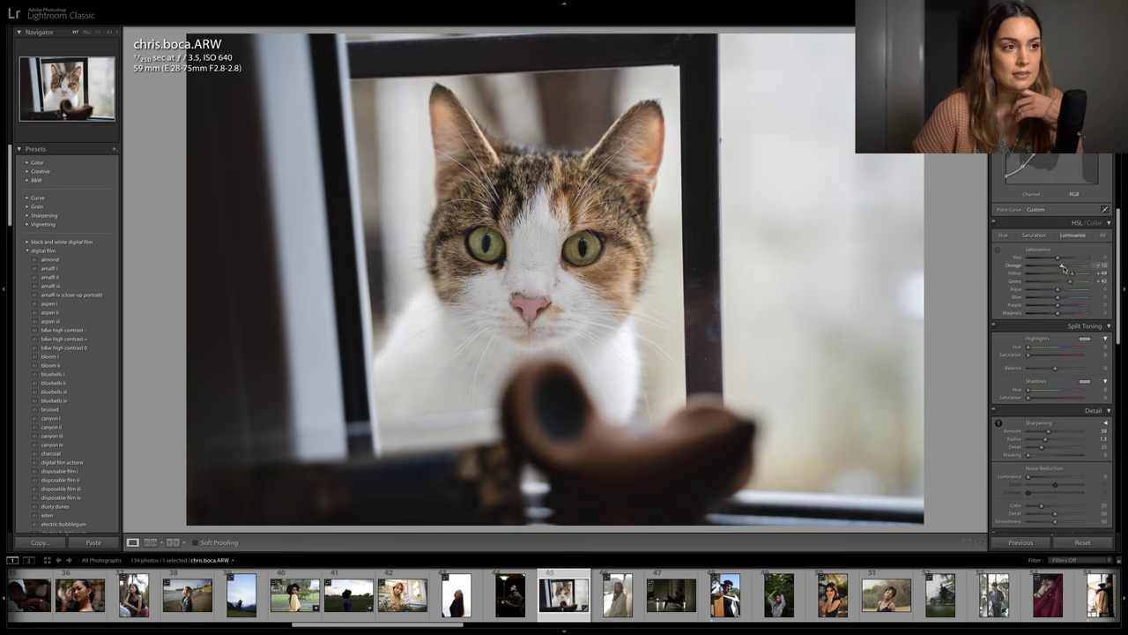
drag(1062, 265, 1064, 267)
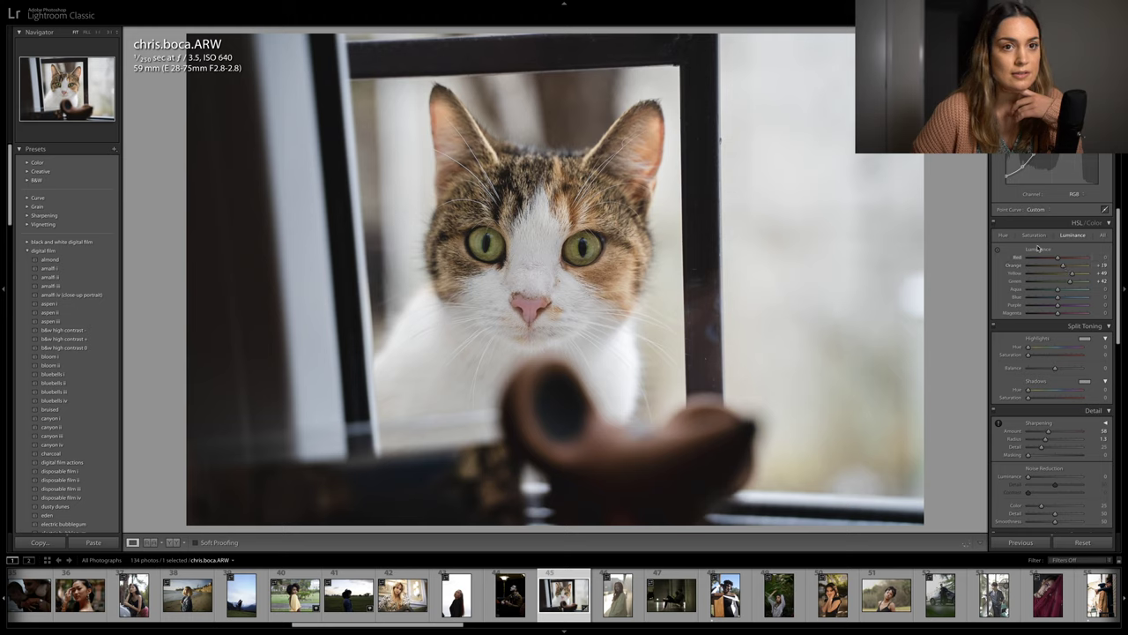
click(1034, 234)
drag(1057, 312, 1073, 308)
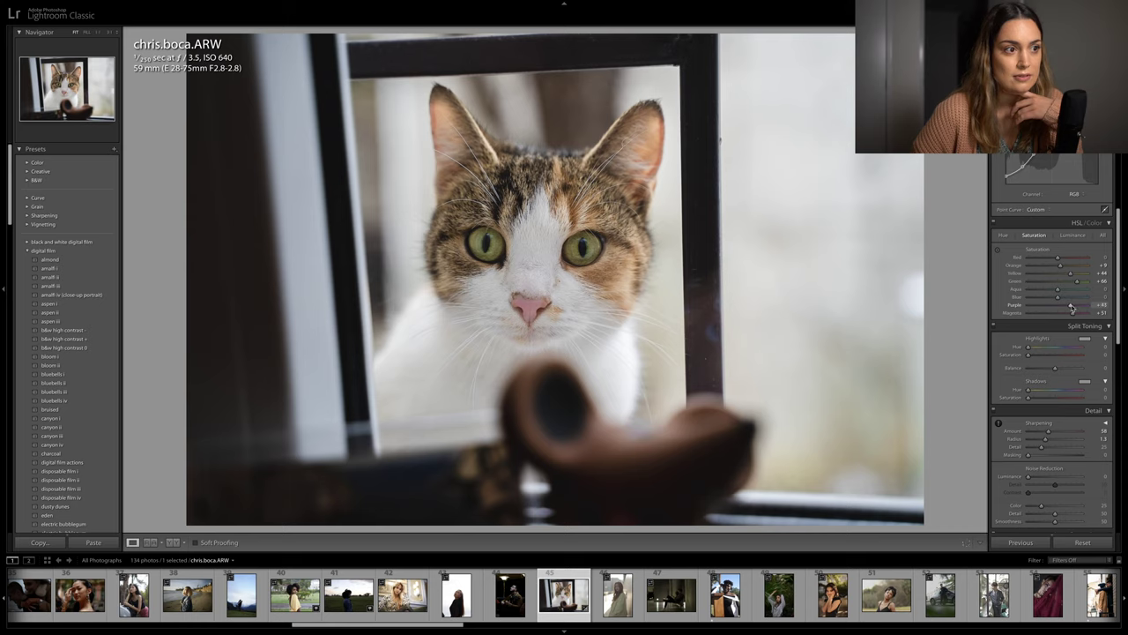
Set the luminance of red to -16 for the cat photo
click(1073, 234)
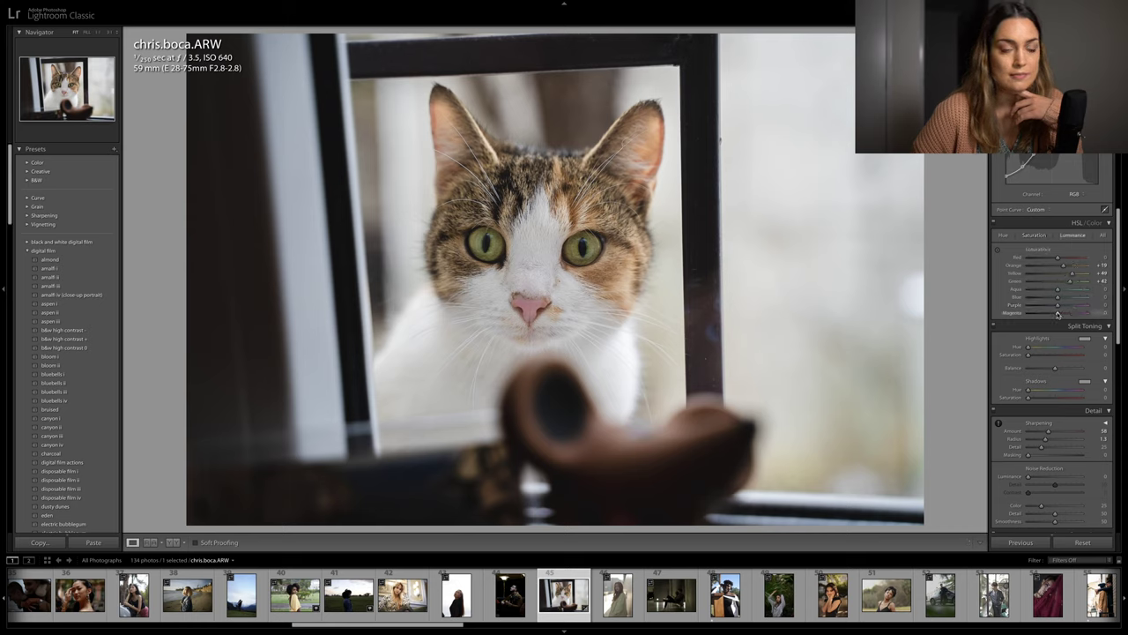
drag(1057, 257, 1053, 258)
click(1033, 234)
click(1073, 234)
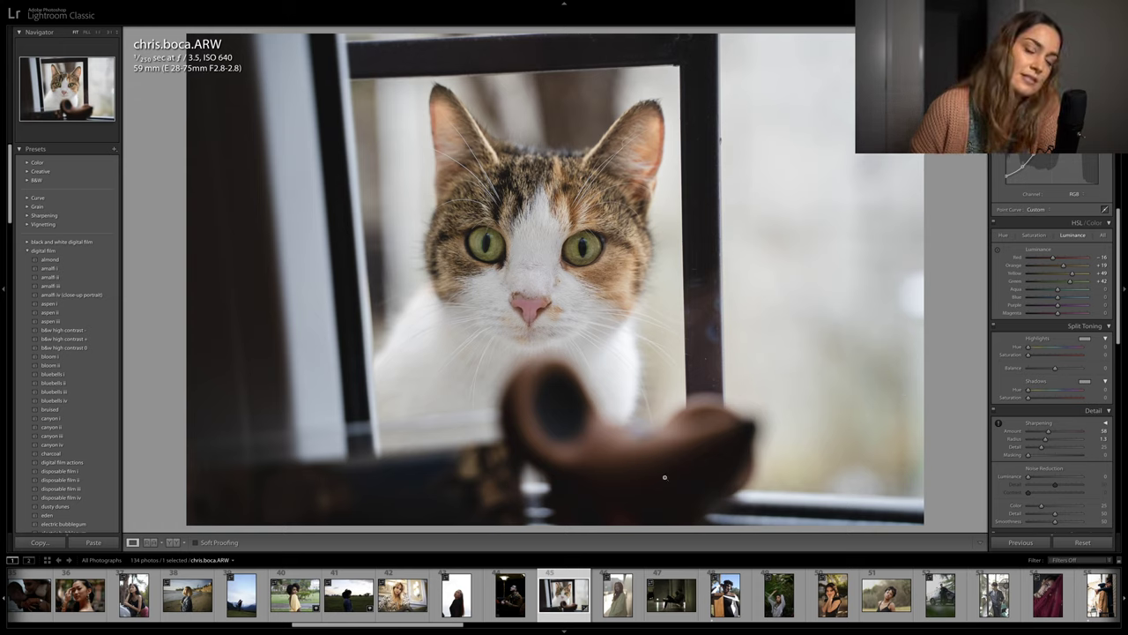
Split tone the cat photo with highlights at hue 69 and saturation 11, and a faint shadow tint at hue 10
mouse_move(1027, 355)
mouse_down()
mouse_move(1046, 354)
mouse_move(1036, 348)
mouse_up()
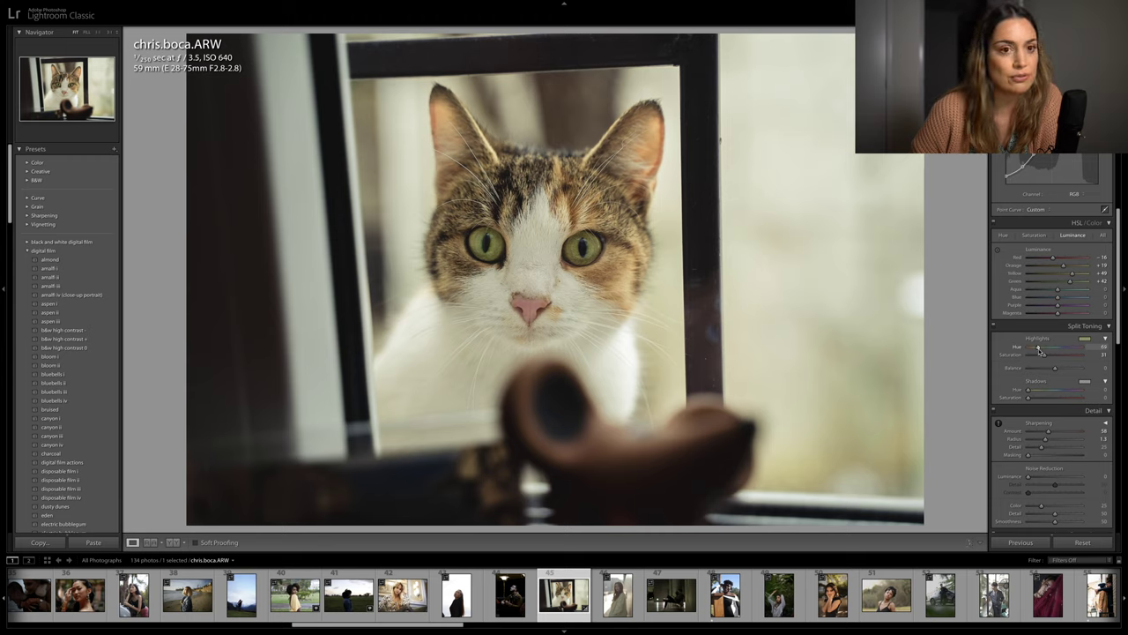
drag(1040, 354, 1033, 356)
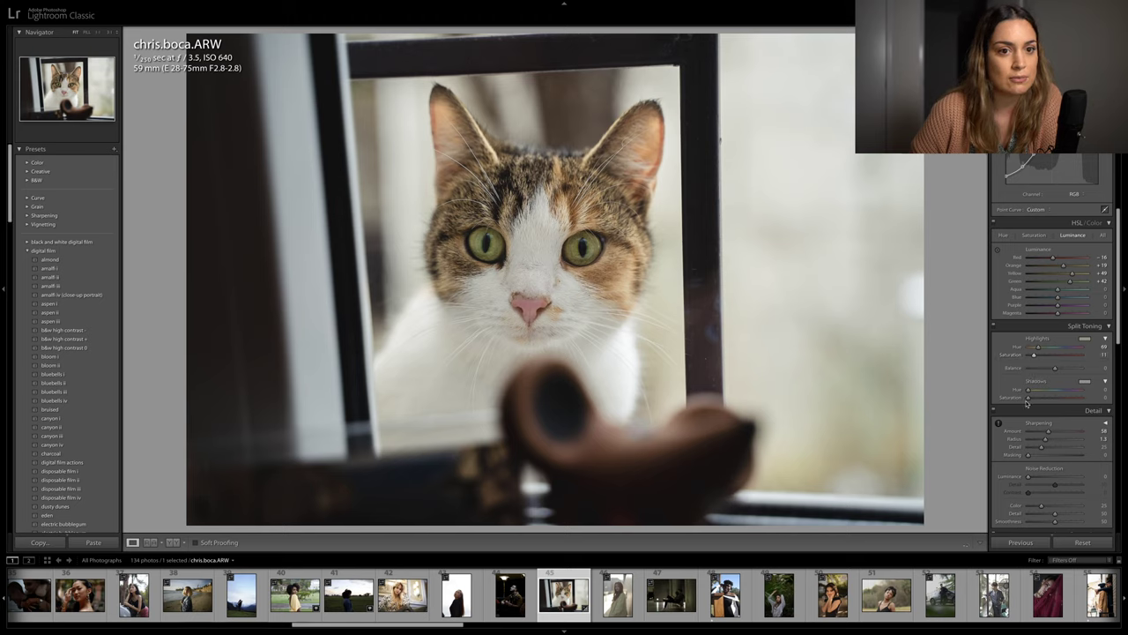
drag(1028, 397, 1033, 397)
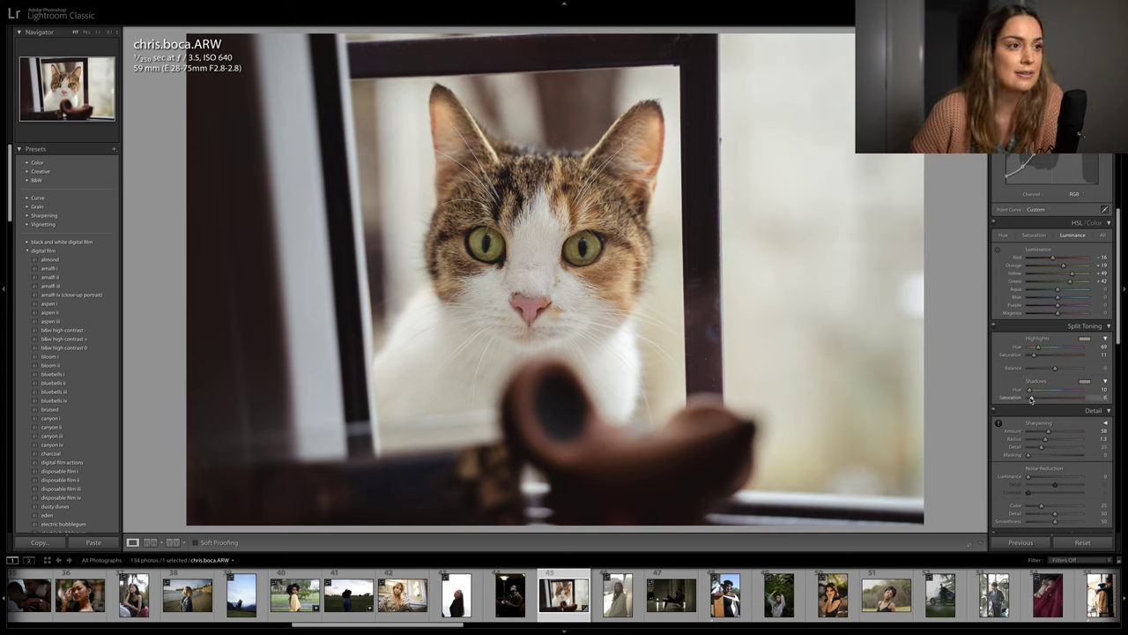
drag(1031, 398, 1032, 398)
Set the exposure to +0.50 and the tint to +14, and compare the cat photo with its unedited version
scroll(1035, 399, up, 6)
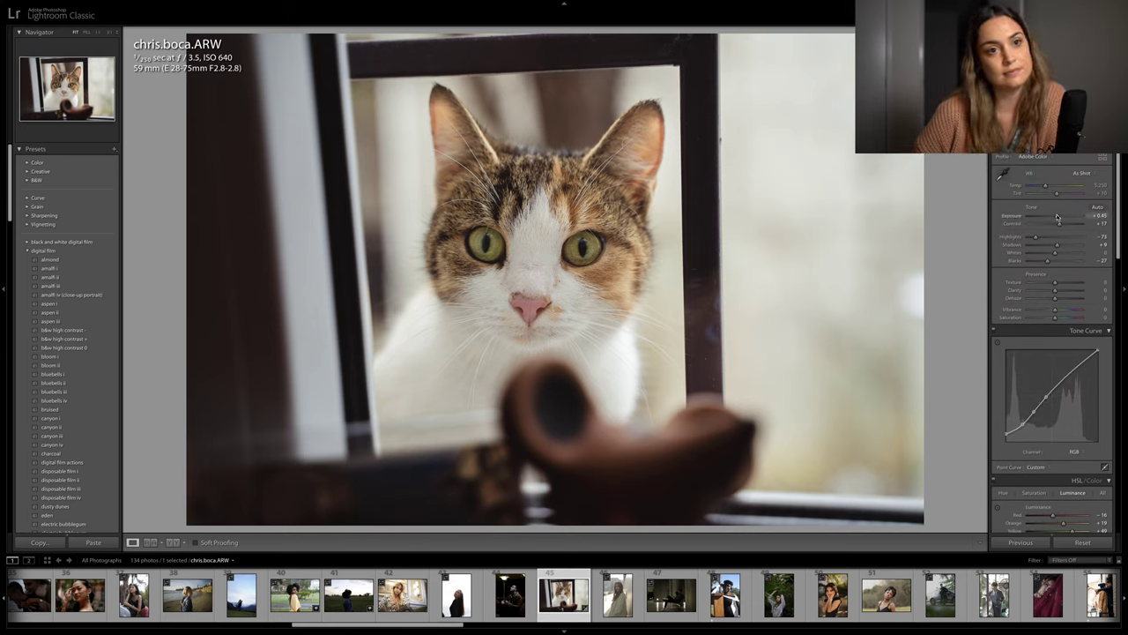
drag(1056, 216, 1058, 217)
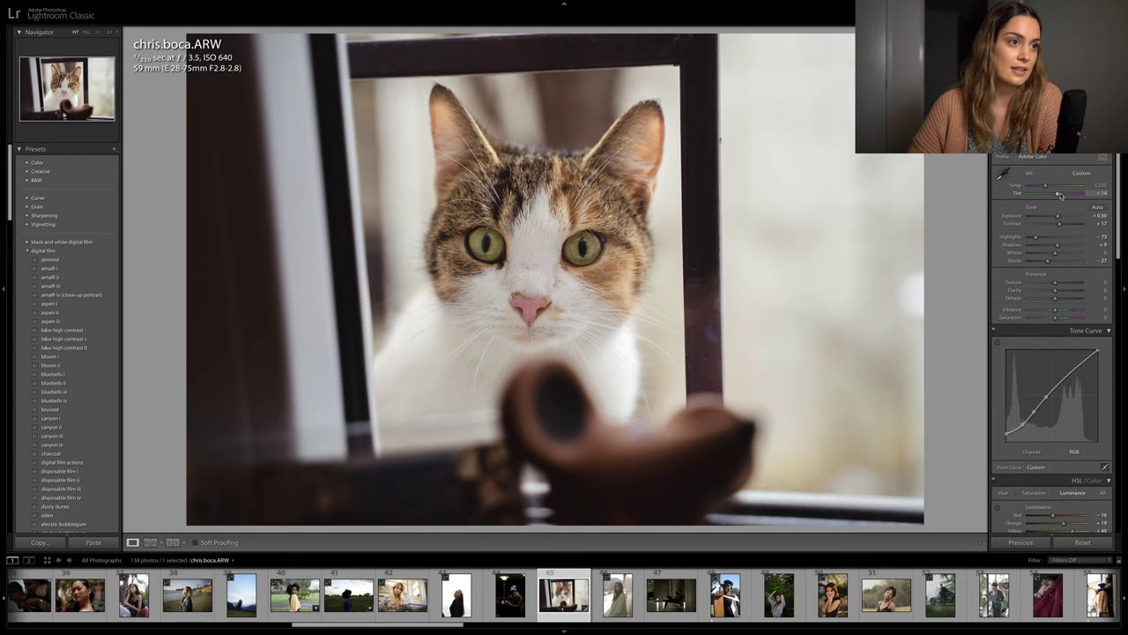
key(backslash)
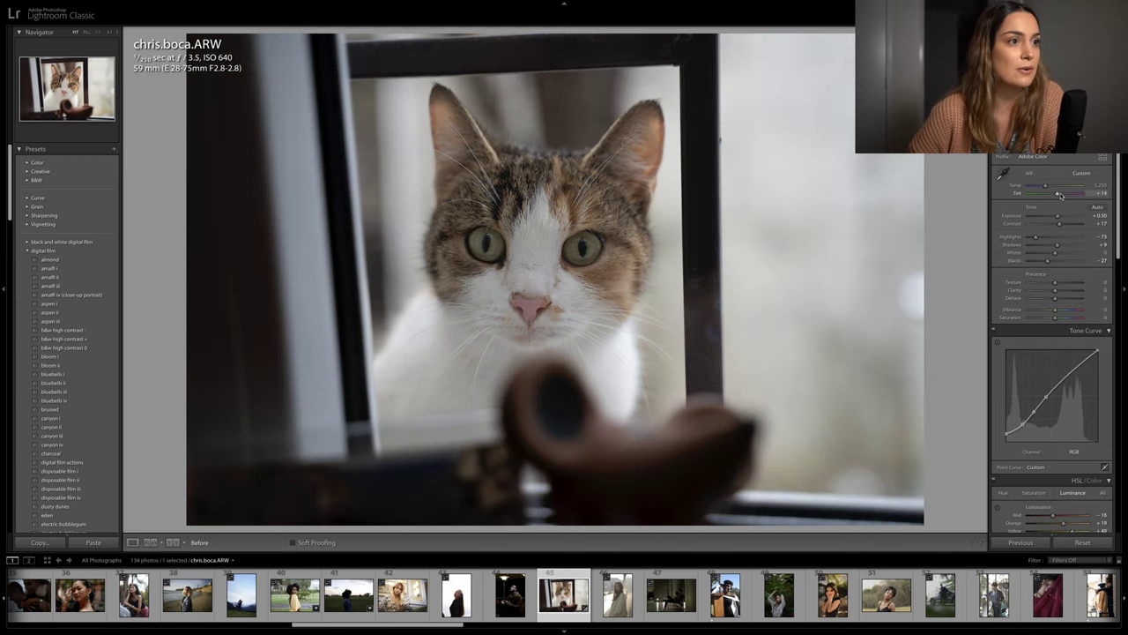
key(backslash)
key(backslash)
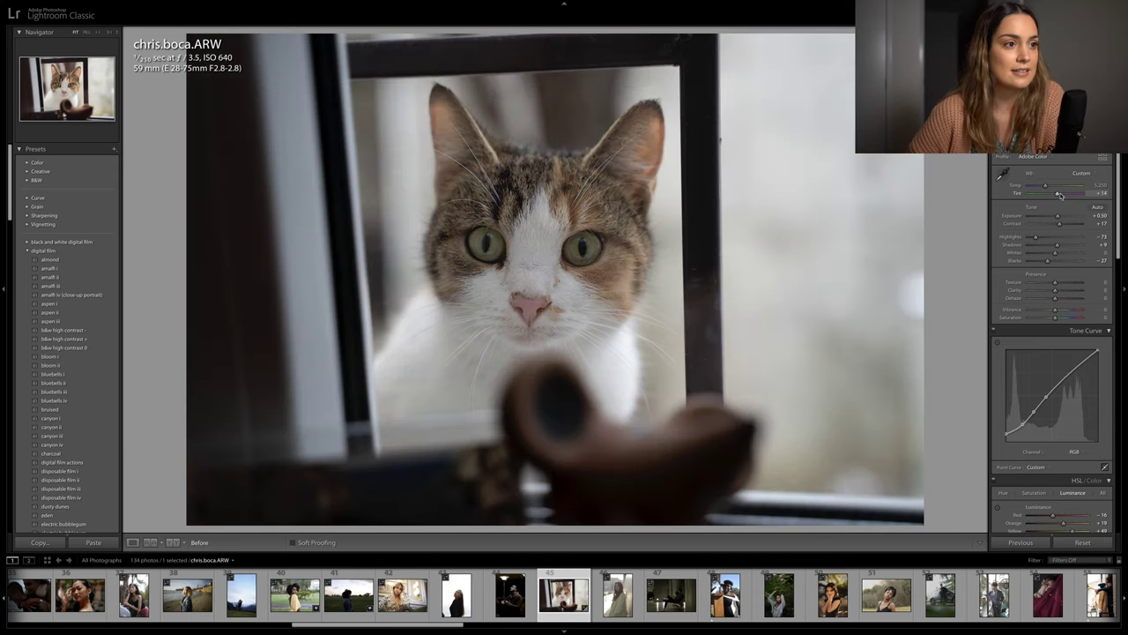
key(backslash)
key(backslash)
key(backslash)
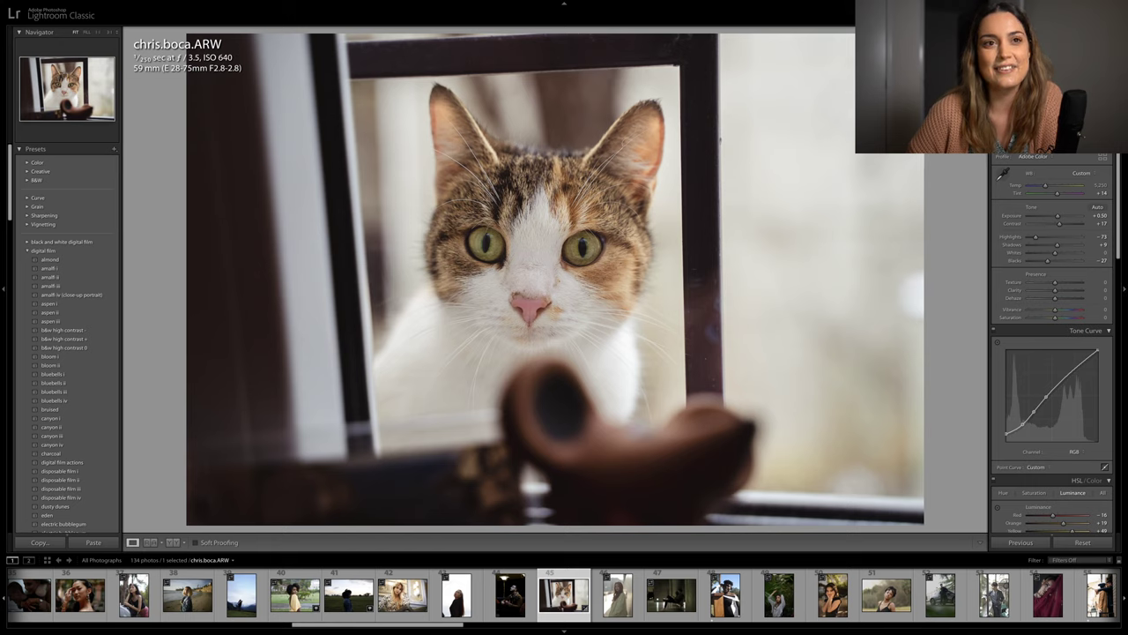
Enhance the cat's eyes with the Iris Enhance adjustment brush at size 10, exposure 0.33 and tint -8, and compare the result with the original
key(k)
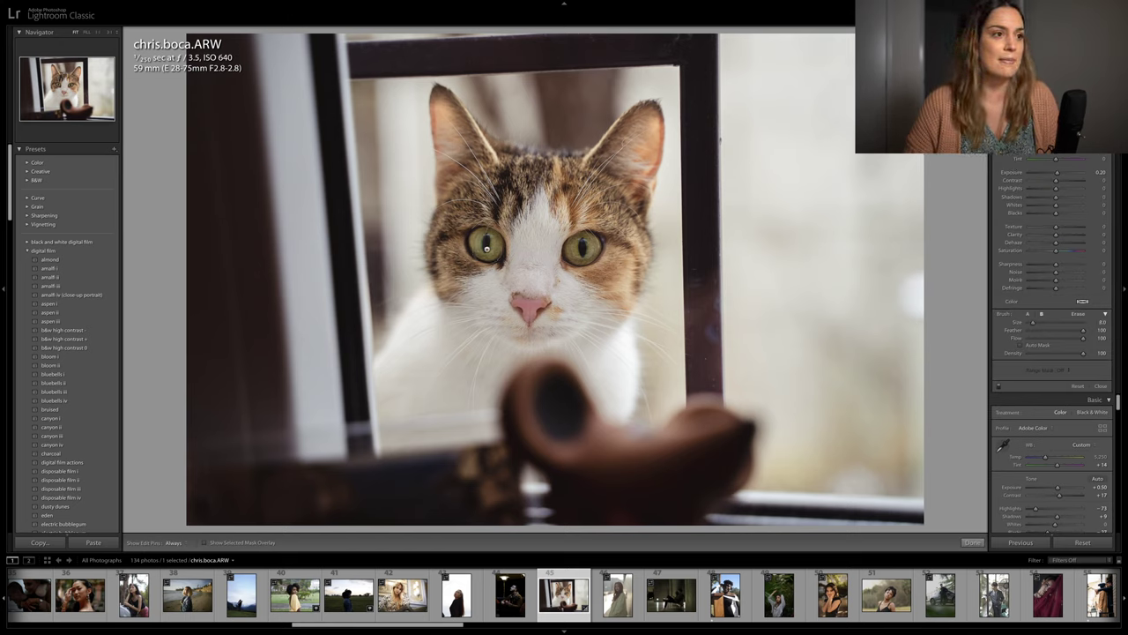
key(bracketright)
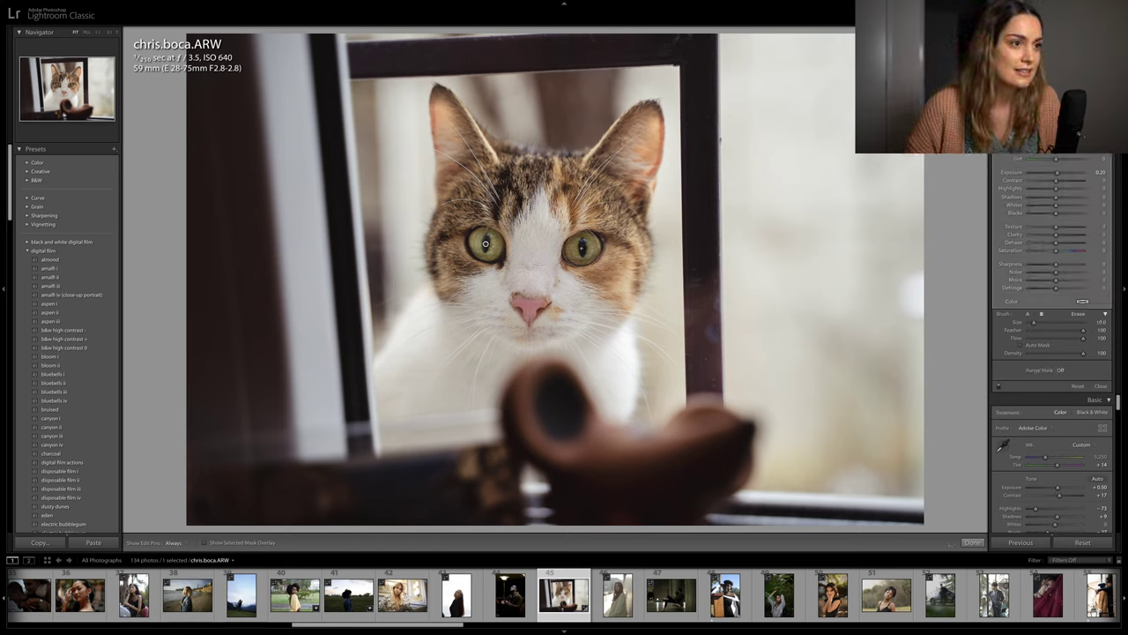
click(1084, 141)
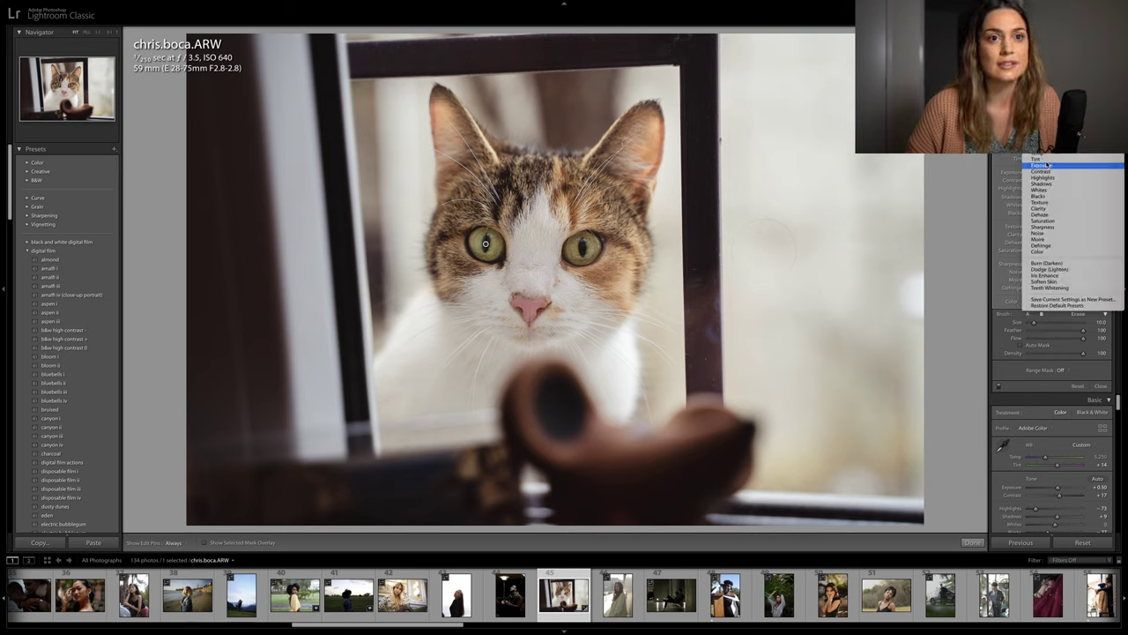
click(1056, 276)
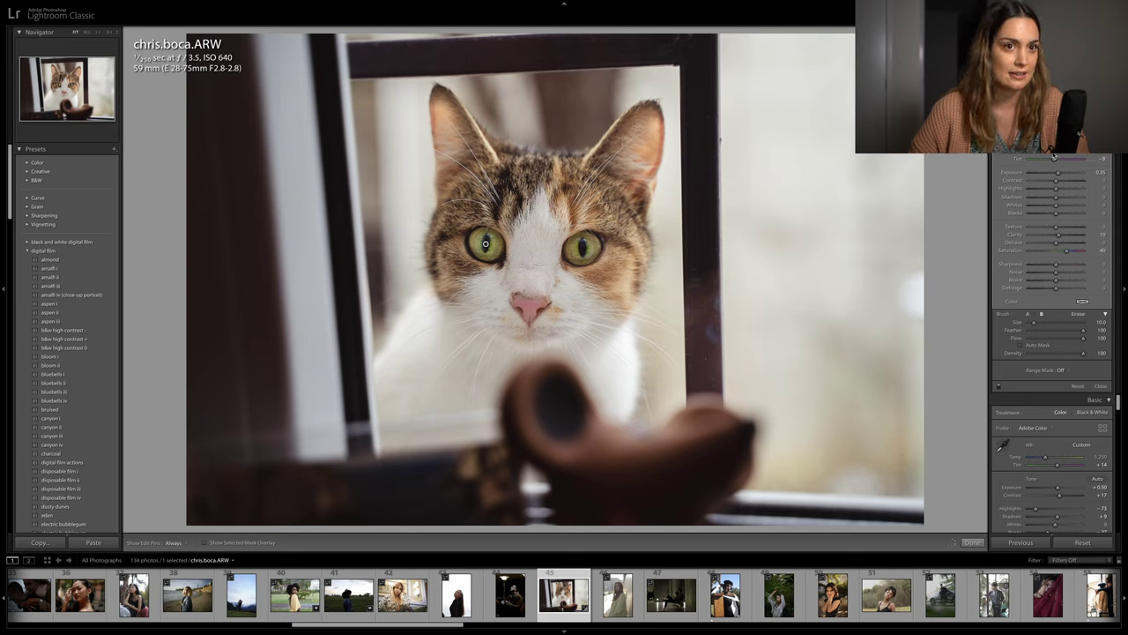
drag(1068, 252, 1053, 255)
key(k)
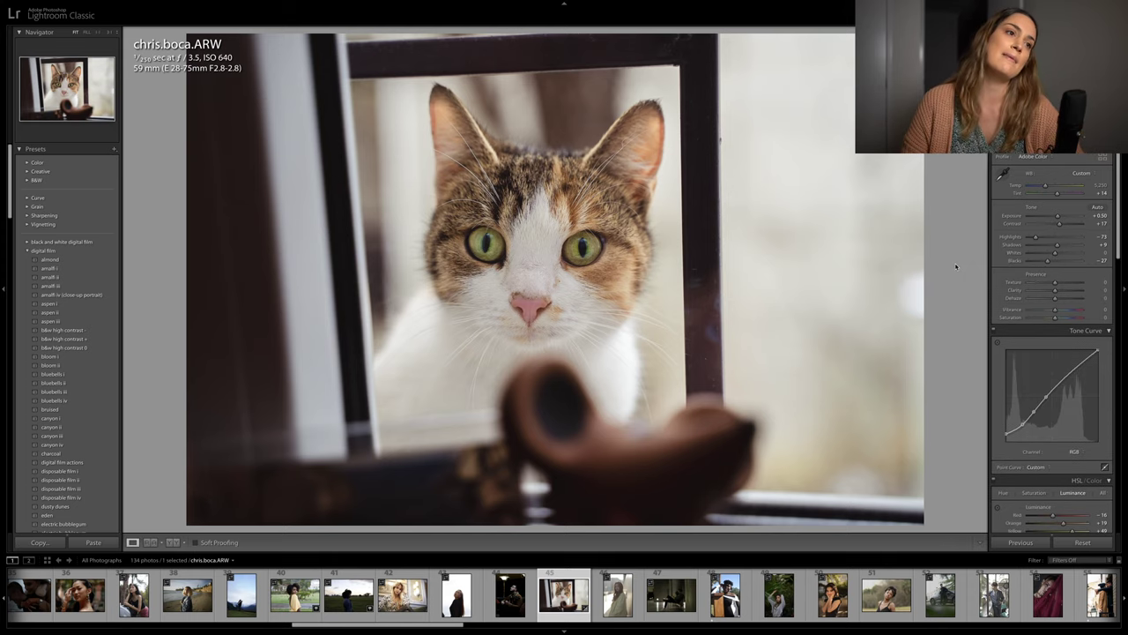
key(backslash)
key(backslash)
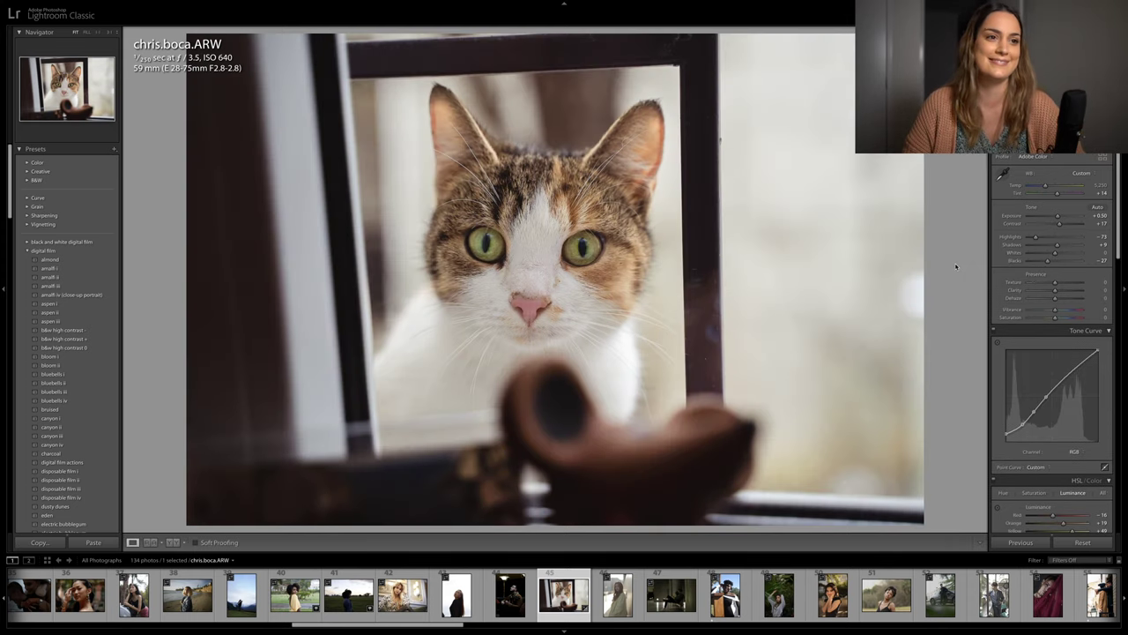
key(backslash)
key(backslash)
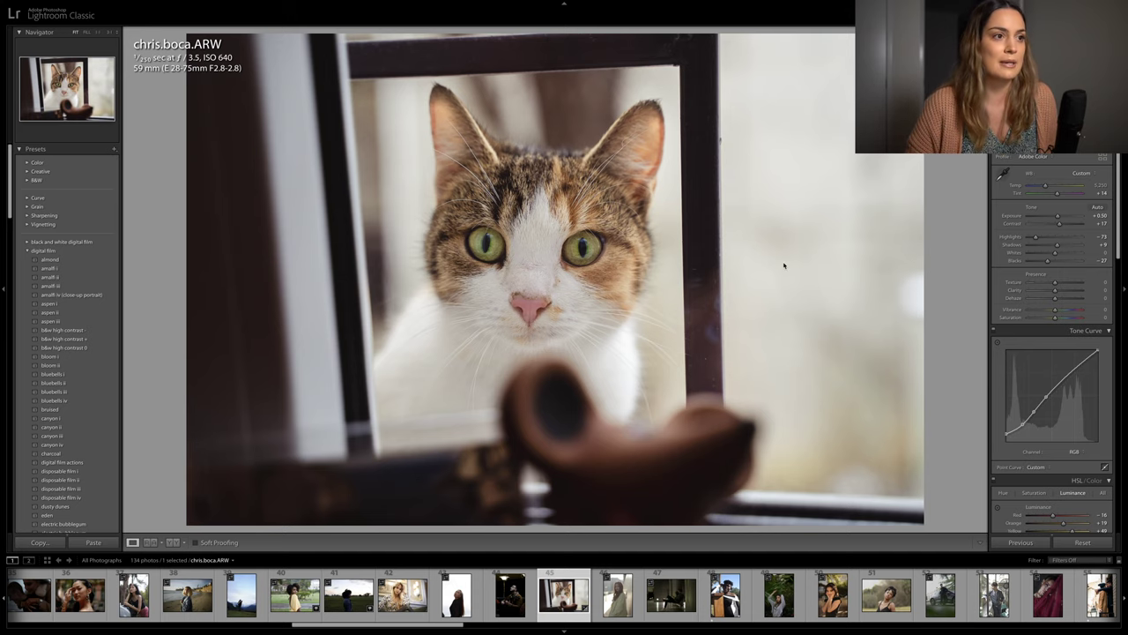
Open the catalog photo of the woman in a grey sweater among palm leaves for developing and set its exposure to +0.70
key(g)
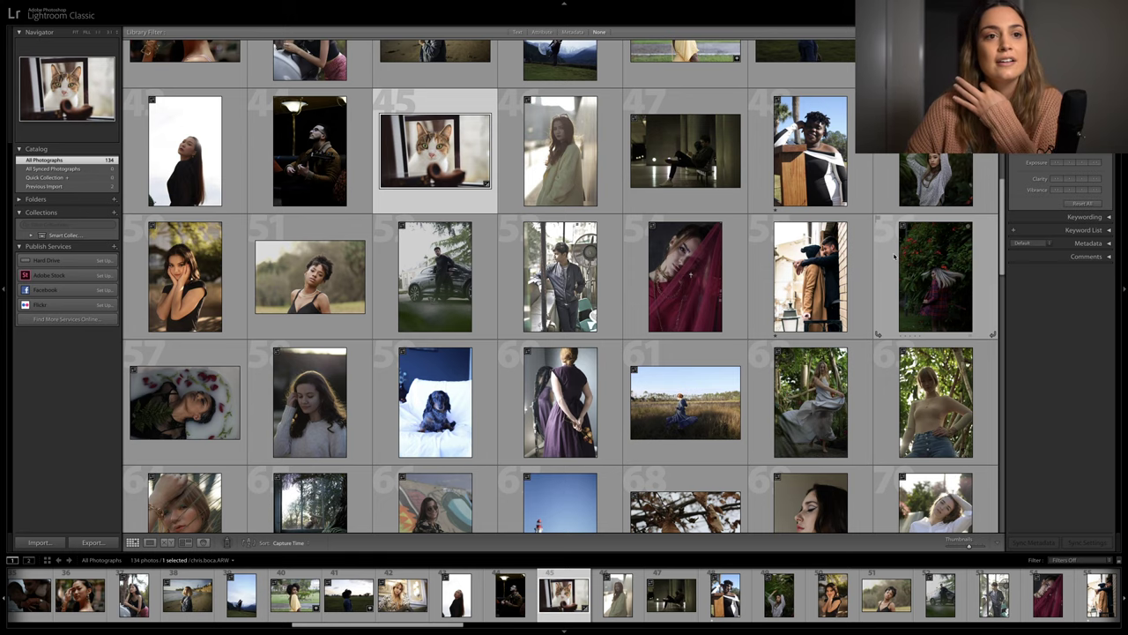
scroll(1001, 209, up, 2)
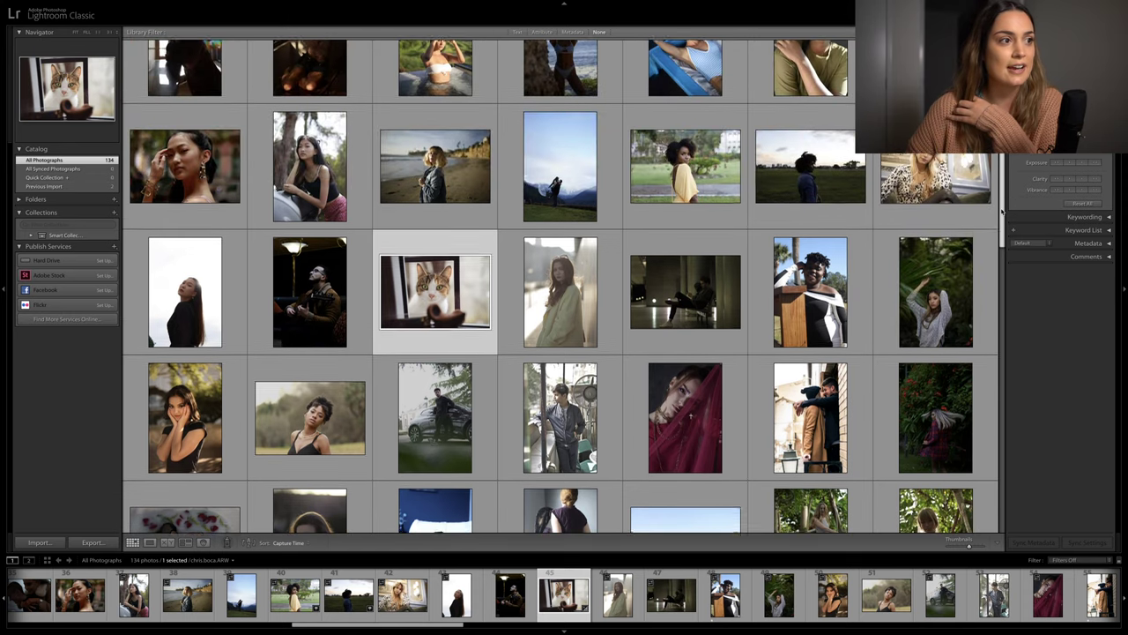
drag(1001, 210, 1001, 159)
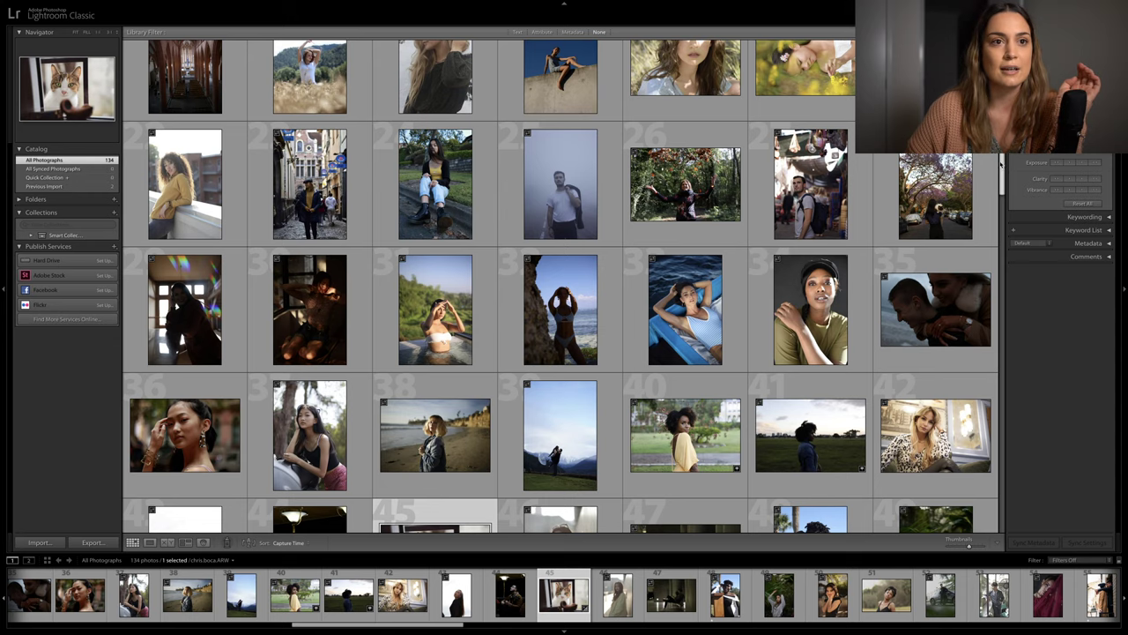
scroll(810, 290, down, 5)
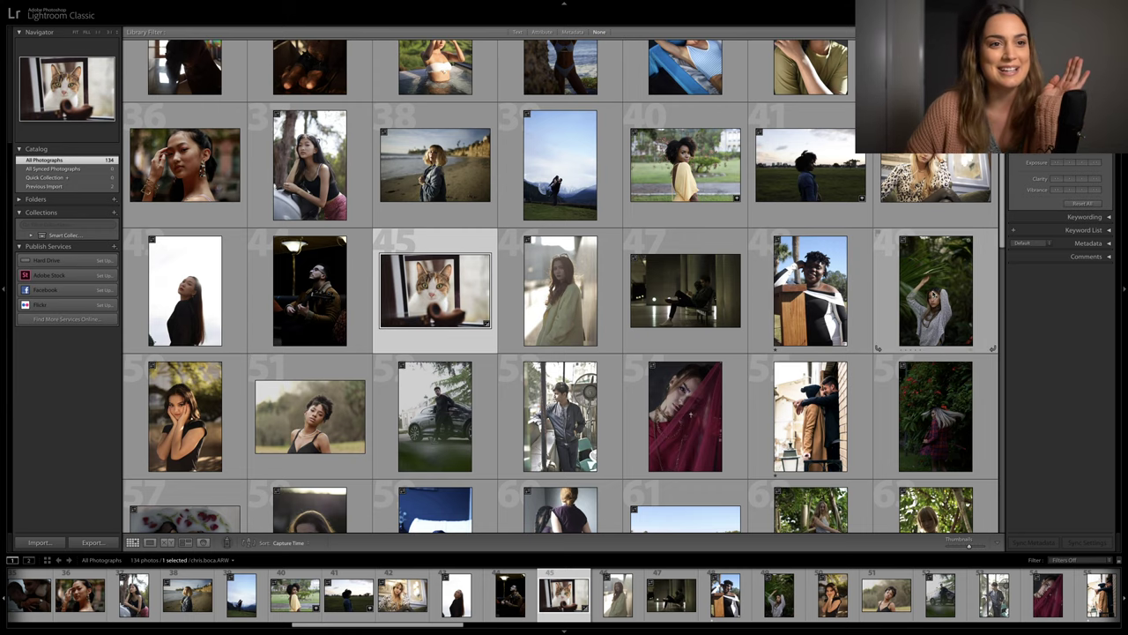
click(936, 291)
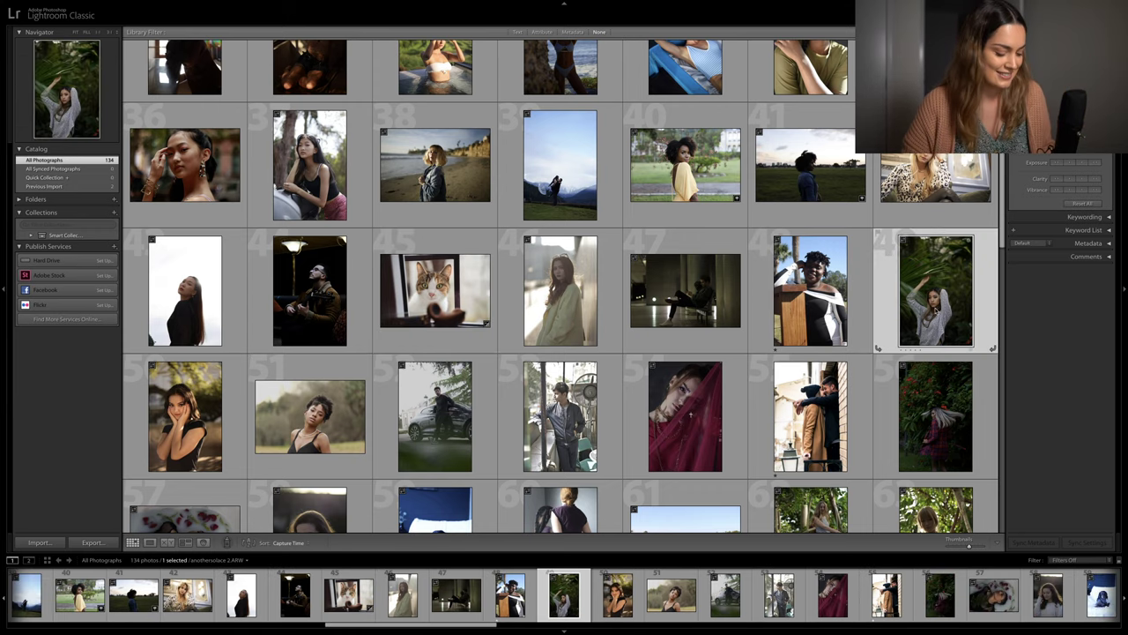
key(d)
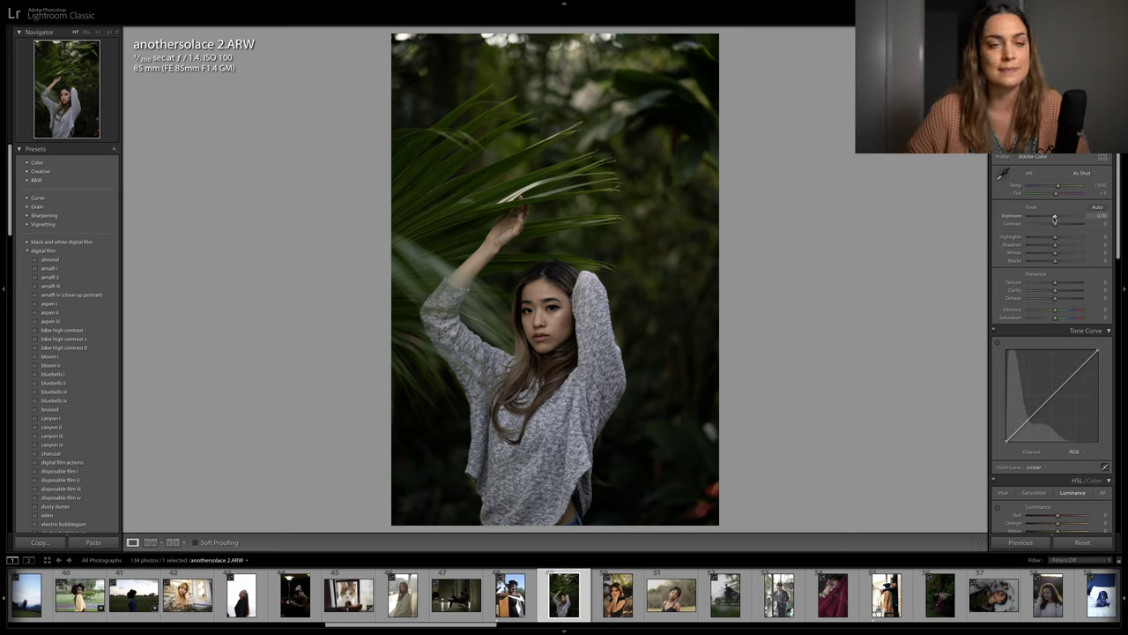
drag(1054, 216, 1059, 217)
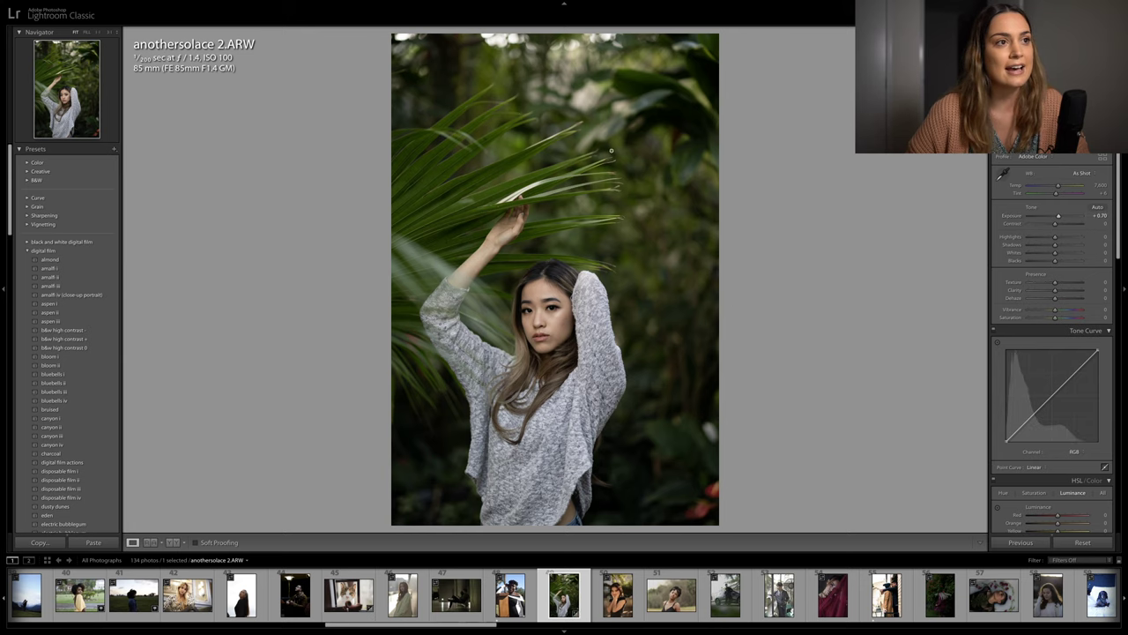
Sharpen the portrait with an amount of 65 and a radius of 1.3, checking the face up close
scroll(1051, 243, down, 2)
scroll(1051, 244, down, 2)
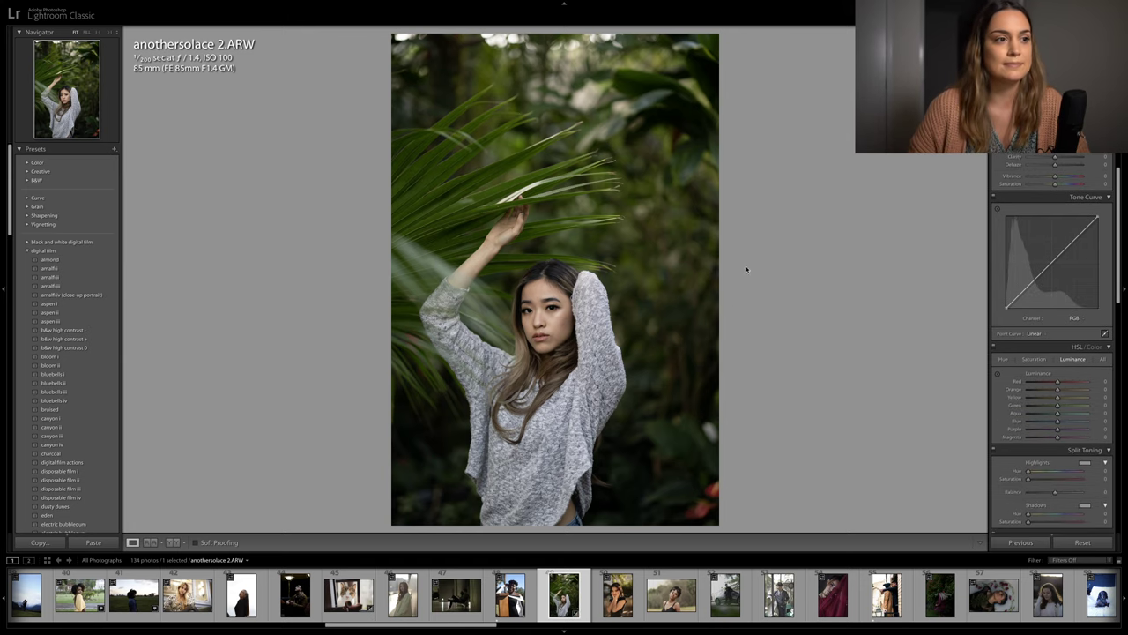
click(576, 331)
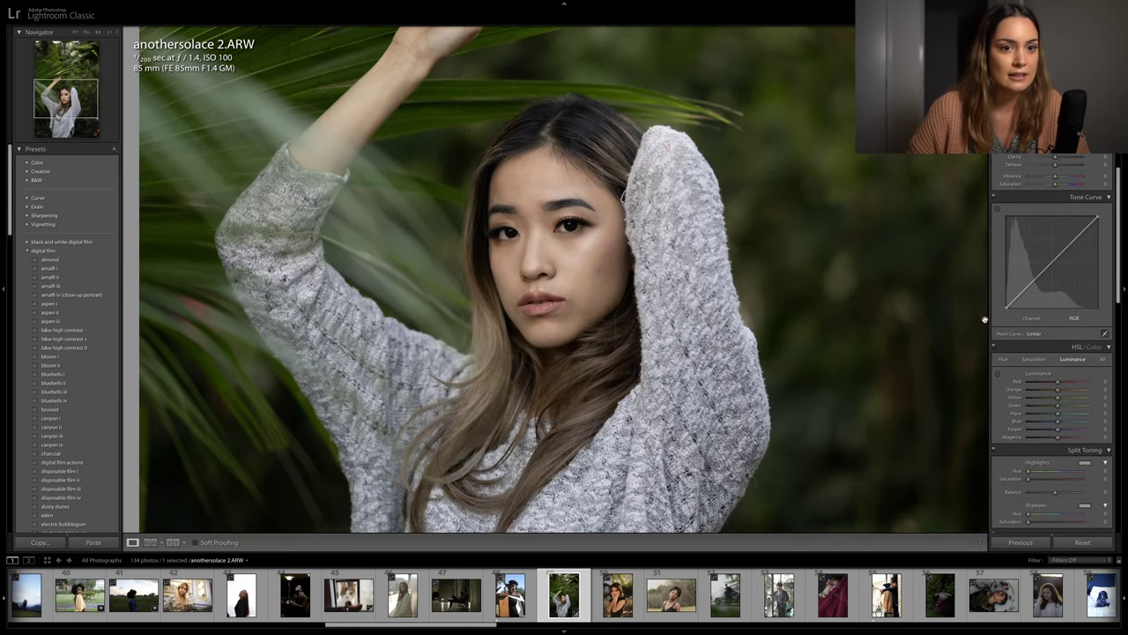
scroll(1053, 335, down, 7)
drag(1053, 347, 1051, 348)
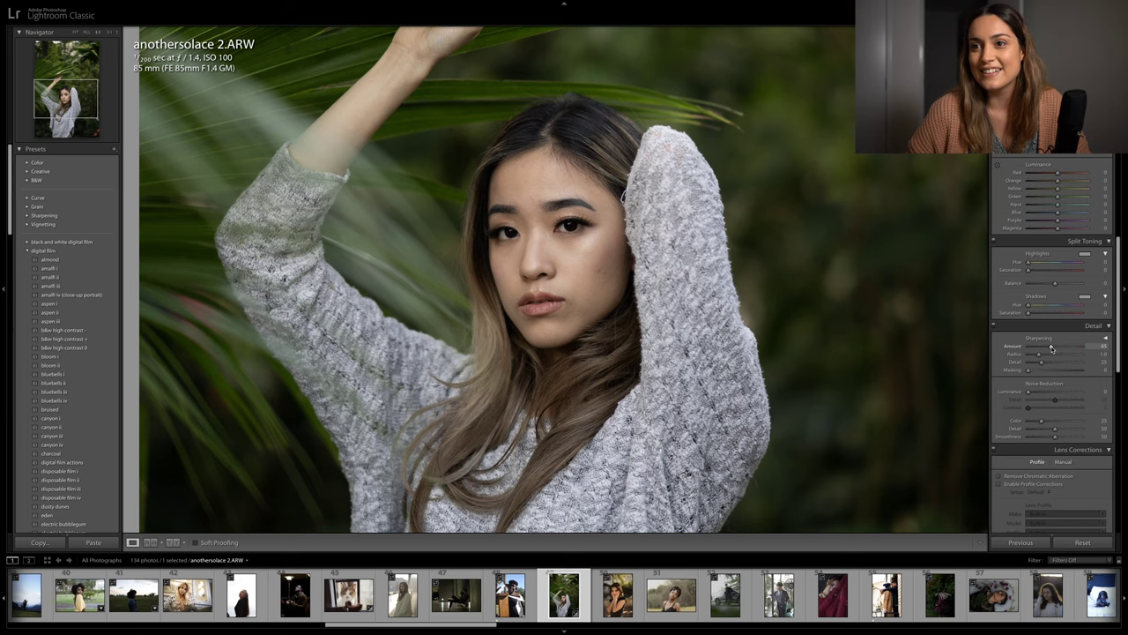
drag(1047, 356, 1046, 356)
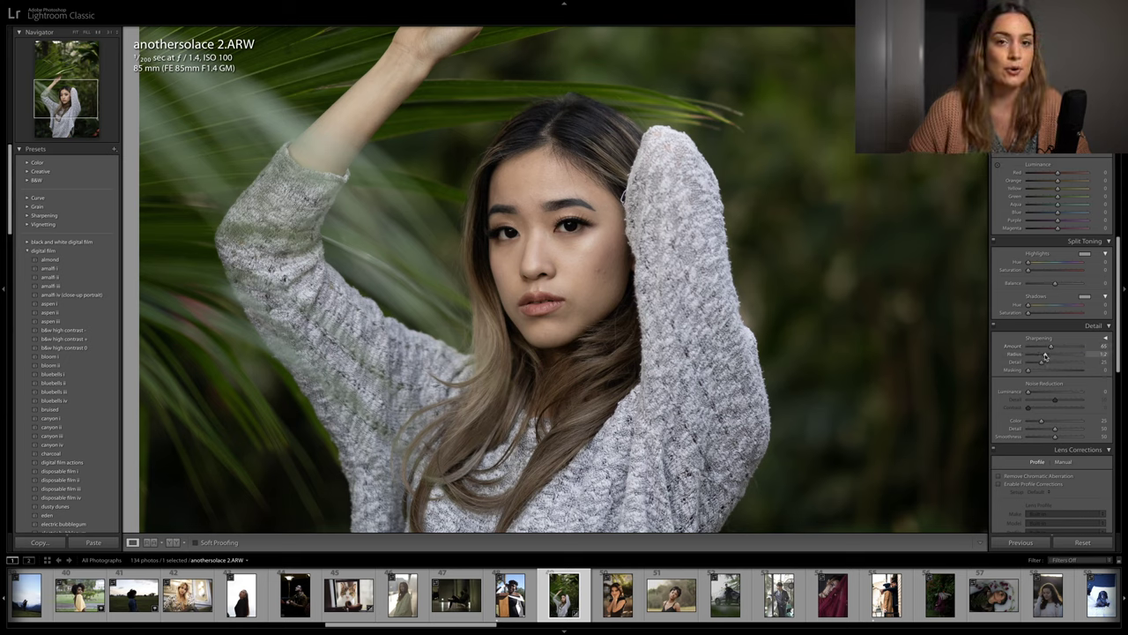
click(794, 327)
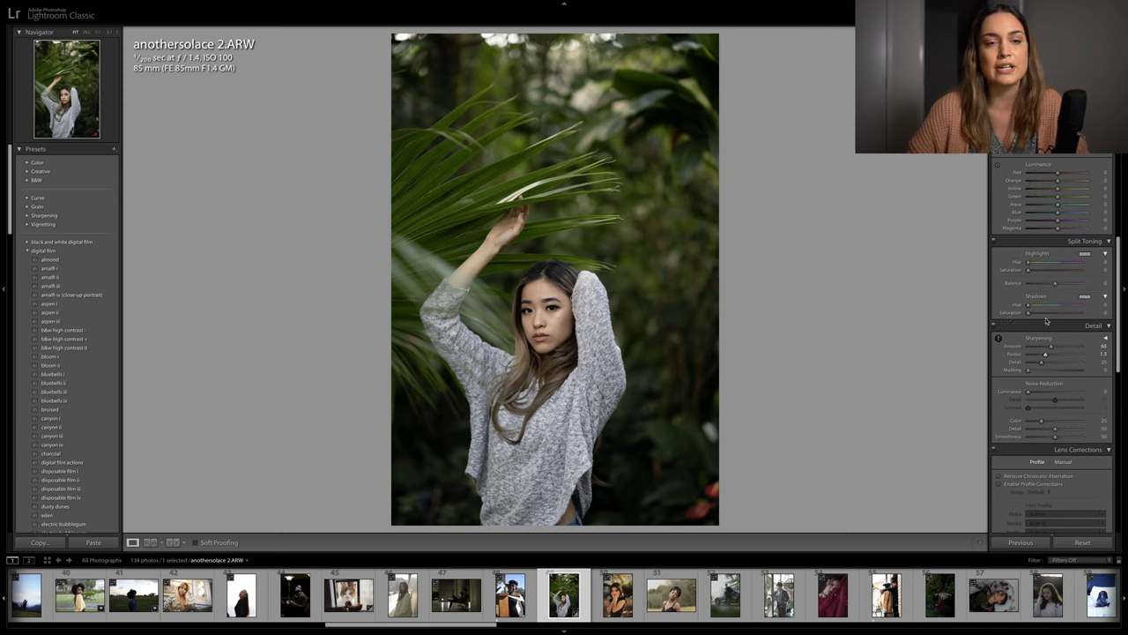
Shape the portrait's RGB tone curve with a lifted black point, darker shadows and slightly raised midtones
scroll(1053, 324, up, 3)
scroll(1053, 324, up, 4)
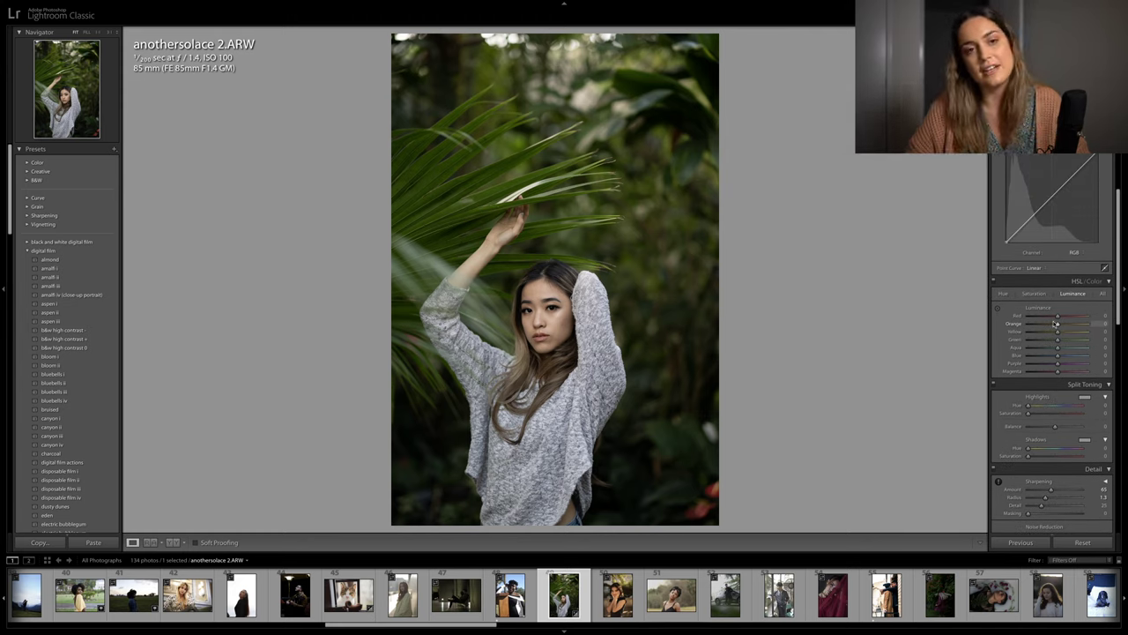
scroll(1055, 323, up, 2)
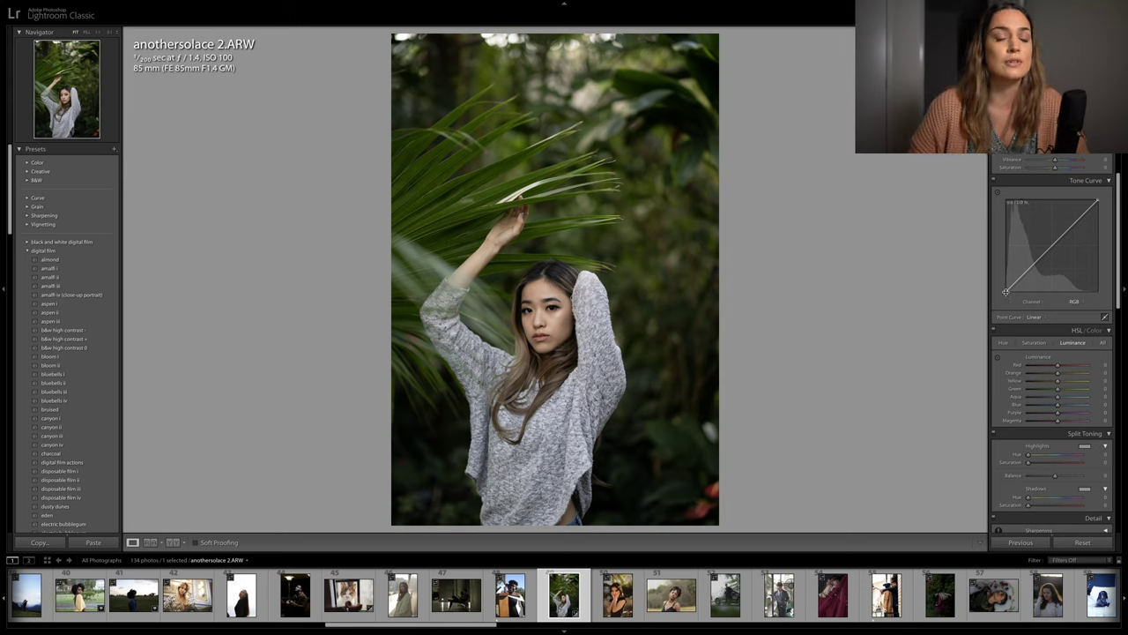
drag(1006, 292, 1036, 261)
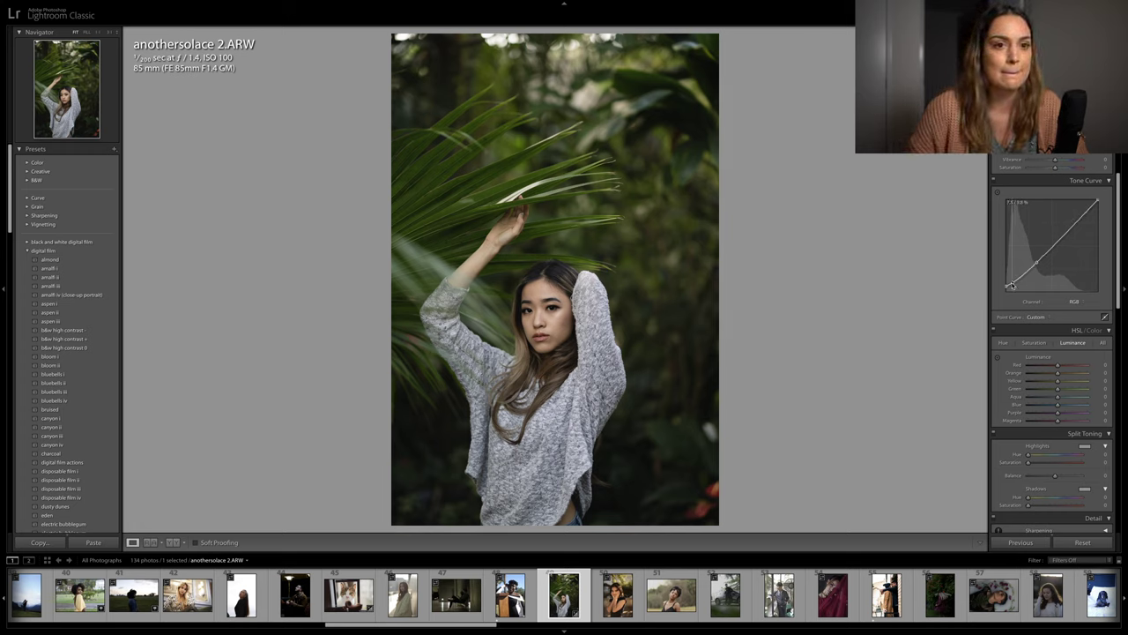
mouse_move(1022, 279)
mouse_down()
mouse_move(1039, 255)
mouse_move(1024, 272)
mouse_up()
key(Delete)
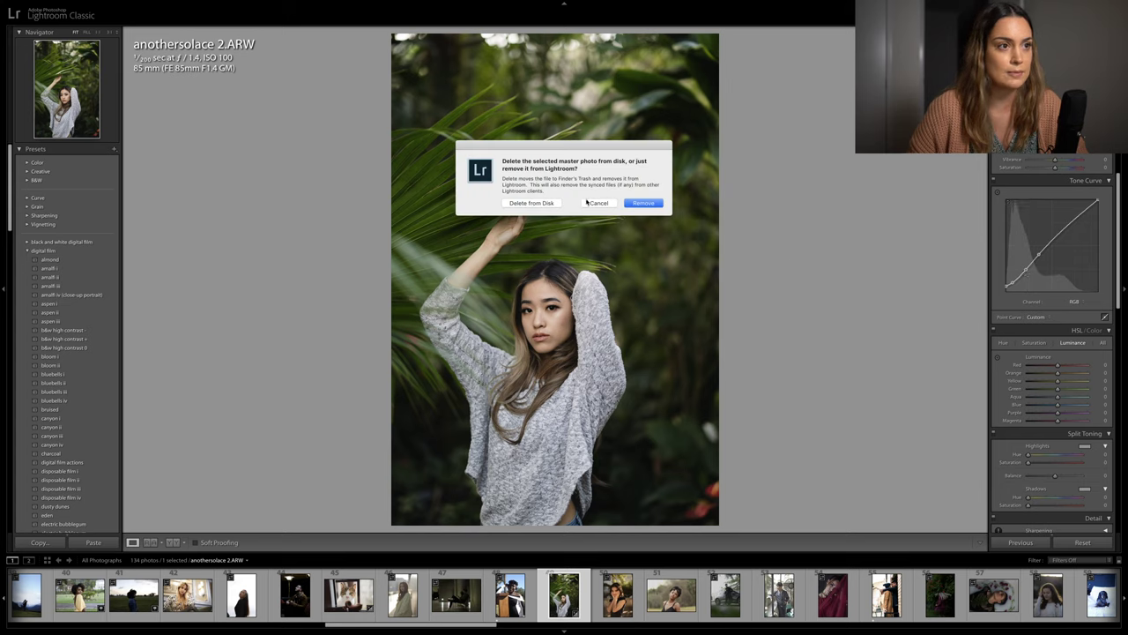
click(586, 202)
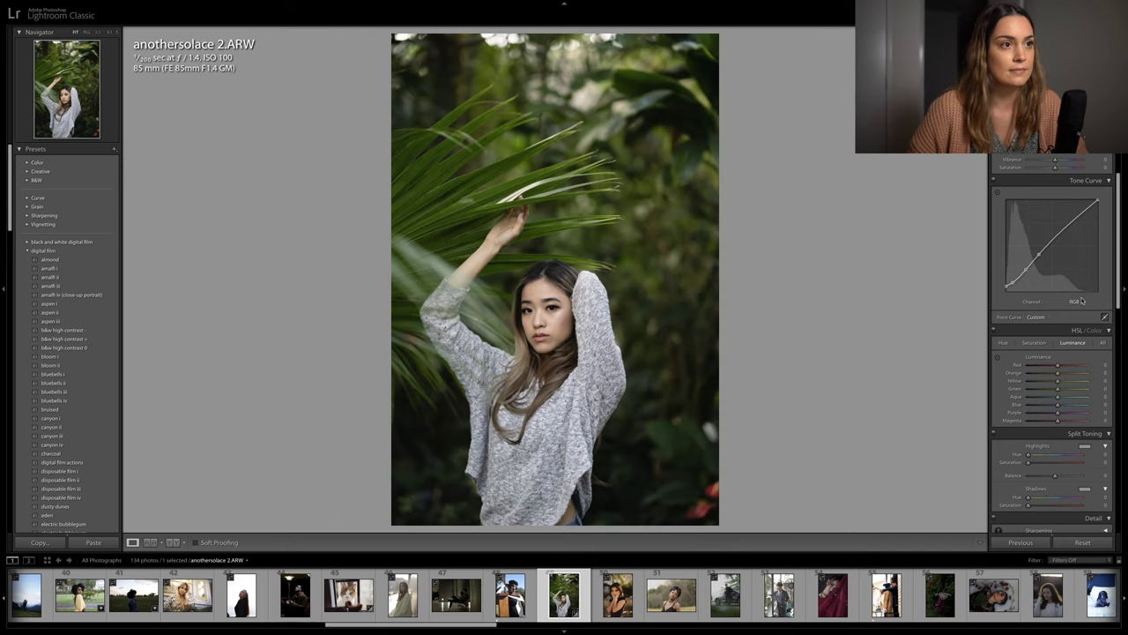
scroll(1080, 301, up, 4)
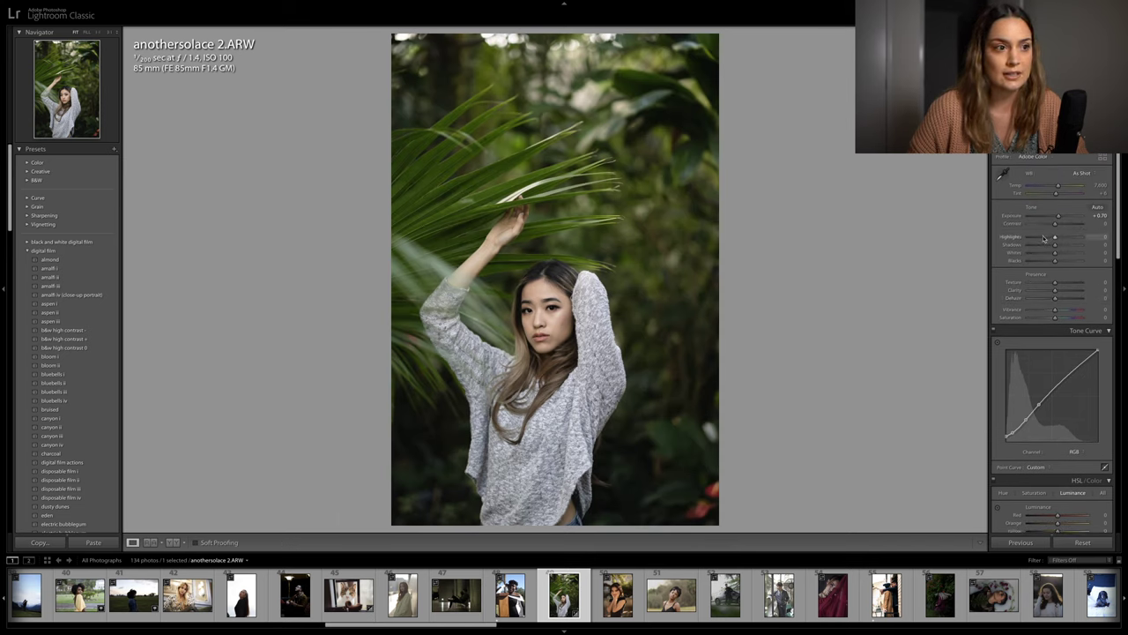
Balance the portrait's tones with contrast +16, highlights -43, shadows +15 and whites -18
mouse_move(1044, 238)
mouse_down()
mouse_move(1051, 255)
mouse_move(1060, 225)
mouse_move(1060, 249)
mouse_up()
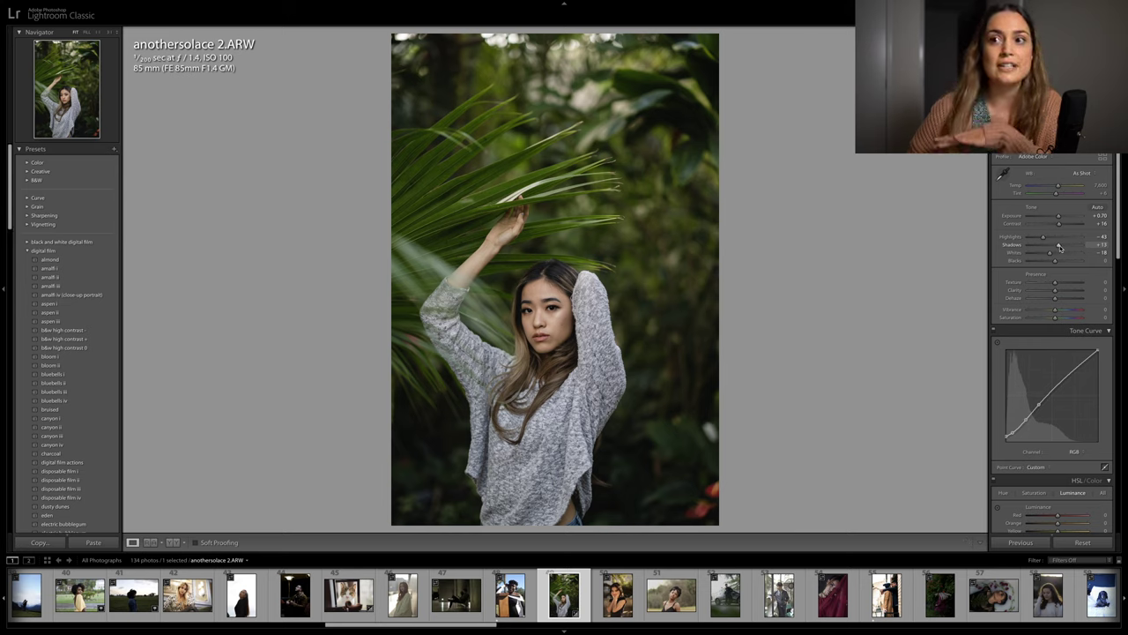
drag(1061, 248, 1061, 249)
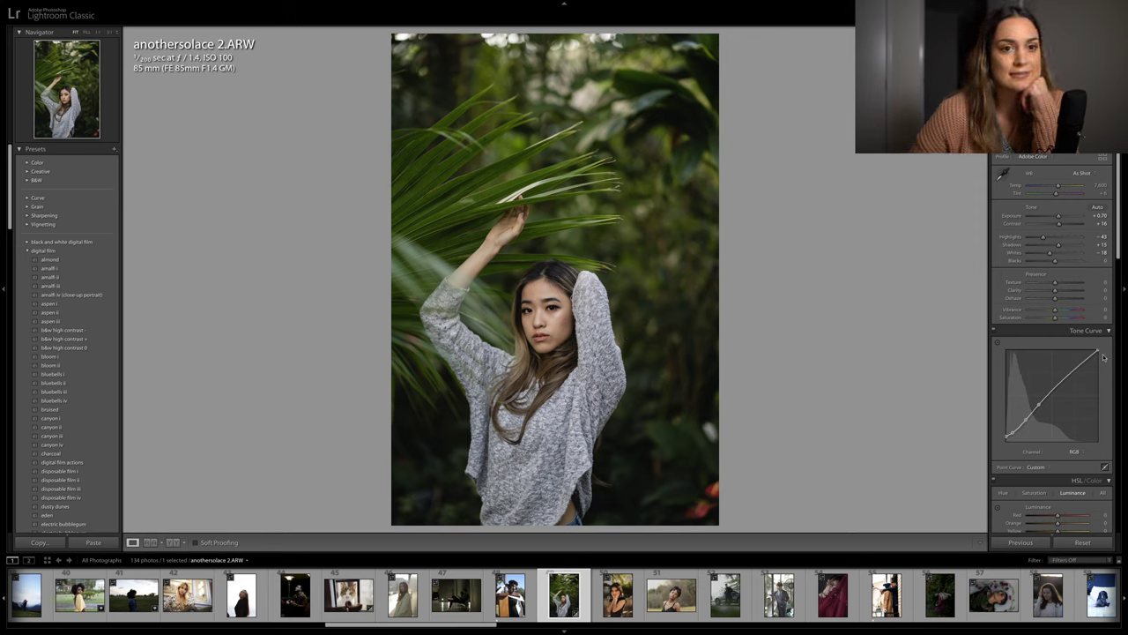
Shape the portrait's blue channel tone curve with one point in the shadows and one in the highlights, keeping both close to the diagonal
click(1077, 449)
click(1077, 470)
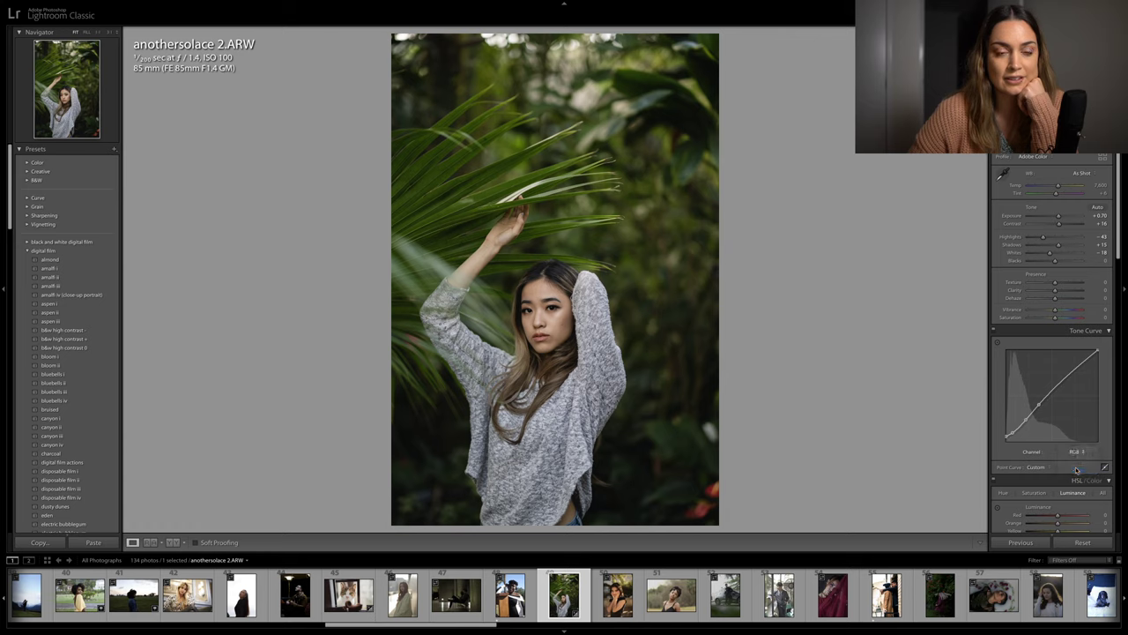
drag(1006, 439, 1027, 423)
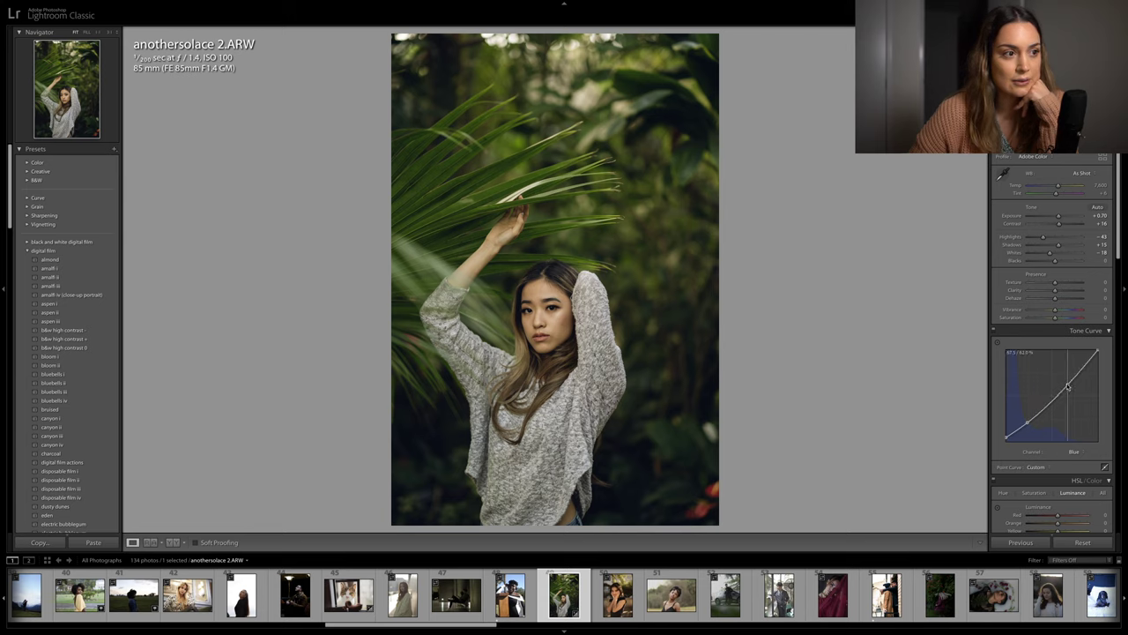
drag(1065, 385, 1066, 383)
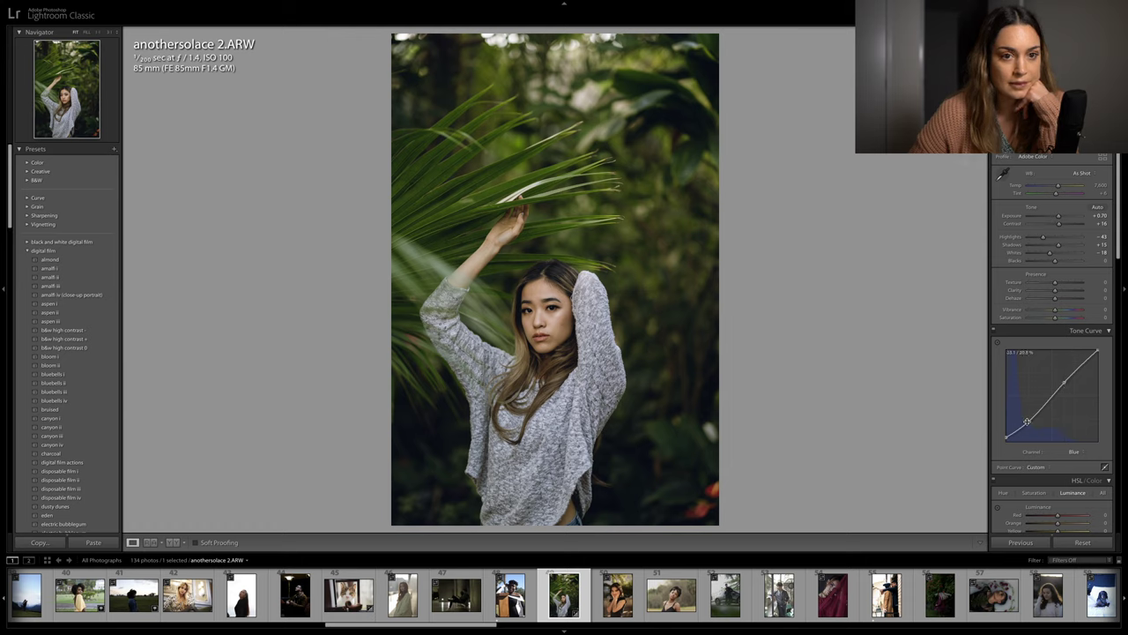
drag(1026, 422, 1027, 425)
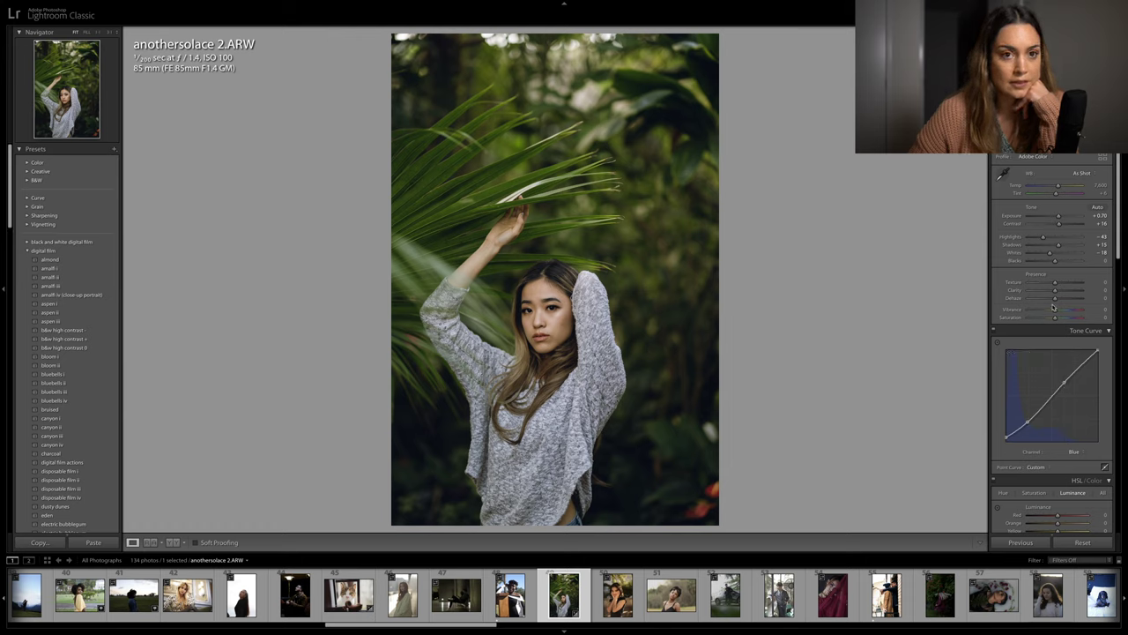
Set the portrait's vibrance to +20 and its saturation to -6
drag(1054, 309, 1059, 311)
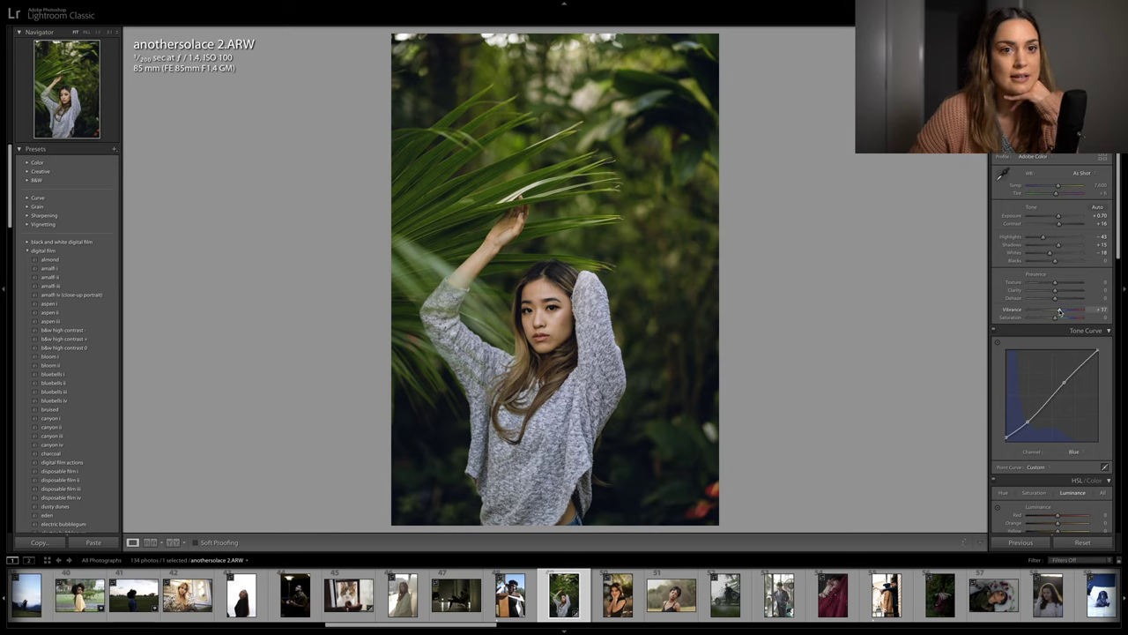
drag(1063, 311, 1059, 313)
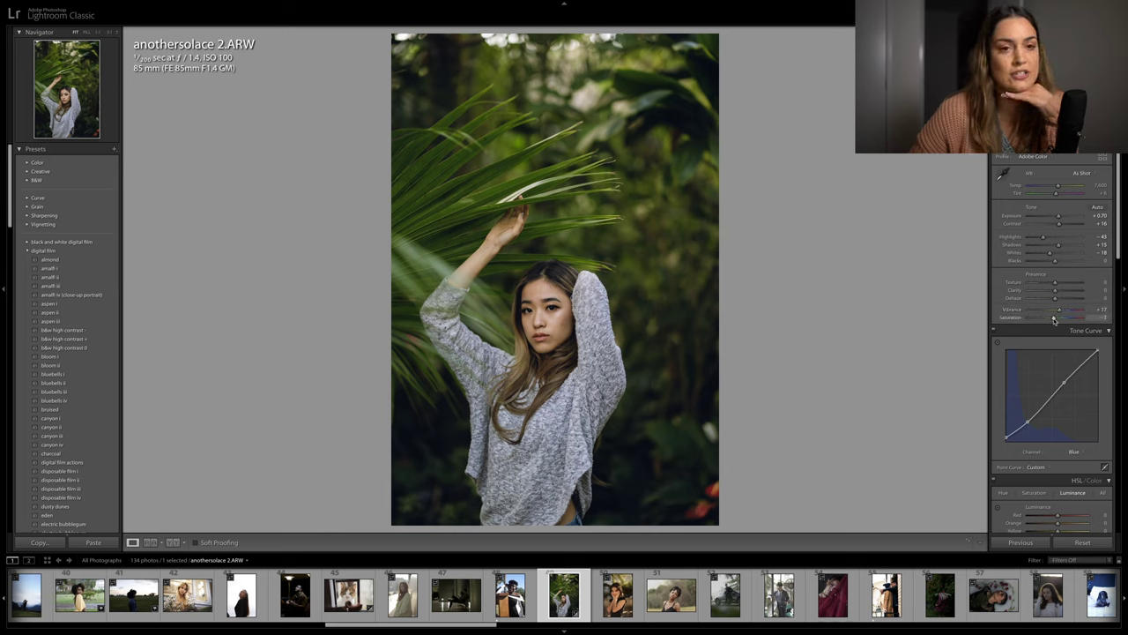
drag(1053, 320, 1061, 320)
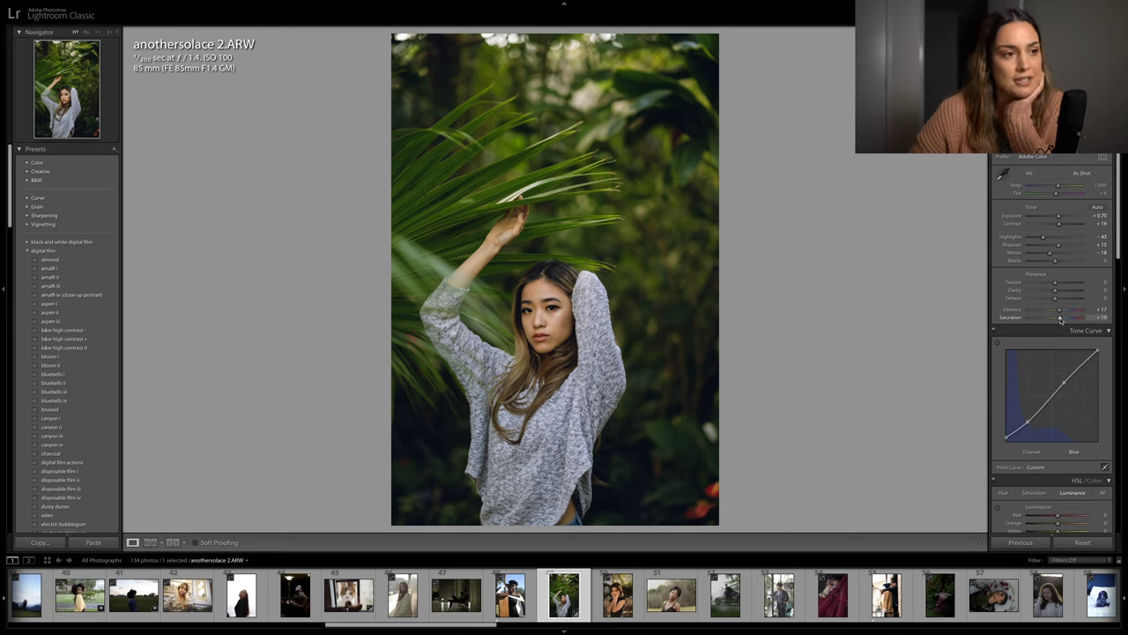
mouse_move(1061, 320)
mouse_down()
mouse_move(1052, 320)
mouse_move(1060, 310)
mouse_up()
Adjust the luminance of the yellows and greens, and set yellow saturation to +38 and green saturation to +22
scroll(1059, 311, down, 1)
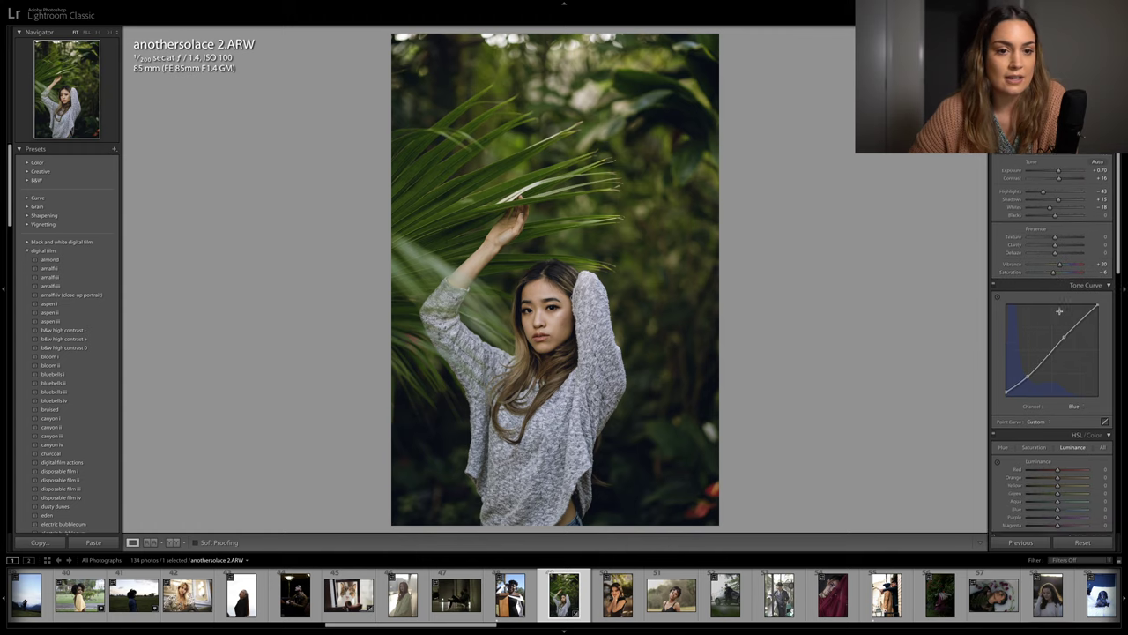
scroll(1060, 311, down, 2)
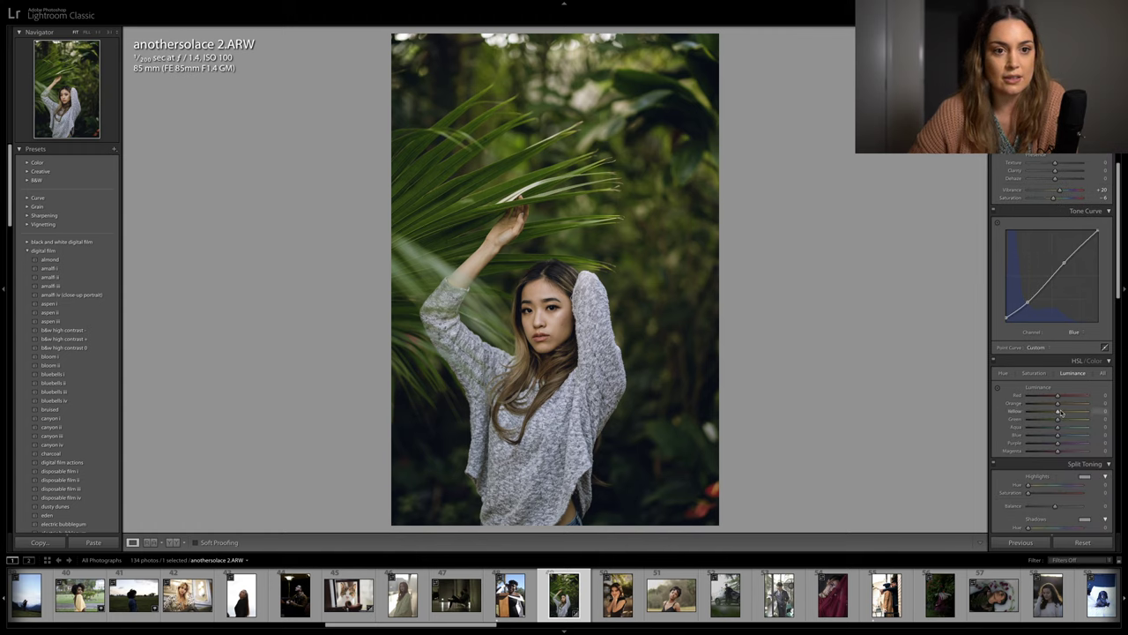
mouse_move(1059, 412)
mouse_down()
mouse_move(1075, 413)
mouse_move(1066, 421)
mouse_up()
click(1035, 374)
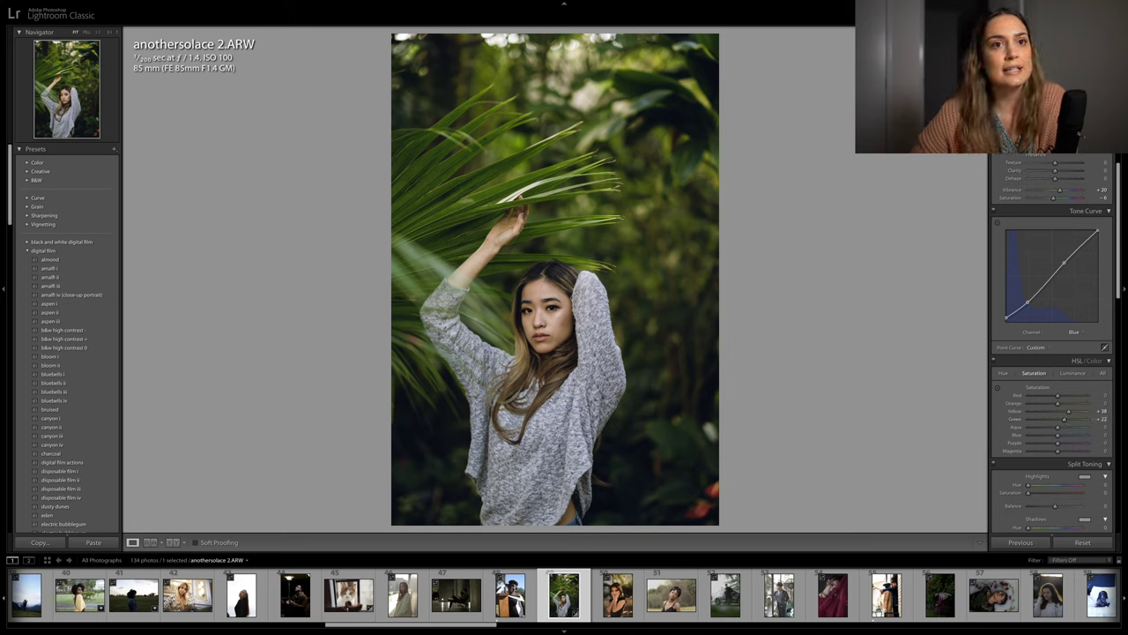
Add a graduated filter across the middle of the portrait, fine-tuning its exposure and shifting its tint slightly towards magenta
key(m)
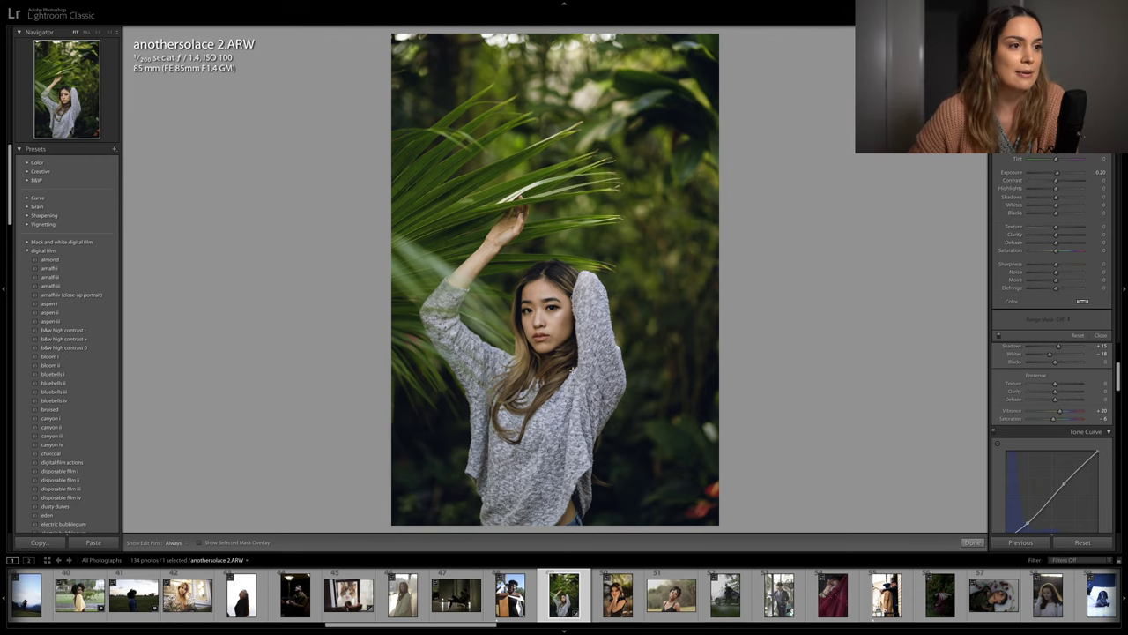
drag(565, 354, 564, 147)
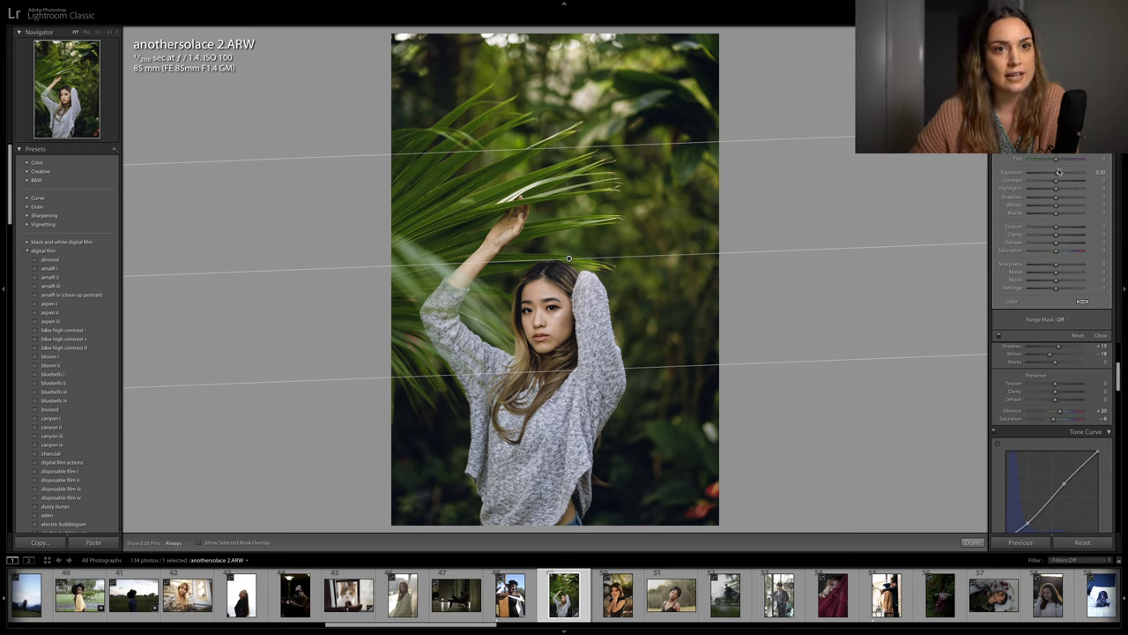
click(1093, 157)
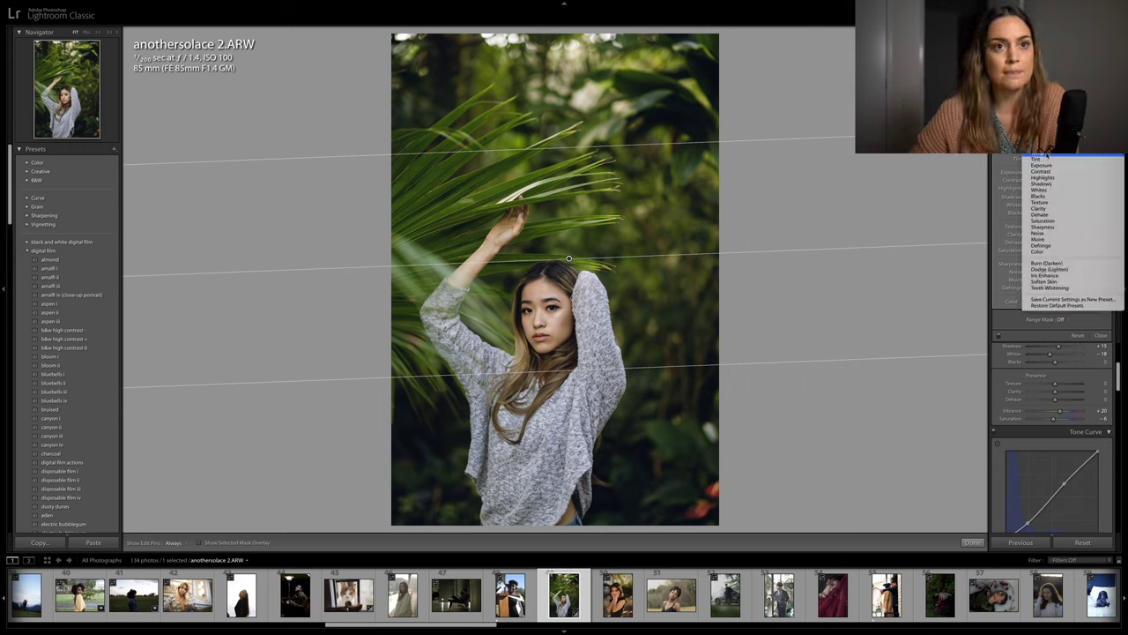
click(1049, 165)
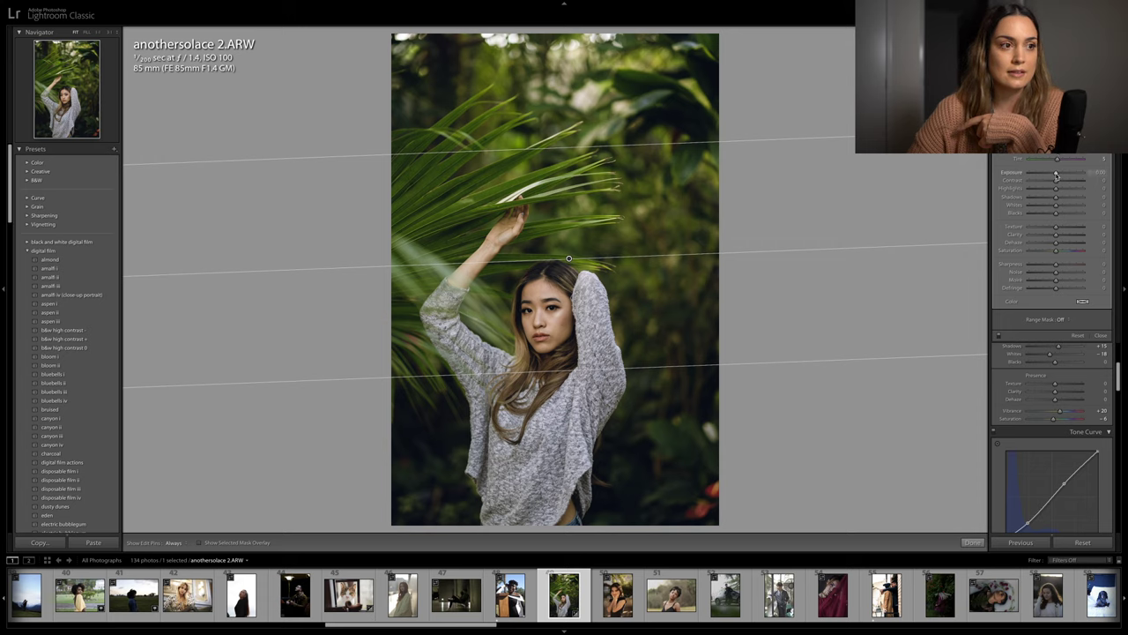
drag(1056, 175, 1055, 174)
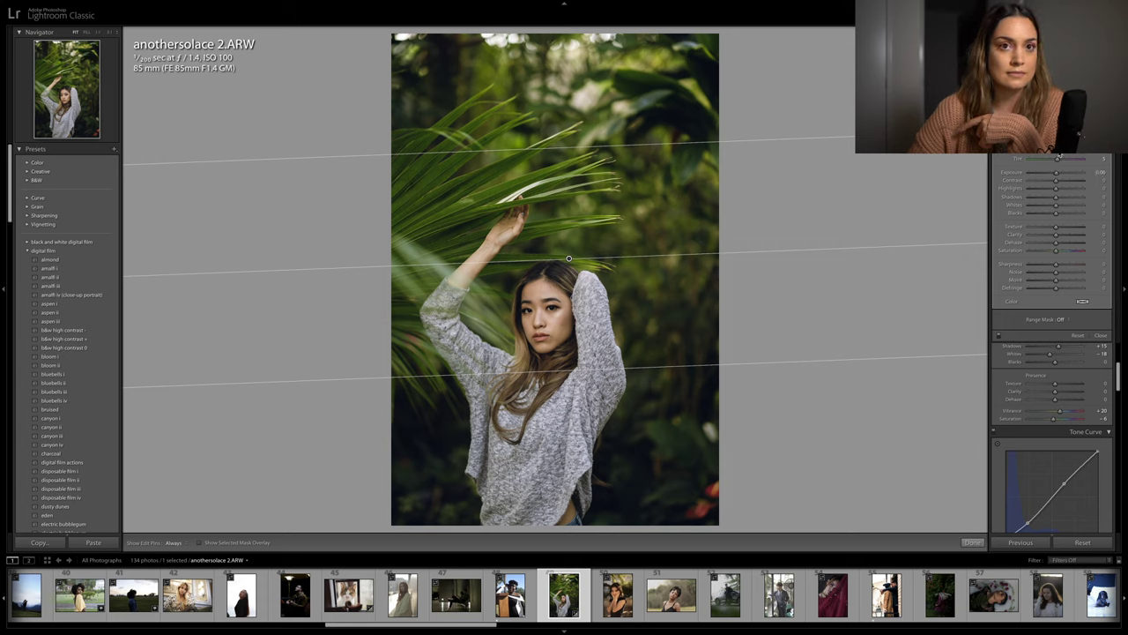
key(m)
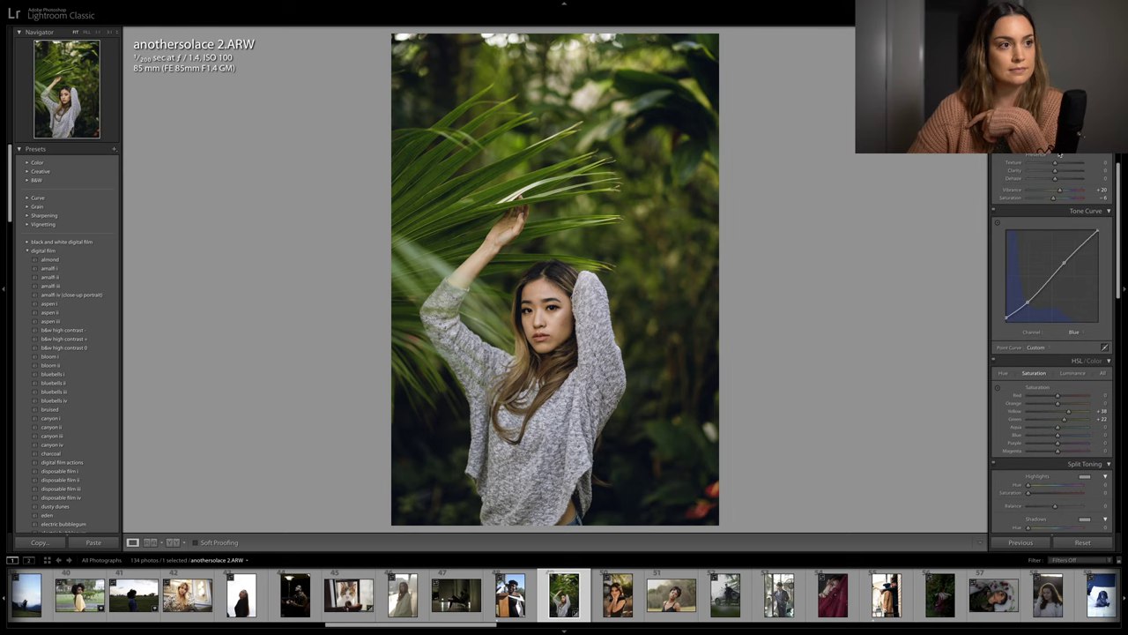
Compare the color-adjusted portrait with its unedited version
key(backslash)
key(backslash)
key(backslash)
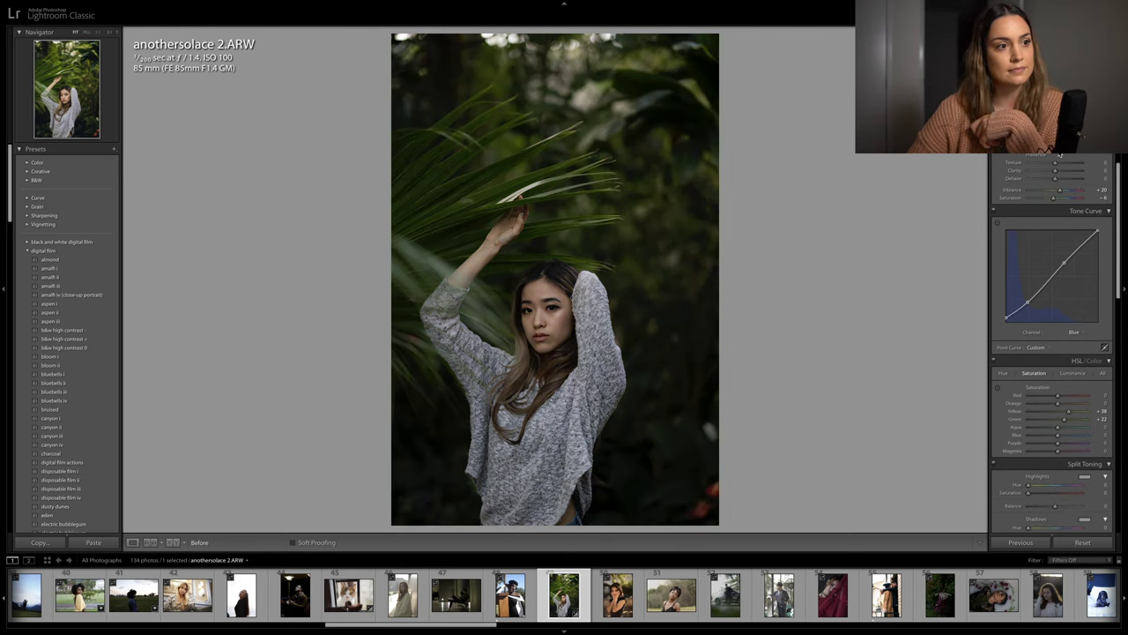
key(backslash)
Set the portrait's exposure to +0.60 and its contrast to +22
scroll(1042, 229, up, 3)
scroll(1043, 229, down, 1)
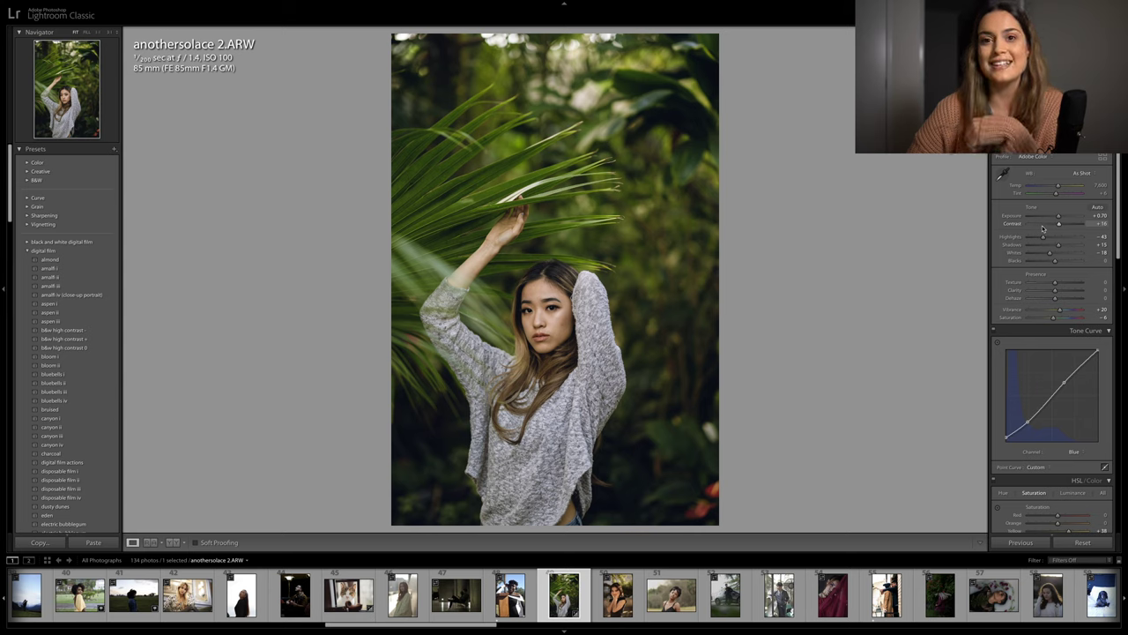
drag(1059, 216, 1064, 228)
drag(1057, 216, 1060, 218)
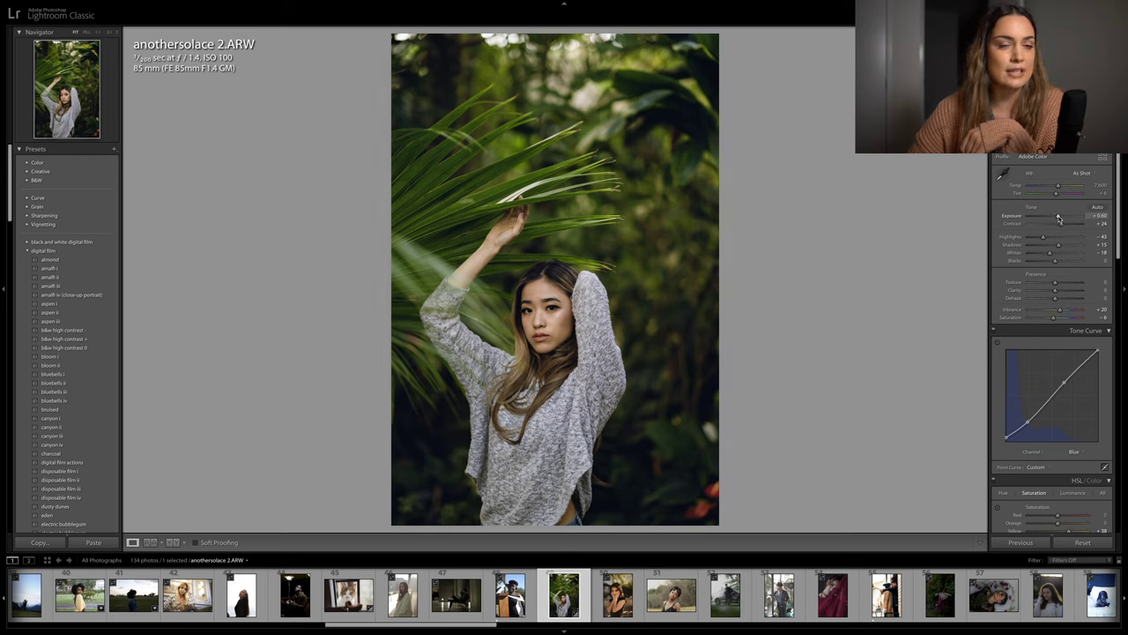
drag(1060, 224, 1060, 223)
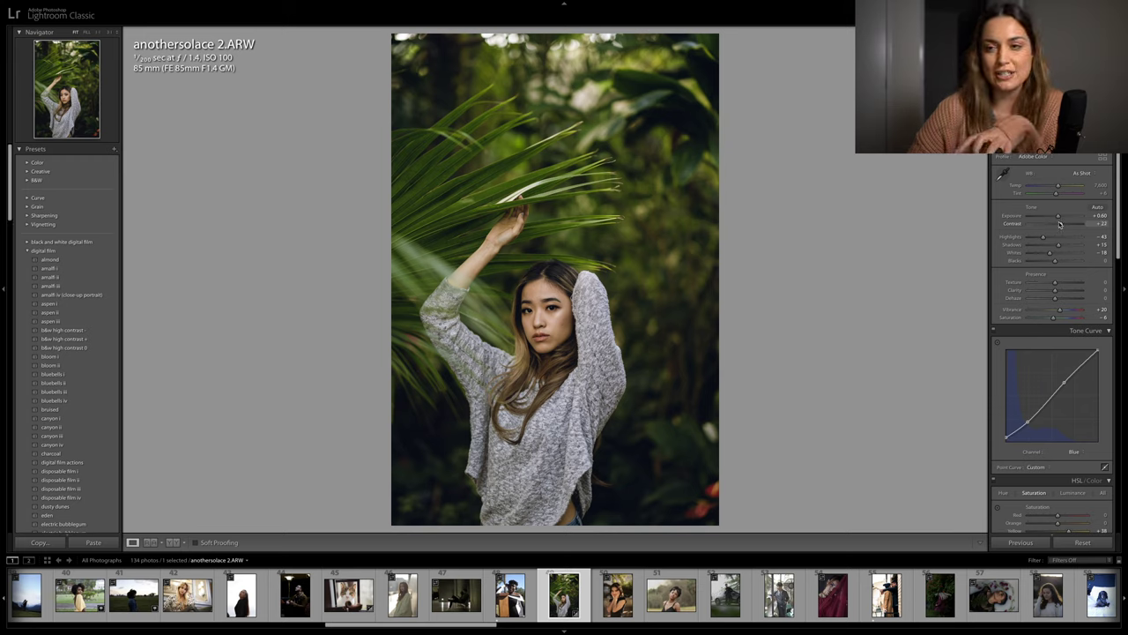
Split tone the shadows with hue 29 and saturation 4, try a highlight tint, and return the highlight saturation to 0
scroll(1067, 271, down, 3)
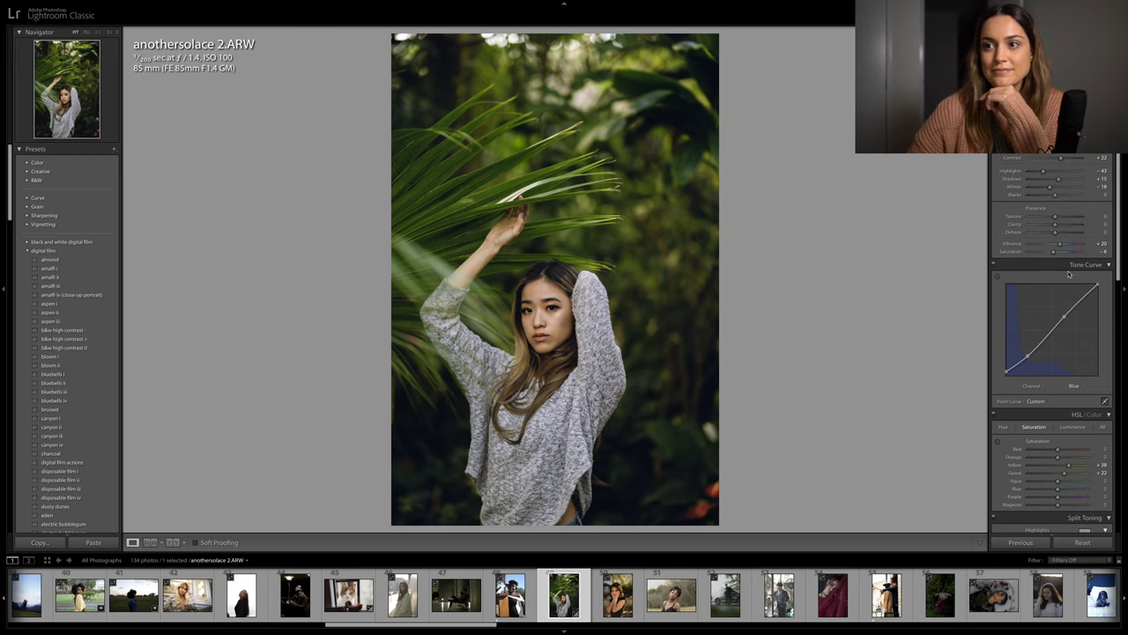
scroll(1068, 271, down, 8)
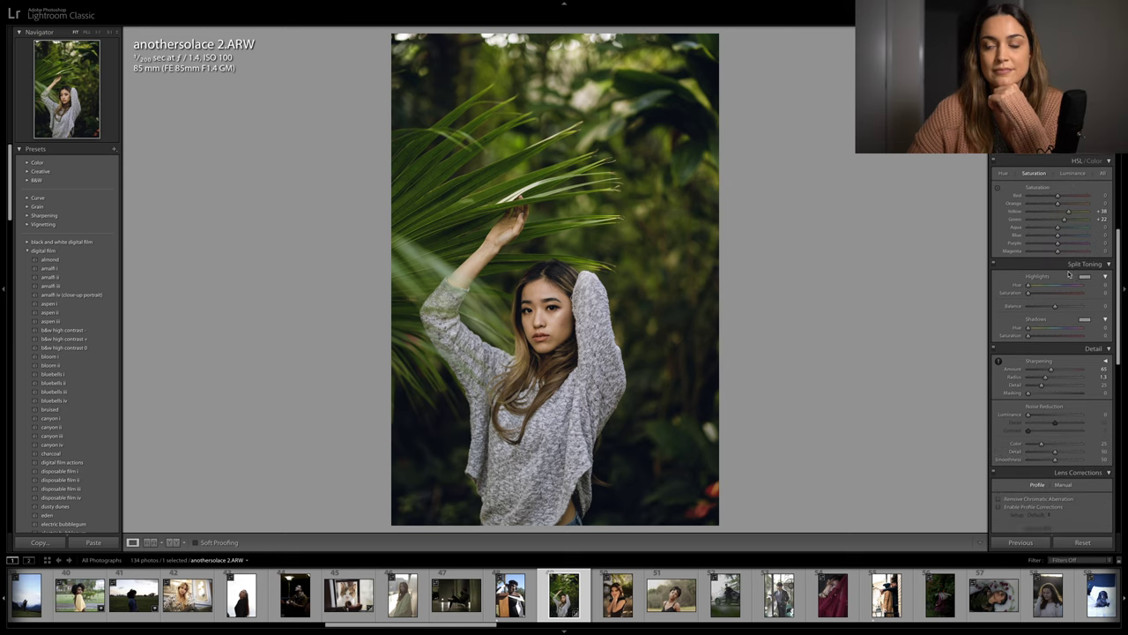
scroll(1068, 274, down, 3)
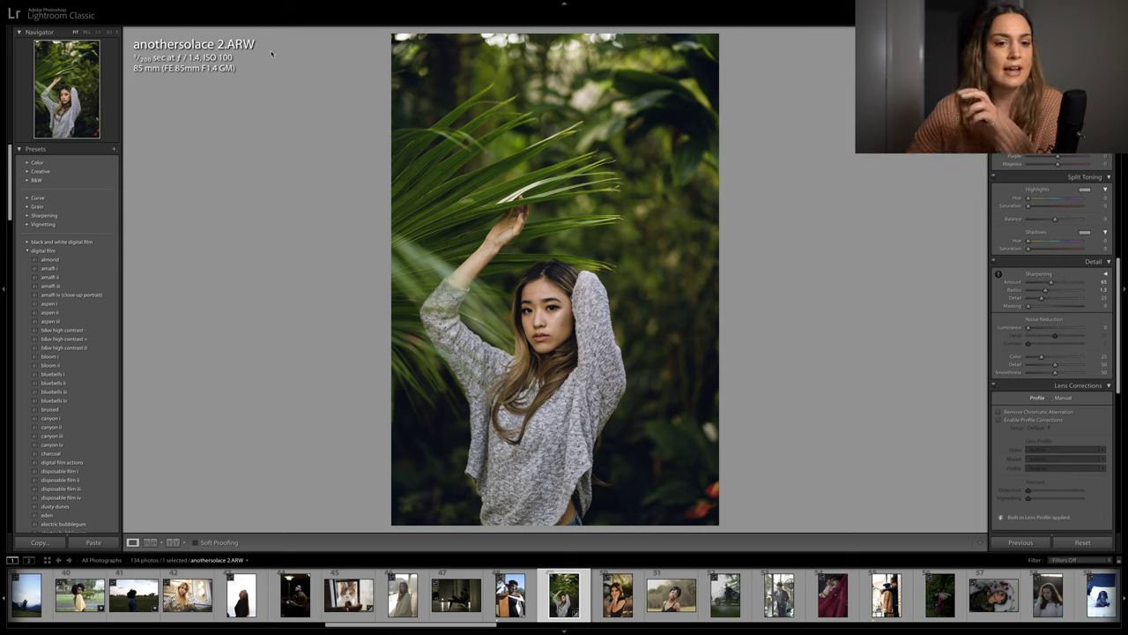
click(1038, 250)
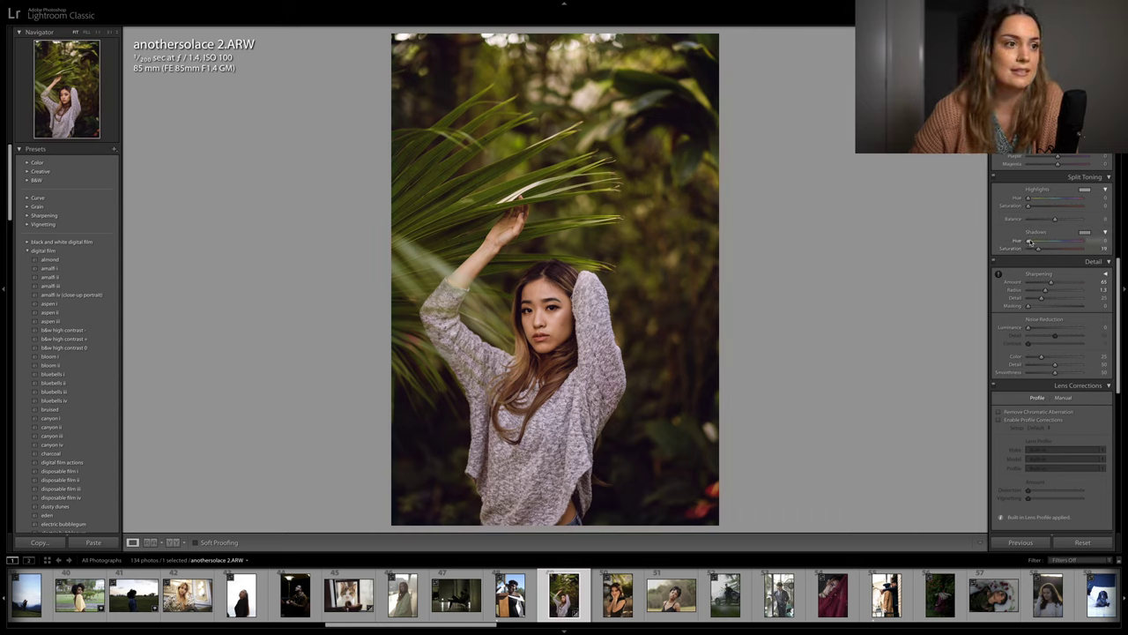
drag(1027, 240, 1031, 251)
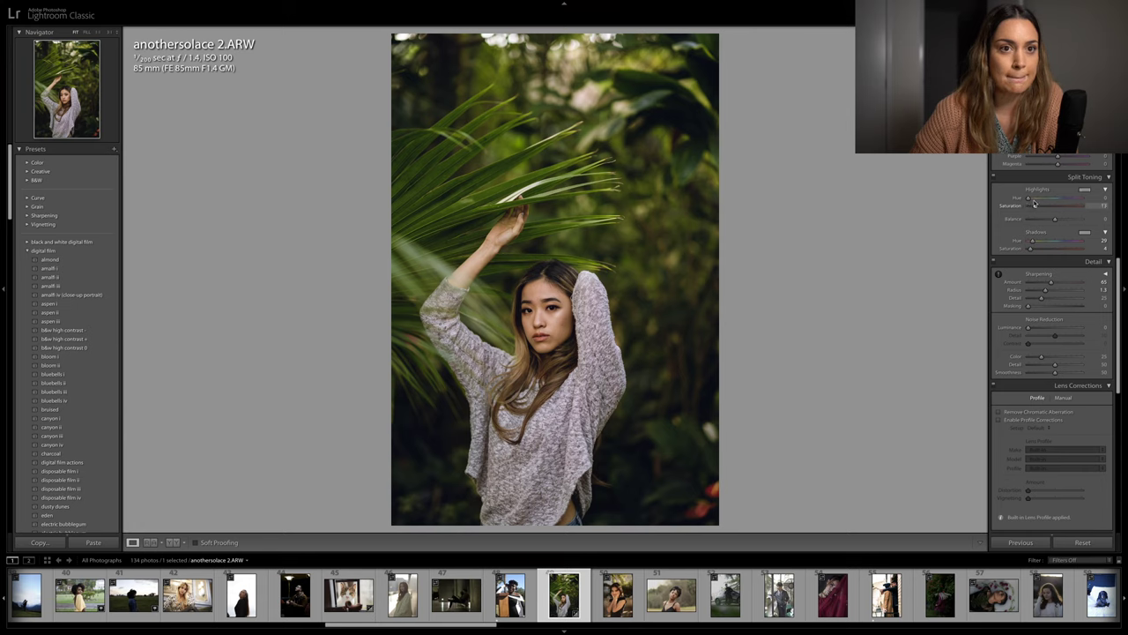
mouse_move(1027, 199)
mouse_down()
mouse_move(1045, 200)
mouse_move(1011, 209)
mouse_up()
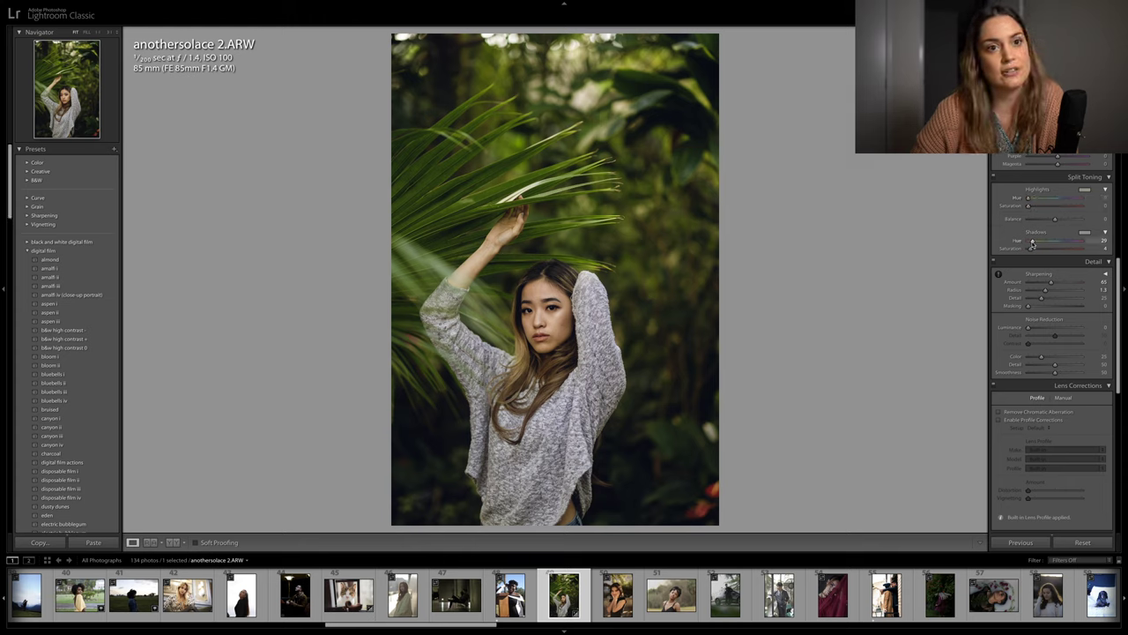
Review the portrait's settings, compare the finished edit with the original, and return to the catalog's thumbnail grid
scroll(1060, 244, down, 5)
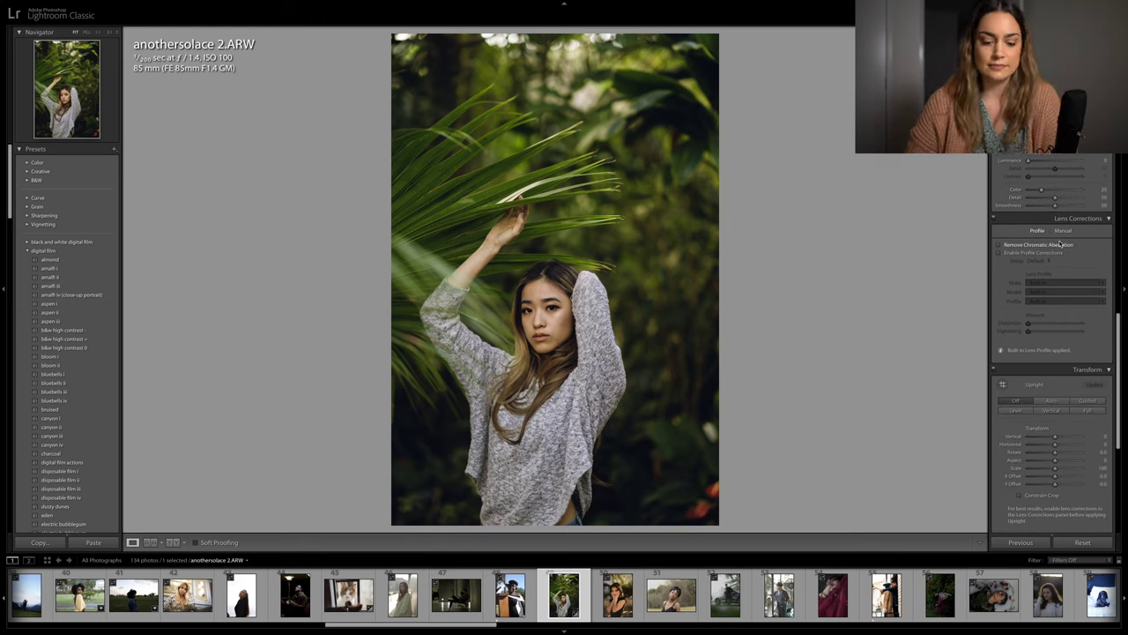
scroll(1062, 264, up, 5)
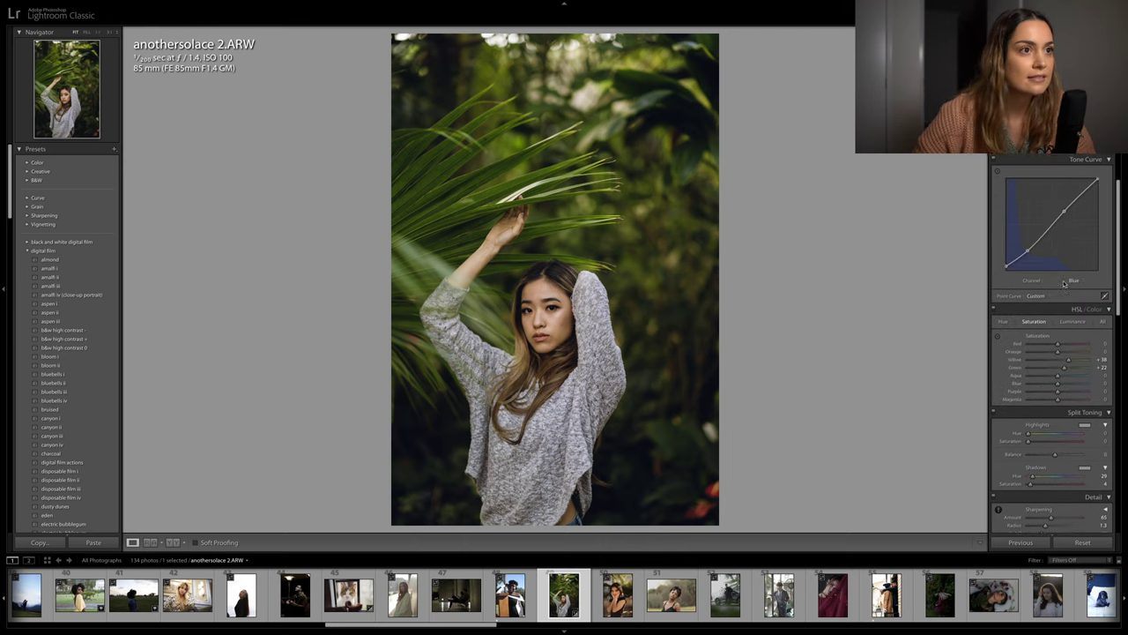
scroll(1064, 282, up, 3)
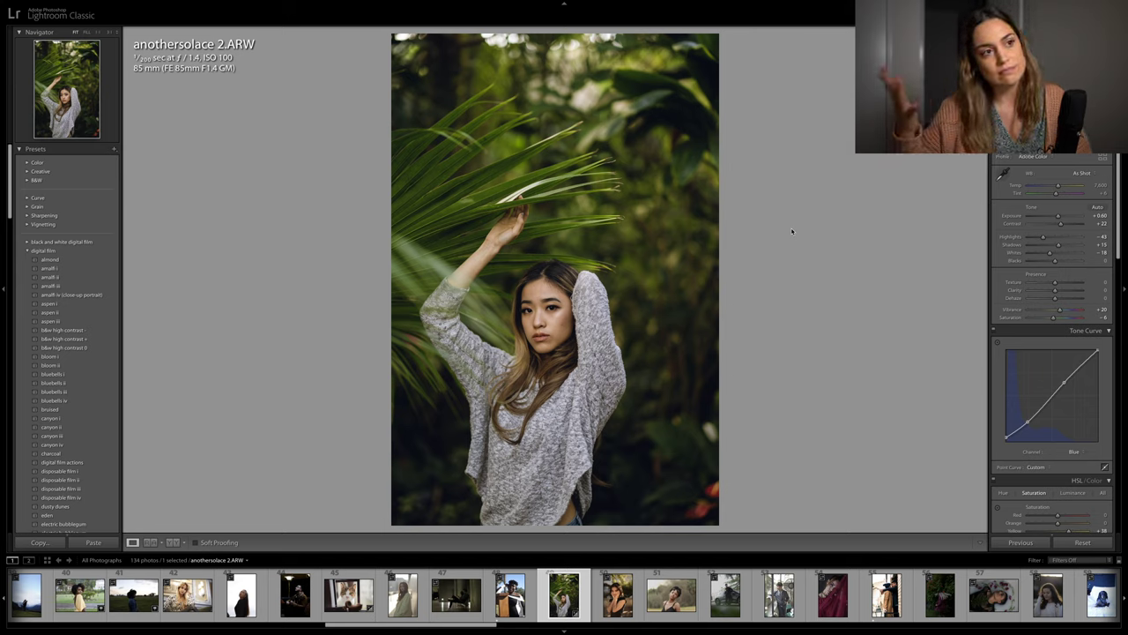
key(backslash)
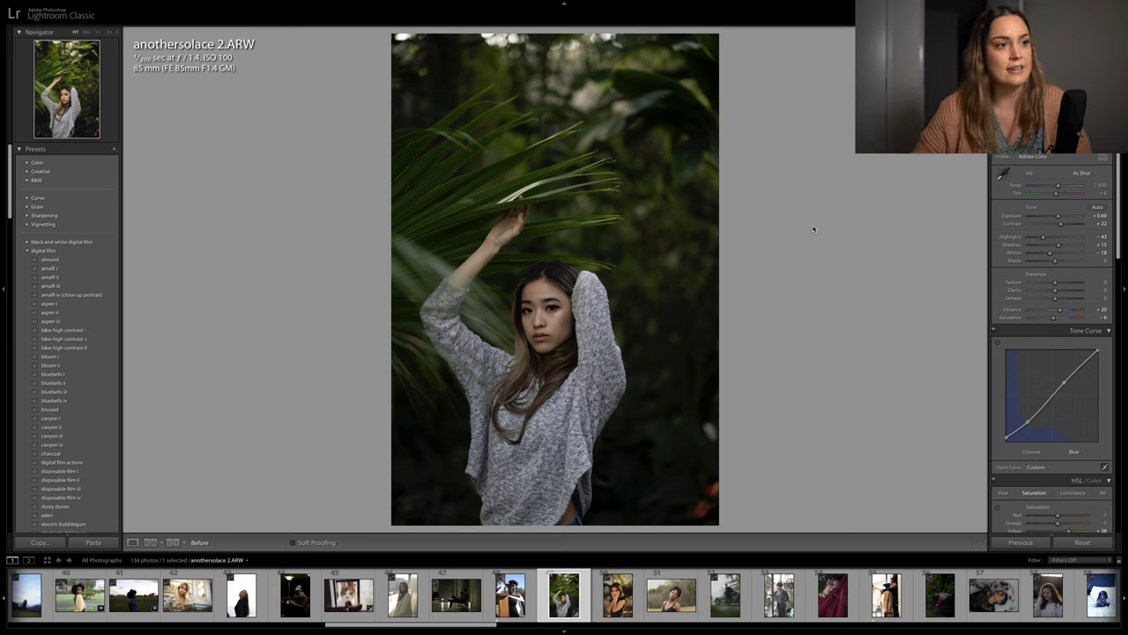
key(backslash)
key(backslash)
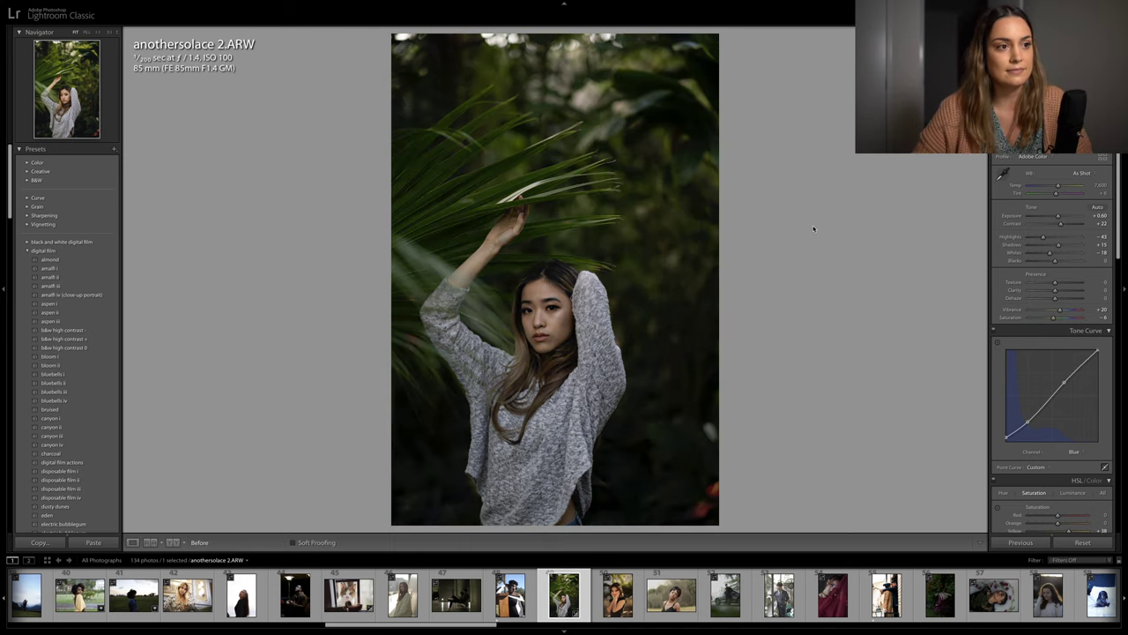
key(backslash)
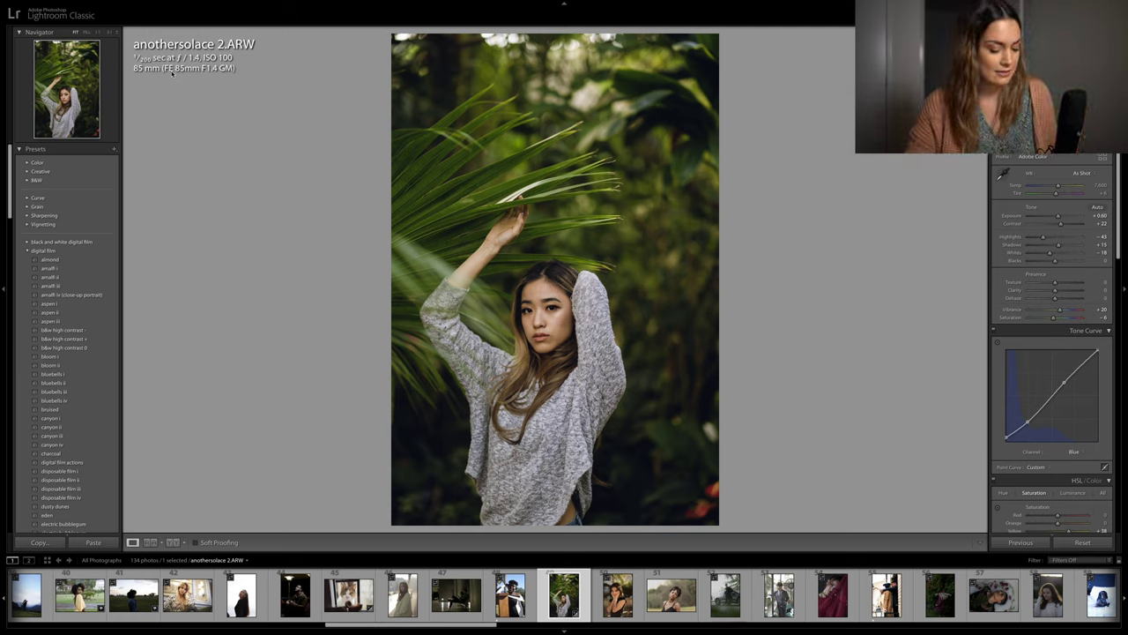
key(g)
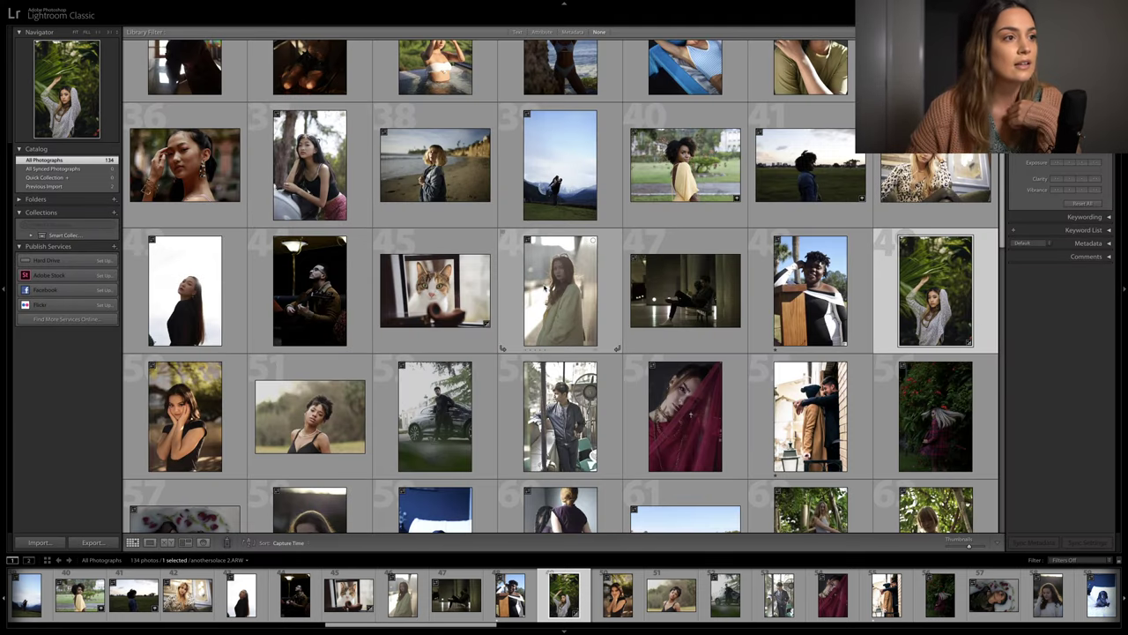
Open the purple-lit bowling arcade portrait from the catalog for developing
scroll(559, 287, up, 5)
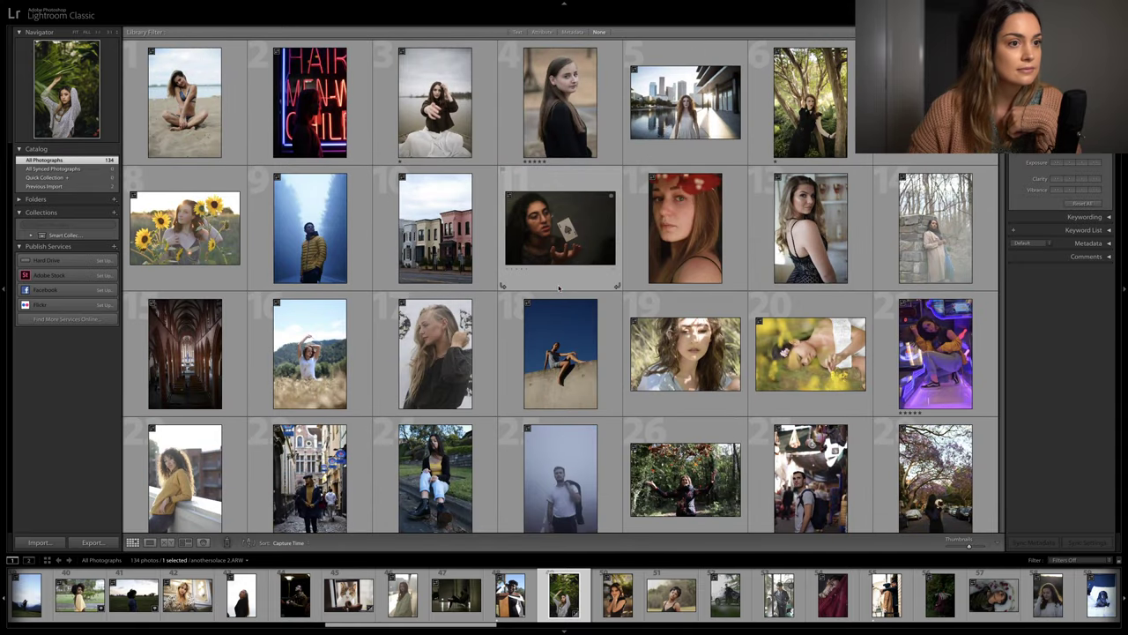
scroll(559, 288, down, 1)
click(945, 331)
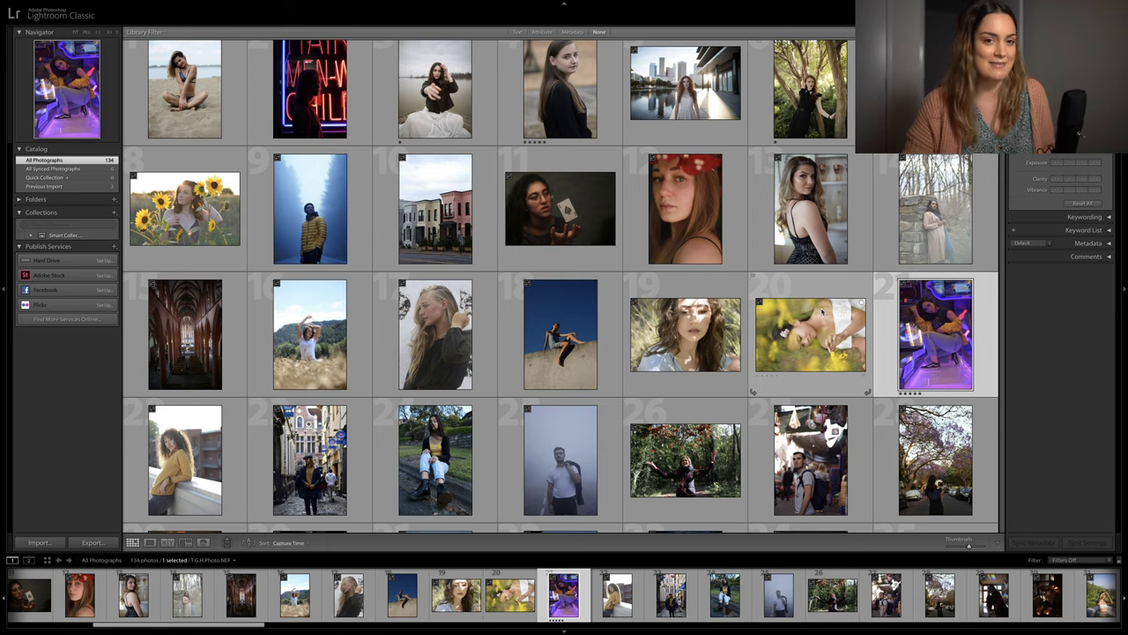
key(d)
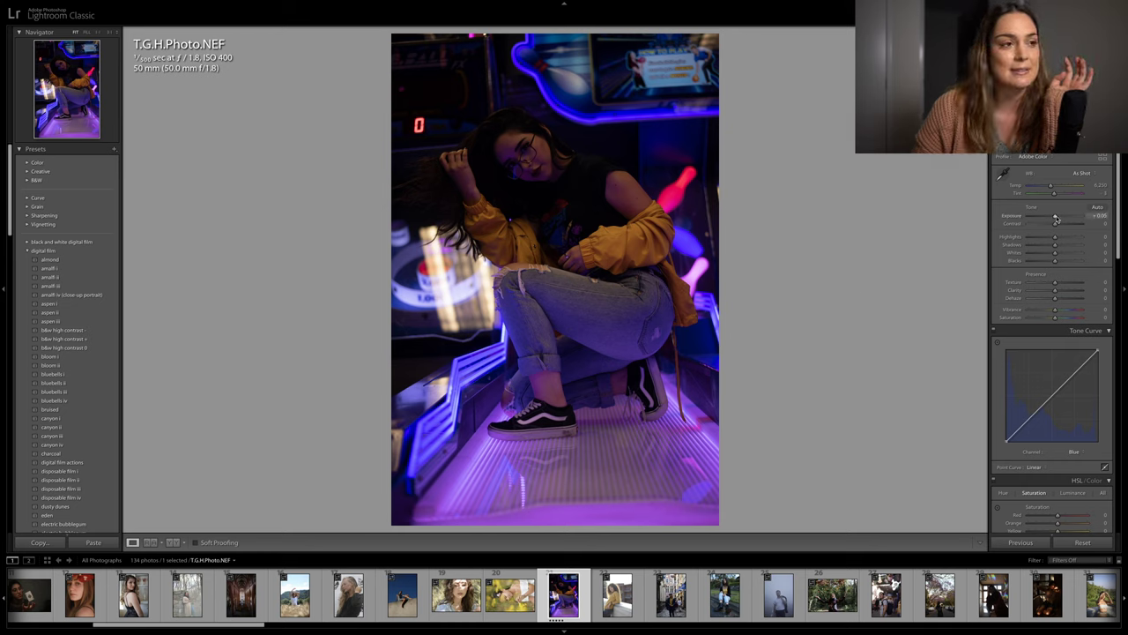
Set the arcade portrait's exposure to +1.60, highlights to -34, temperature to 7,300 and tint to -6
drag(1054, 216, 1062, 218)
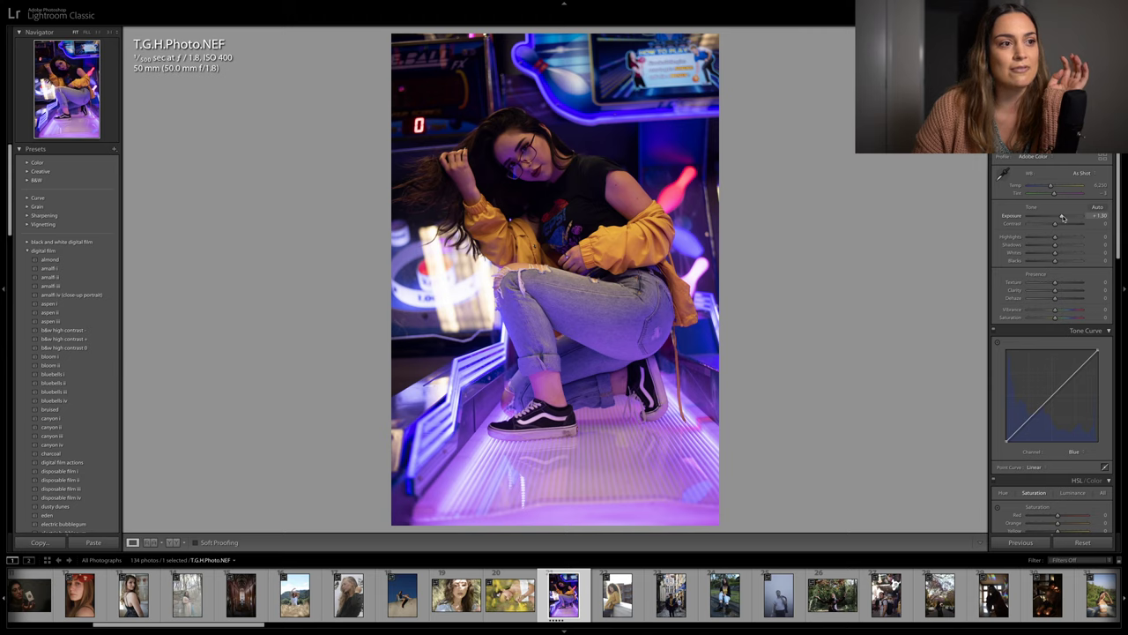
drag(1055, 237, 1046, 239)
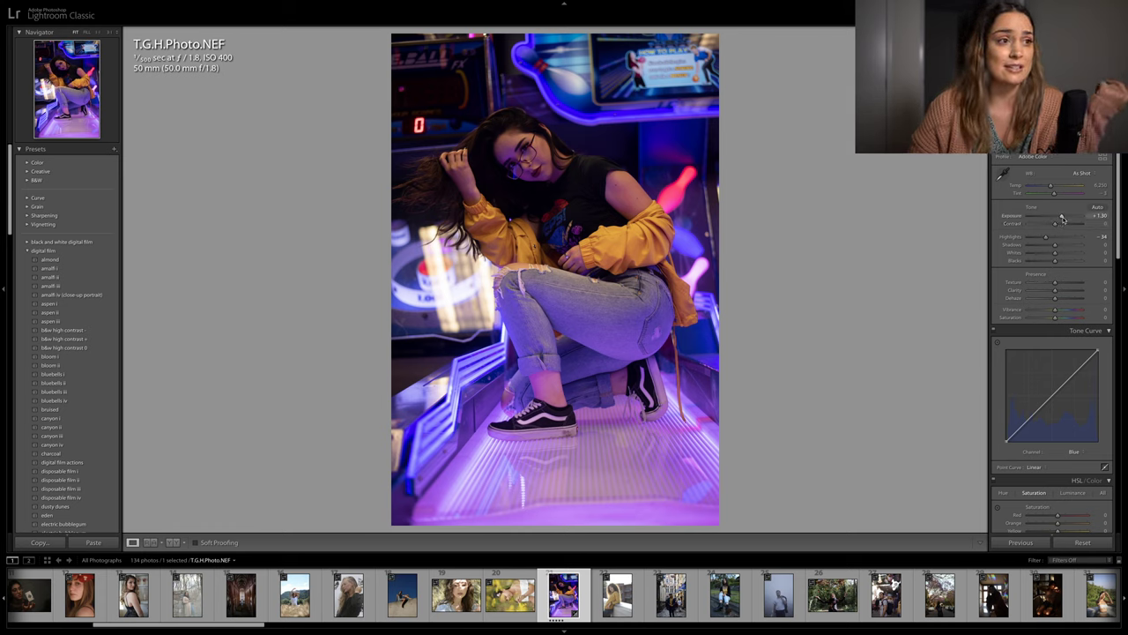
drag(1062, 218, 1063, 217)
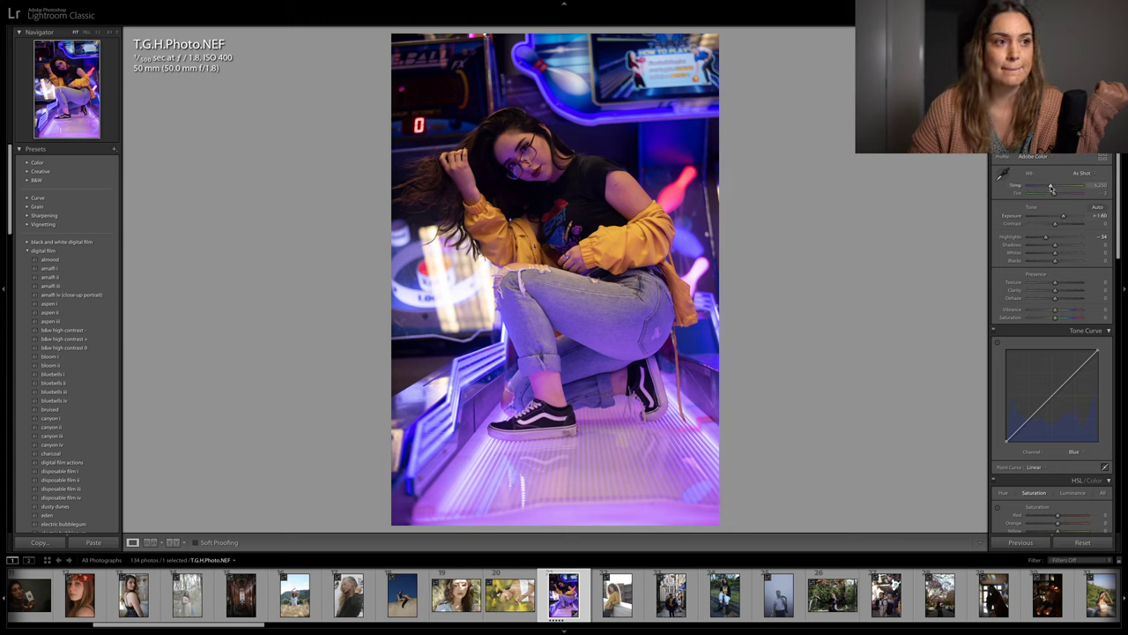
drag(1050, 188, 1053, 188)
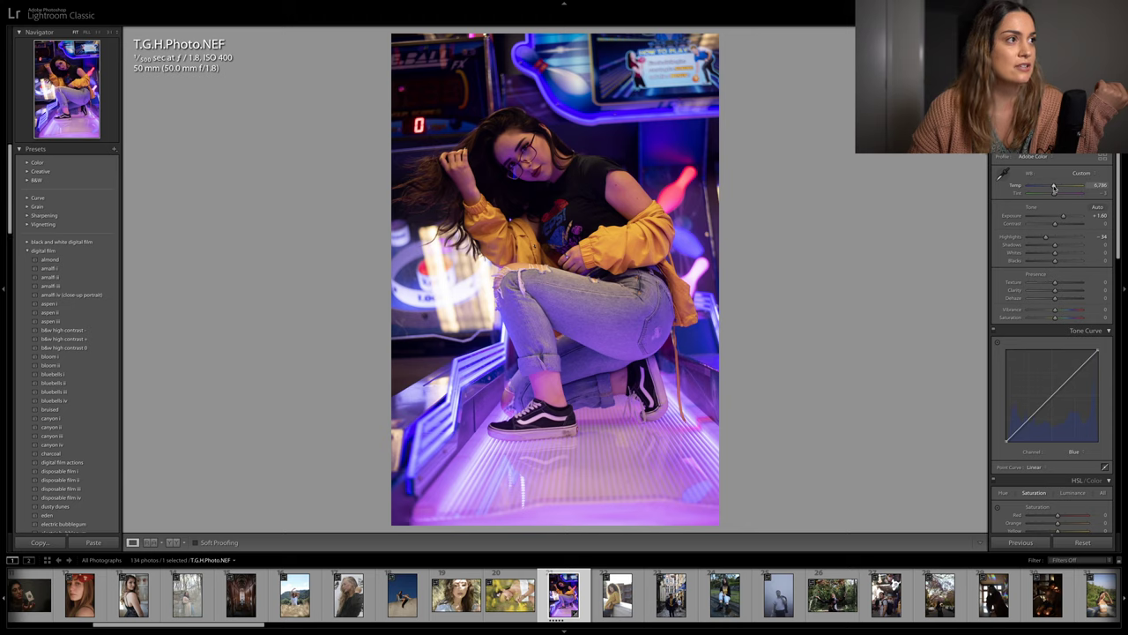
drag(1054, 192, 1057, 186)
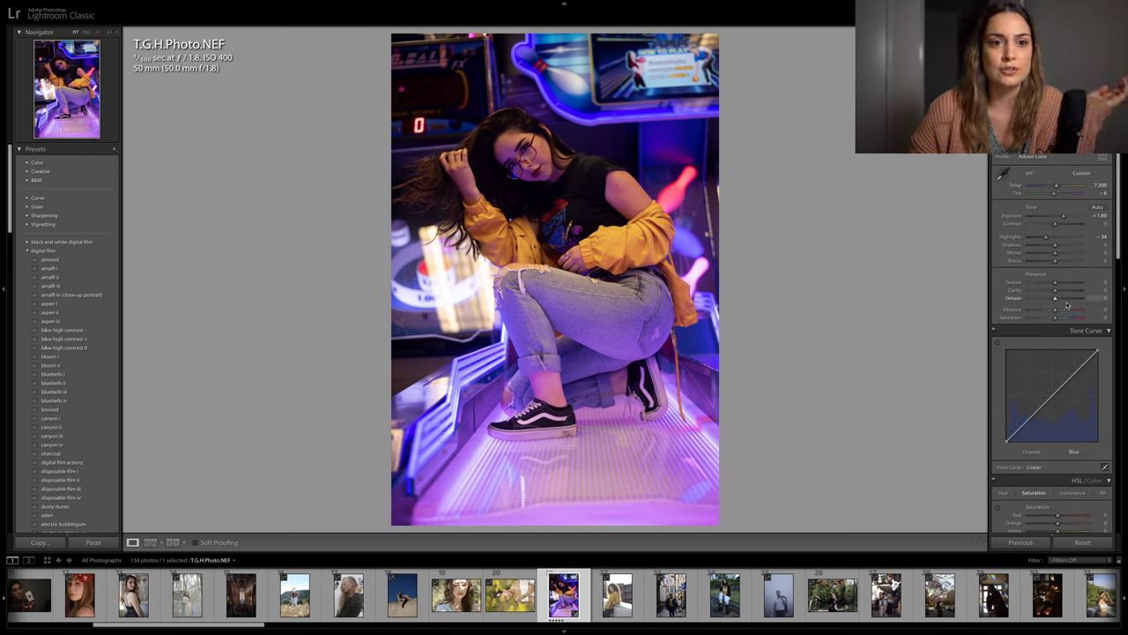
Shape the RGB tone curve by lifting the black point and adding anchor points in the shadows and midtones
click(1083, 453)
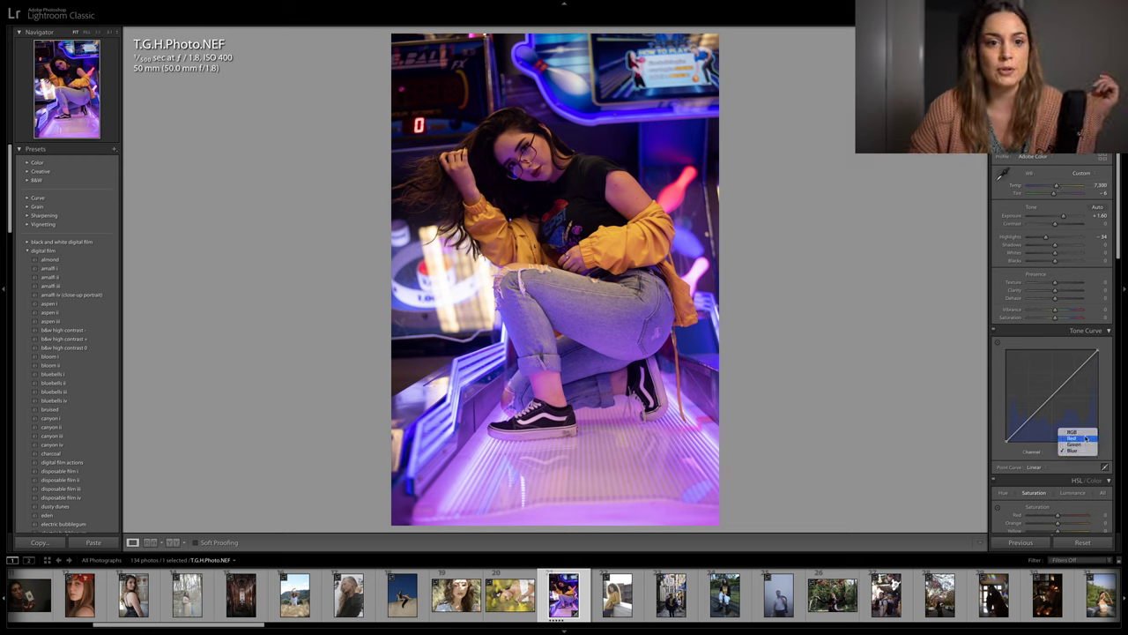
click(1077, 432)
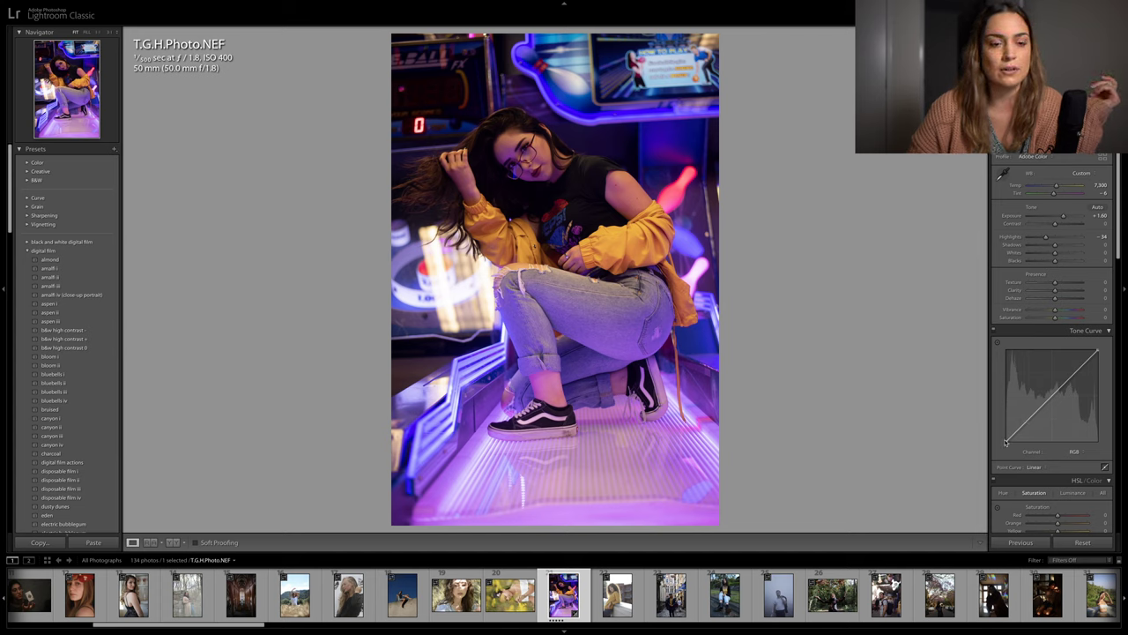
drag(1005, 440, 1025, 422)
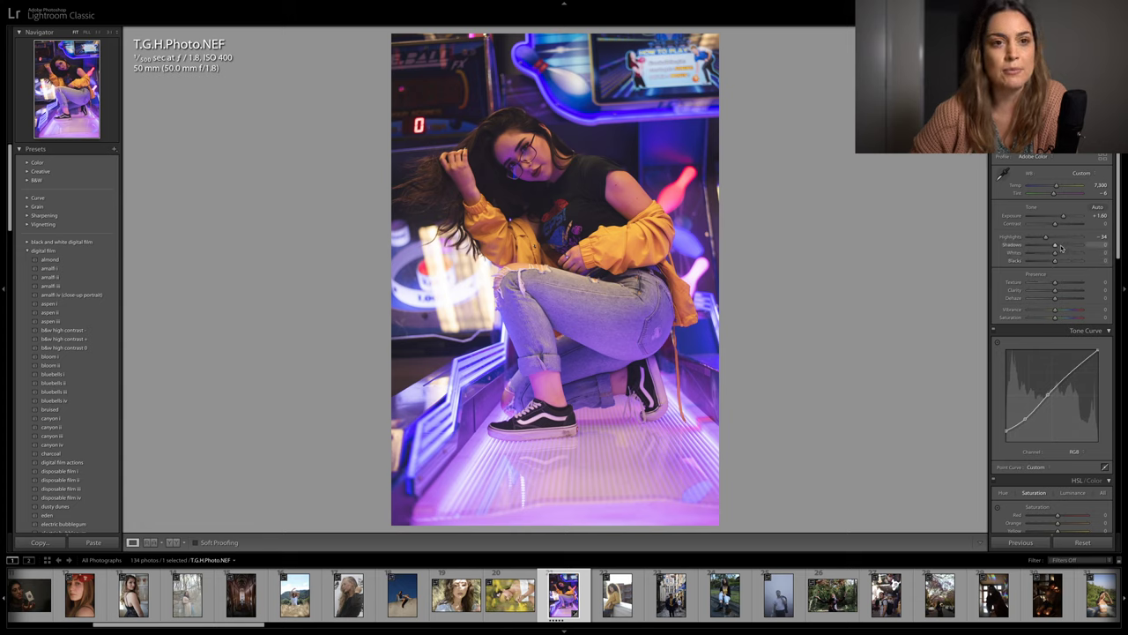
Set shadows to +30, blacks to -9 and contrast to +8, checking the edit against the original photo
drag(1061, 248, 1063, 247)
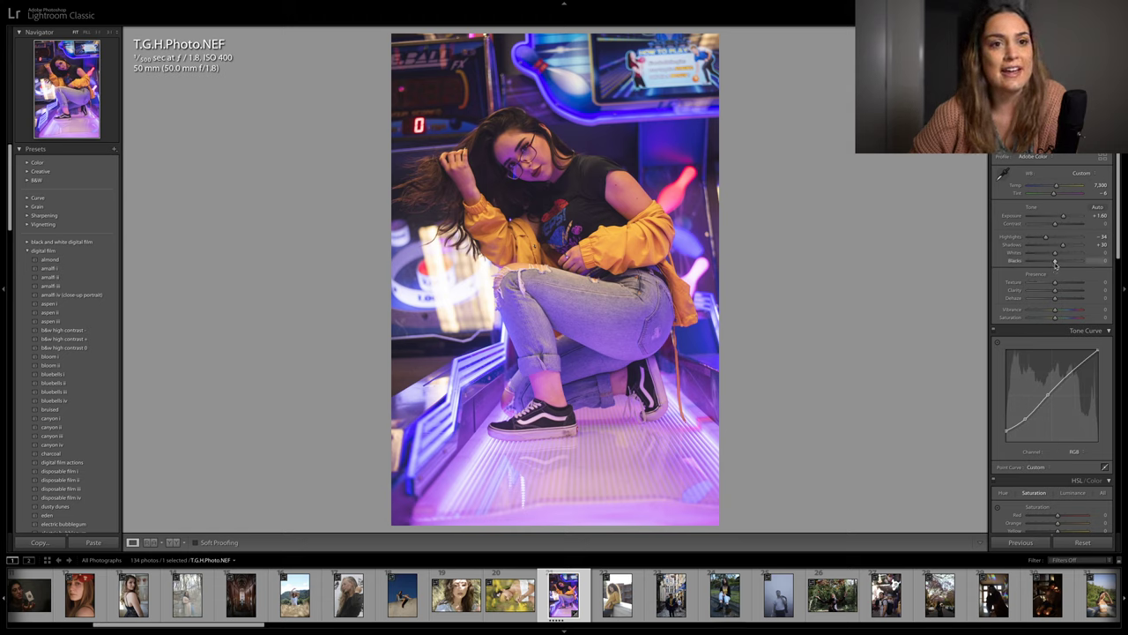
drag(1056, 262, 1053, 264)
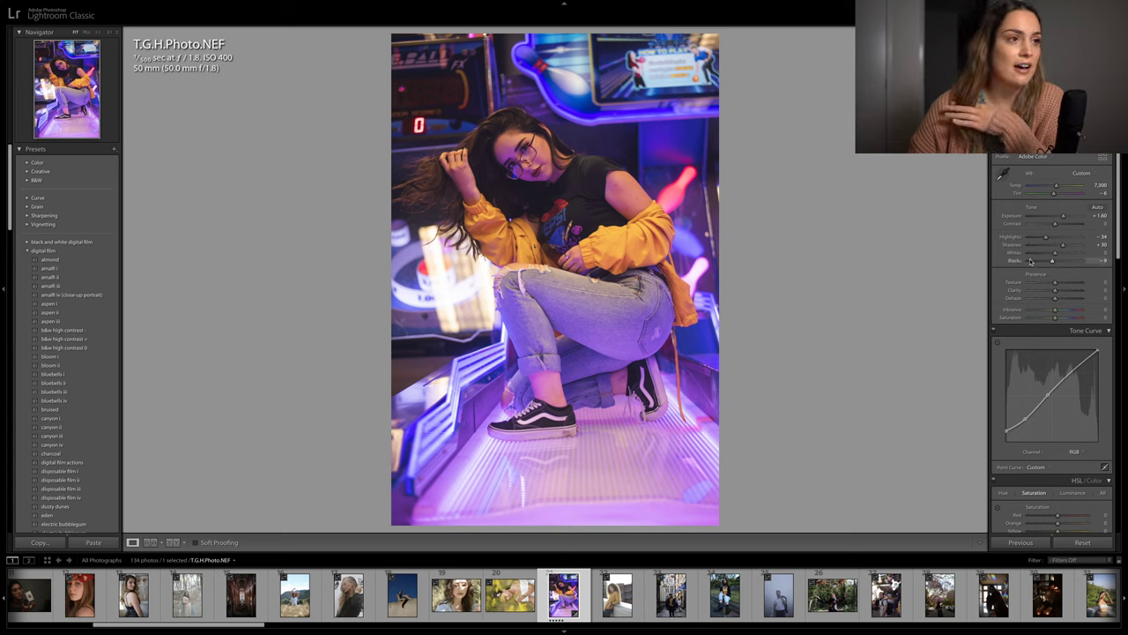
key(backslash)
key(backslash)
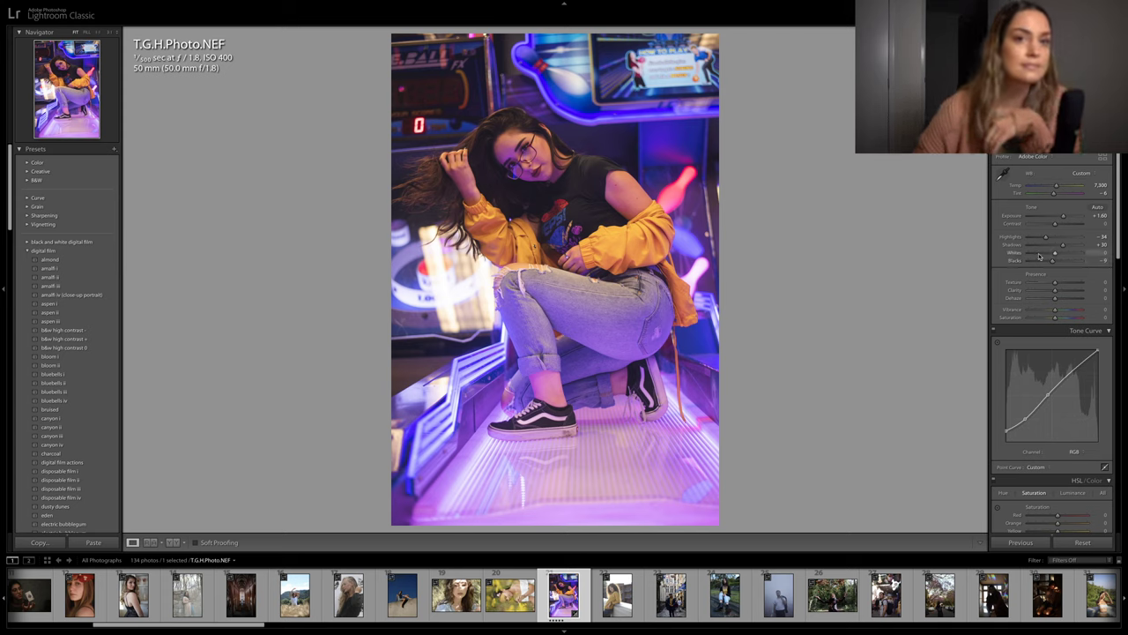
drag(1063, 215, 1063, 216)
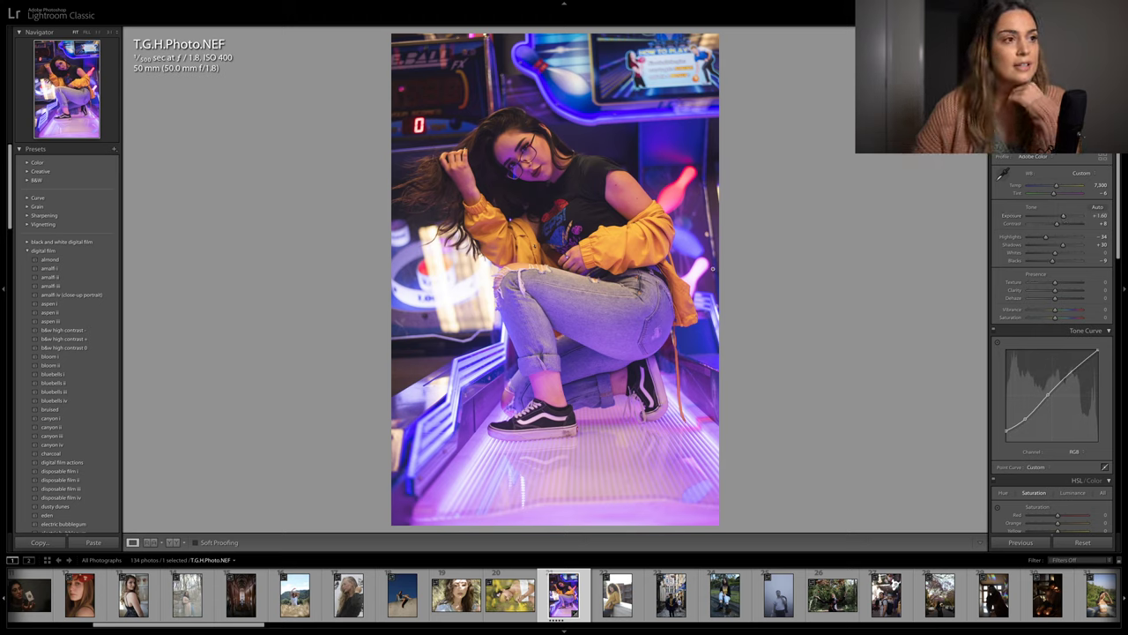
Set the saturation of purple to -6 and magenta to +4, and their luminance to +16 and +13
scroll(1049, 375, down, 5)
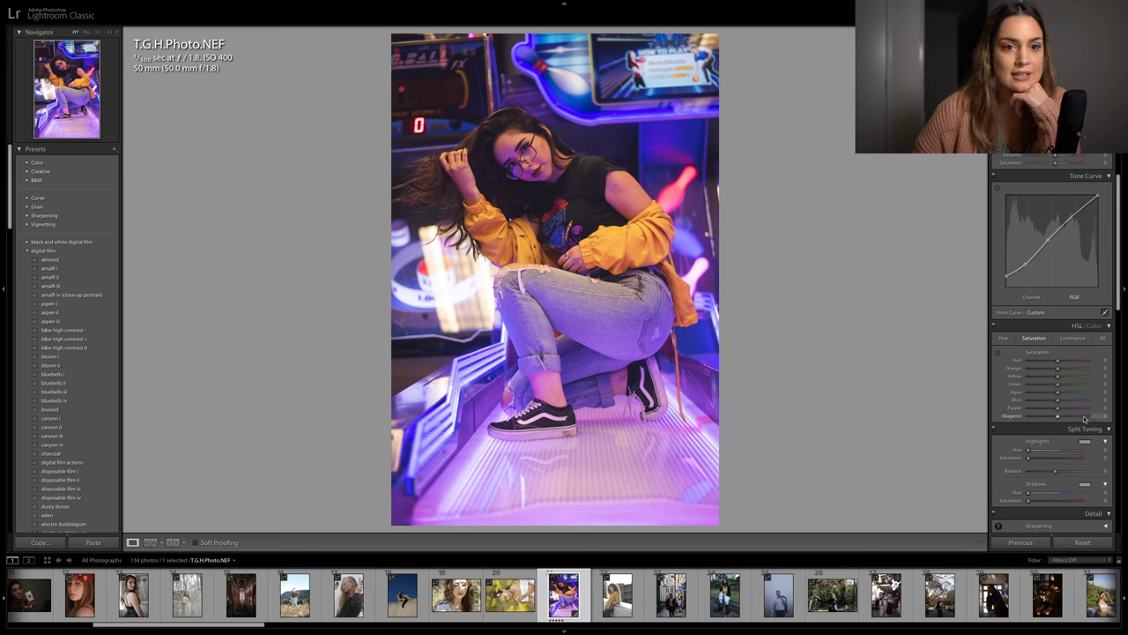
mouse_move(1057, 417)
mouse_down()
mouse_move(1042, 410)
mouse_move(1064, 410)
mouse_up()
click(1073, 338)
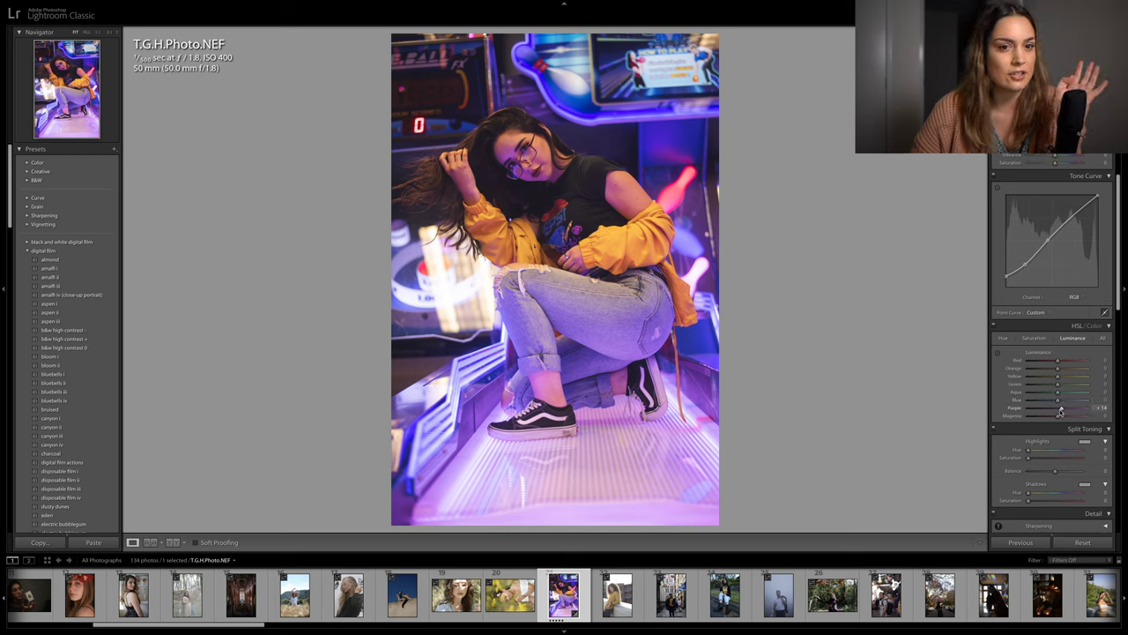
drag(1058, 416, 1064, 416)
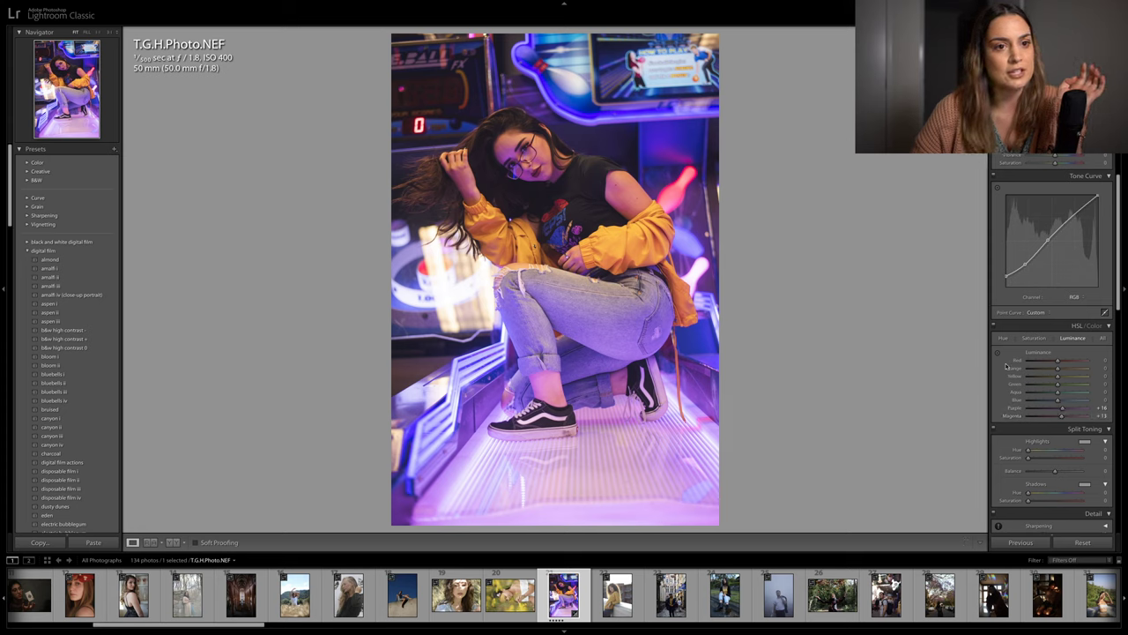
Compare the arcade portrait with and without the HSL color adjustments
click(994, 325)
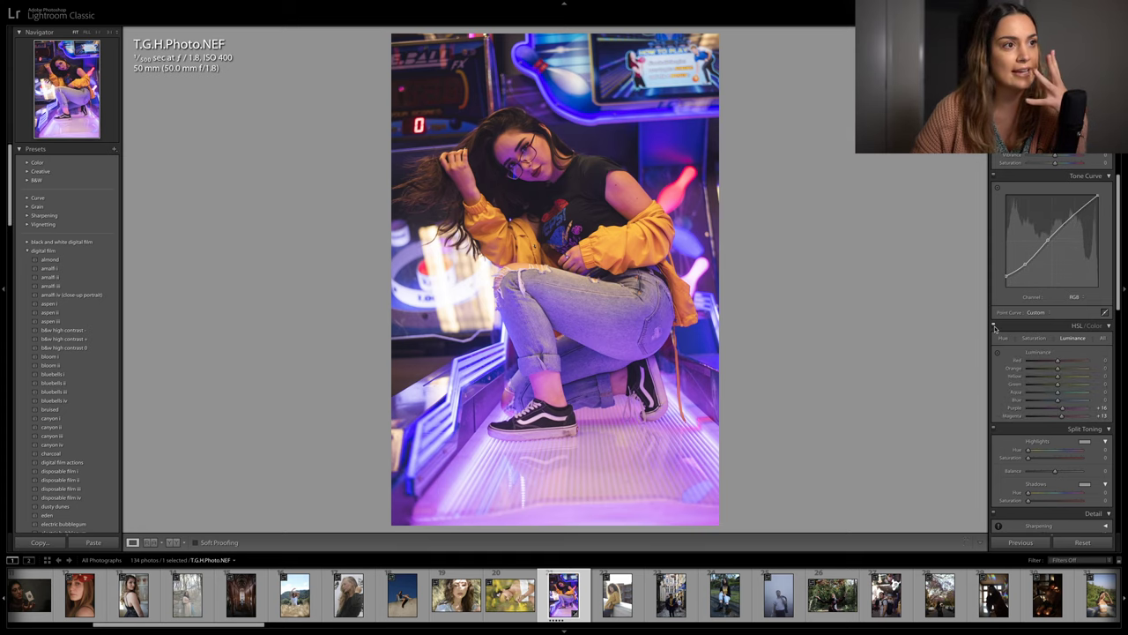
click(994, 326)
click(994, 325)
click(994, 325)
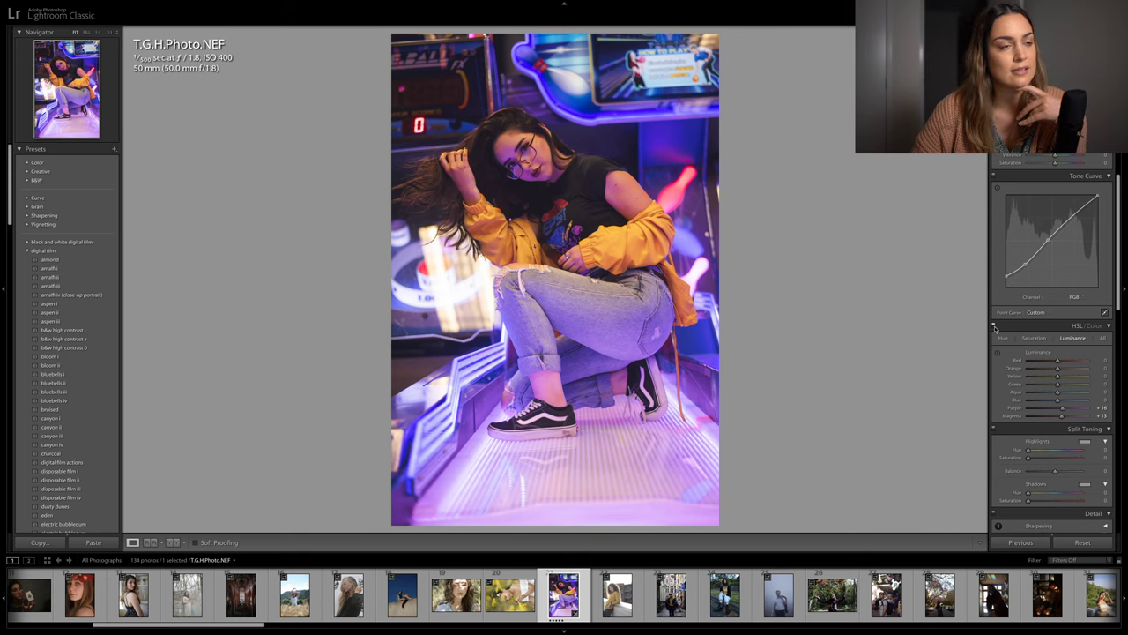
Raise the blue luminance, and set the saturation of blue to -14 and yellow to +24
drag(1057, 400, 1066, 403)
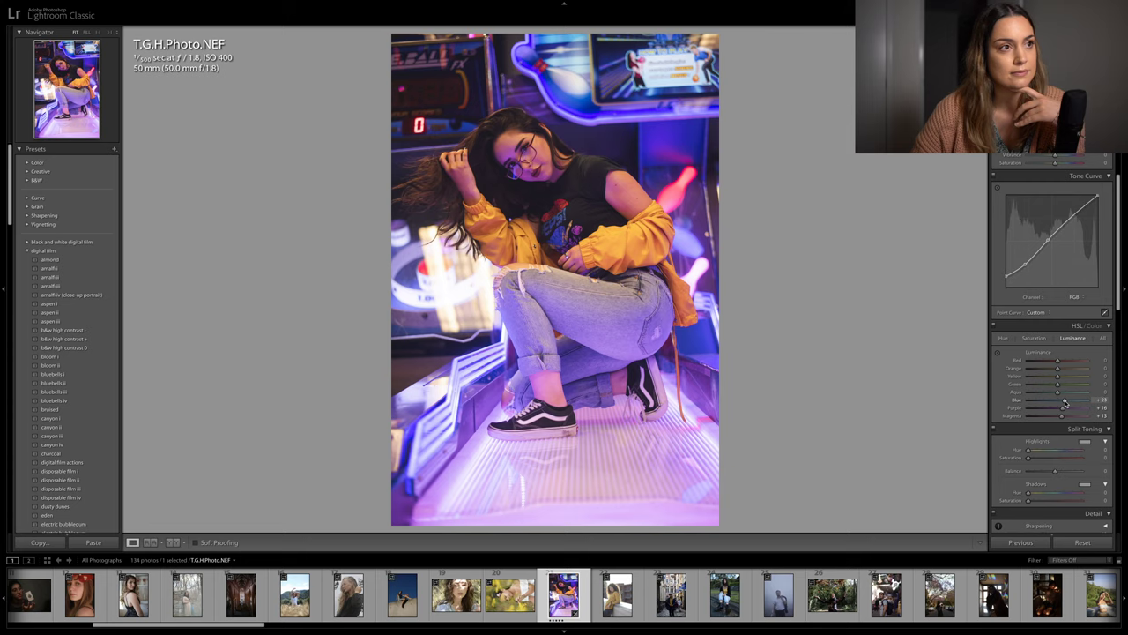
click(1042, 339)
drag(1058, 401, 1052, 403)
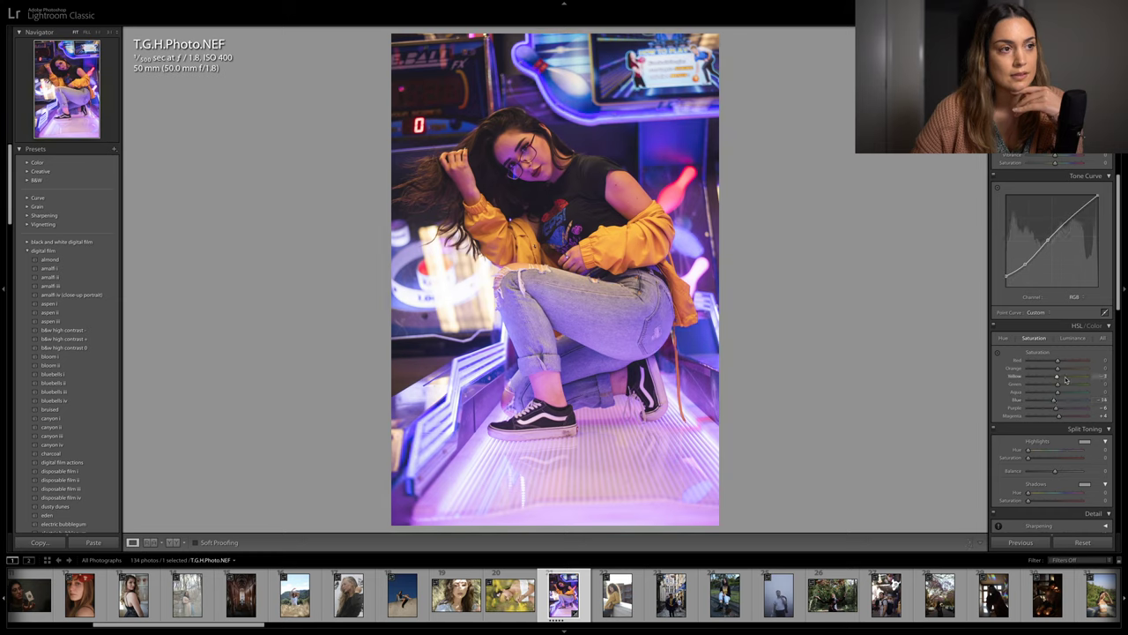
drag(1064, 379, 1067, 380)
Split tone the highlights with hue 75 and saturation 20, try a shadow tint, and return the shadow saturation to 0
scroll(1067, 379, down, 2)
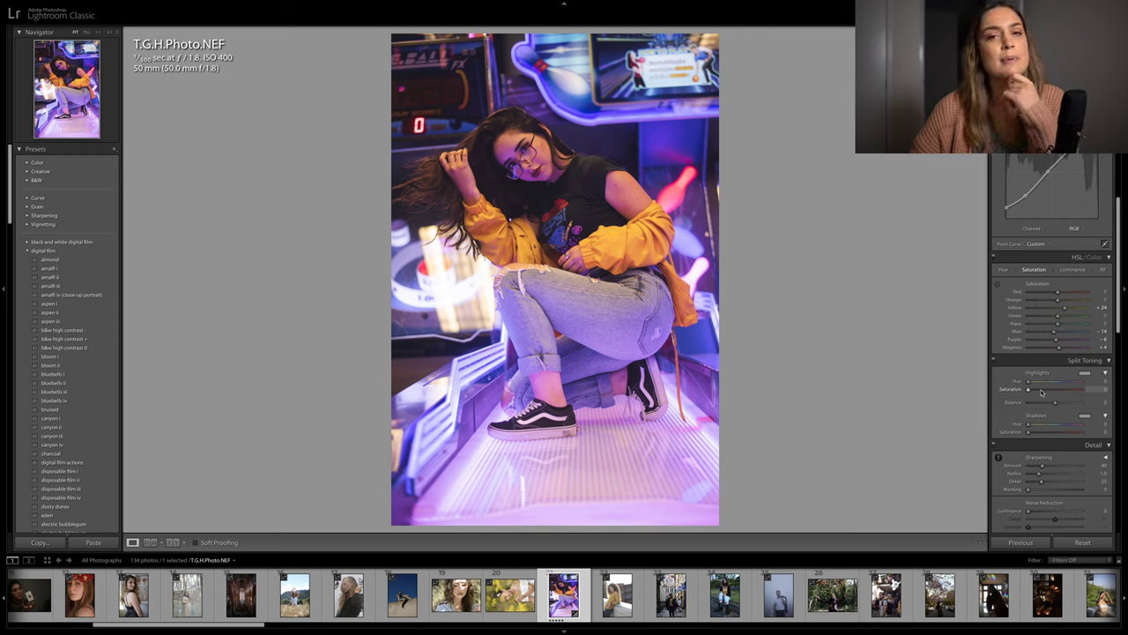
drag(1037, 392, 1040, 393)
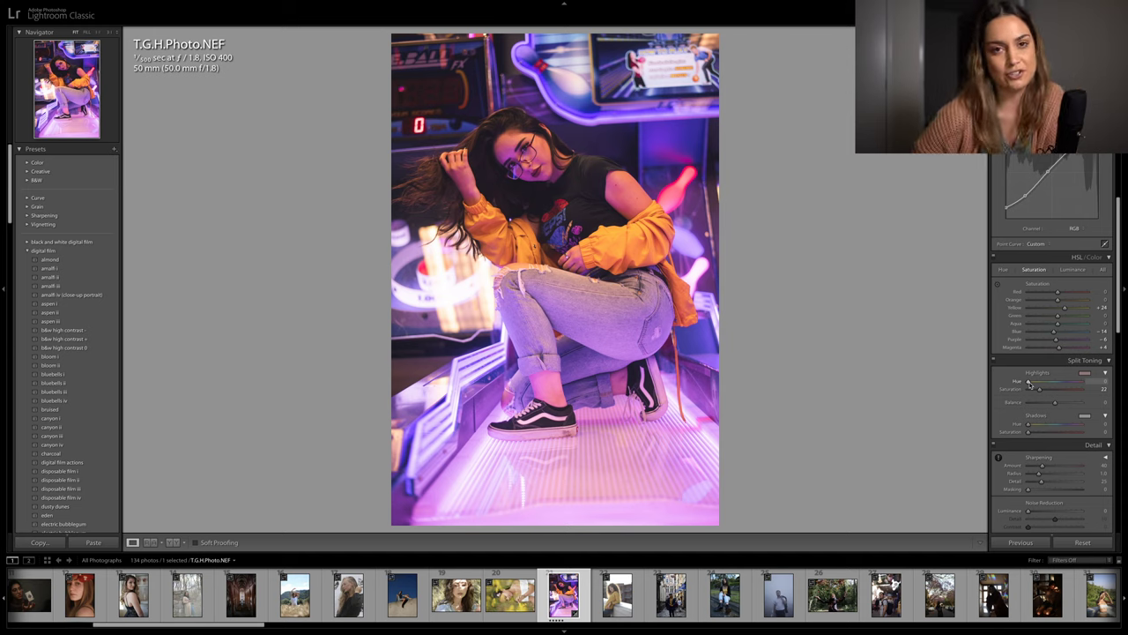
drag(1029, 382, 1041, 384)
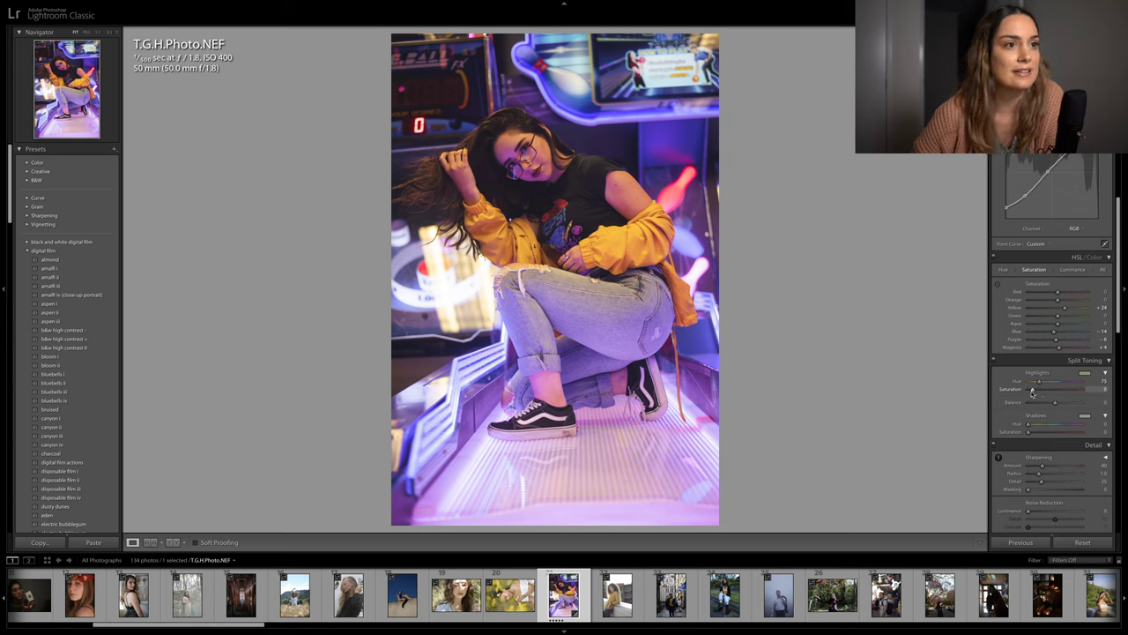
drag(1041, 392, 1043, 393)
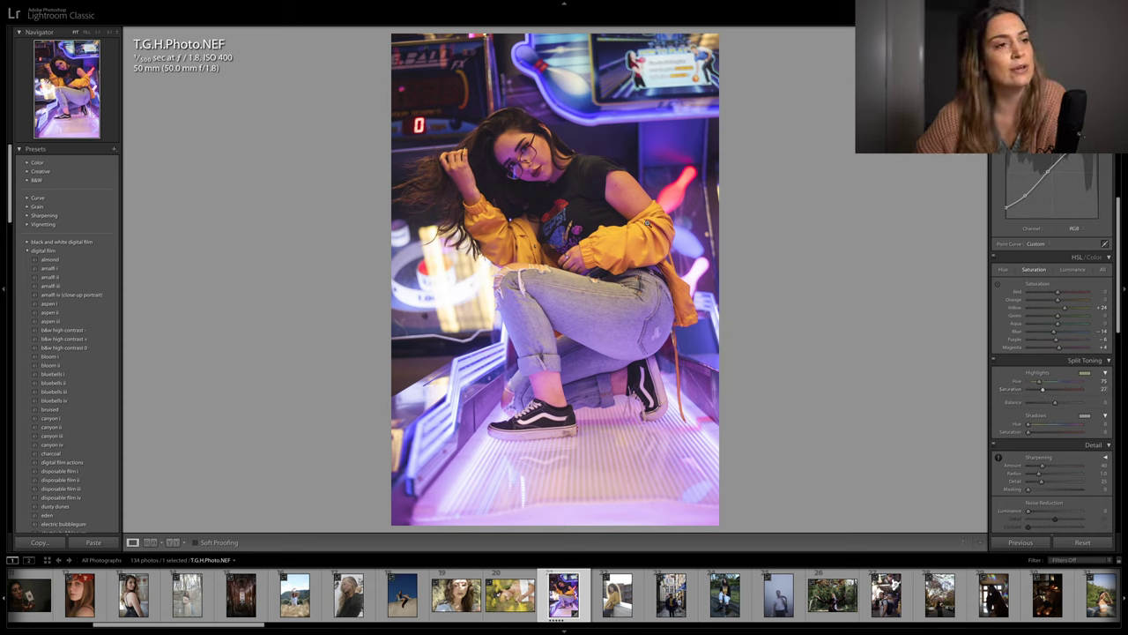
drag(1042, 390, 1039, 389)
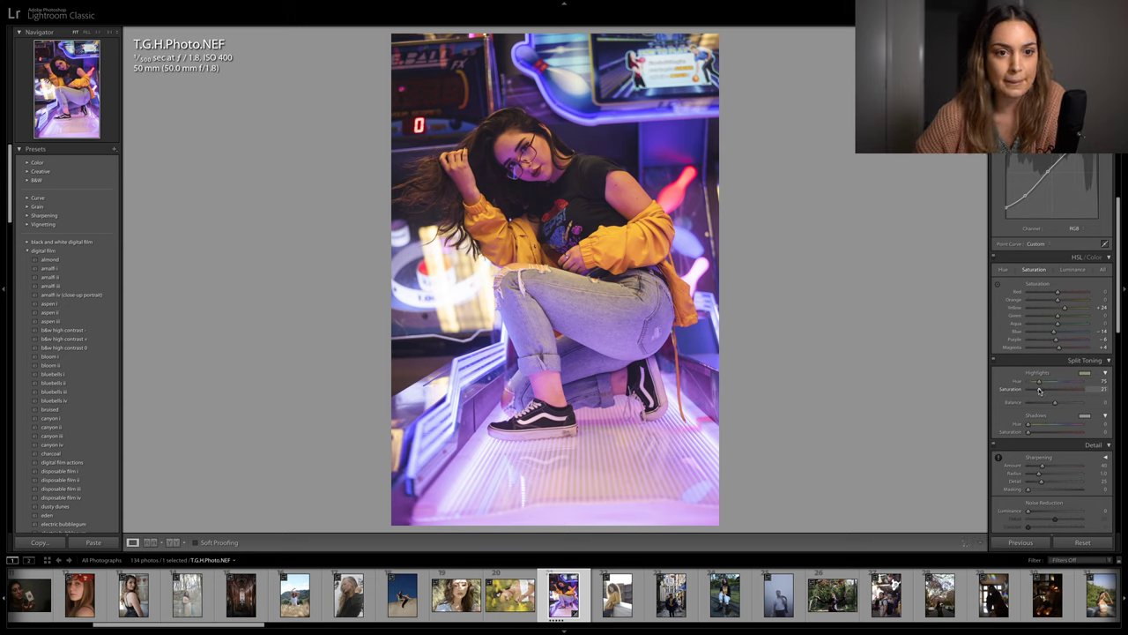
mouse_move(1038, 435)
mouse_down()
mouse_move(1031, 424)
mouse_move(1065, 426)
mouse_move(1049, 439)
mouse_move(1027, 431)
mouse_up()
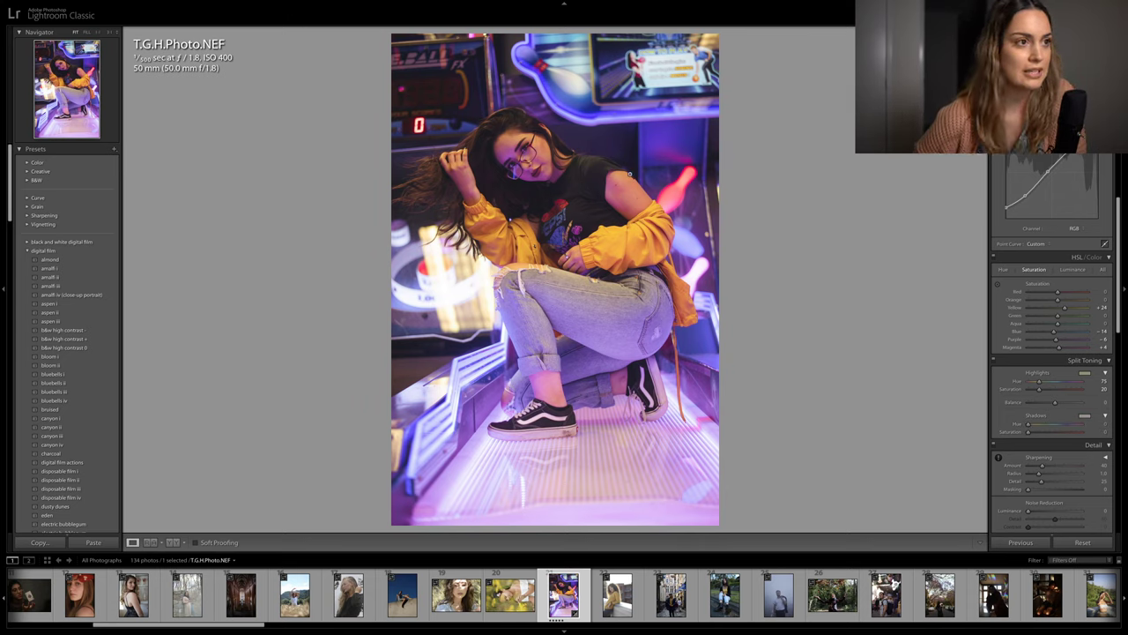
Add a slightly tilted graduated filter over the lower part of the arcade portrait with reduced exposure and slightly raised contrast
scroll(1045, 377, down, 10)
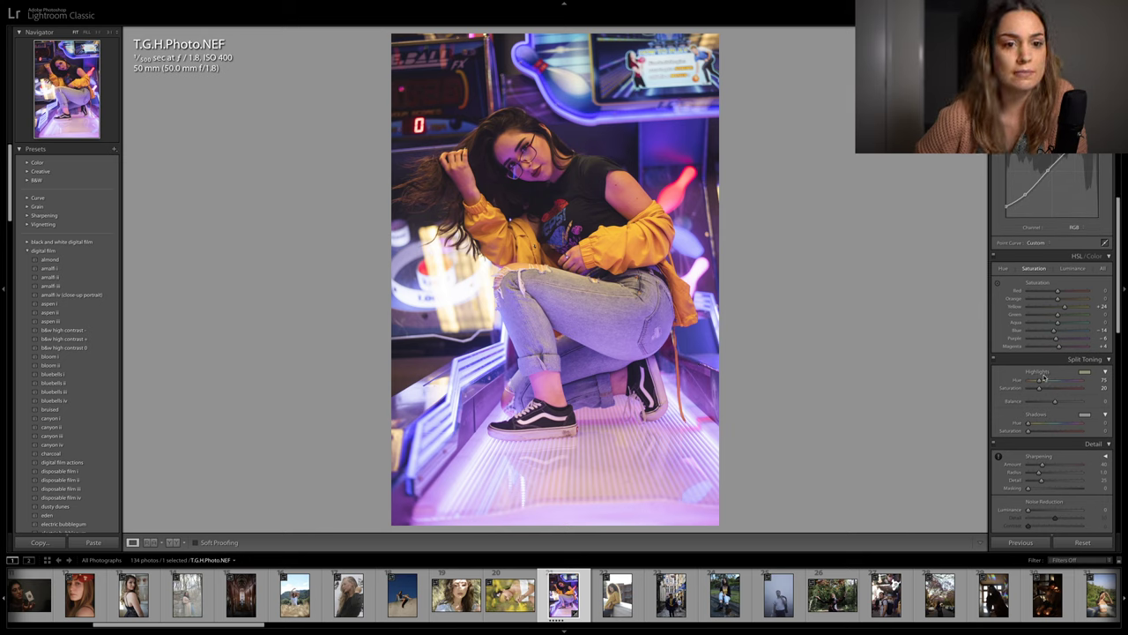
scroll(1044, 377, up, 10)
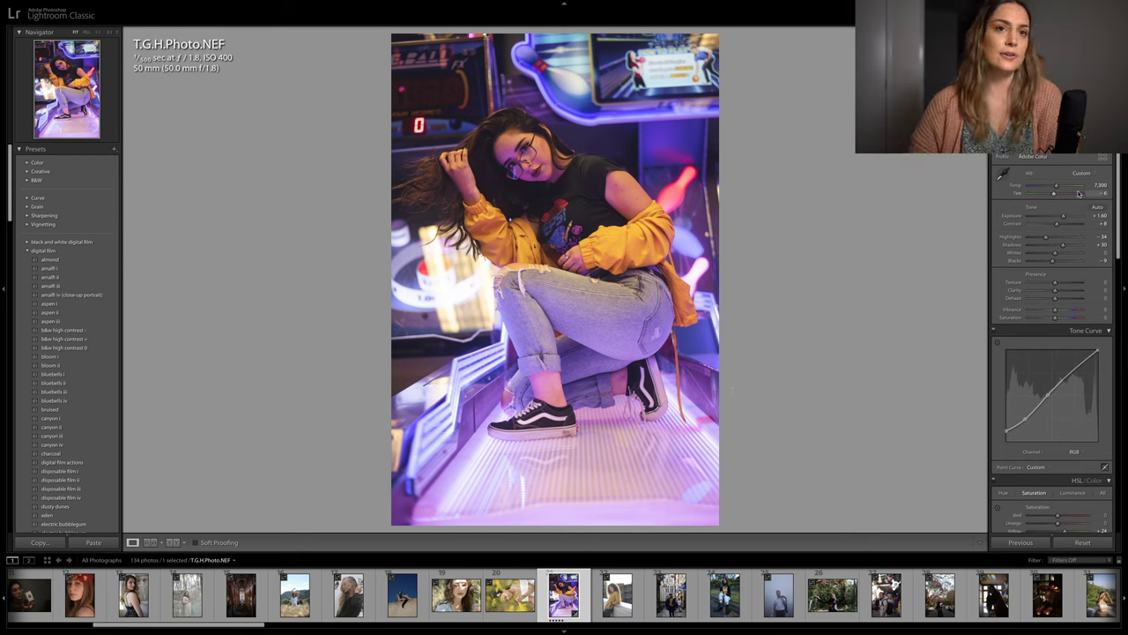
key(m)
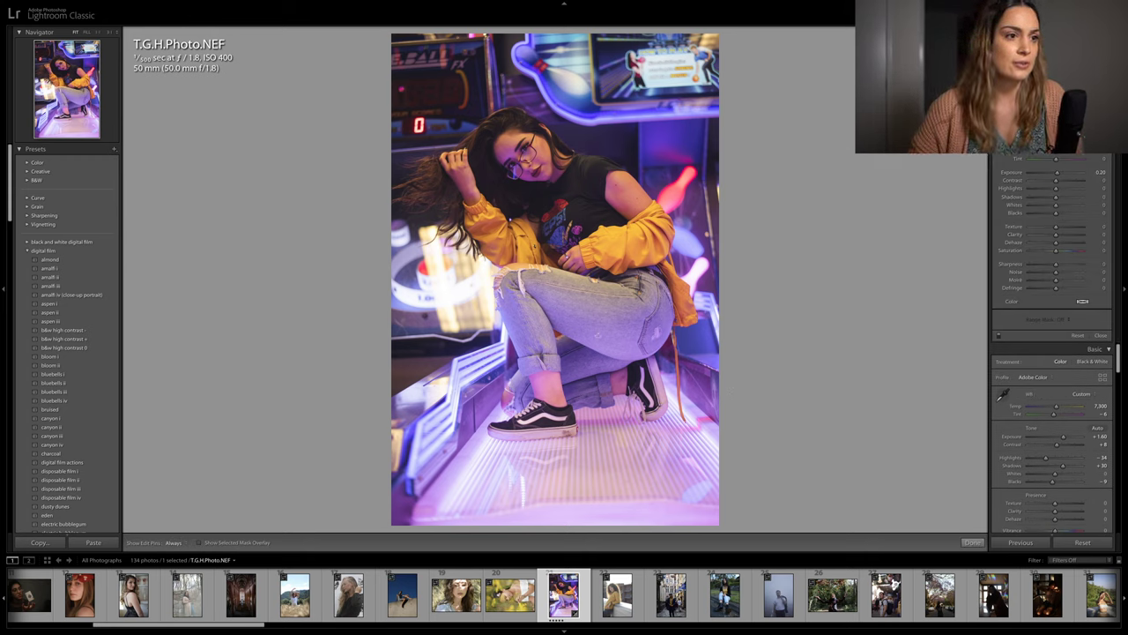
drag(581, 310, 581, 276)
click(1055, 181)
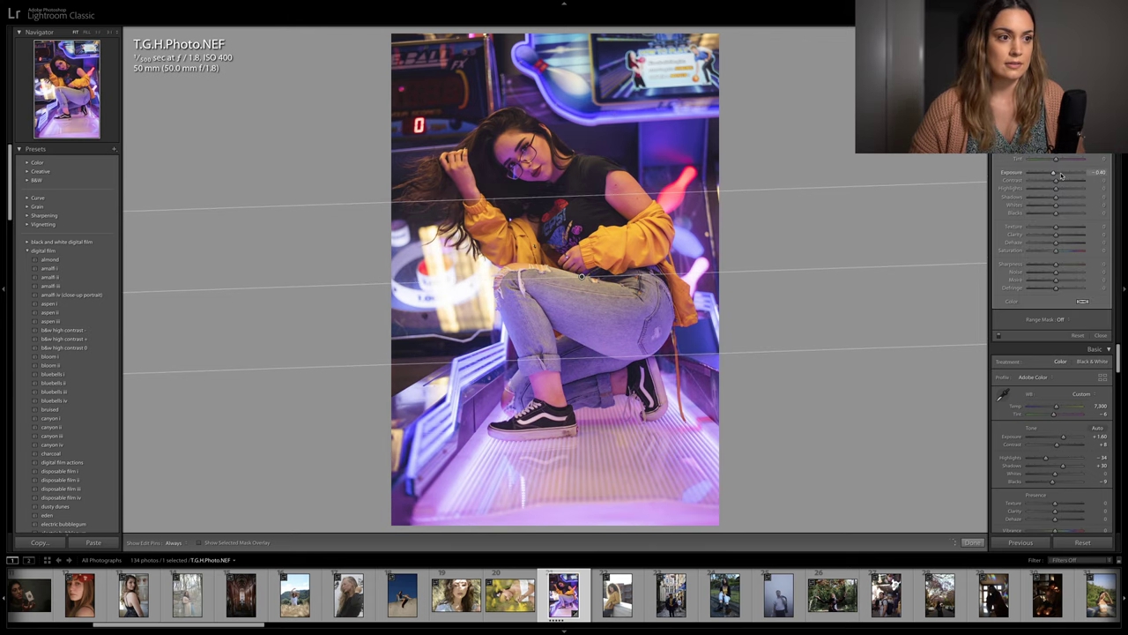
drag(1058, 182, 1061, 173)
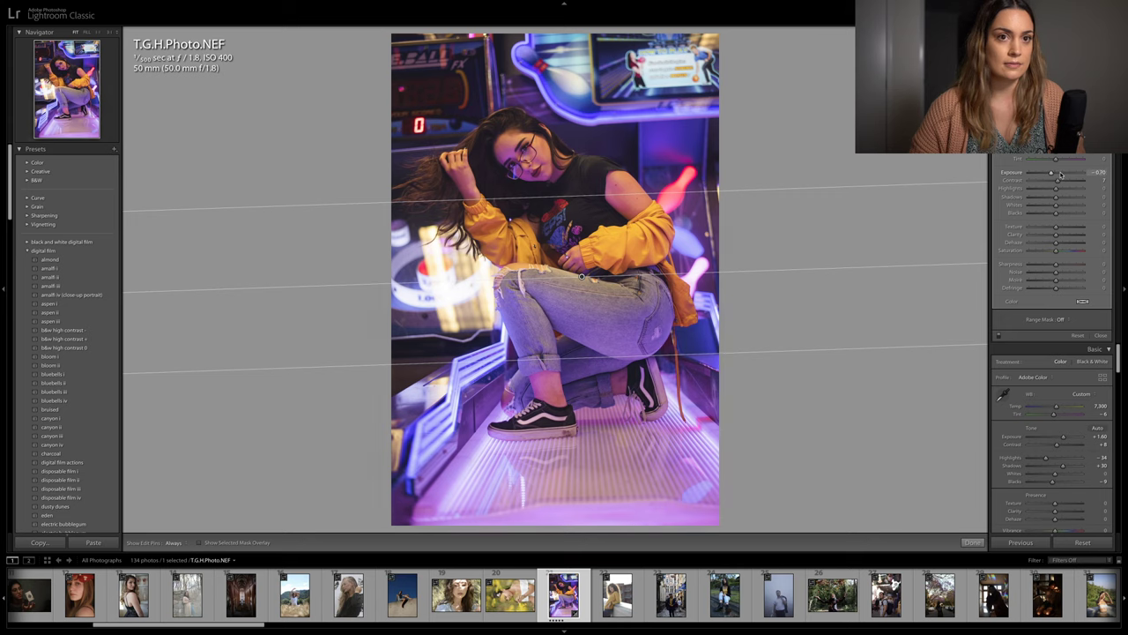
click(1101, 335)
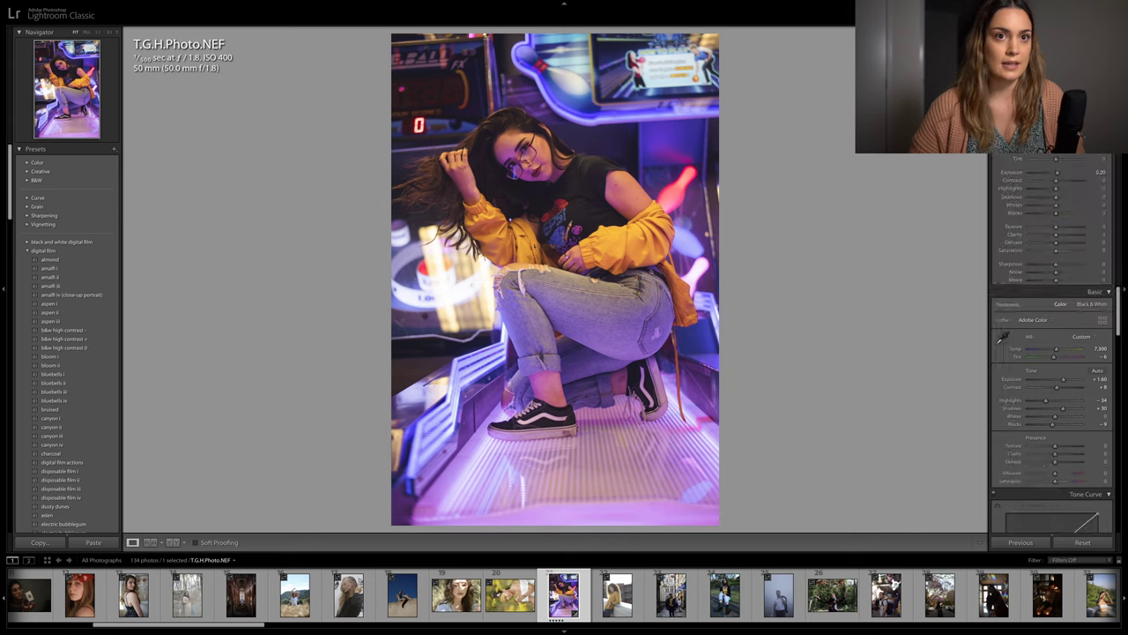
Paint a slight exposure increase over the woman's face with a fully feathered adjustment brush of size 18
key(k)
click(1053, 159)
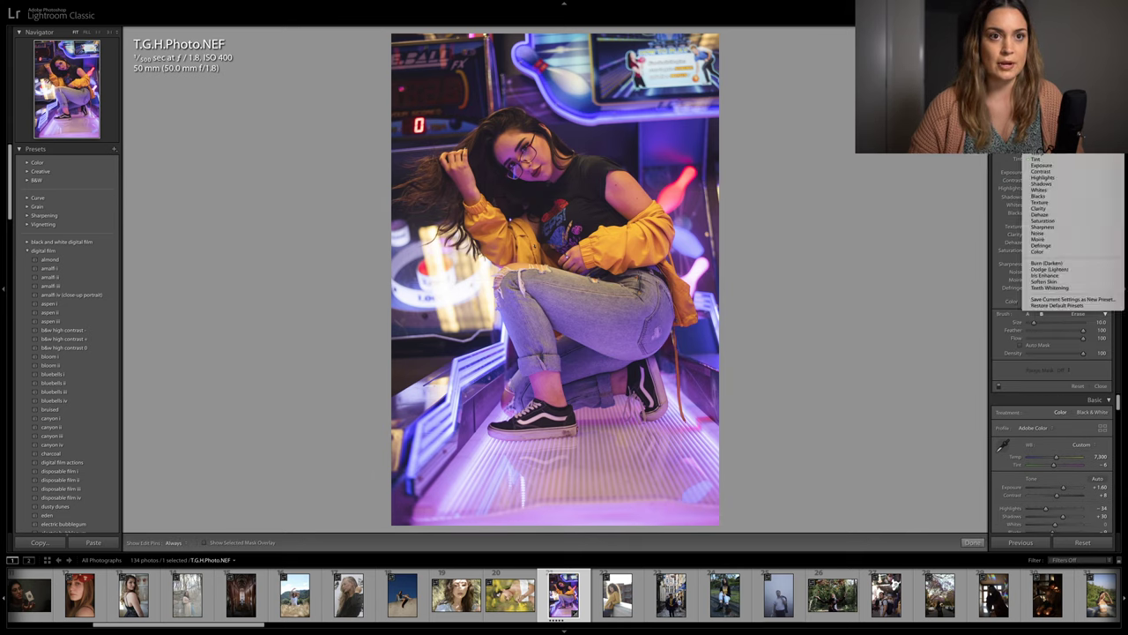
click(1042, 165)
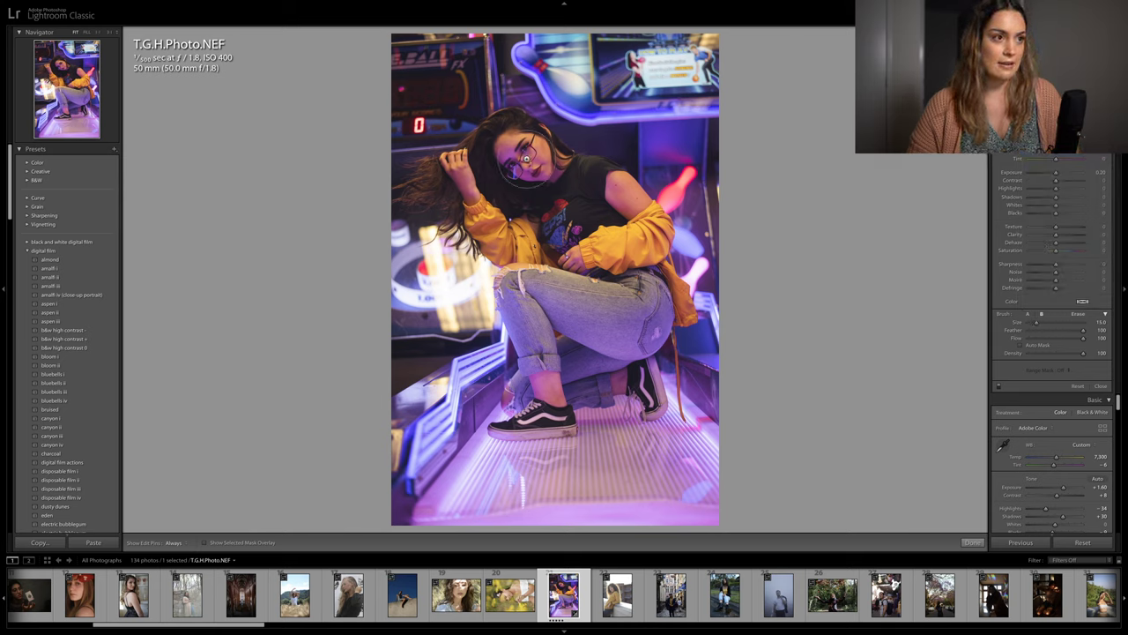
scroll(525, 159, up, 3)
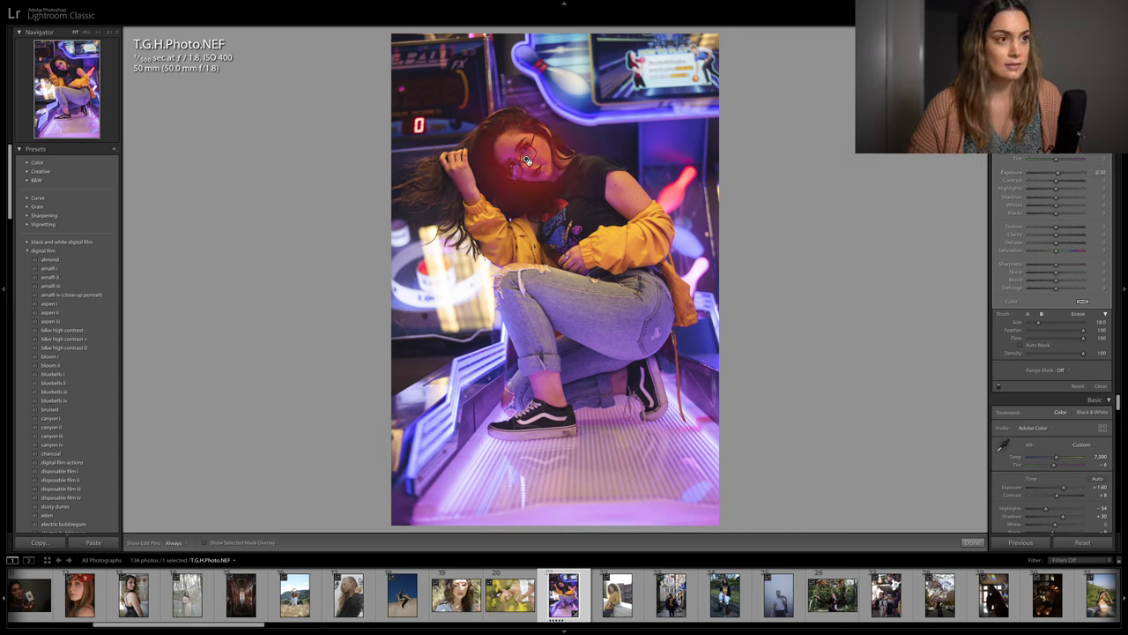
key(k)
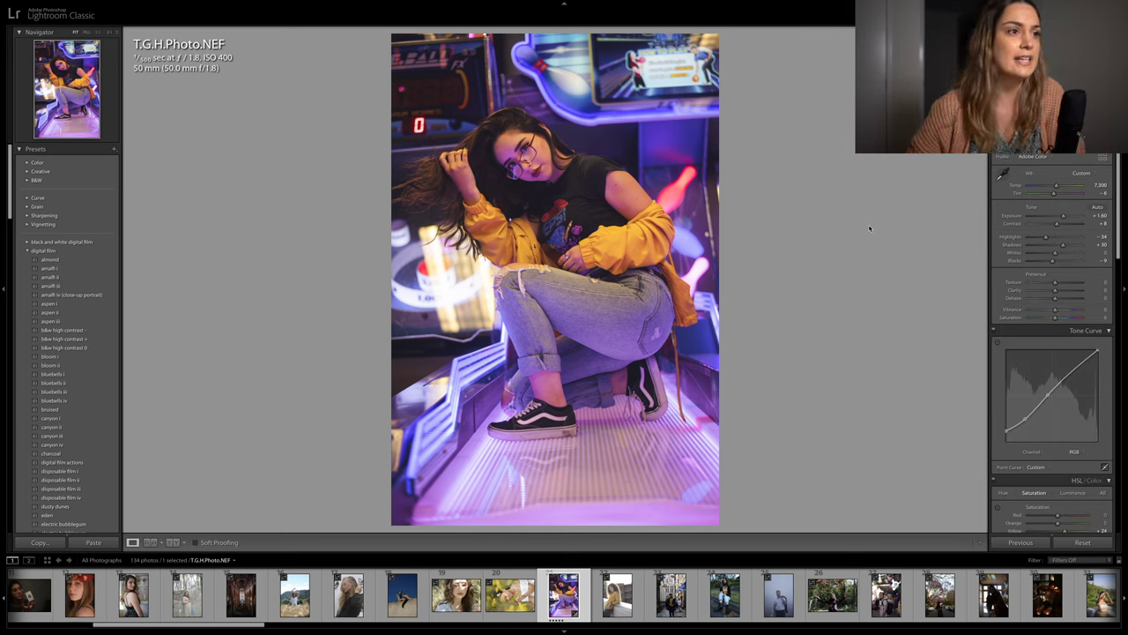
Compare the edited arcade portrait with its unedited original several times
key(backslash)
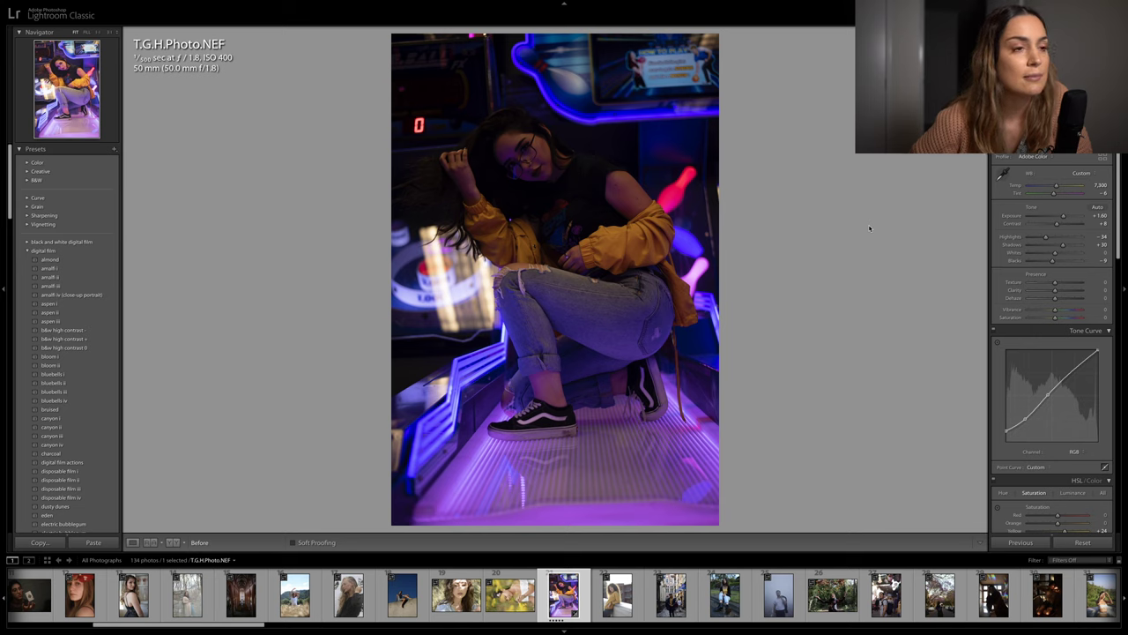
key(backslash)
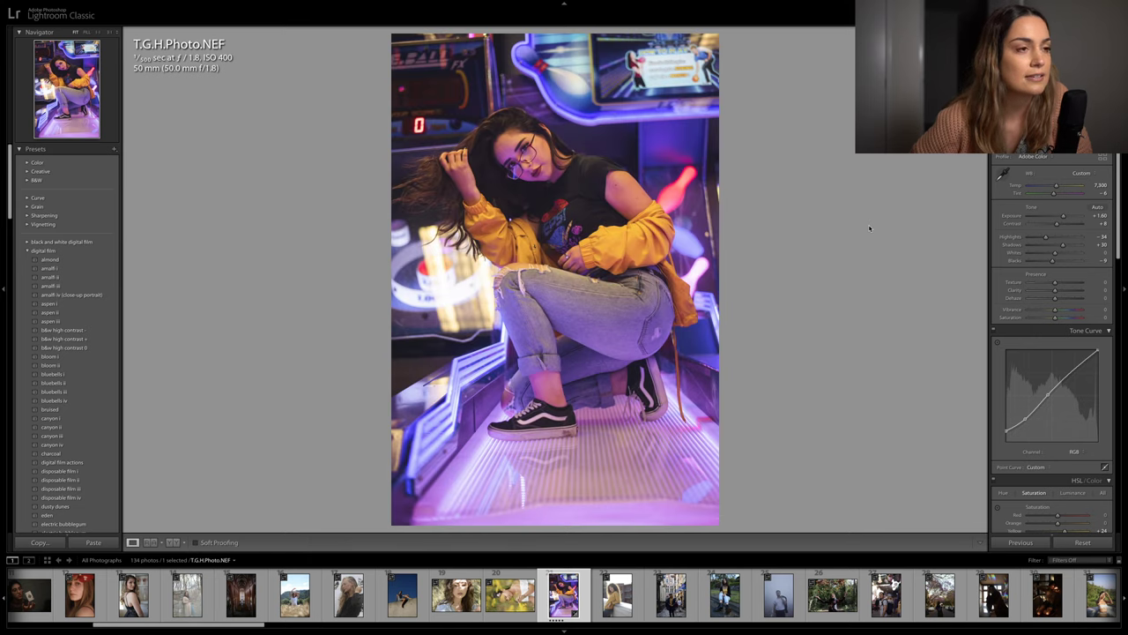
key(backslash)
key(backslash)
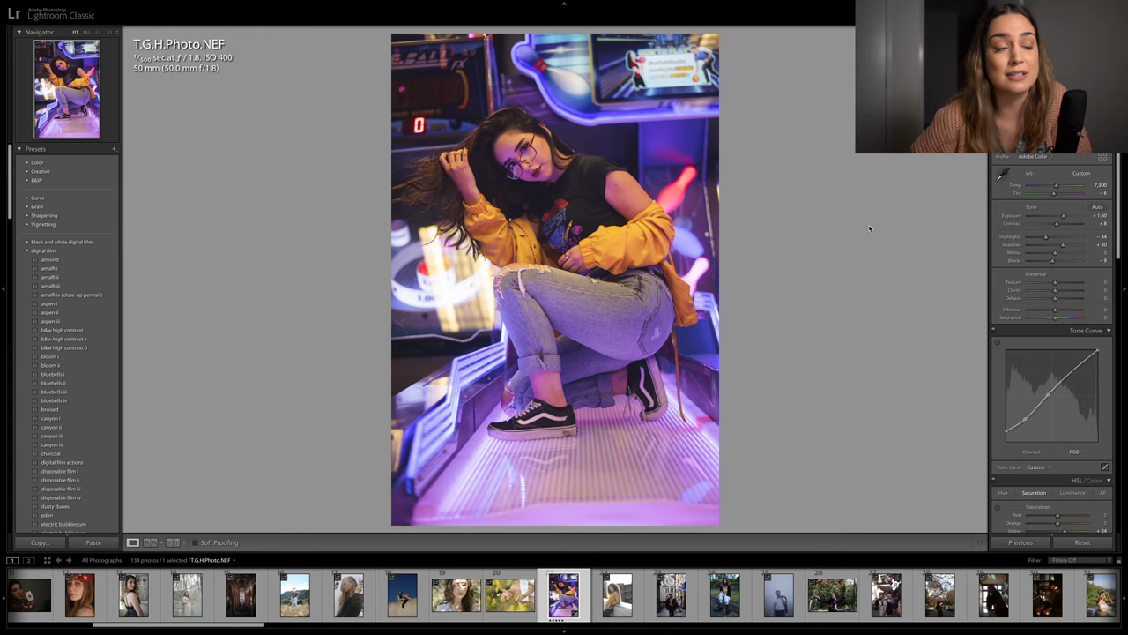
key(backslash)
key(backslash)
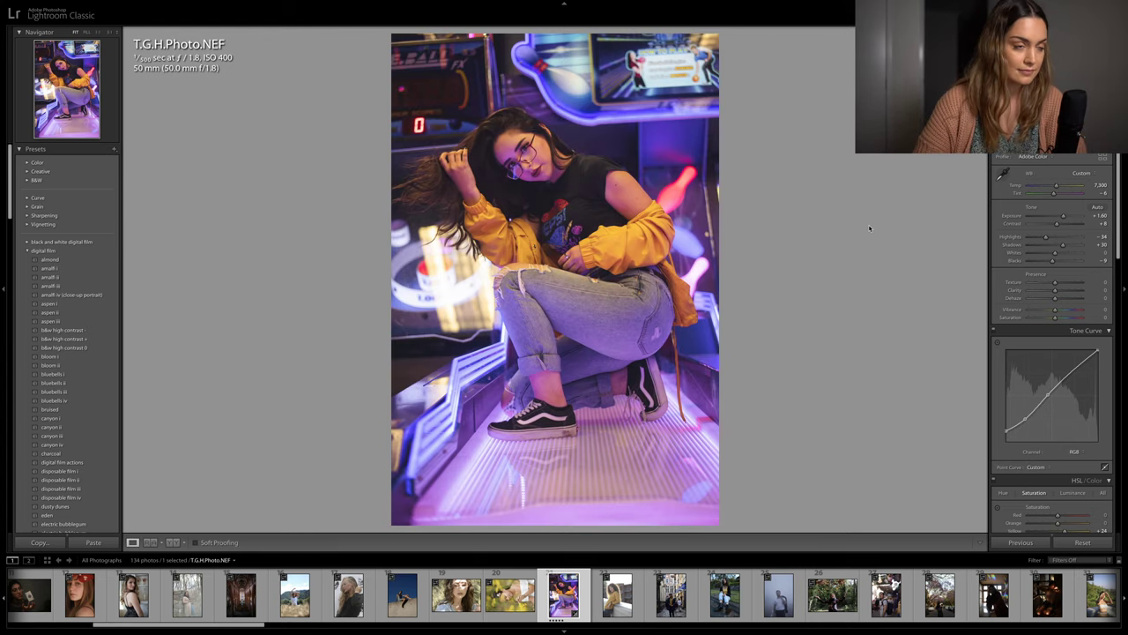
Return to the catalog grid and open the dark portrait of the smiling man in a black T-shirt for developing
key(g)
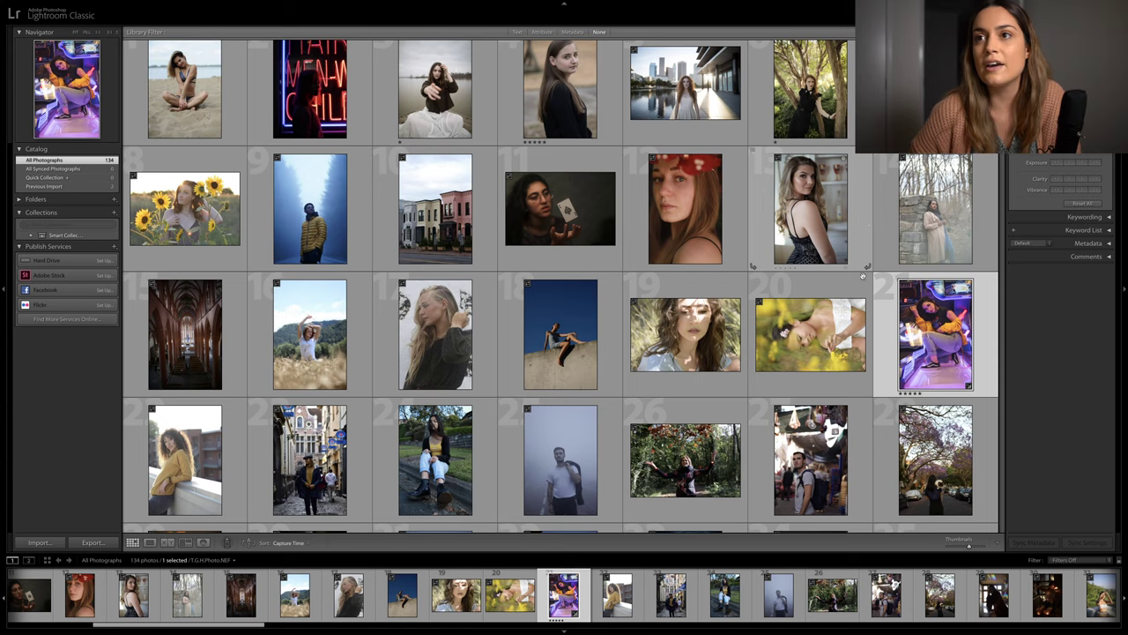
scroll(690, 252, down, 10)
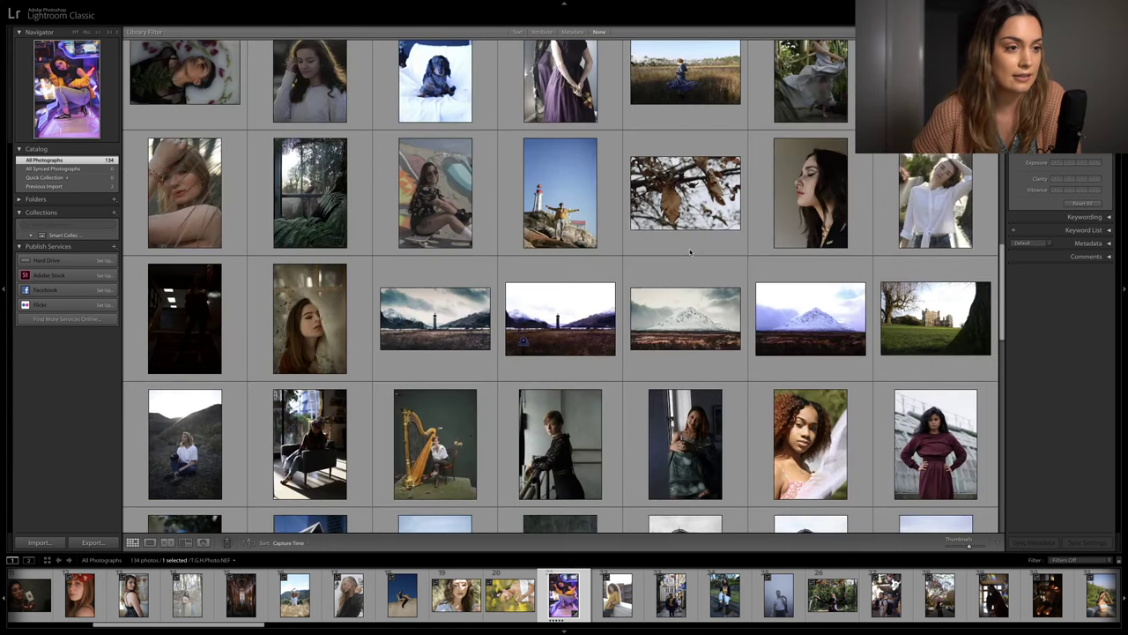
scroll(690, 252, down, 10)
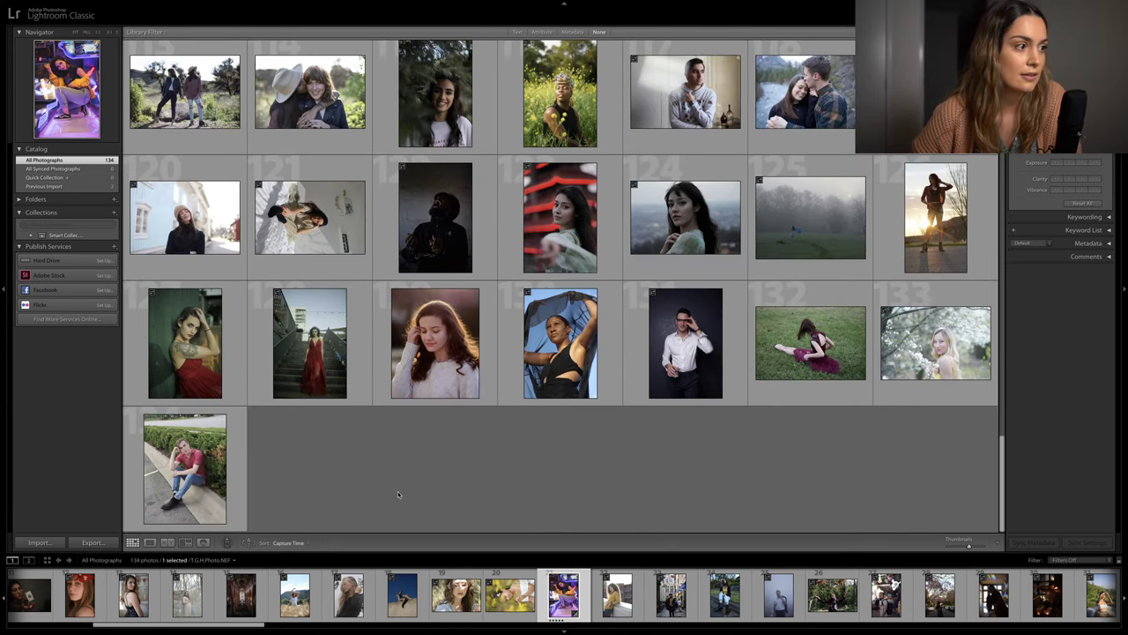
scroll(441, 456, up, 3)
scroll(443, 457, up, 1)
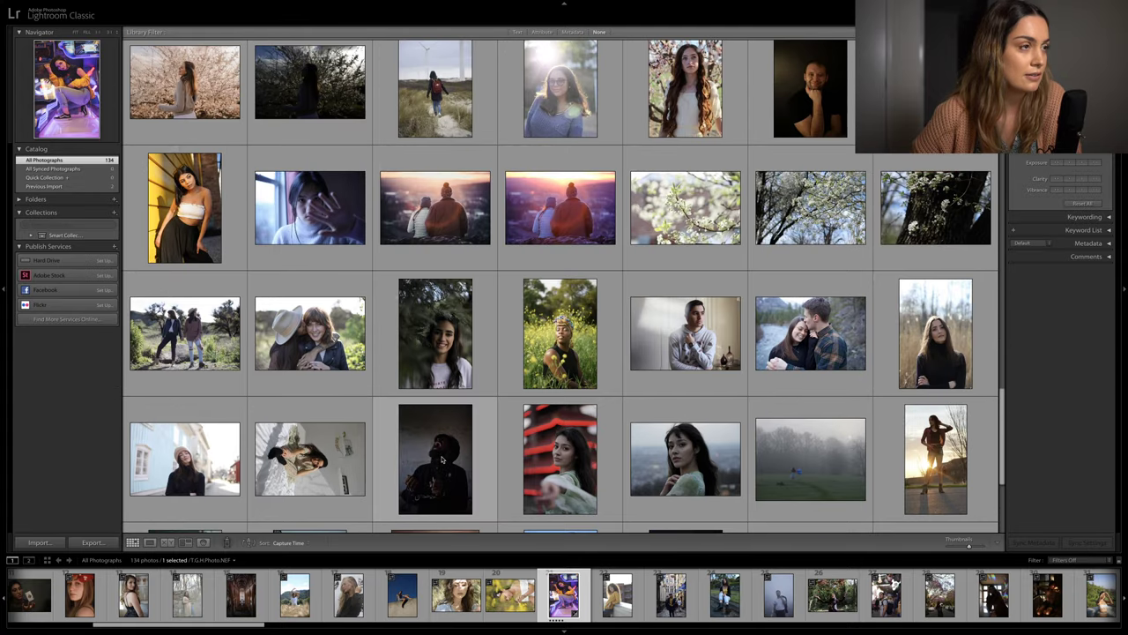
scroll(444, 458, up, 1)
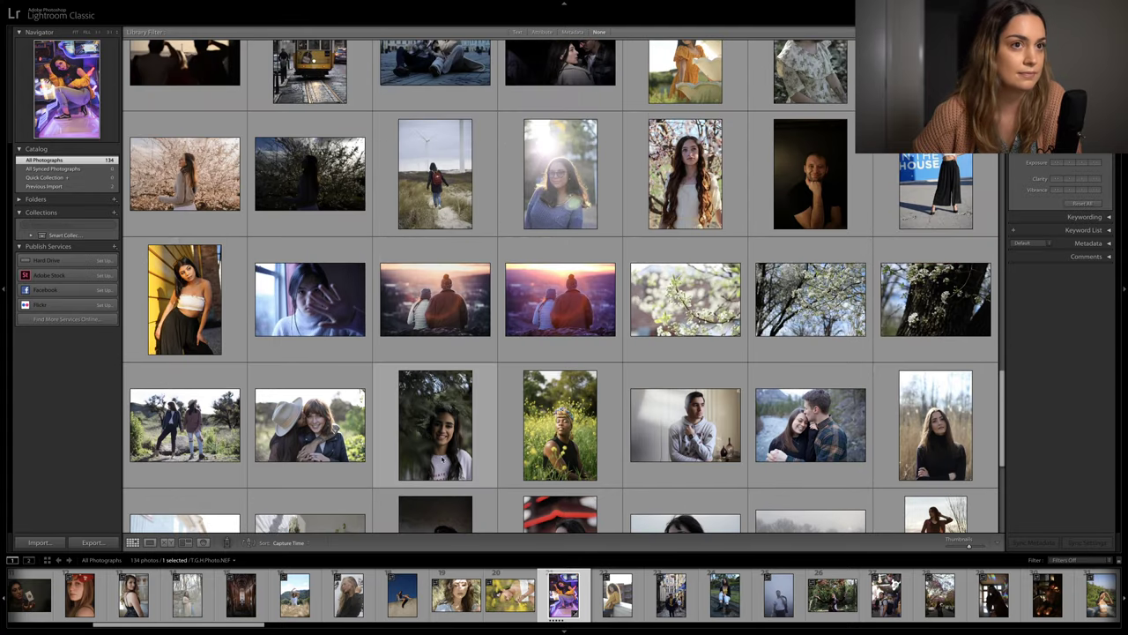
click(796, 181)
key(d)
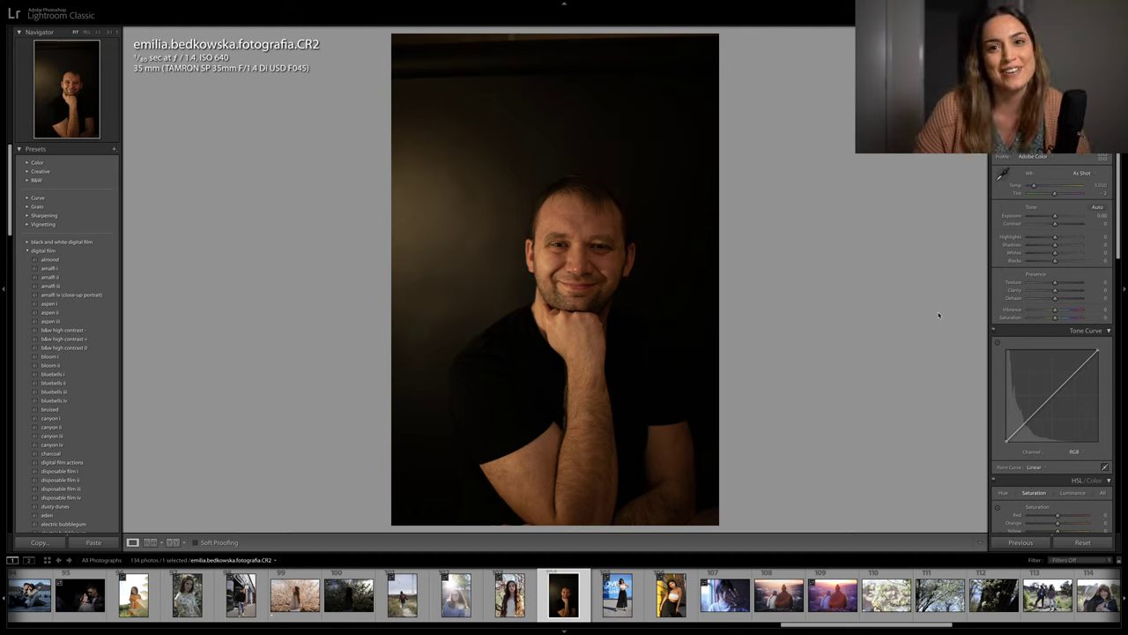
Set the man's portrait to exposure +0.80, temperature 2,865 and highlights -25
drag(1055, 217, 1061, 219)
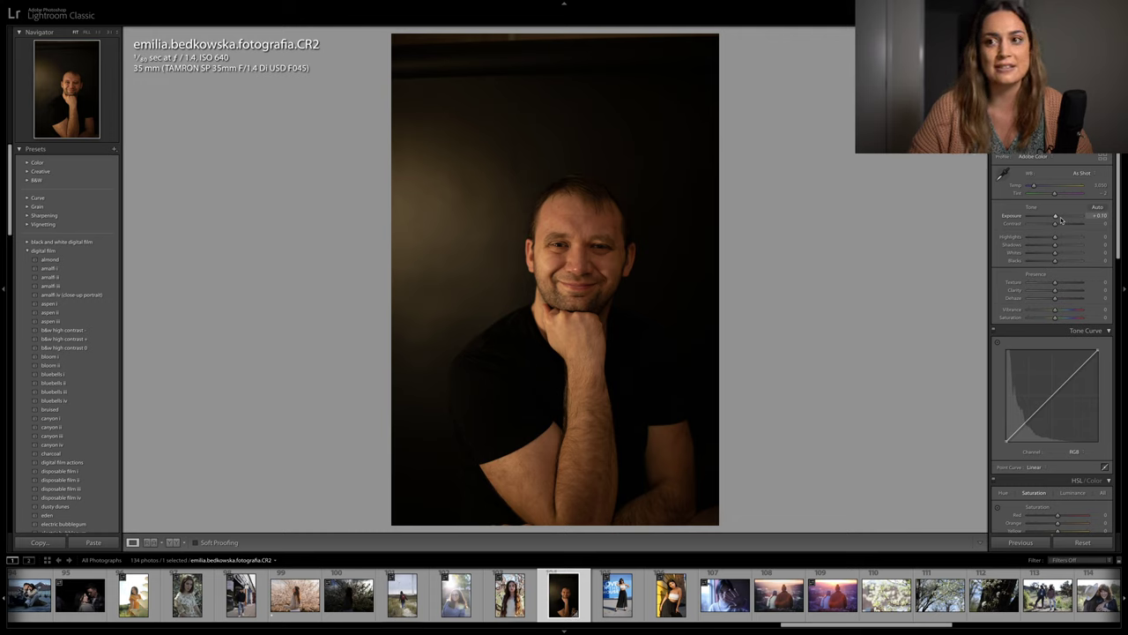
drag(1059, 216, 1062, 216)
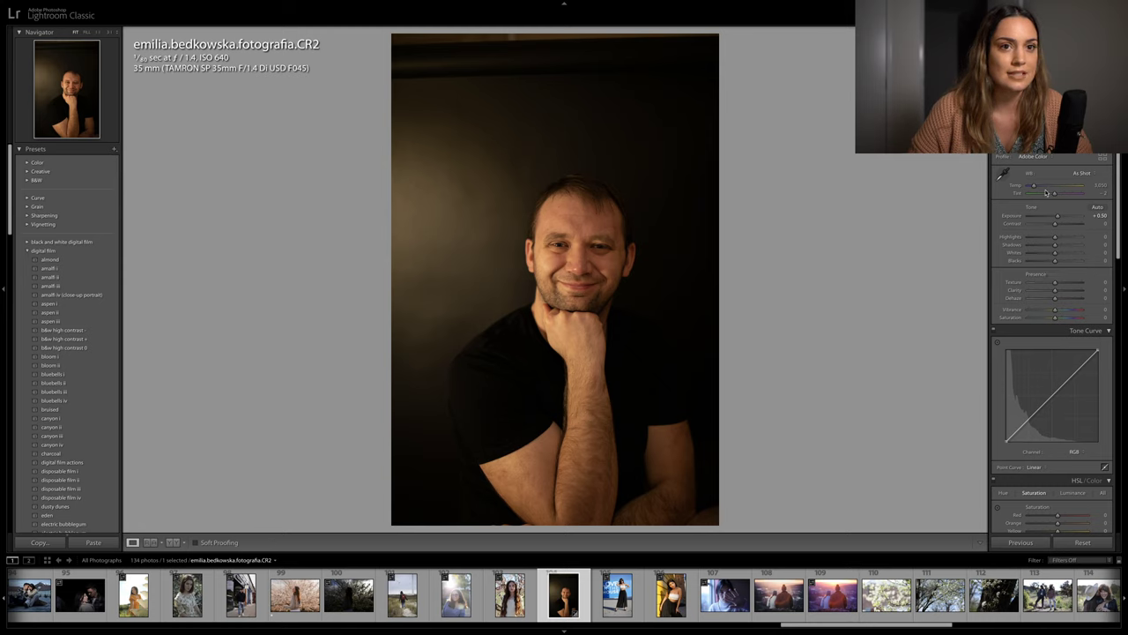
drag(1034, 186, 1033, 187)
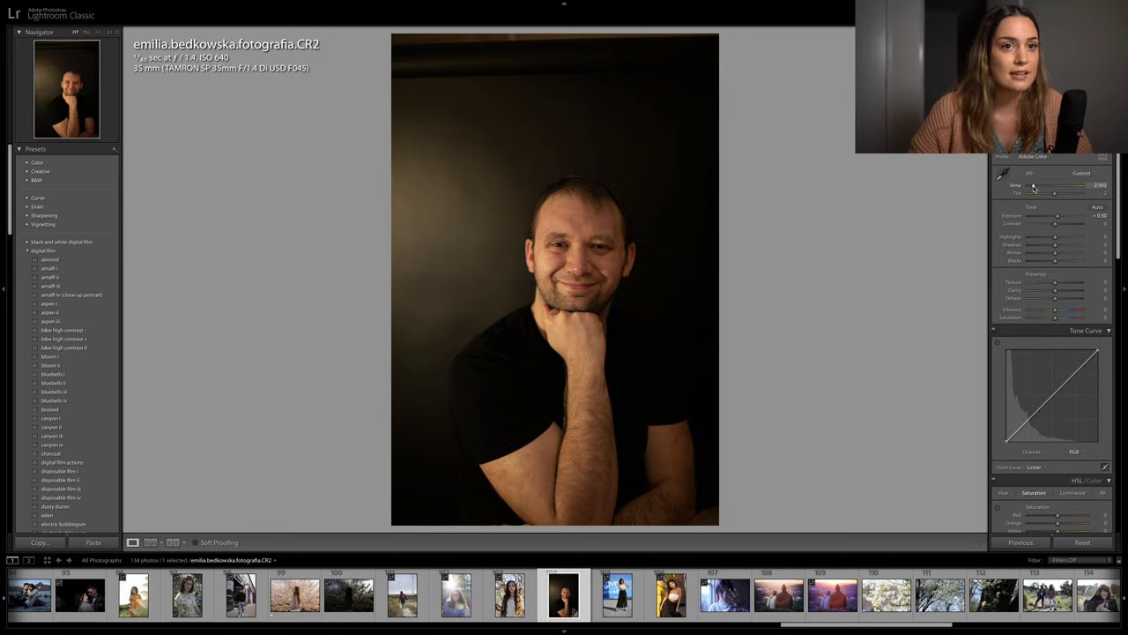
drag(1034, 187, 1033, 187)
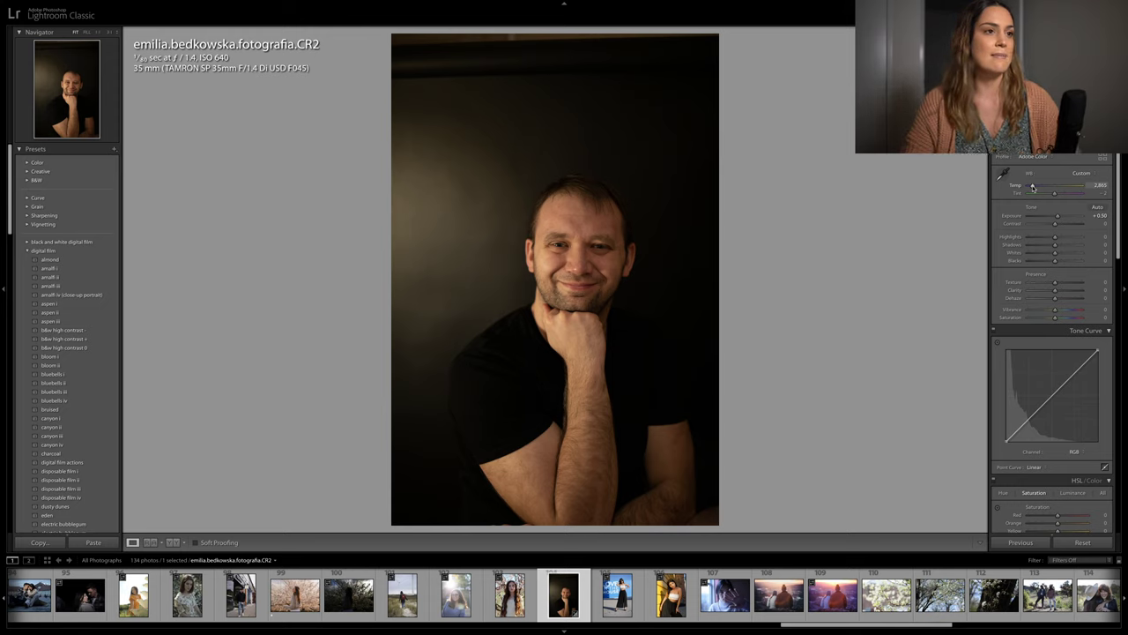
click(1046, 238)
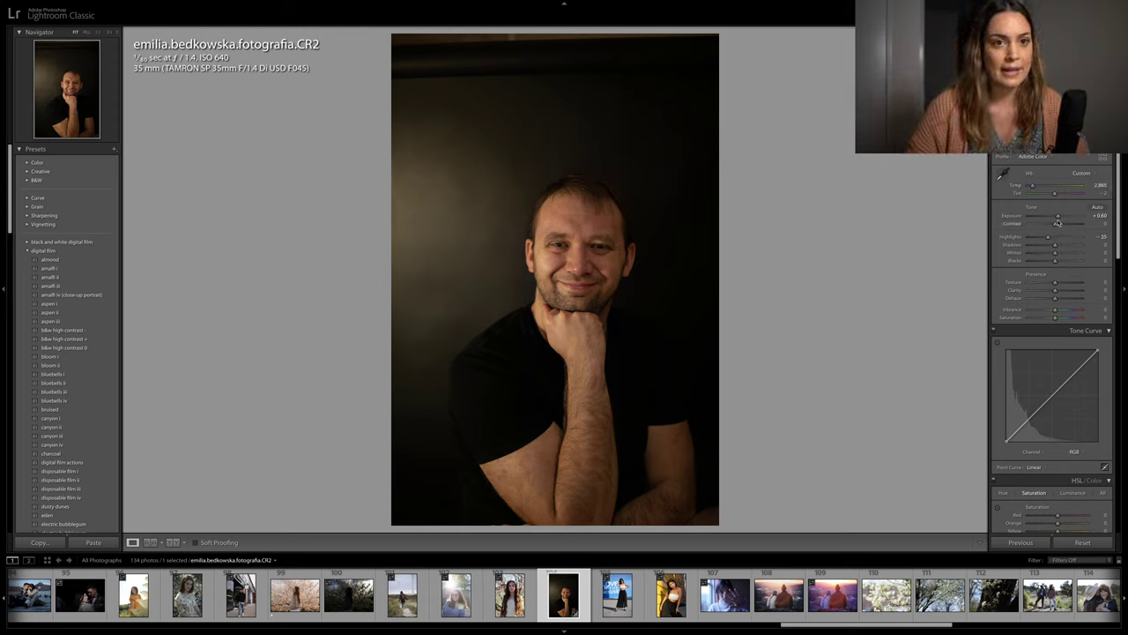
drag(1059, 217, 1060, 218)
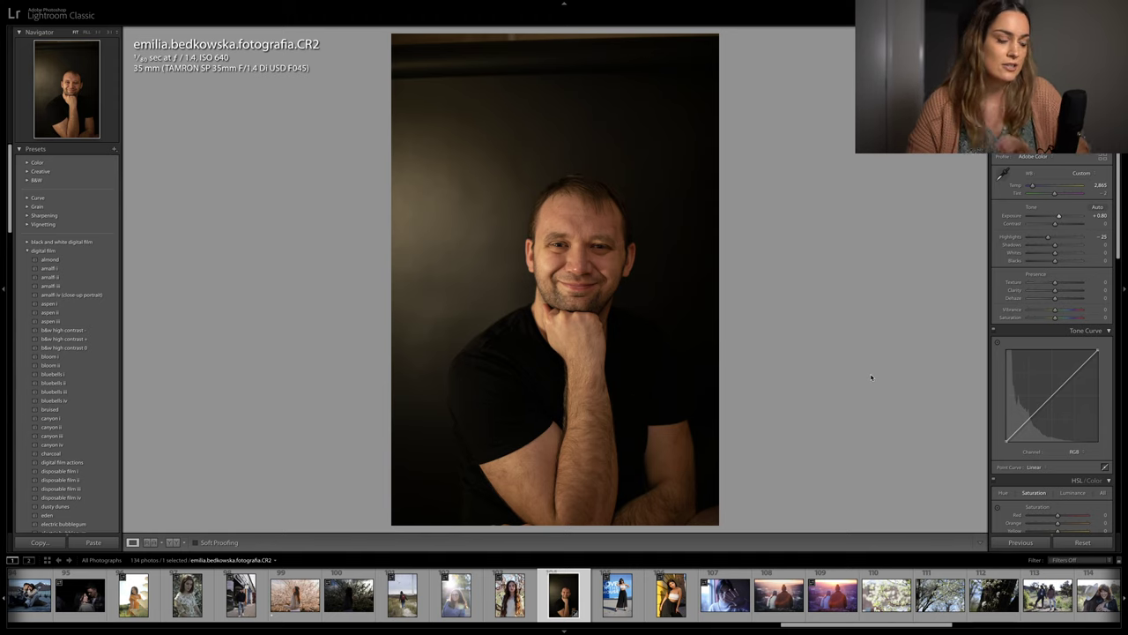
Crop the portrait tighter to cut off the backdrop's upper edge, and reframe it with the man closer to the center
key(r)
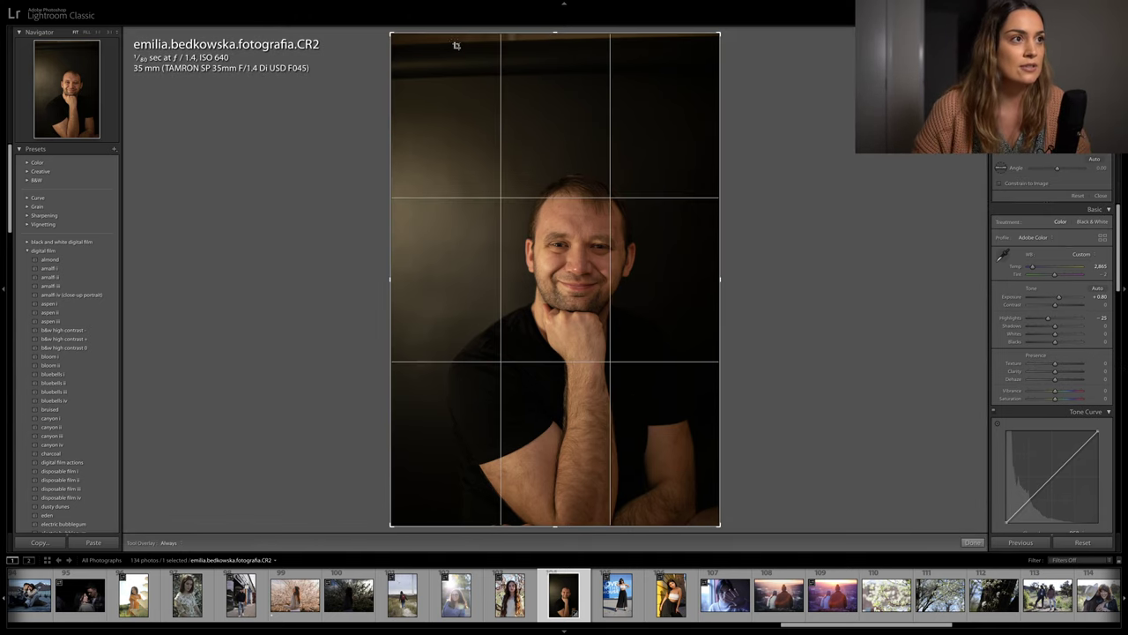
drag(559, 31, 561, 53)
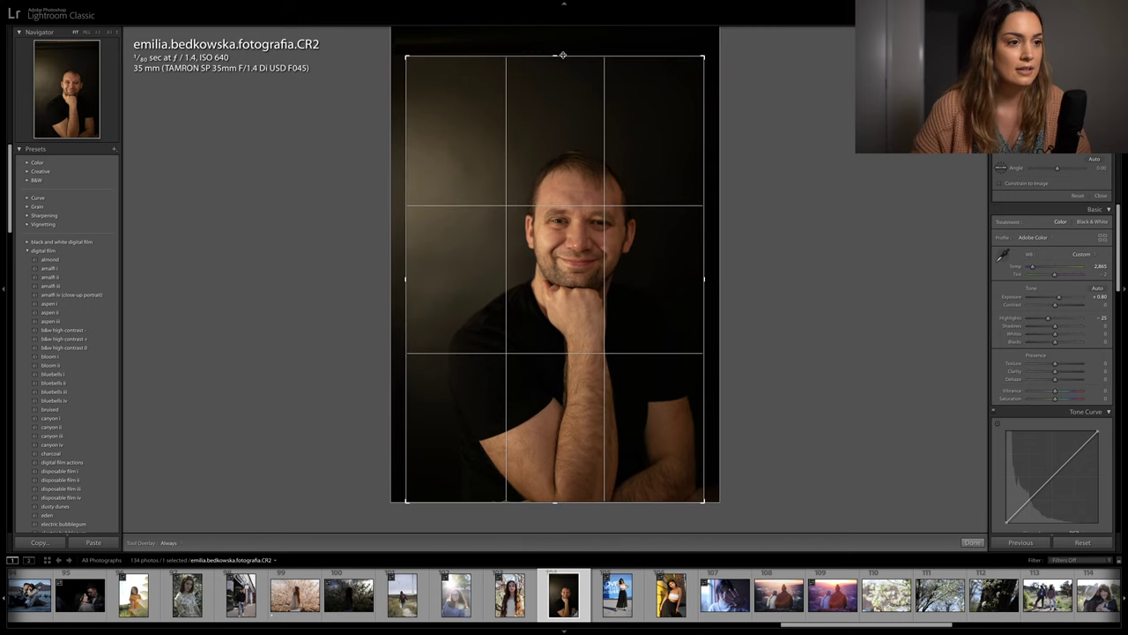
drag(554, 94, 525, 92)
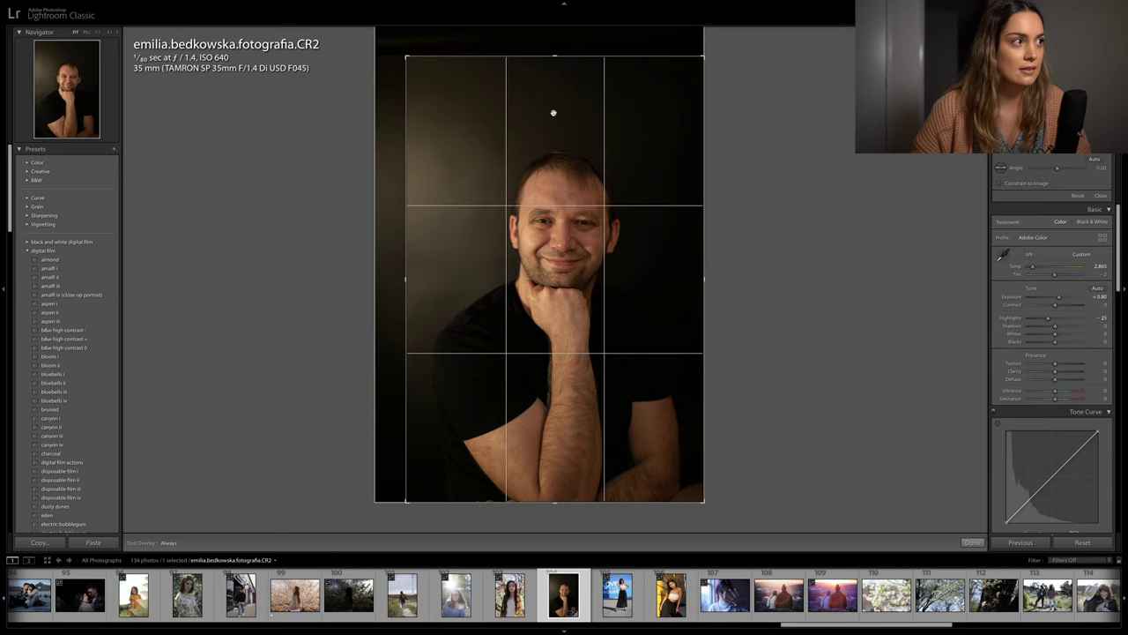
key(Return)
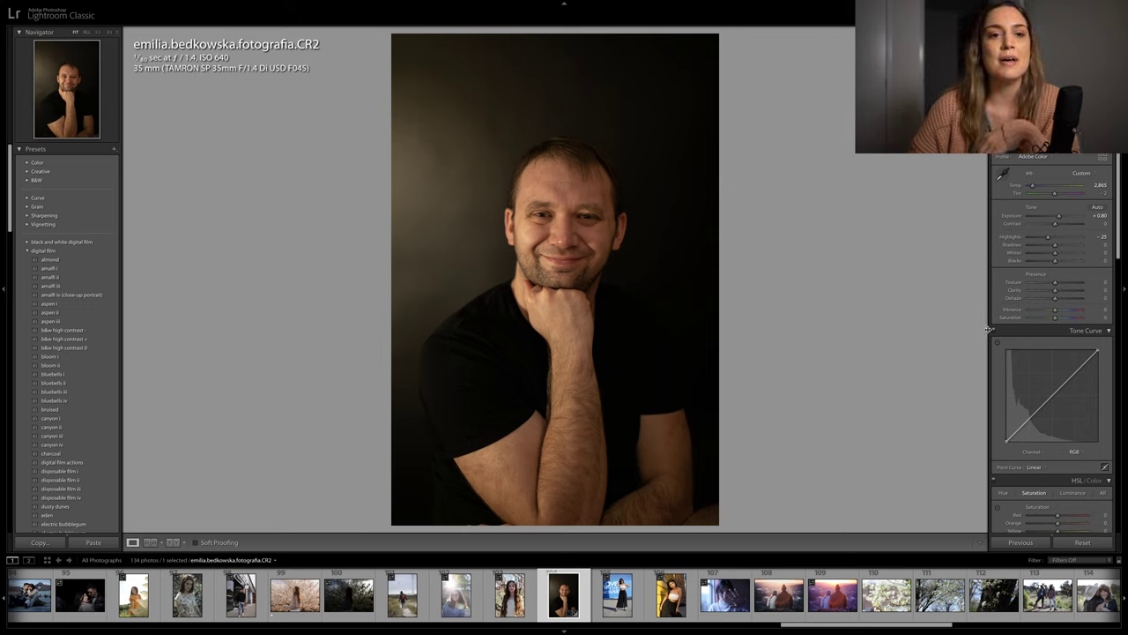
Shape the RGB tone curve with a lifted black point, a fine-tuned shadow point and slightly raised lower midtones
drag(1007, 444, 1005, 436)
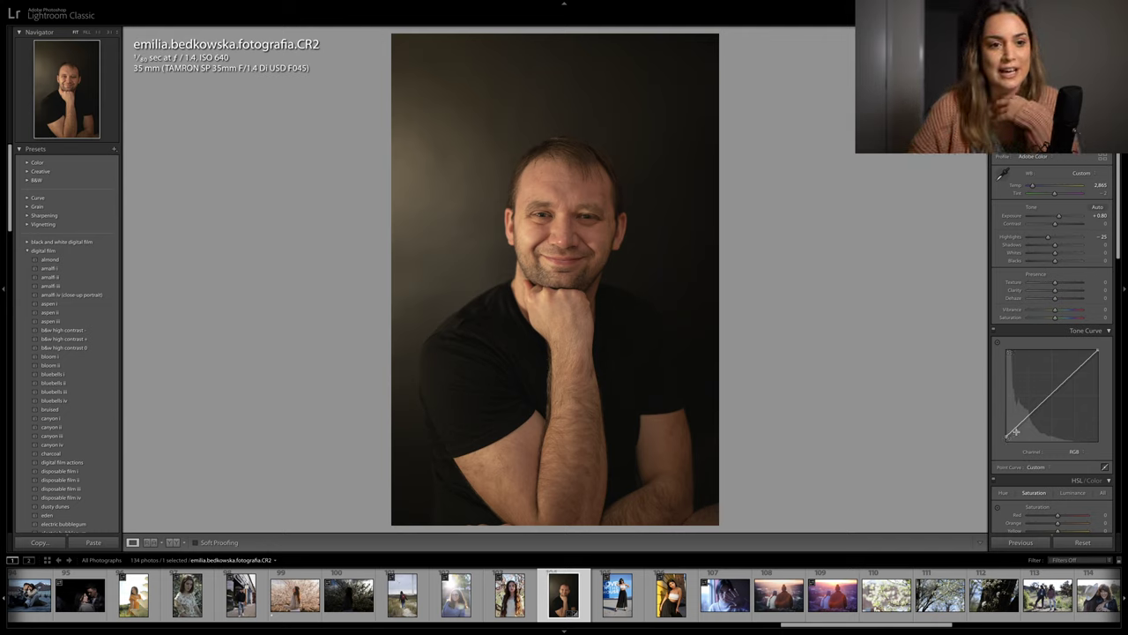
drag(1015, 431, 1033, 416)
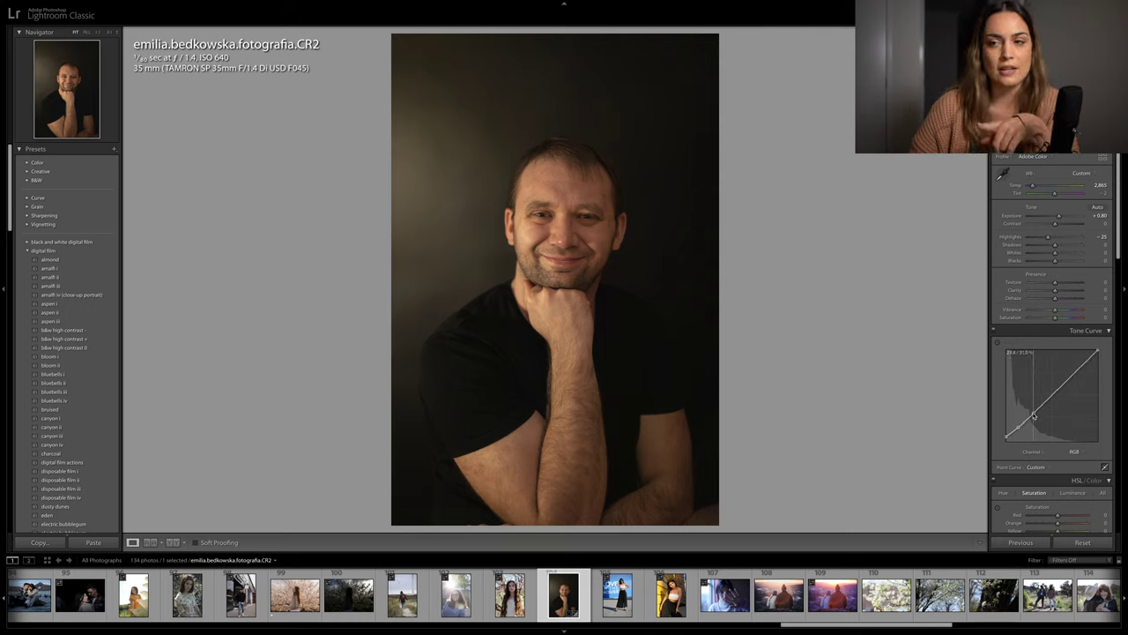
drag(1034, 415, 1033, 412)
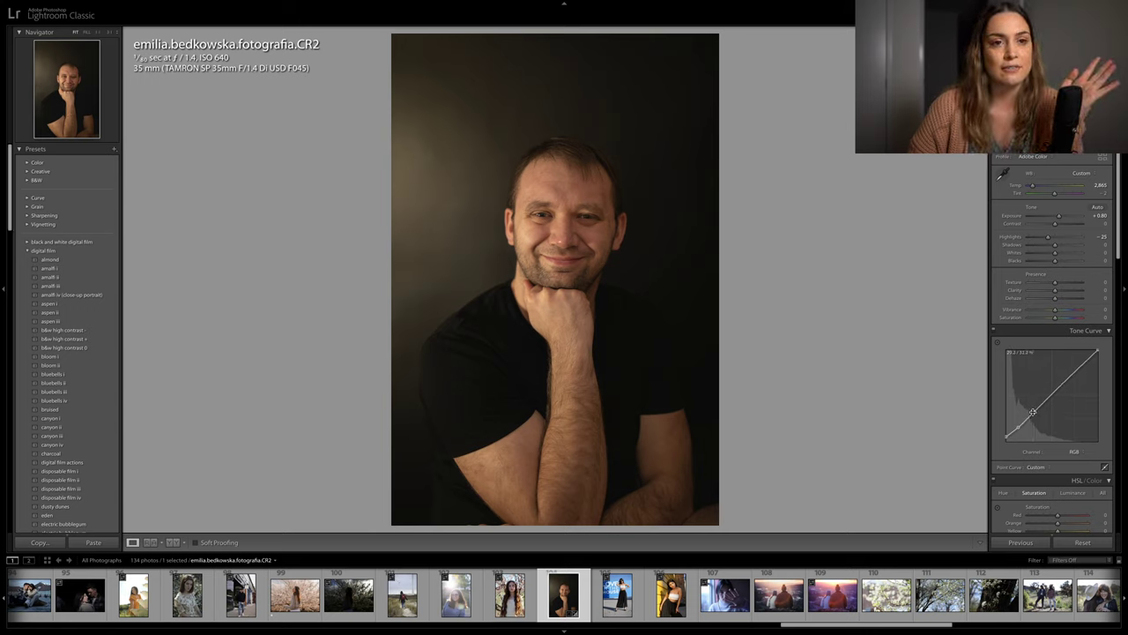
drag(1033, 411, 1041, 405)
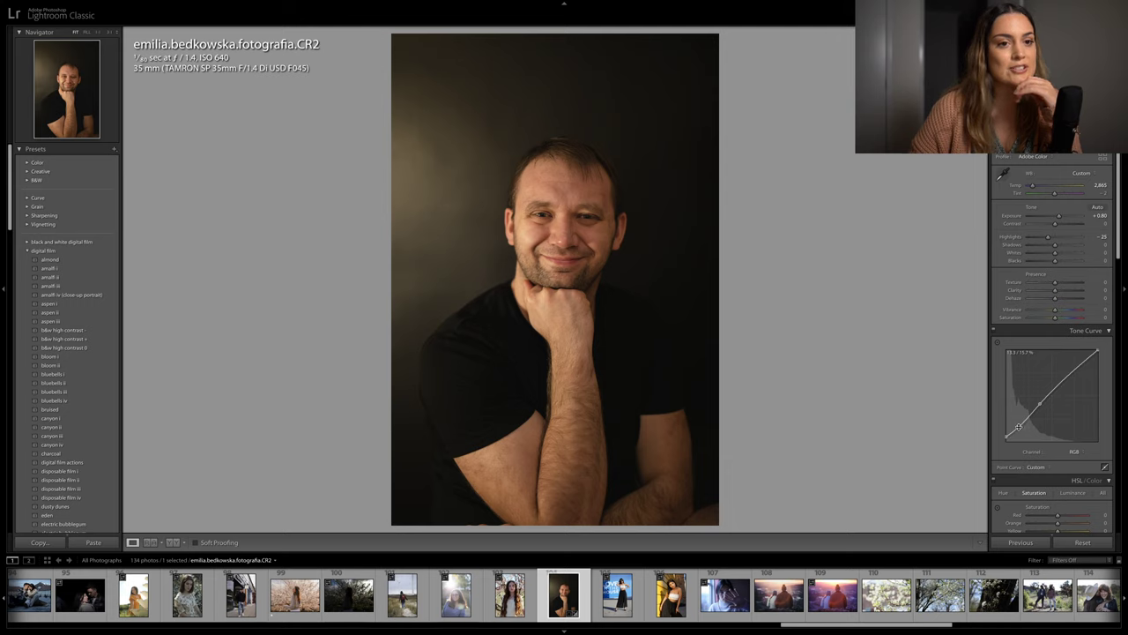
drag(1018, 427, 1020, 428)
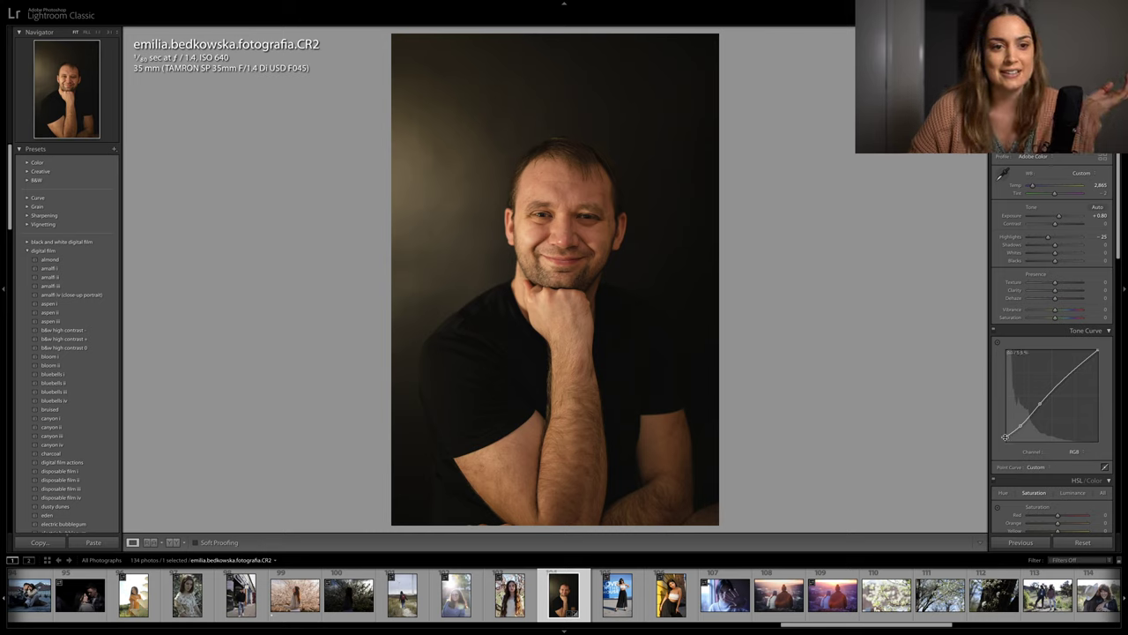
drag(1003, 438, 1007, 436)
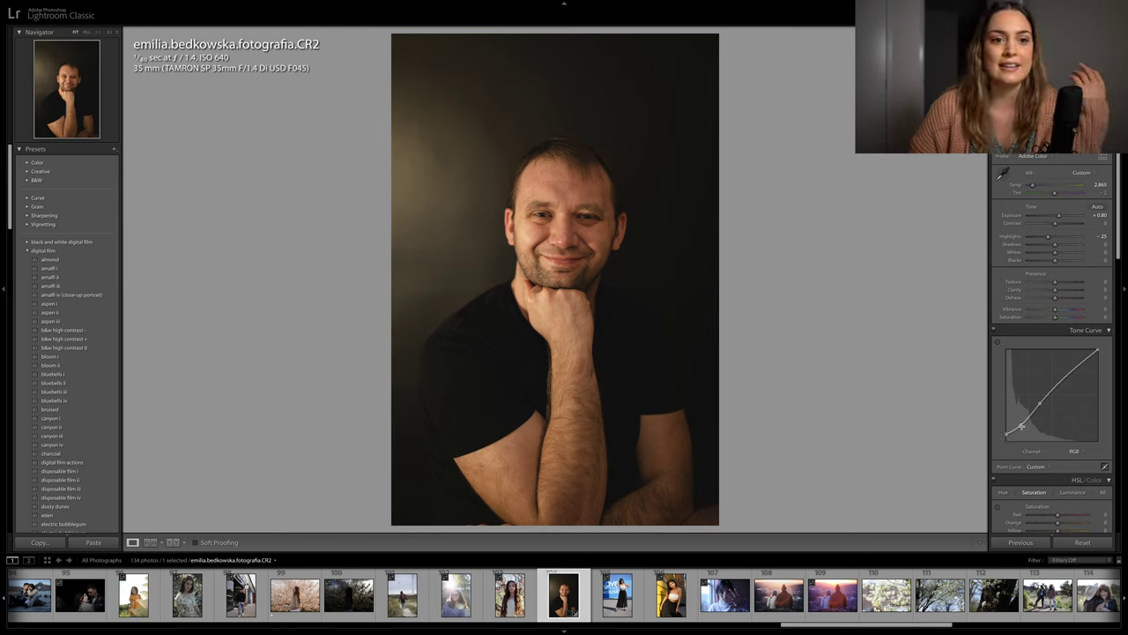
drag(1019, 427, 1019, 425)
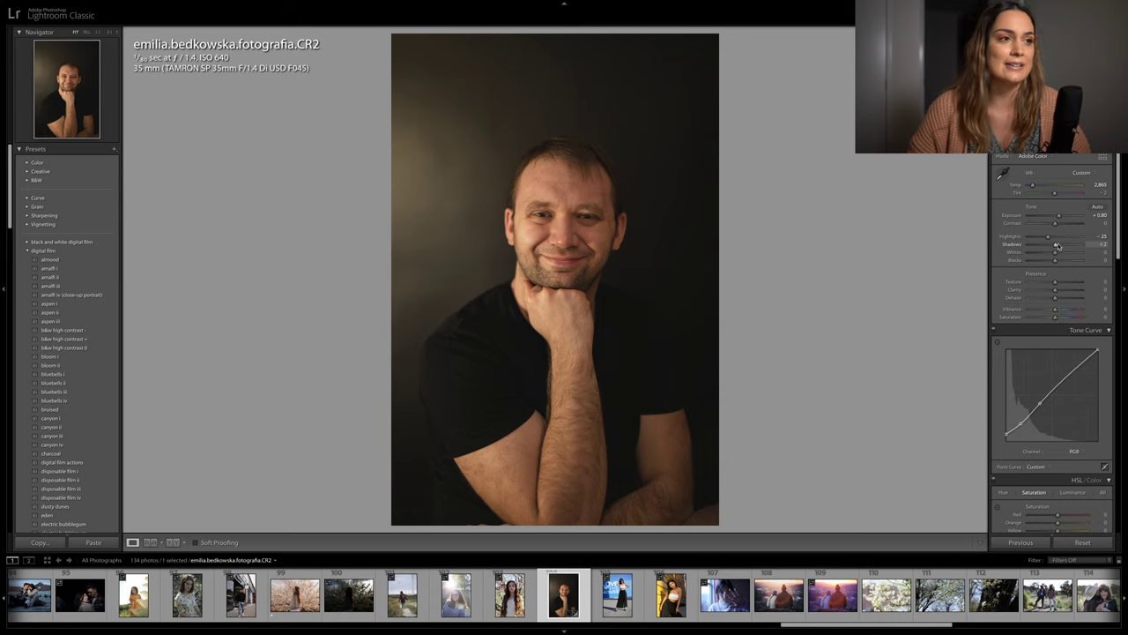
Raise the shadows slightly, and set the sharpening amount to 77 and radius to 1.4
drag(1060, 246, 1063, 246)
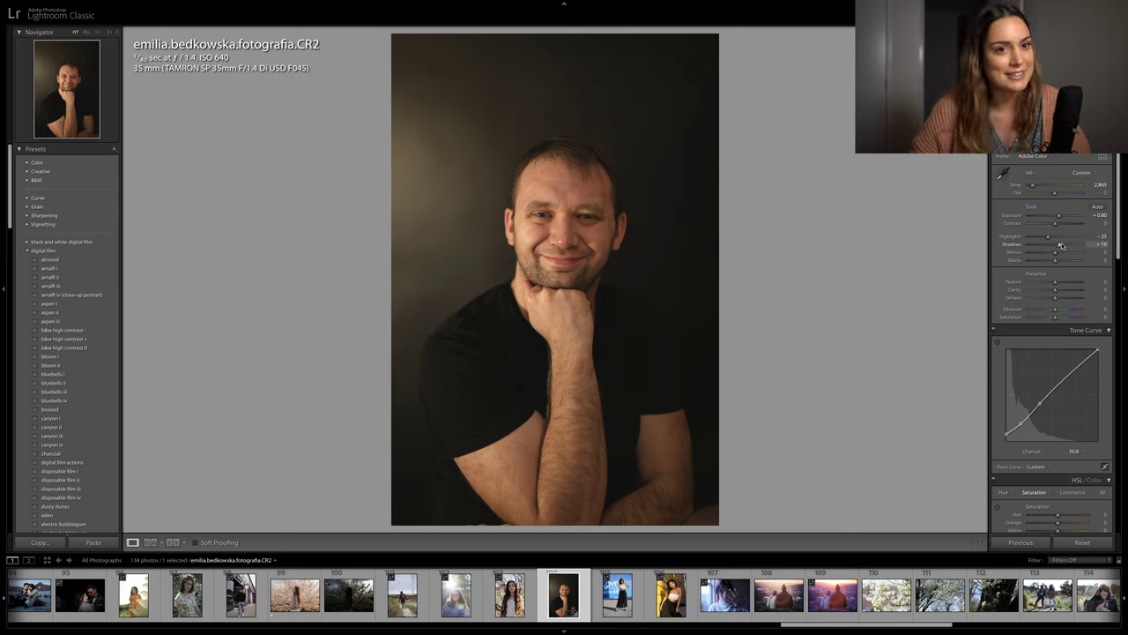
scroll(1053, 262, down, 6)
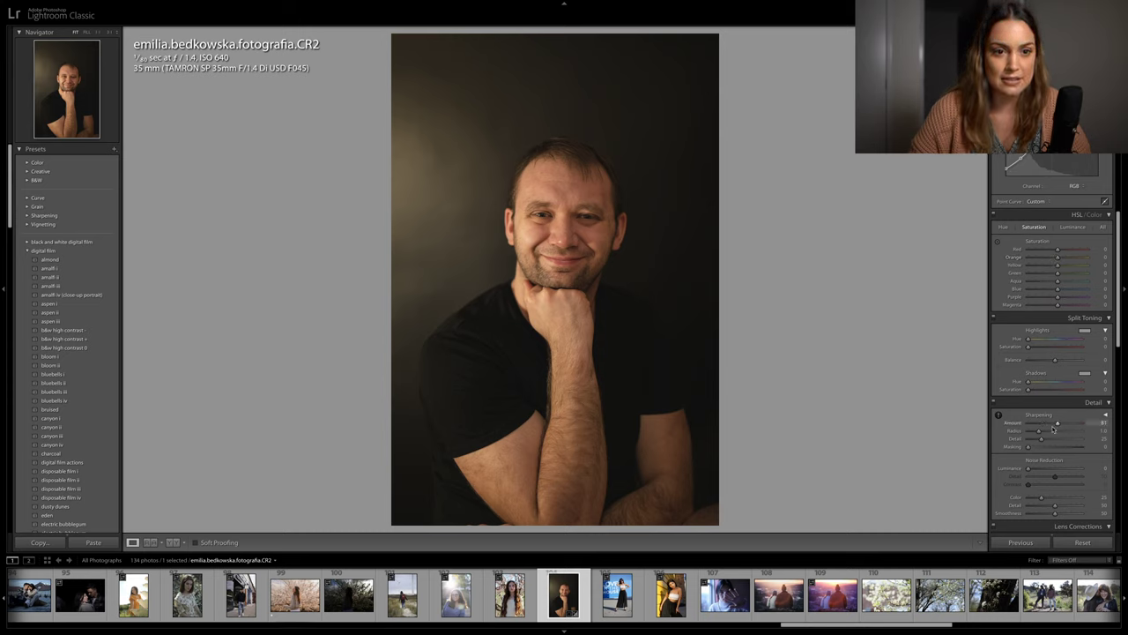
drag(1051, 424, 1054, 424)
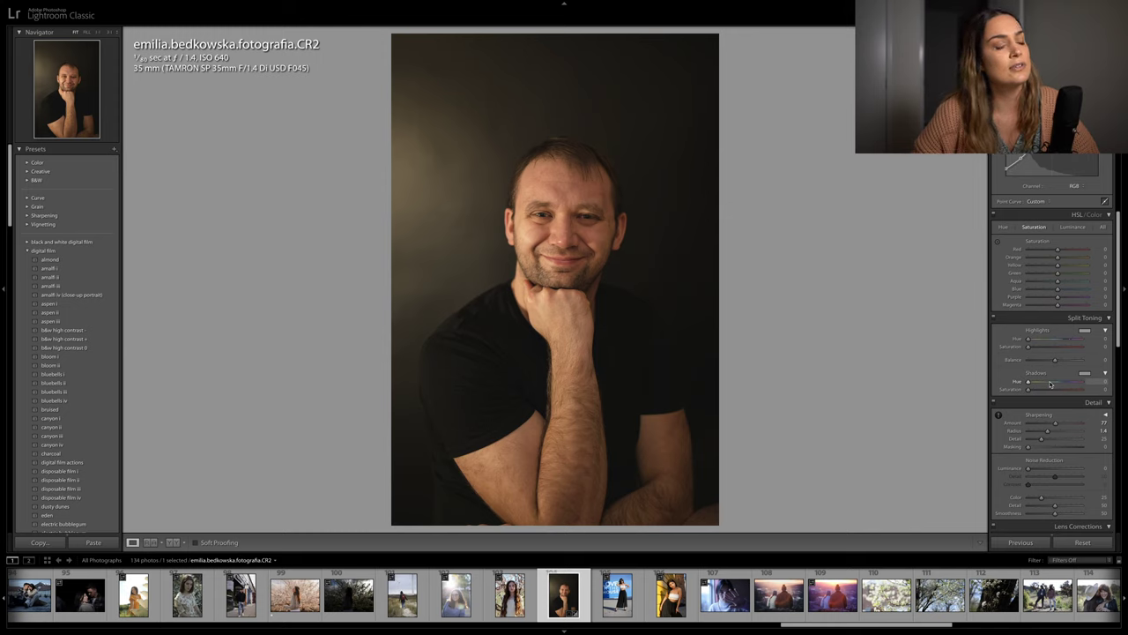
scroll(1058, 379, up, 3)
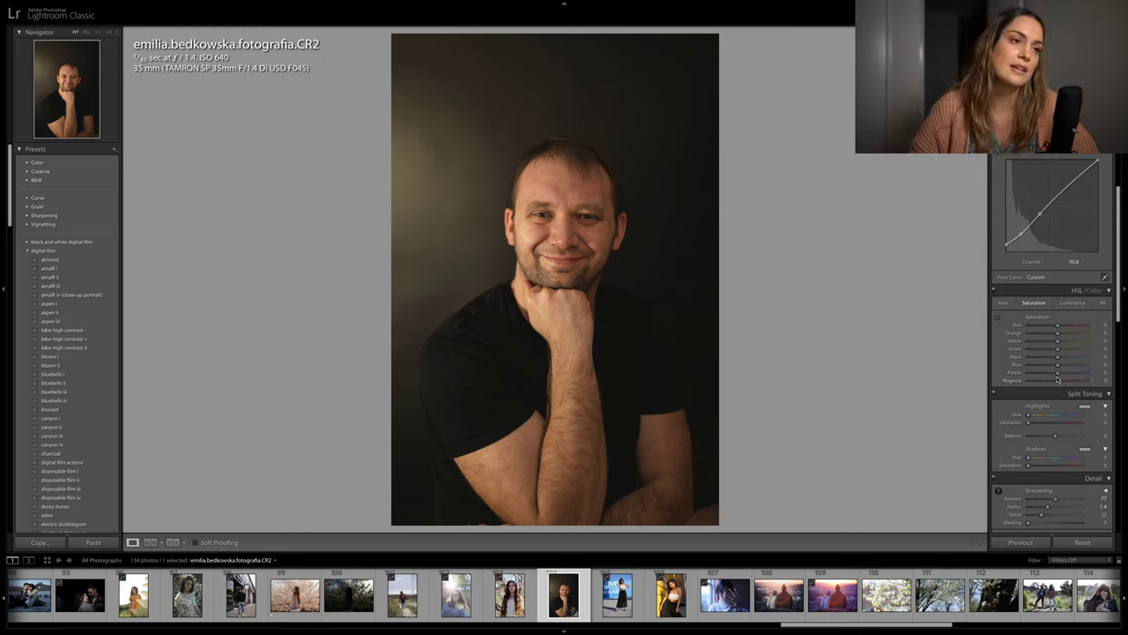
Shape the blue channel tone curve with a lifted black point, an anchoring shadow point and a slightly raised upper-midtone point
scroll(1057, 379, up, 3)
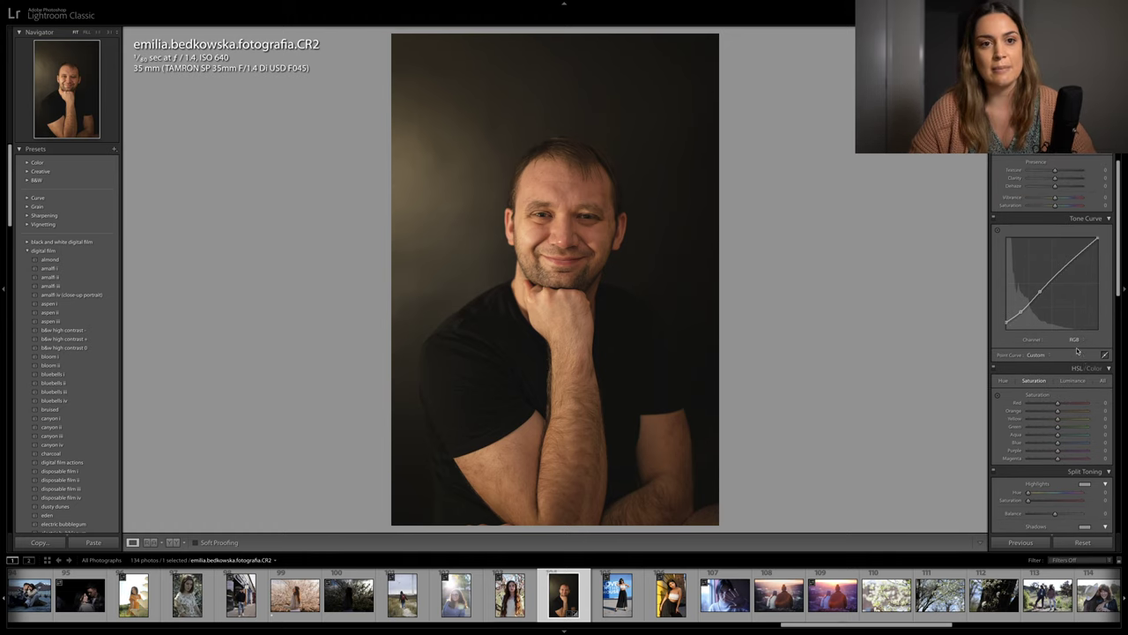
click(1075, 342)
click(1077, 362)
scroll(1048, 375, up, 1)
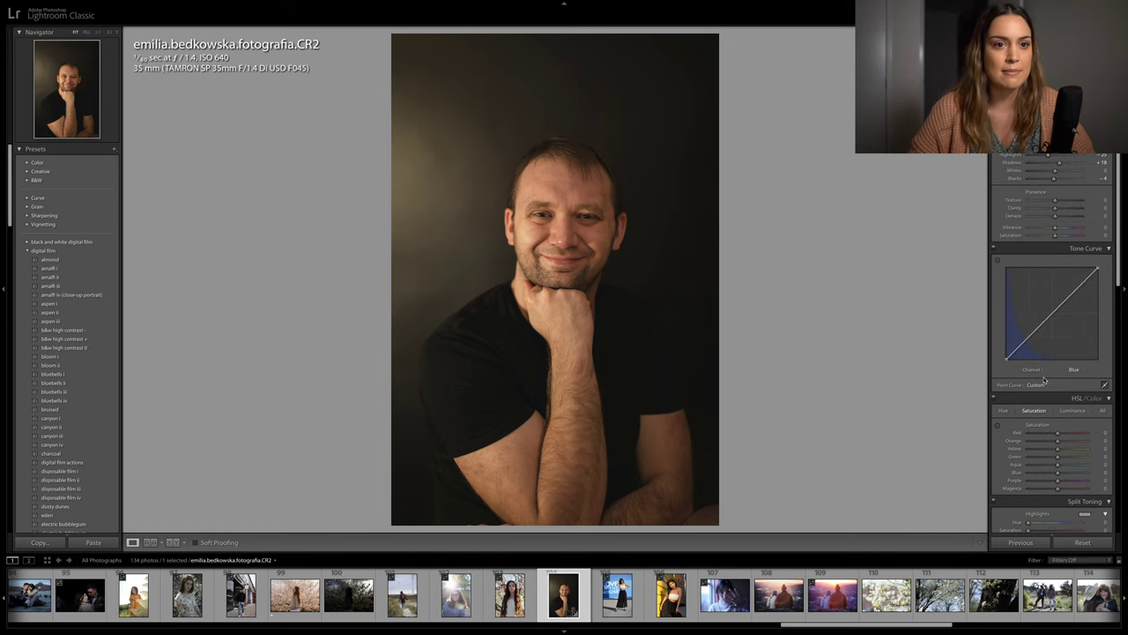
drag(1006, 359, 1024, 339)
drag(1062, 302, 1062, 301)
Add a slightly lowered shadow point and an upper-midtone point near the diagonal on the green channel tone curve
click(1072, 368)
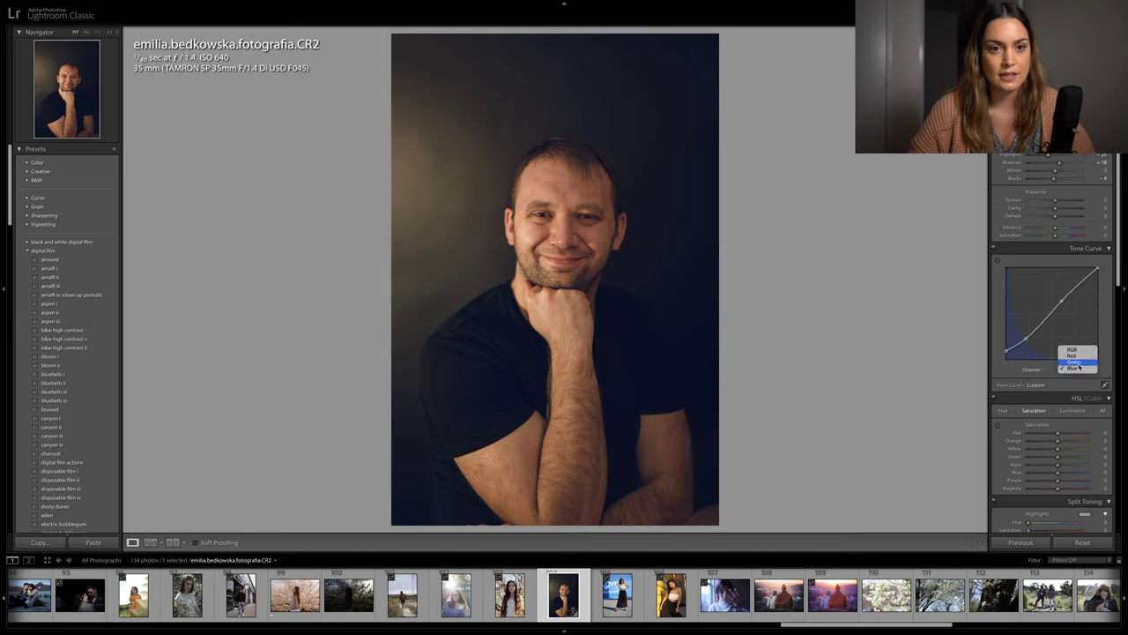
click(1071, 364)
drag(1030, 335, 1031, 336)
drag(1067, 303, 1065, 301)
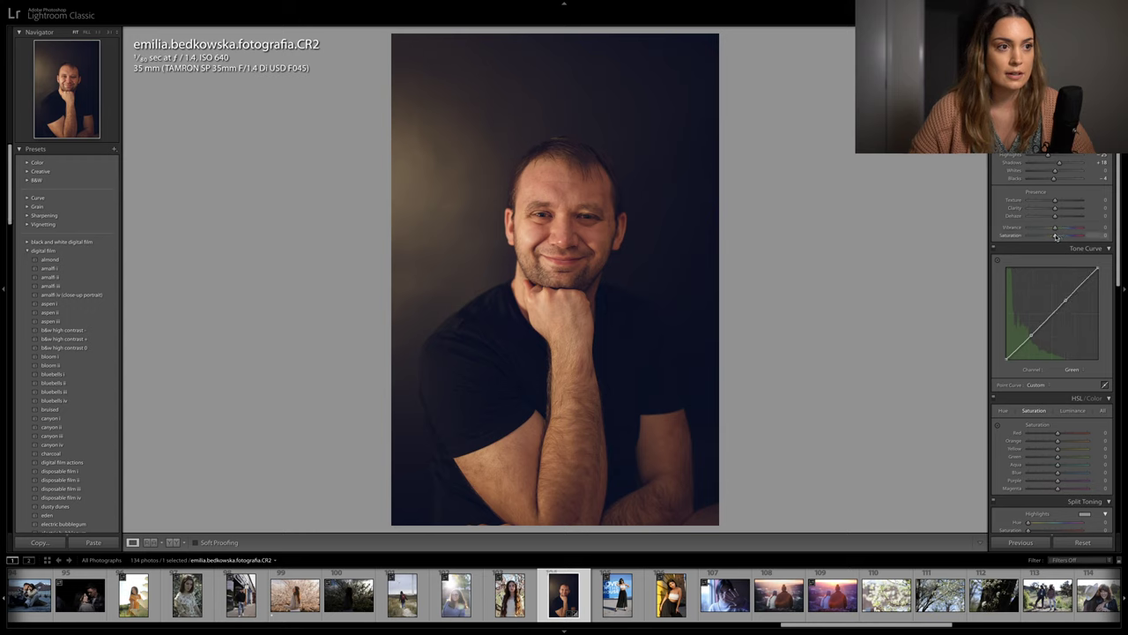
Set the overall saturation to -10, and raise the luminance of orange to +11 and yellow to +7
drag(1056, 236, 1053, 236)
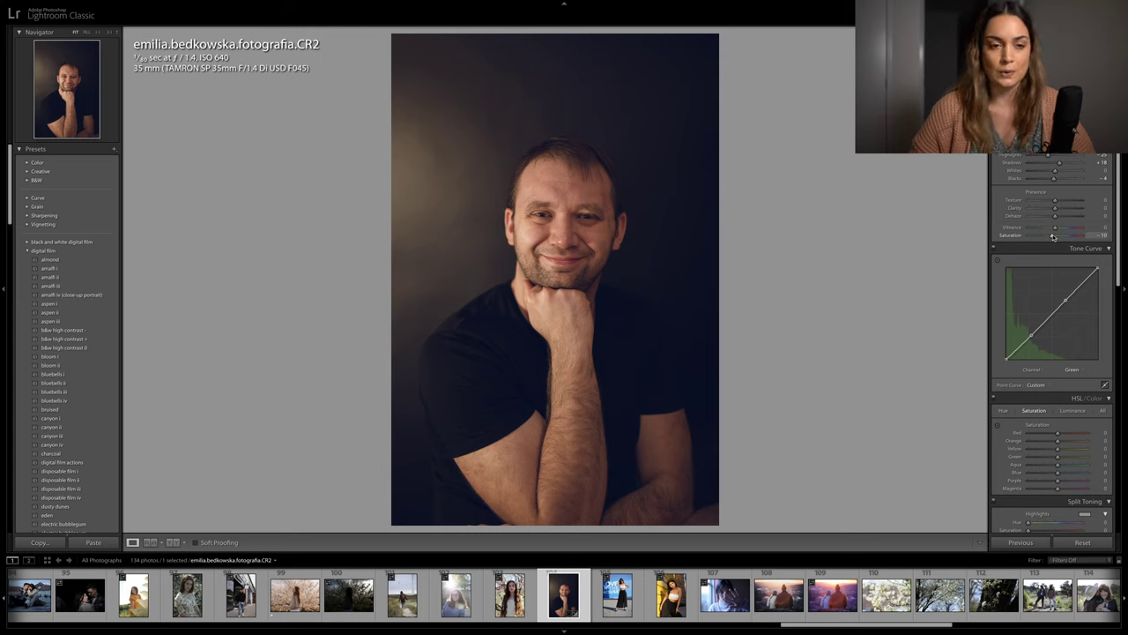
scroll(1062, 300, down, 2)
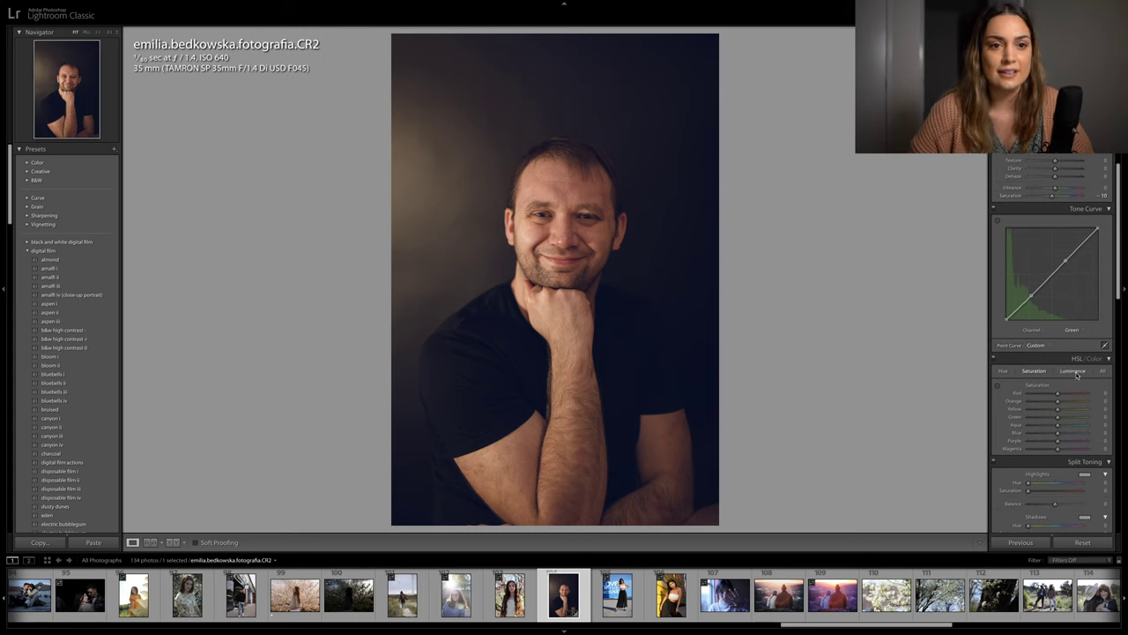
click(1073, 371)
drag(1058, 402, 1059, 412)
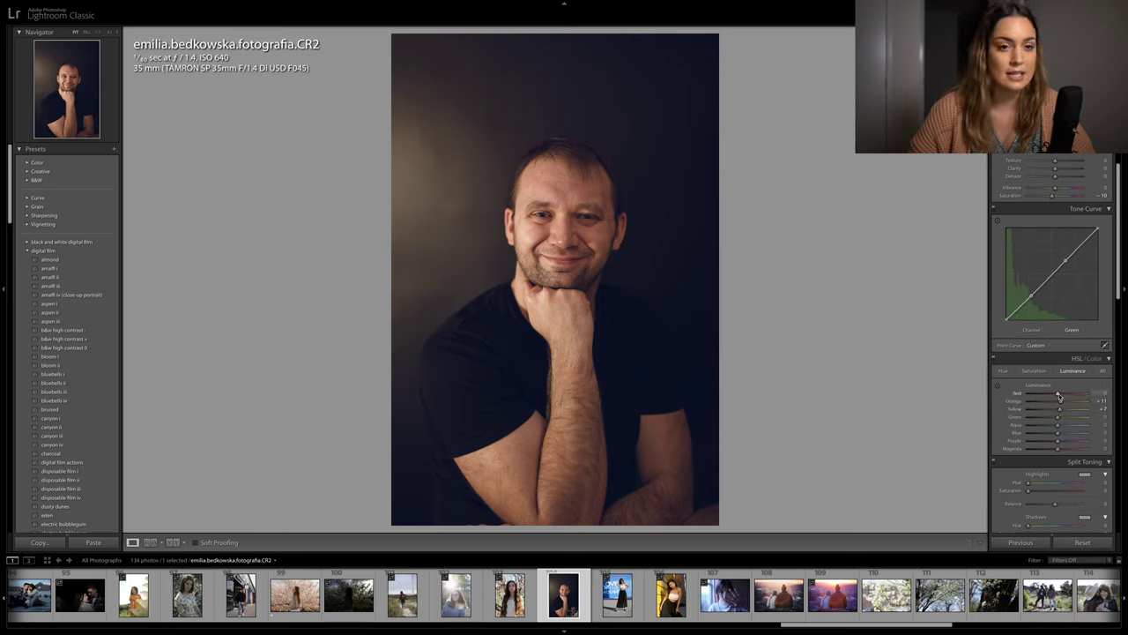
Split-tone the portrait with highlights at hue 41, saturation about 15, and shadows at hue about 220, saturation 9
scroll(1044, 423, down, 3)
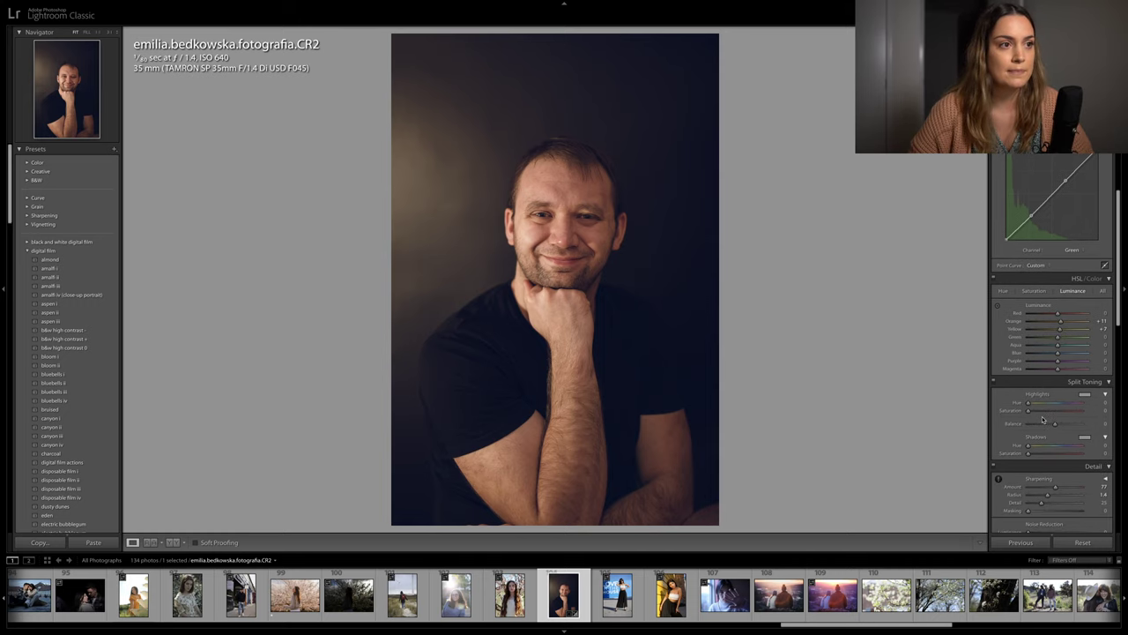
drag(1038, 423, 1035, 413)
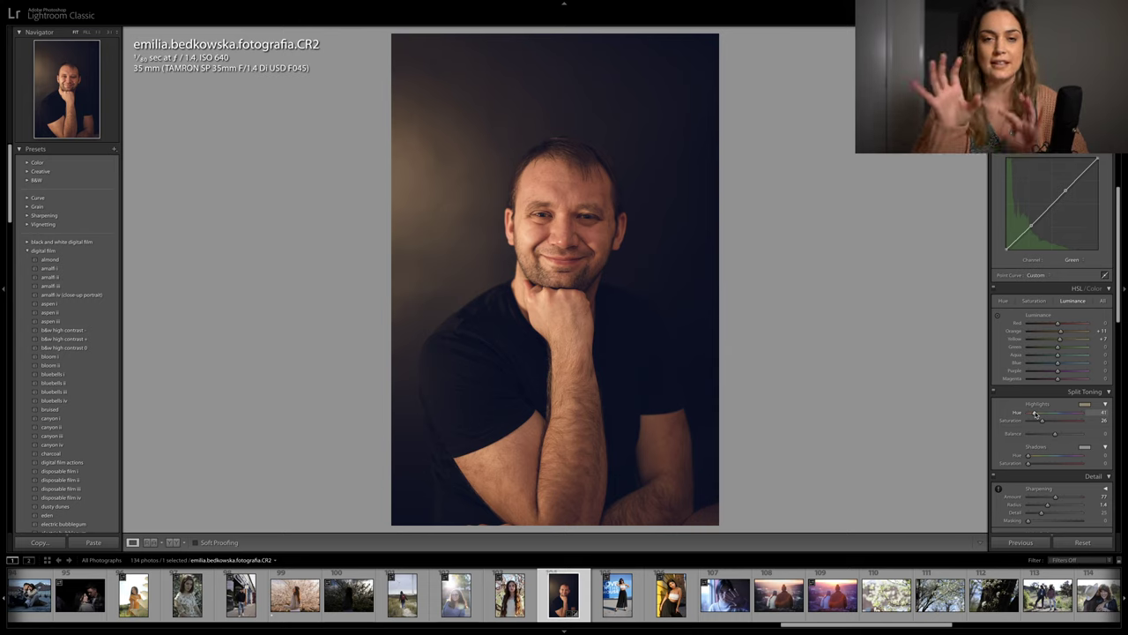
drag(1041, 420, 1036, 421)
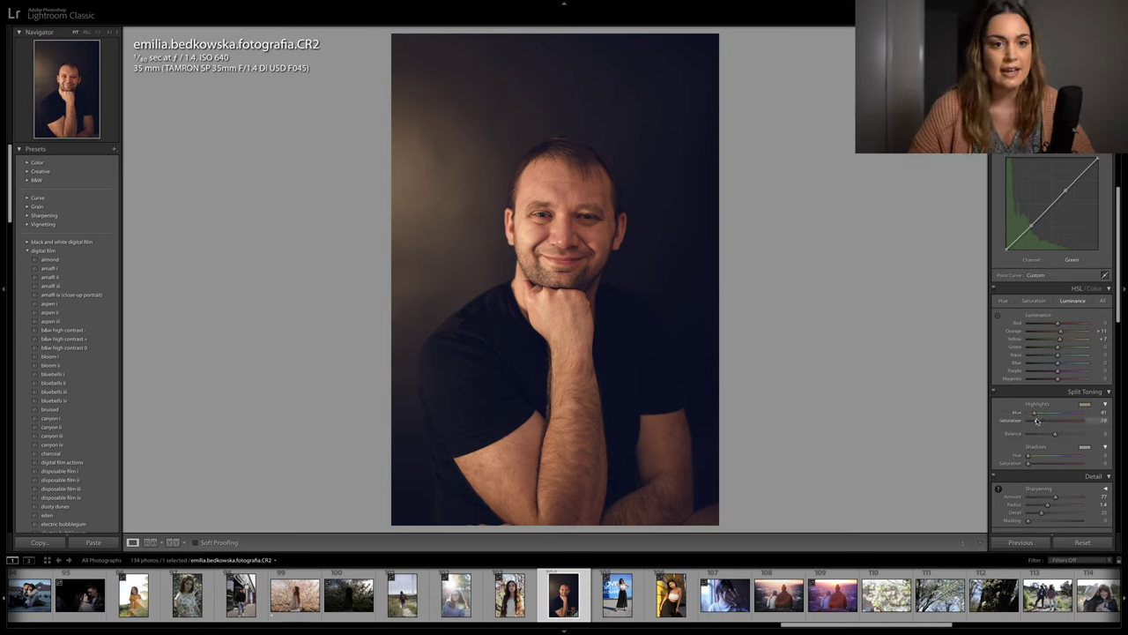
click(1042, 464)
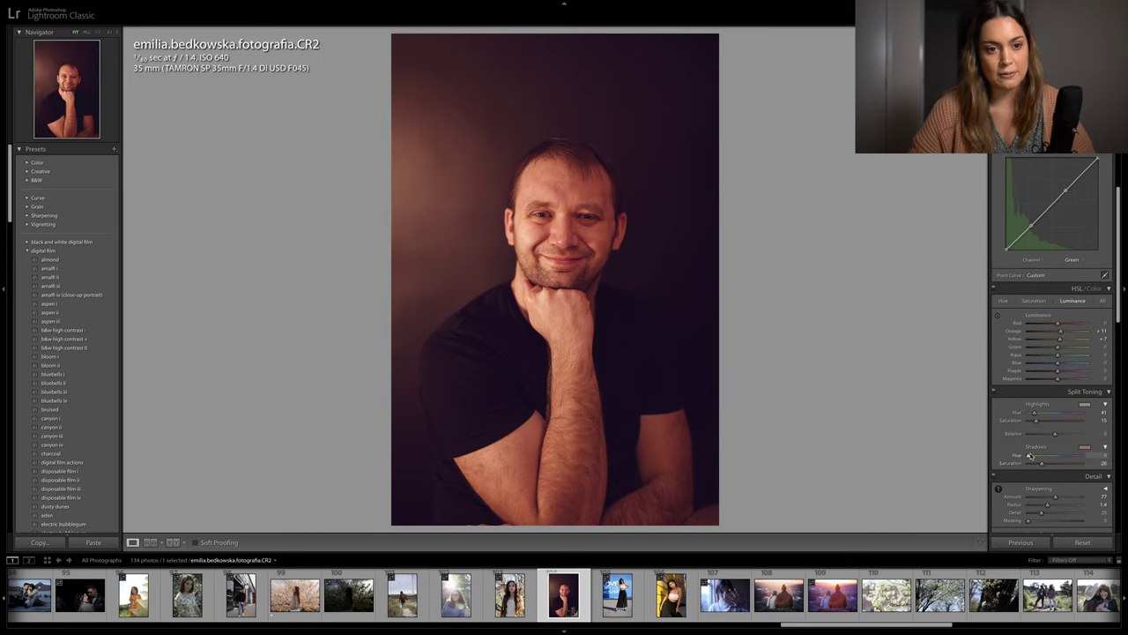
mouse_move(1033, 455)
mouse_down()
mouse_move(1061, 458)
mouse_move(1033, 465)
mouse_up()
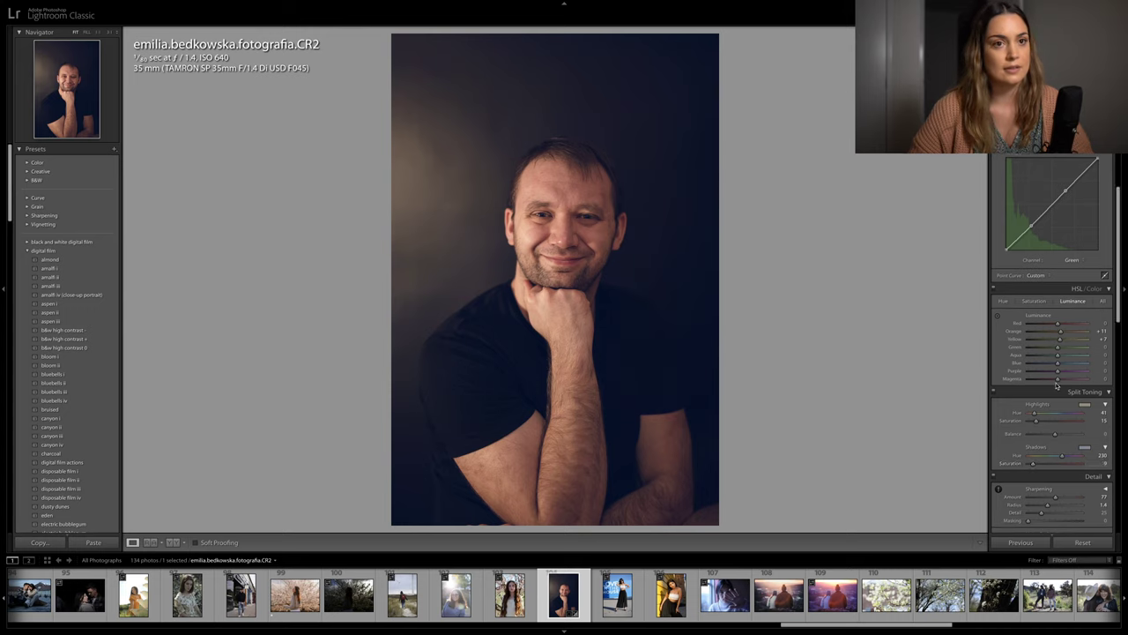
Add a steeply slanted graduated filter across the man's face and arms, with its exposure at 0.53
scroll(1055, 382, up, 4)
scroll(1055, 383, down, 1)
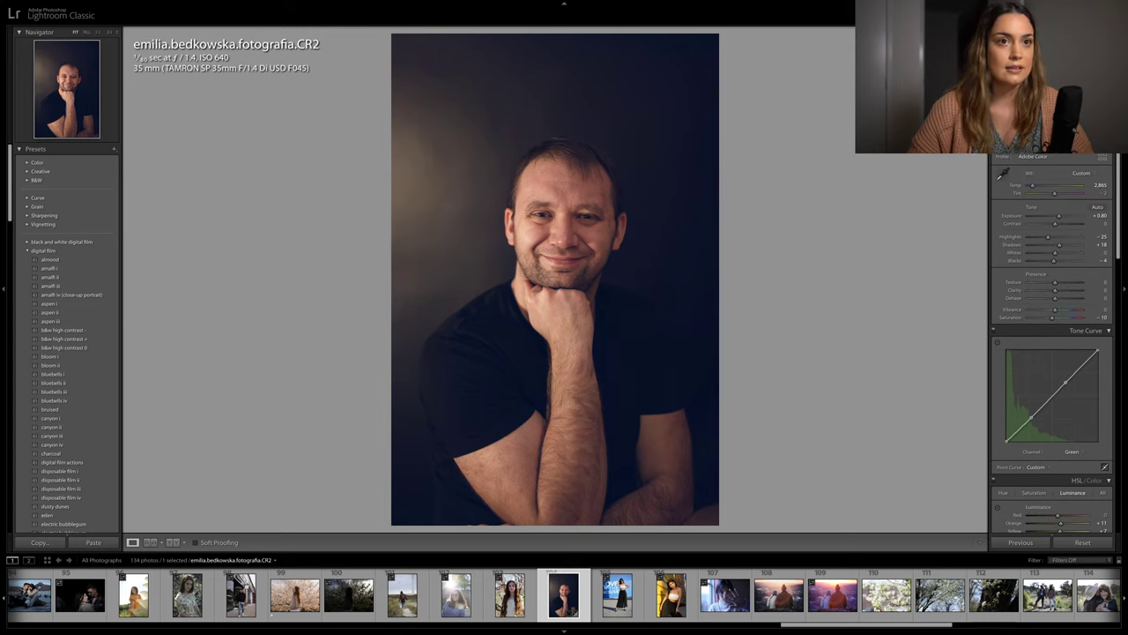
key(m)
drag(610, 312, 497, 255)
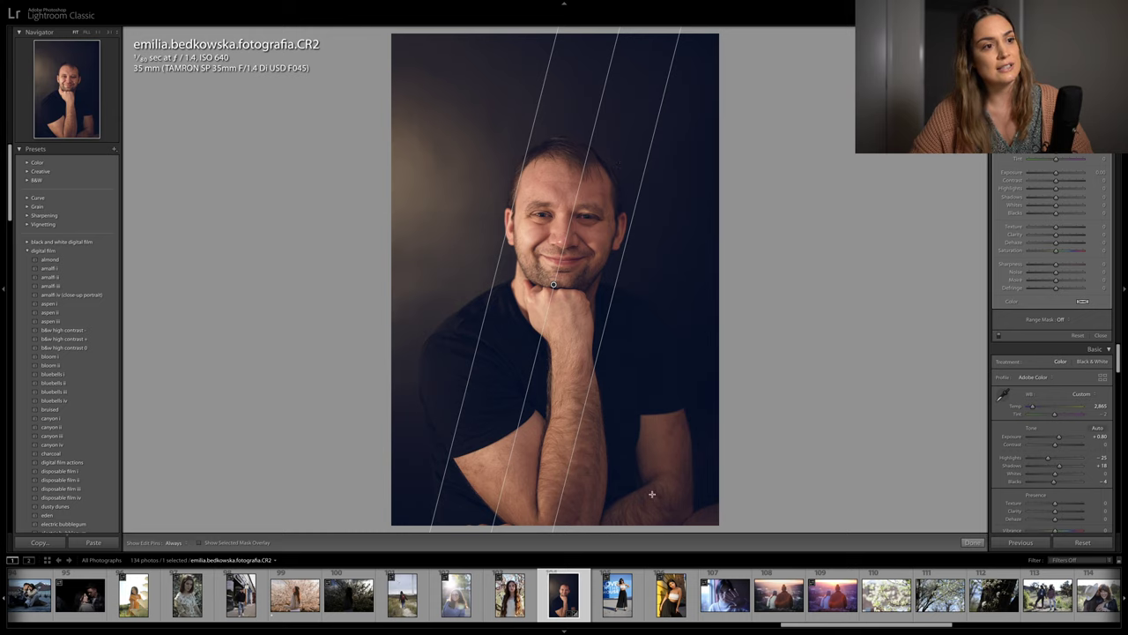
drag(1056, 173, 1060, 174)
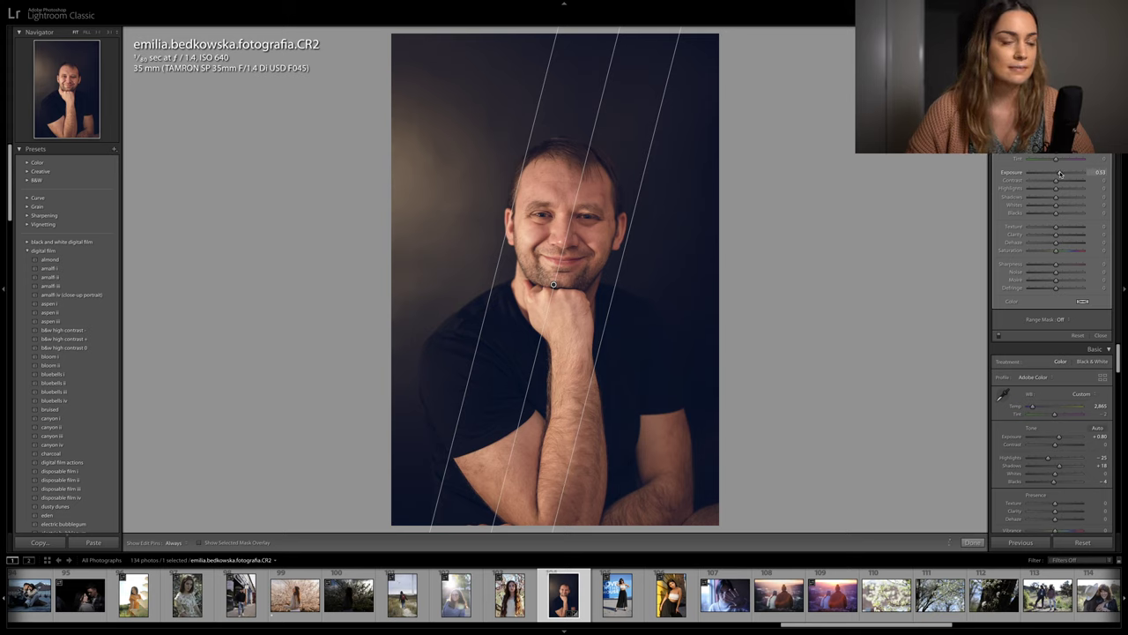
key(shift+w)
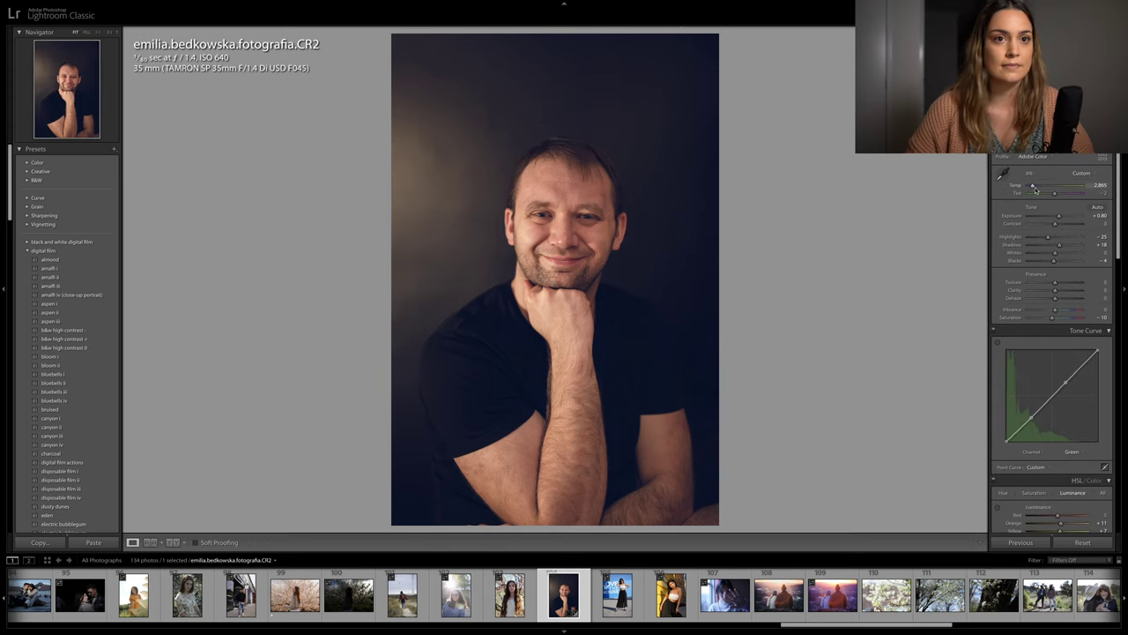
Set the temperature to 2,915, vibrance to +5 and saturation to -5, checking against the unedited version
drag(1034, 187, 1036, 187)
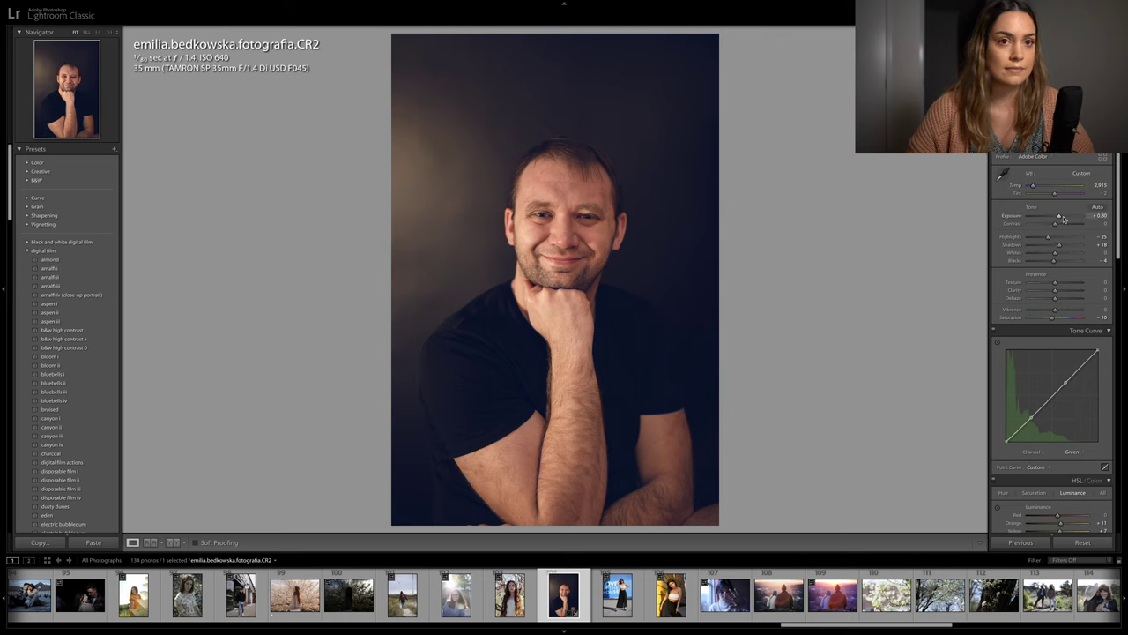
key(backslash)
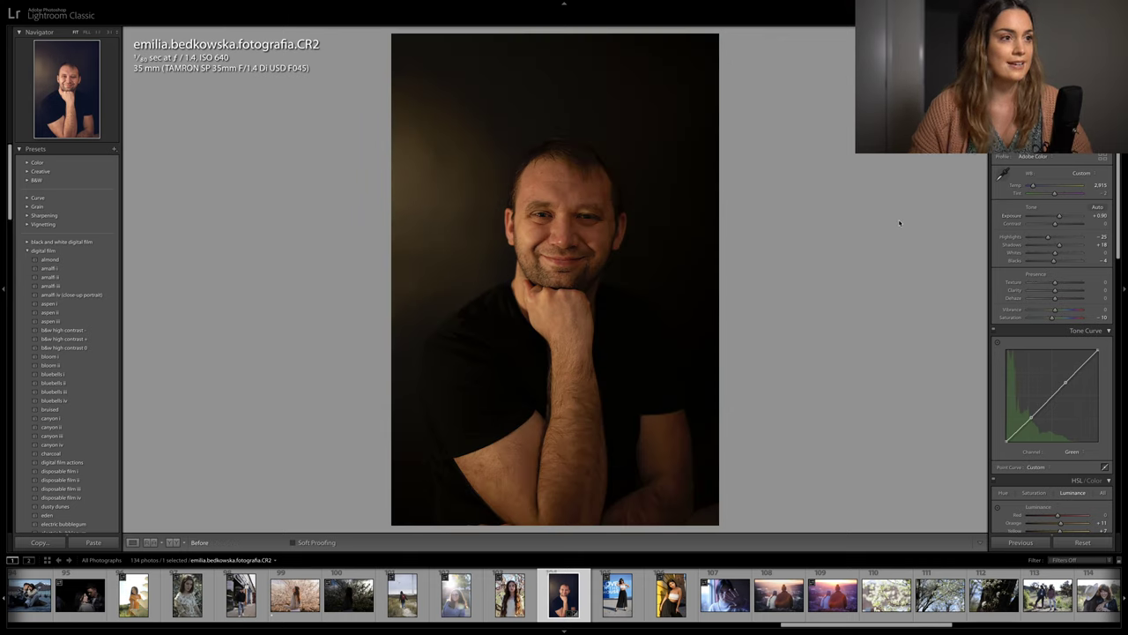
key(backslash)
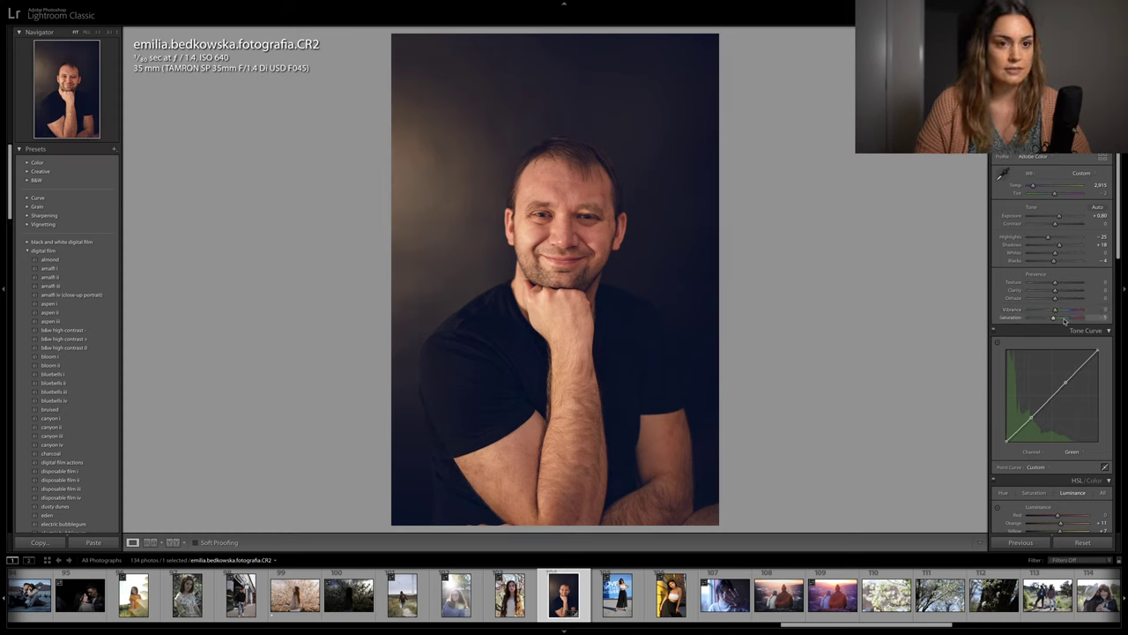
key(Down)
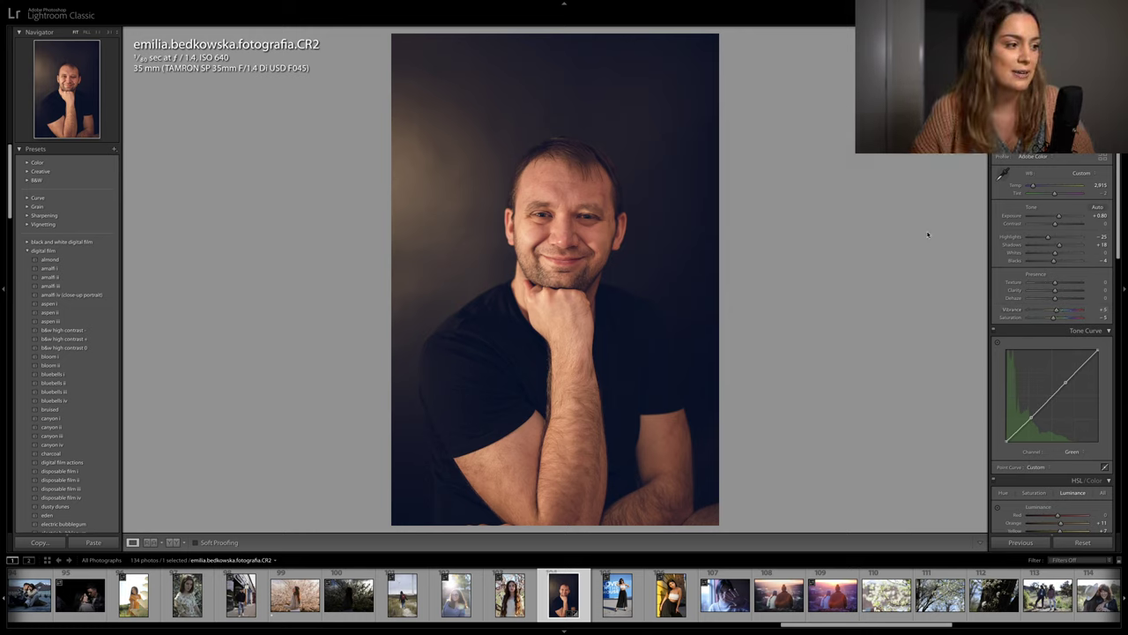
Compare the man's finished portrait with its unedited version
key(backslash)
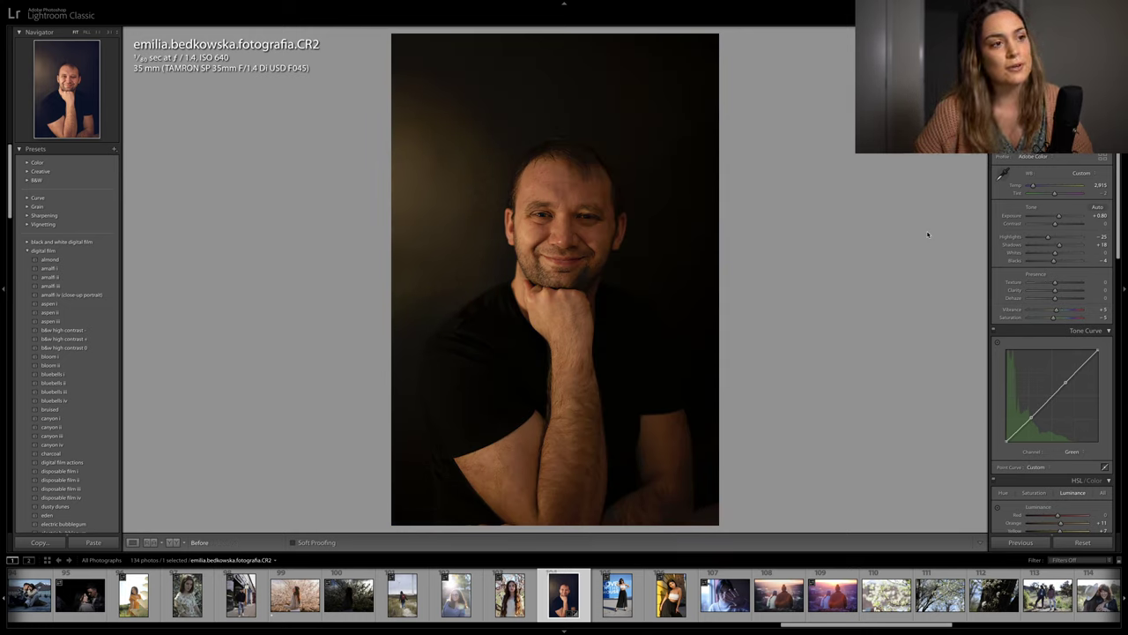
key(backslash)
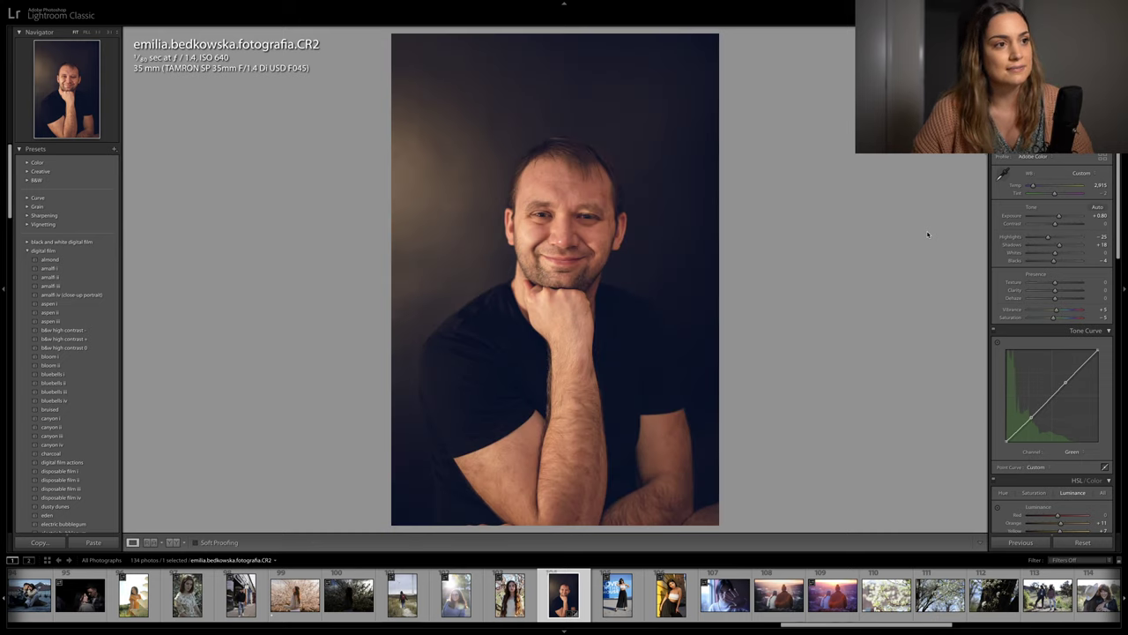
key(backslash)
key(backslash)
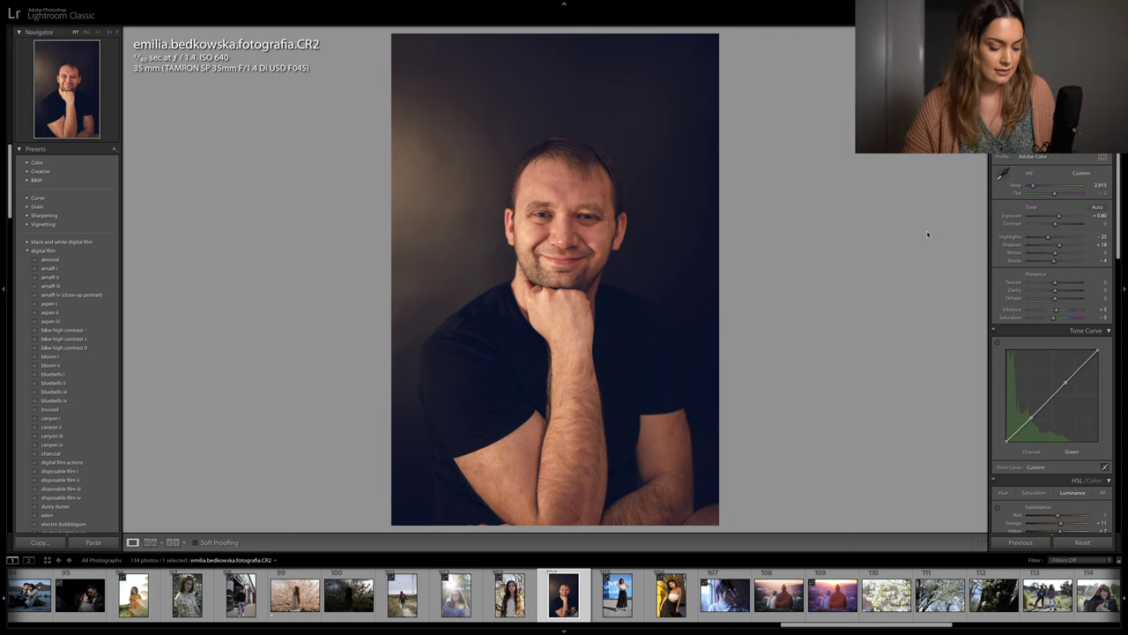
Find the portrait of the long-haired woman in a black lace dress in the catalog grid and open it for developing
key(g)
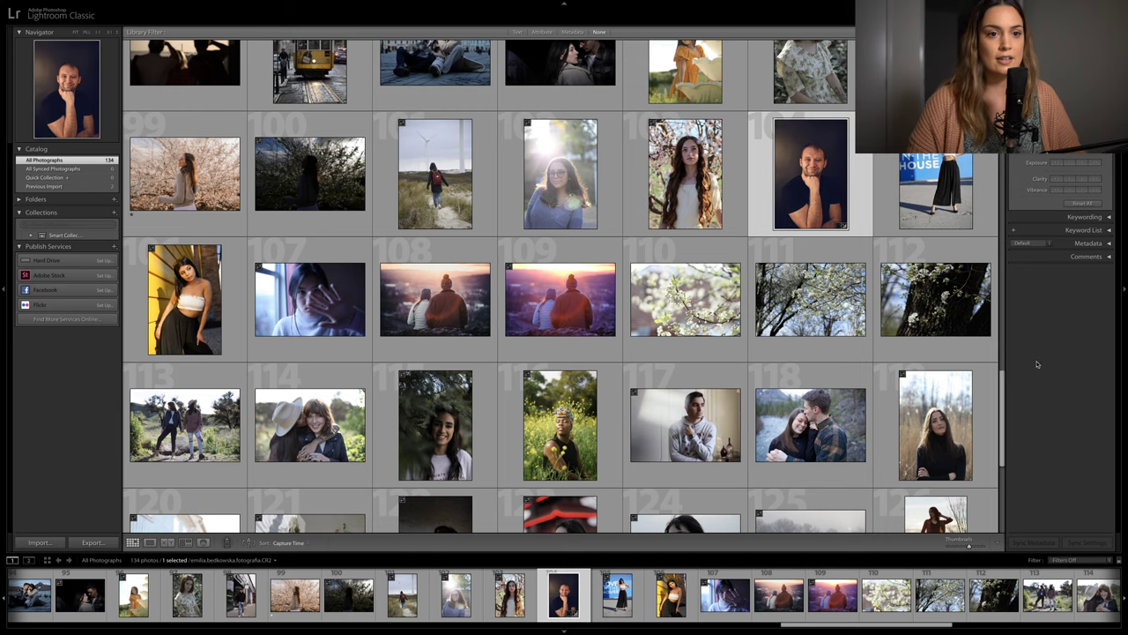
drag(1002, 403, 1009, 172)
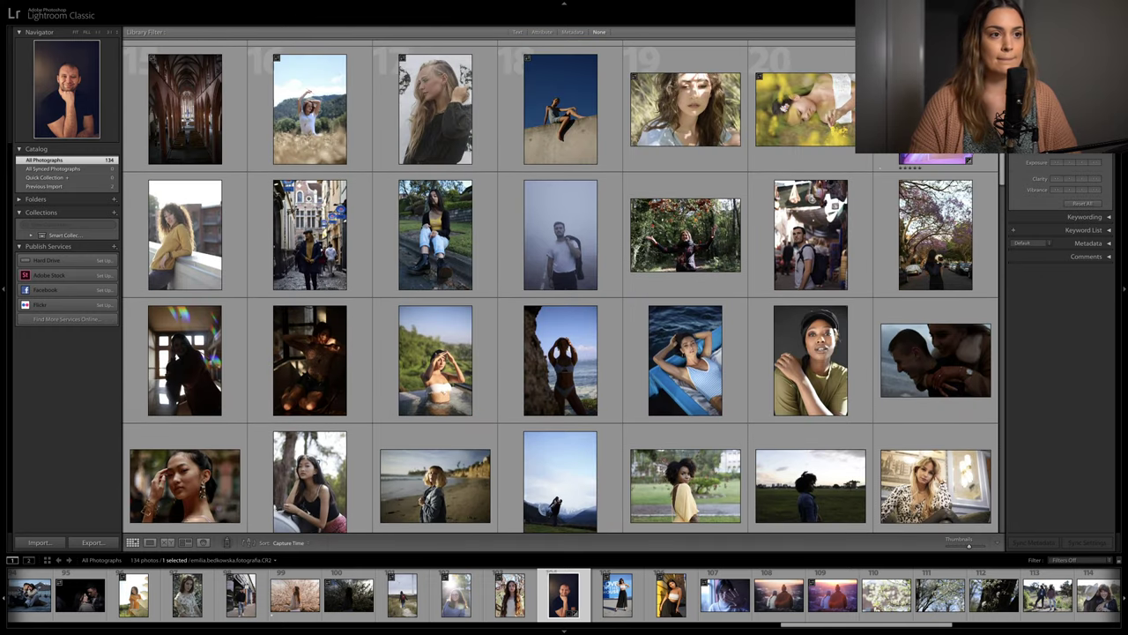
scroll(743, 194, up, 2)
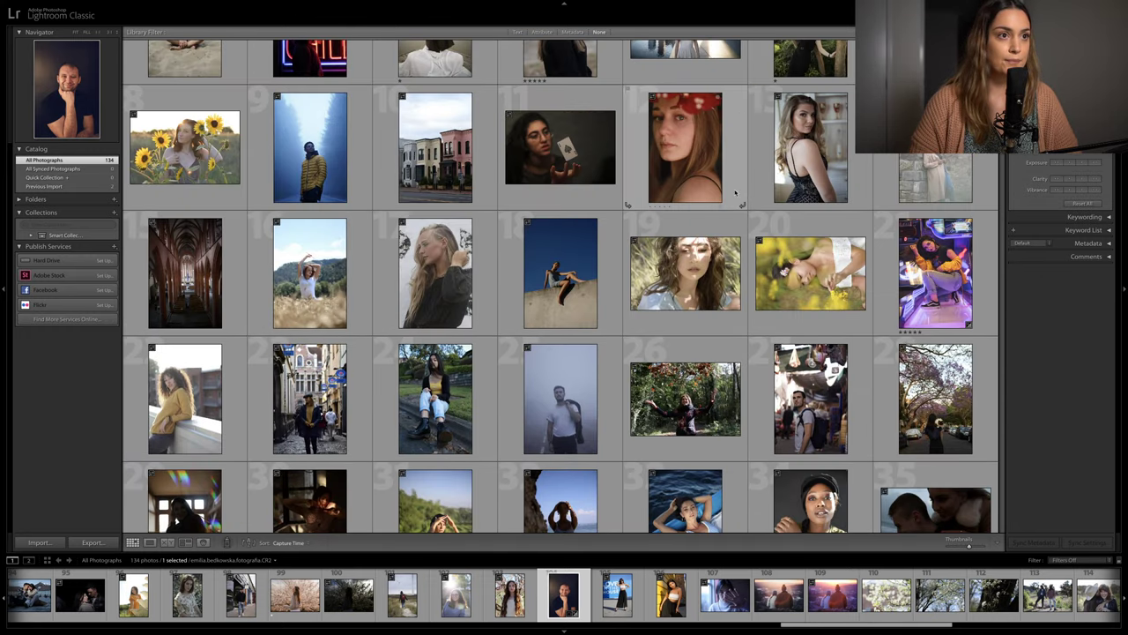
click(810, 148)
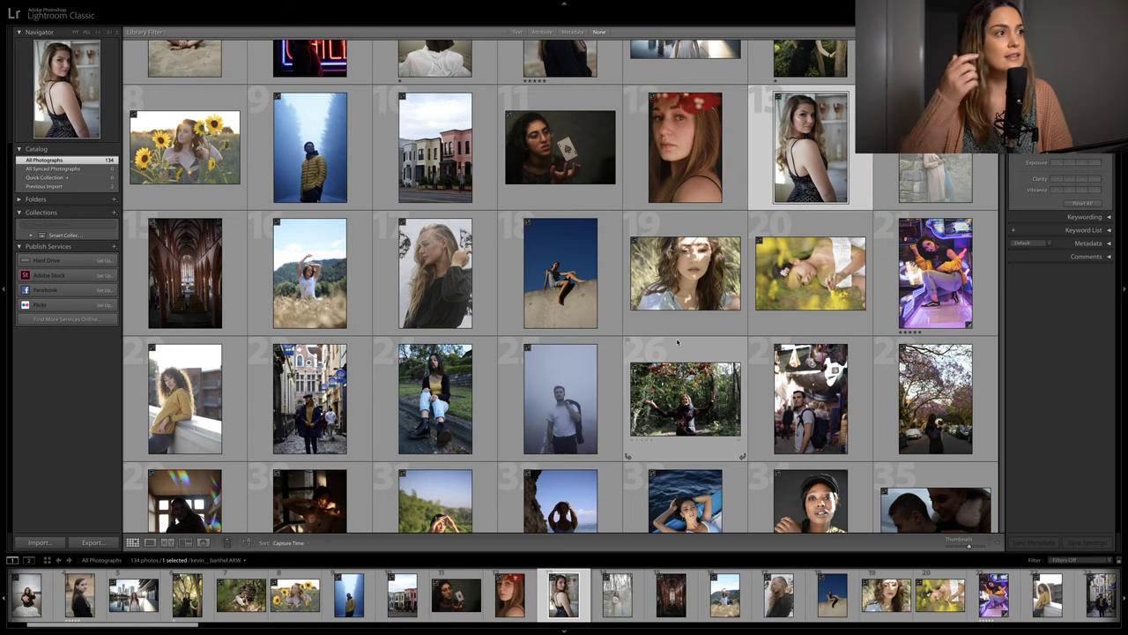
key(d)
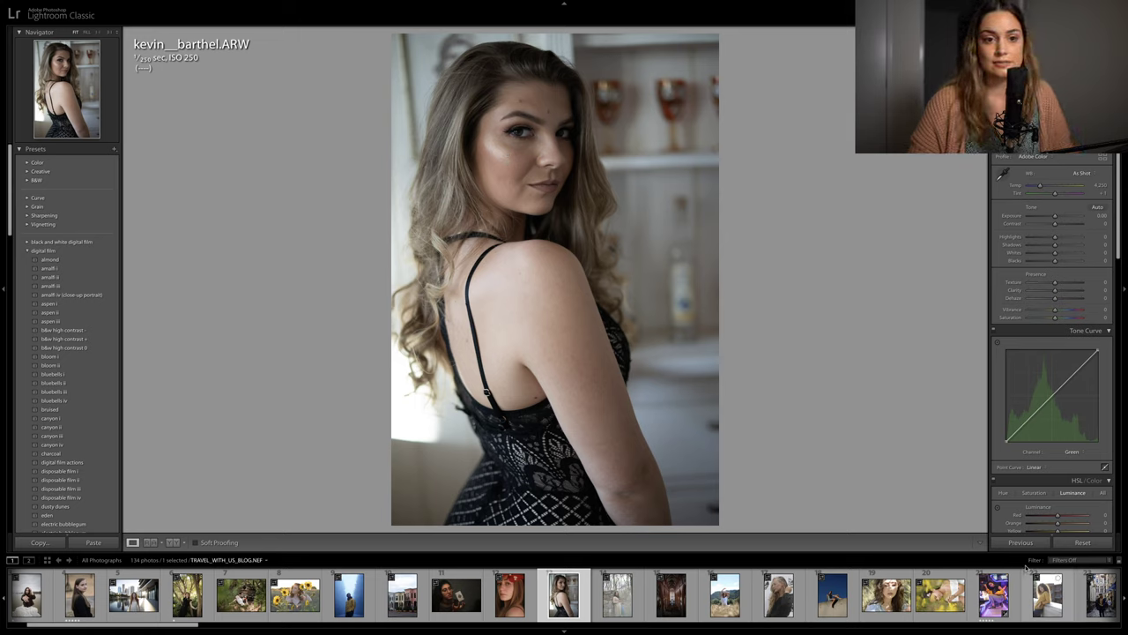
Switch the tone curve to the RGB channel and set the woman's portrait to exposure +0.20
click(1071, 452)
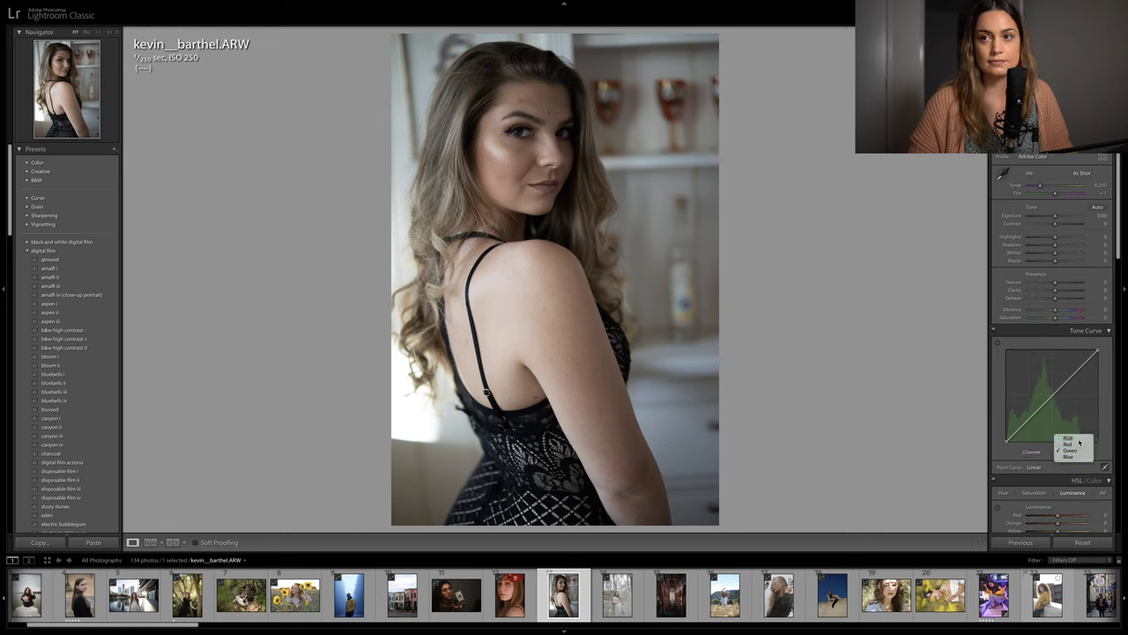
click(1077, 438)
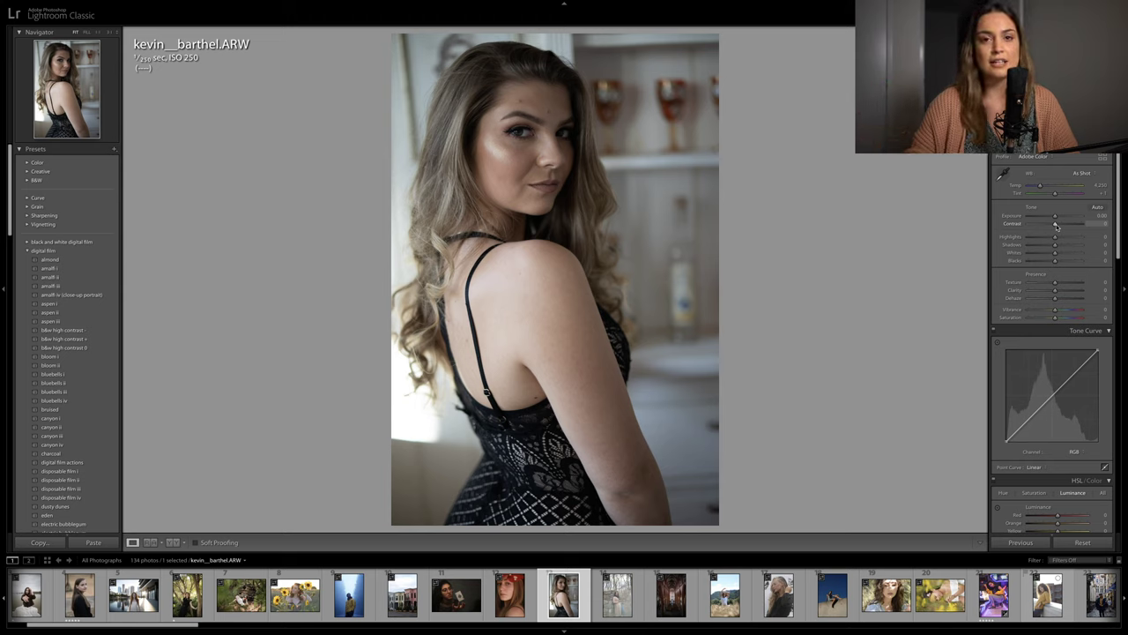
drag(1055, 216, 1056, 216)
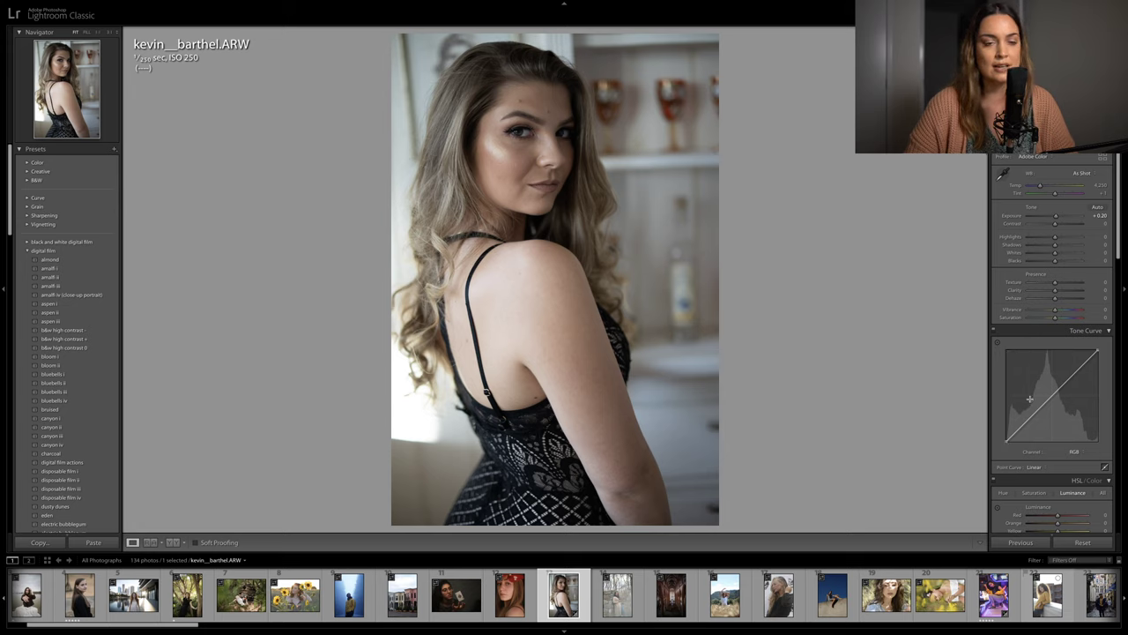
Try enabling lens profile corrections and looking through the lens makes, and turn the corrections off again
scroll(1029, 399, down, 10)
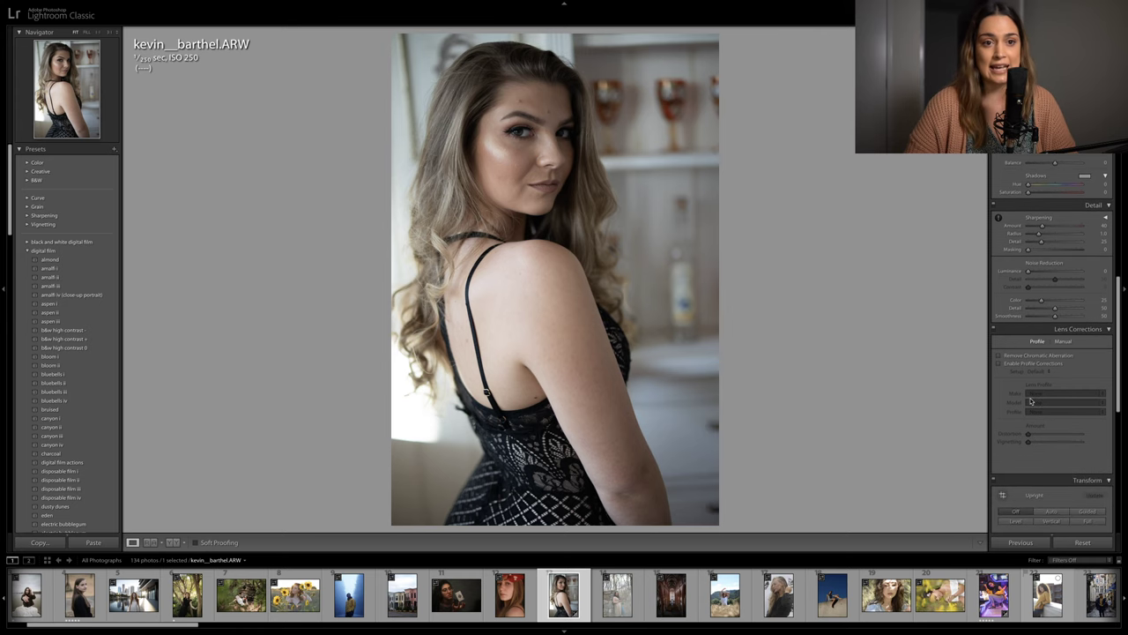
click(1033, 363)
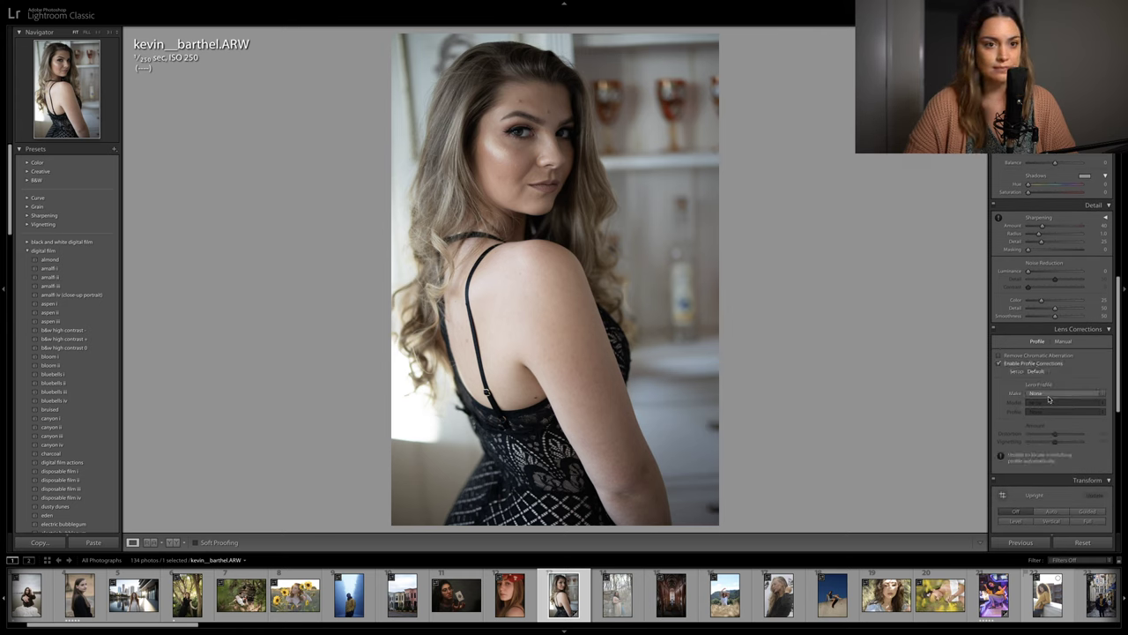
click(1051, 393)
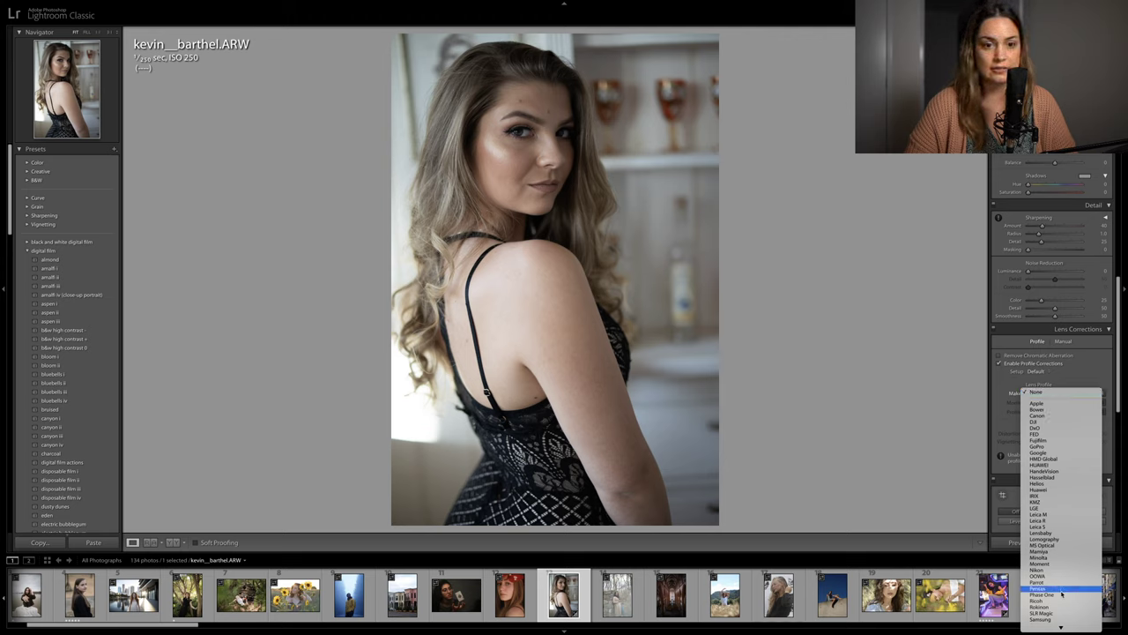
scroll(1058, 615, down, 2)
click(999, 364)
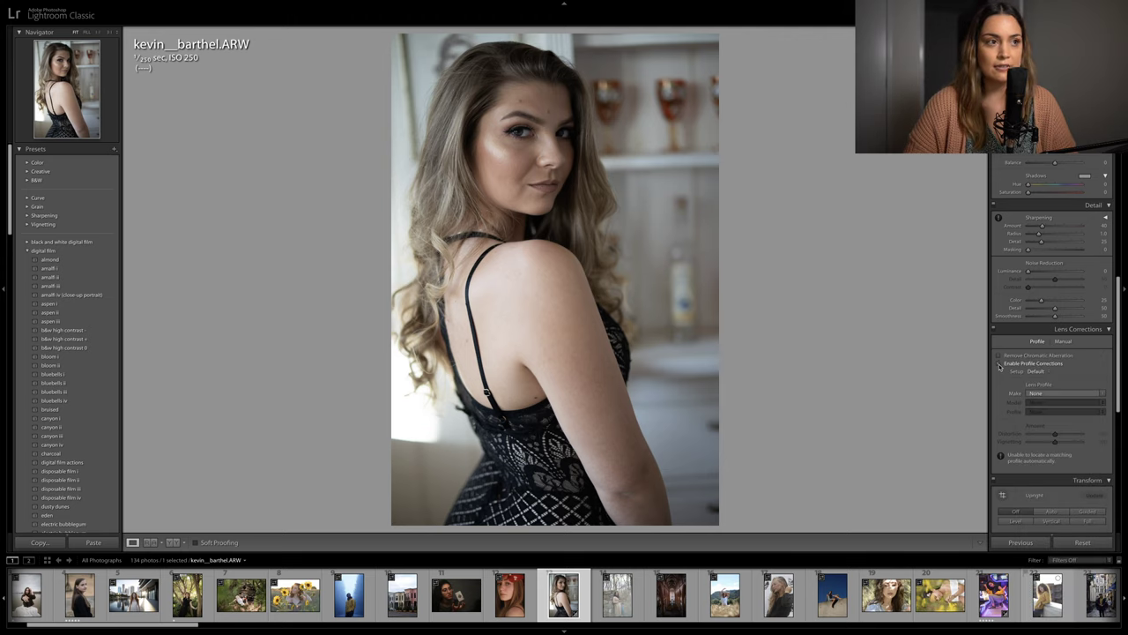
Turn off lens profile corrections and set the manual lens vignetting amount to +36
click(999, 363)
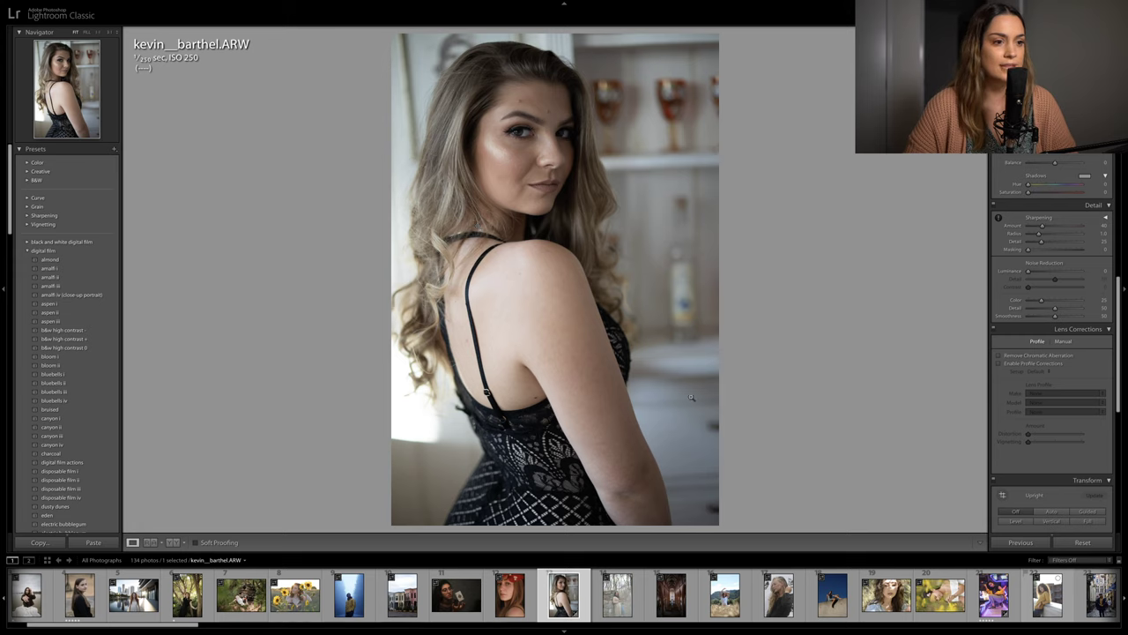
click(1062, 341)
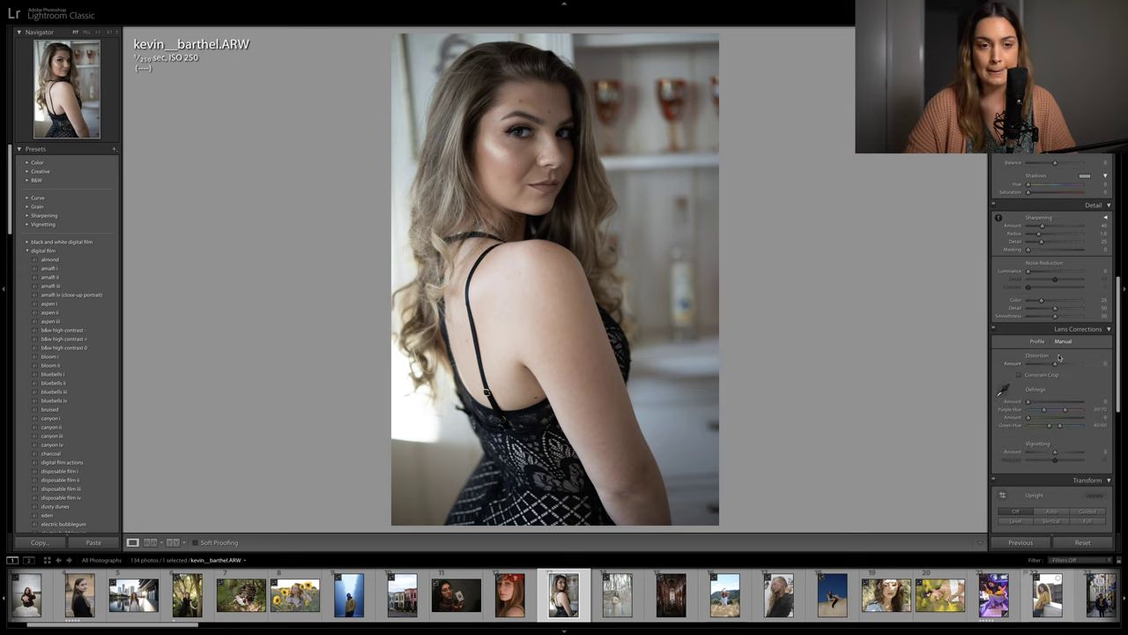
drag(1055, 456, 1065, 455)
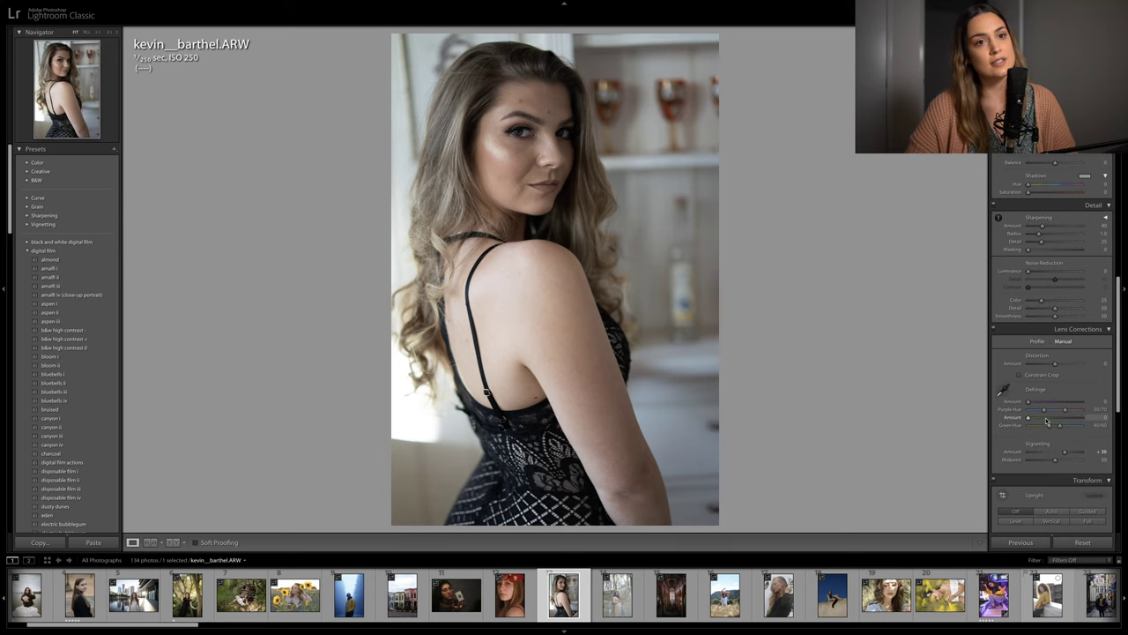
Set the portrait's sharpening amount to 67 and radius to 1.4, checking the detail on the woman's face
scroll(1053, 264, up, 1)
click(518, 161)
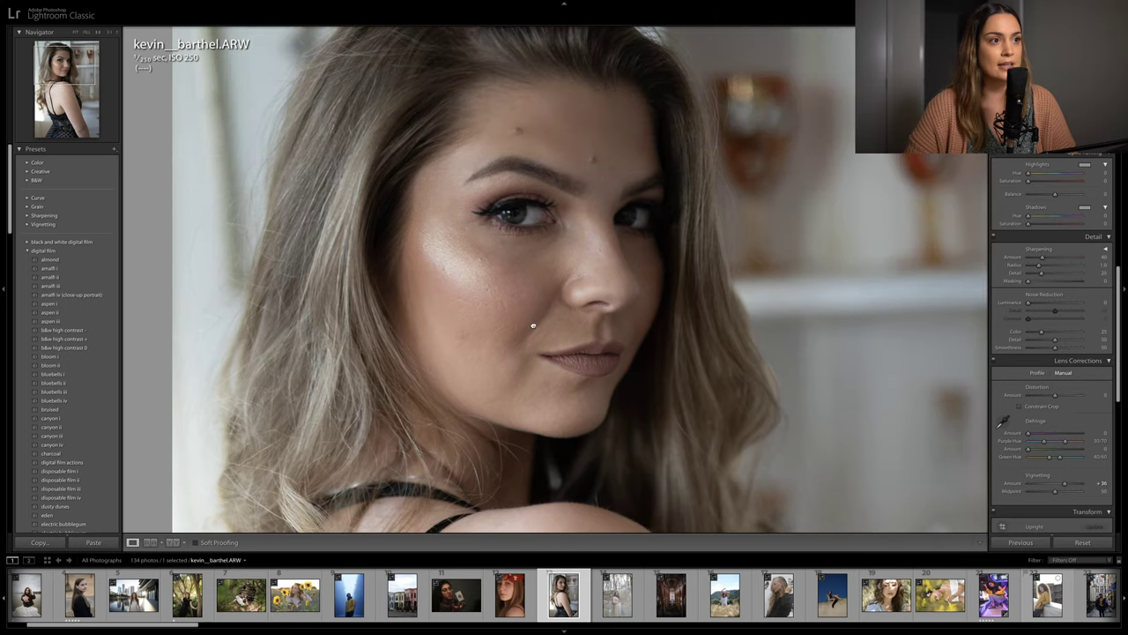
click(712, 264)
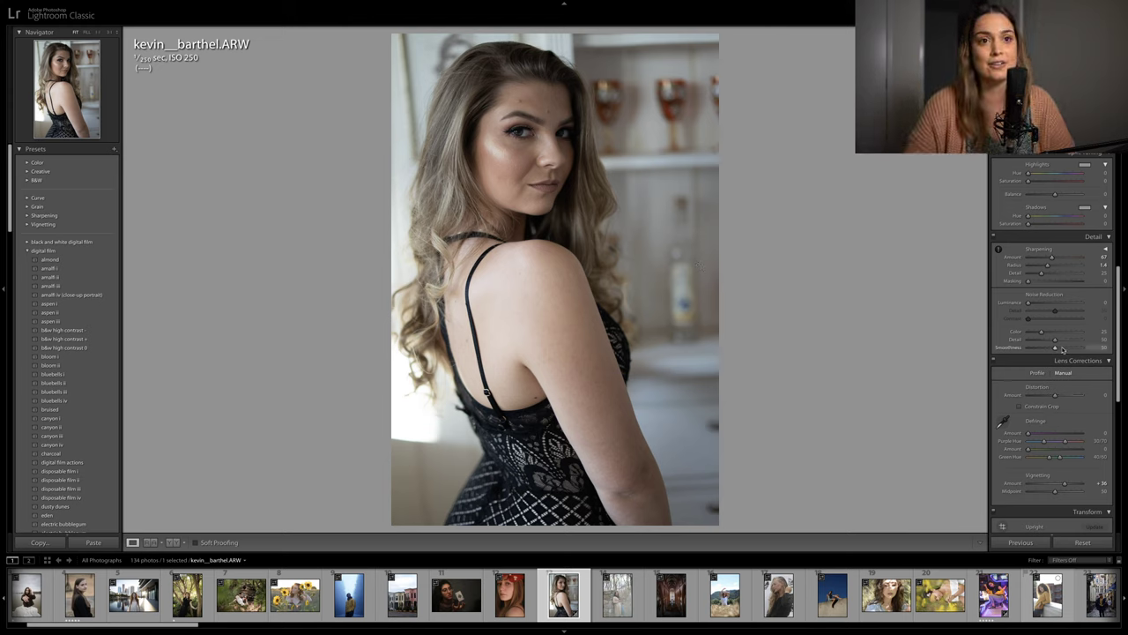
Warm the portrait's white balance to temperature 4,917 and tint +16, and set the exposure to +0.30
scroll(1063, 349, up, 6)
scroll(1063, 349, up, 2)
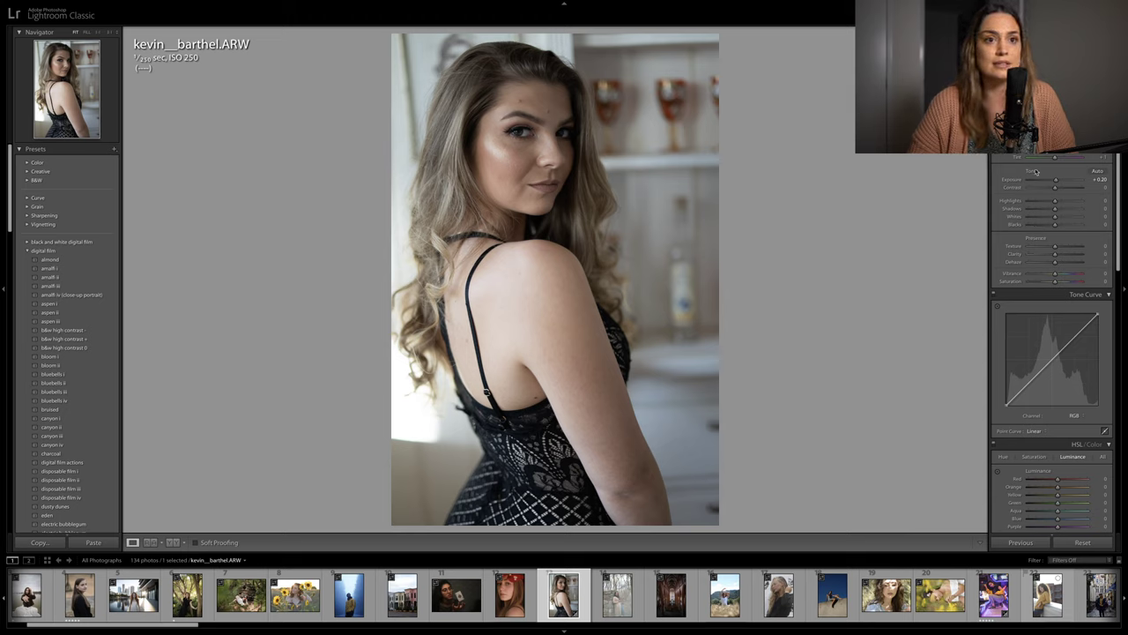
scroll(1040, 199, up, 2)
drag(1041, 188, 1059, 194)
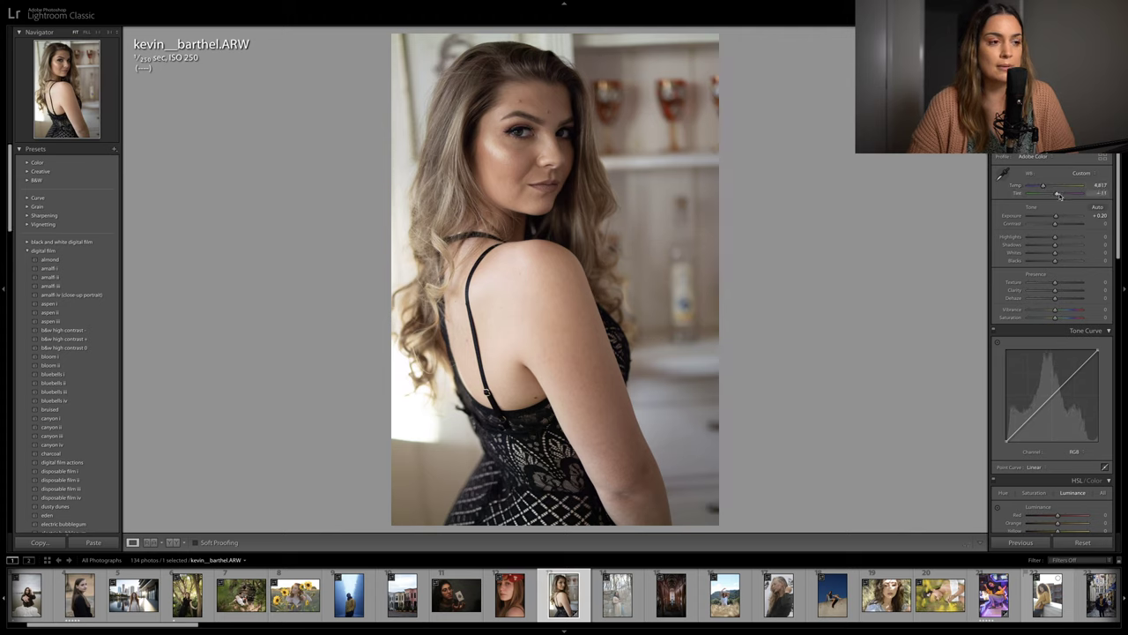
drag(1060, 196, 1059, 194)
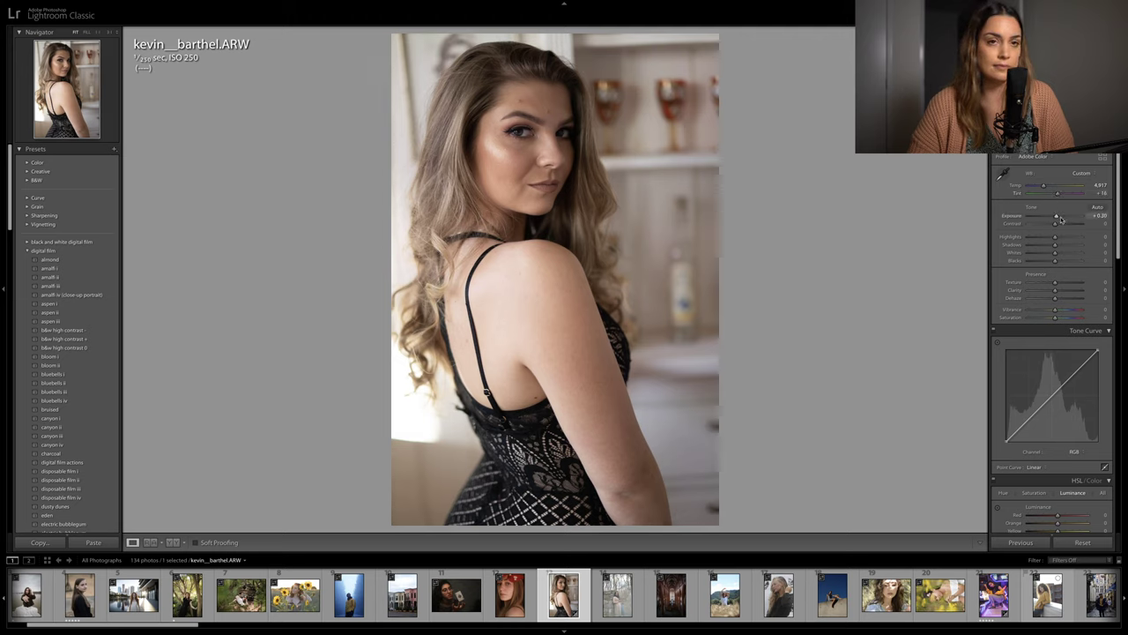
drag(1061, 218, 1063, 218)
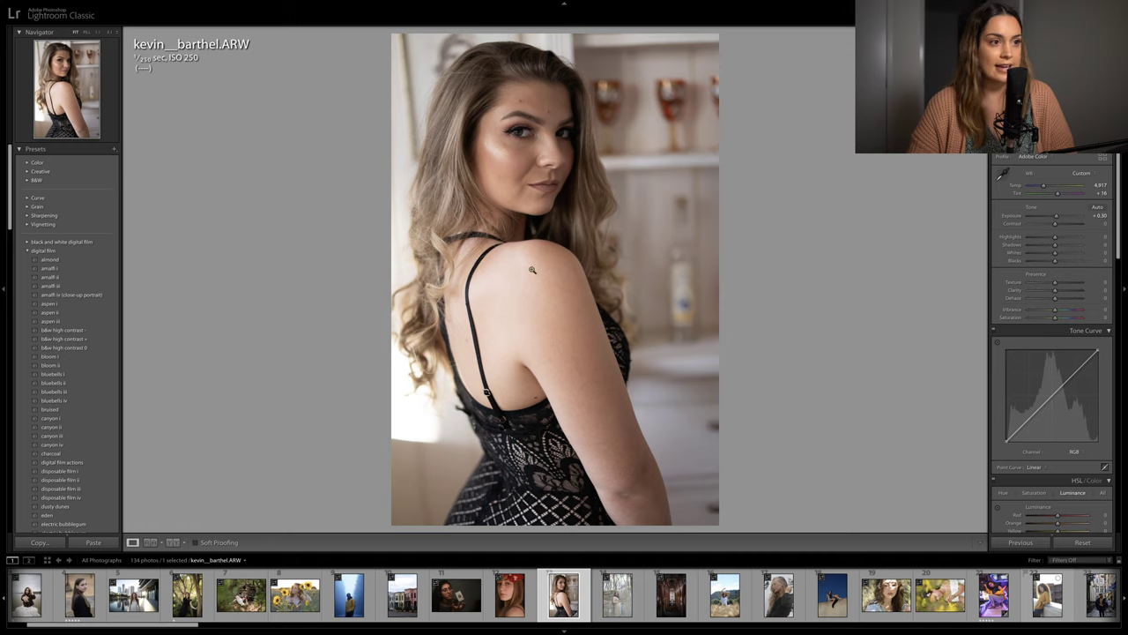
Paint an adjustment brush over the woman's bright shoulder and lower its exposure to −0.50
key(k)
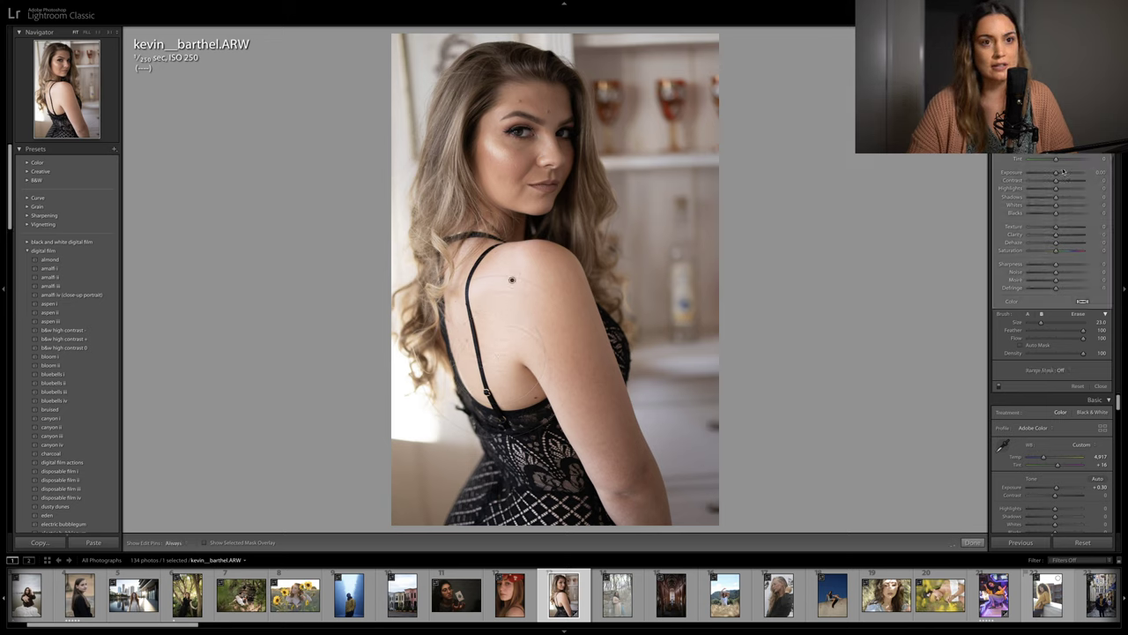
drag(1054, 173, 1063, 173)
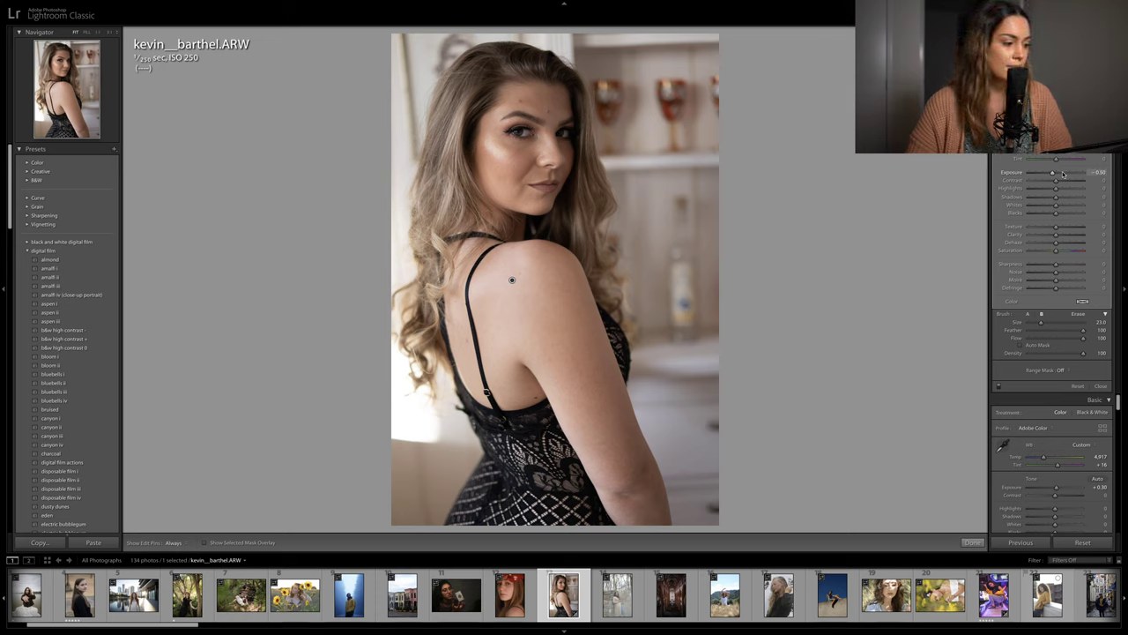
double_click(1063, 173)
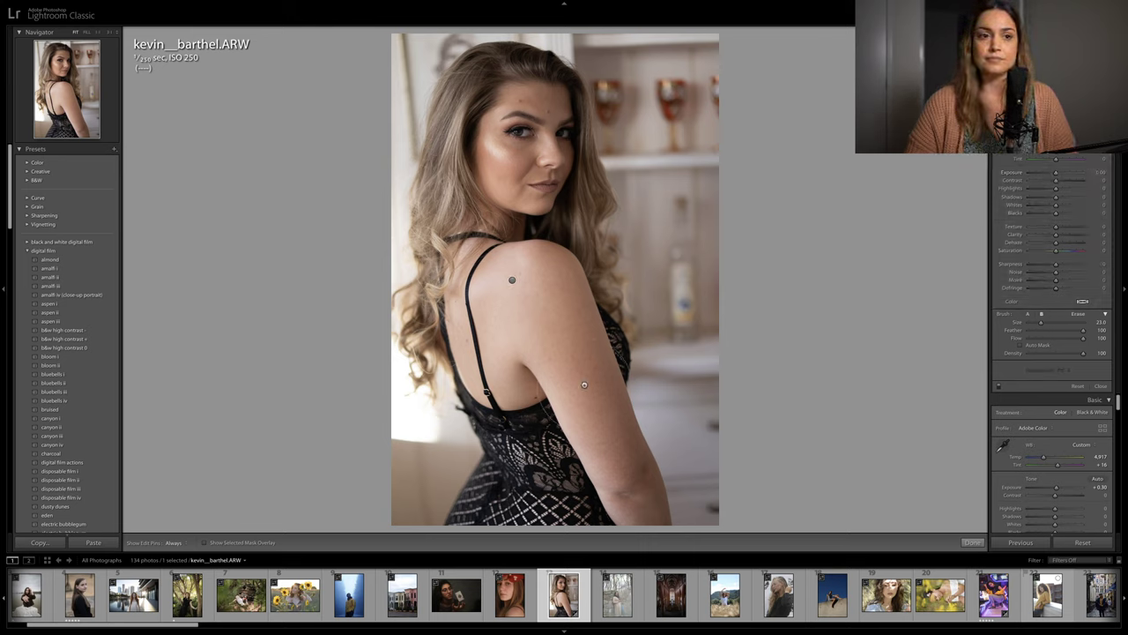
key(k)
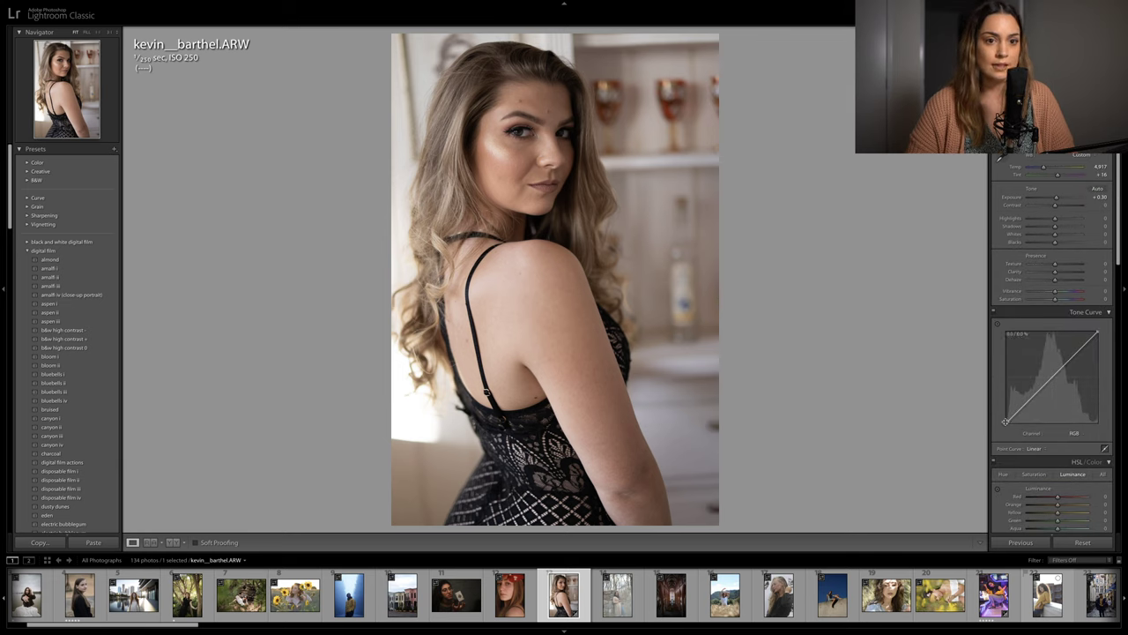
Shape the RGB tone curve with a slightly lifted black point and control points in the shadows, midtones and highlights
drag(1004, 421, 1046, 382)
click(1068, 357)
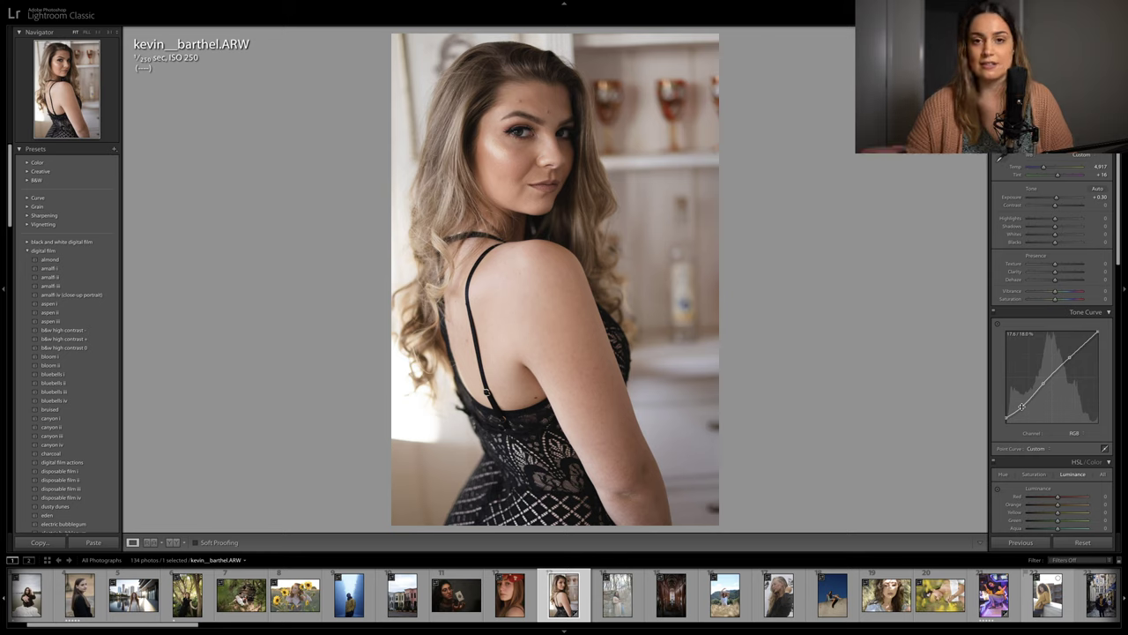
drag(1022, 407, 1021, 408)
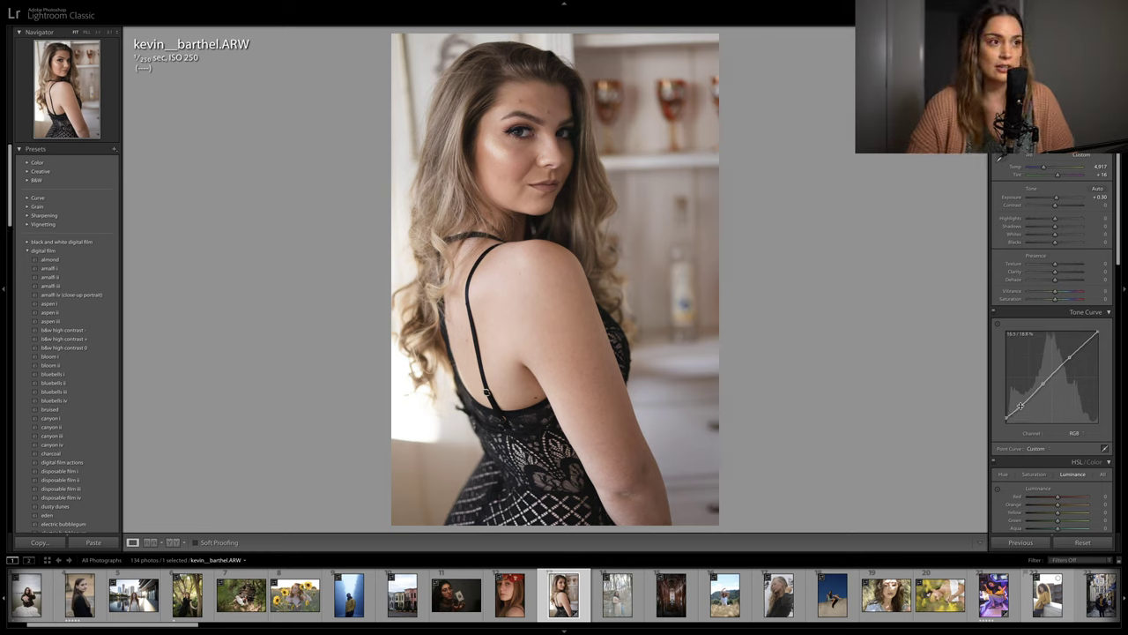
drag(1069, 356, 1068, 357)
Compare the woman's edited portrait with its unedited version several times
key(backslash)
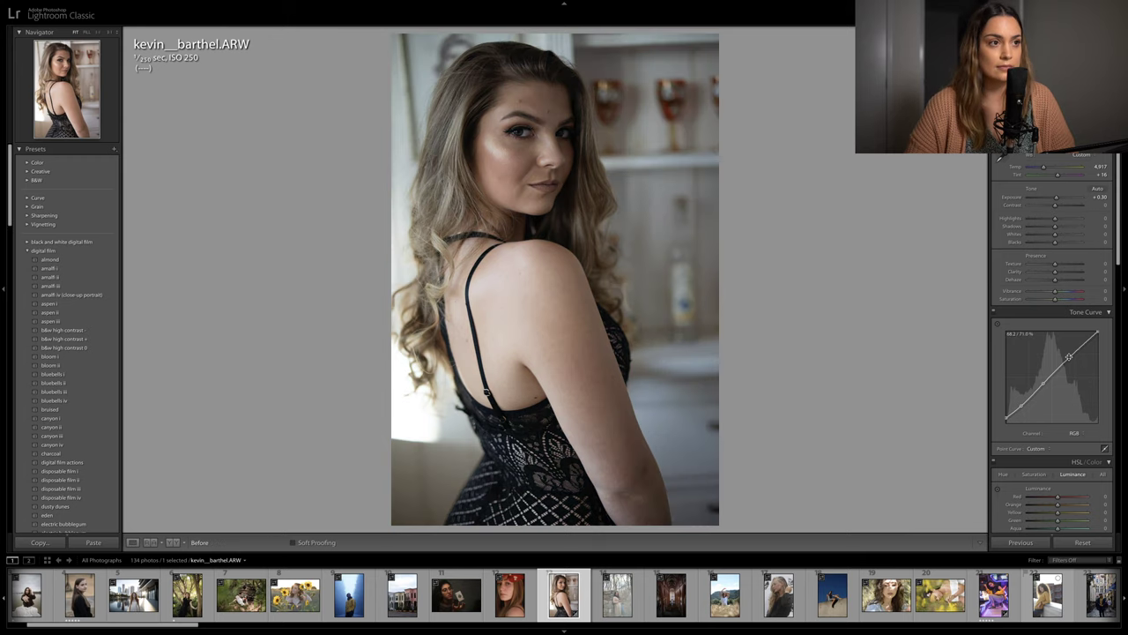
key(backslash)
key(backslash)
key(backslash)
scroll(1051, 454, down, 5)
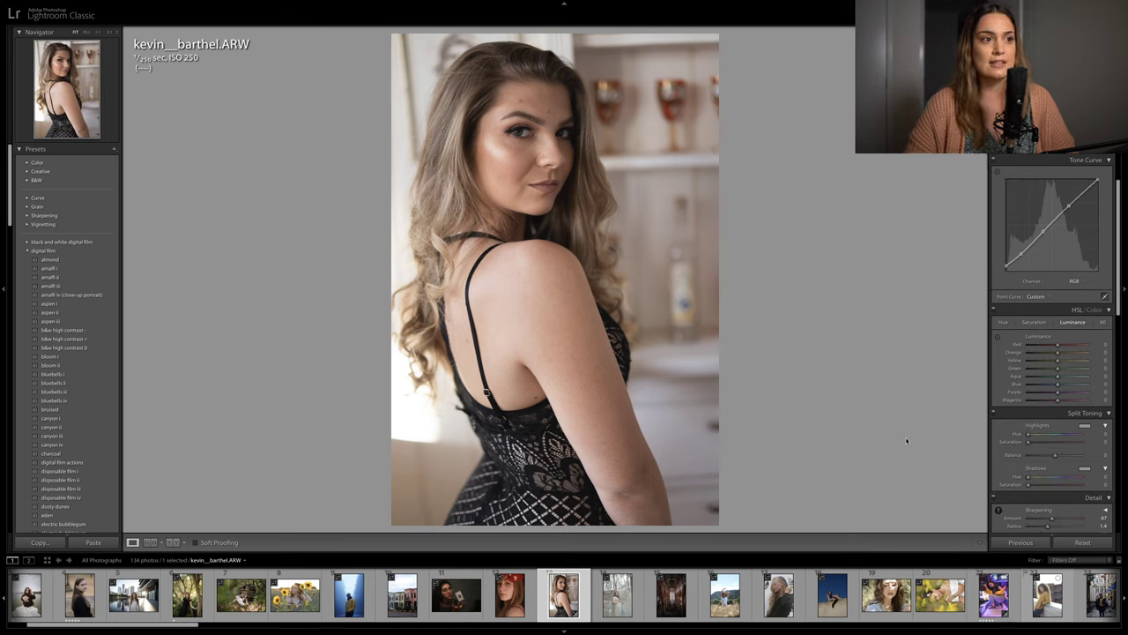
key(backslash)
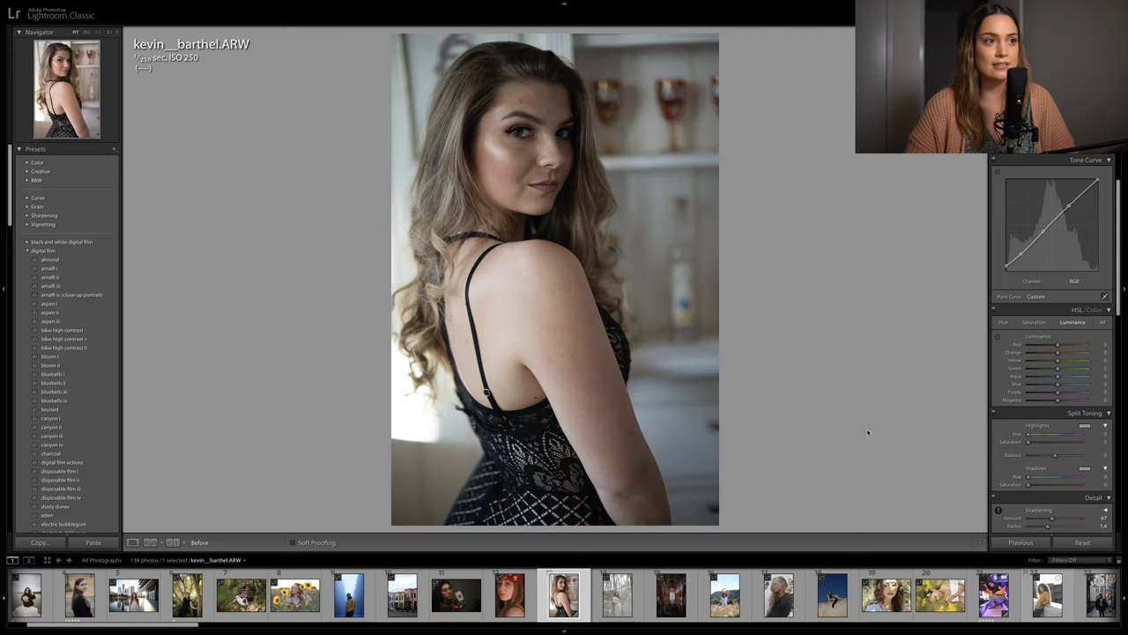
key(backslash)
key(backslash)
key(backslash)
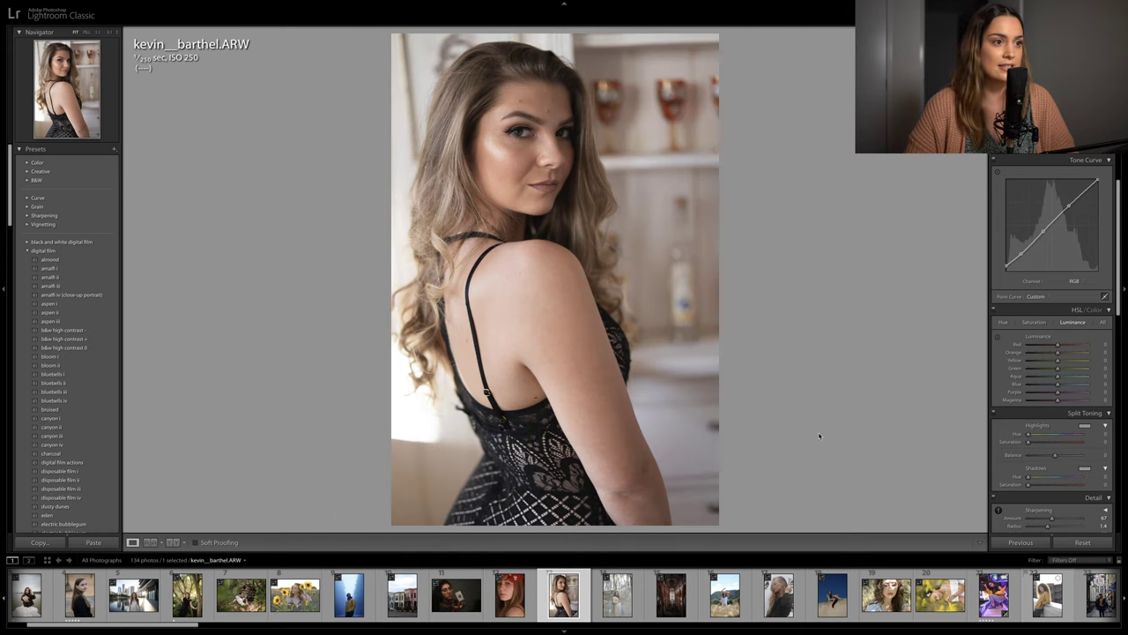
key(backslash)
key(backslash)
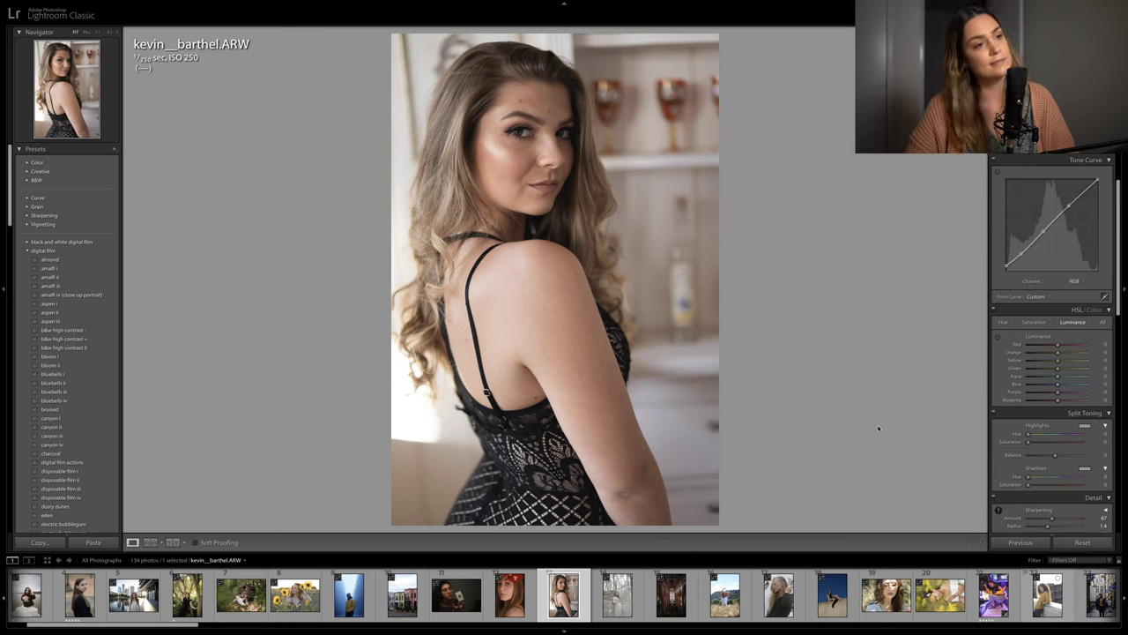
Reopen the existing brush adjustment on the woman's shoulder and set its exposure to −0.70
scroll(1057, 413, down, 1)
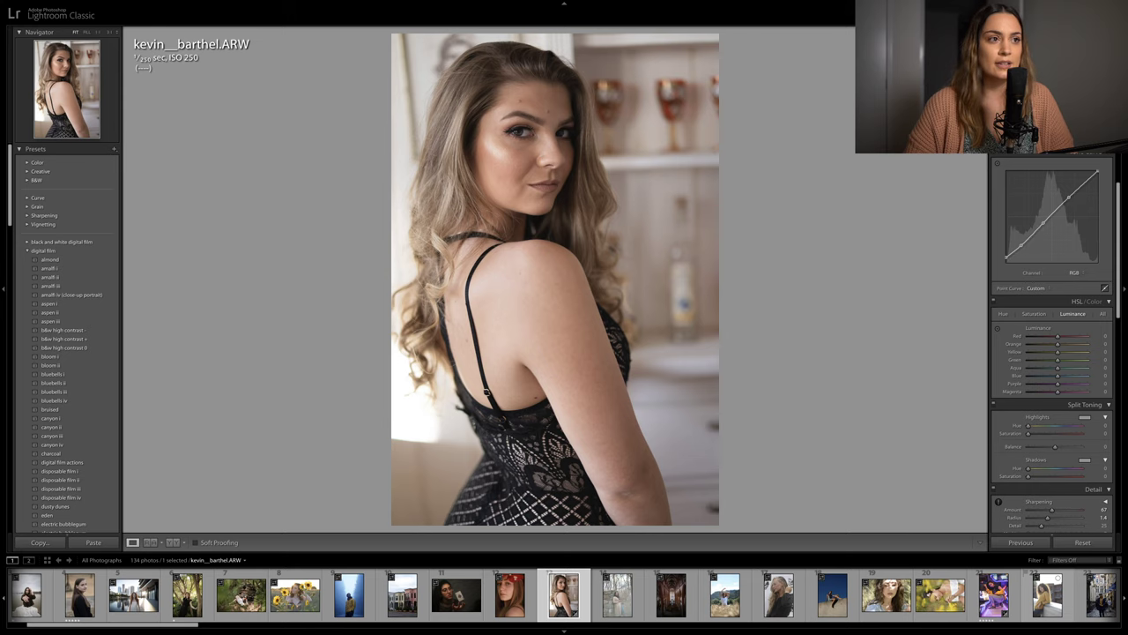
key(k)
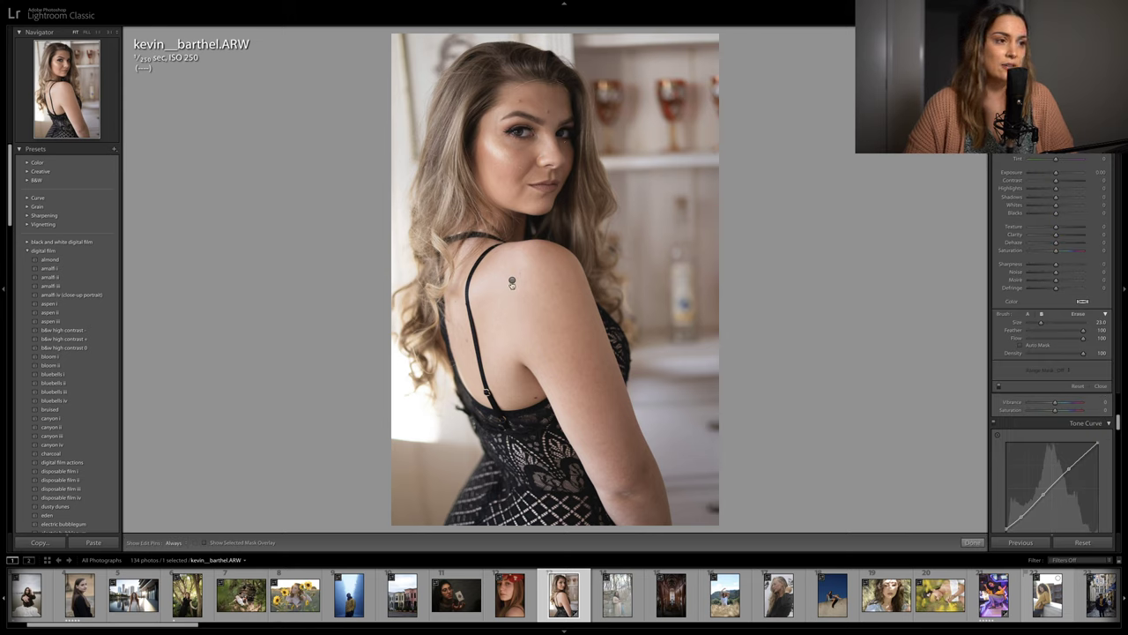
click(511, 282)
click(1067, 175)
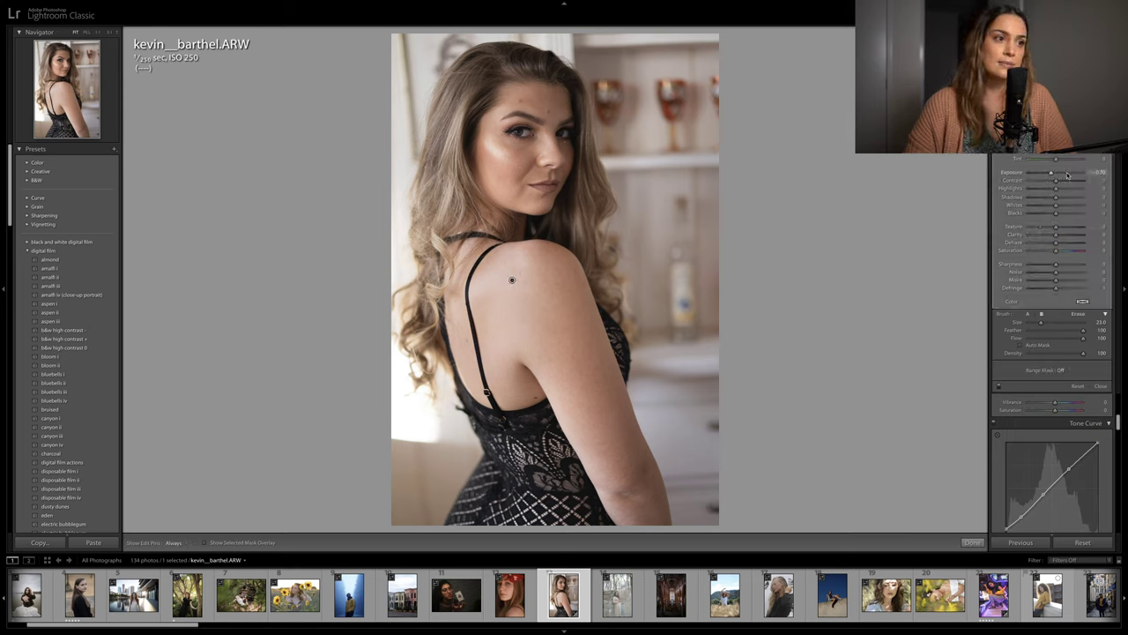
drag(1056, 189, 1051, 172)
Paint a new brush adjustment over the woman's face and adjust its exposure
key(Return)
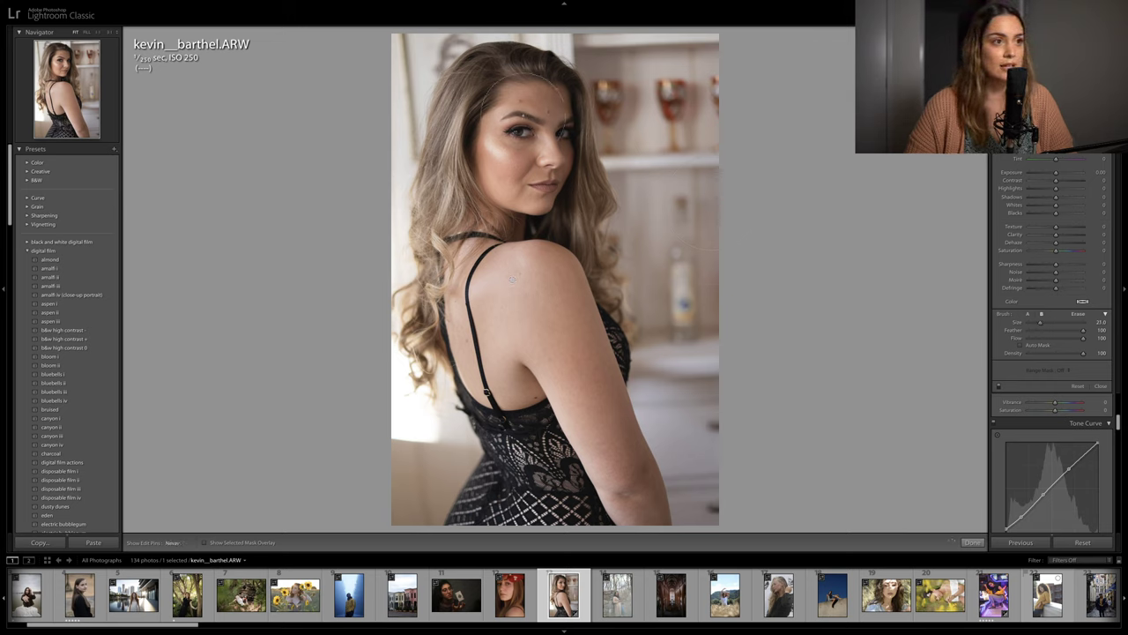
click(549, 129)
drag(1057, 169, 1063, 174)
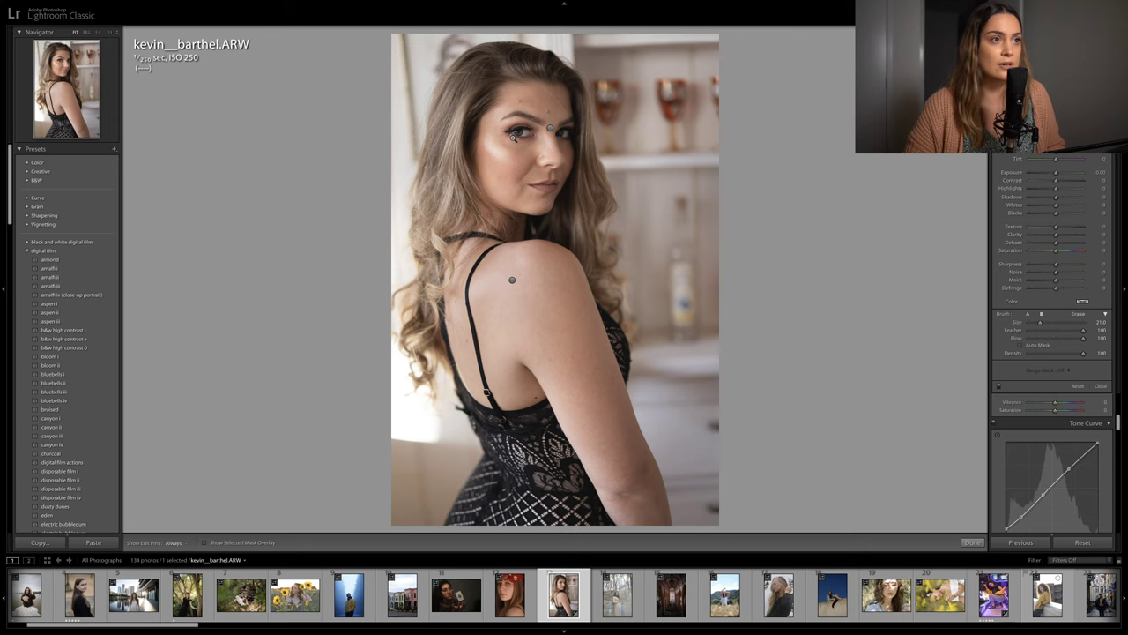
Paint the iris of the woman's eye with a much smaller brush and apply the Iris Enhance preset to it
key(z)
key(bracketleft)
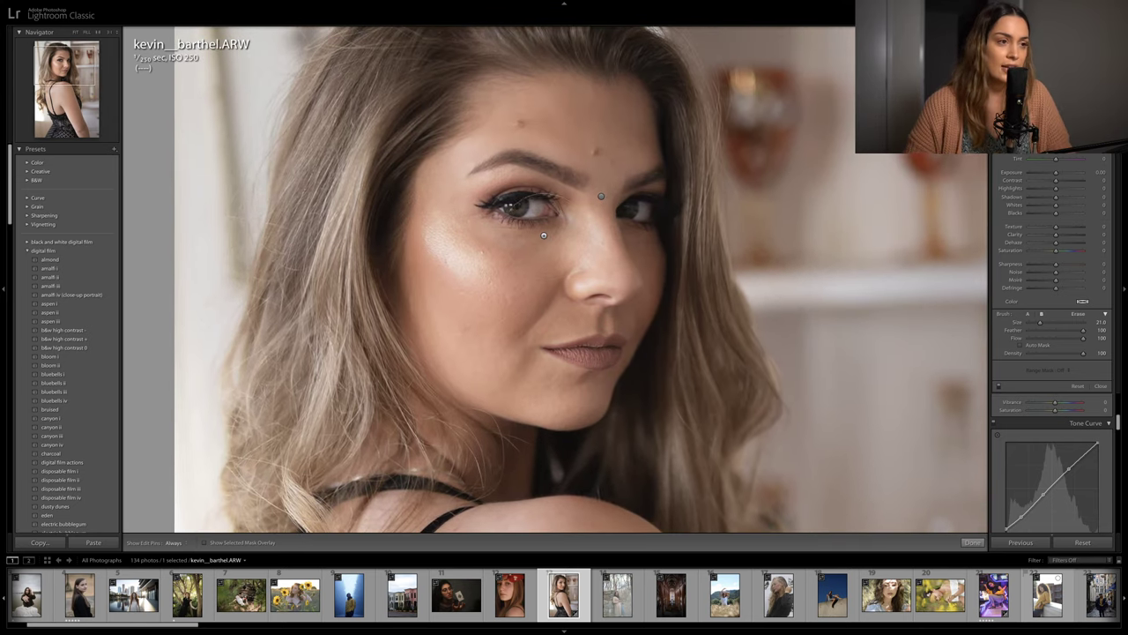
key(bracketleft)
key(bracketleft)
key(bracketleft)
key(bracketleft)
key(bracketleft)
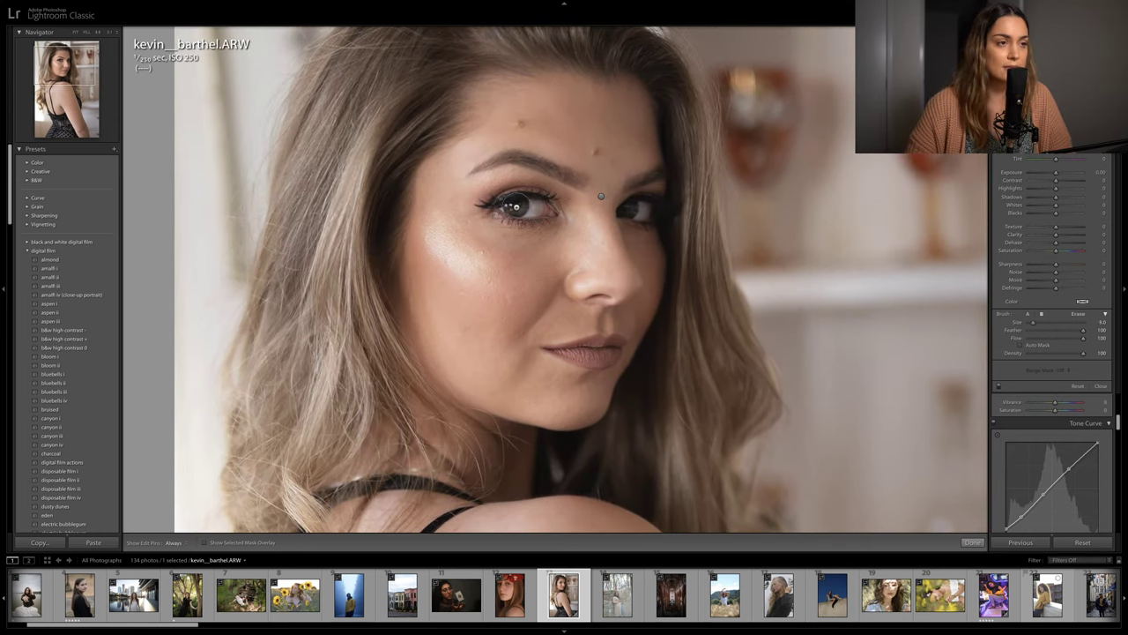
click(513, 206)
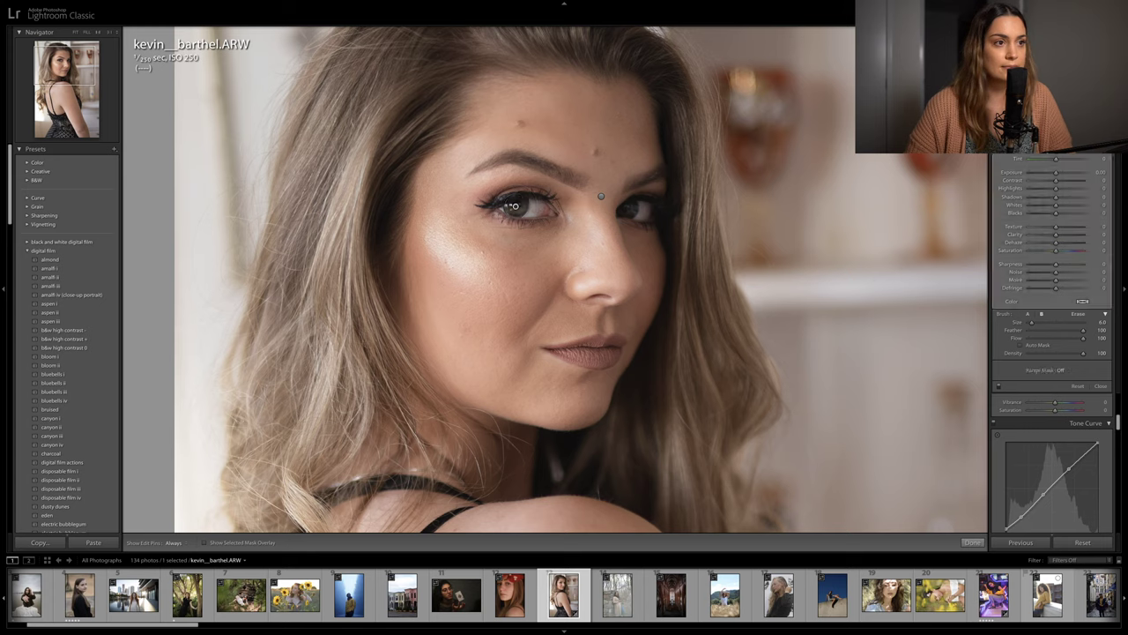
click(1058, 145)
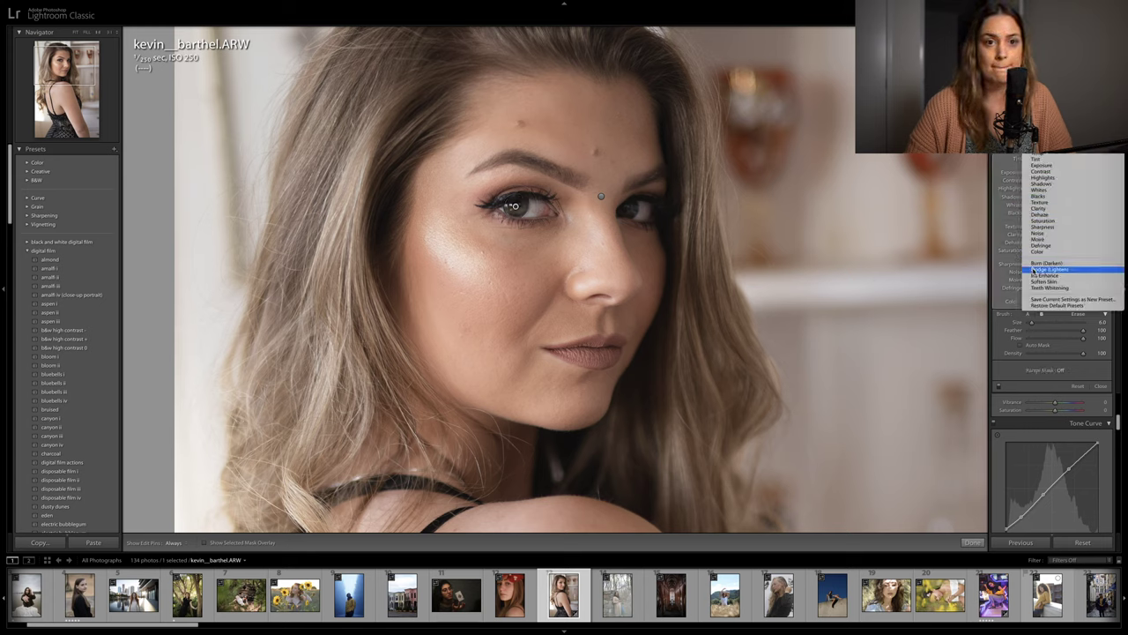
click(1034, 273)
key(k)
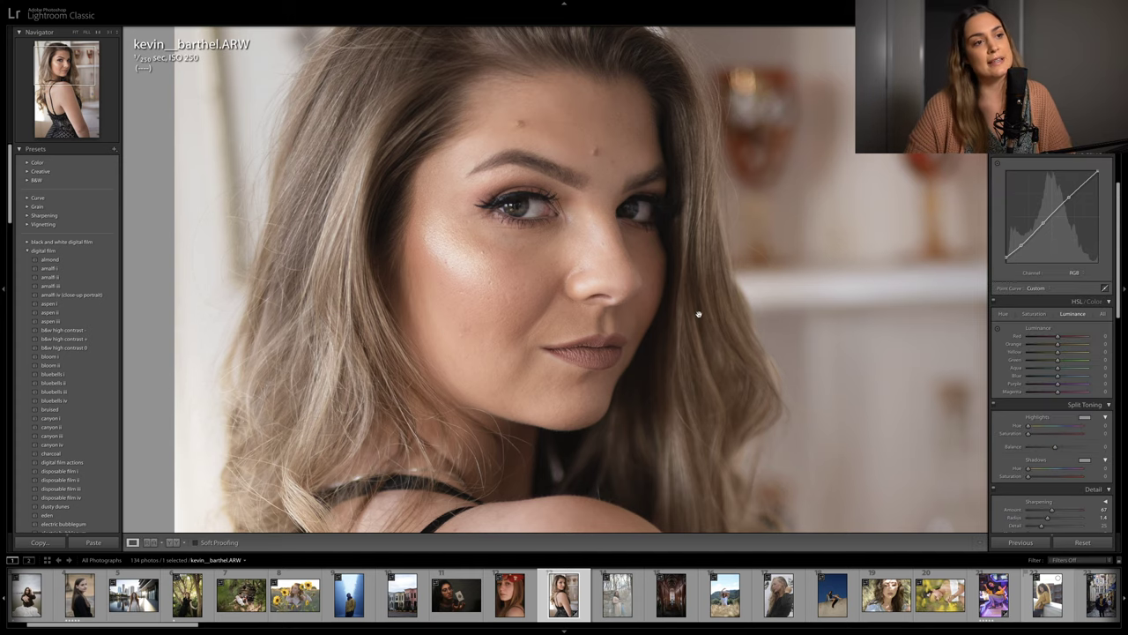
click(757, 328)
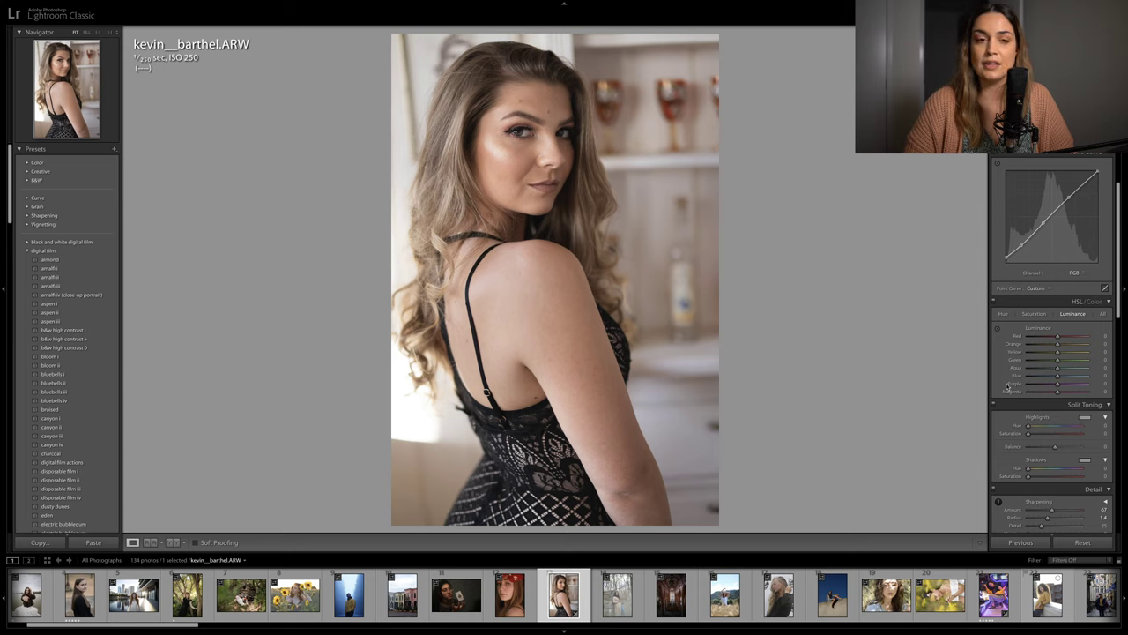
Split-tone the portrait with highlights at hue 206 and saturation 7, and shadows at hue 25 and saturation 9
scroll(1009, 388, down, 1)
mouse_move(1029, 388)
mouse_down()
mouse_move(1060, 383)
mouse_move(1034, 391)
mouse_up()
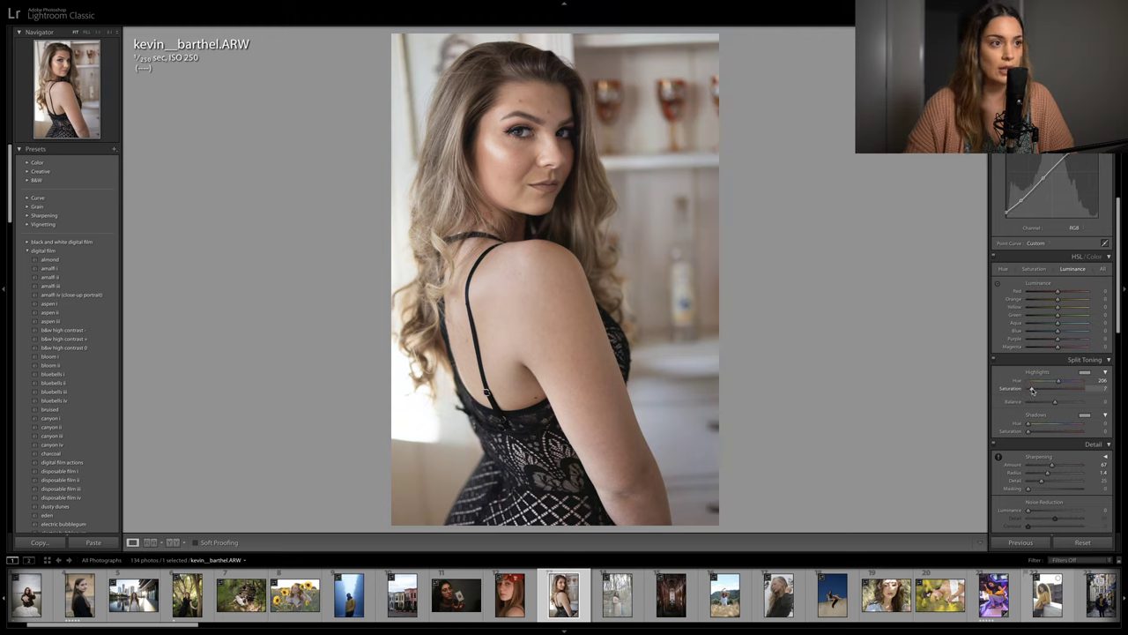
click(1029, 424)
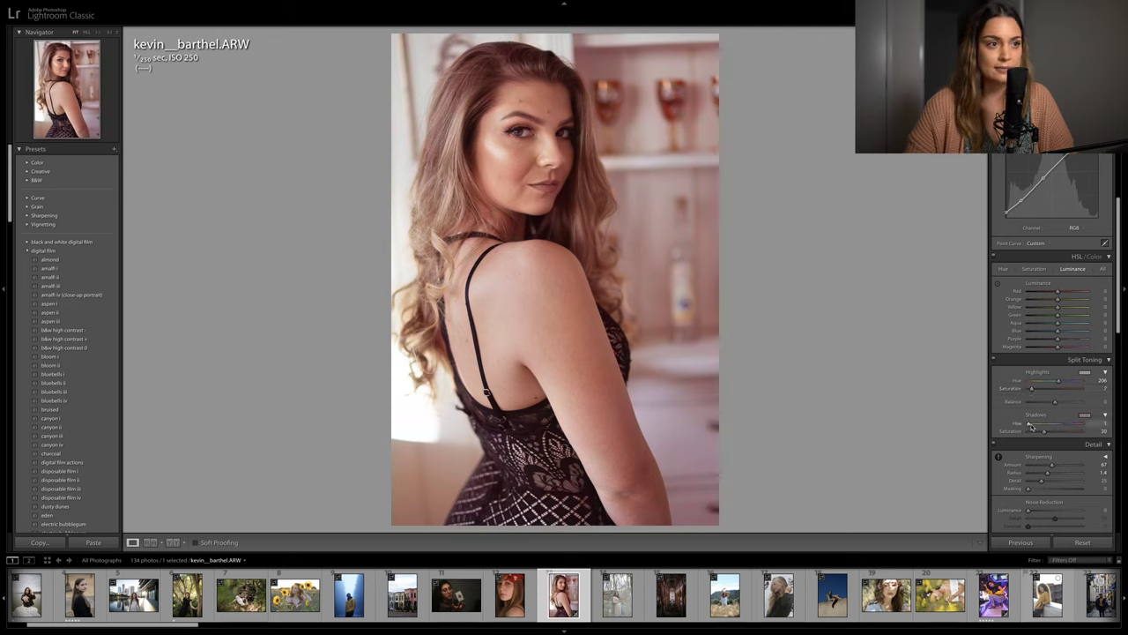
drag(1029, 424, 1034, 433)
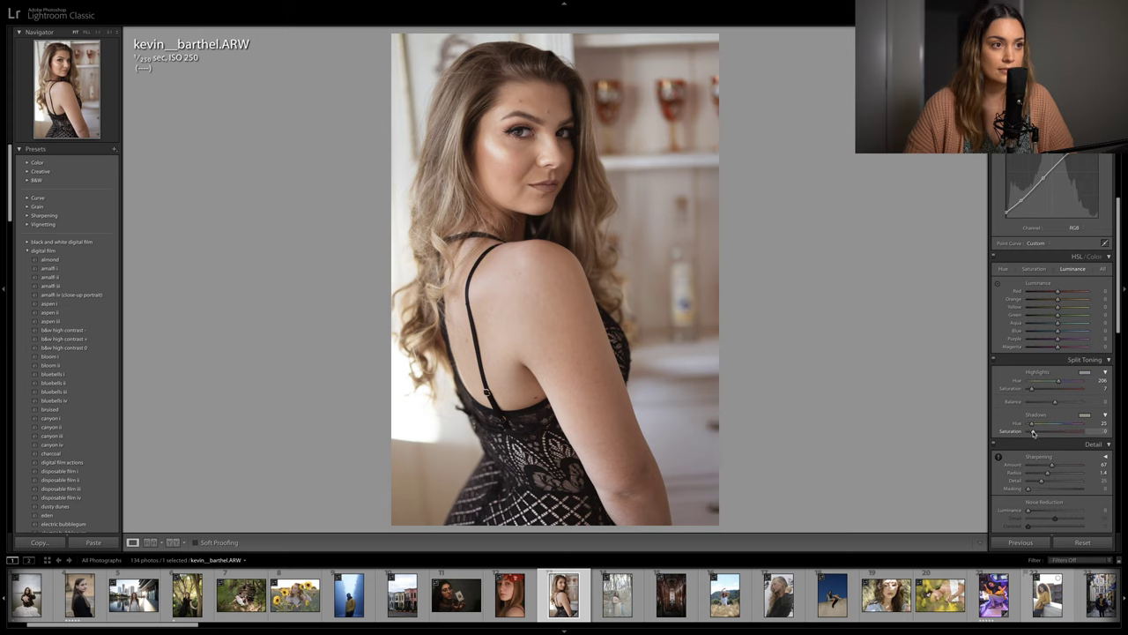
scroll(1057, 414, up, 3)
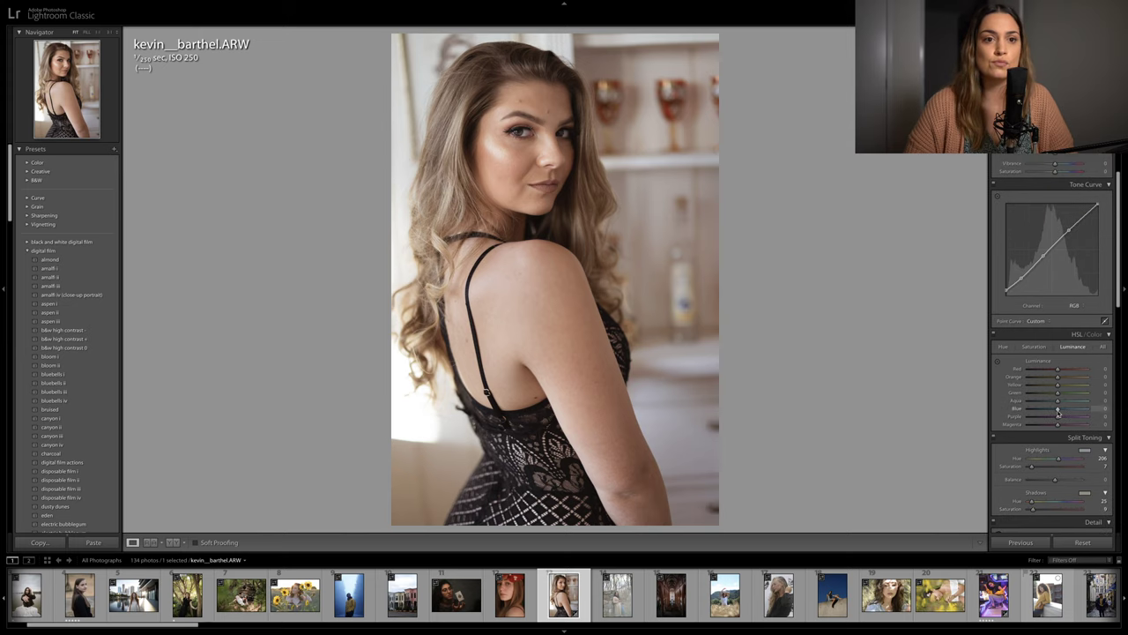
Set the portrait's HSL luminance to −14 for red, +8 for orange and +7 for yellow
click(1034, 348)
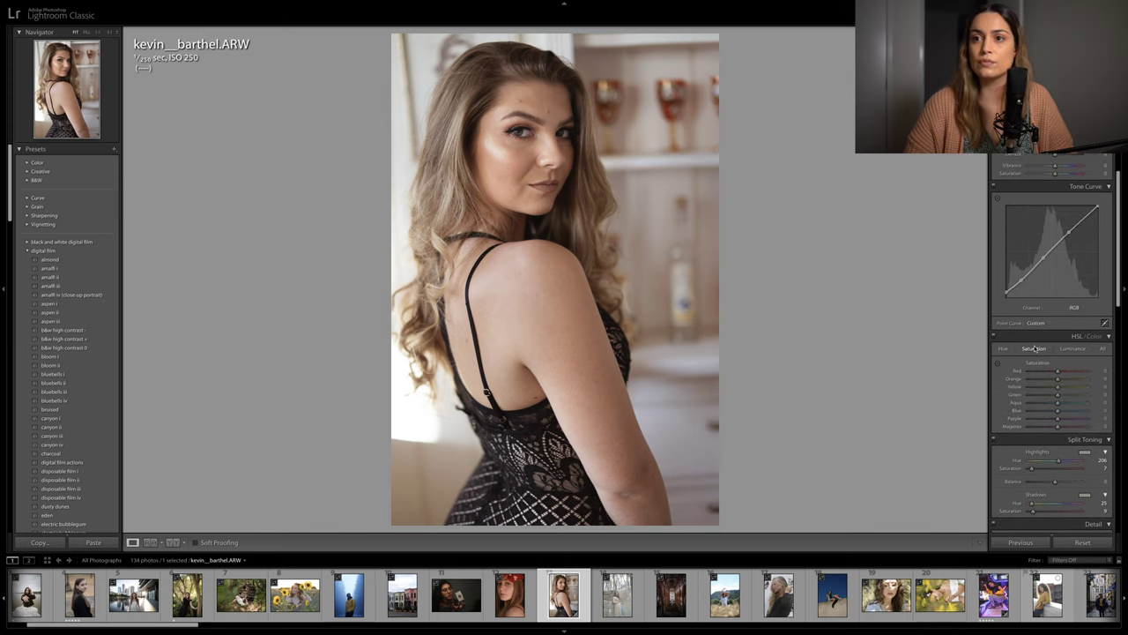
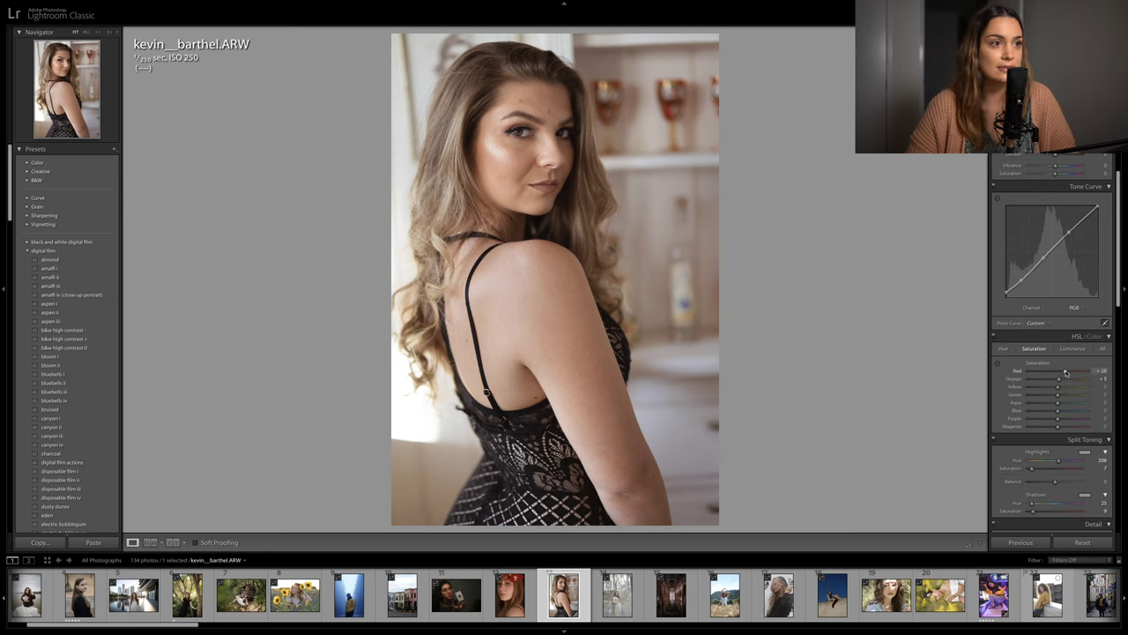
key(ctrl+alt+shift+l)
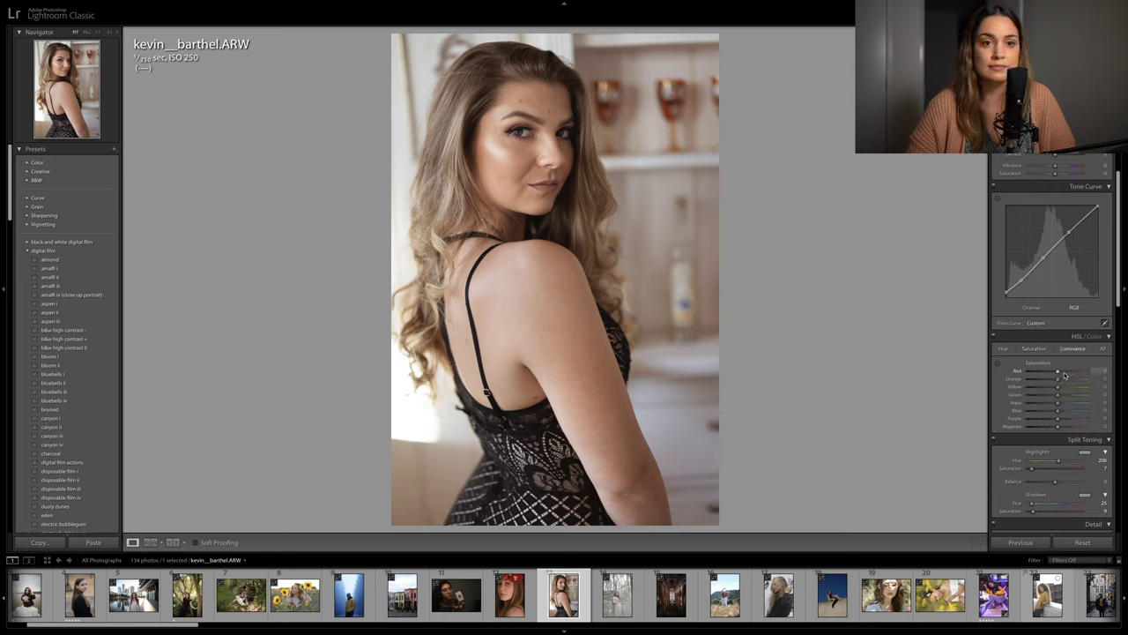
mouse_move(1062, 373)
mouse_down()
mouse_move(1043, 373)
mouse_move(1060, 386)
mouse_up()
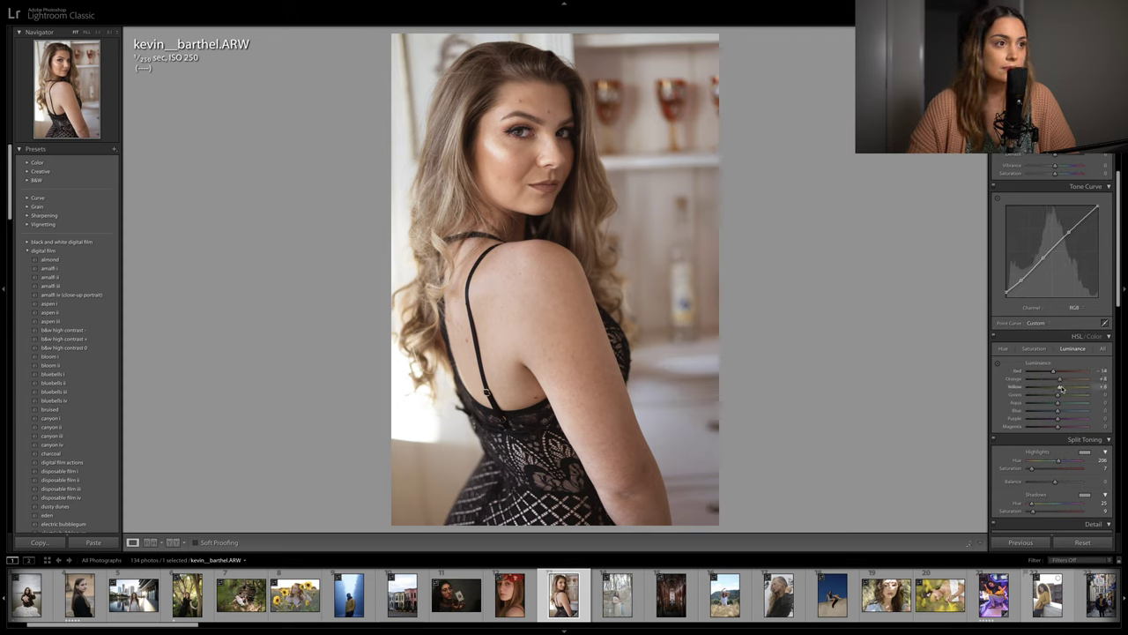
scroll(1055, 362, down, 15)
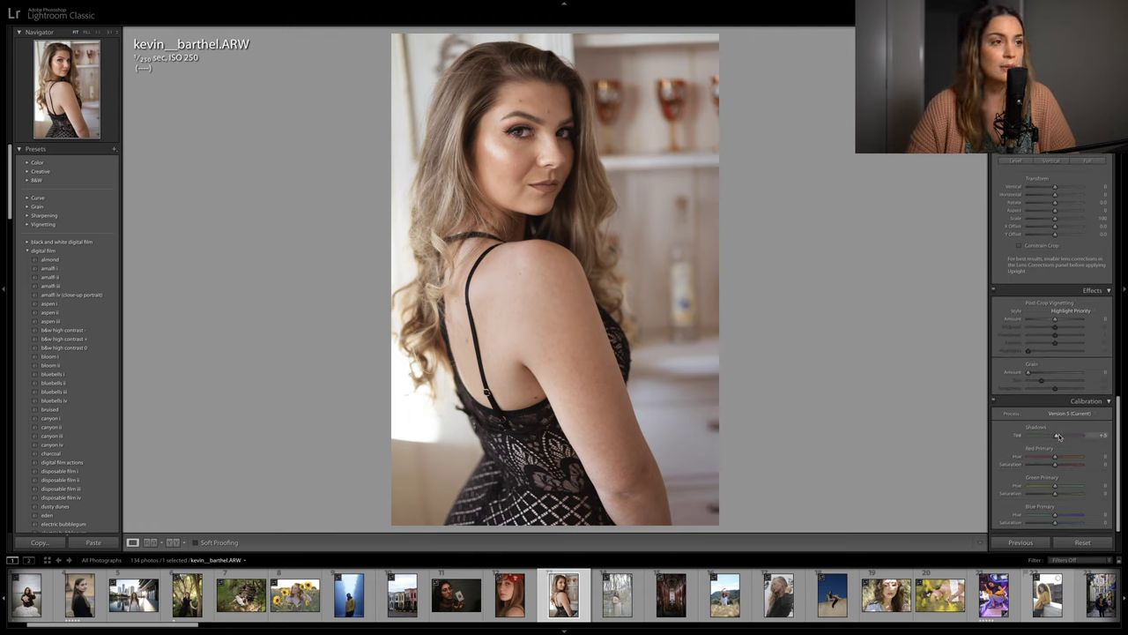
scroll(1058, 436, up, 15)
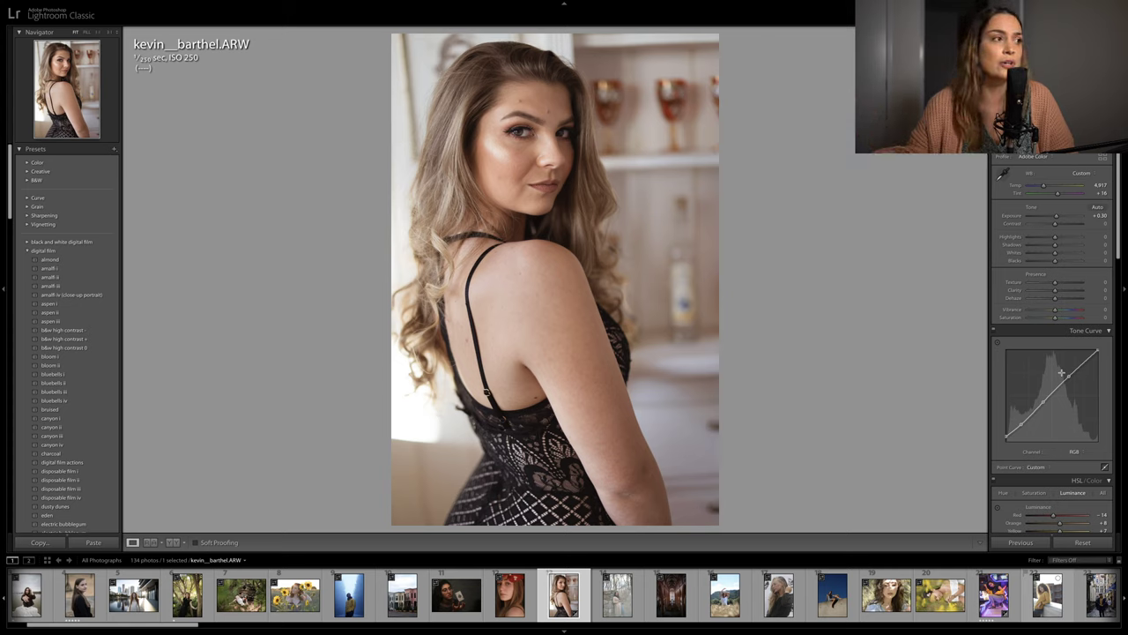
Set the portrait's white balance to temperature 4,767 and tint +11, comparing the edit with the unedited original
key(backslash)
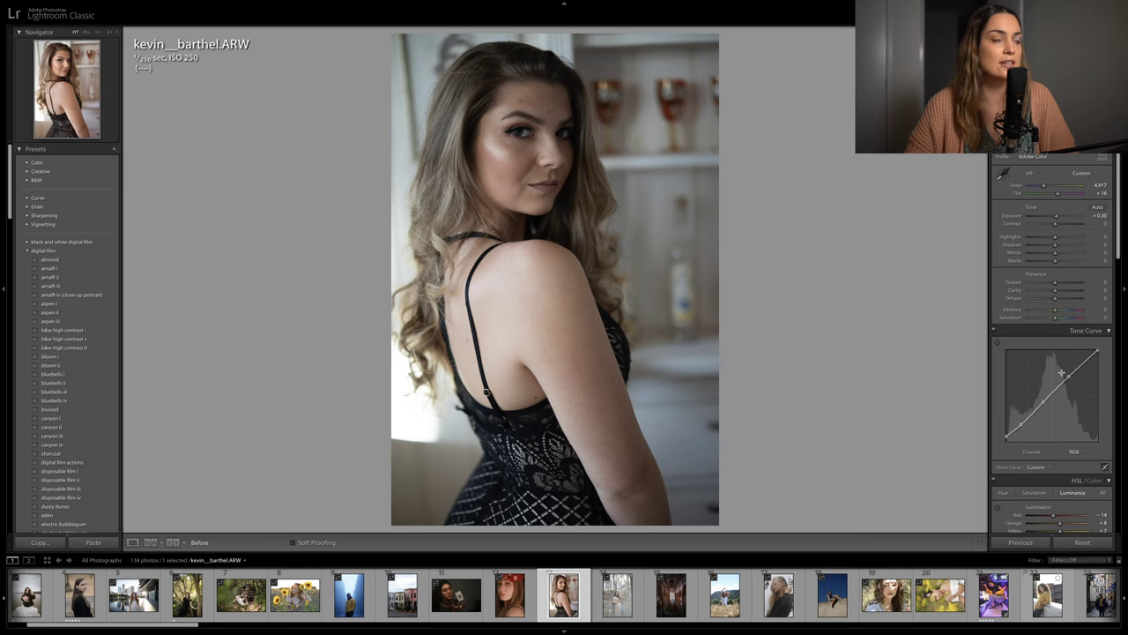
key(backslash)
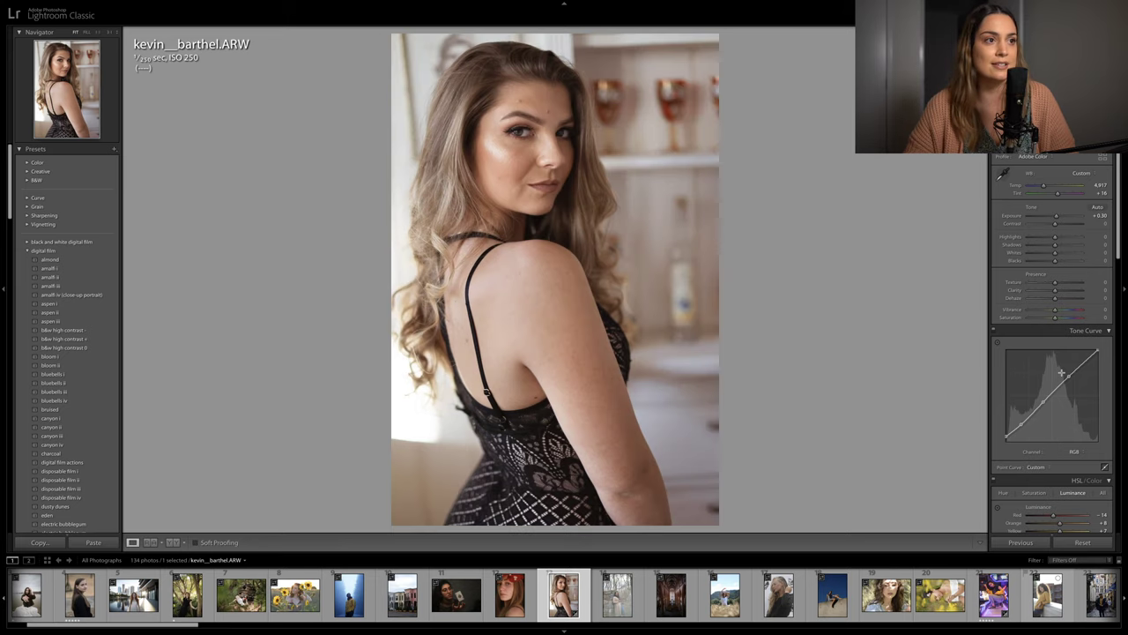
key(ctrl+z)
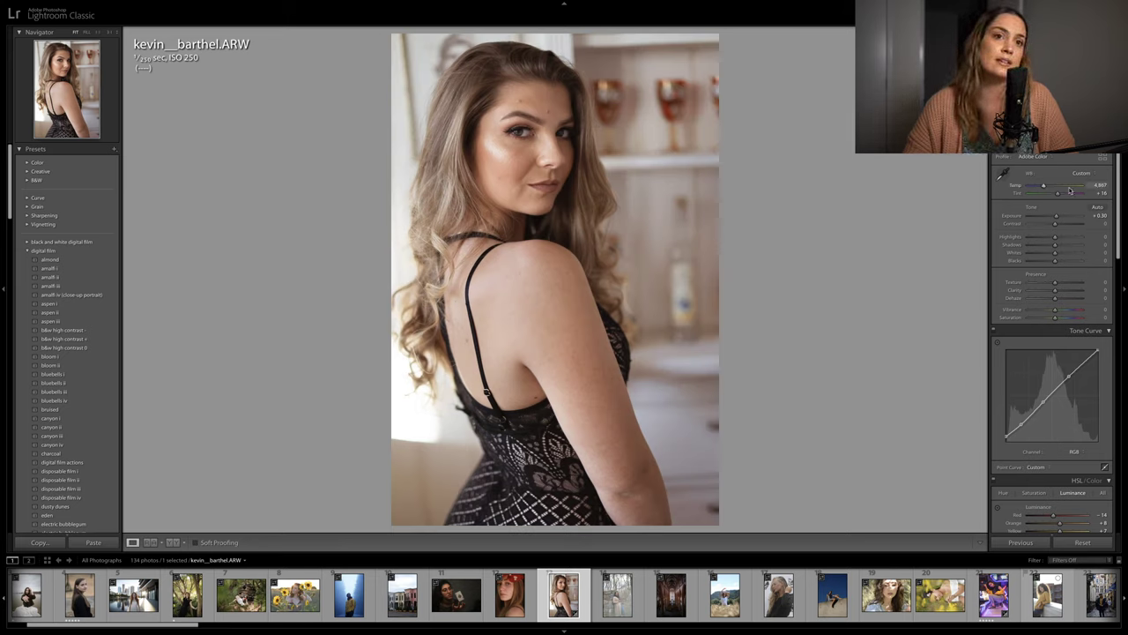
key(ctrl+z)
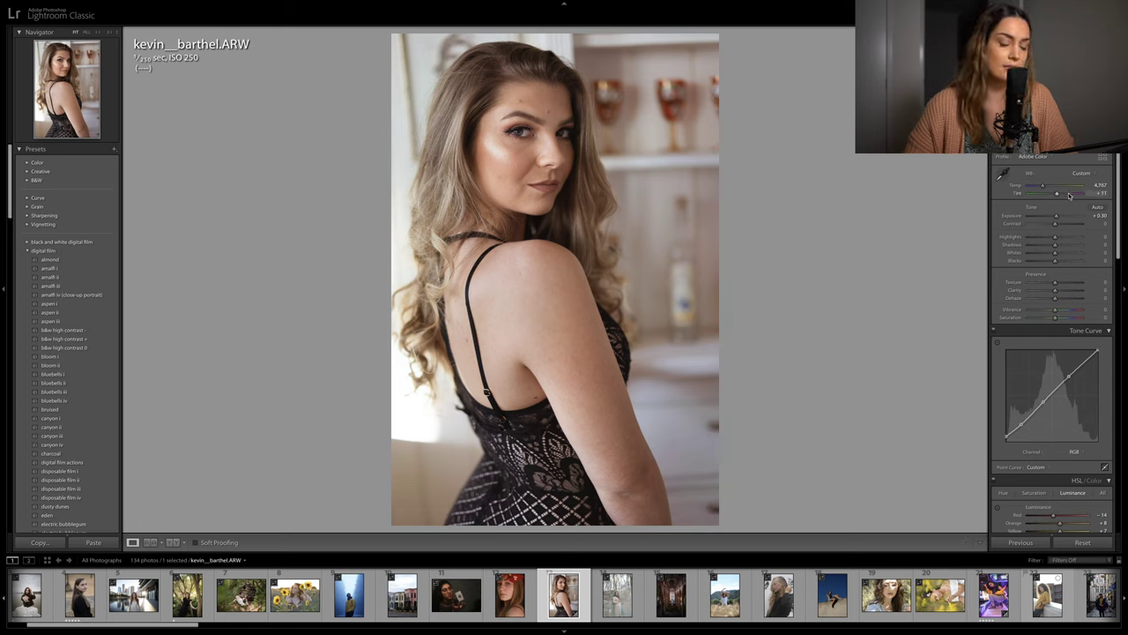
key(ctrl+z)
key(ctrl+shift+z)
key(ctrl+shift+z)
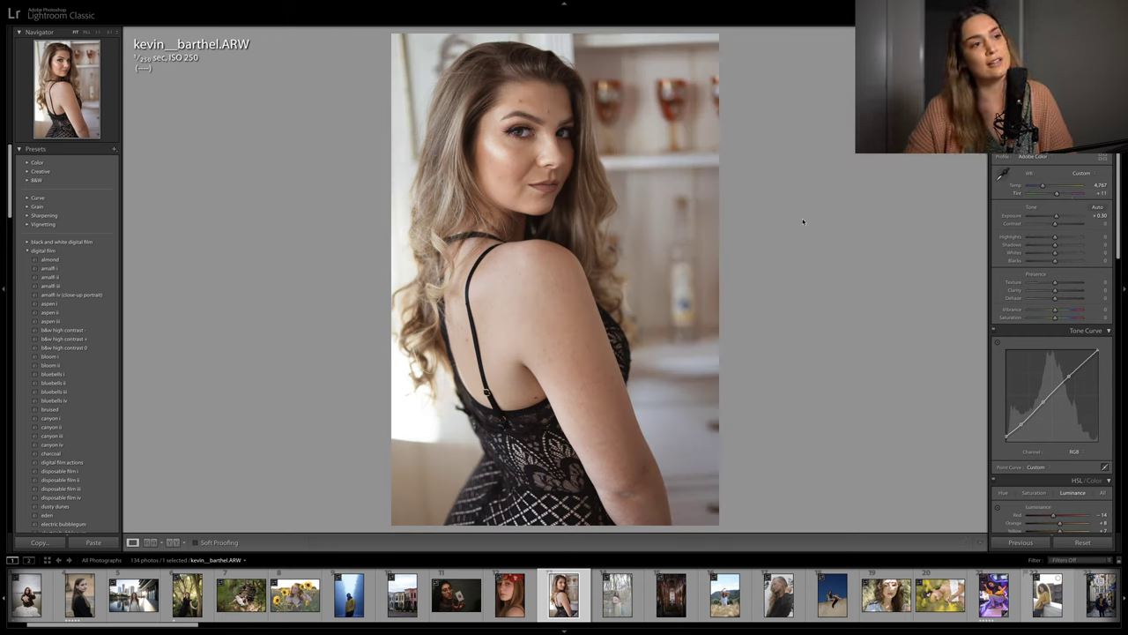
key(backslash)
key(backslash)
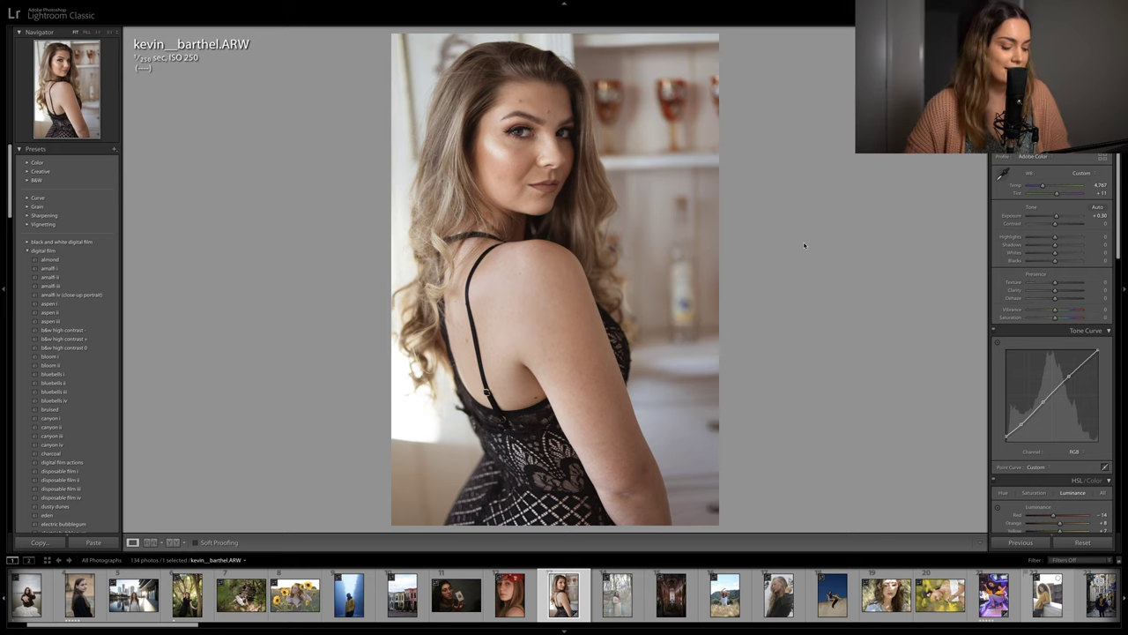
Return to the catalog grid and open the photo of the man walking past the Lyle & Scott shop for developing
key(g)
key(j)
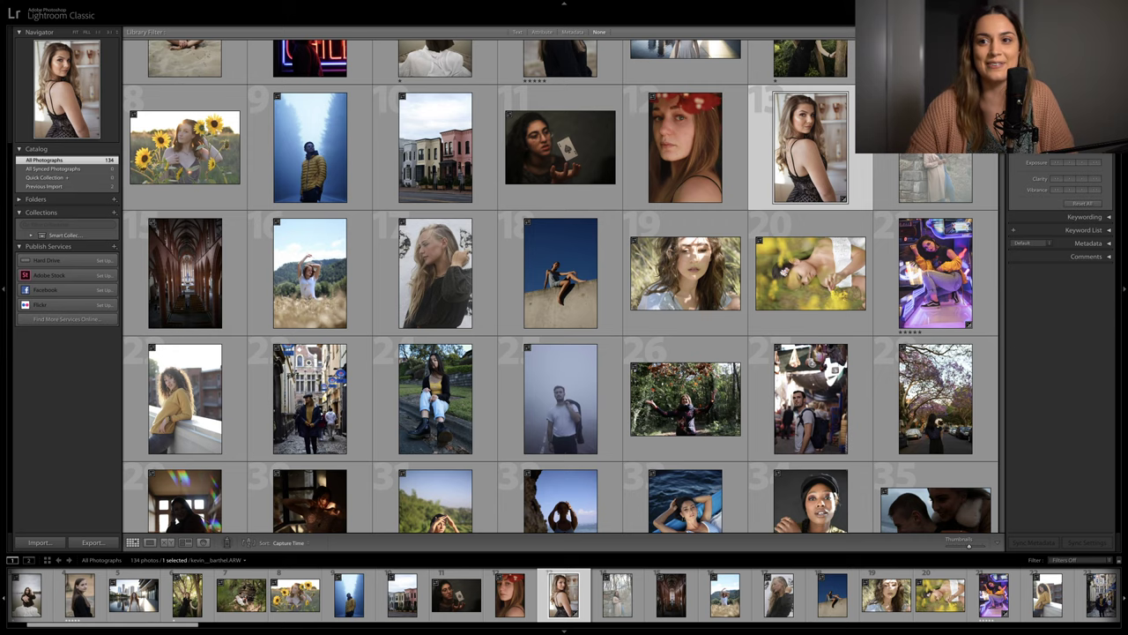
key(j)
scroll(1001, 232, down, 5)
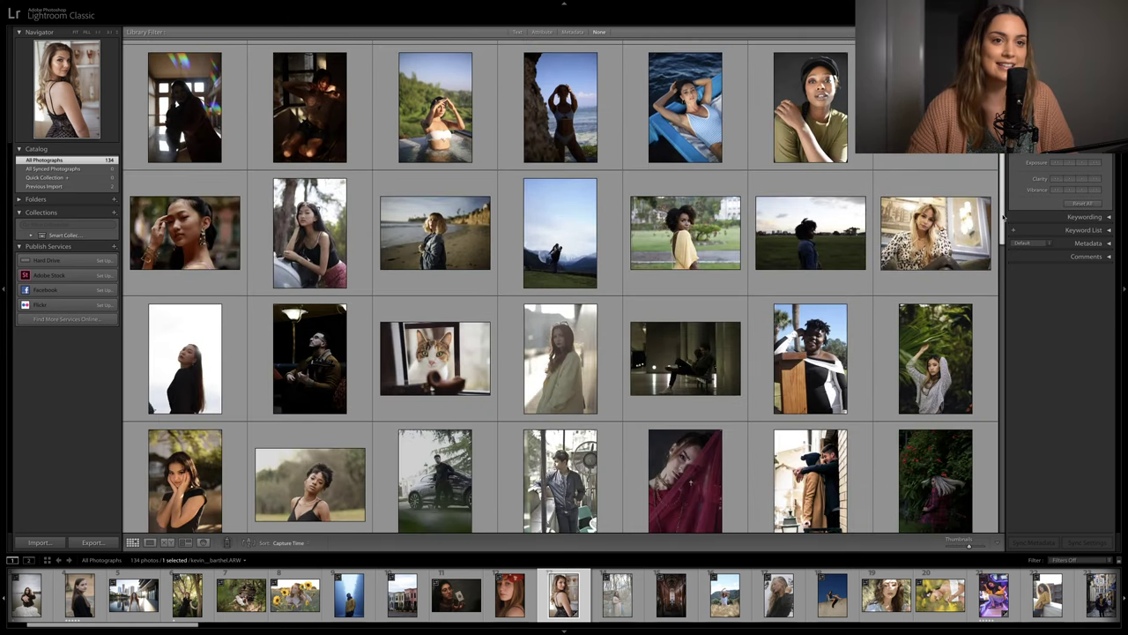
drag(1001, 232, 1001, 331)
scroll(728, 338, down, 3)
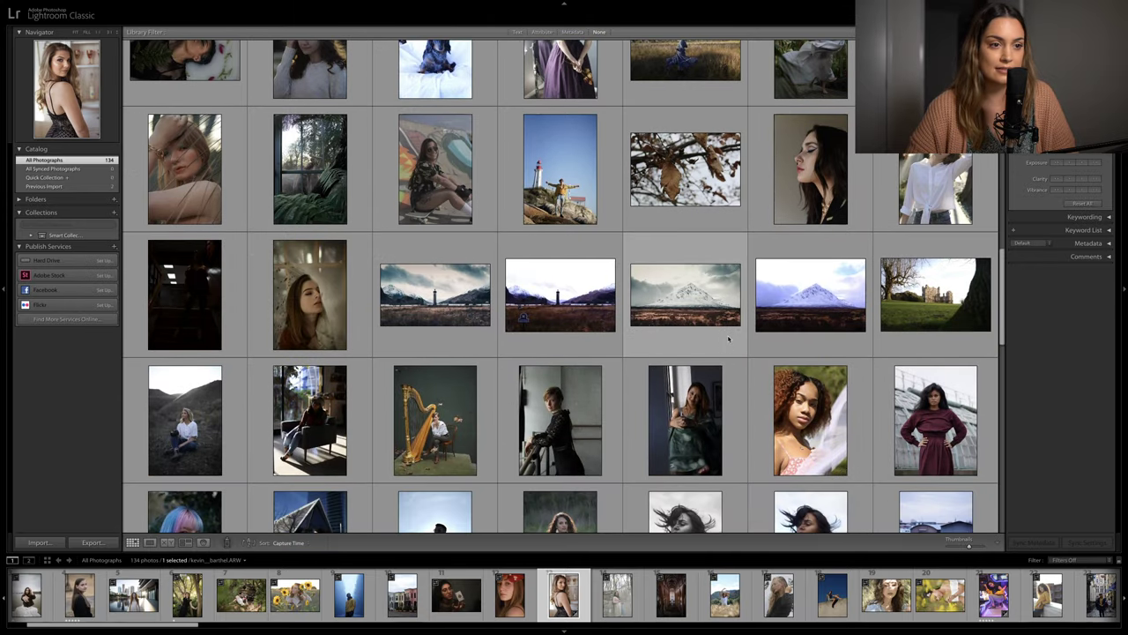
scroll(728, 338, down, 4)
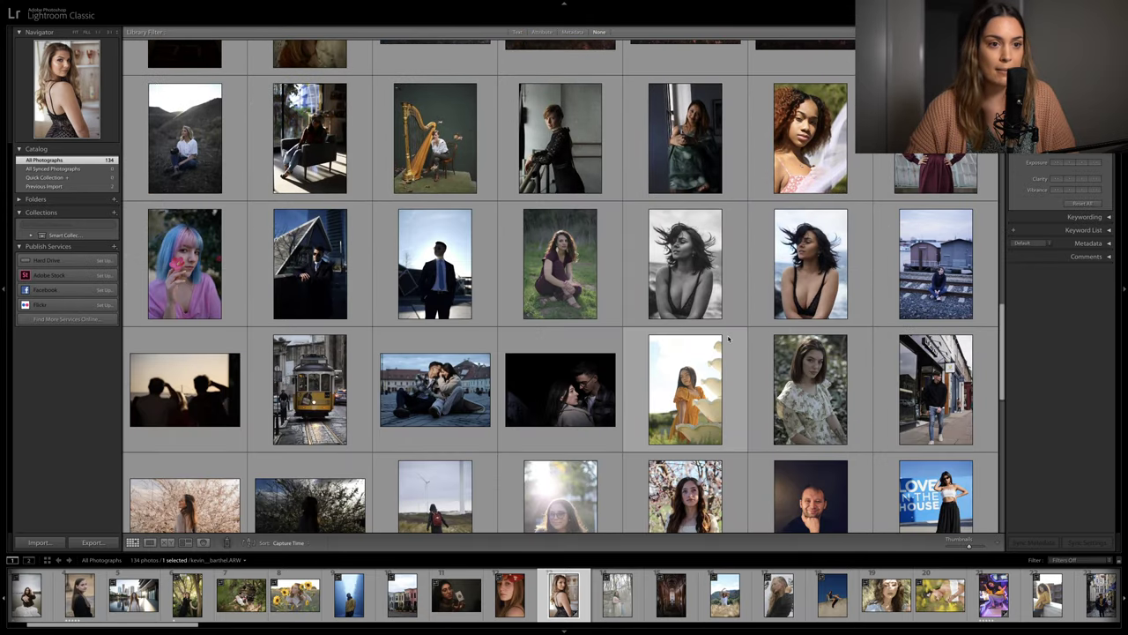
scroll(728, 337, down, 2)
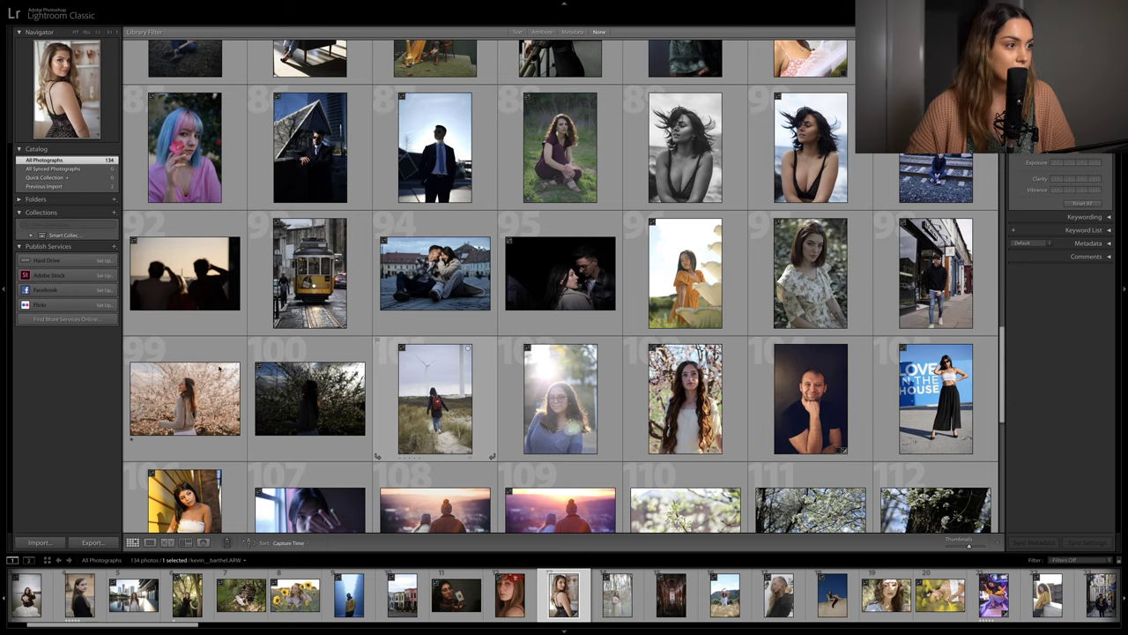
click(939, 267)
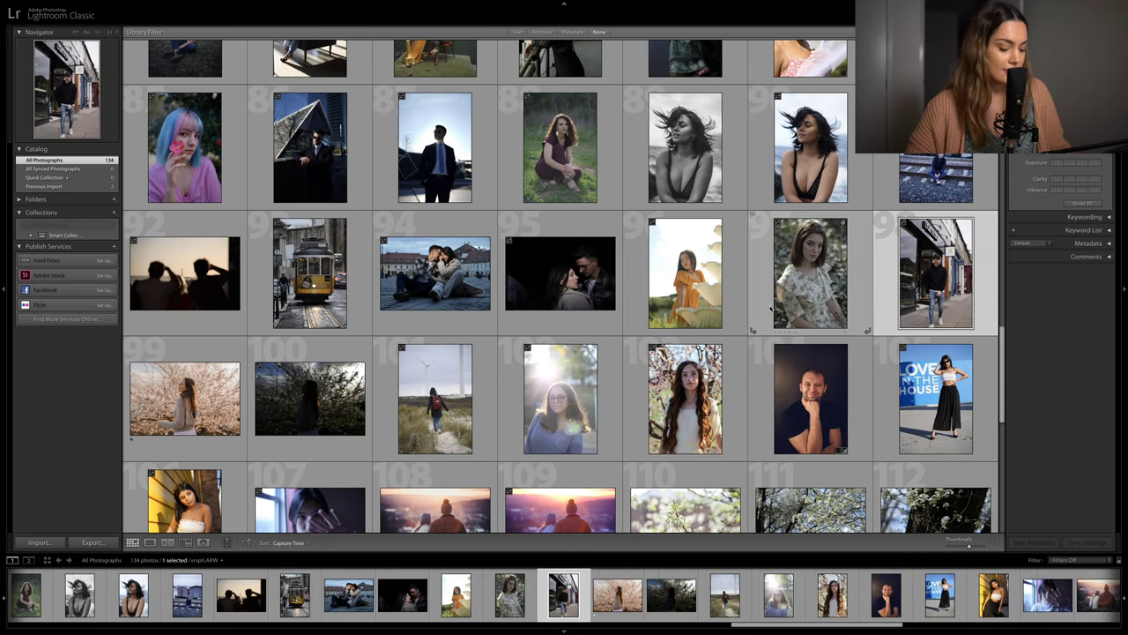
key(d)
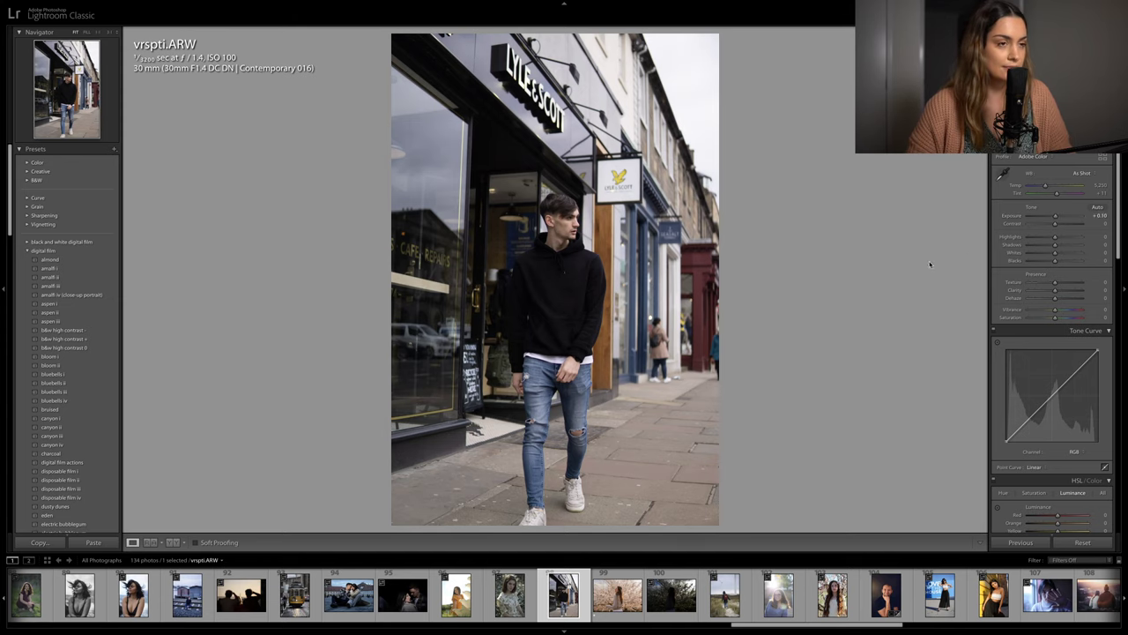
Straighten the street photo by rotating its crop by about 0.80 degrees
key(r)
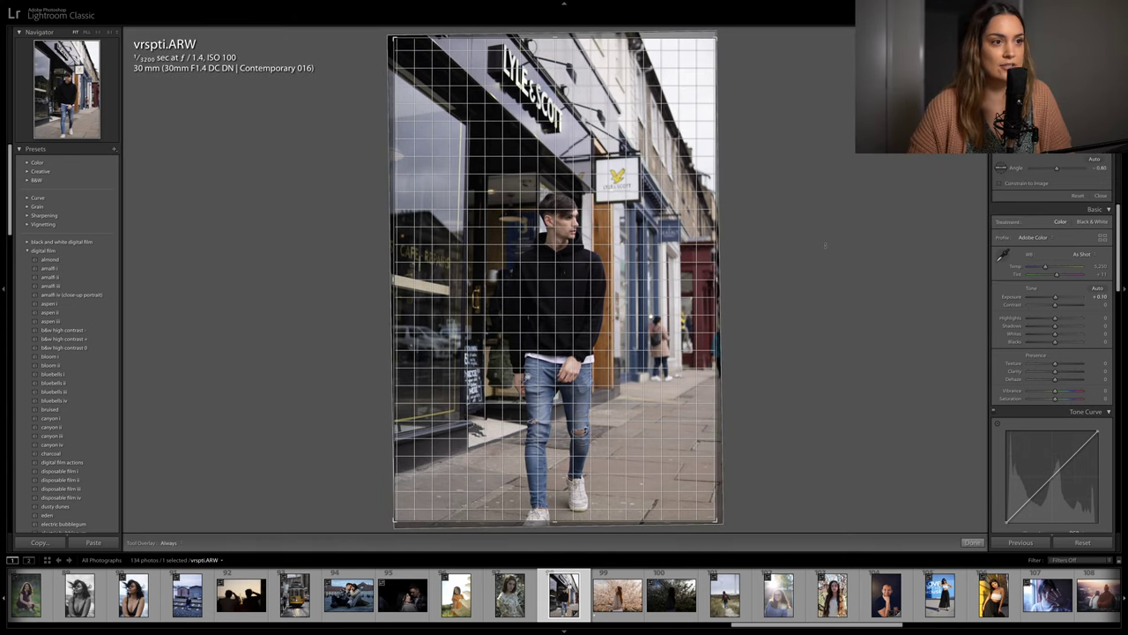
key(r)
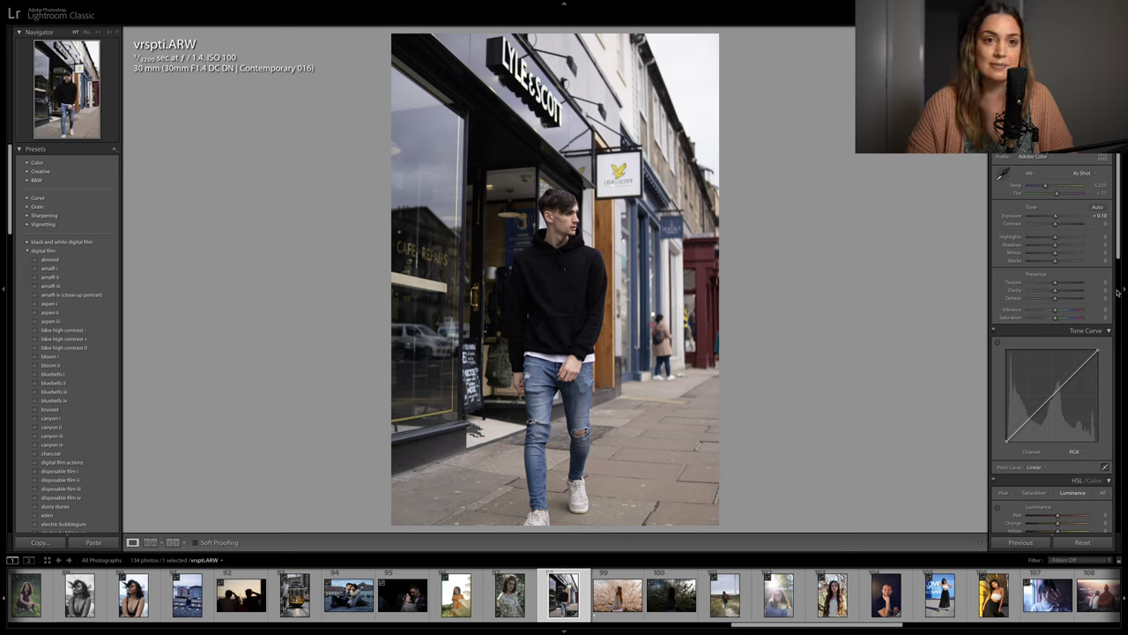
Set the street photo's highlights to −57, shadows to +57, contrast to +20 and exposure to +0.05
drag(1118, 220, 1118, 231)
scroll(1118, 231, up, 2)
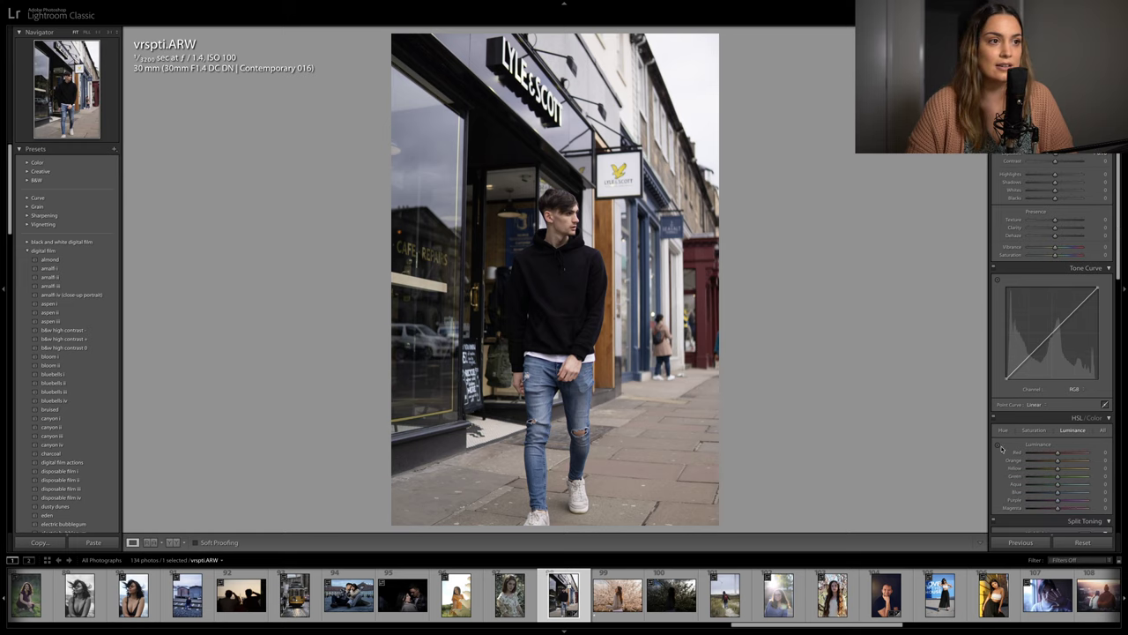
drag(1046, 213, 1070, 221)
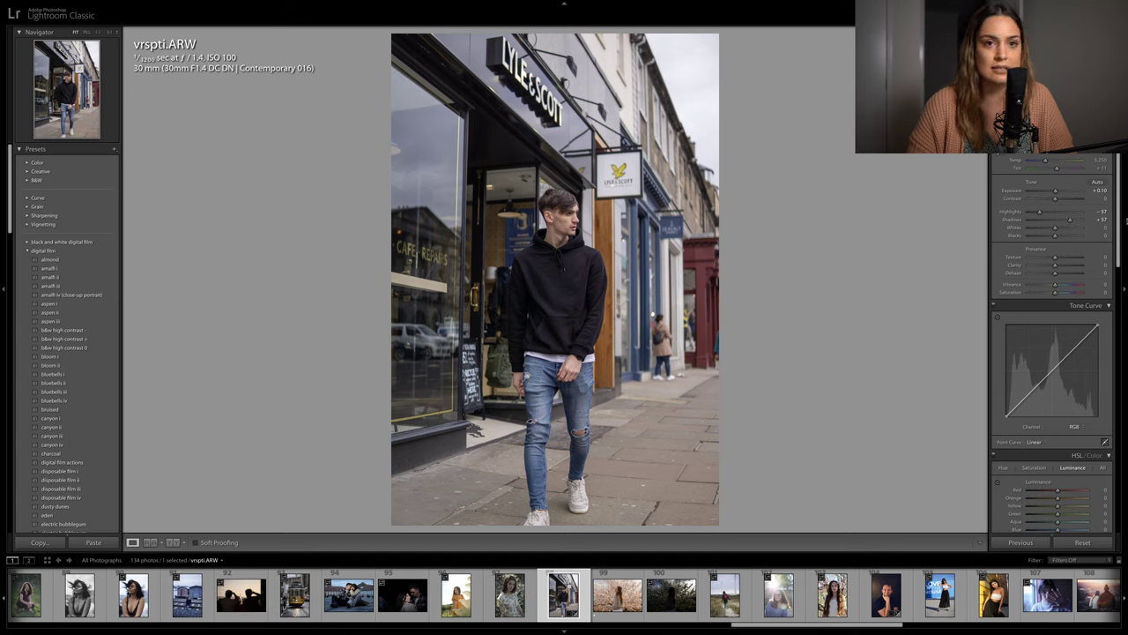
drag(1055, 199, 1064, 201)
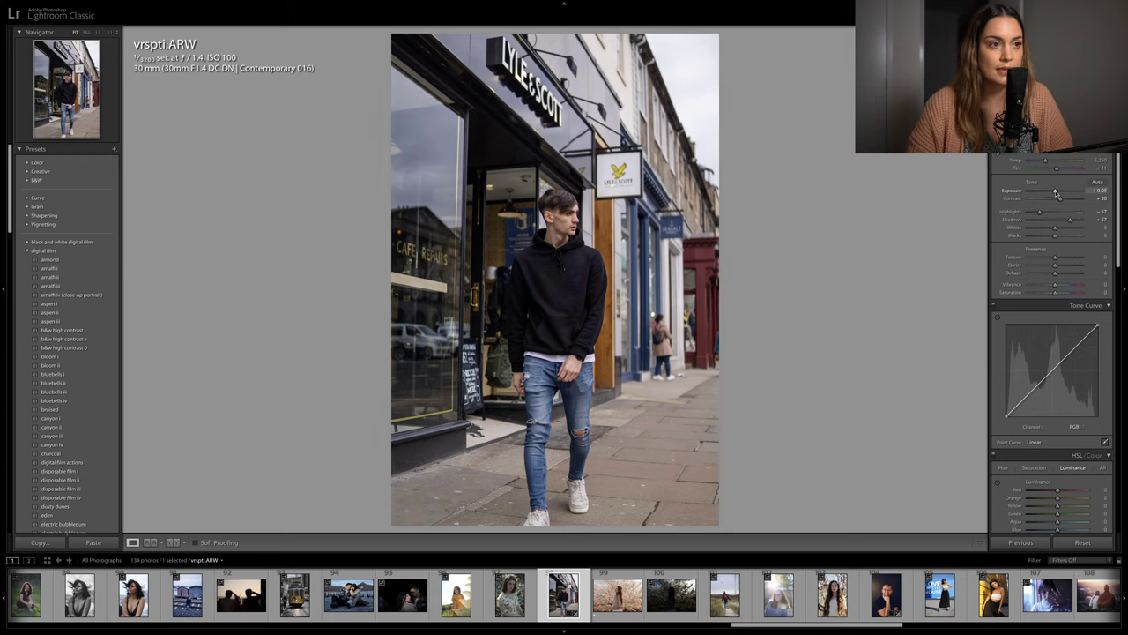
drag(1057, 193, 1058, 193)
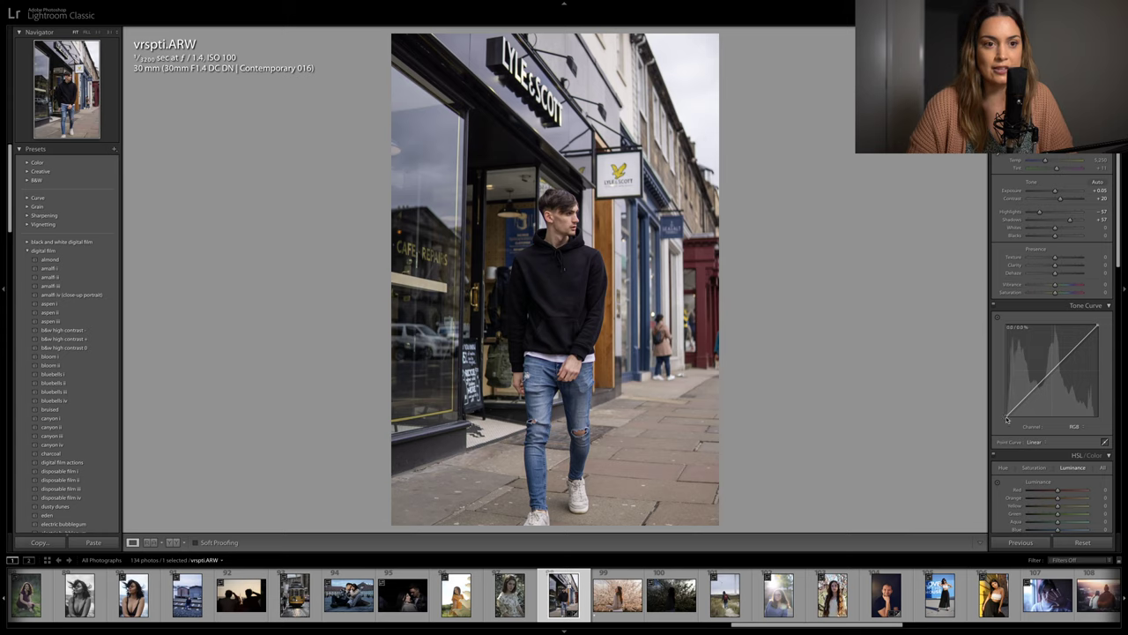
Shape the RGB tone curve with a lifted black point, darker shadows and brighter midtones, and set the Shadows adjustment to +47
mouse_move(1007, 419)
mouse_down()
mouse_move(1000, 409)
mouse_move(1021, 404)
mouse_up()
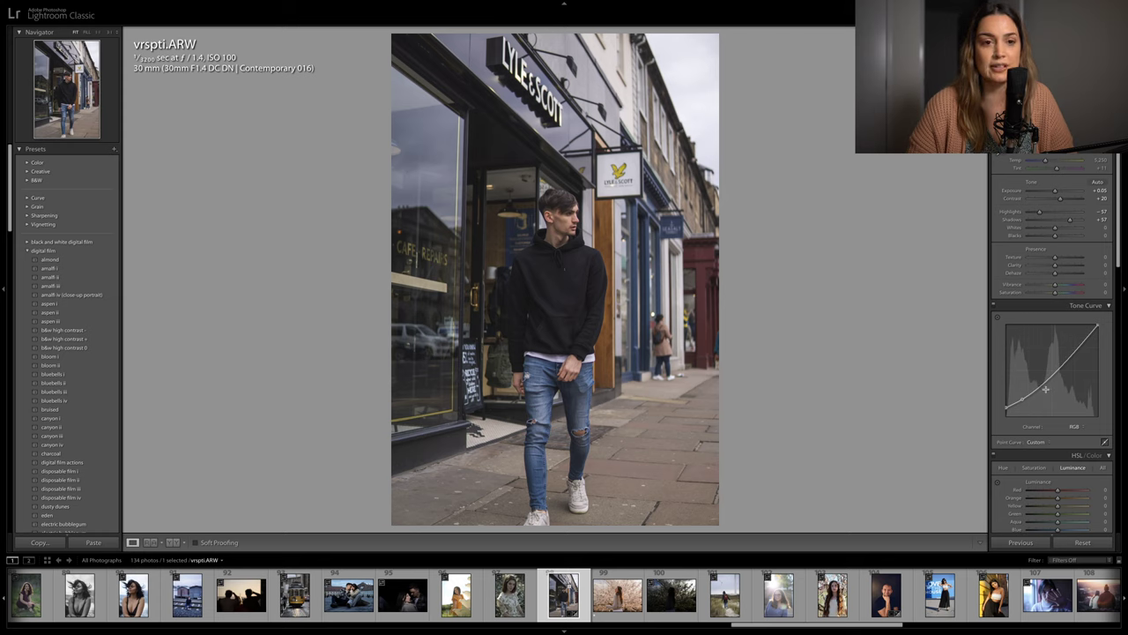
drag(1047, 379, 1045, 373)
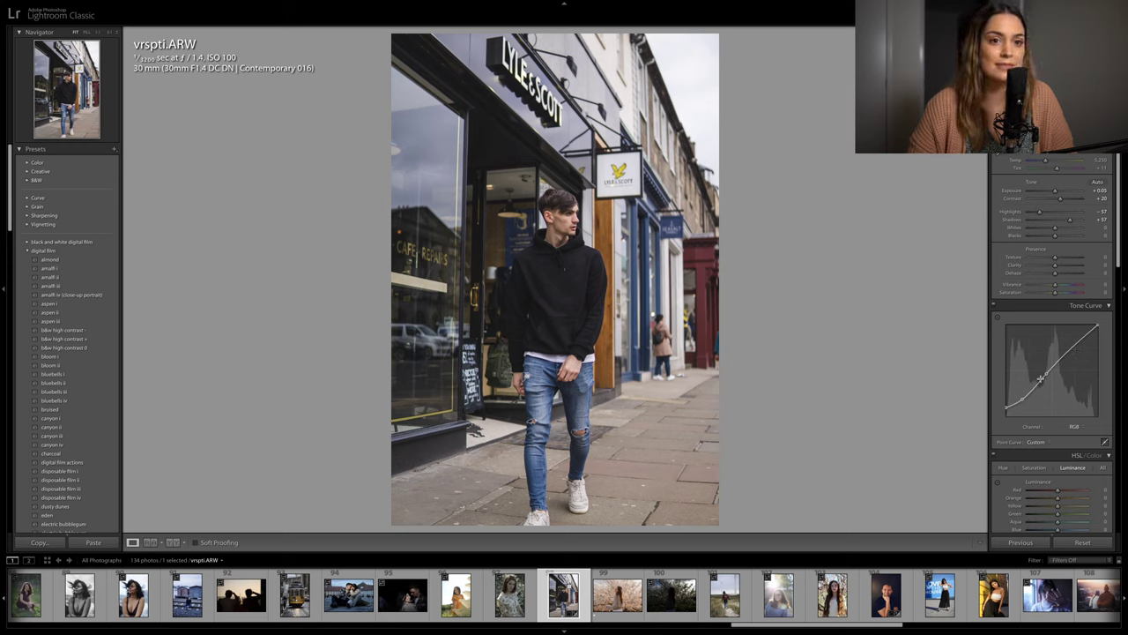
mouse_move(1045, 374)
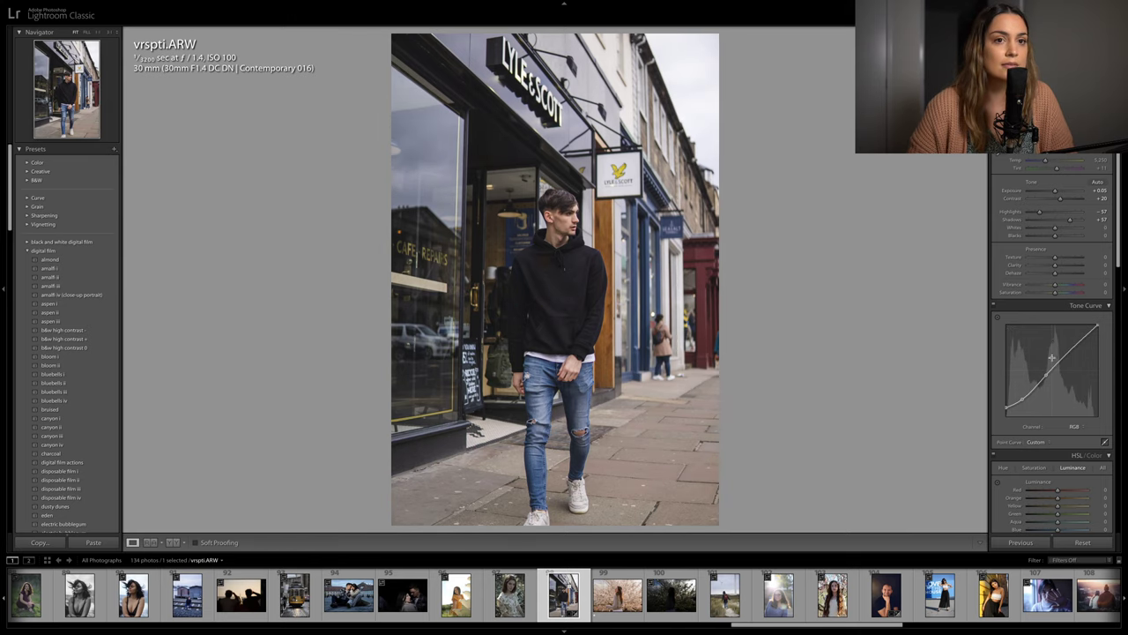
drag(1065, 221, 1068, 222)
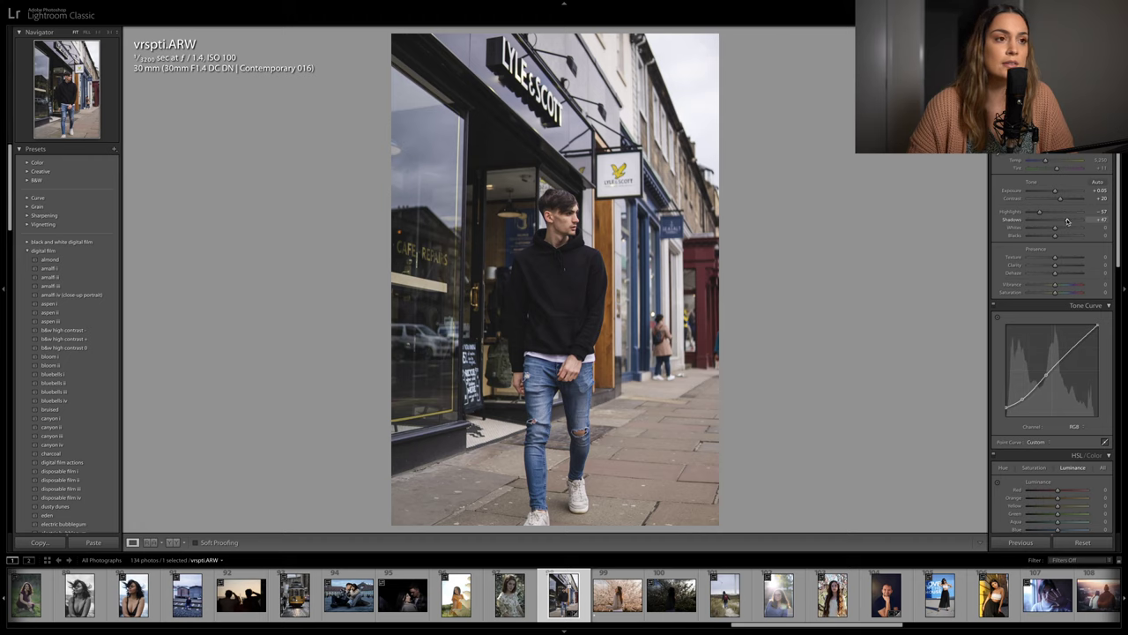
Set the street photo's vibrance to +7 and overall saturation to −25, and lower the yellow saturation to −44
scroll(1062, 305, down, 3)
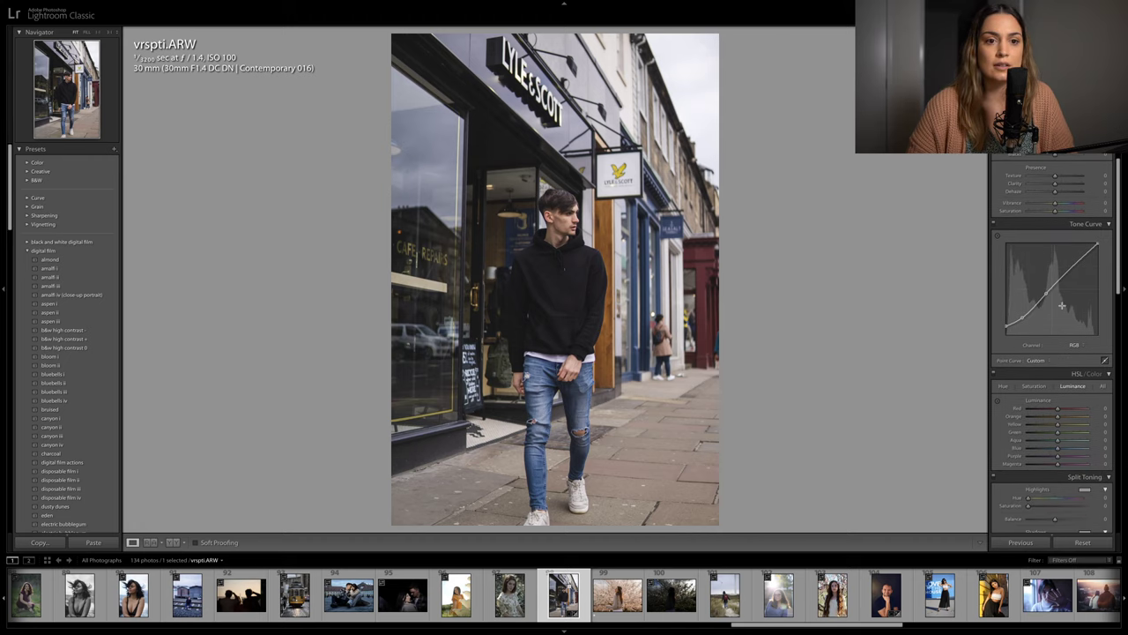
click(1042, 385)
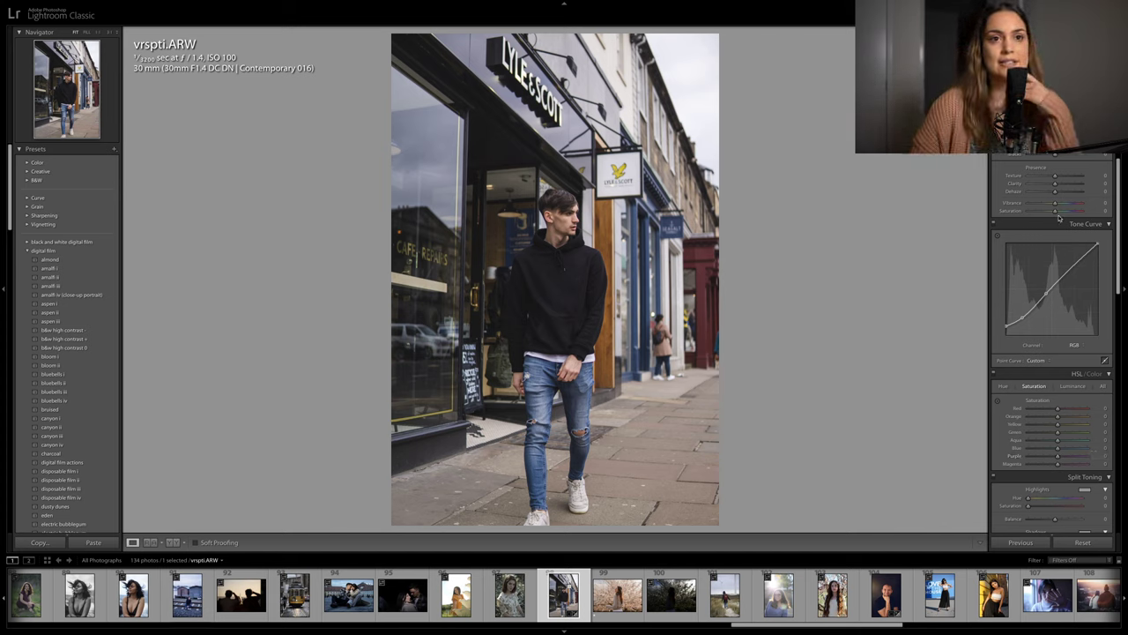
drag(1054, 210, 1056, 202)
drag(1050, 210, 1049, 210)
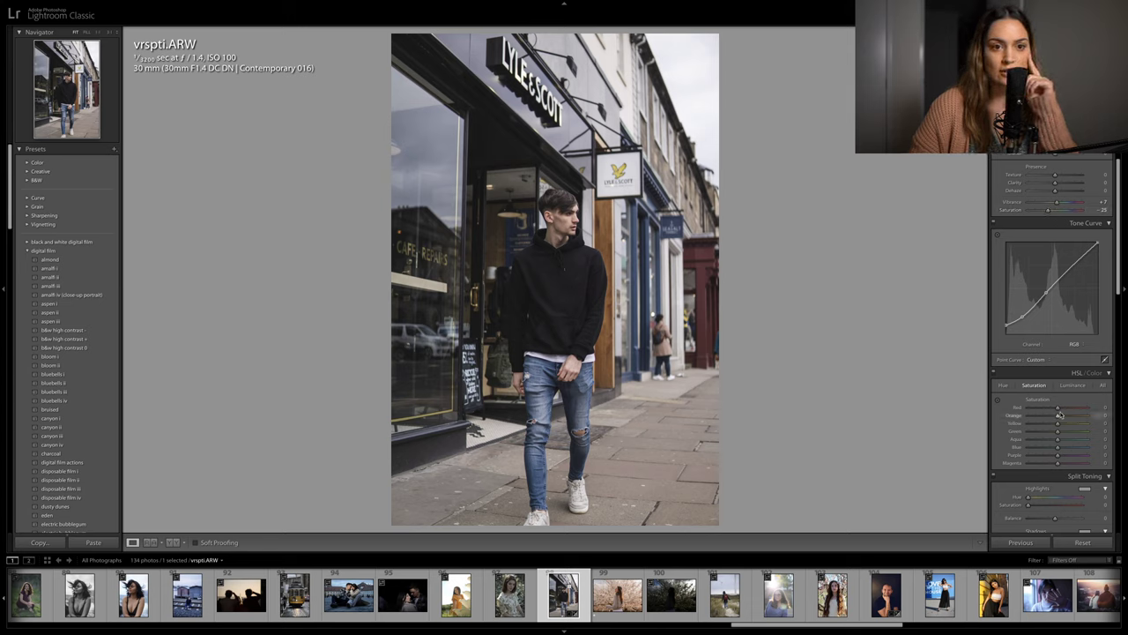
drag(1057, 424, 1044, 424)
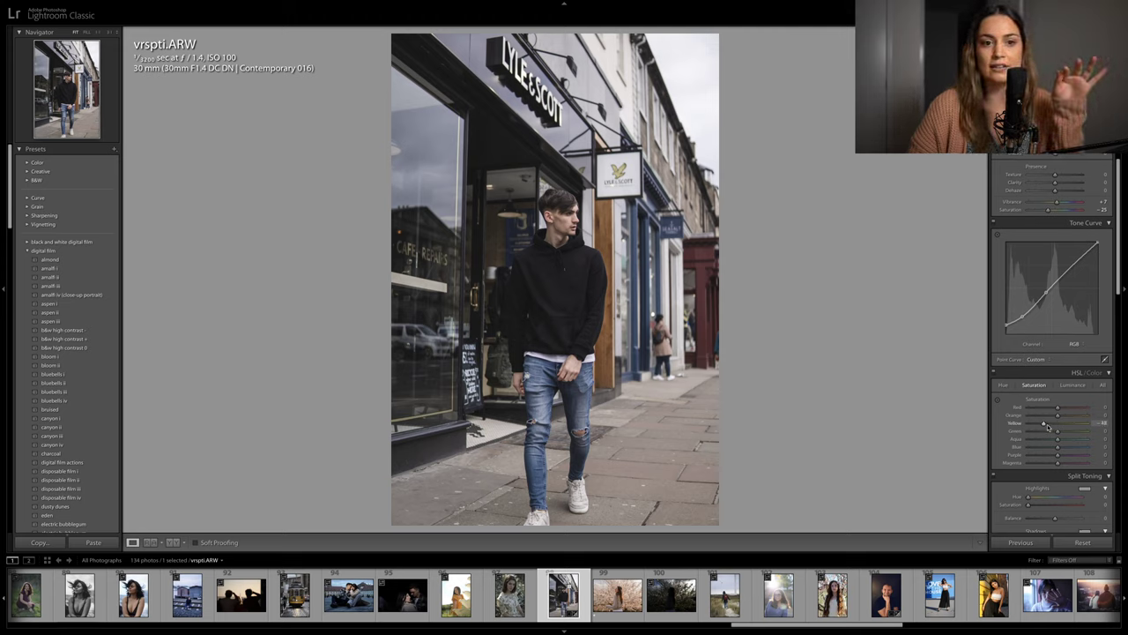
click(1072, 344)
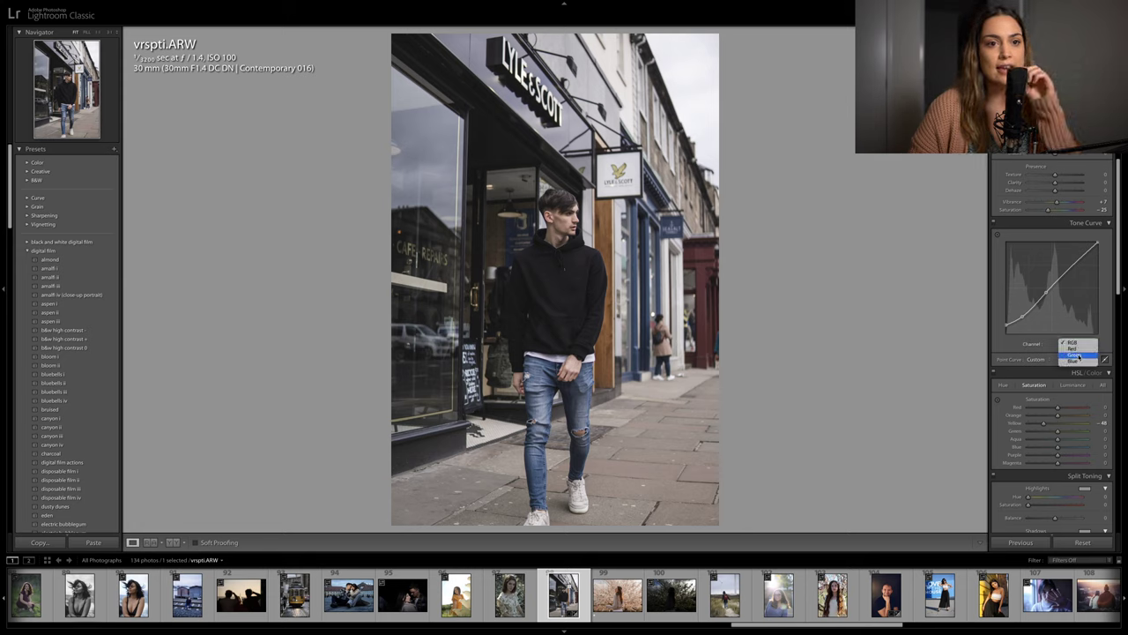
click(1076, 355)
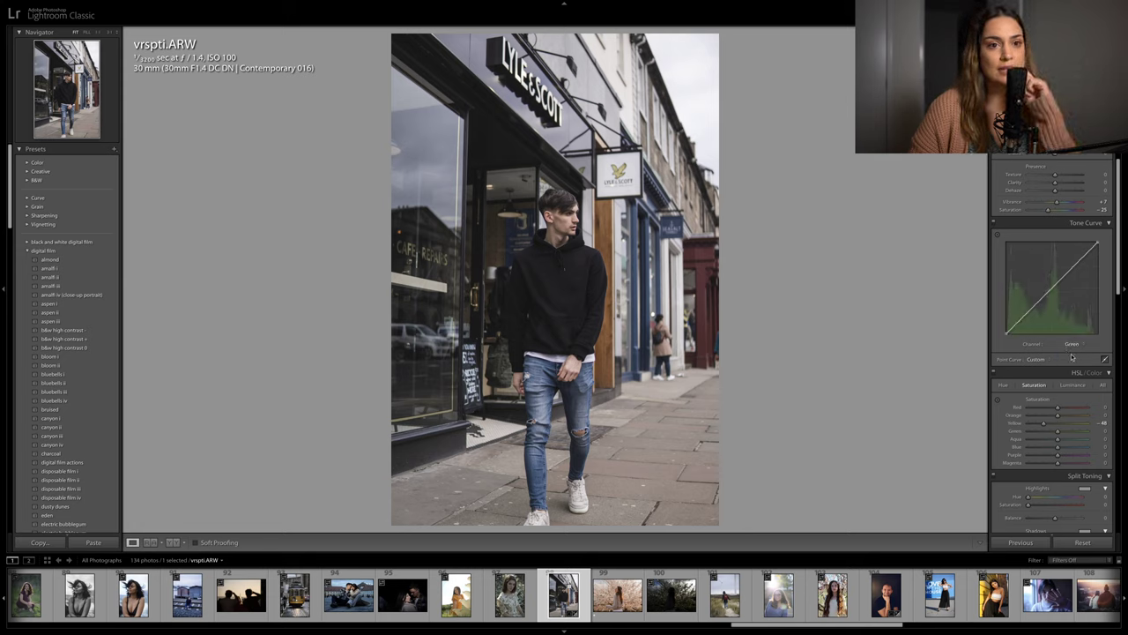
drag(1030, 309, 1045, 311)
right_click(1046, 311)
click(1071, 315)
Shape the blue tone curve with a lifted black point, lowered white point, slightly darker shadows and a midtone point near 57.3 / 51.4 %
click(1071, 344)
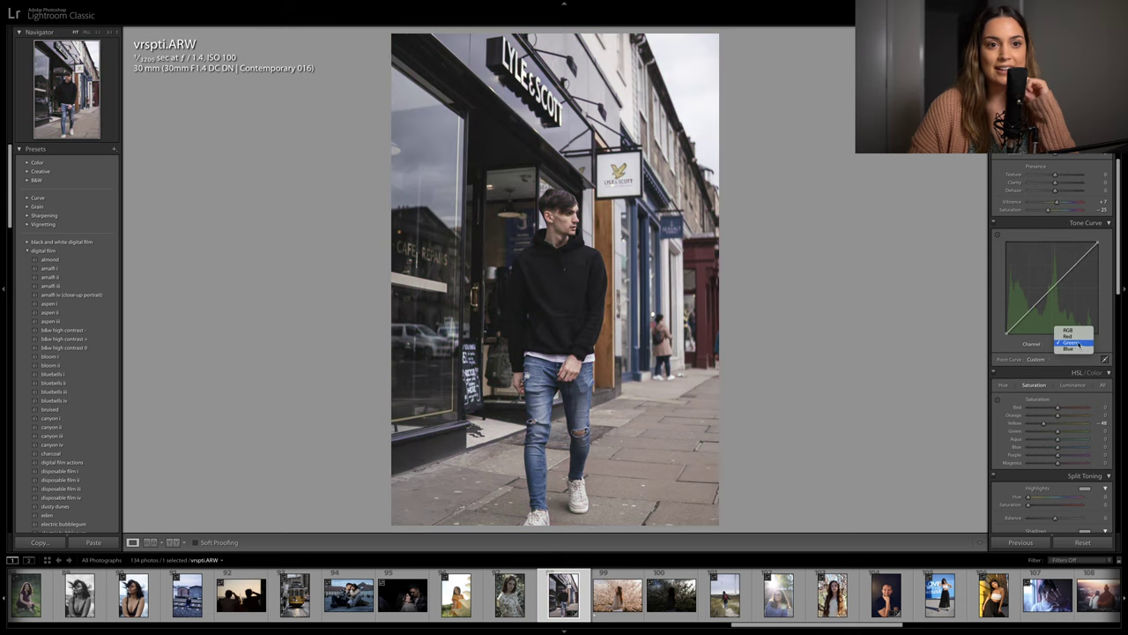
click(1081, 349)
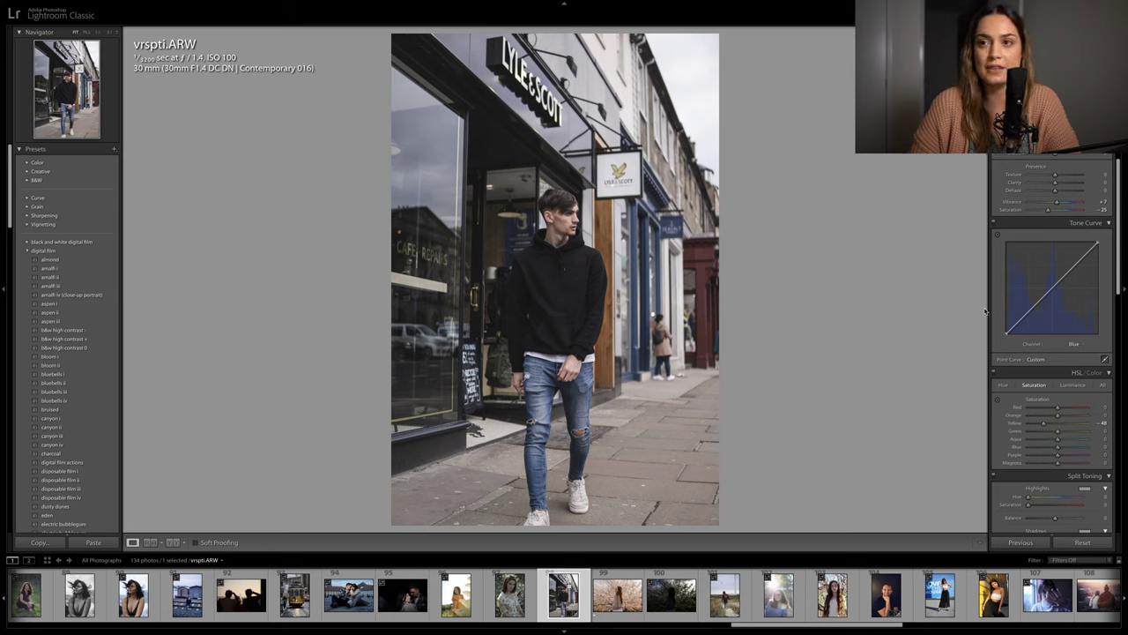
drag(1005, 331, 1005, 325)
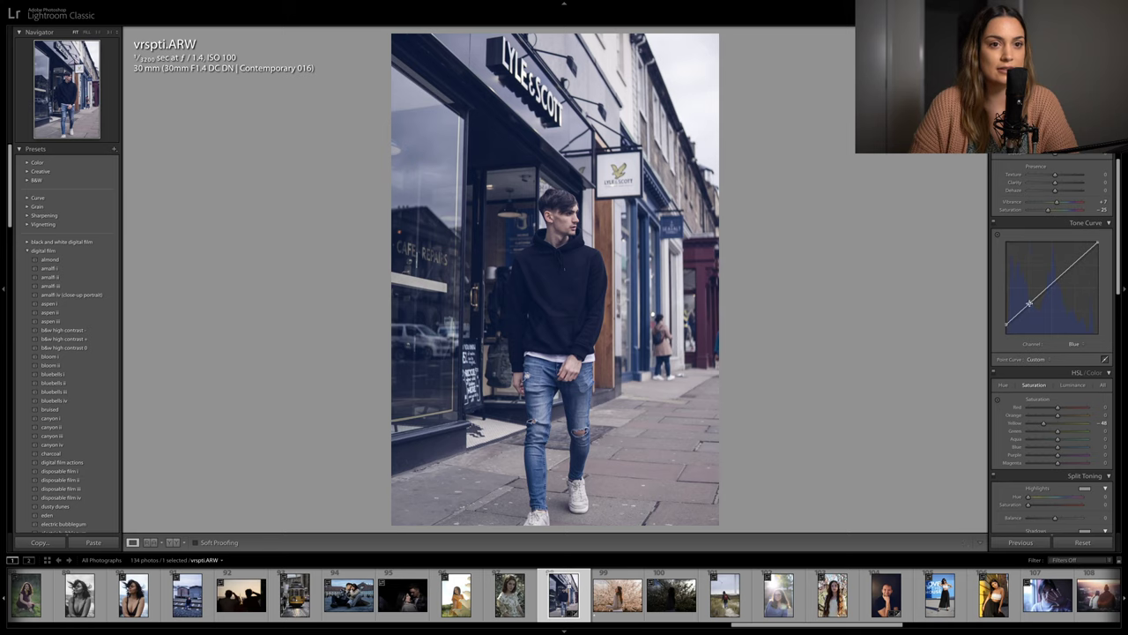
drag(1096, 243, 1109, 256)
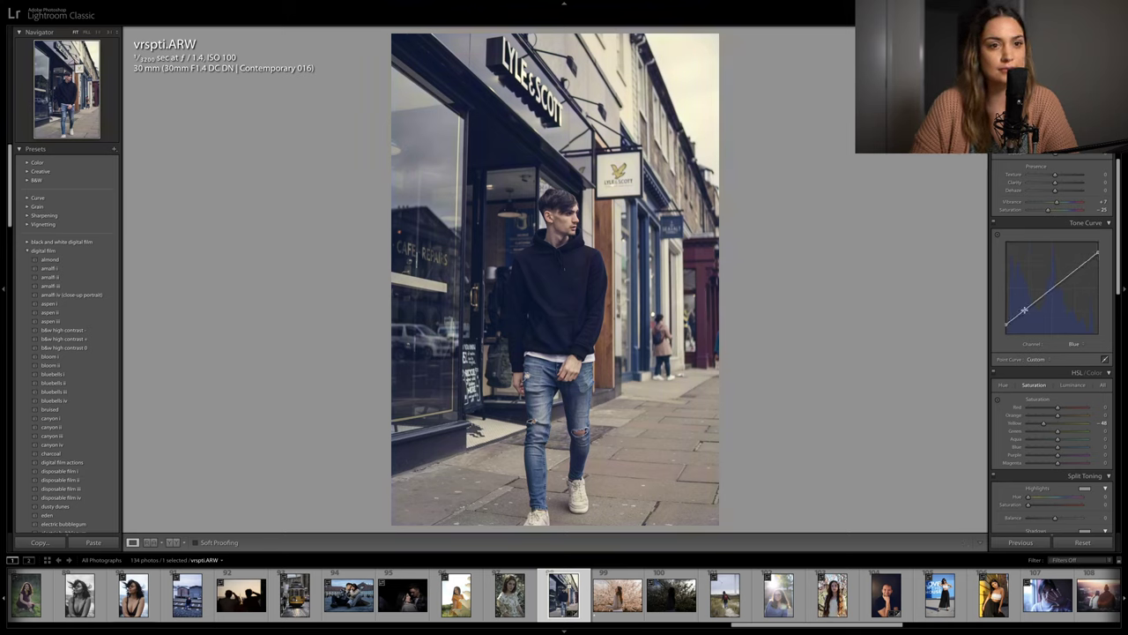
drag(1024, 311, 1022, 318)
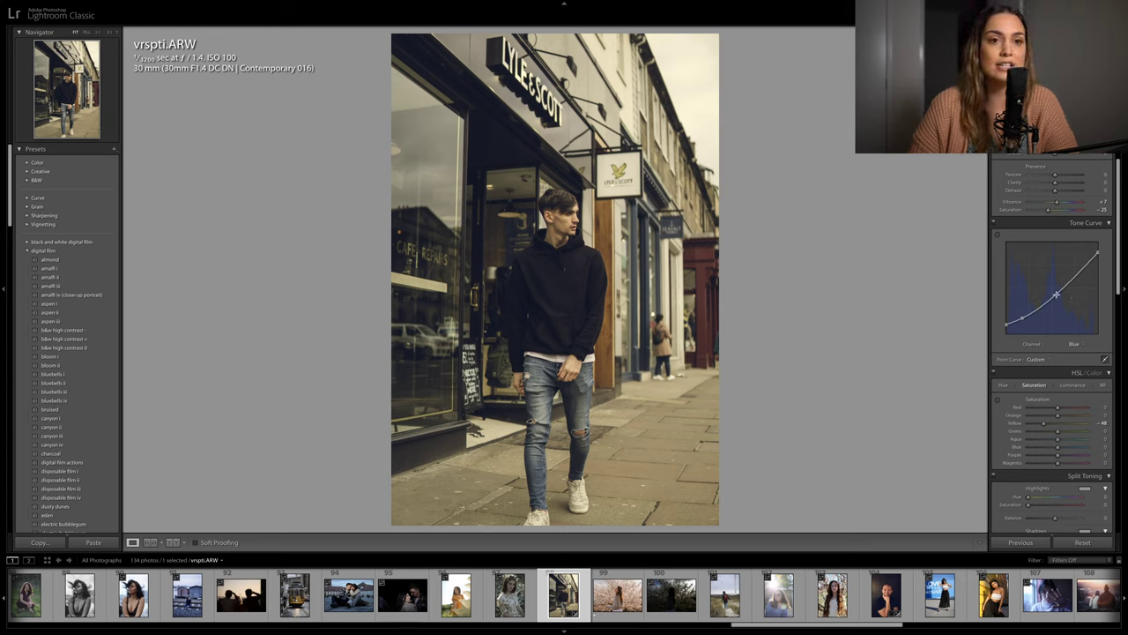
mouse_move(1056, 295)
mouse_down()
mouse_move(1023, 318)
mouse_move(1060, 287)
mouse_up()
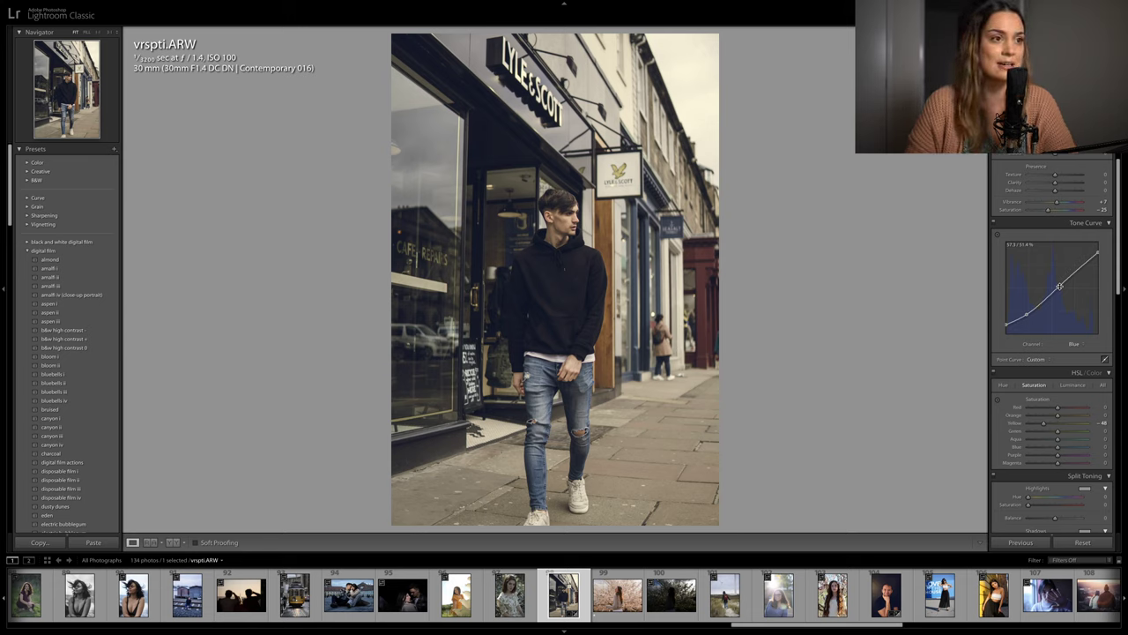
Split-tone the street photo with highlights at hue 179, saturation 8, and shadows at hue 11, saturation 15
scroll(1053, 370, down, 3)
mouse_move(1028, 443)
mouse_down()
mouse_move(1047, 444)
mouse_move(1035, 435)
mouse_up()
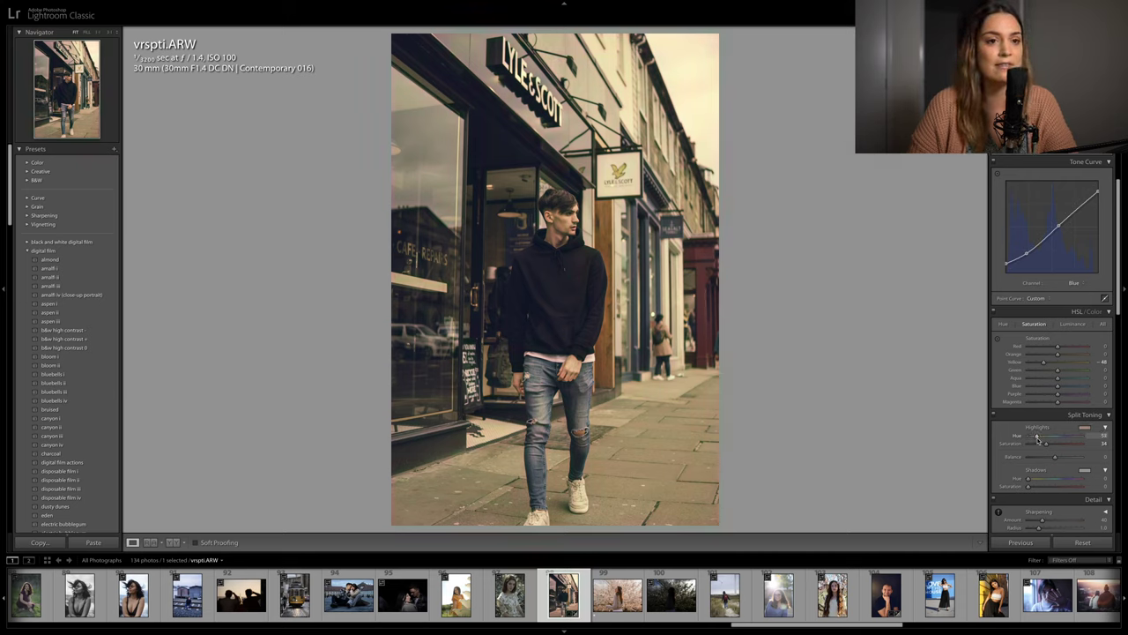
drag(1036, 437, 1036, 437)
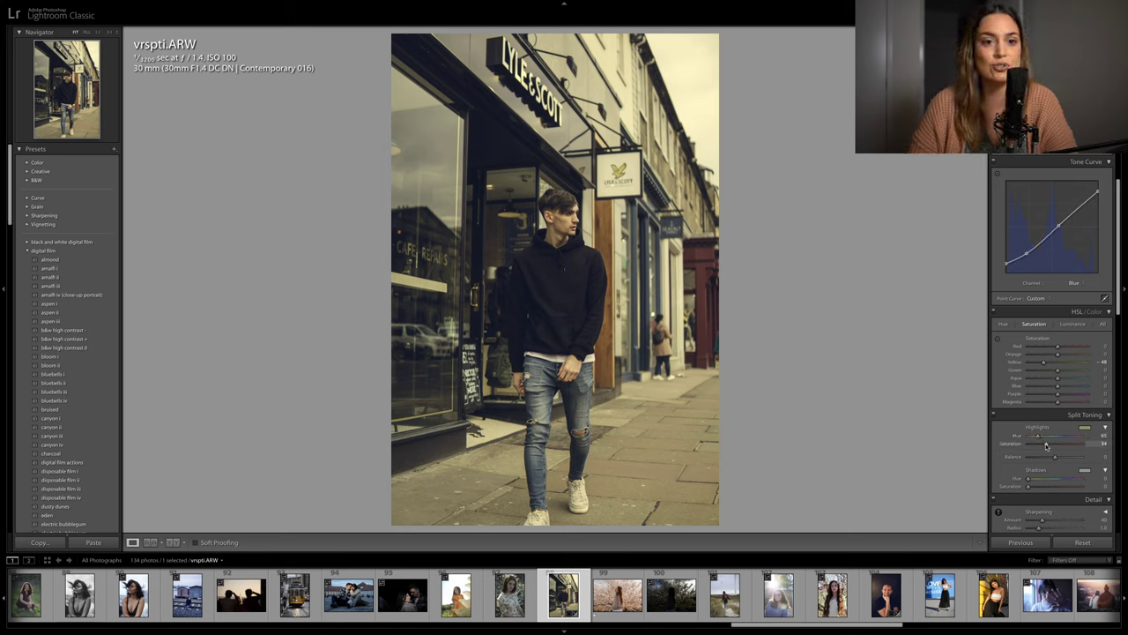
scroll(1047, 441, down, 1)
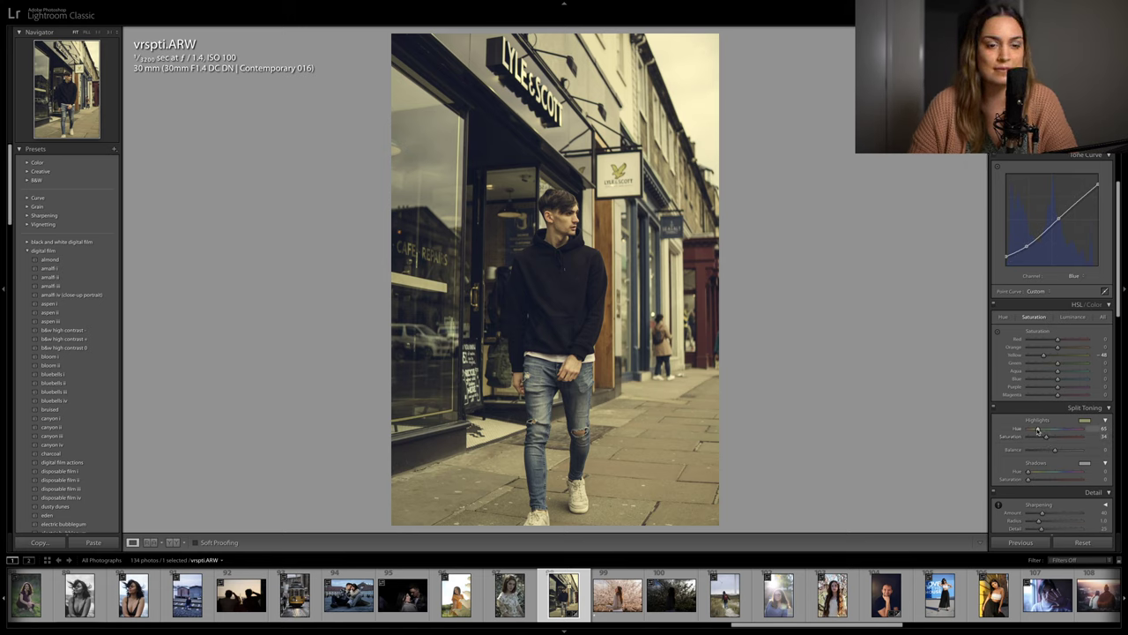
drag(1045, 437, 1034, 415)
scroll(1056, 433, down, 1)
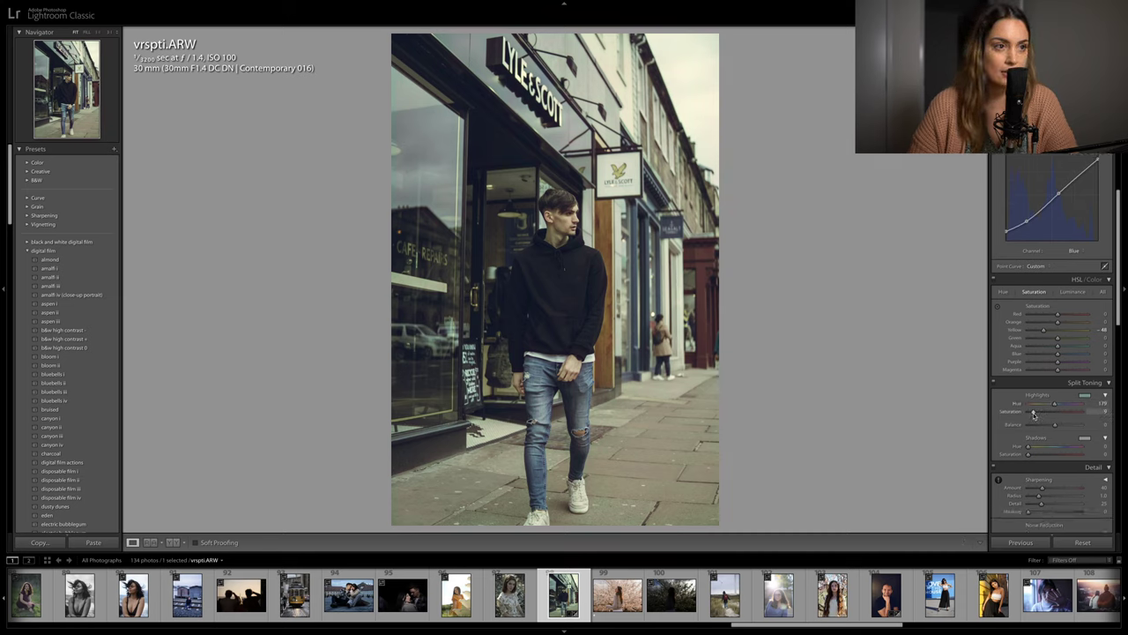
drag(1037, 457, 1030, 448)
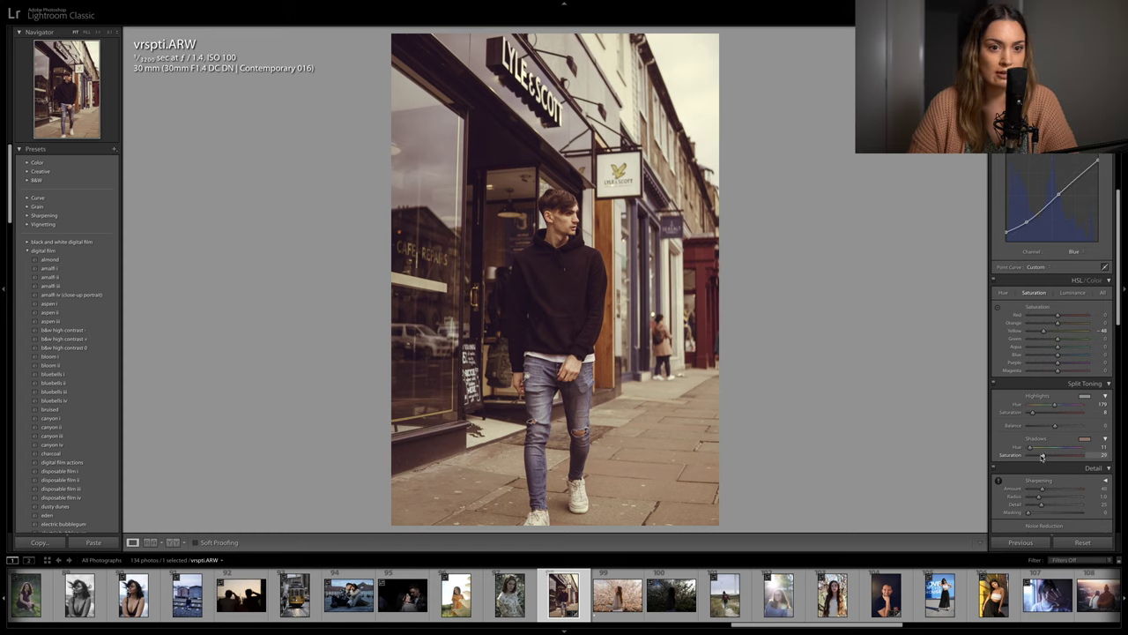
drag(1042, 456, 1034, 456)
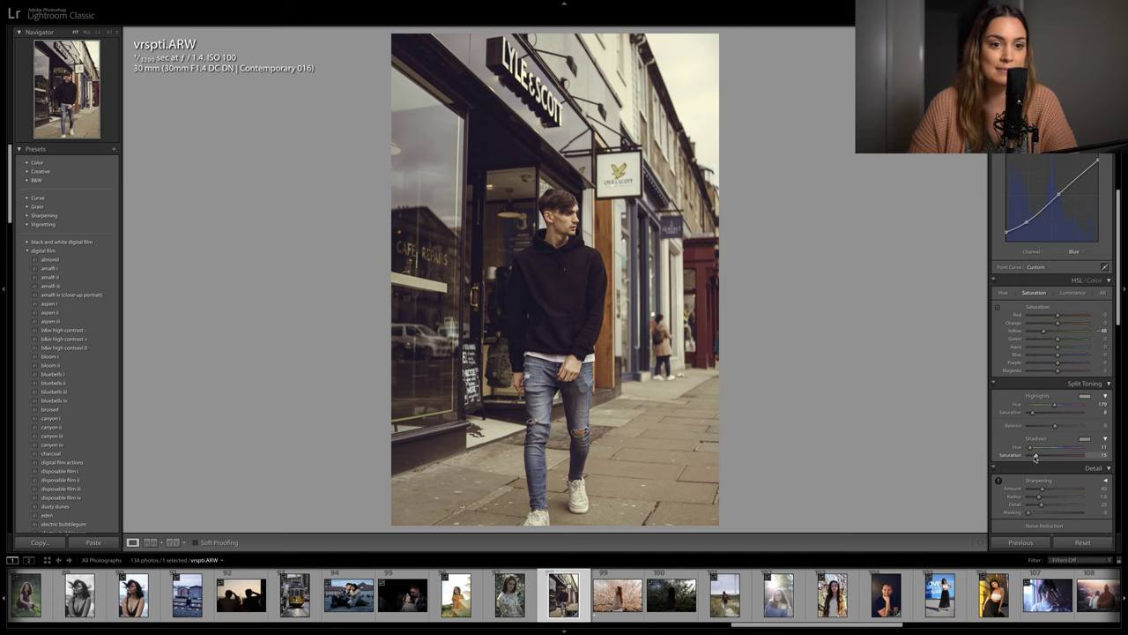
Sharpen the street photo with amount 75 and radius 1.4, checking the man's face and hoodie up close
key(z)
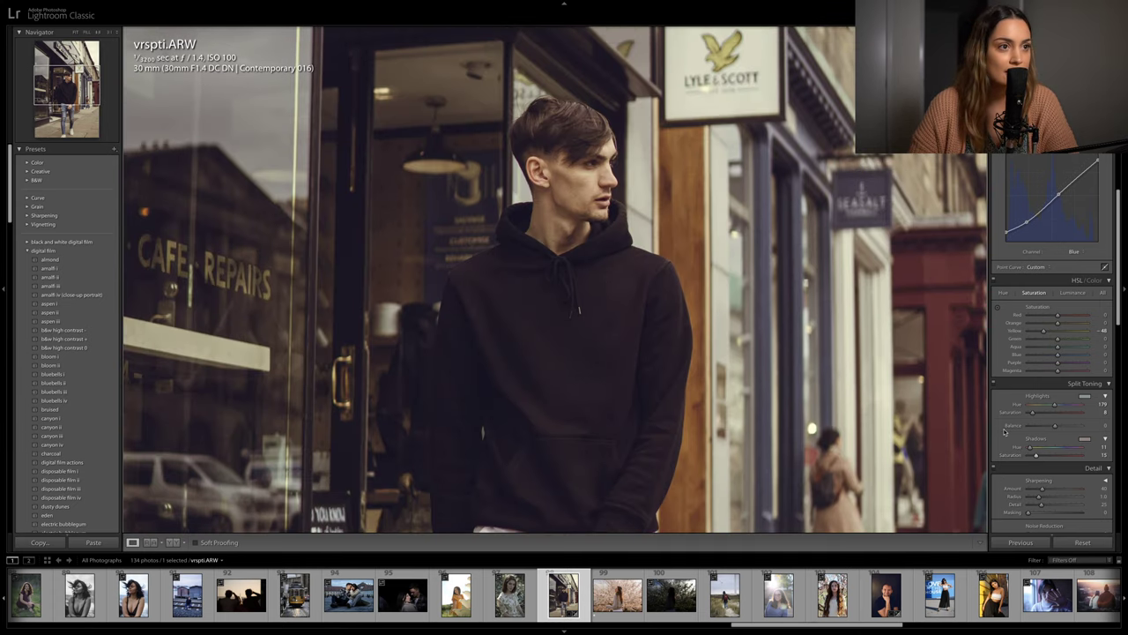
drag(1042, 488, 1054, 488)
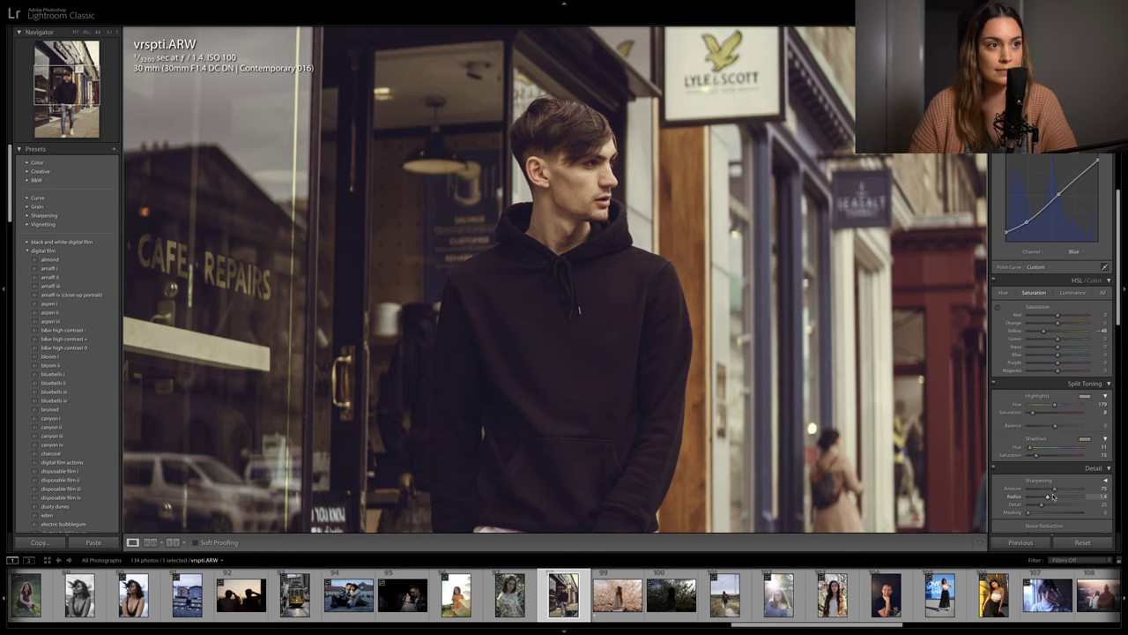
click(732, 350)
Fine-tune the shadow and midtone points of the combined RGB tone curve
scroll(1057, 264, up, 2)
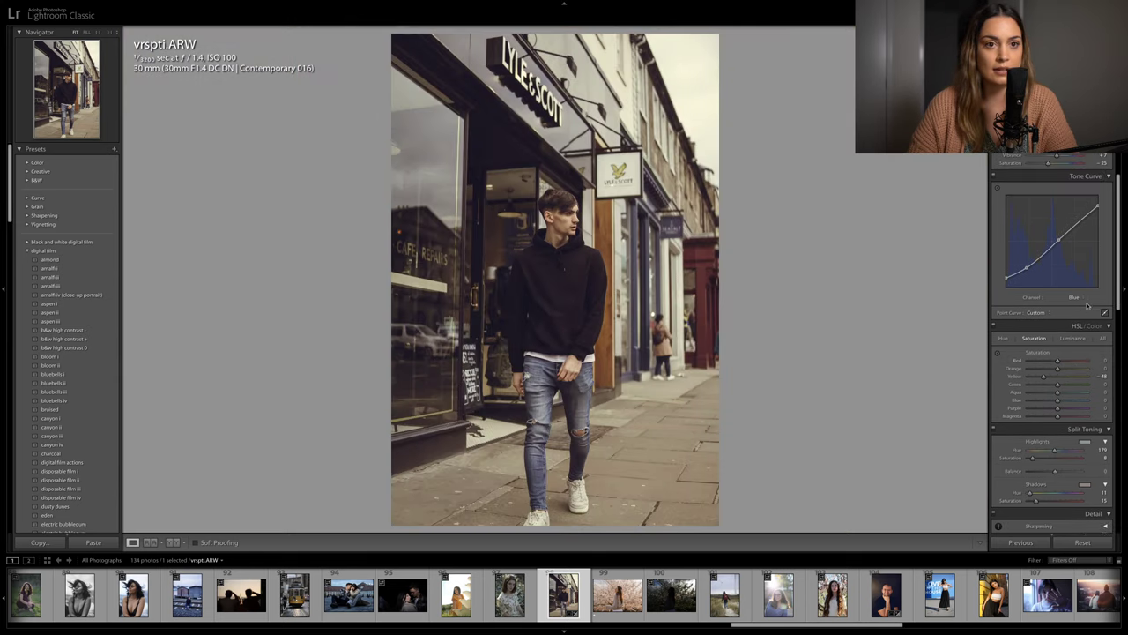
click(1073, 297)
click(1081, 279)
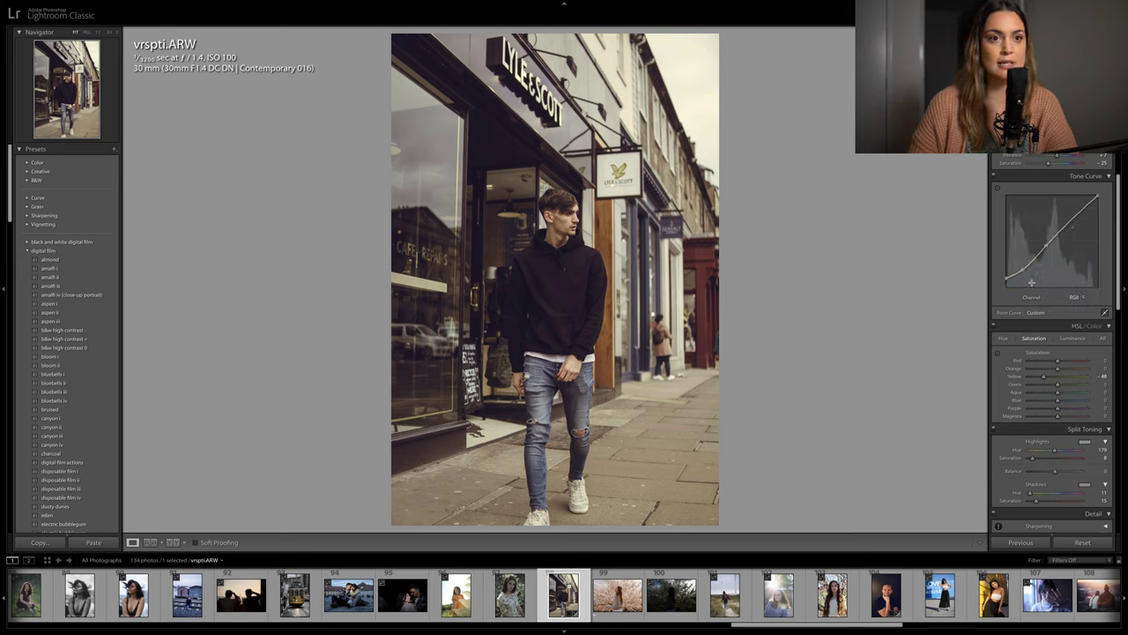
drag(1023, 272, 1048, 248)
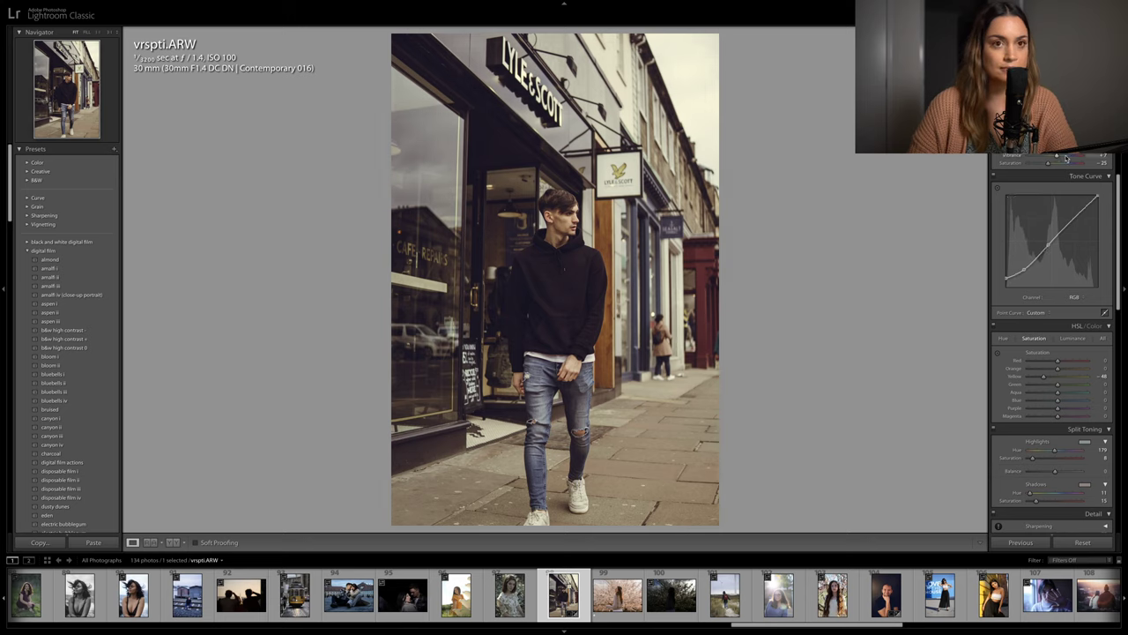
Set the street photo's overall saturation to −13
drag(1050, 164, 1051, 164)
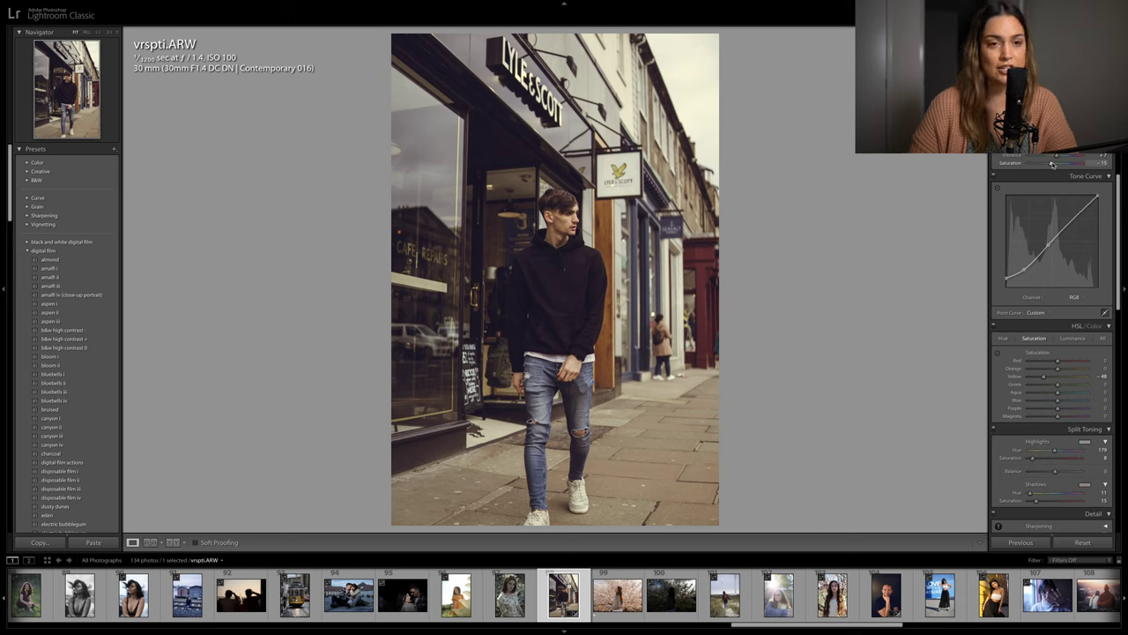
drag(1051, 164, 1051, 164)
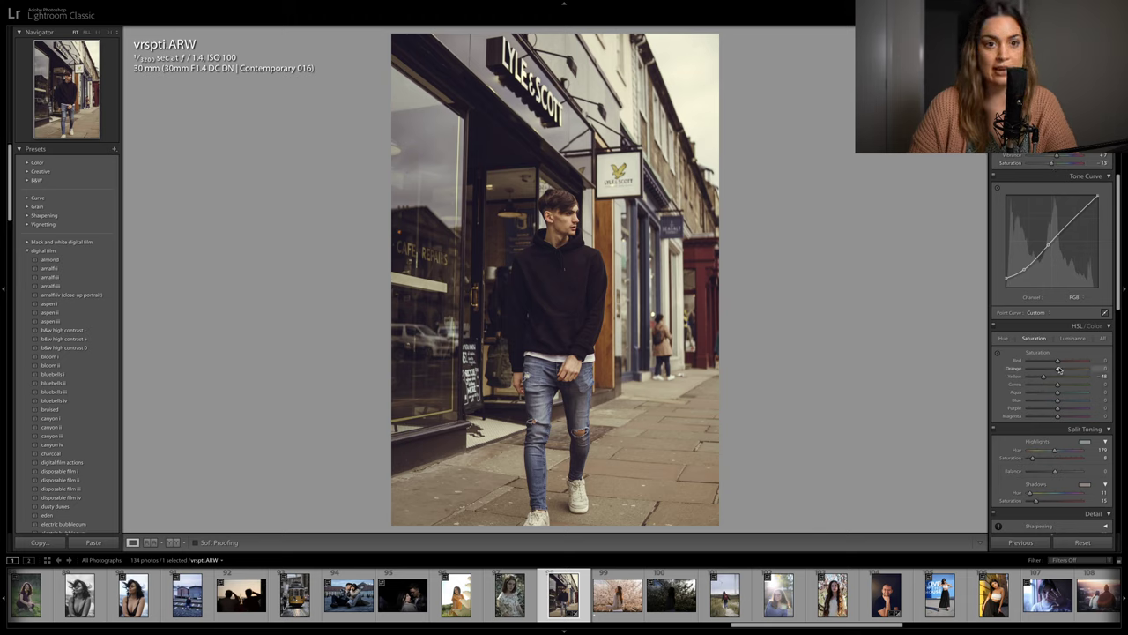
scroll(1063, 384, down, 1)
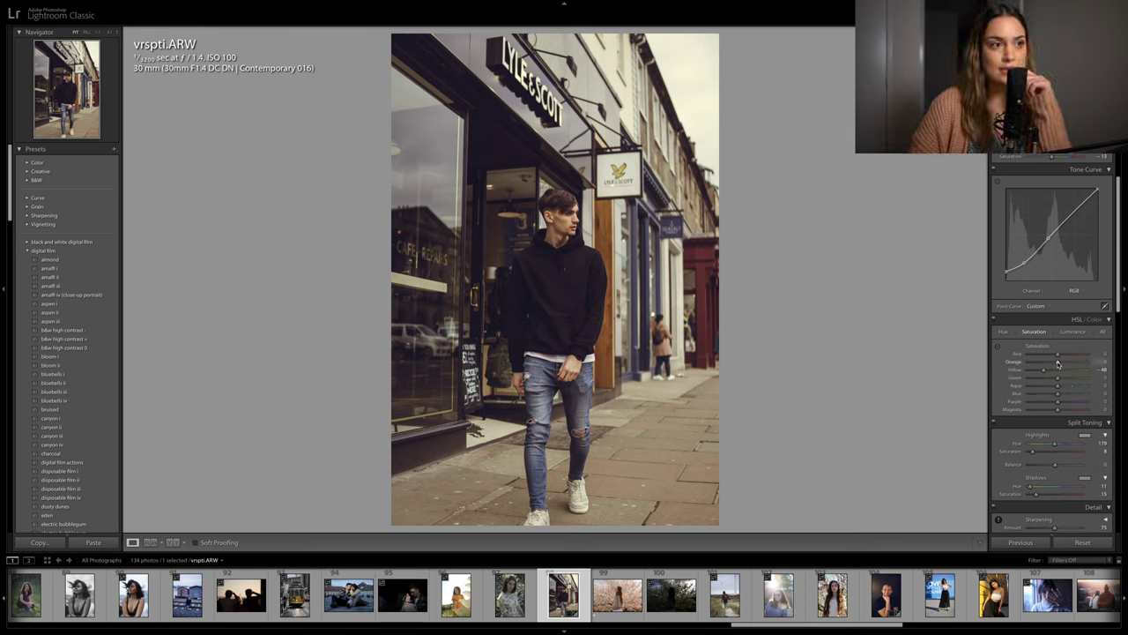
Lower the HSL saturation of the oranges to -19 and of the reds to -5
scroll(1058, 363, up, 1)
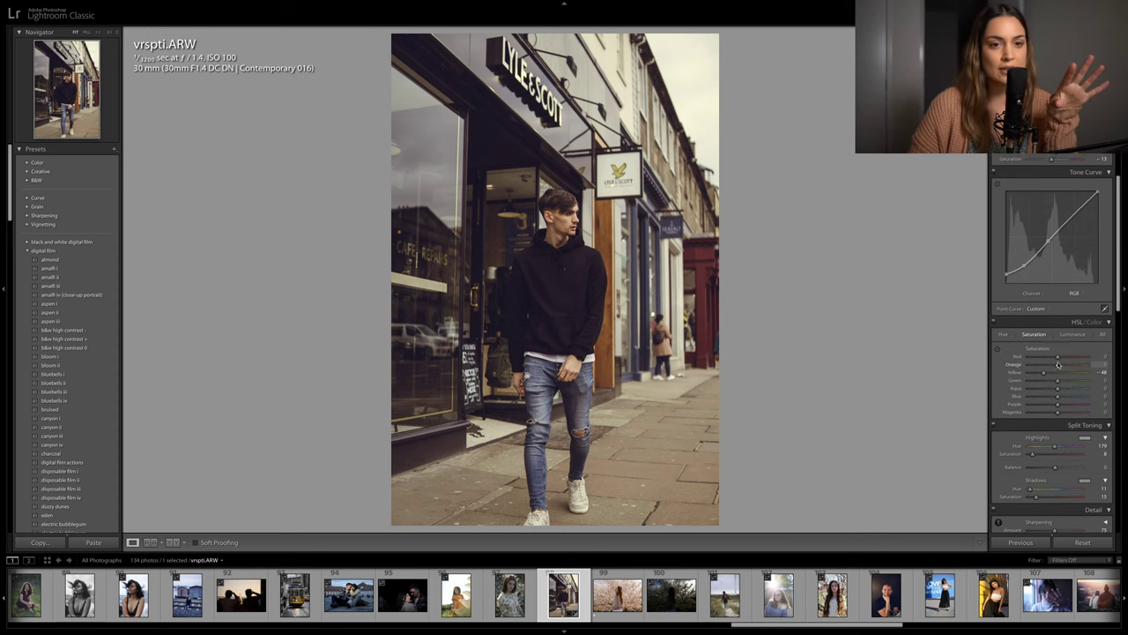
drag(1059, 365, 1051, 366)
scroll(1057, 355, down, 1)
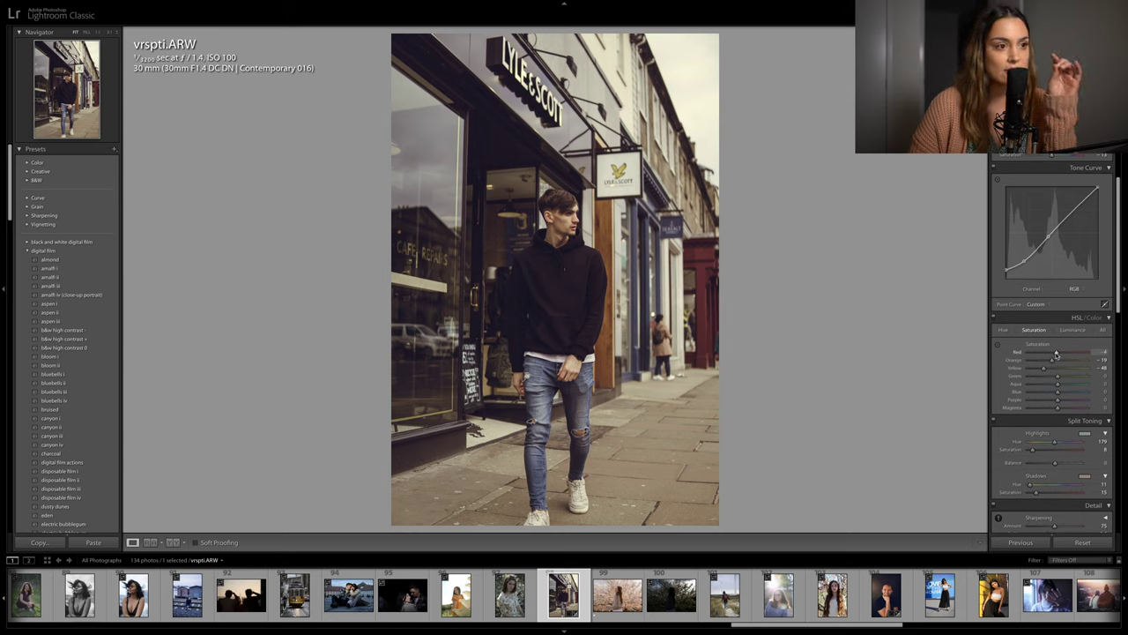
scroll(1055, 354, down, 8)
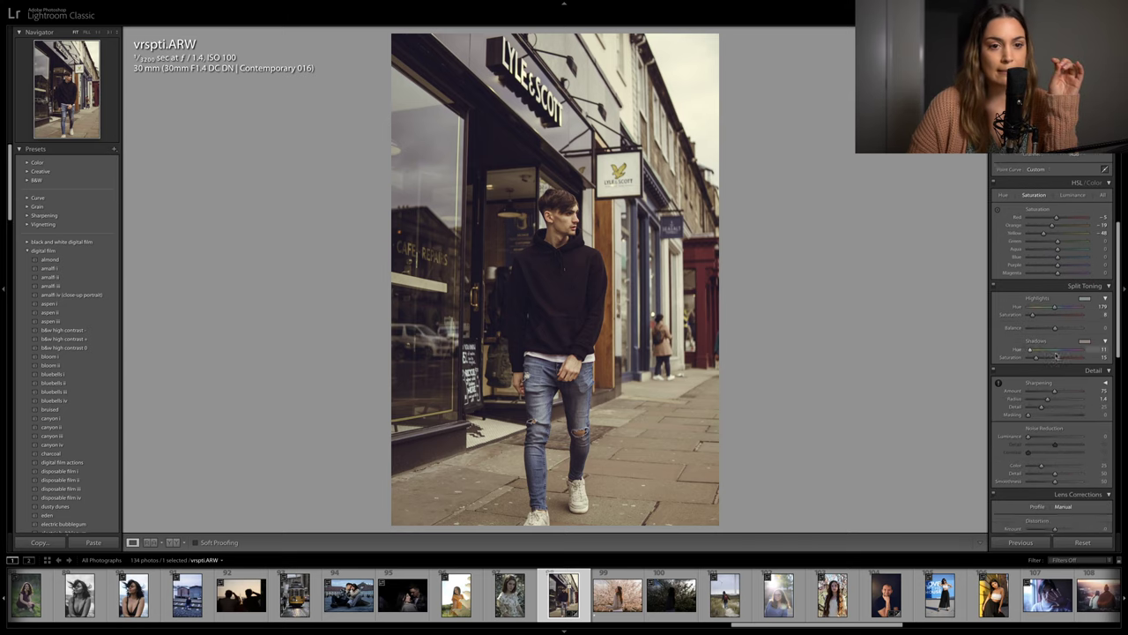
Set the Blue Primary hue to -24 in the Calibration settings
scroll(1057, 354, down, 1)
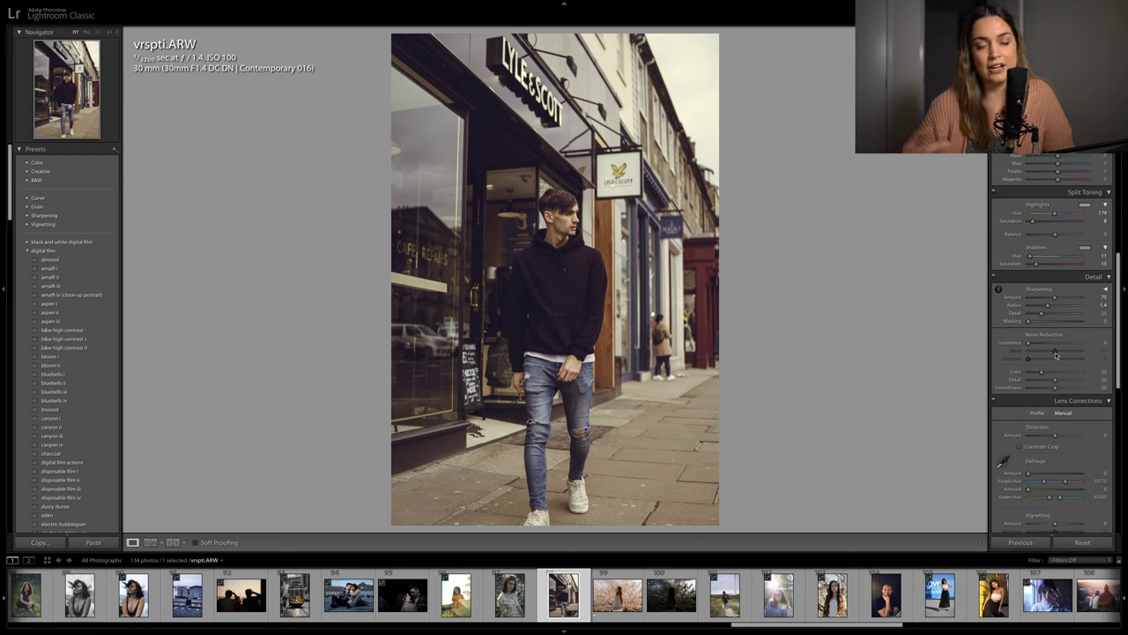
scroll(1087, 355, up, 5)
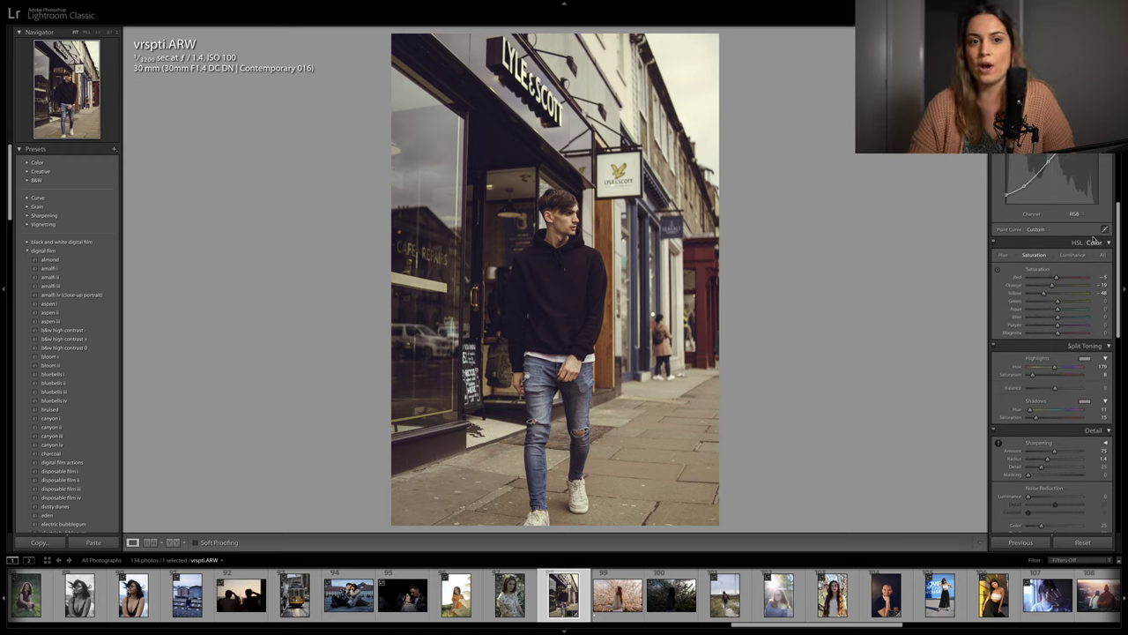
scroll(1074, 393, down, 10)
scroll(1074, 393, down, 6)
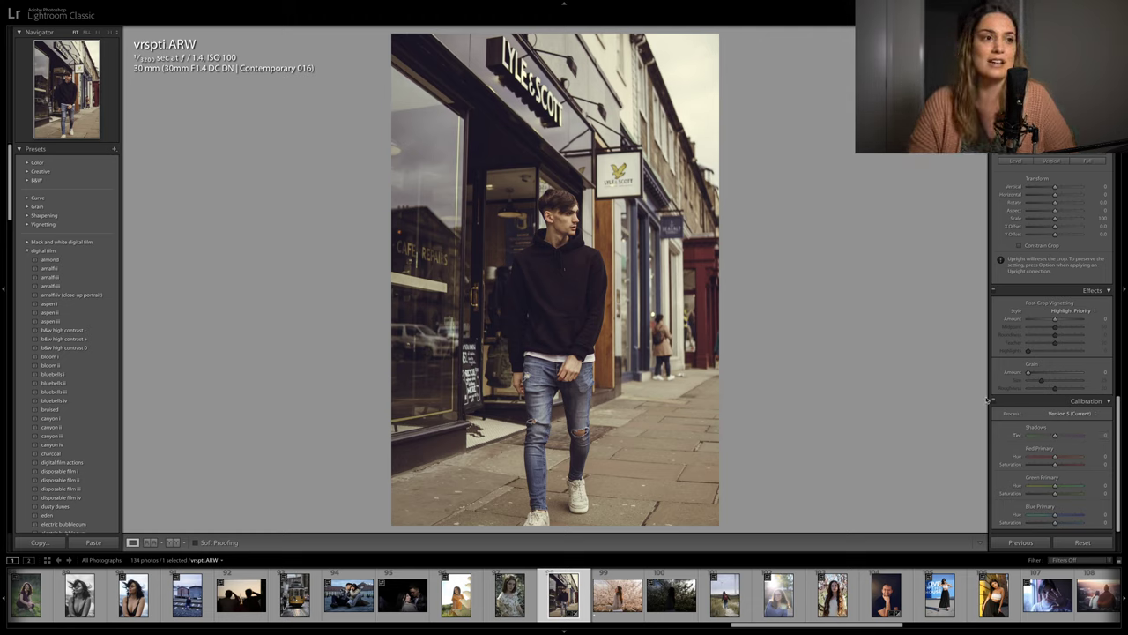
drag(1055, 516, 1049, 520)
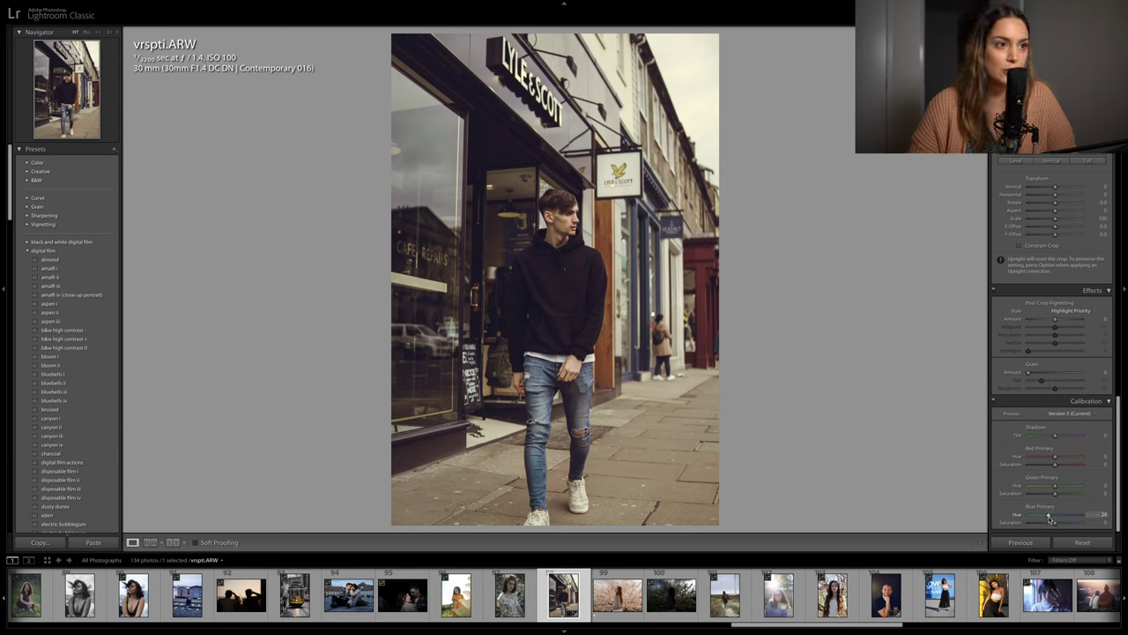
drag(1050, 520, 1050, 520)
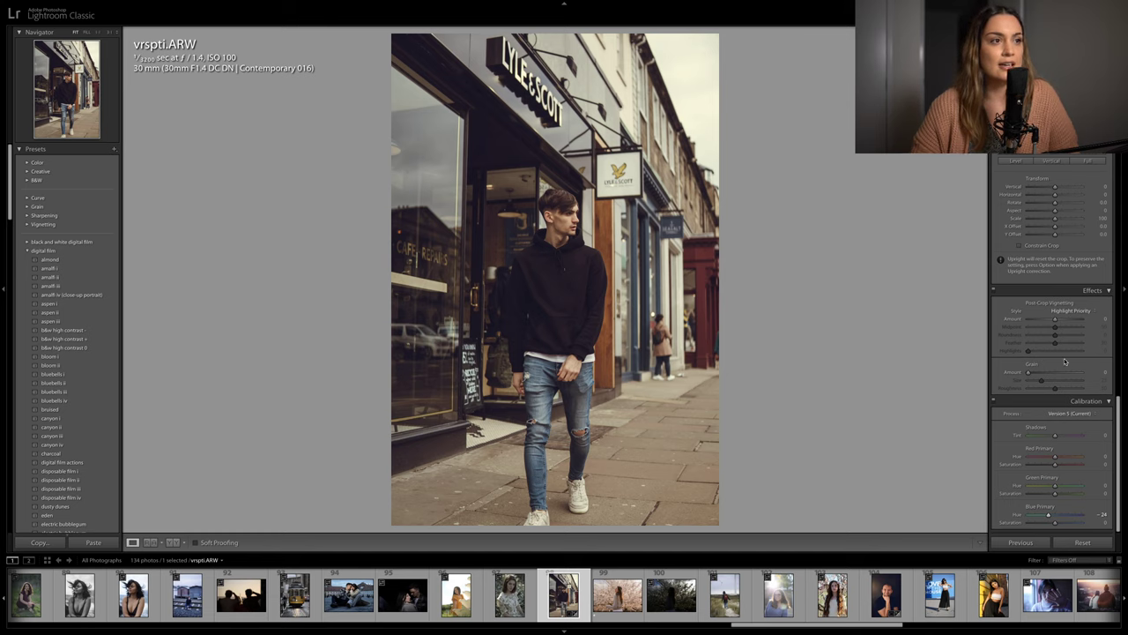
Compare the street portrait with its unedited version, and inspect the man and storefront up close before returning to the full view
scroll(1058, 363, up, 10)
scroll(1059, 362, up, 10)
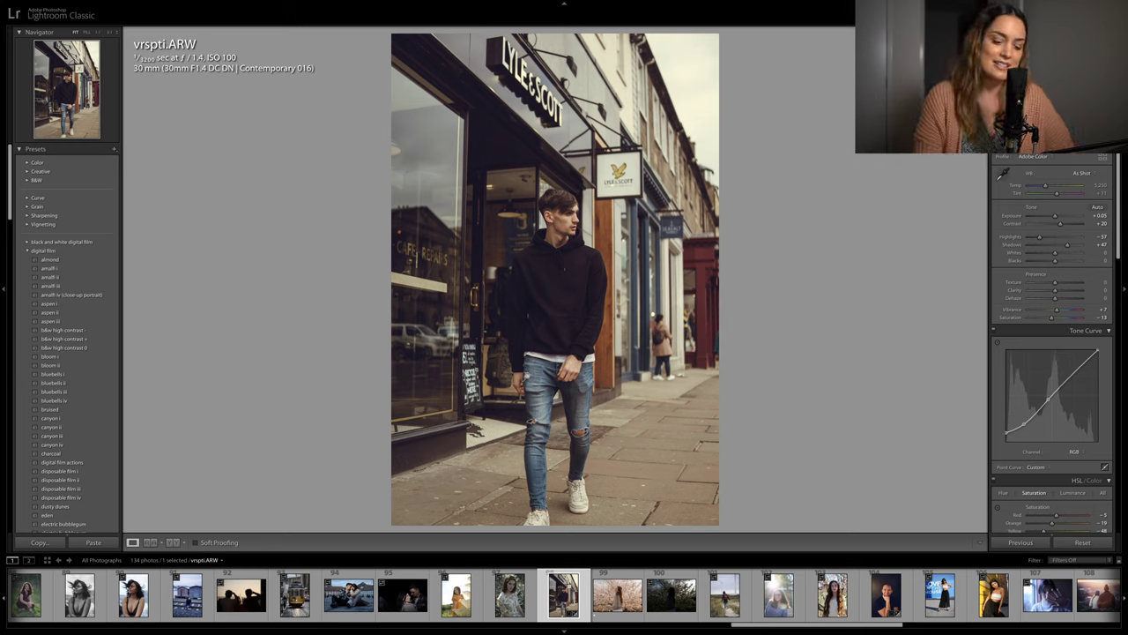
key(backslash)
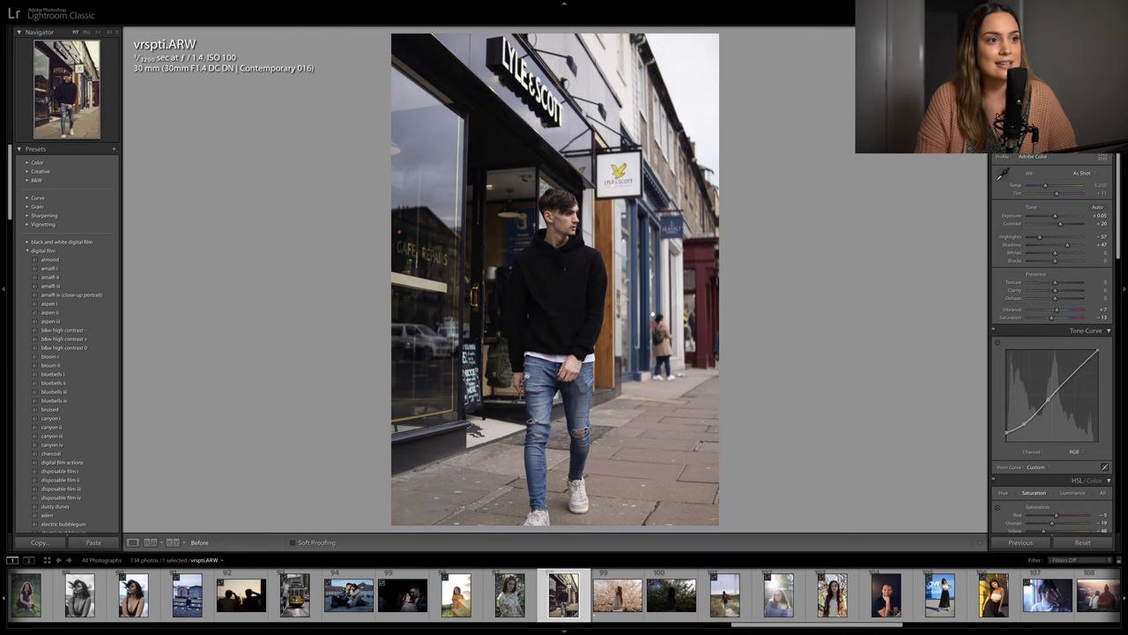
key(backslash)
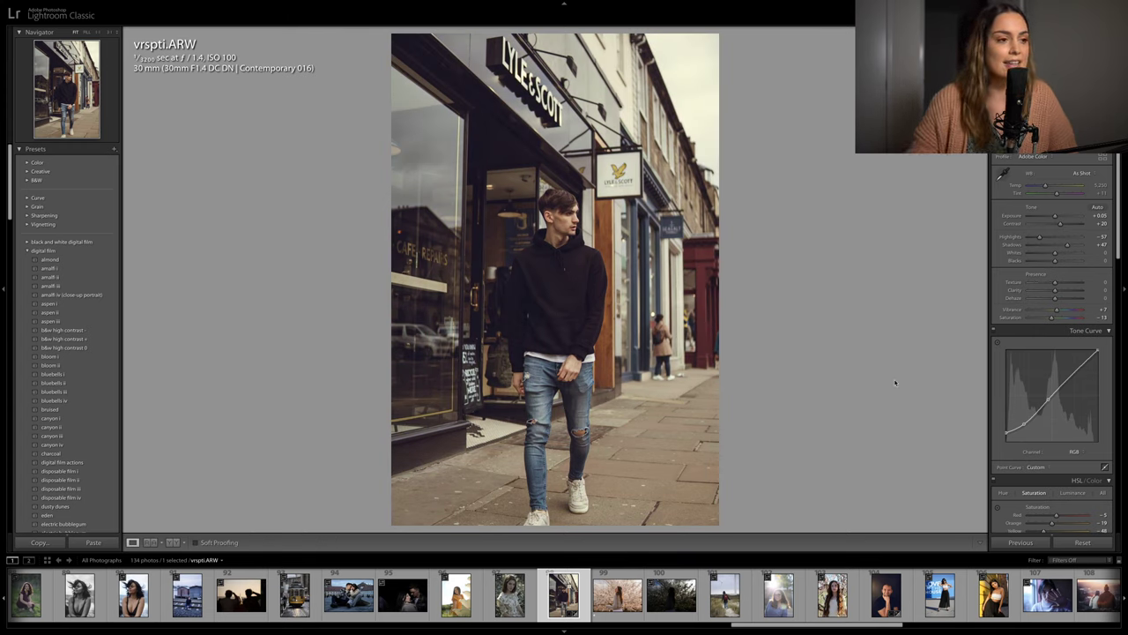
click(554, 279)
drag(554, 280, 388, 129)
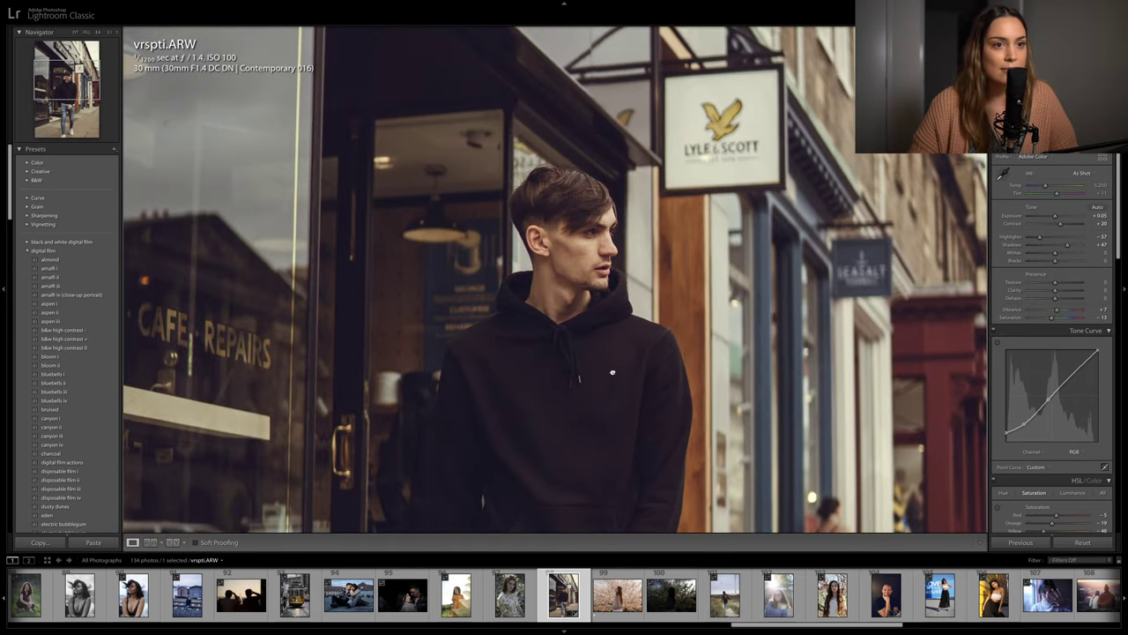
click(492, 318)
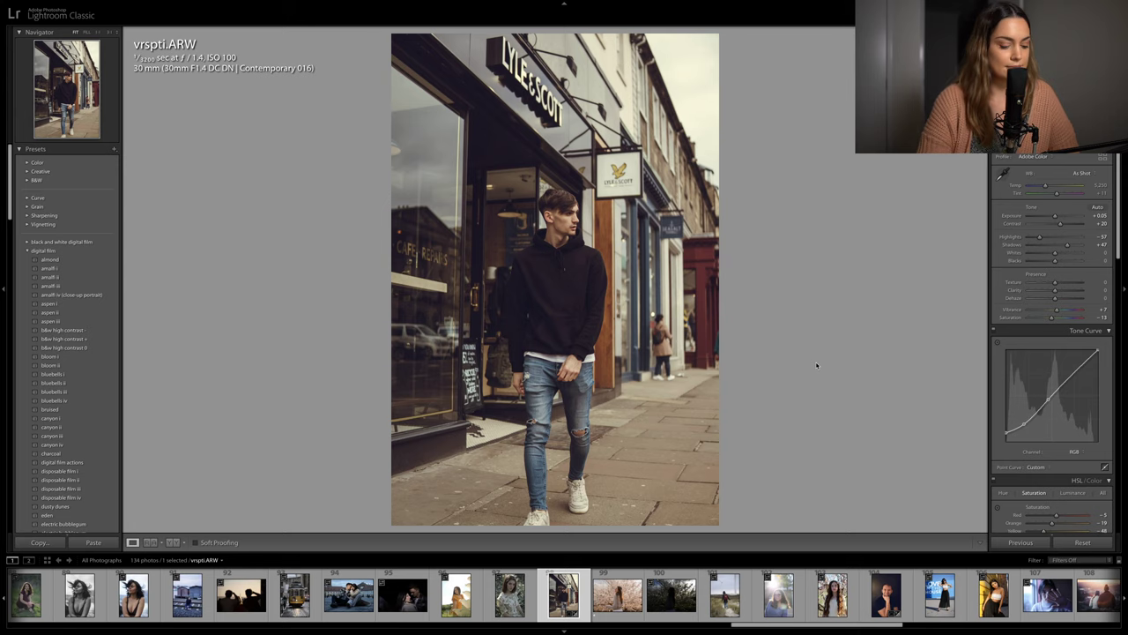
Browse the library grid through to the last photos and select the portrait of the woman in front of the red building
key(g)
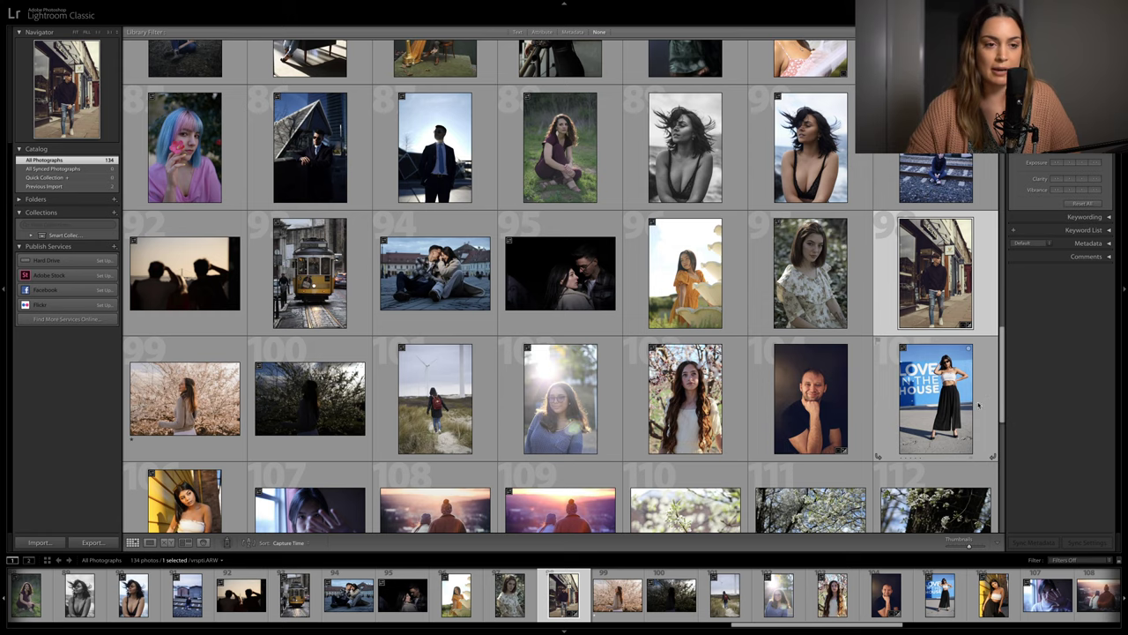
scroll(996, 385, down, 3)
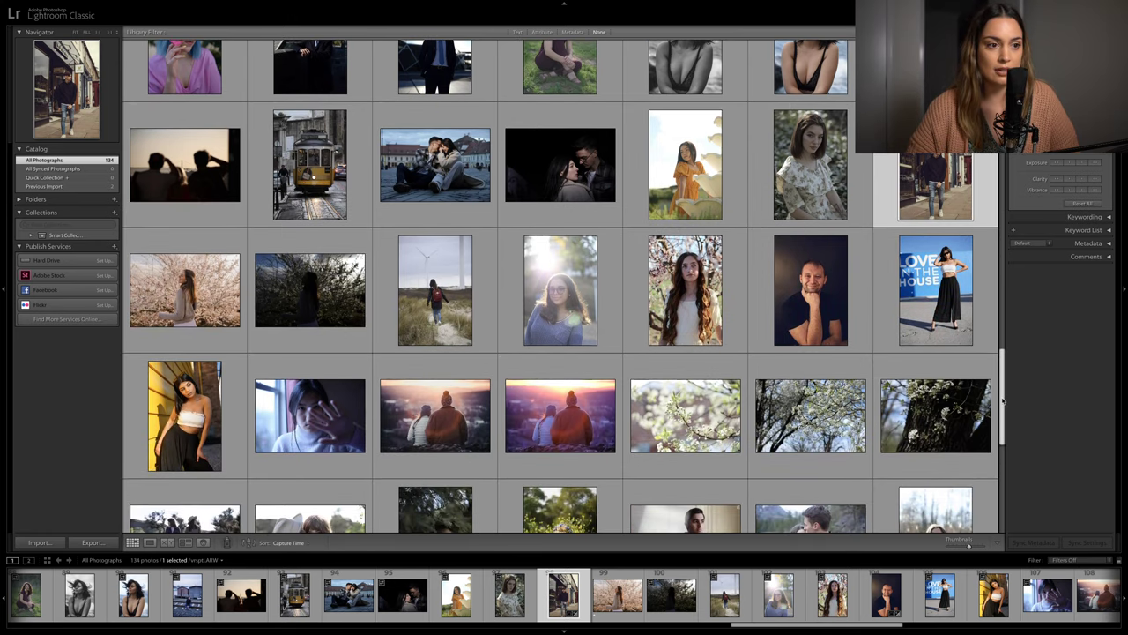
scroll(1004, 420, down, 3)
scroll(1005, 441, down, 3)
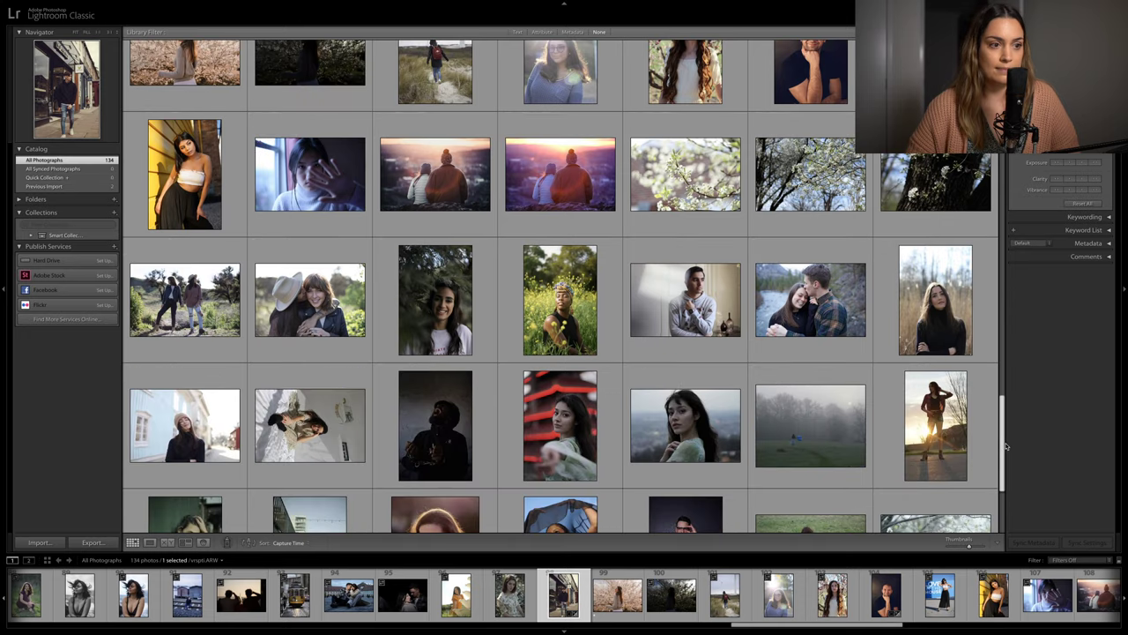
scroll(1009, 463, down, 5)
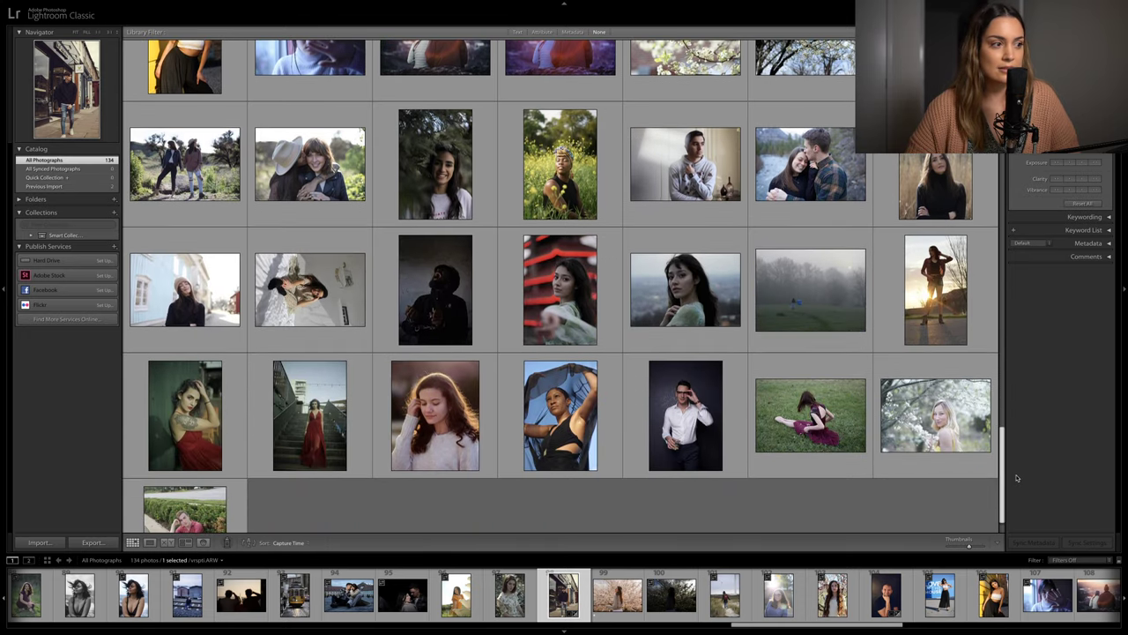
scroll(1017, 476, down, 1)
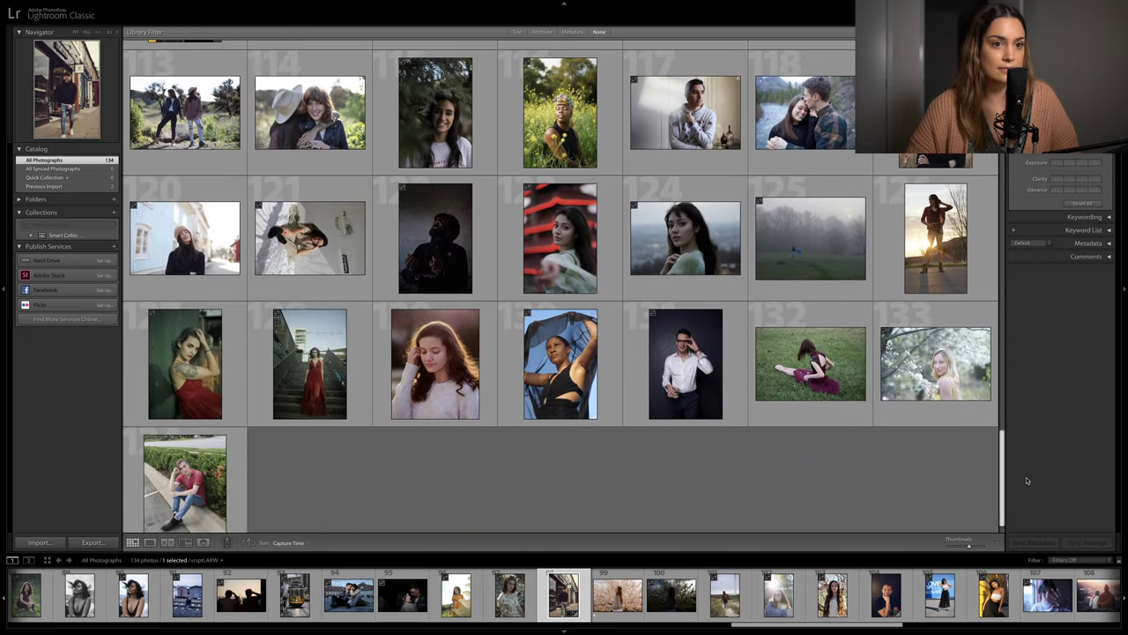
scroll(1026, 471, up, 2)
scroll(1026, 471, up, 1)
scroll(978, 449, up, 2)
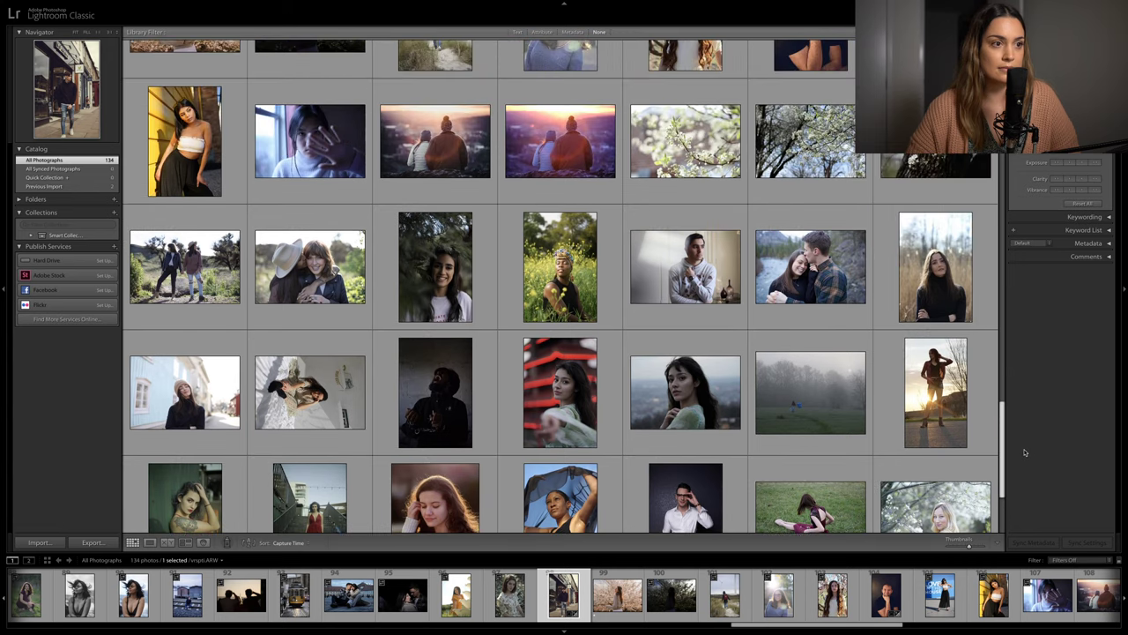
click(567, 385)
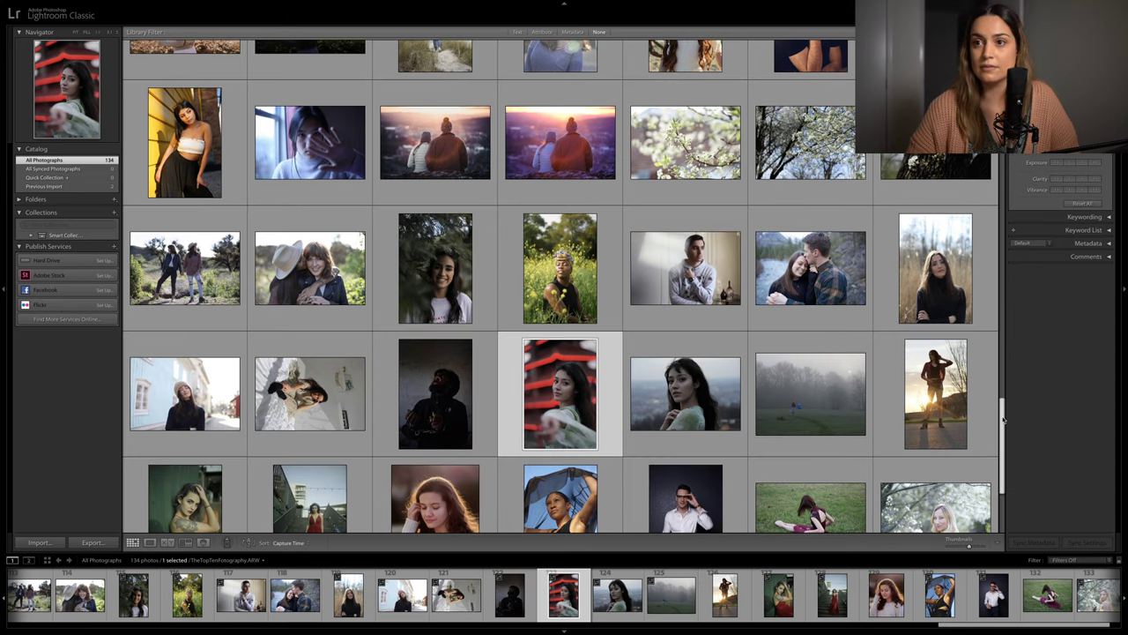
Find the photo of the castle behind the green lawn in the library and open it for developing
scroll(1002, 423, up, 1)
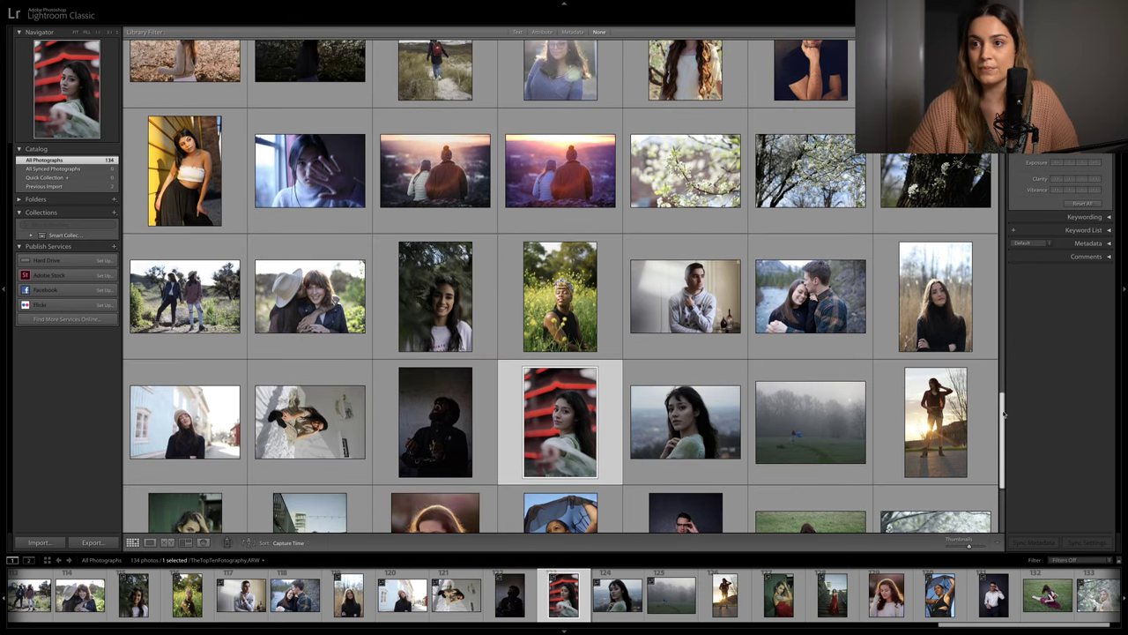
drag(1003, 420, 995, 305)
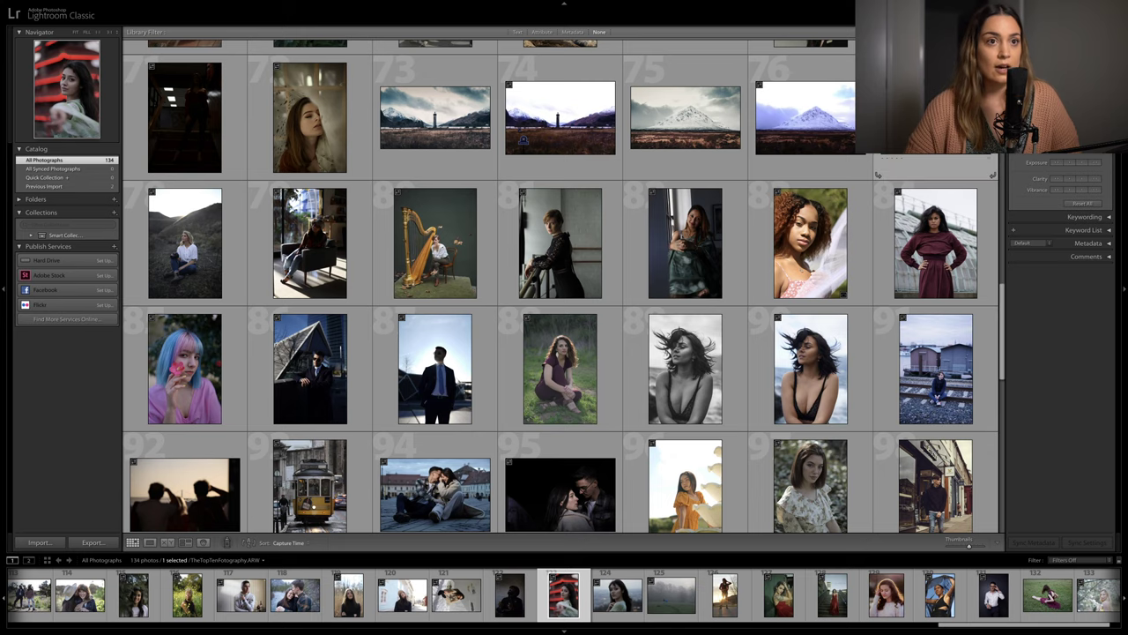
click(934, 167)
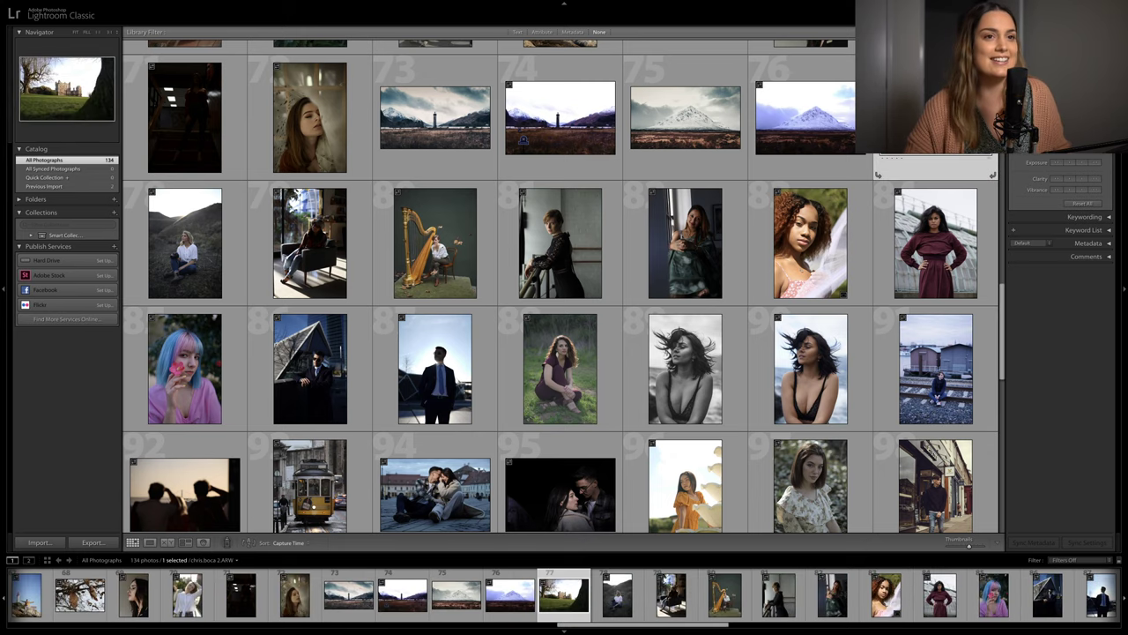
key(d)
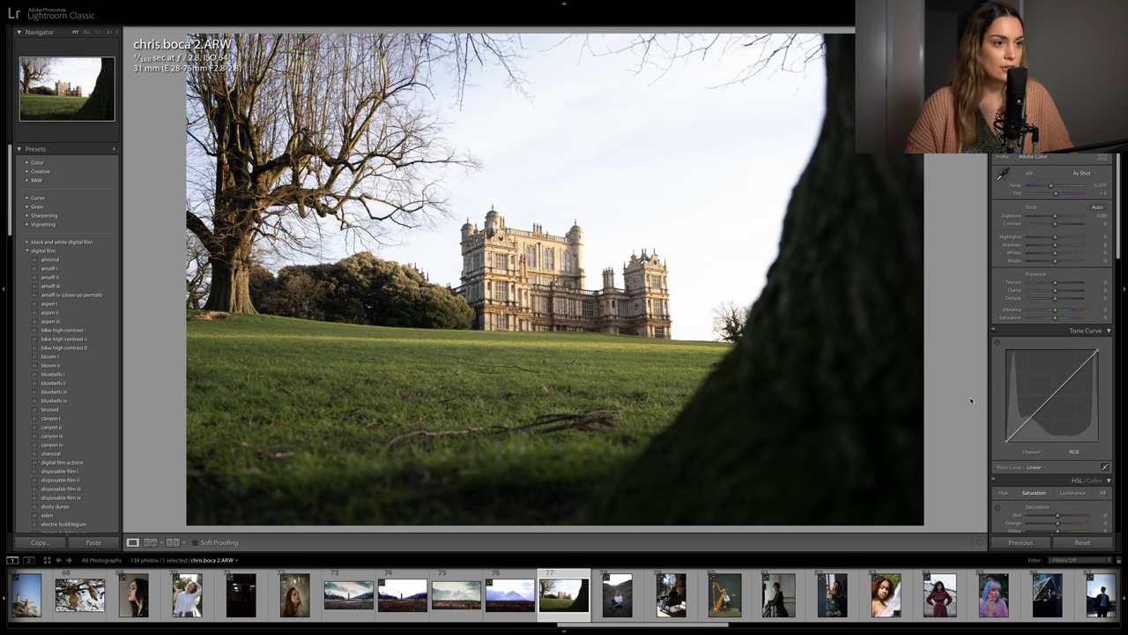
Rotate the castle photo slightly to straighten it, and strongly lower its Highlights to bring back the sky
key(r)
drag(946, 259, 947, 260)
key(r)
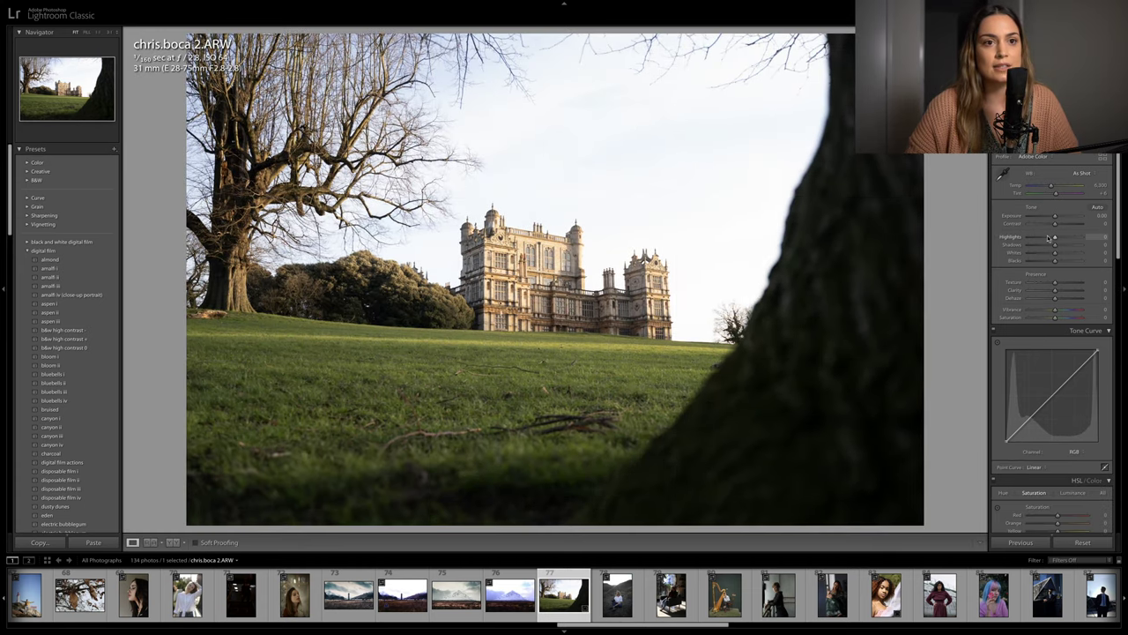
drag(1045, 238, 1031, 237)
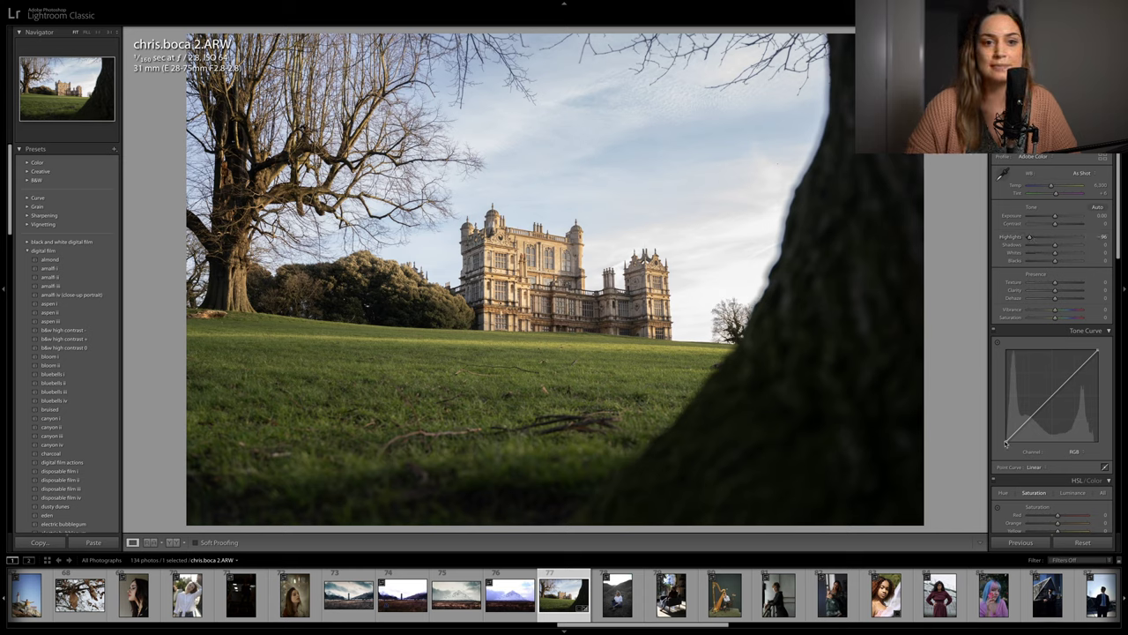
Shape the RGB tone curve with a lifted black point, lowered shadows and a midtone point brought back up to the diagonal
drag(1007, 443, 1003, 440)
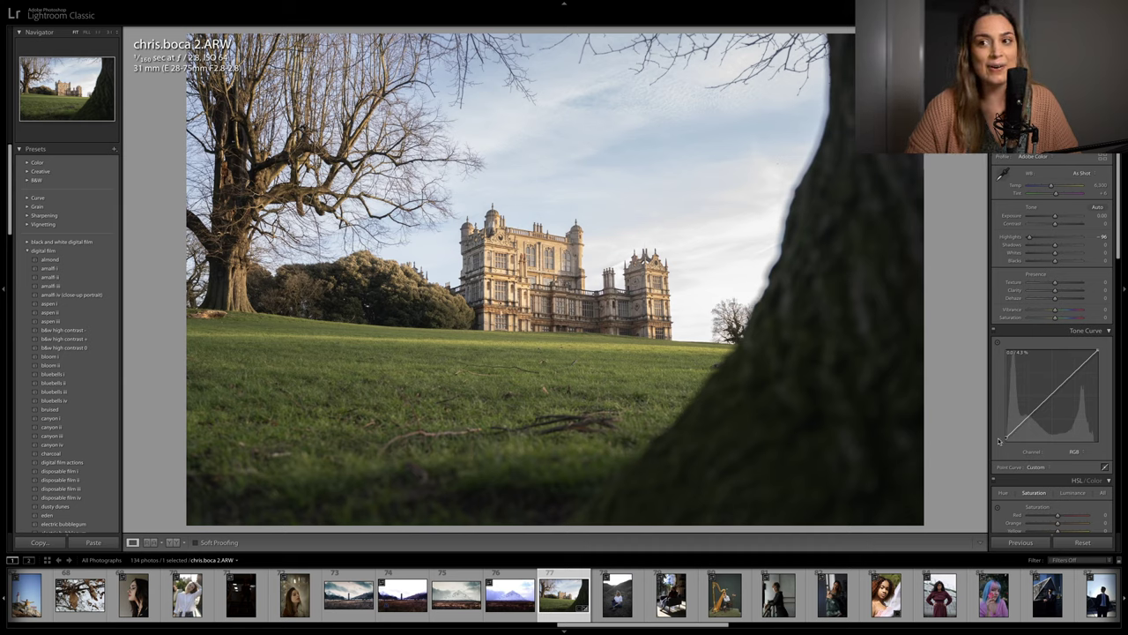
drag(1006, 438, 1021, 424)
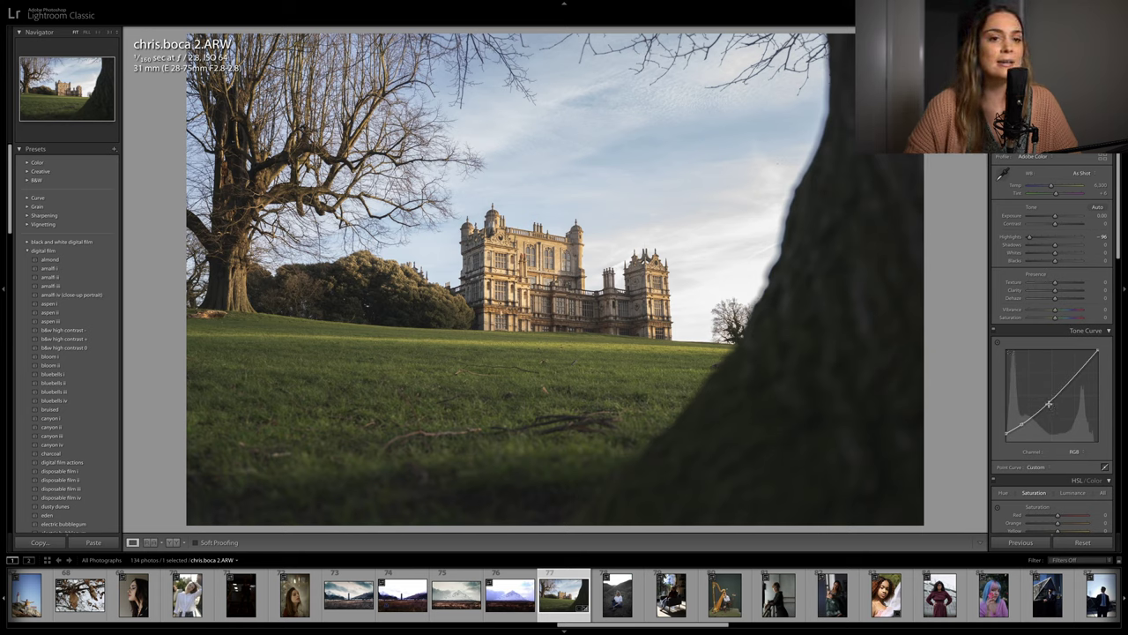
drag(1049, 403, 1049, 395)
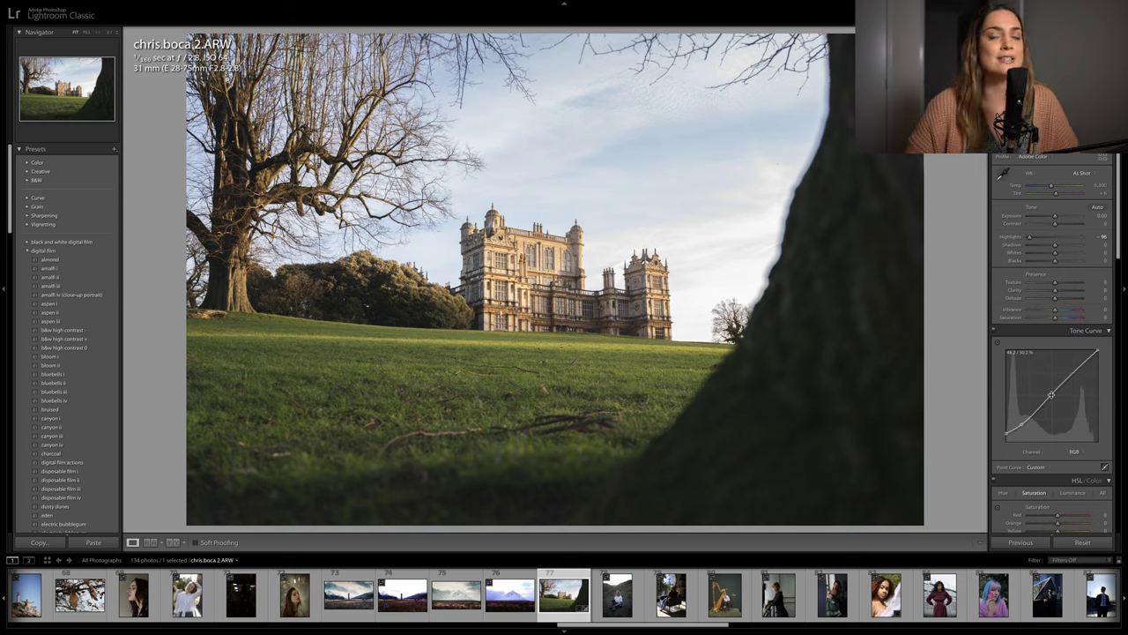
Lift the black point of the Blue tone curve and anchor its shadows and midtones near the diagonal
click(1074, 451)
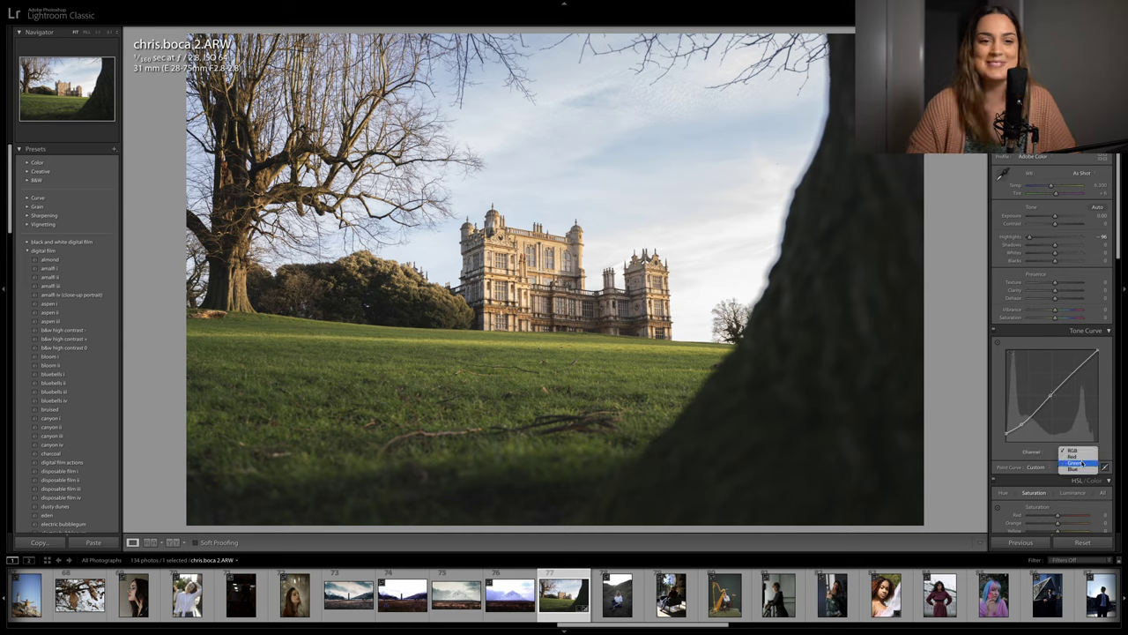
click(1074, 469)
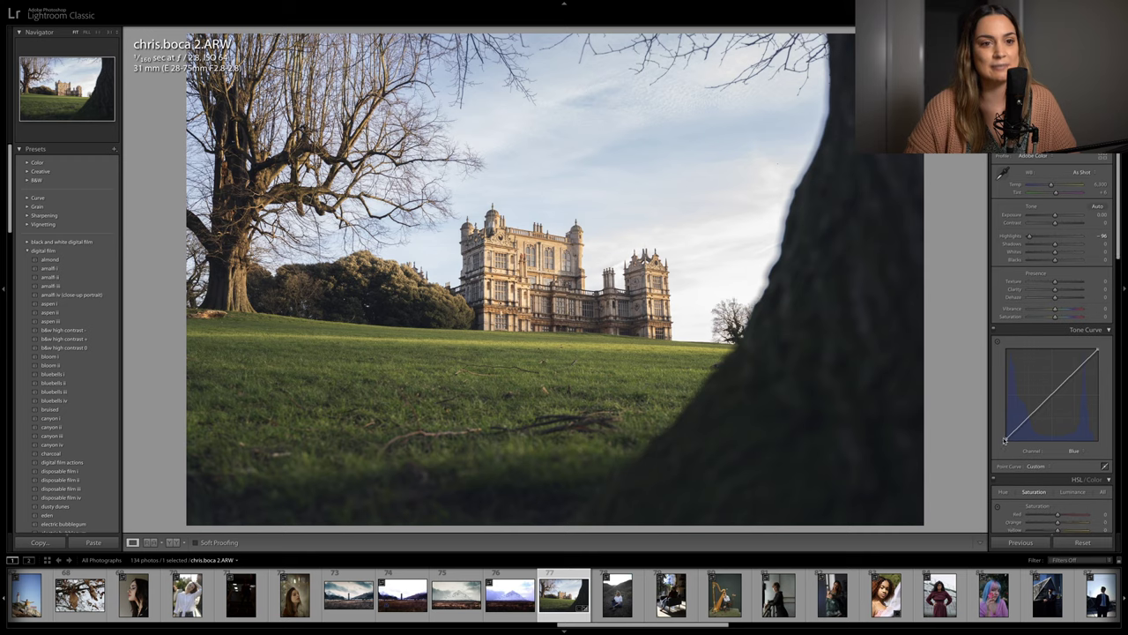
drag(1004, 440, 1022, 424)
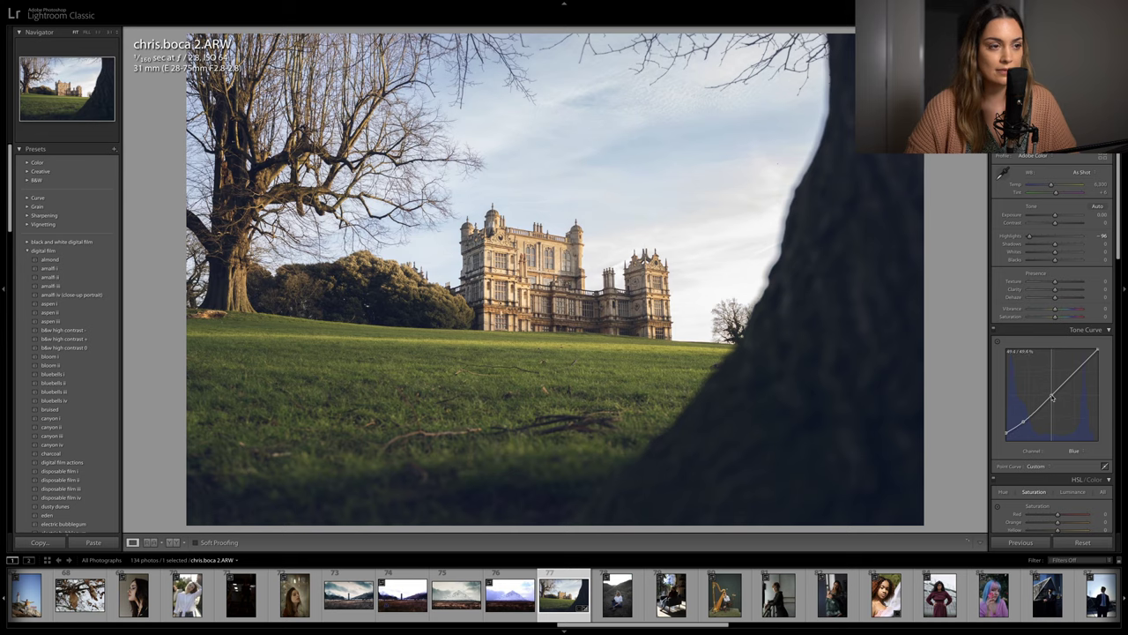
Add a highlights point slightly below the diagonal and a shadows point to the Green tone curve
click(1076, 450)
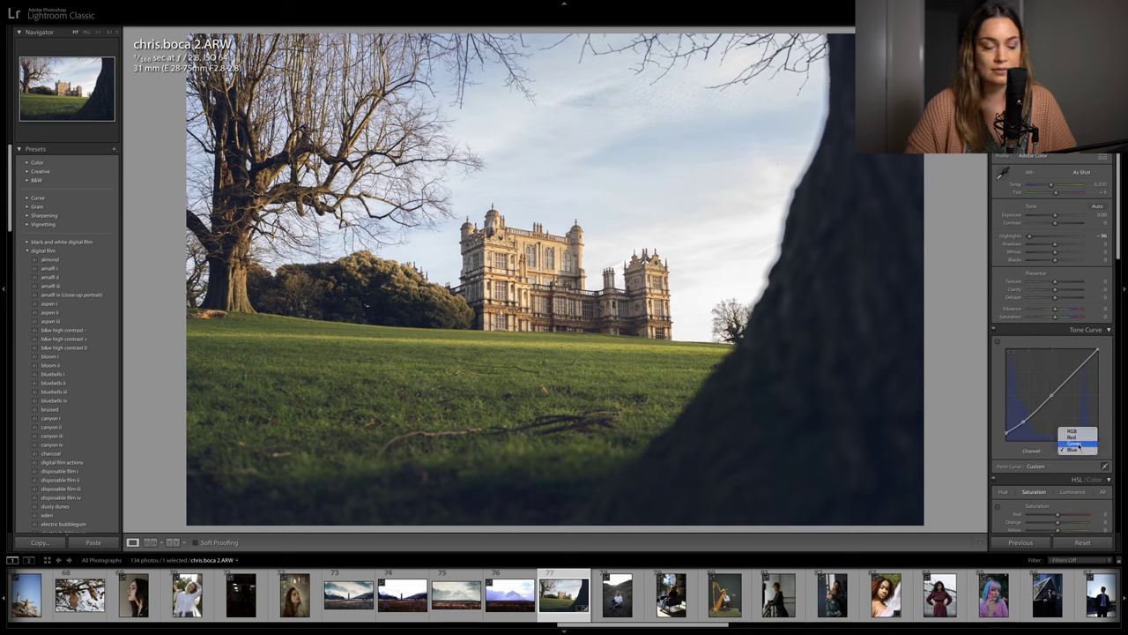
click(1077, 444)
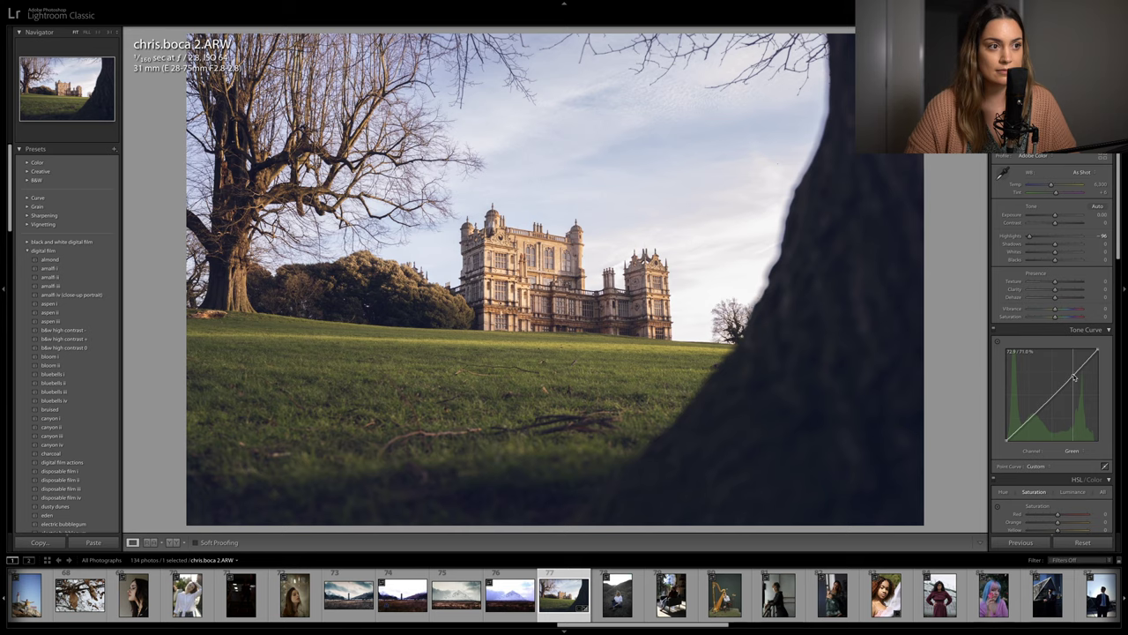
click(1074, 376)
click(1028, 420)
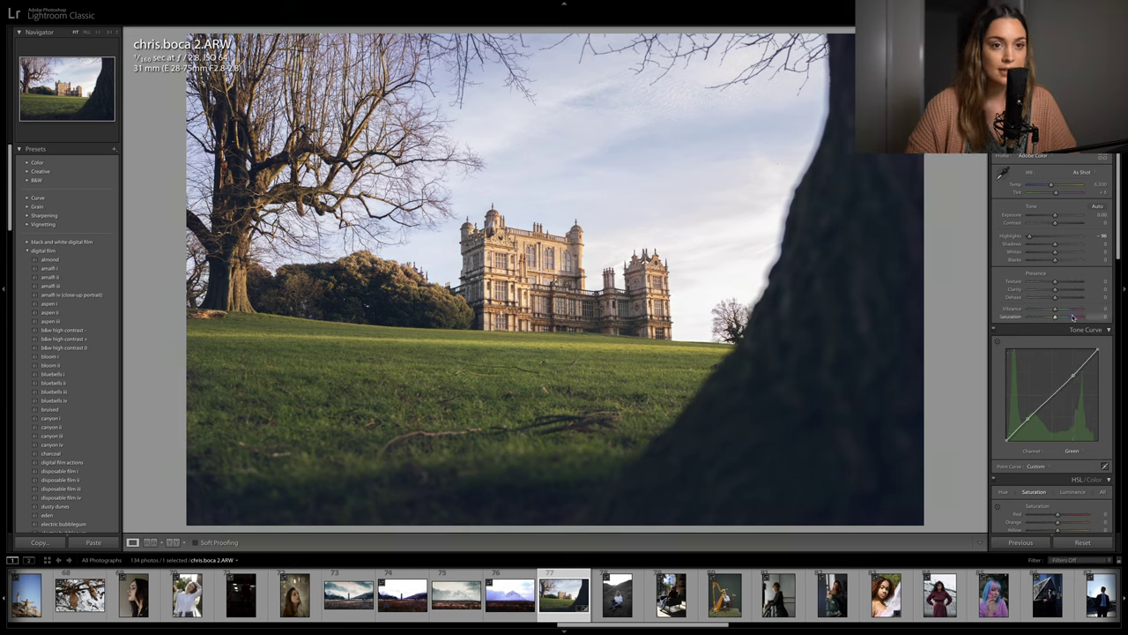
Lower the castle photo's overall Saturation to −15 and shift the HSL yellow hue strongly toward orange and the green hue to −27
drag(1054, 319, 1048, 319)
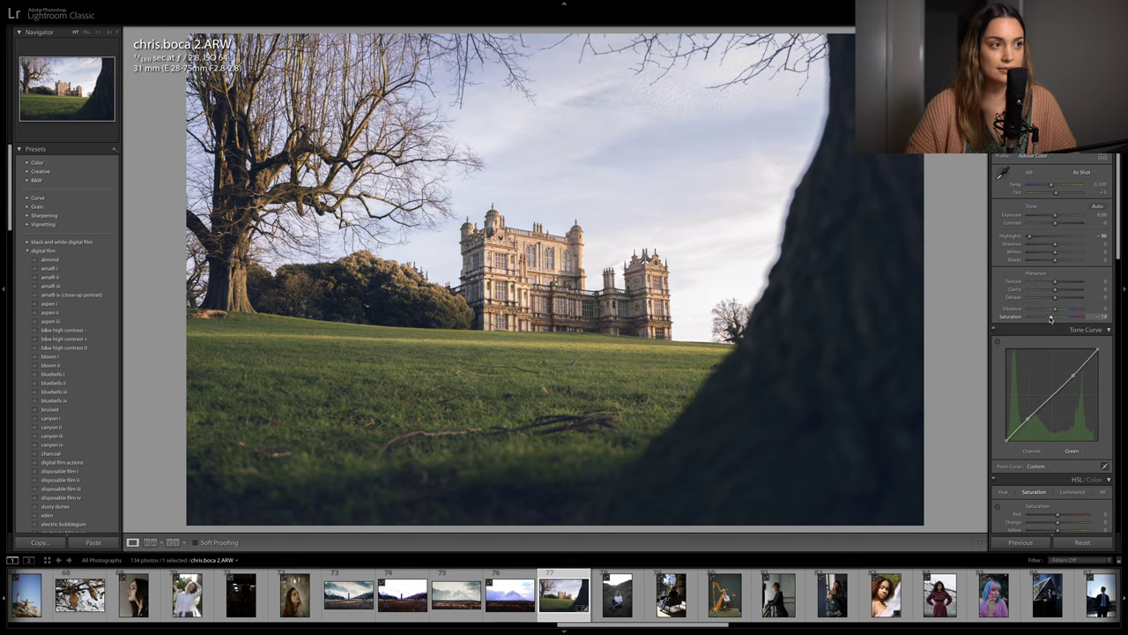
scroll(1050, 319, down, 4)
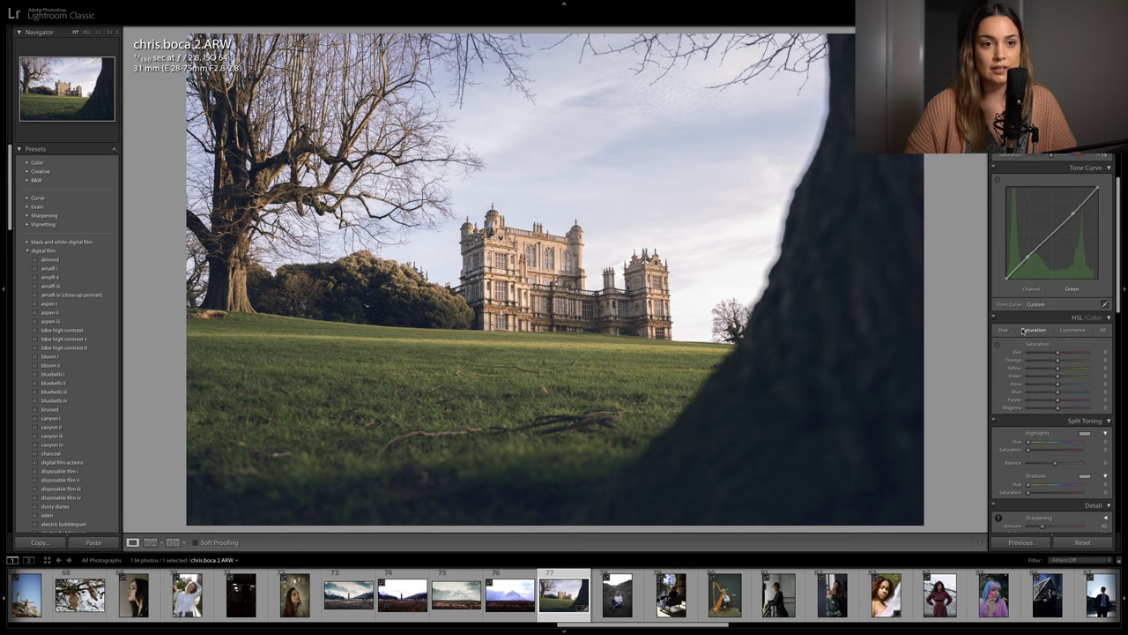
click(1009, 332)
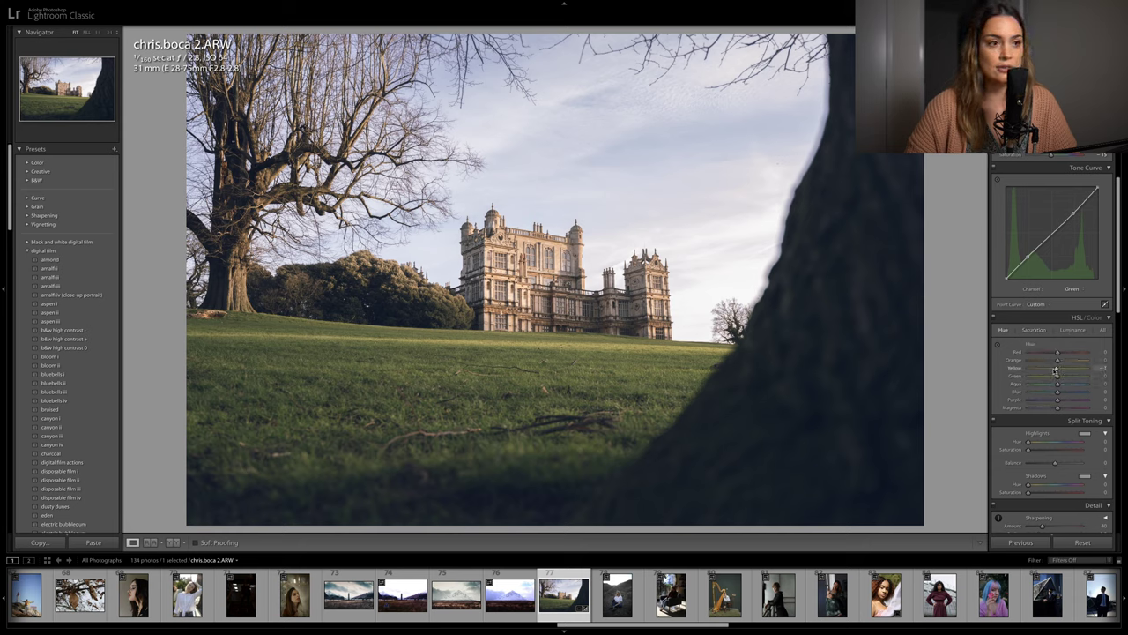
drag(1045, 370, 1049, 377)
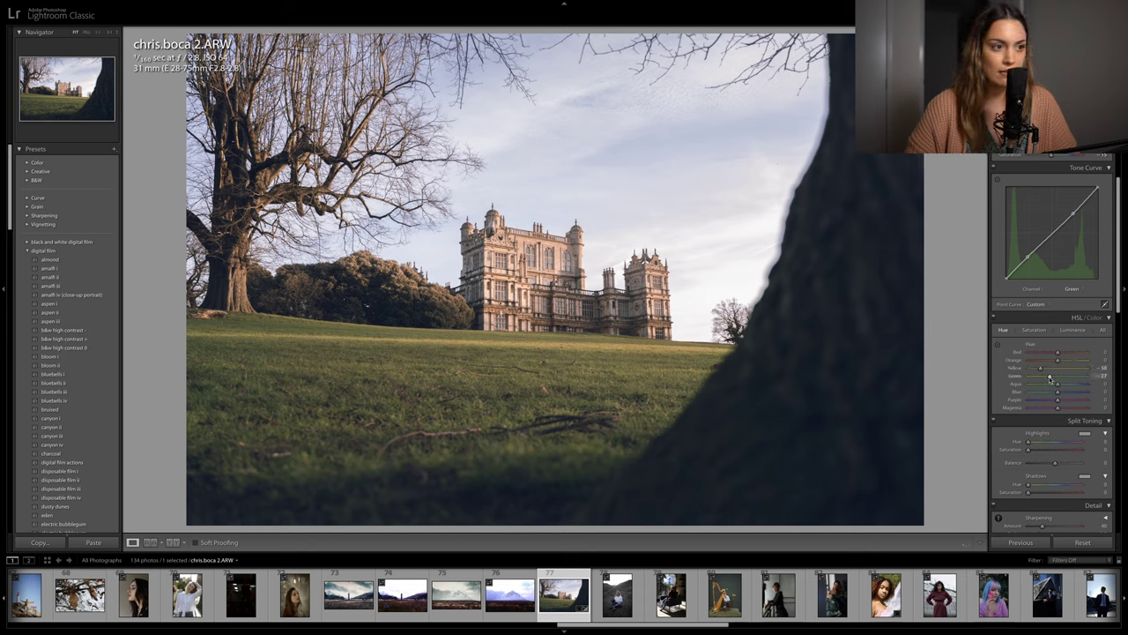
Reduce the HSL saturation of the yellows and greens, with green at −21, and raise the orange saturation to +18
click(1034, 329)
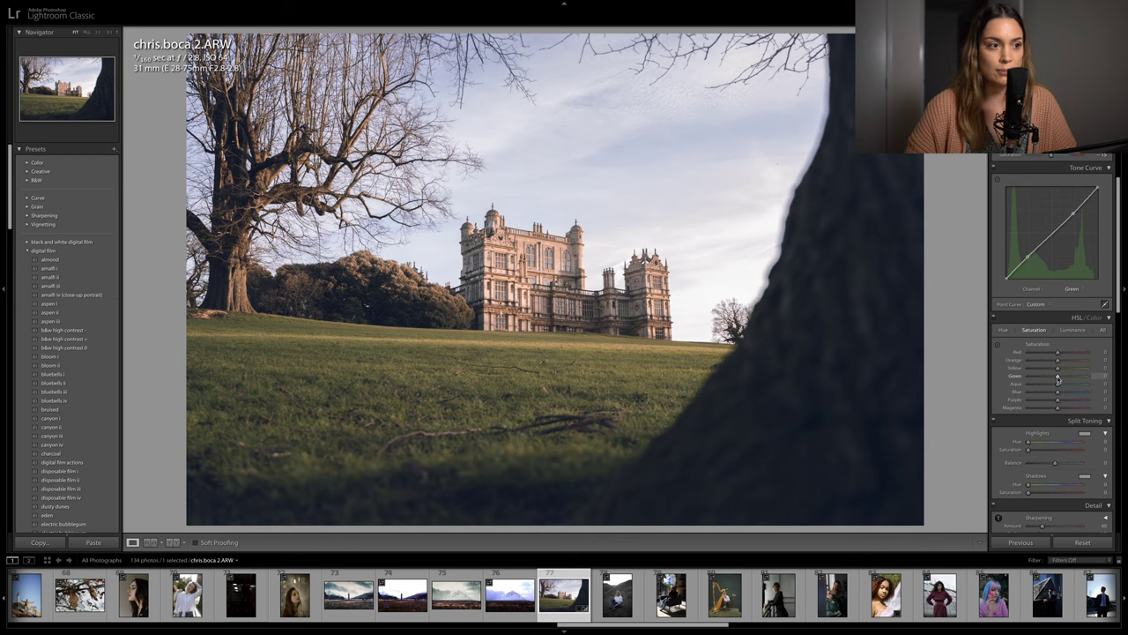
drag(1051, 377, 1046, 368)
drag(1057, 359, 1064, 361)
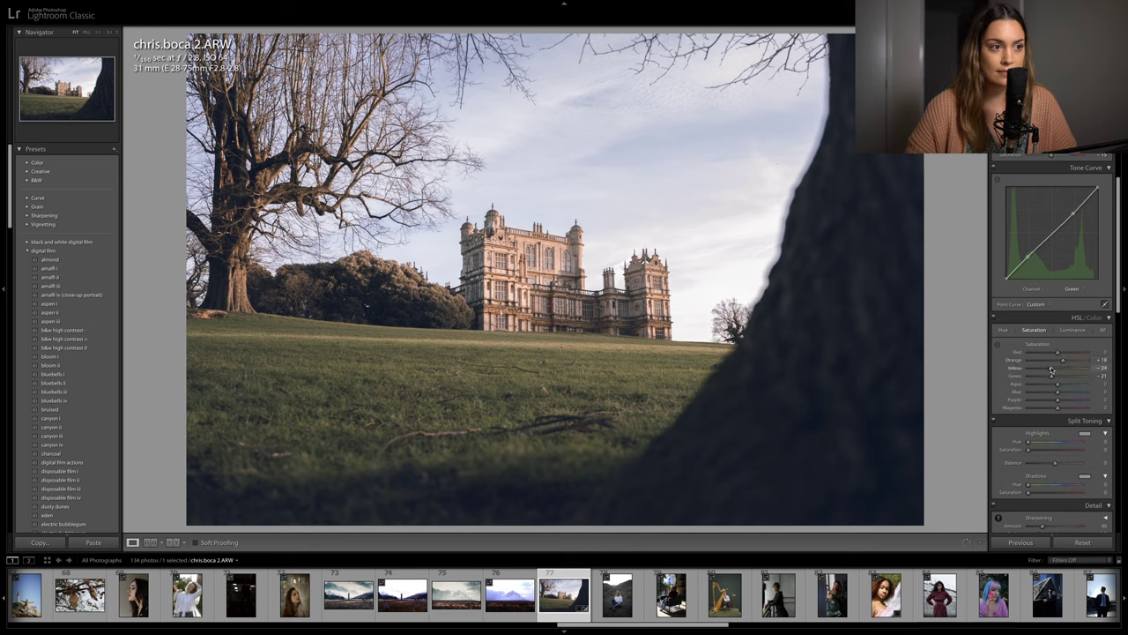
Set the HSL hues to −52 for red, −20 for orange and −43 for yellow, and lower the white balance Tint to +1
key(ctrl+alt+shift+h)
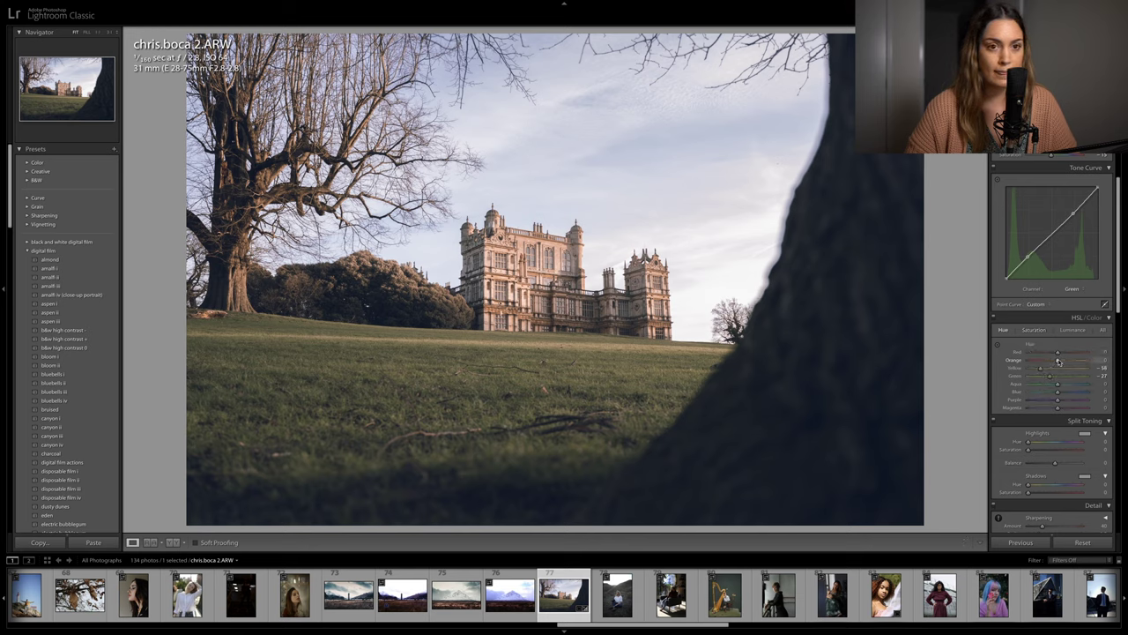
drag(1048, 360, 1033, 361)
mouse_move(1051, 360)
mouse_down()
mouse_move(1065, 352)
mouse_move(1041, 353)
mouse_move(1044, 371)
mouse_up()
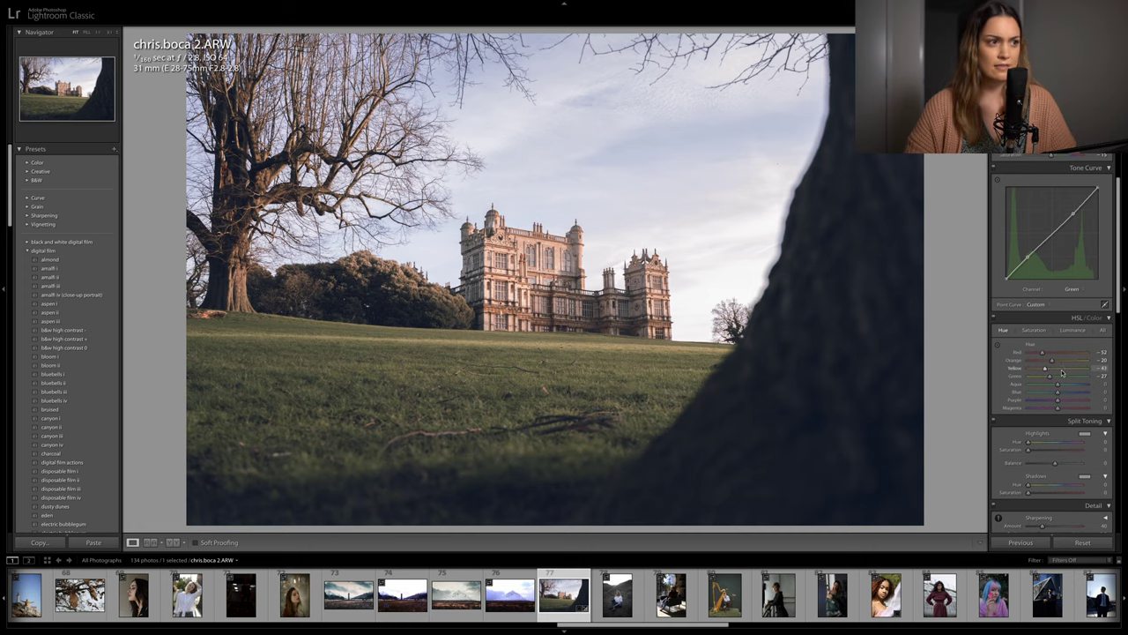
scroll(1068, 204, up, 4)
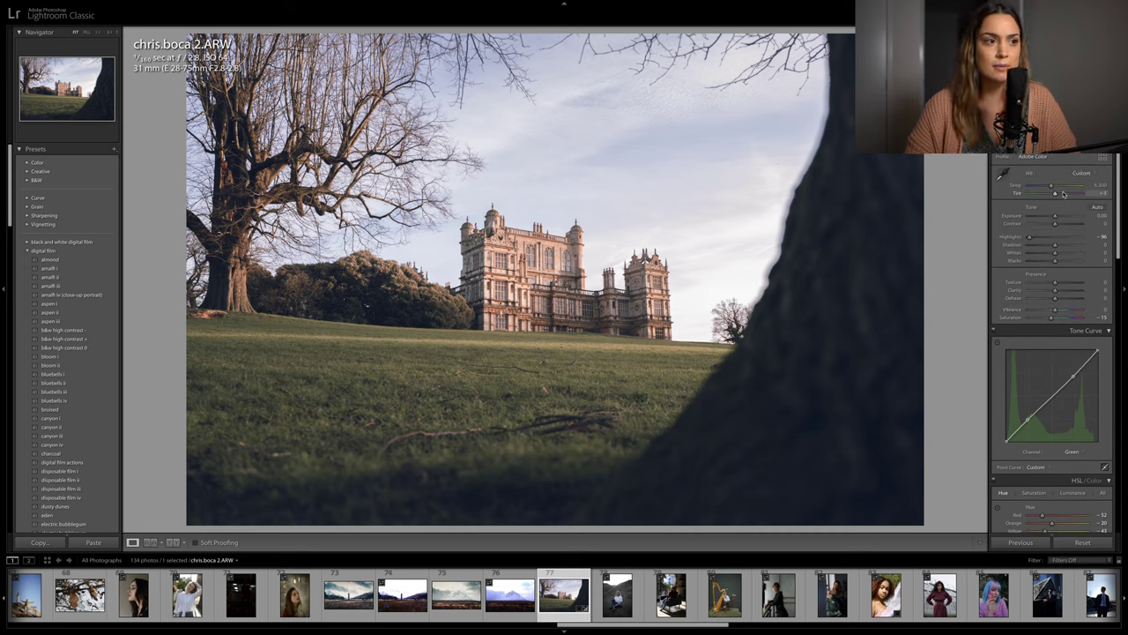
drag(1061, 194, 1063, 194)
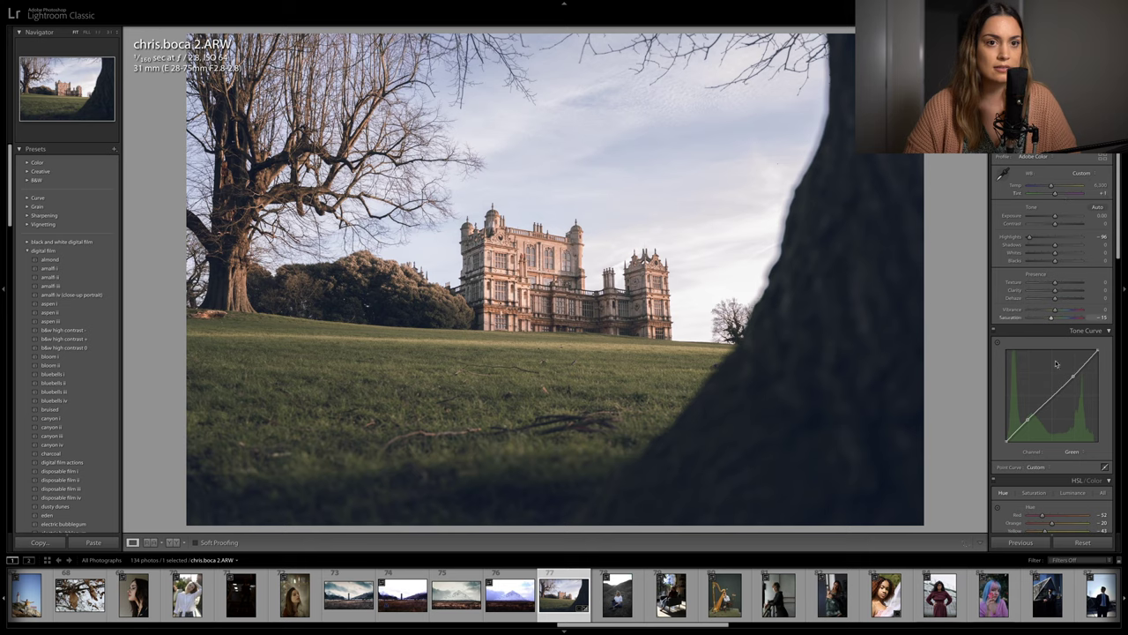
click(1072, 452)
key(Return)
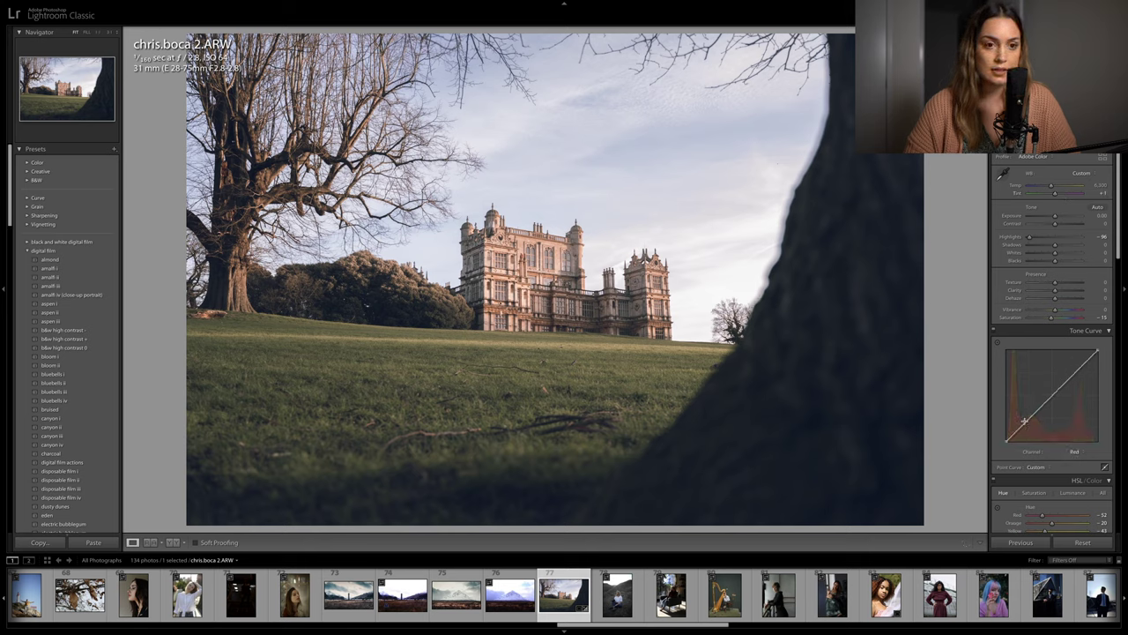
drag(1029, 421, 1031, 420)
right_click(1067, 413)
click(1074, 418)
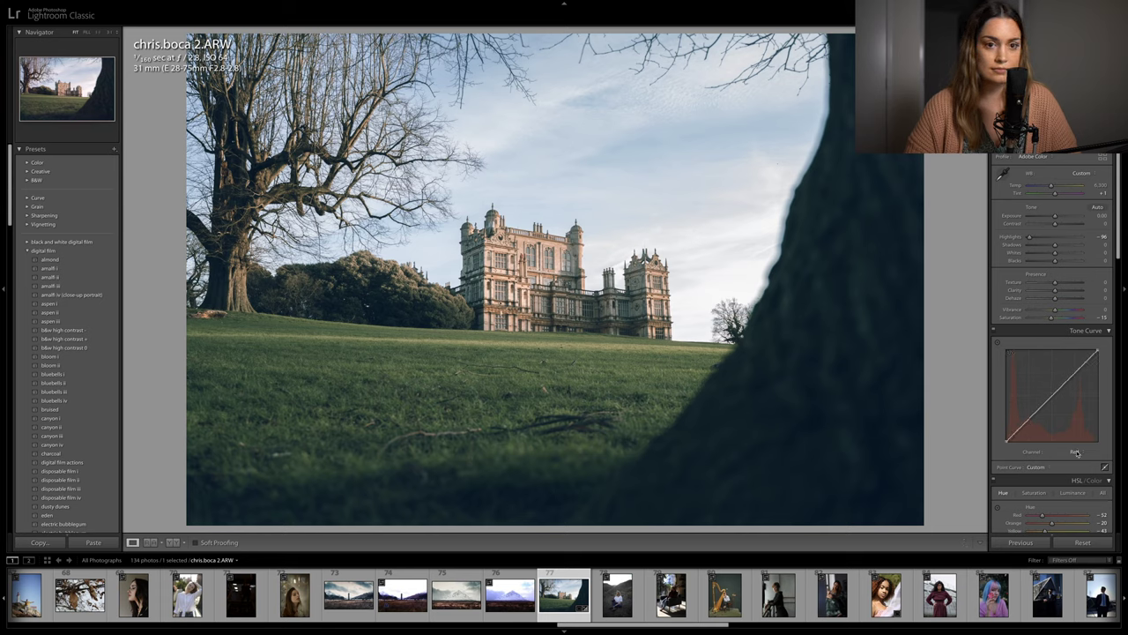
Raise the Green curve's highlights point slightly, and set Exposure to +0.10, Contrast +20, Shadows +7, Whites −16 and Blacks −5
click(1074, 451)
click(1075, 459)
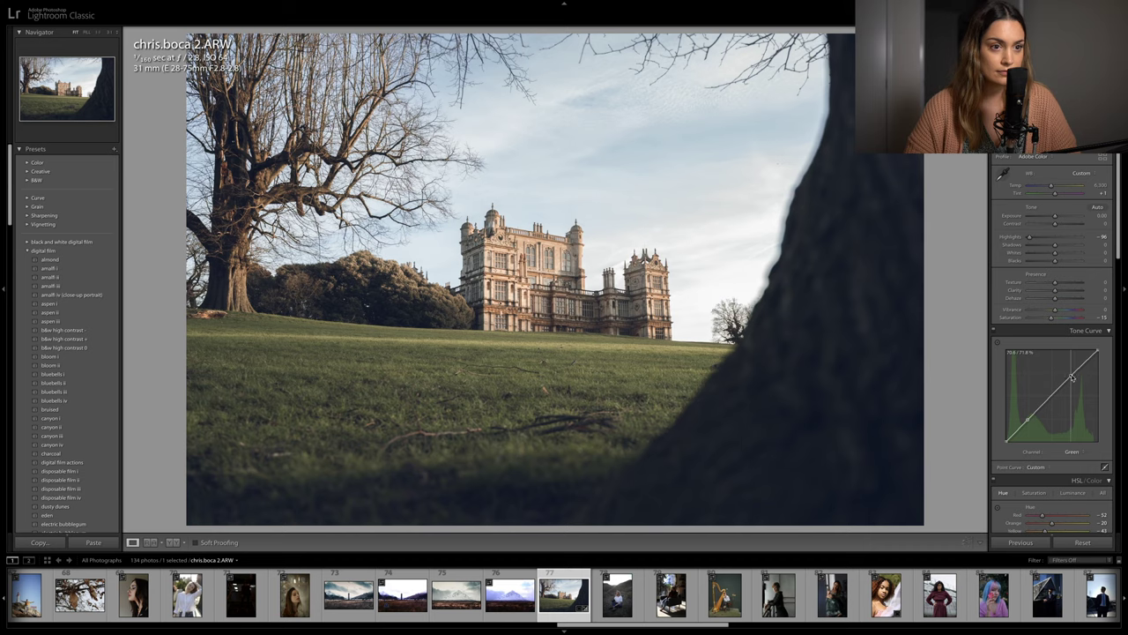
drag(1055, 224, 1053, 262)
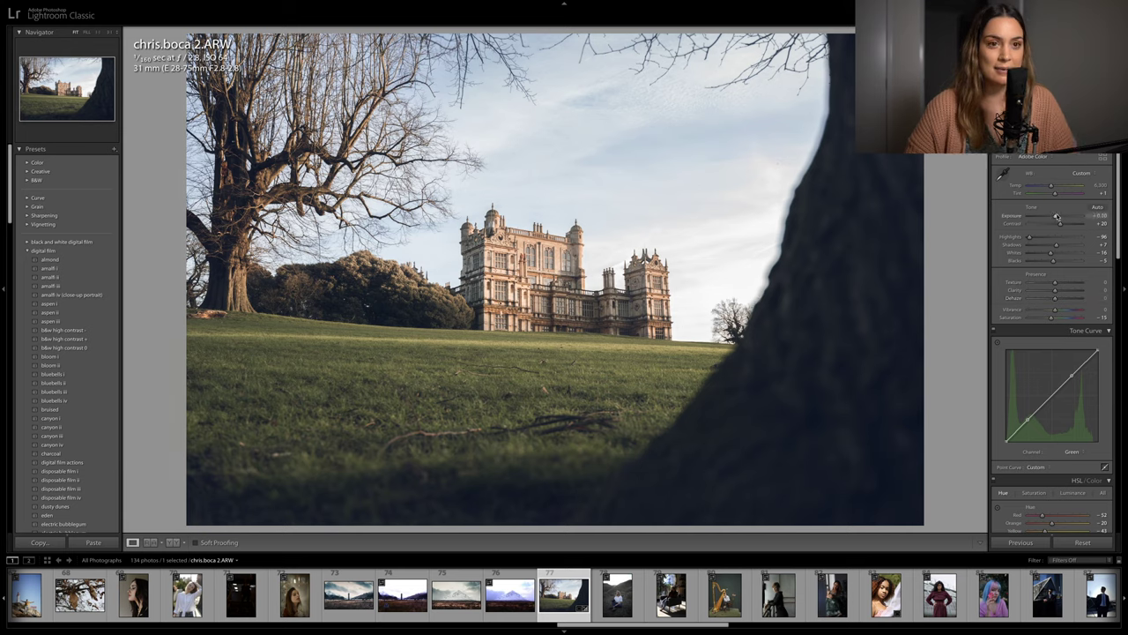
Pull the shadows point of the RGB tone curve slightly lower to deepen the castle photo's contrast
scroll(1057, 309, down, 1)
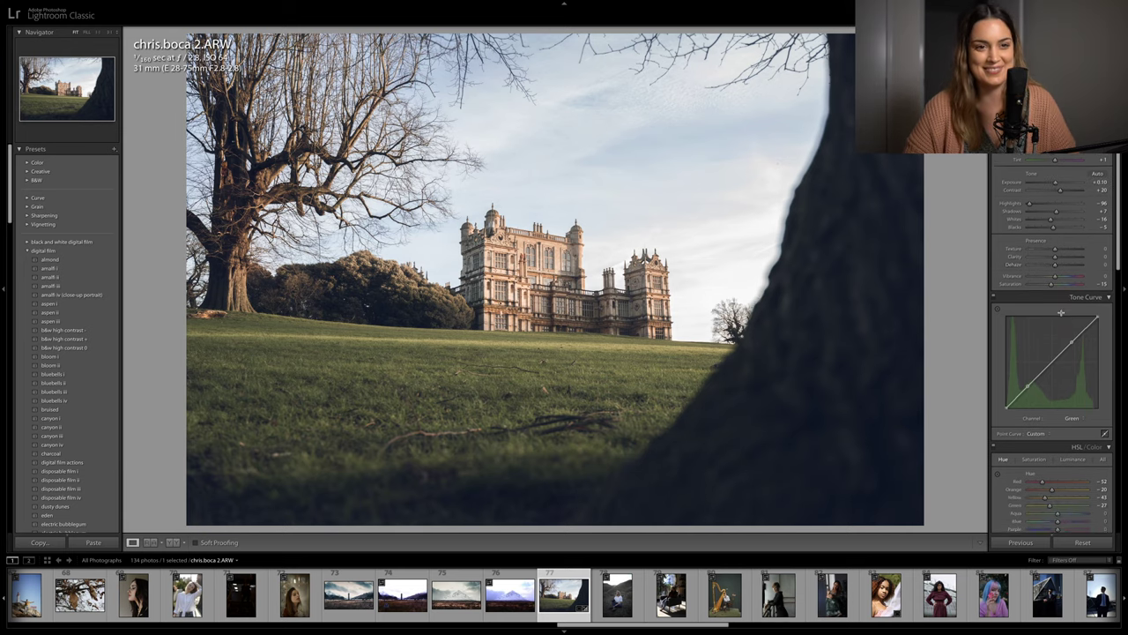
click(1073, 412)
click(1071, 398)
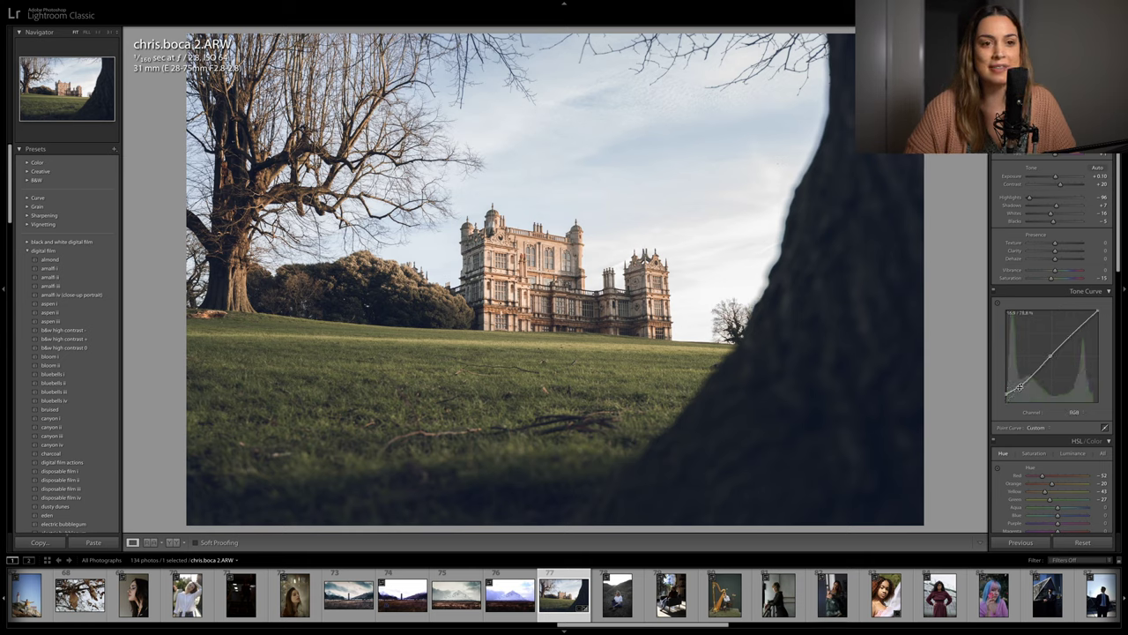
drag(1022, 384, 1026, 385)
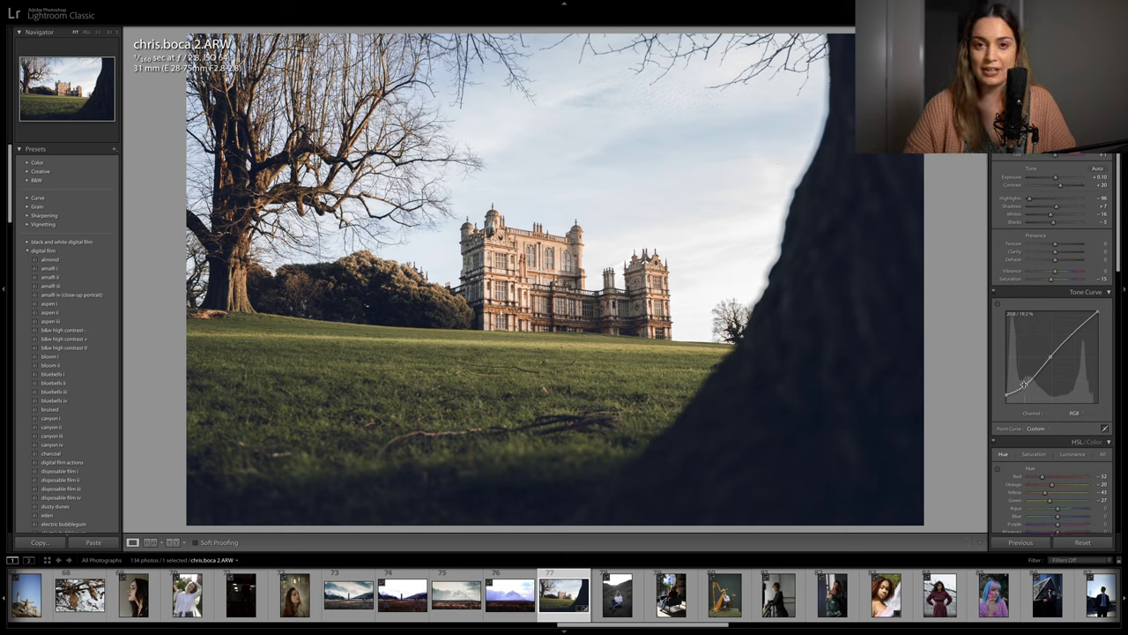
Split-tone the highlights with hue 45 and saturation 13, and the shadows with hue 225 and saturation 6
scroll(1031, 387, down, 5)
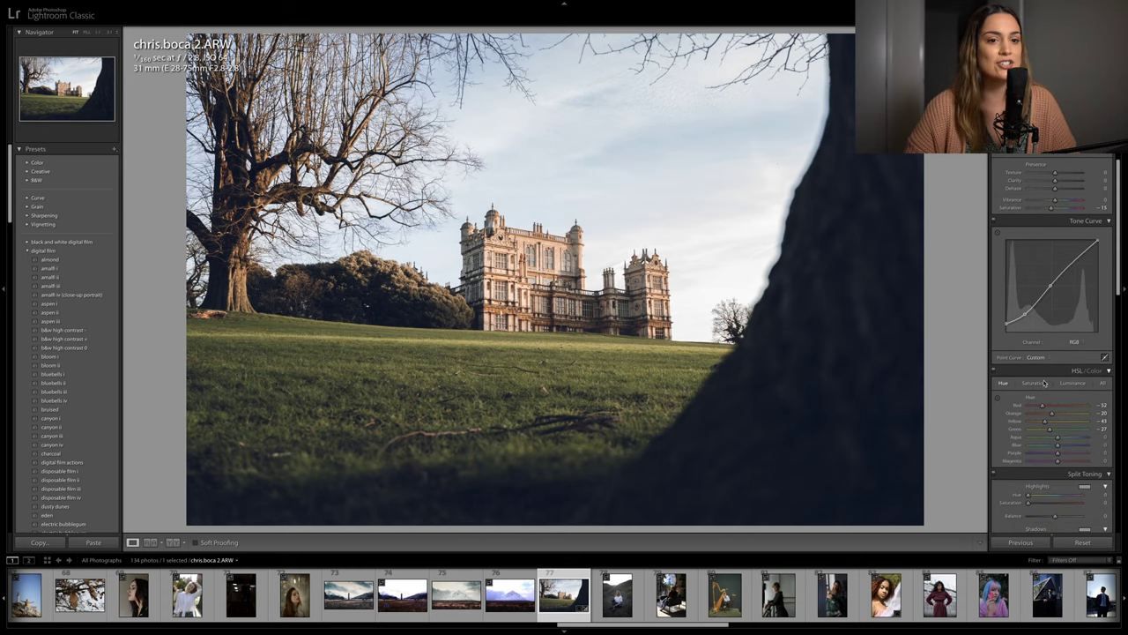
drag(1040, 385, 1036, 375)
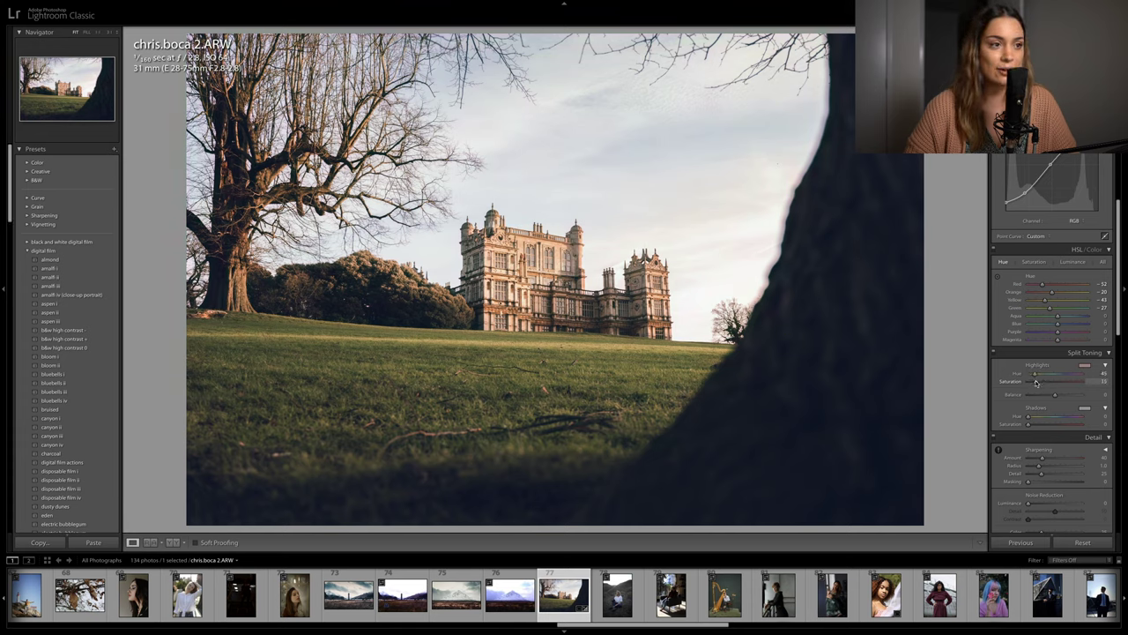
drag(1036, 383, 1035, 383)
drag(1028, 424, 1047, 424)
drag(1028, 416, 1062, 417)
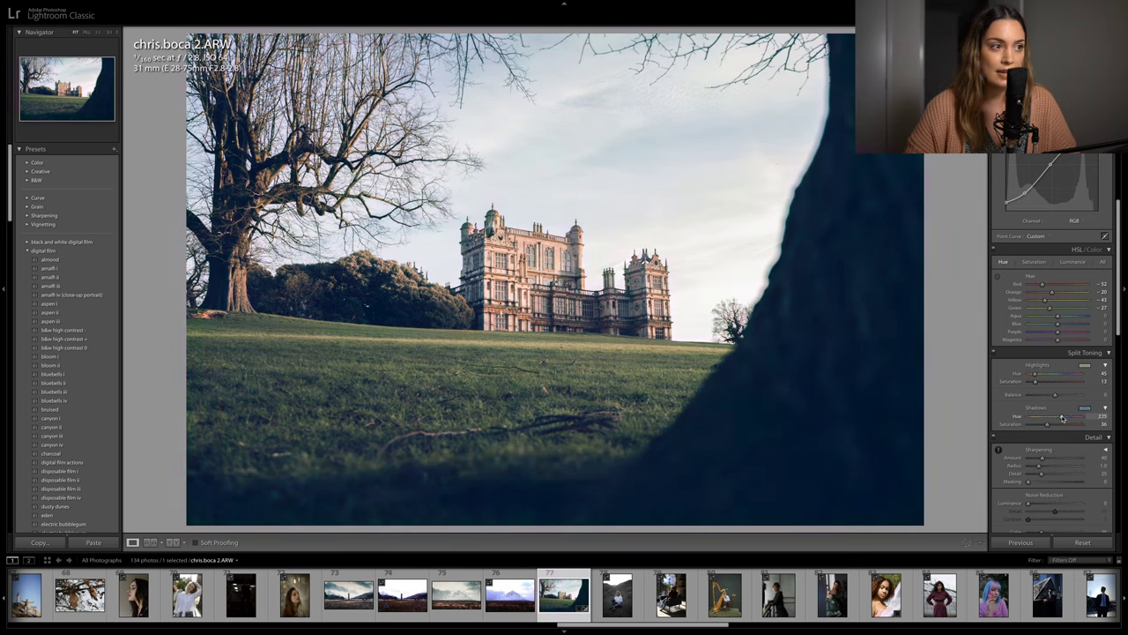
drag(1047, 424, 1030, 426)
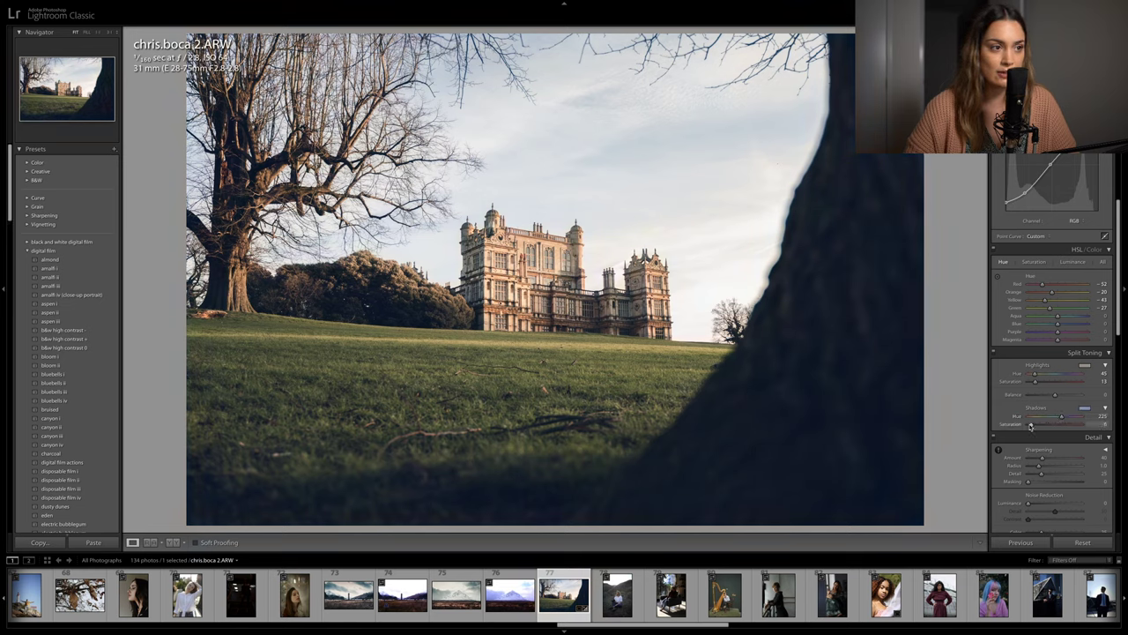
Review the remaining adjustment settings and compare the castle photo before and after the edits
scroll(1031, 425, down, 10)
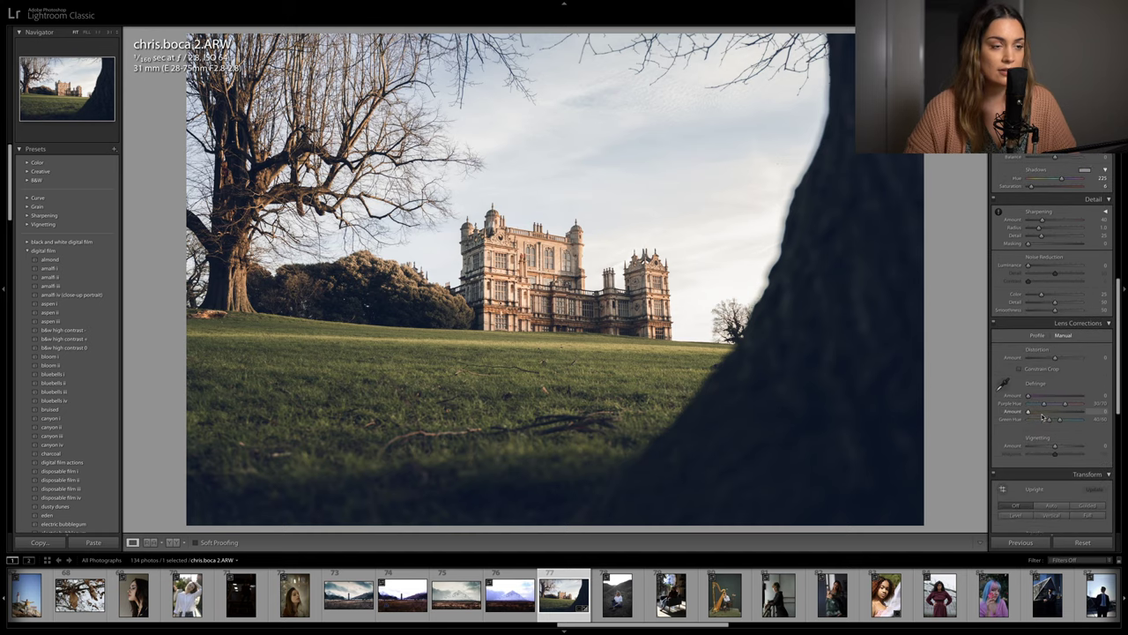
scroll(1043, 416, down, 5)
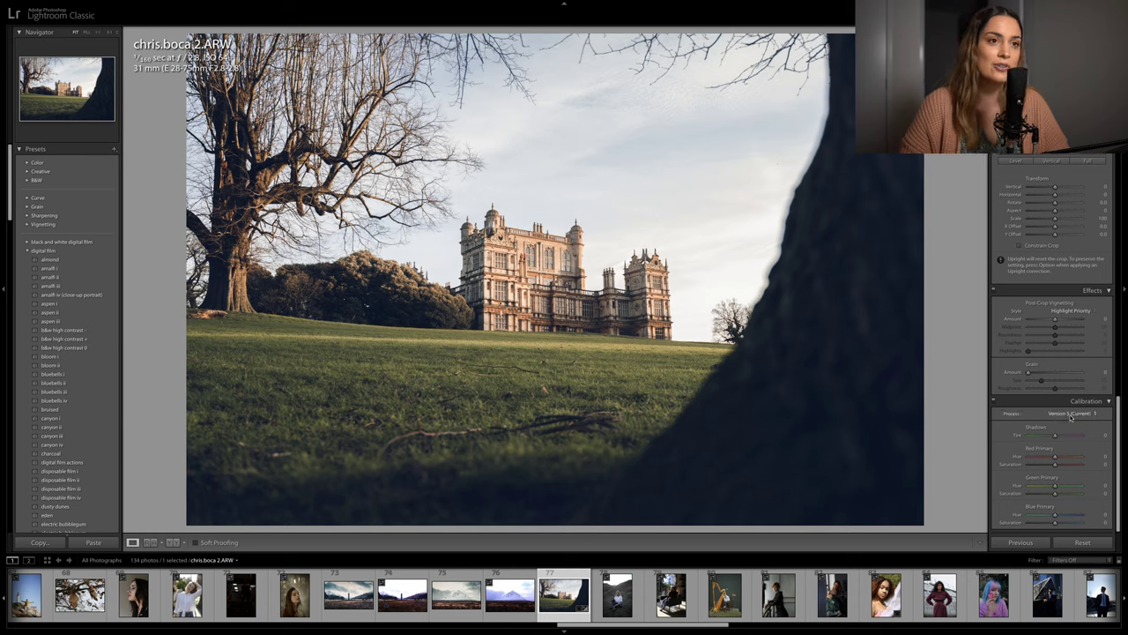
scroll(1067, 417, up, 10)
scroll(1074, 417, up, 5)
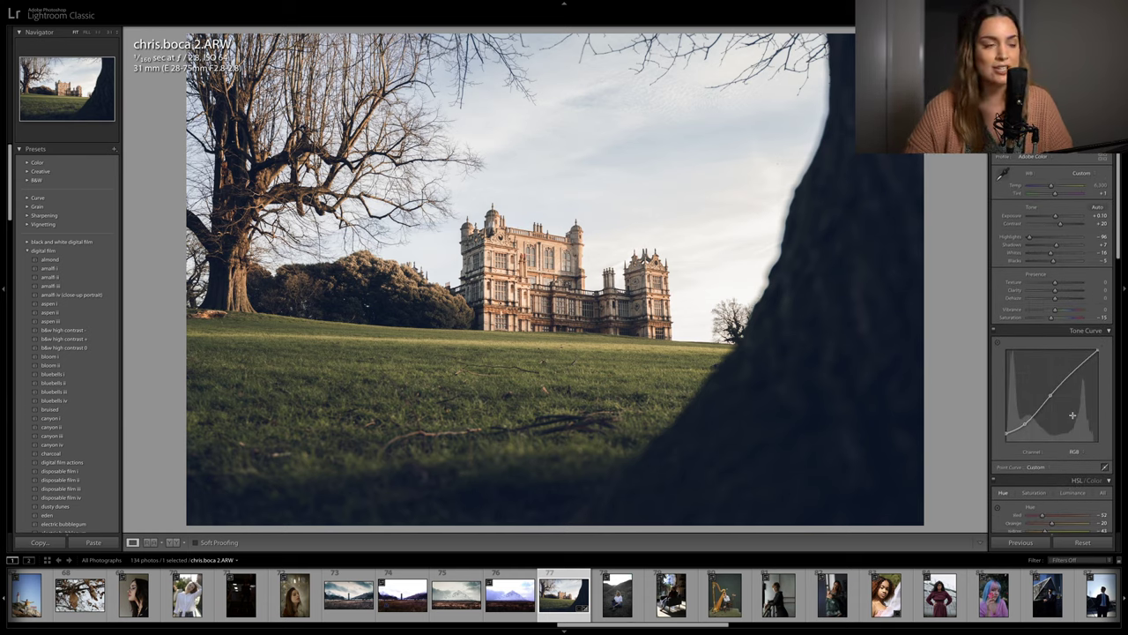
key(backslash)
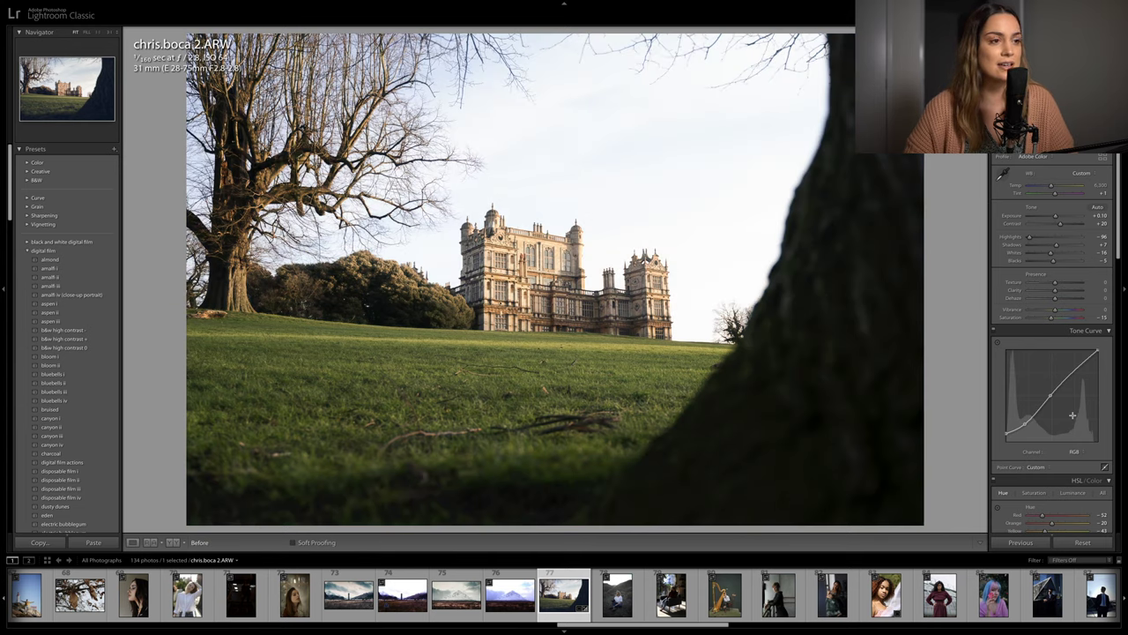
key(backslash)
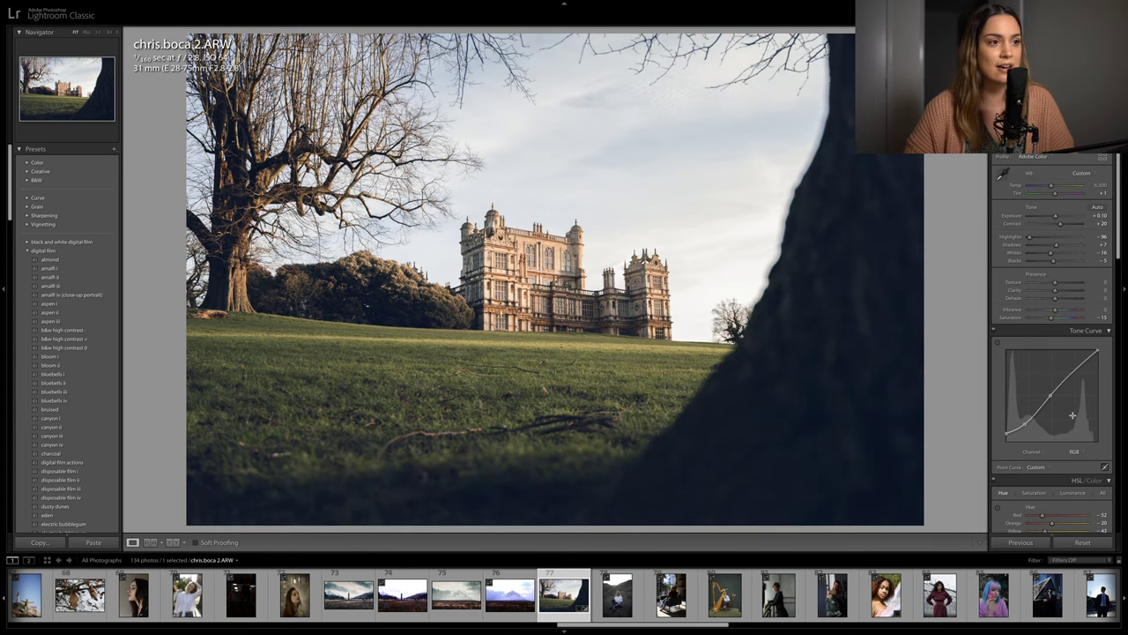
key(backslash)
key(backslash)
drag(539, 299, 568, 348)
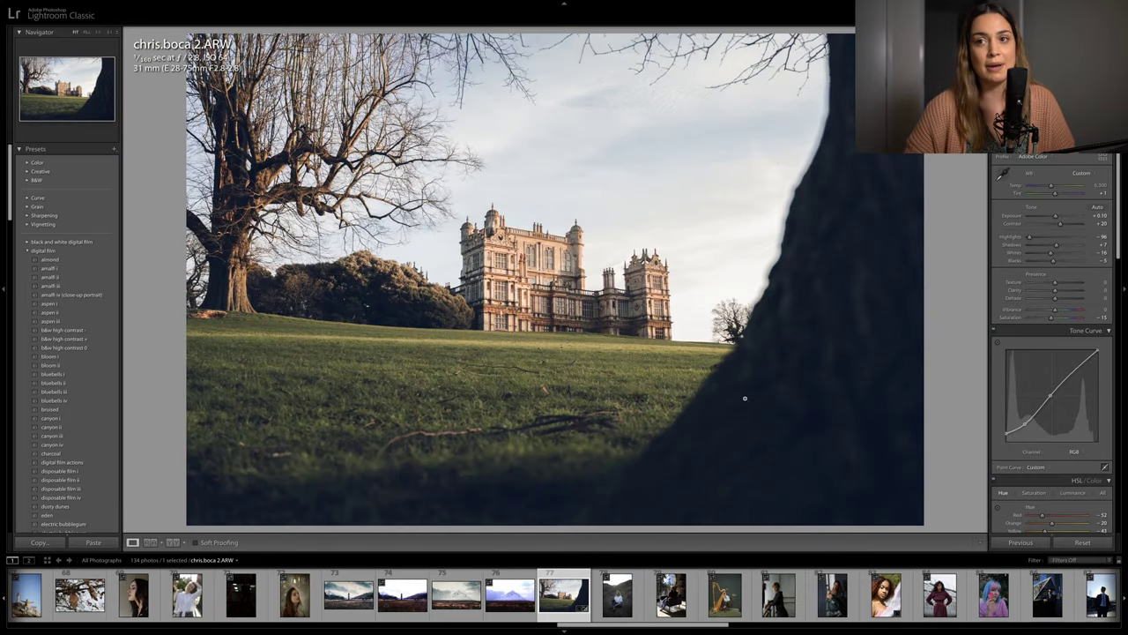
Open the portrait-format photo of the red backpack walker and wind turbines, and straighten it with a 0.48° crop rotation
drag(606, 627, 790, 622)
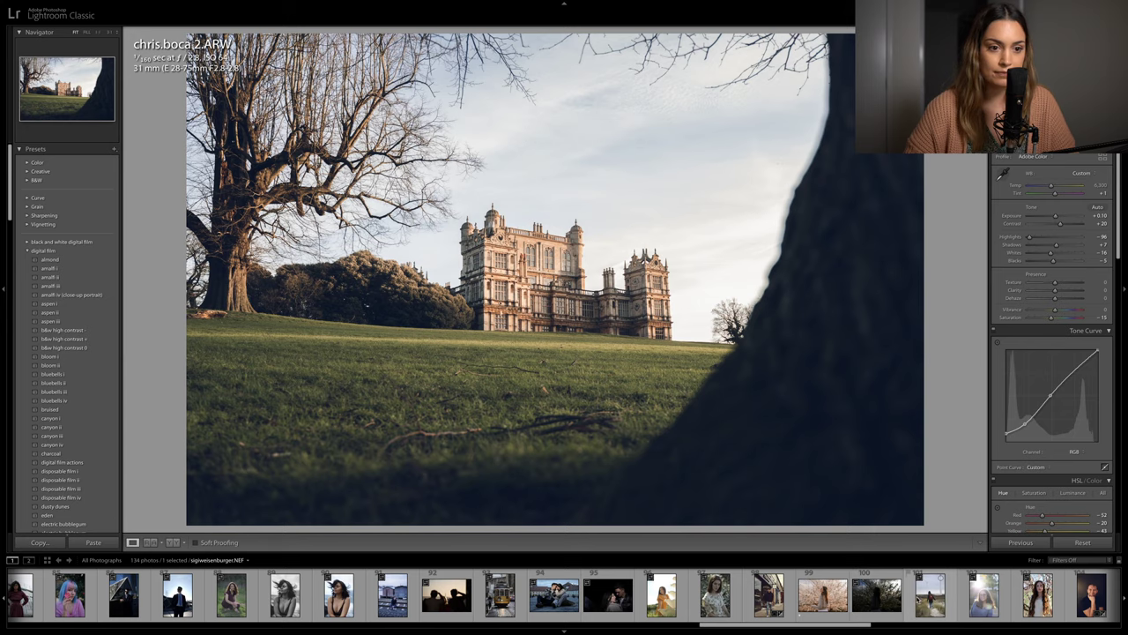
click(930, 592)
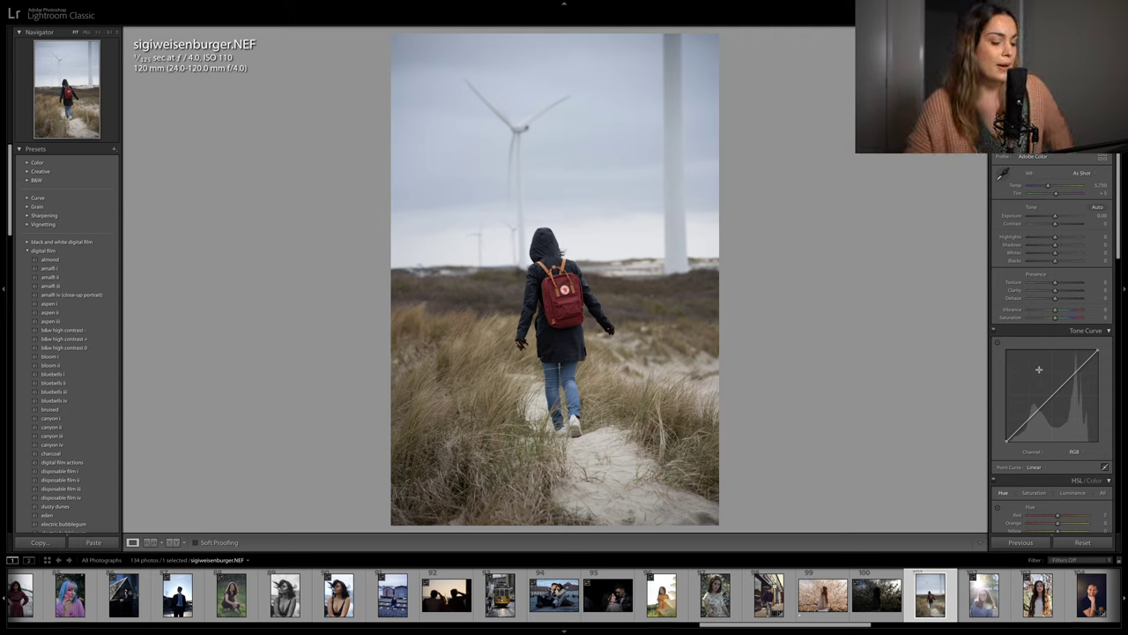
key(r)
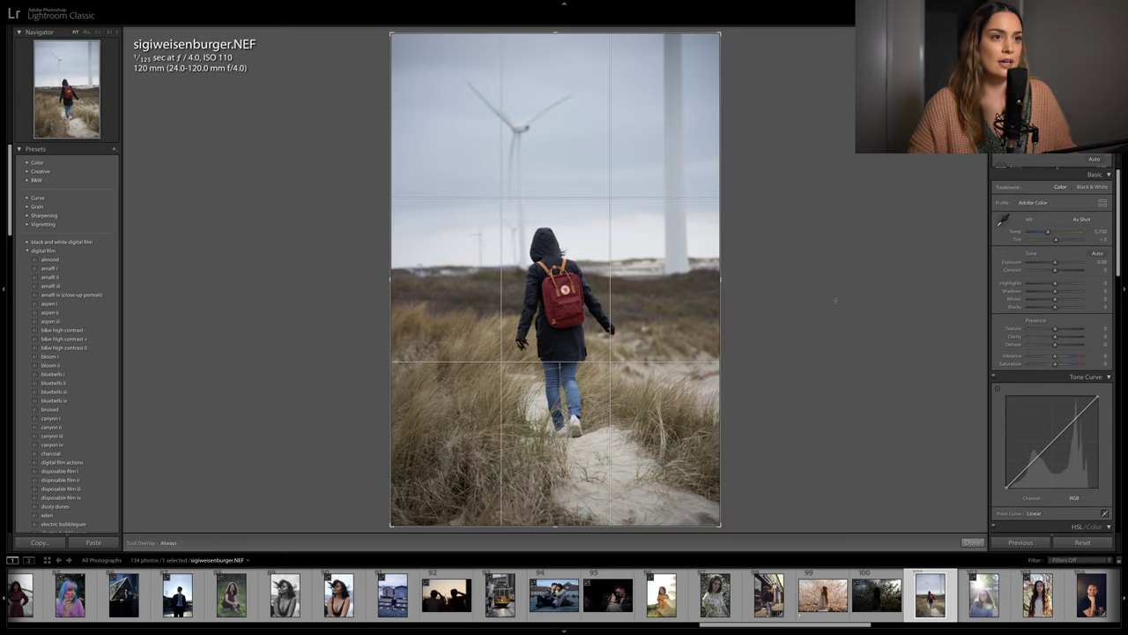
scroll(1065, 328, down, 10)
scroll(1065, 328, down, 5)
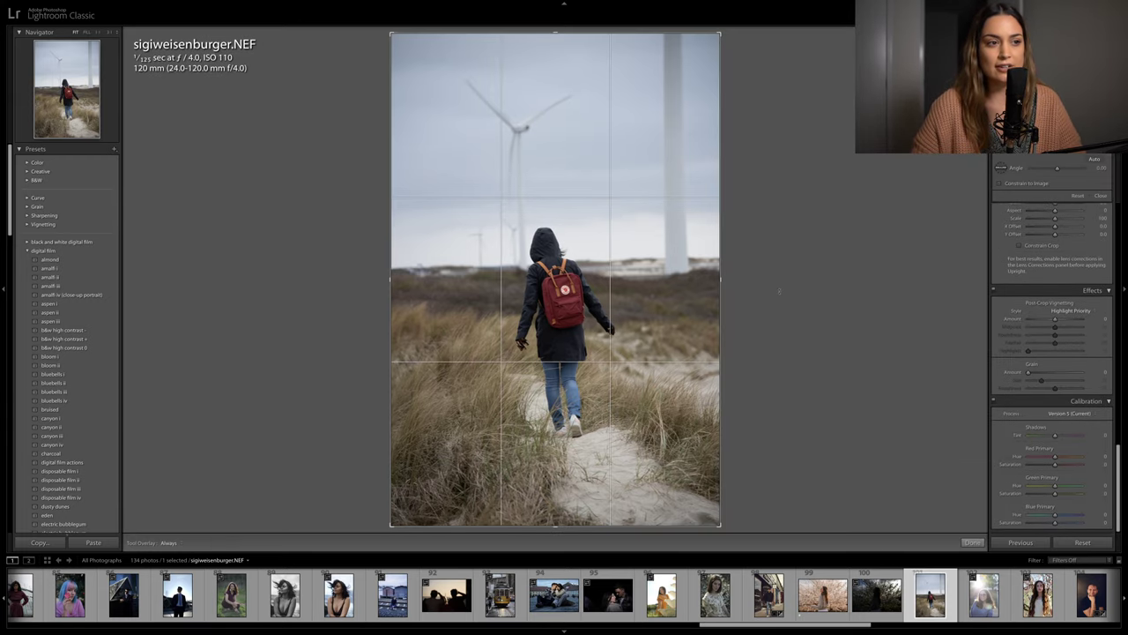
drag(761, 260, 762, 262)
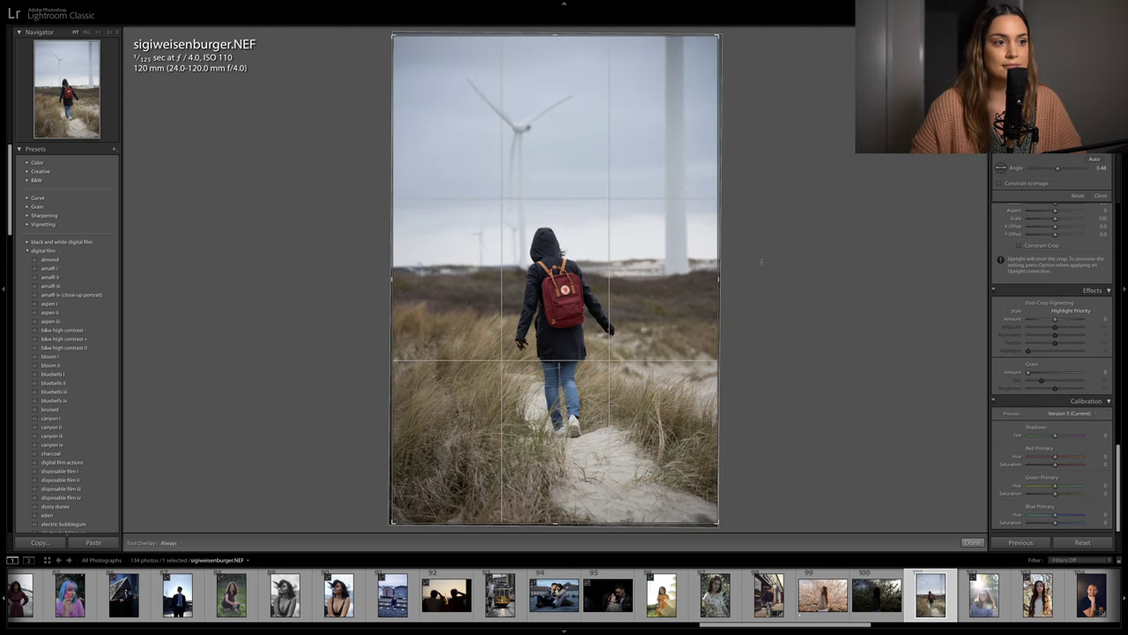
key(Return)
drag(1055, 515, 998, 517)
mouse_move(1077, 517)
mouse_down()
mouse_move(1102, 514)
mouse_move(1003, 516)
mouse_move(1062, 518)
mouse_up()
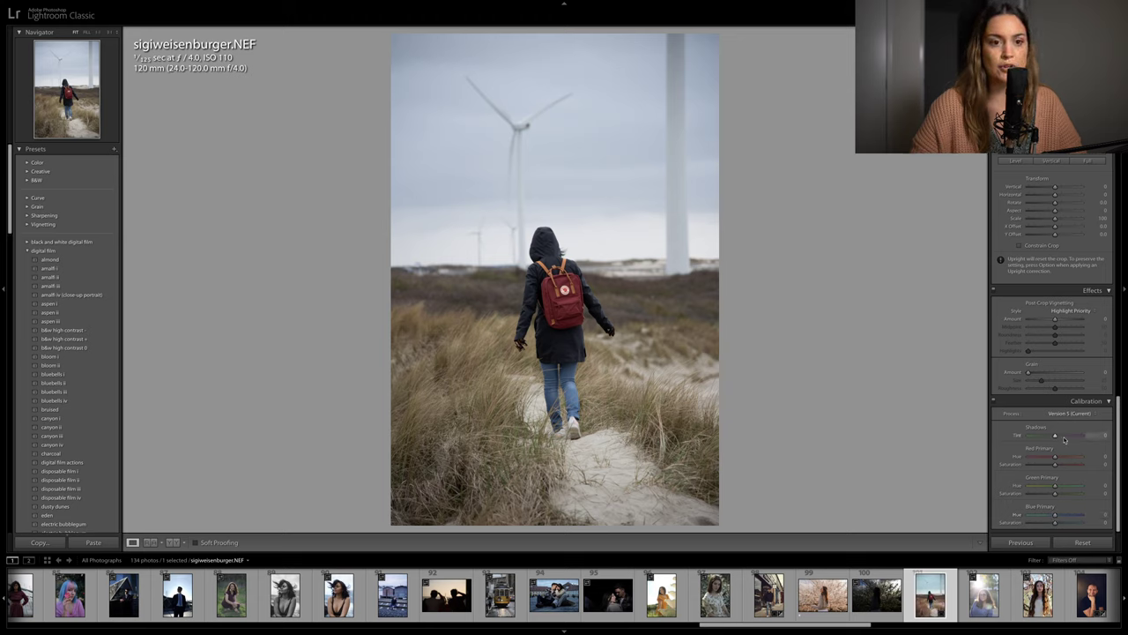
scroll(1067, 441, up, 10)
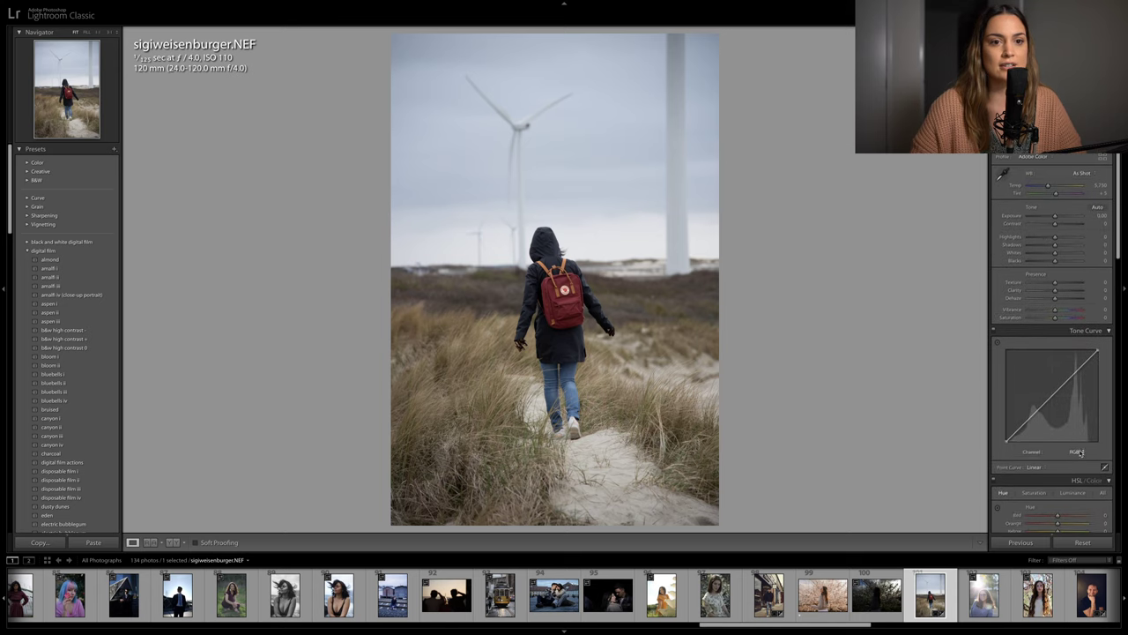
scroll(1034, 379, down, 2)
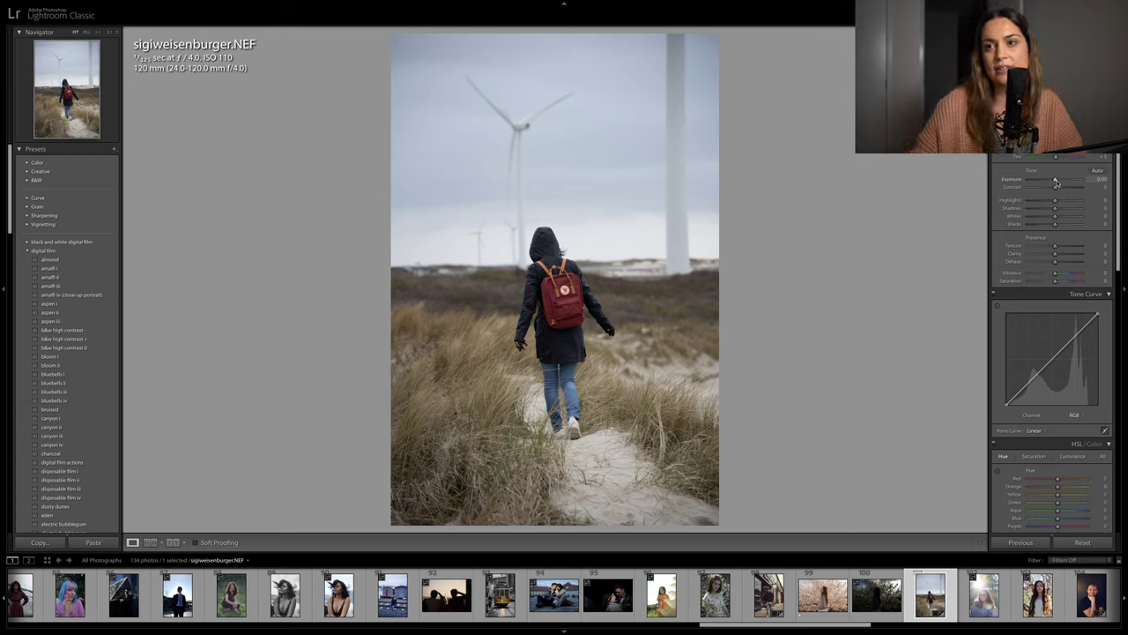
Set exposure to +0.35, highlights to -100 and whites to +40, and shape the RGB tone curve with a slightly lifted black point and deepened shadows
drag(1055, 182, 1064, 217)
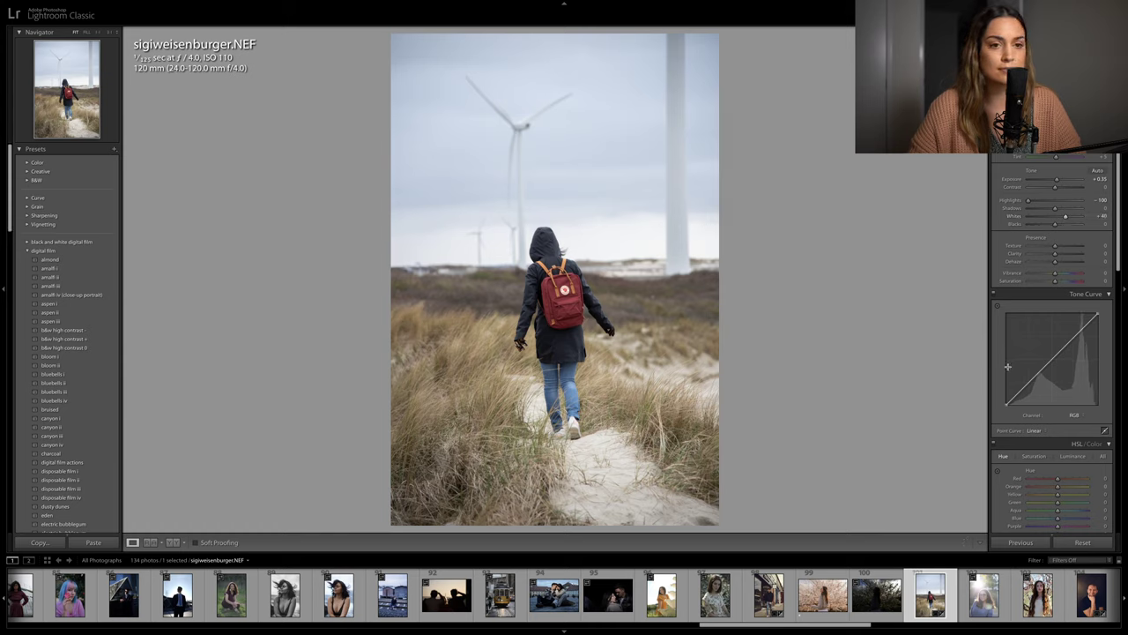
drag(1006, 406, 1004, 404)
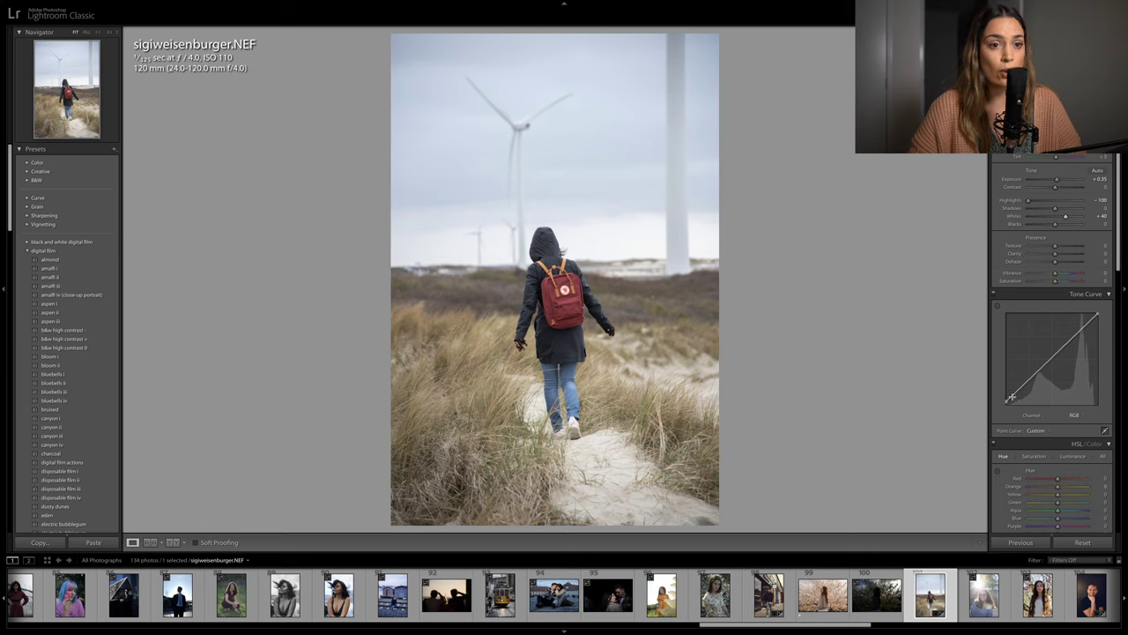
drag(1012, 396, 1027, 382)
click(1015, 399)
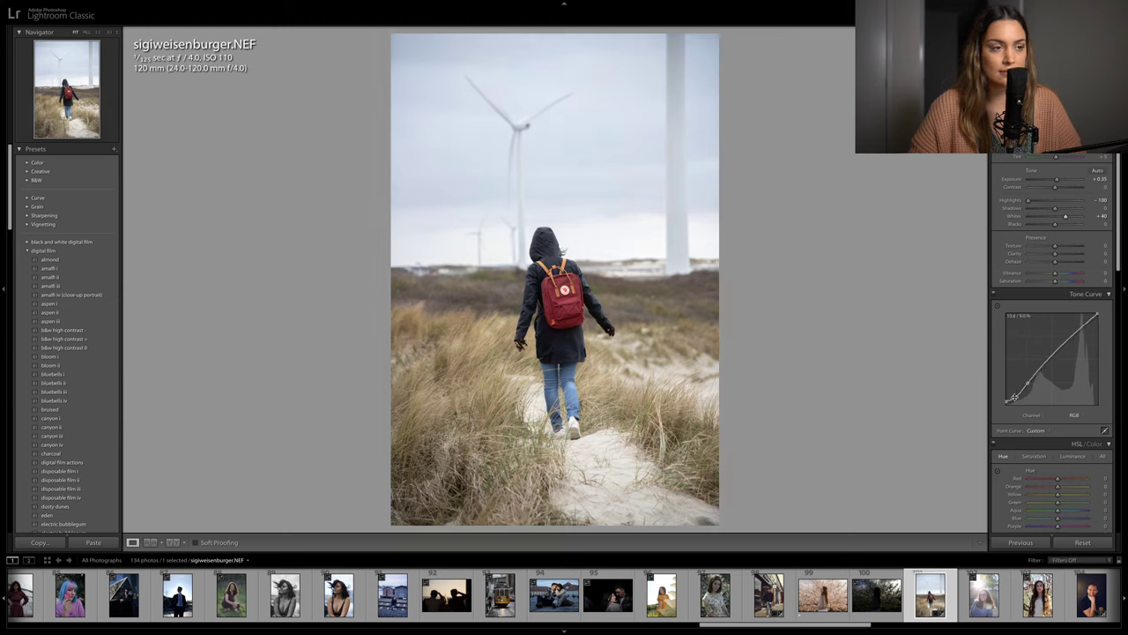
drag(1028, 382, 1028, 384)
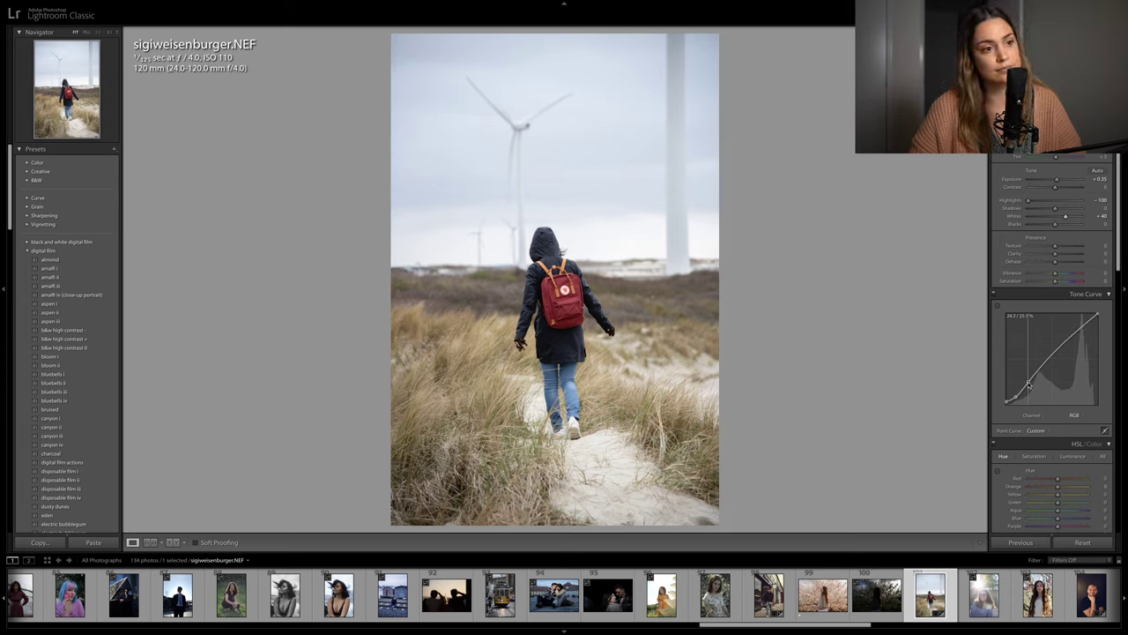
Reduce the HSL saturation of the oranges to -65 and of the yellows to -19 to mute the grass
scroll(1073, 338, down, 1)
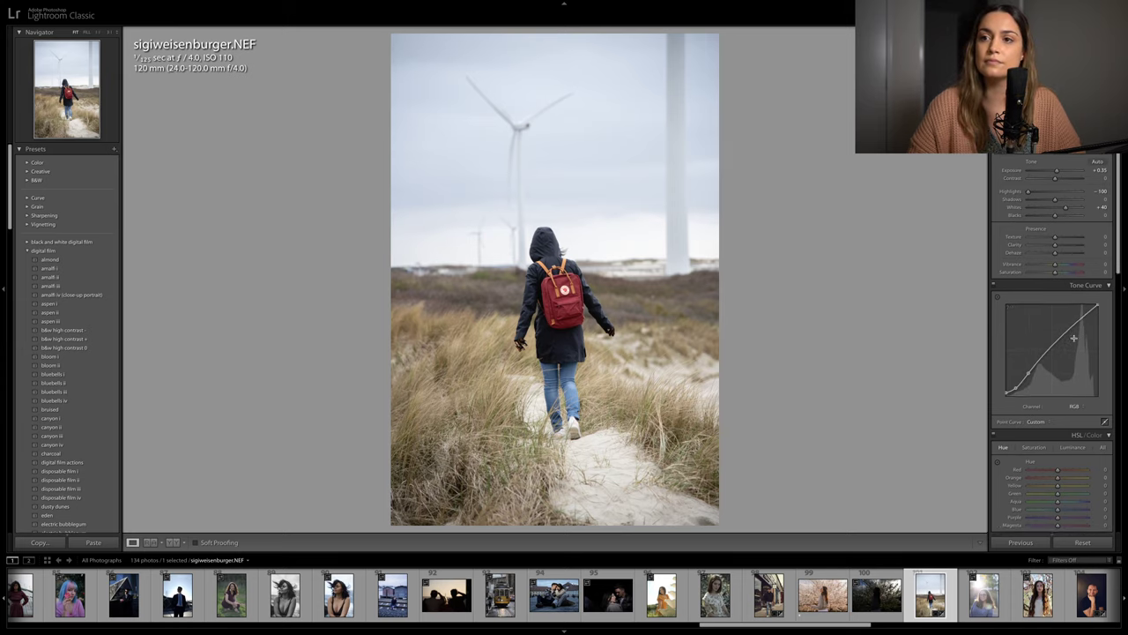
scroll(1073, 338, down, 3)
scroll(1073, 338, down, 5)
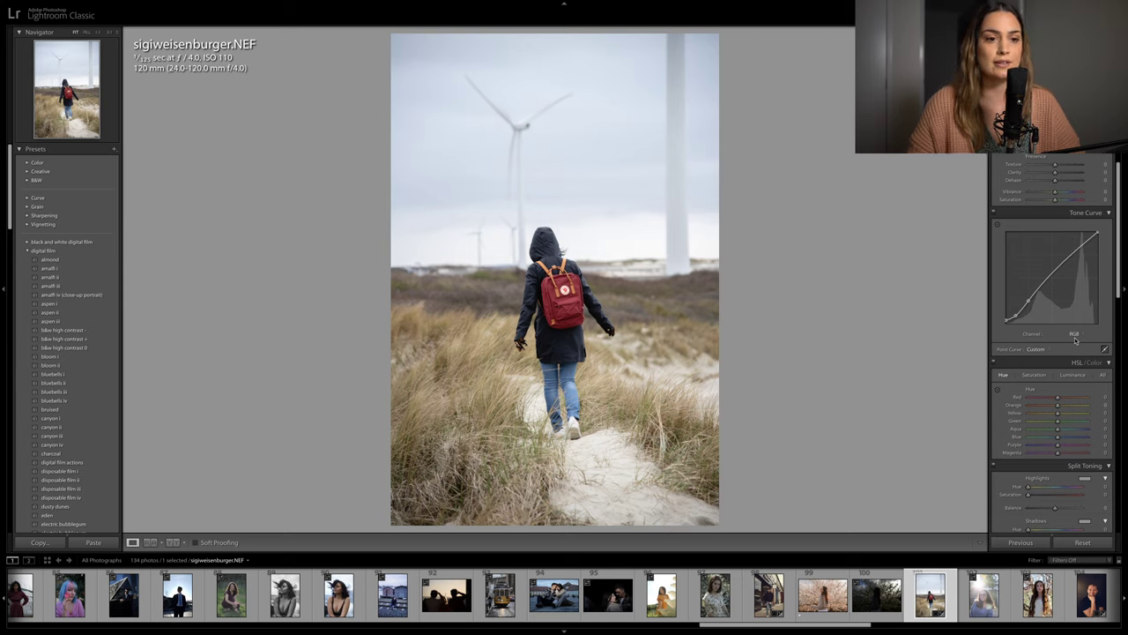
scroll(1037, 341, down, 1)
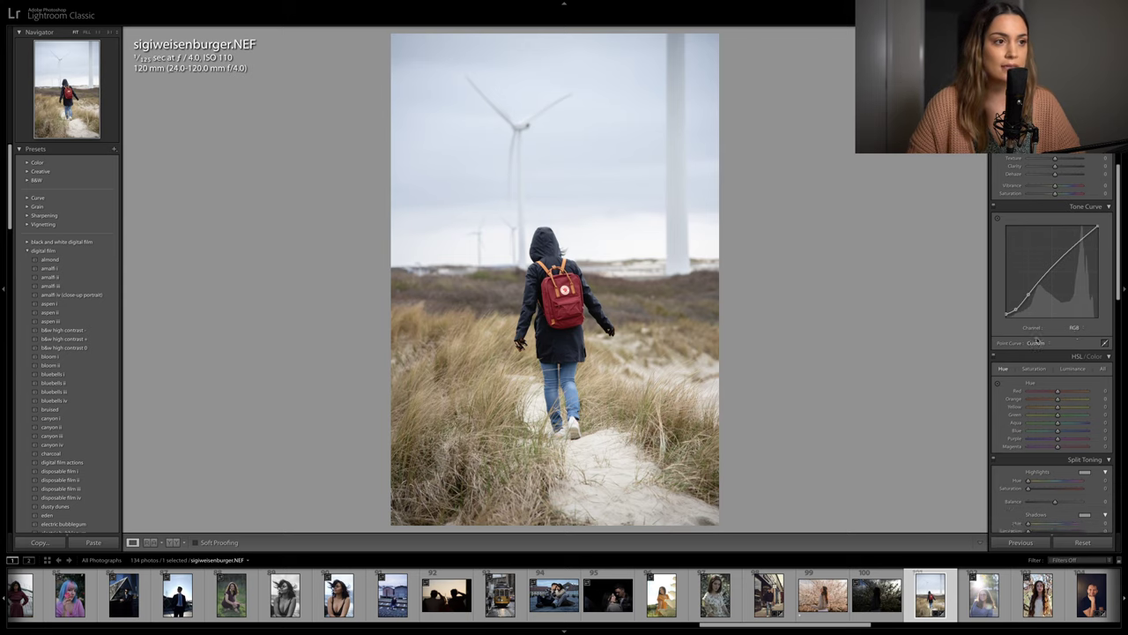
scroll(1036, 341, down, 2)
scroll(1037, 335, down, 2)
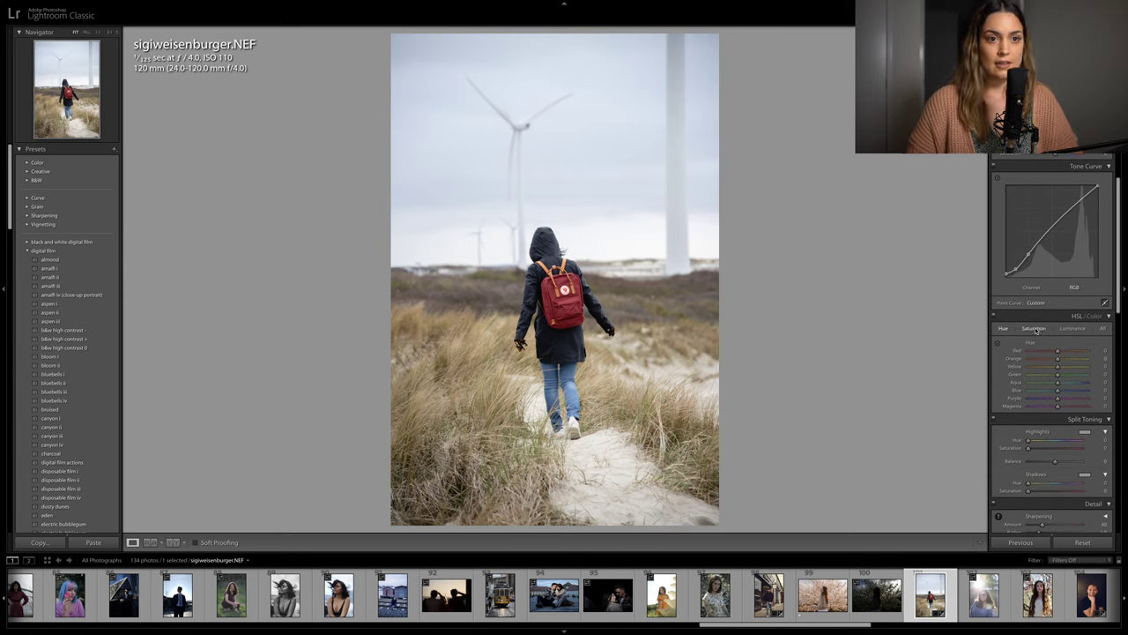
click(1034, 328)
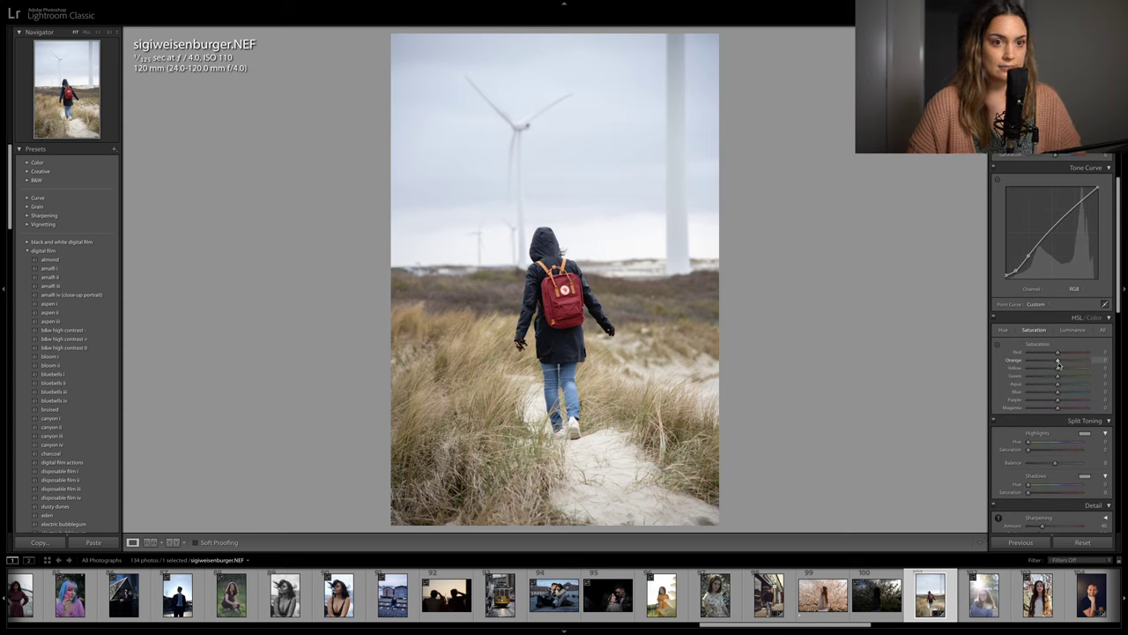
mouse_move(1058, 364)
mouse_down()
mouse_move(1038, 365)
mouse_move(1054, 373)
mouse_up()
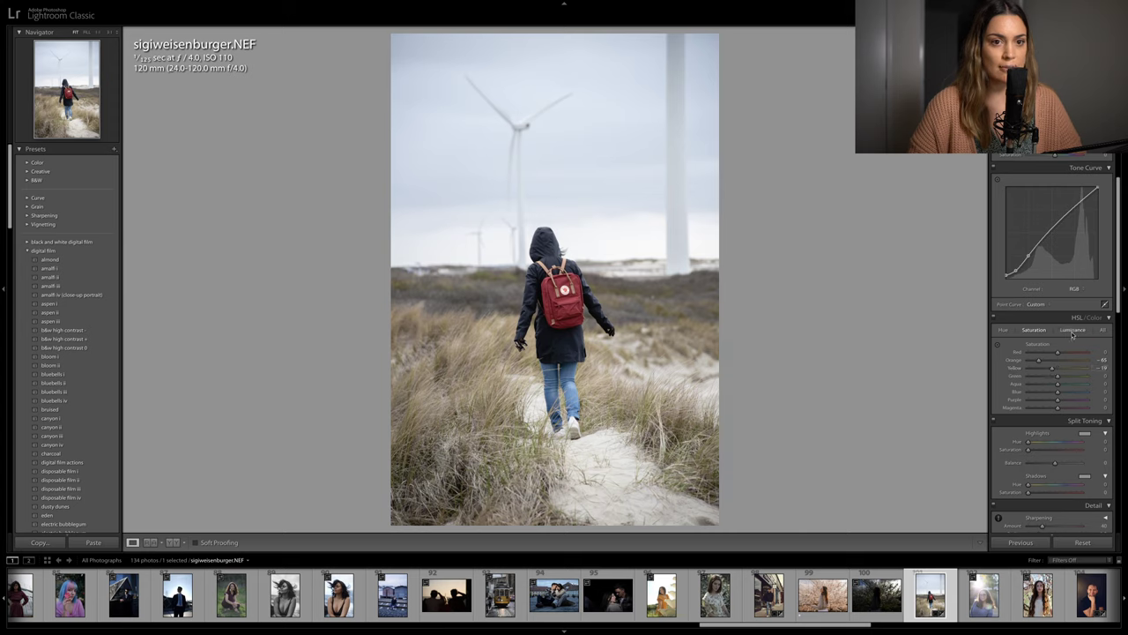
Raise the orange luminance to +15 and the red saturation to +32 so the backpack stands out
click(1073, 330)
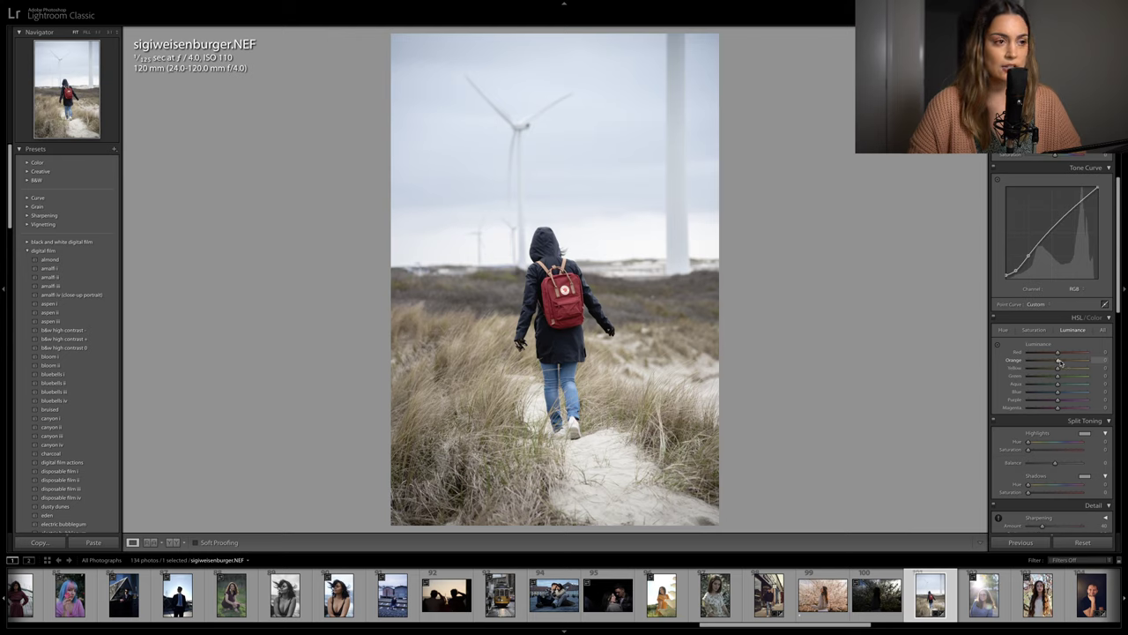
click(1034, 330)
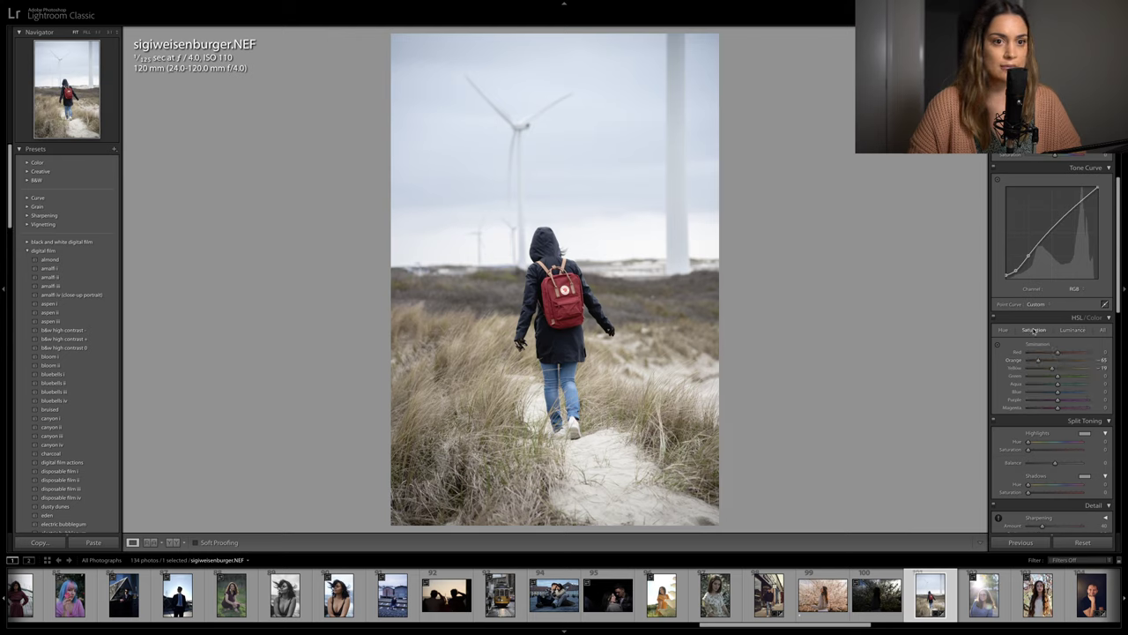
click(1073, 329)
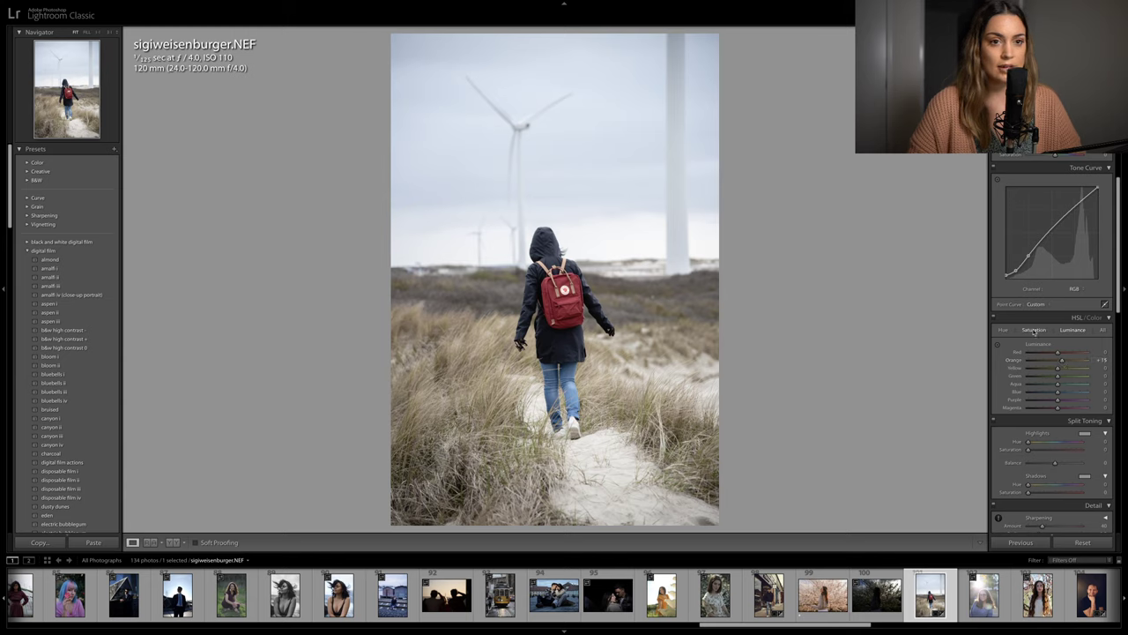
click(1034, 329)
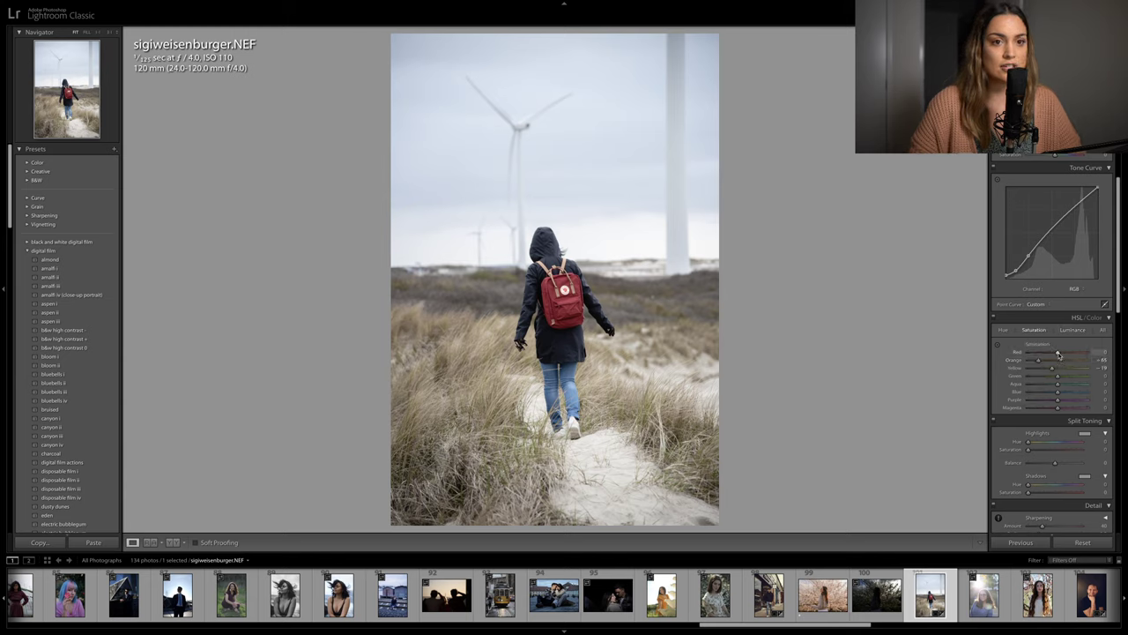
drag(1058, 354, 1065, 355)
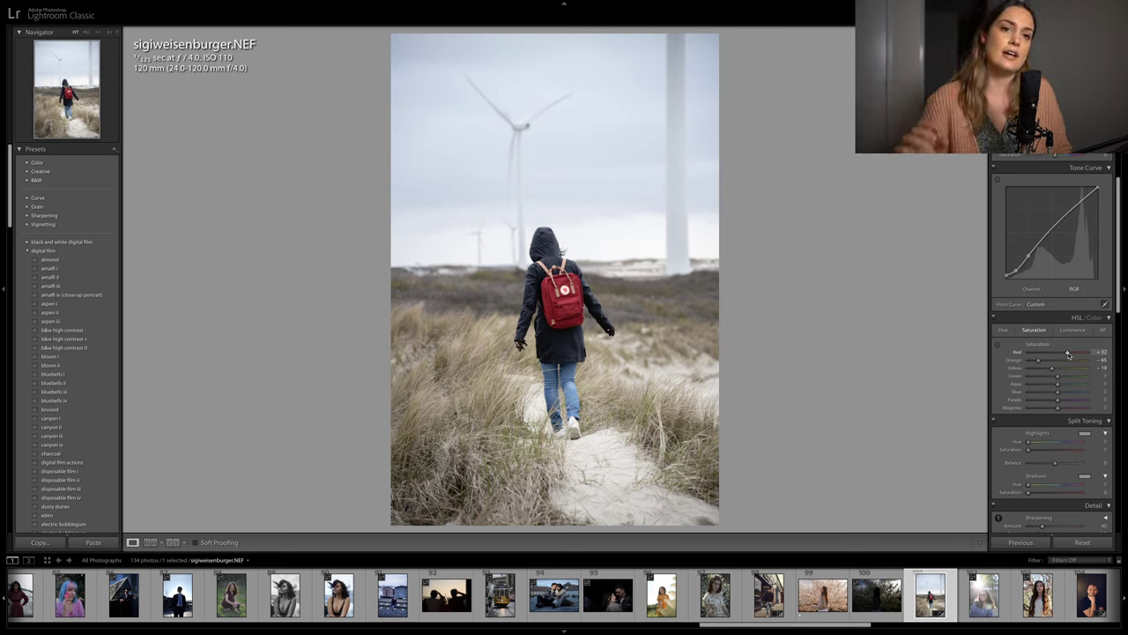
Lower the blue luminance to -29 to darken the sky behind the turbines
click(1072, 329)
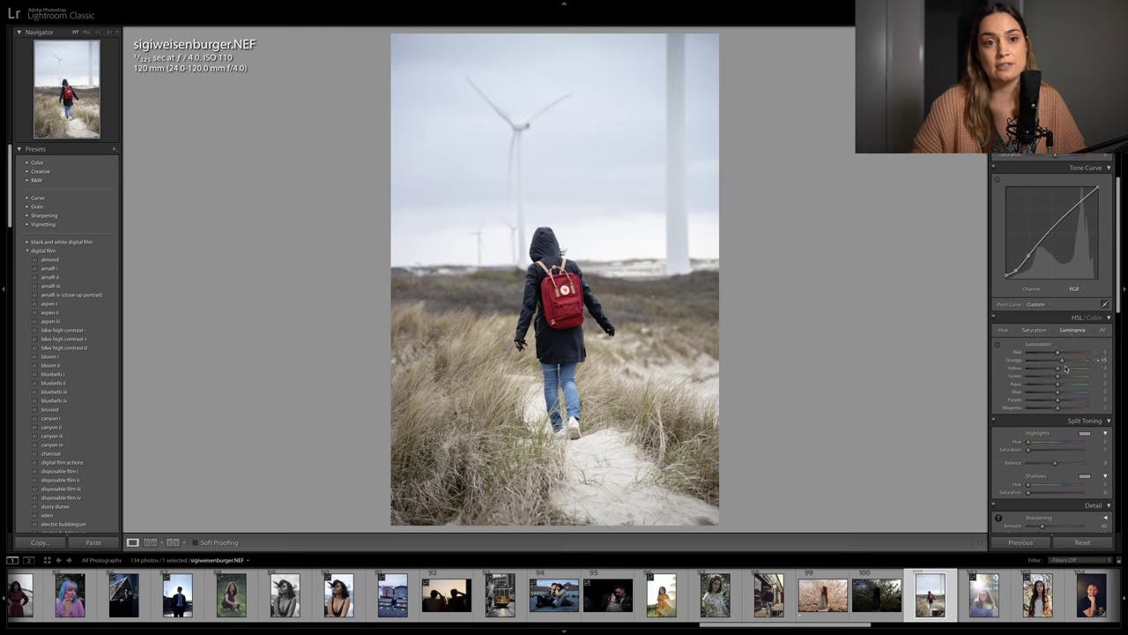
drag(1058, 396, 1048, 393)
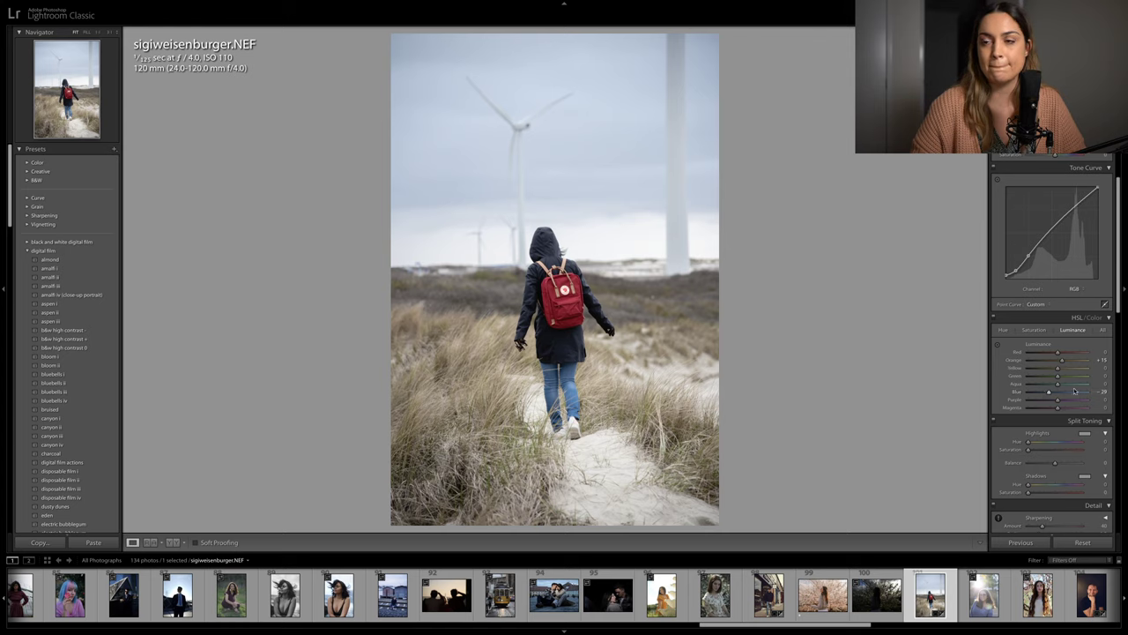
scroll(1074, 391, down, 2)
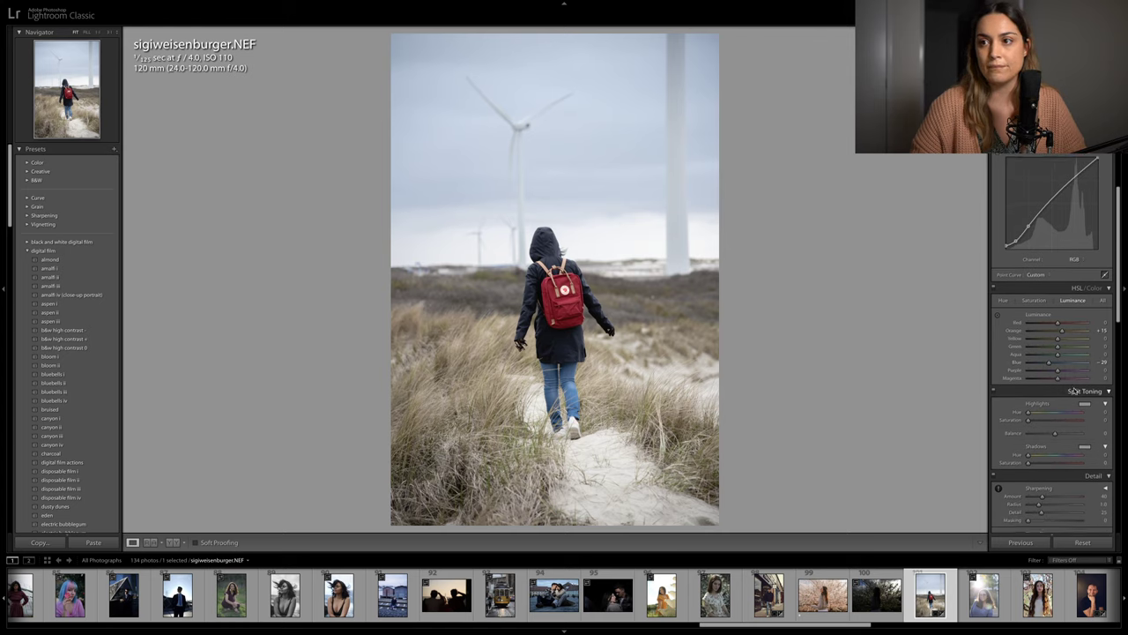
scroll(1074, 390, down, 4)
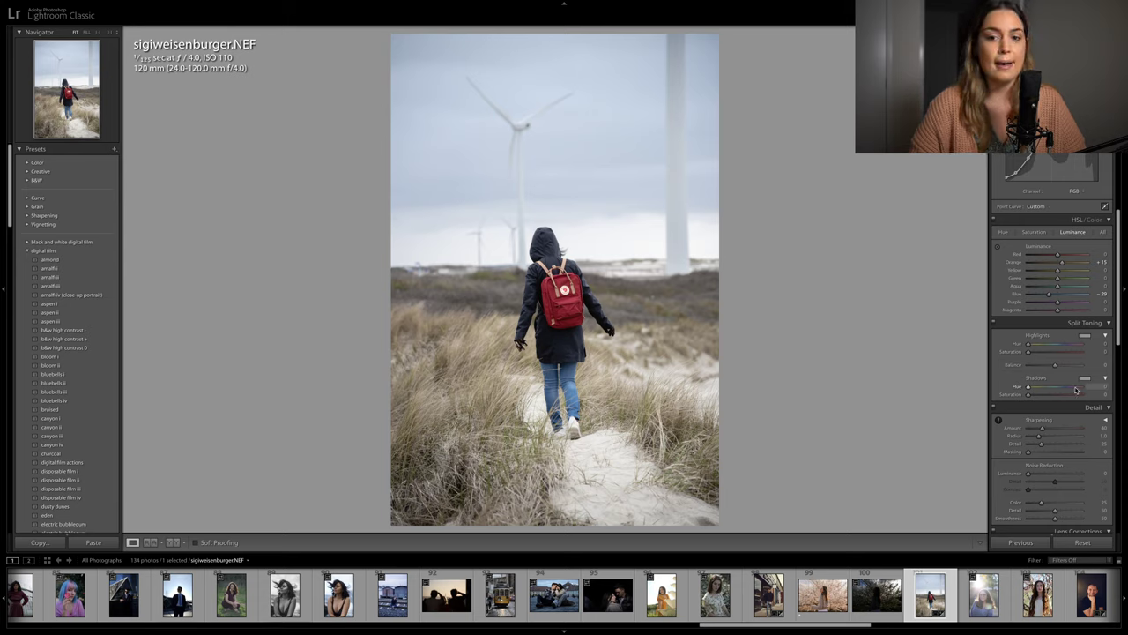
Compare the wind turbine photo before and after the edits
scroll(1075, 388, up, 5)
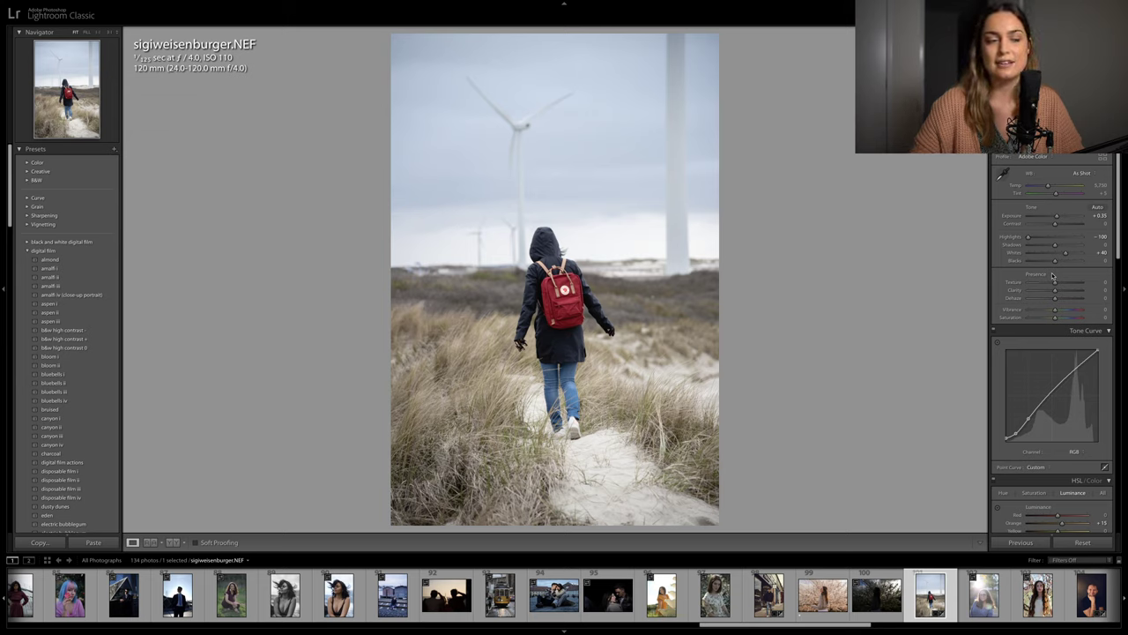
key(backslash)
key(backslash)
key(backslash)
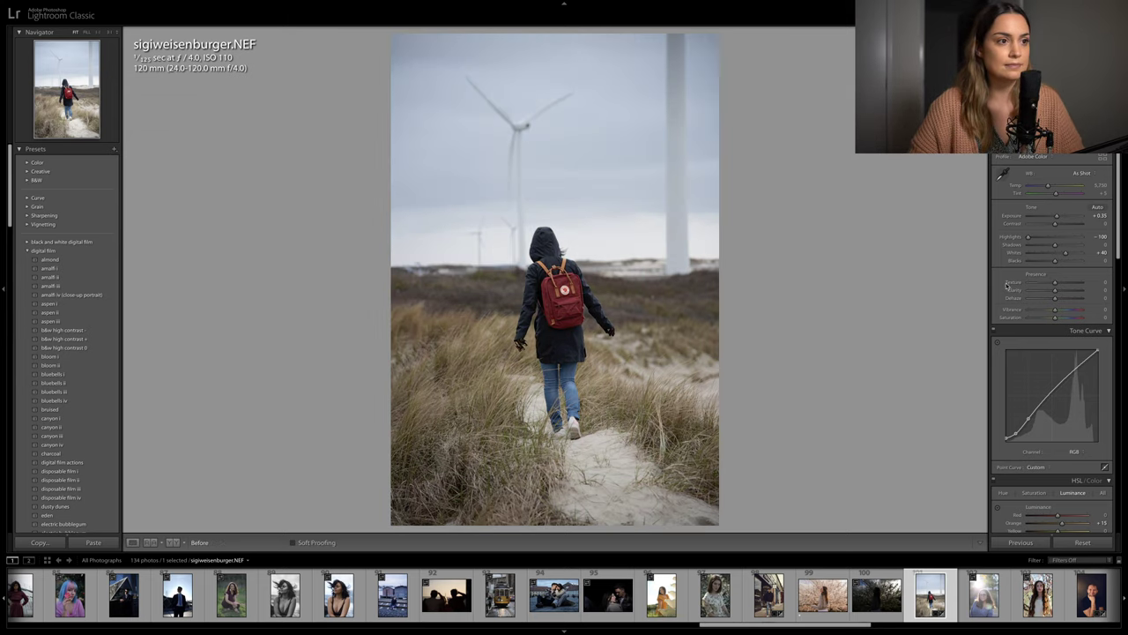
key(backslash)
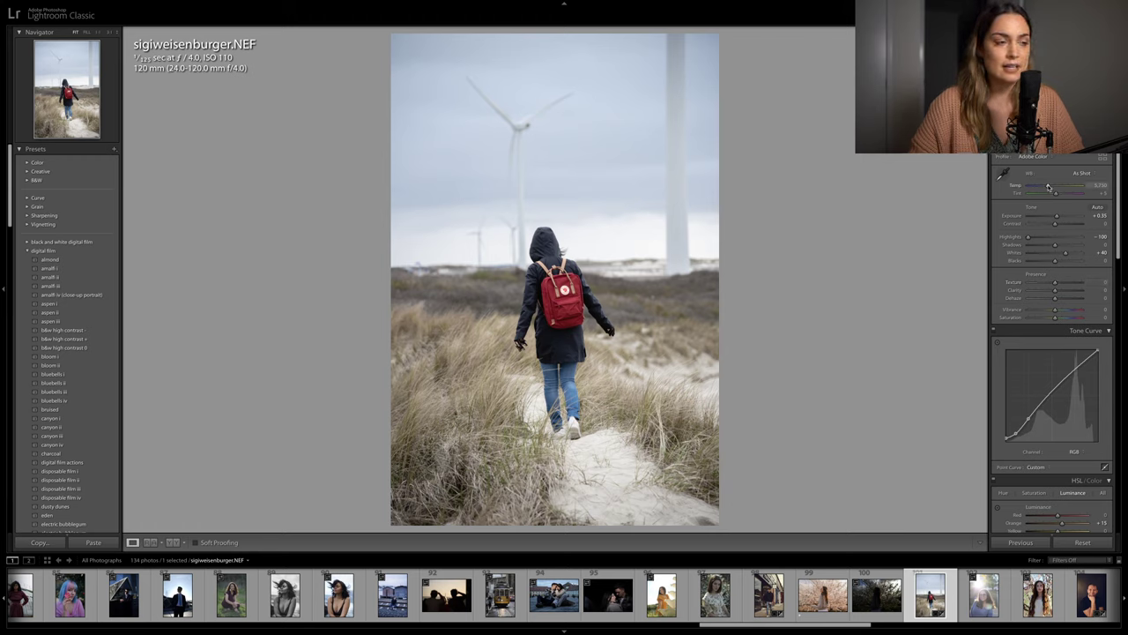
Warm the white balance to a temperature of 6,166 with tint +6, and set the orange saturation to -44
mouse_move(1049, 186)
mouse_down()
mouse_move(1062, 224)
mouse_move(1065, 194)
mouse_up()
scroll(1055, 304, down, 5)
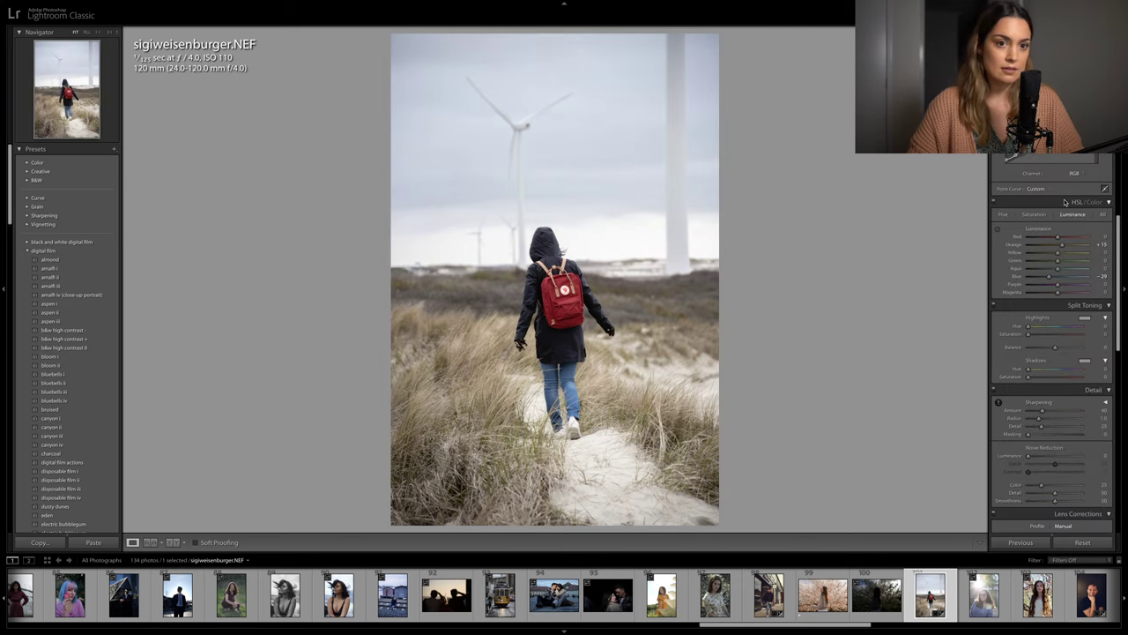
scroll(1056, 304, up, 1)
click(1033, 225)
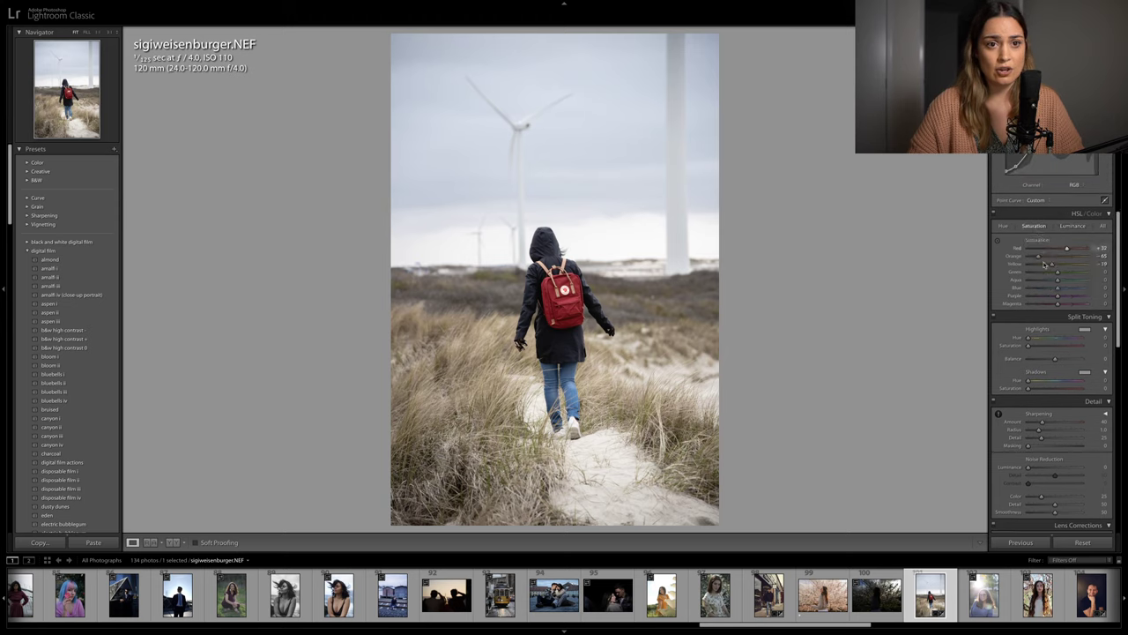
drag(1039, 257, 1048, 259)
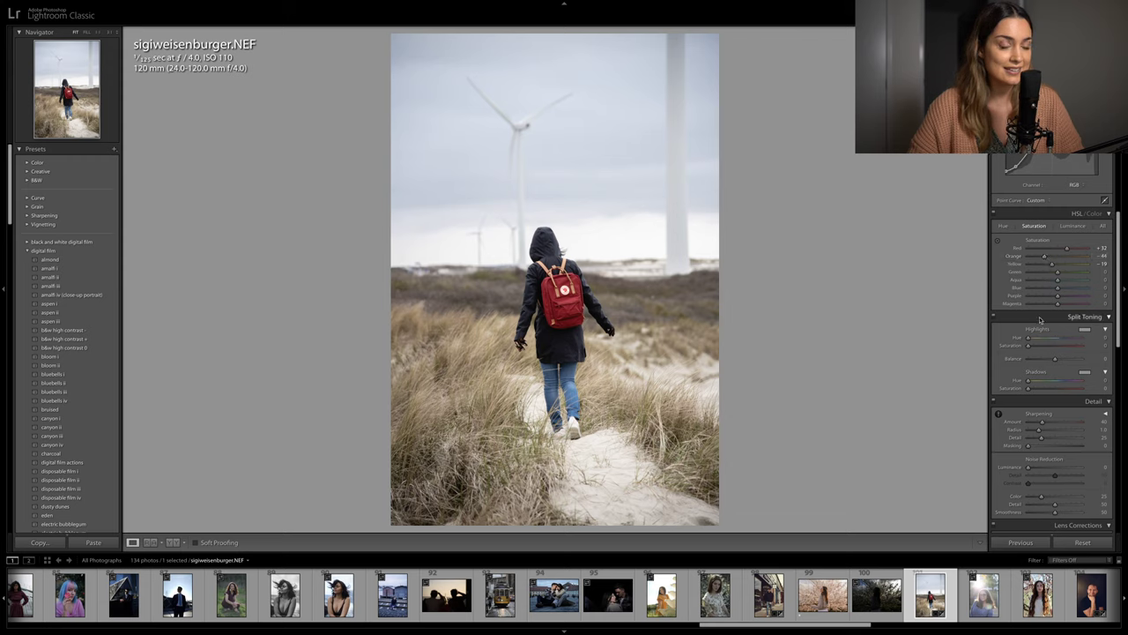
Split-tone the highlights with hue 191 and saturation 9, and the shadows with hue 274 and saturation 6
mouse_move(1029, 345)
mouse_down()
mouse_move(1058, 341)
mouse_move(1025, 346)
mouse_up()
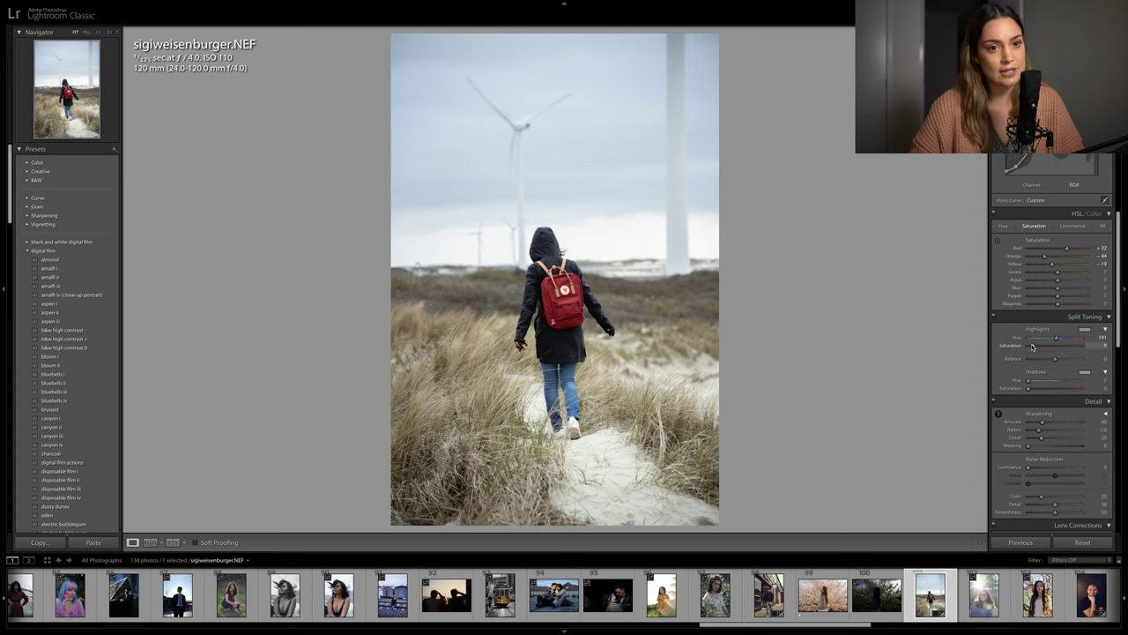
mouse_move(1028, 388)
mouse_down()
mouse_move(1071, 382)
mouse_move(1012, 392)
mouse_move(1031, 391)
mouse_up()
Set the contrast to +15 and compare the backpacker photo with its original version
scroll(1058, 403, up, 3)
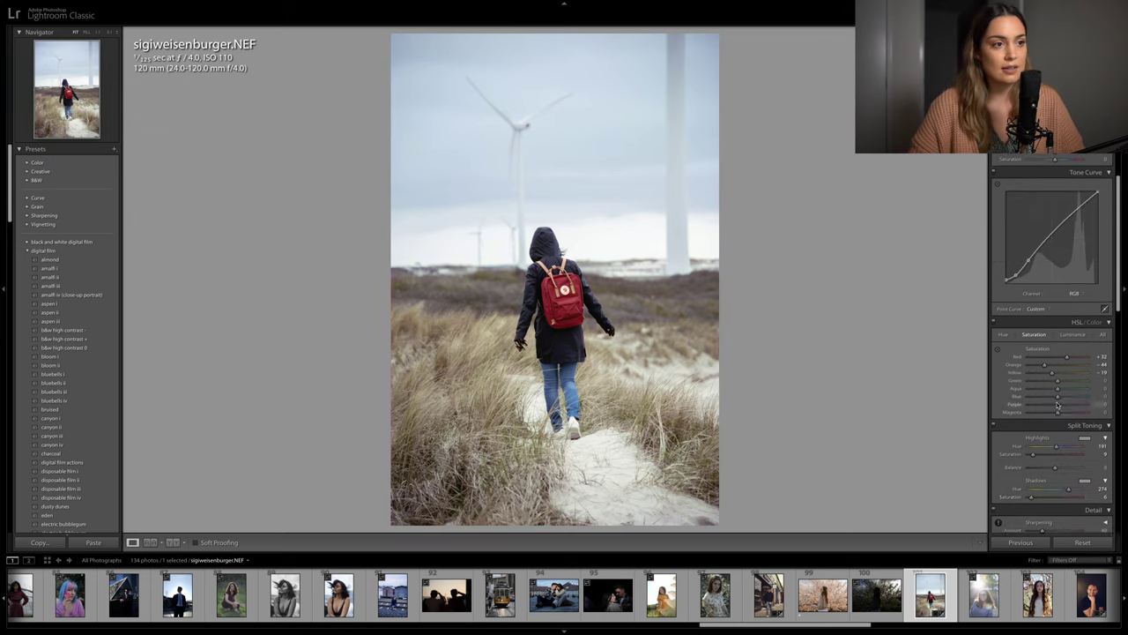
scroll(1057, 403, up, 5)
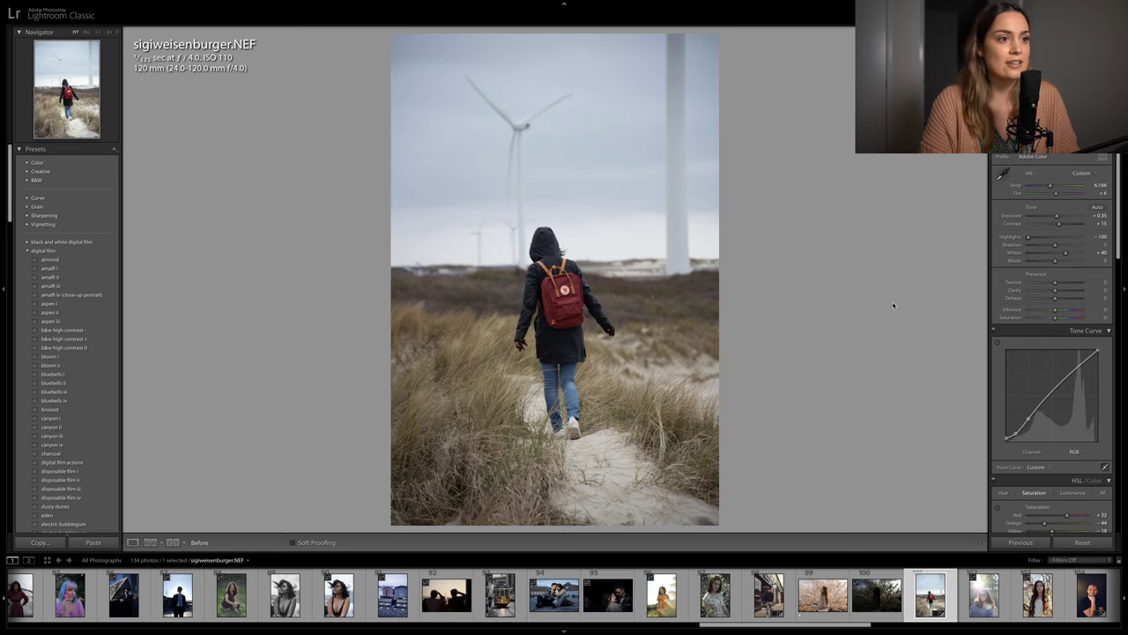
key(backslash)
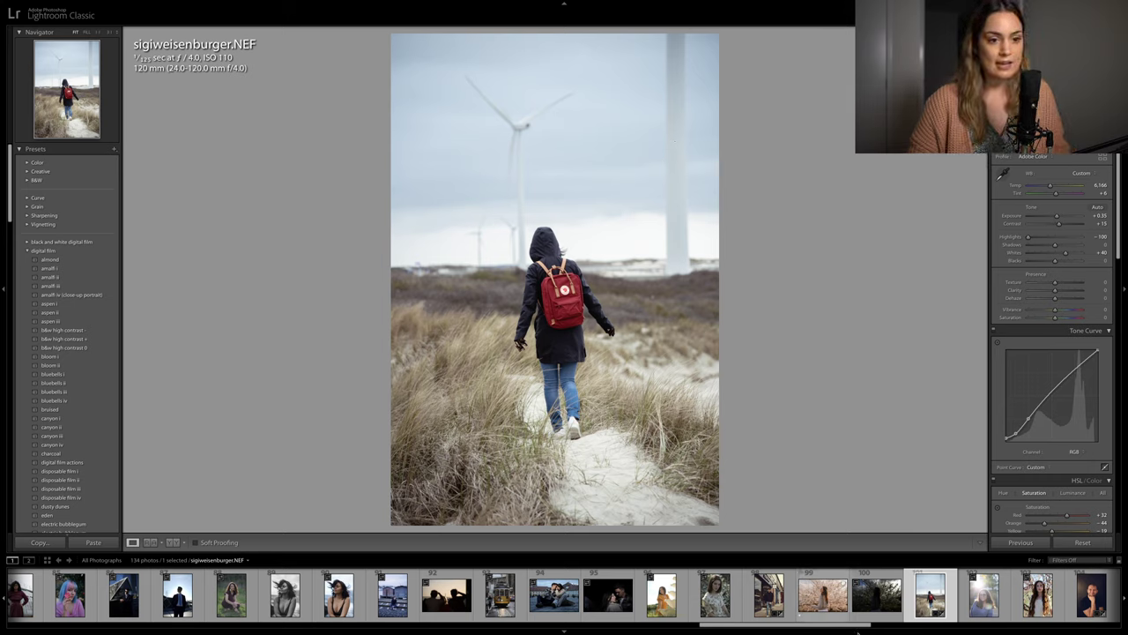
Open the sideways photo of the curly-haired woman in a polka-dot dress on a bed, and rotate it 90° counterclockwise
scroll(877, 595, down, 3)
scroll(876, 595, down, 8)
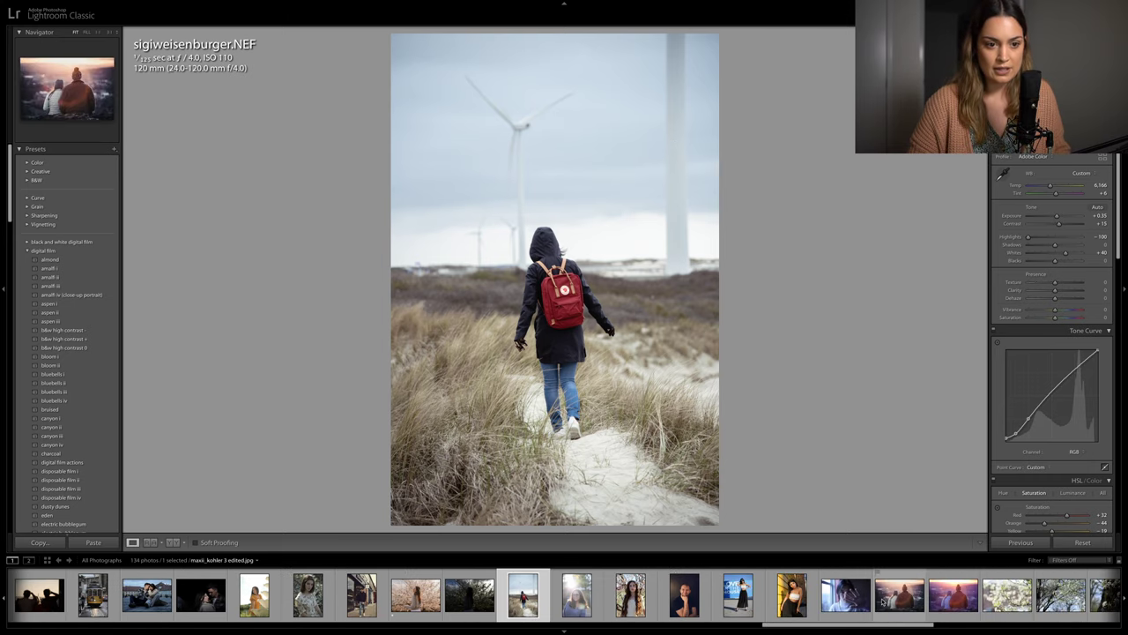
scroll(882, 602, down, 3)
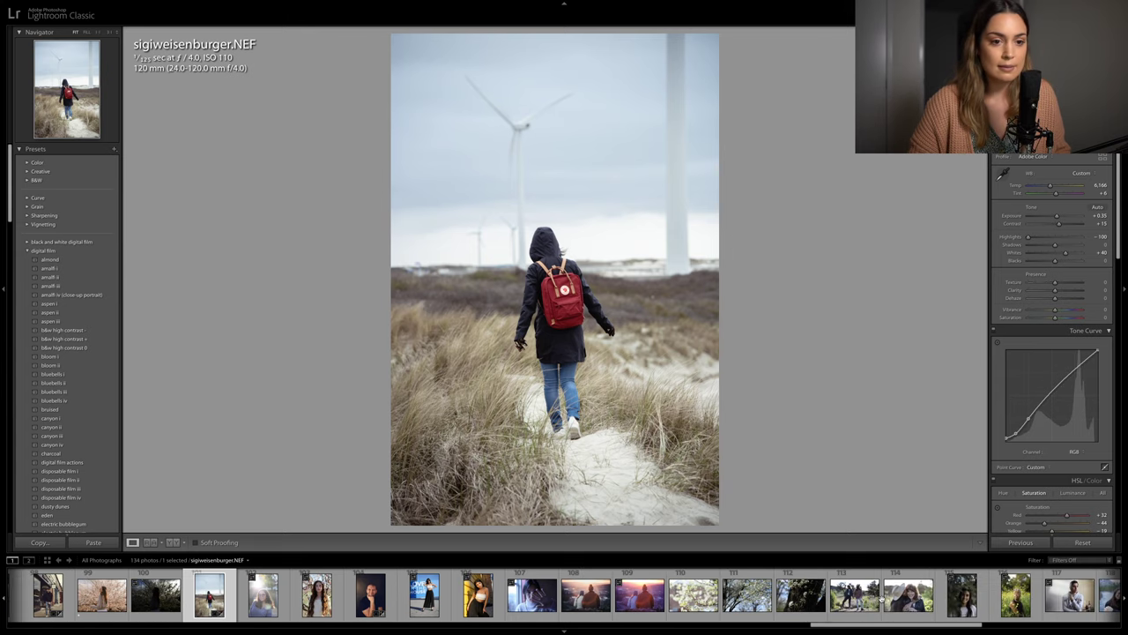
scroll(881, 602, down, 12)
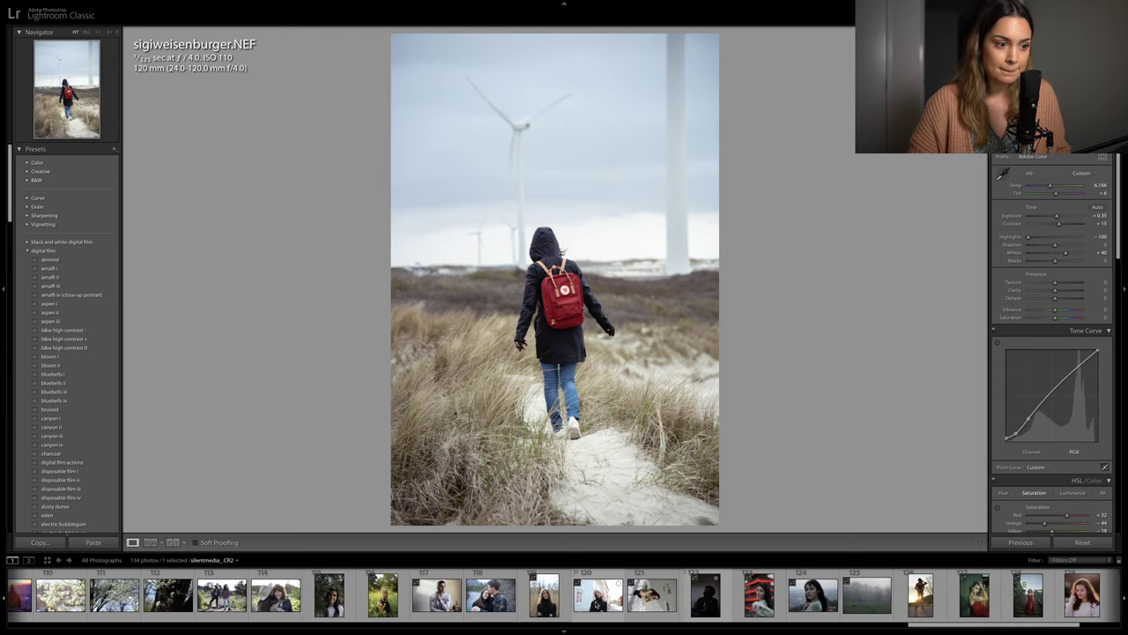
click(597, 595)
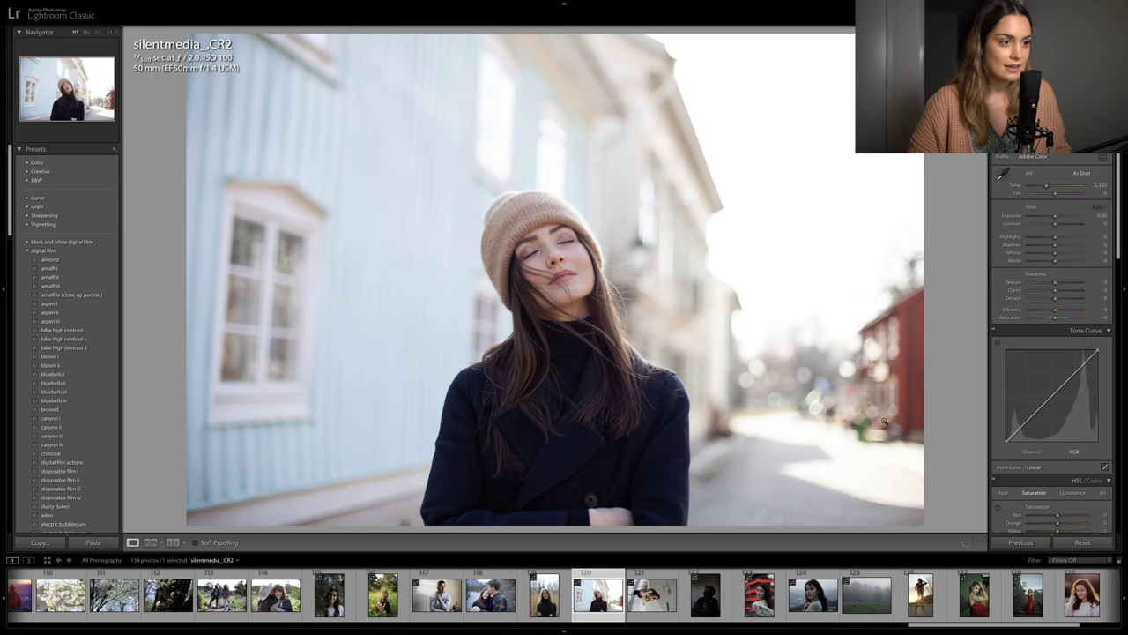
key(Right)
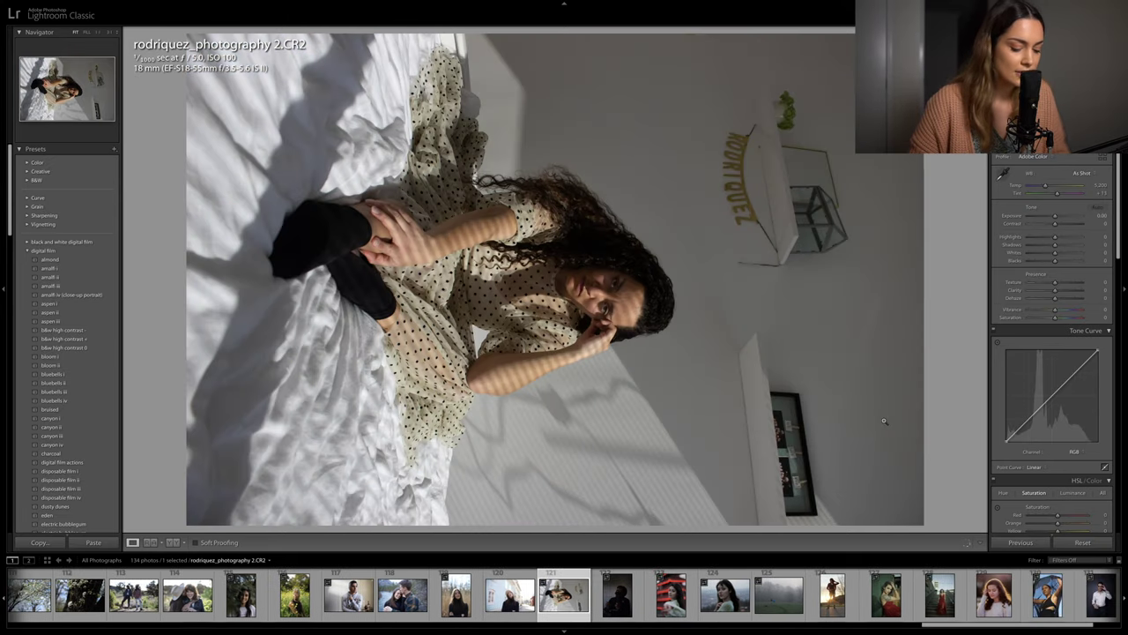
key(ctrl+bracketleft)
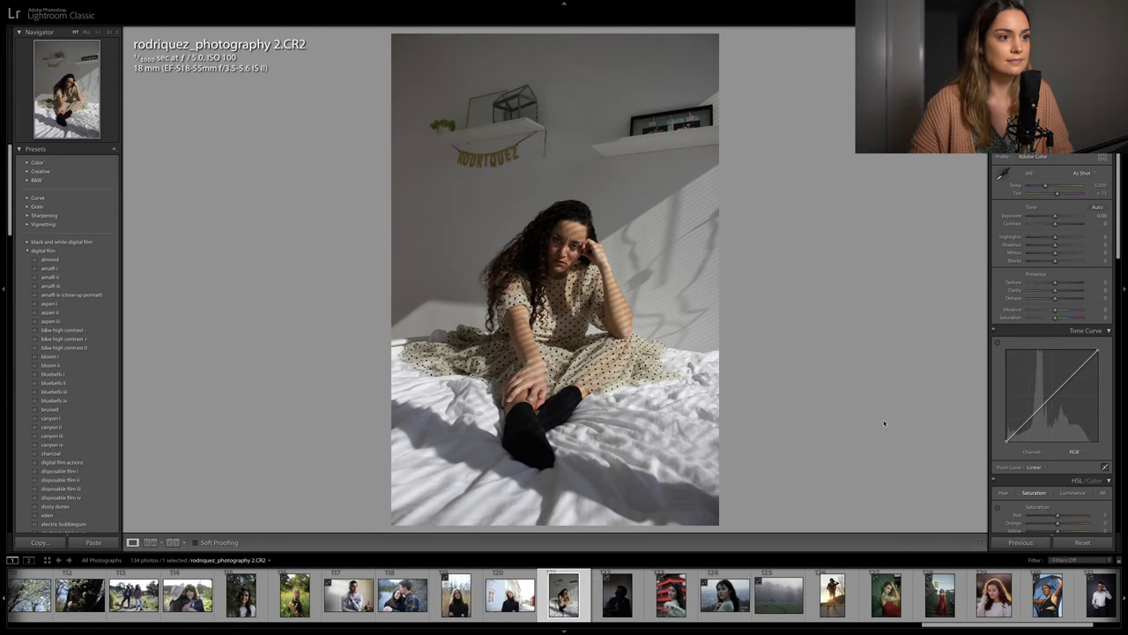
Set the bedroom portrait's exposure to +0.90, contrast +7, highlights -49, shadows +10, whites -35 and blacks -4
key(Left)
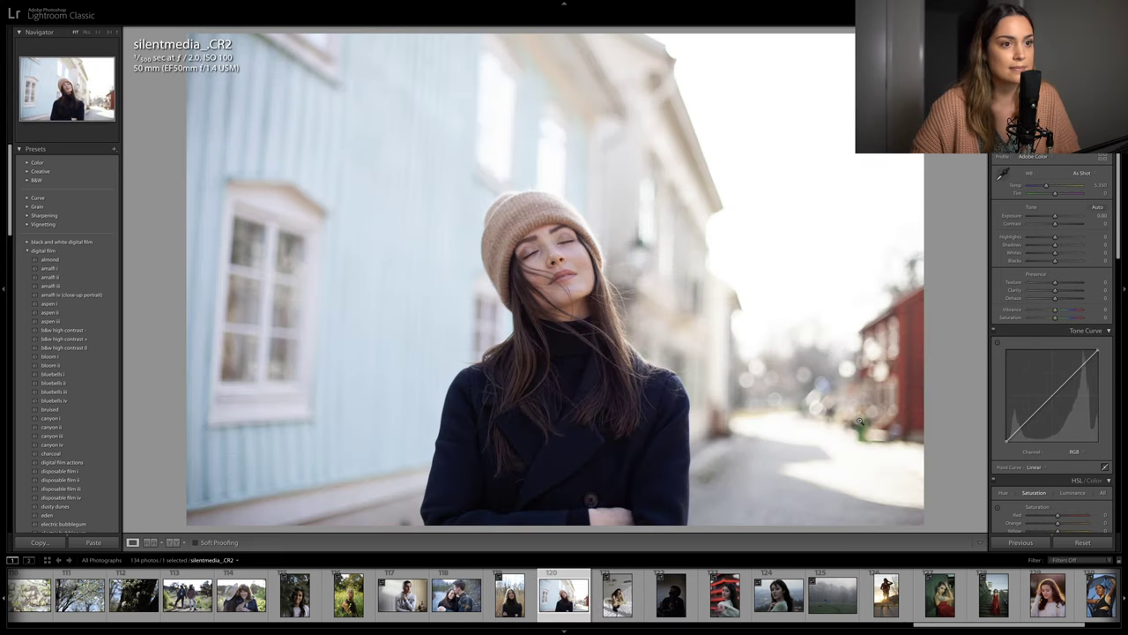
key(Right)
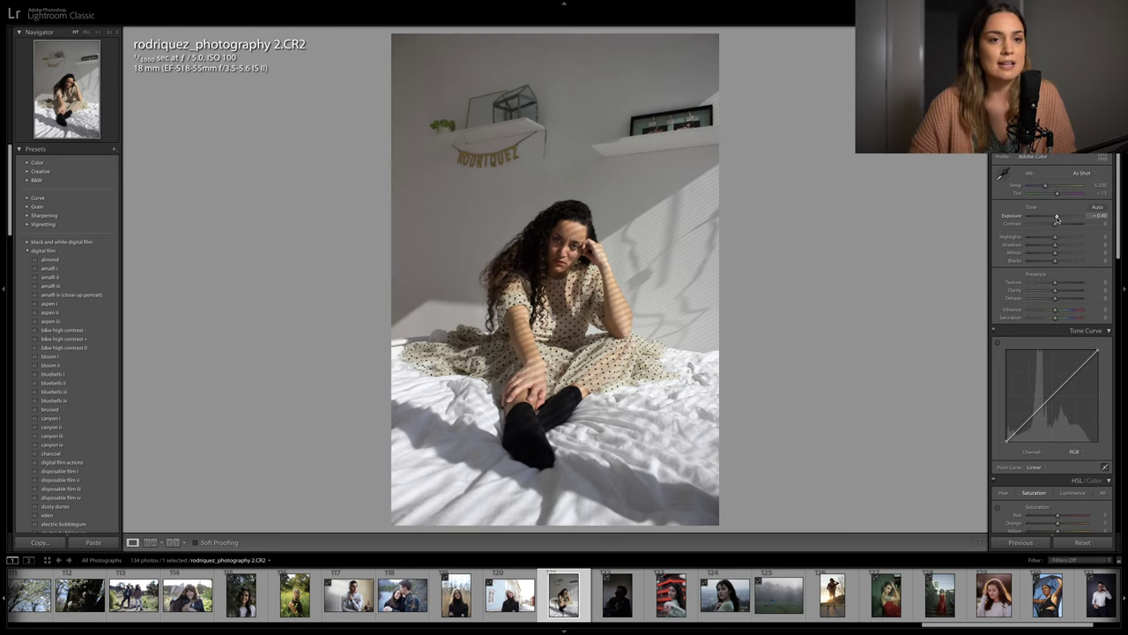
drag(1057, 219, 1058, 220)
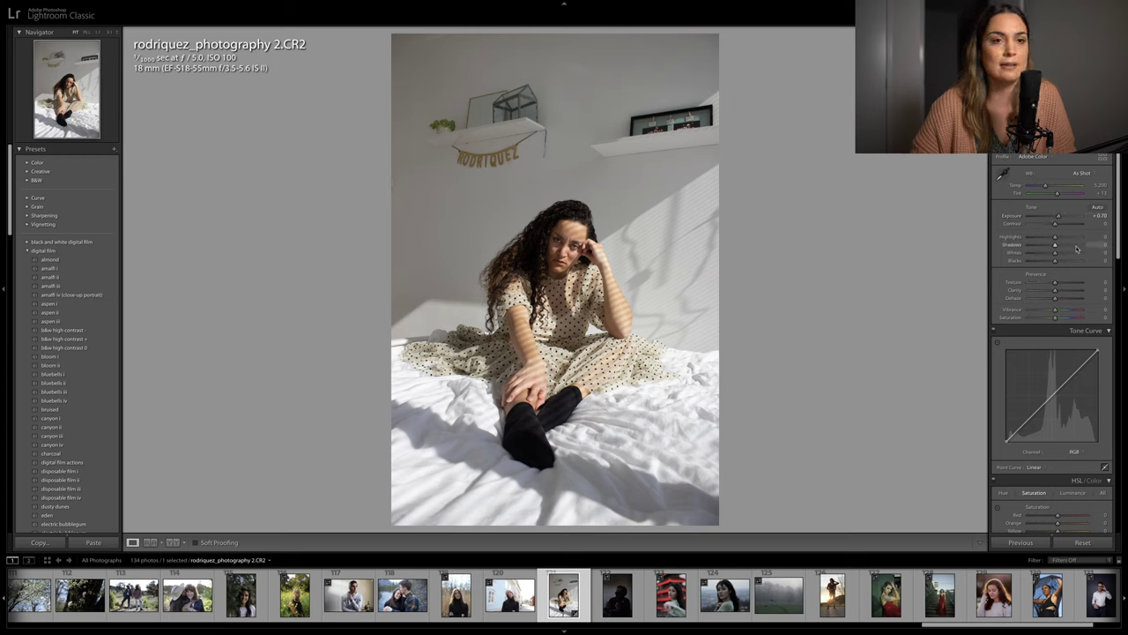
drag(1060, 217, 1057, 250)
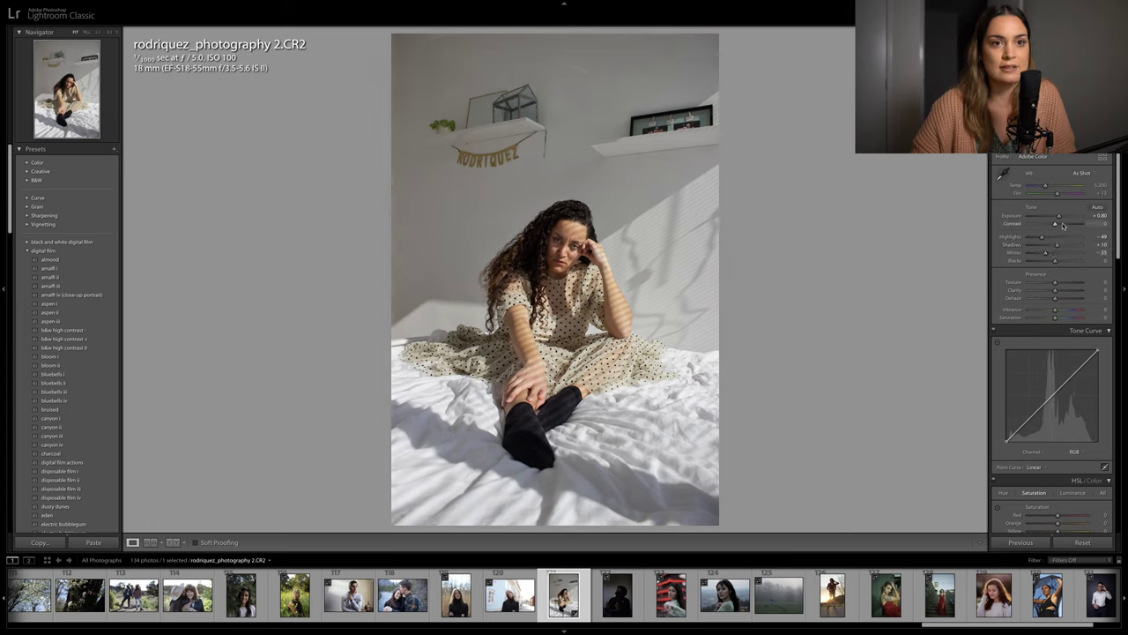
key(=)
drag(1056, 263, 1053, 263)
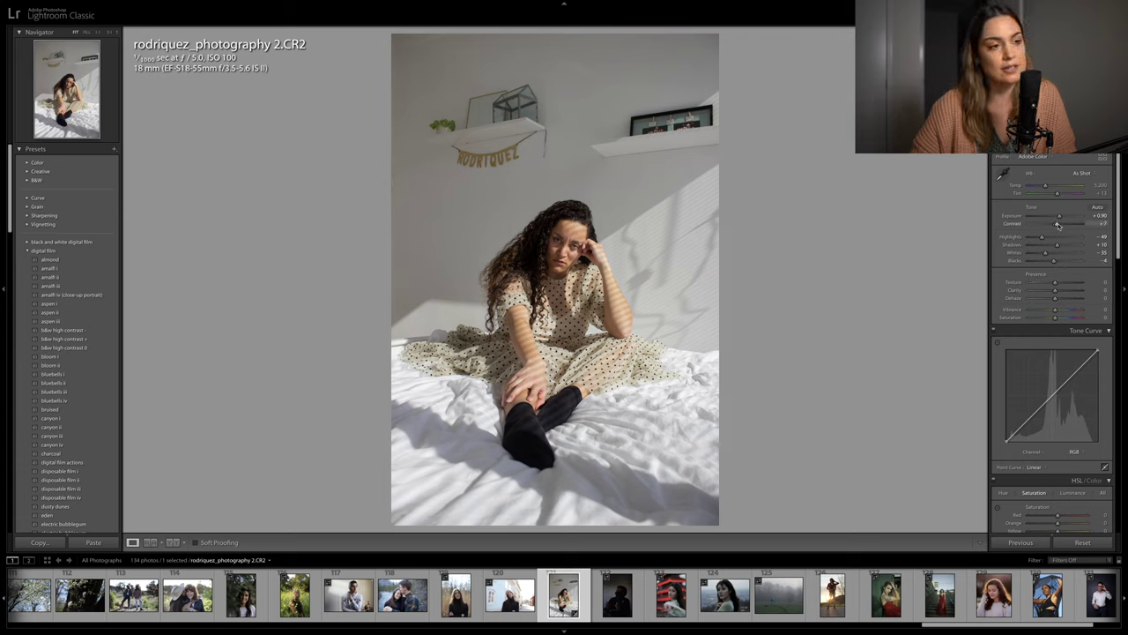
Shape the bedroom portrait's RGB tone curve by lifting the black point, lowering the shadows, and adding midtone and highlight points
scroll(1060, 300, down, 1)
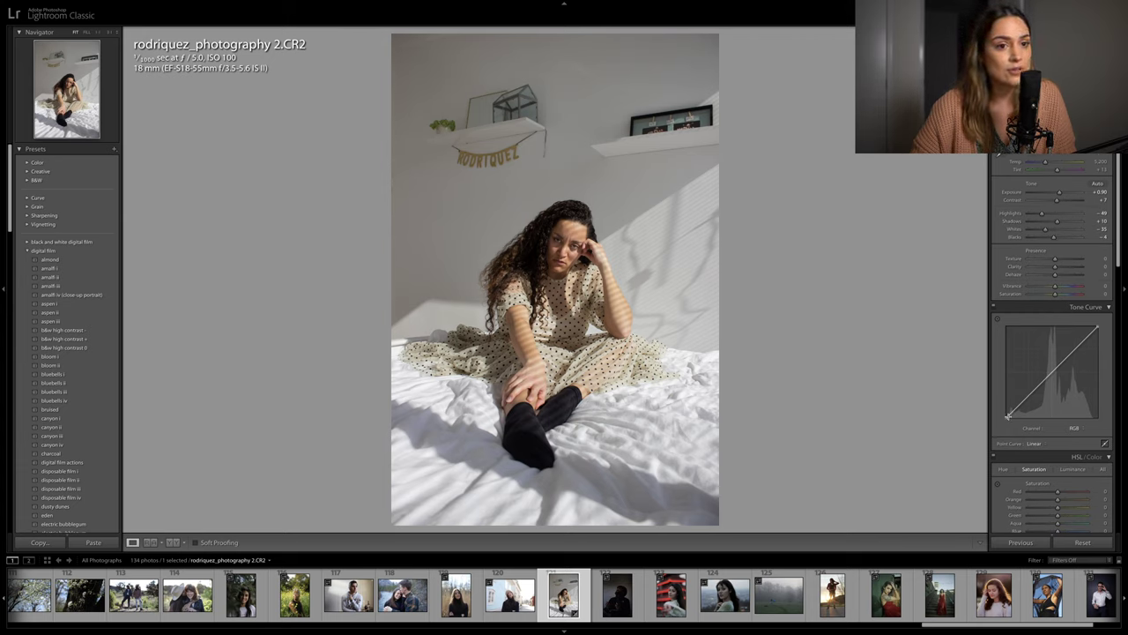
drag(1007, 416, 1008, 407)
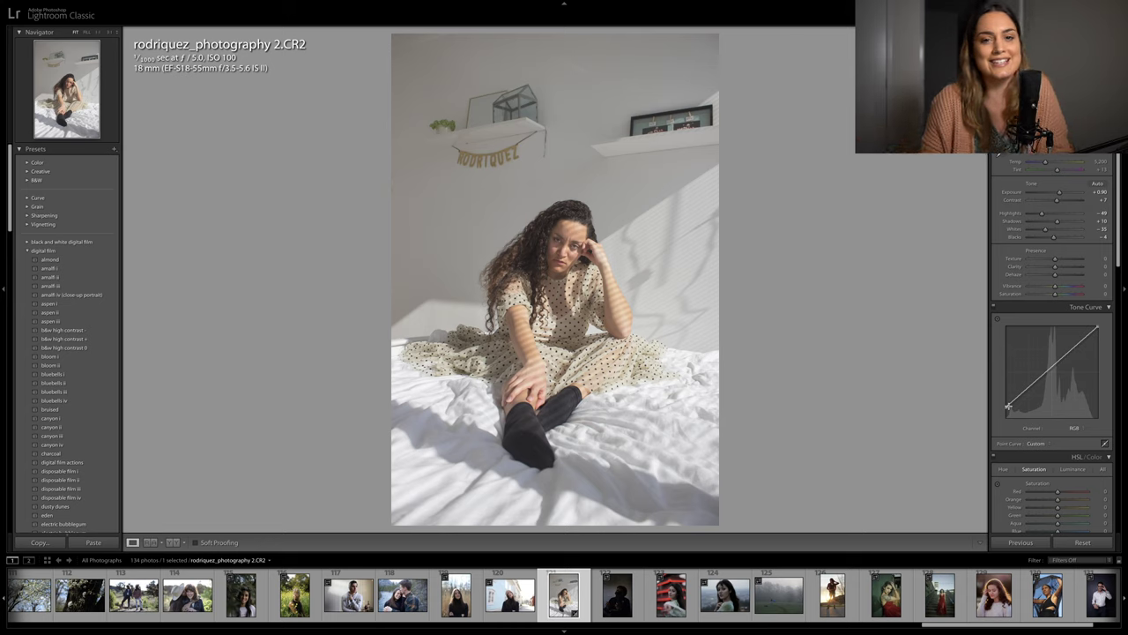
click(1018, 397)
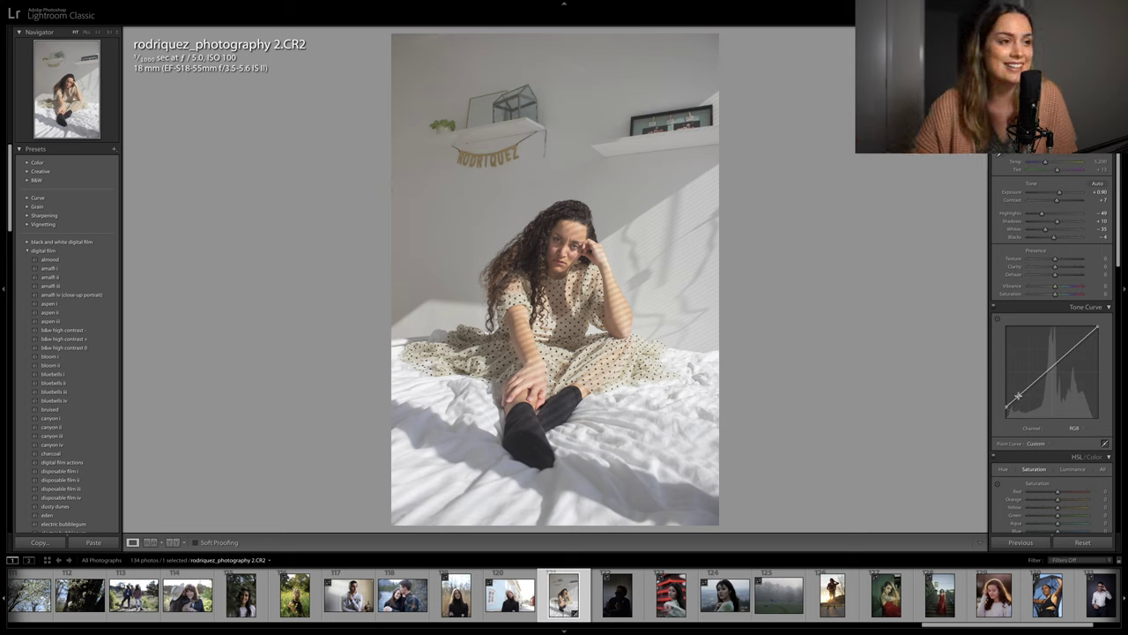
drag(1018, 397, 1021, 402)
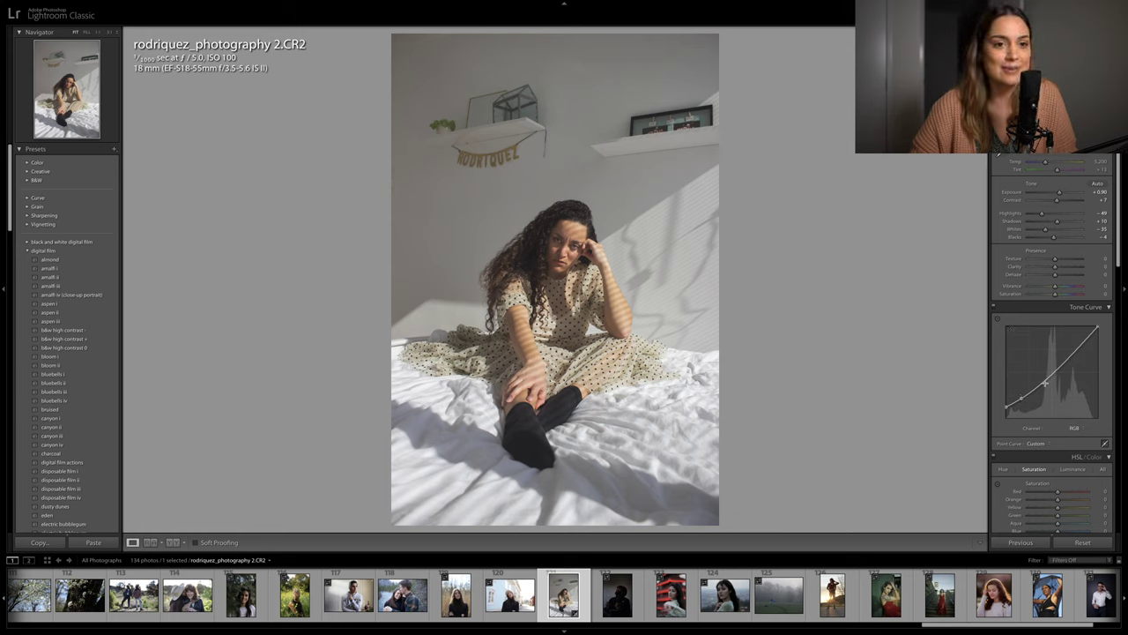
mouse_move(1046, 380)
mouse_down()
mouse_move(1020, 399)
mouse_move(1045, 377)
mouse_up()
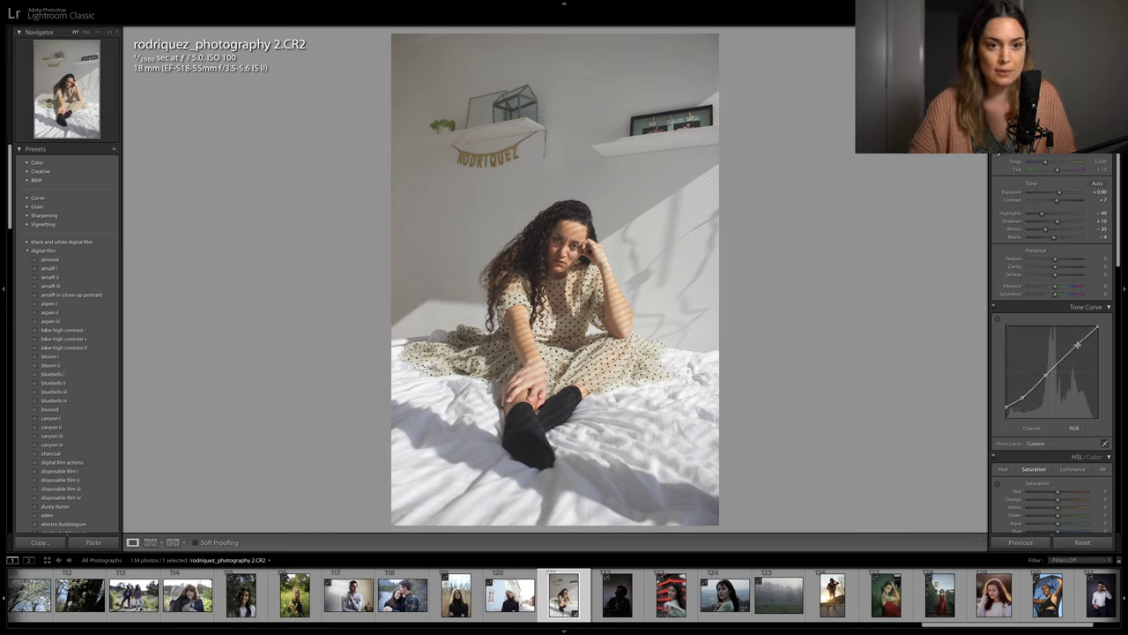
click(1076, 344)
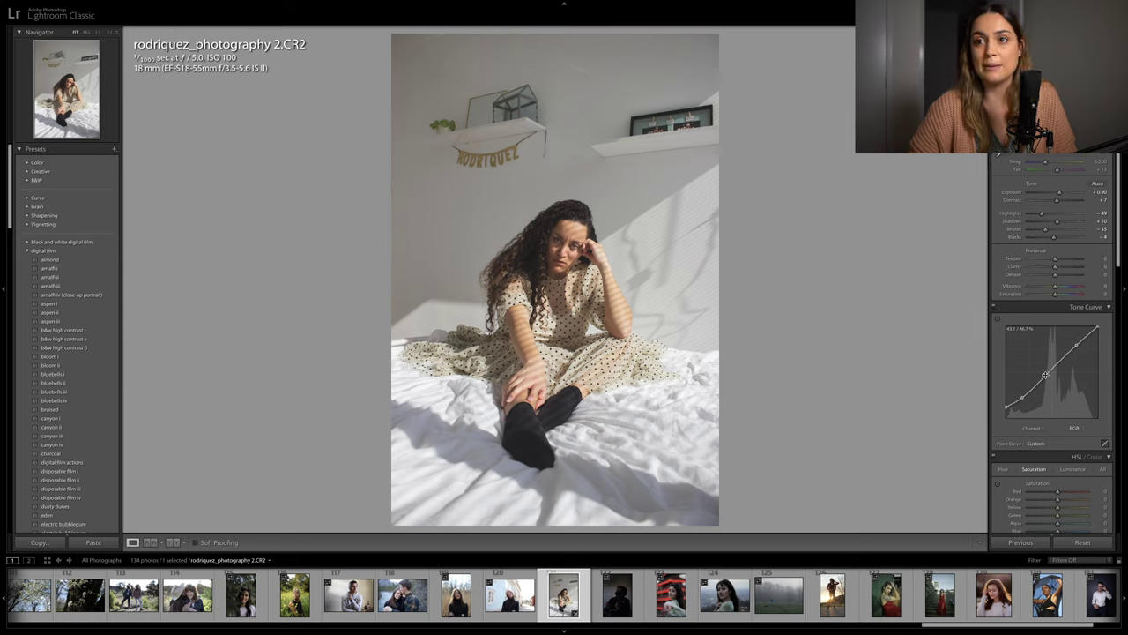
click(1022, 398)
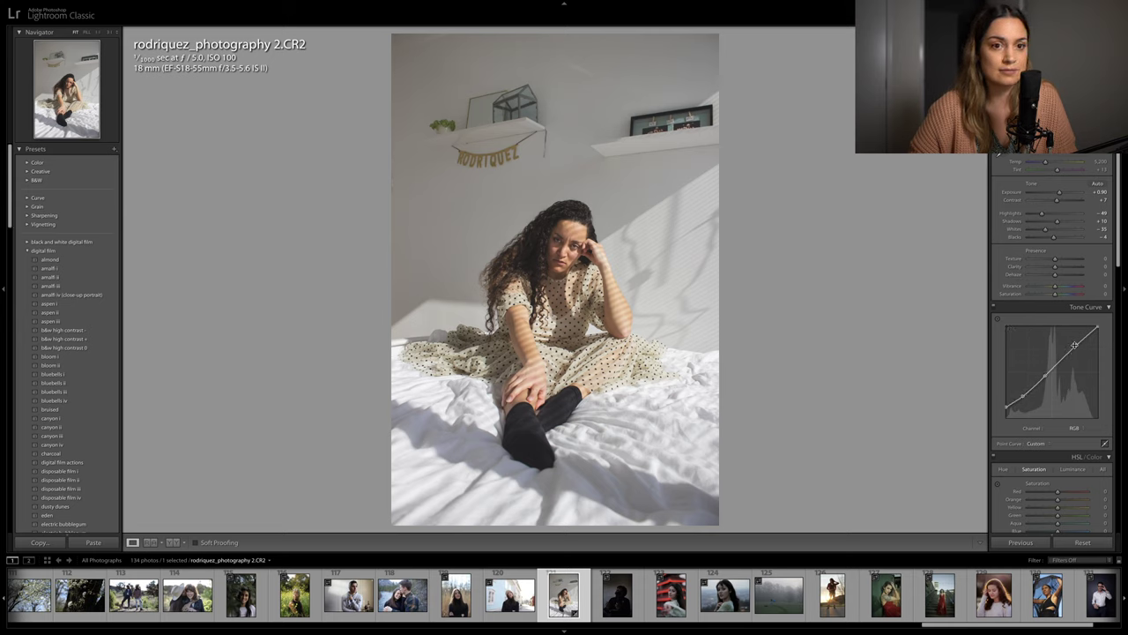
Brighten the skin tones by setting the red luminance to +13 and the orange luminance to +20
scroll(1071, 361, down, 2)
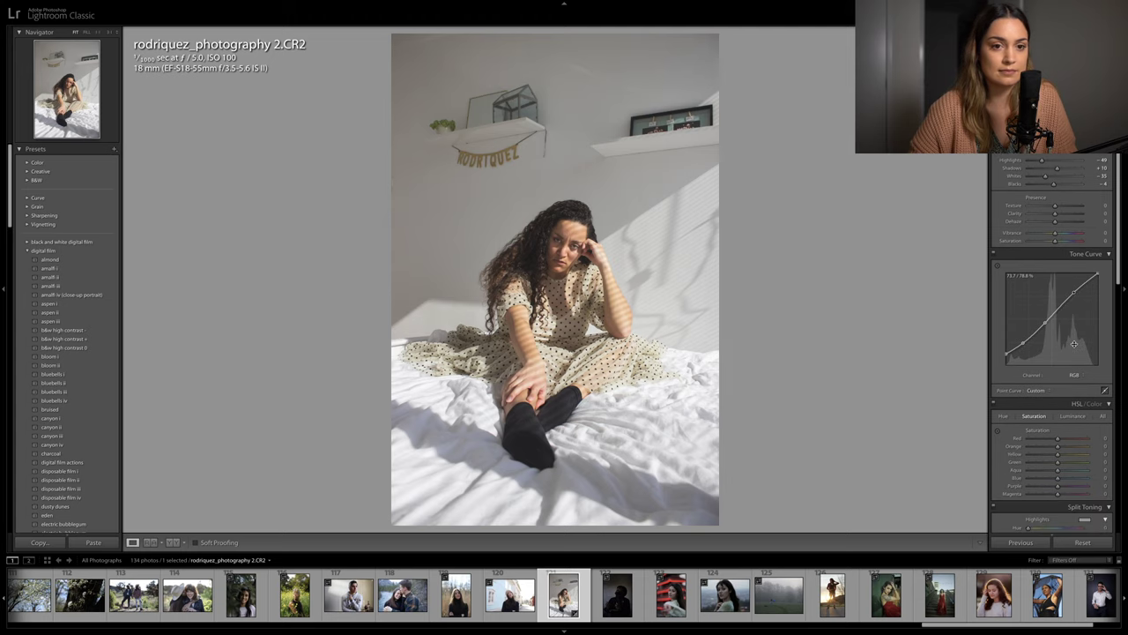
mouse_move(1060, 453)
mouse_down()
mouse_move(1051, 450)
mouse_move(1063, 438)
mouse_up()
click(1073, 415)
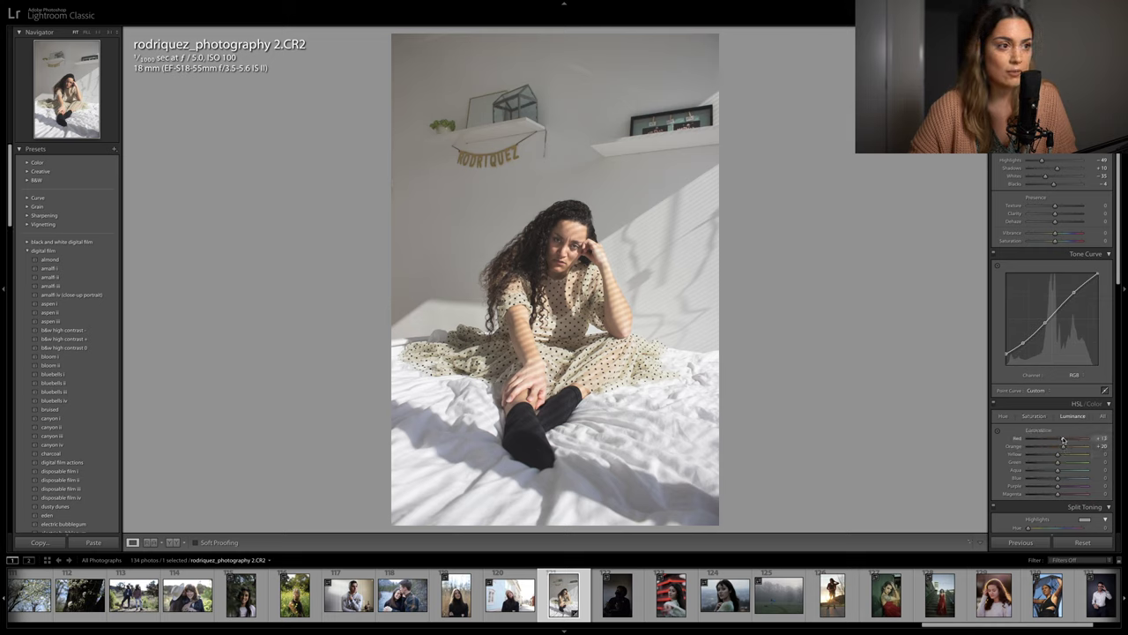
Set the red saturation to +26 and the orange saturation to -19, and raise the vibrance to +13
click(1034, 416)
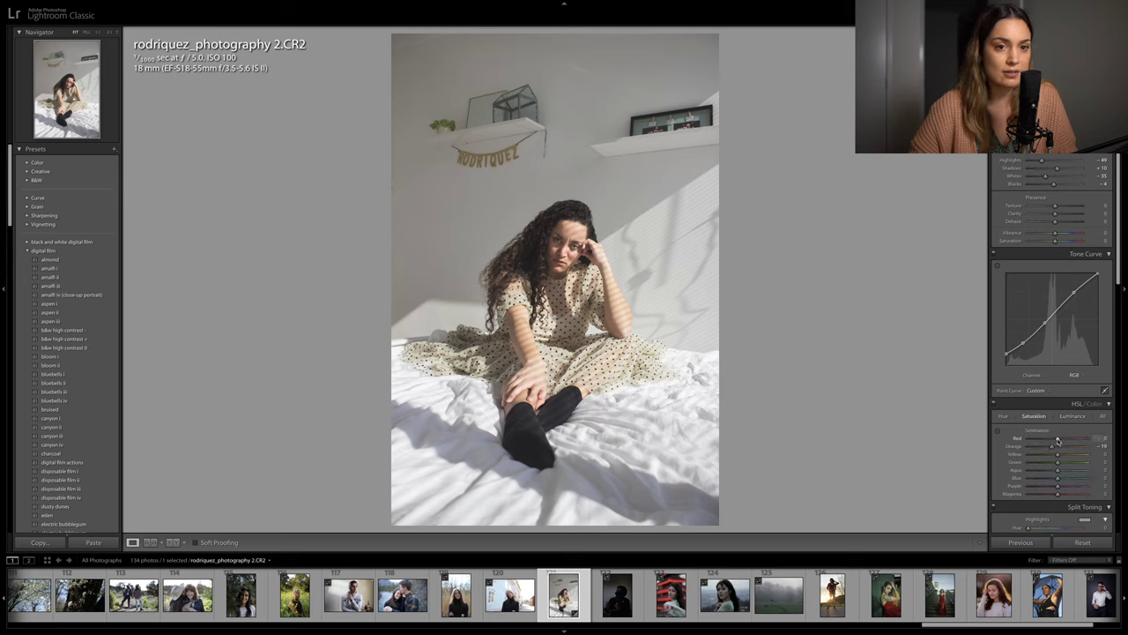
drag(1057, 440, 1064, 440)
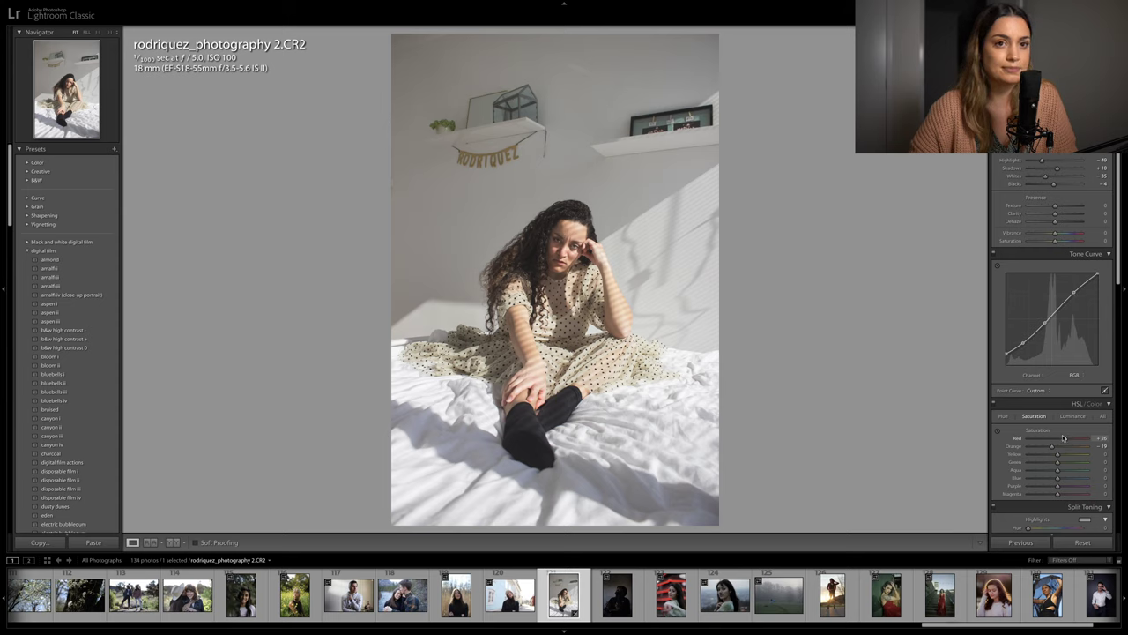
drag(1055, 232, 1060, 235)
Split-tone the highlights with hue 42 and saturation 24, the shadows with hue 323 and saturation 15, and set the balance to +34
scroll(1053, 264, down, 3)
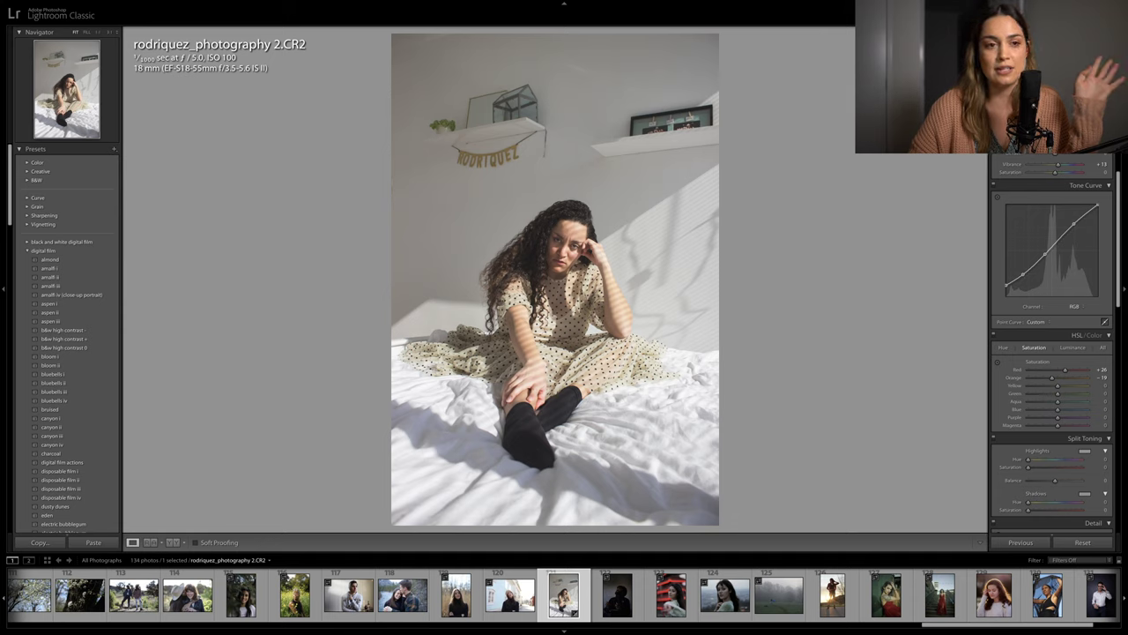
scroll(1058, 370, down, 4)
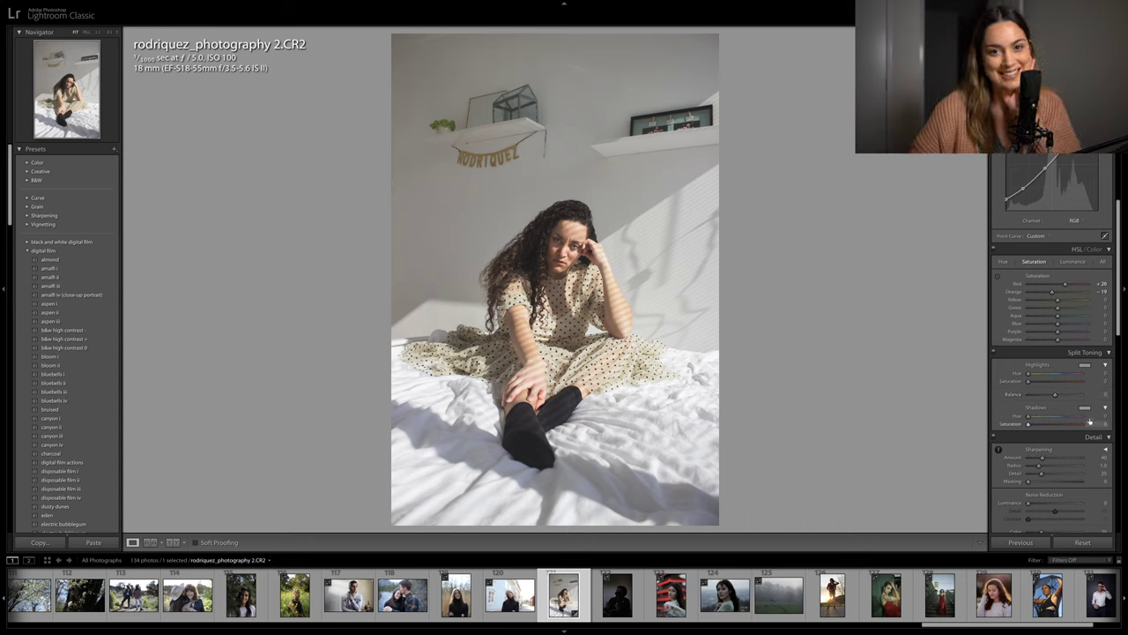
drag(1027, 381, 1042, 382)
drag(1028, 373, 1035, 374)
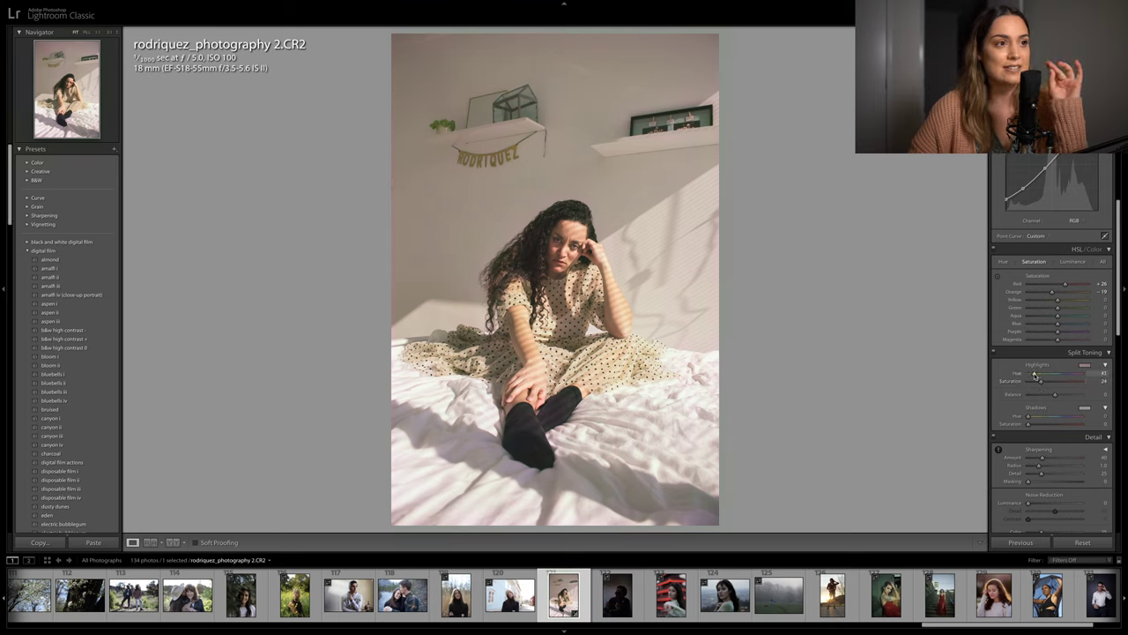
drag(1035, 374, 1035, 373)
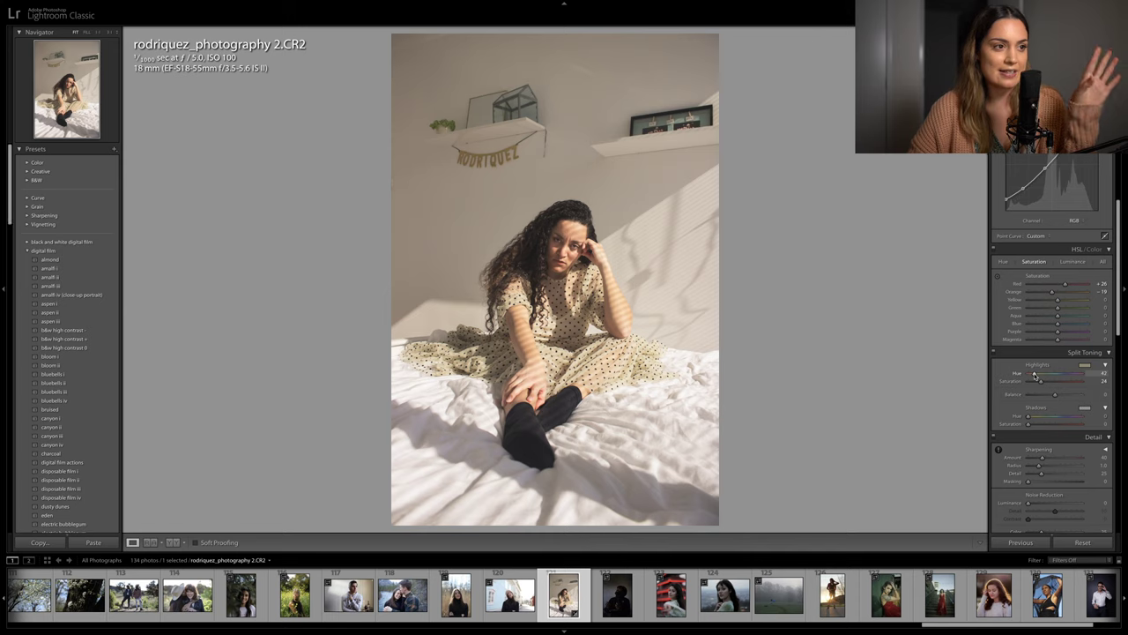
drag(1028, 424, 1042, 426)
drag(1027, 416, 1067, 395)
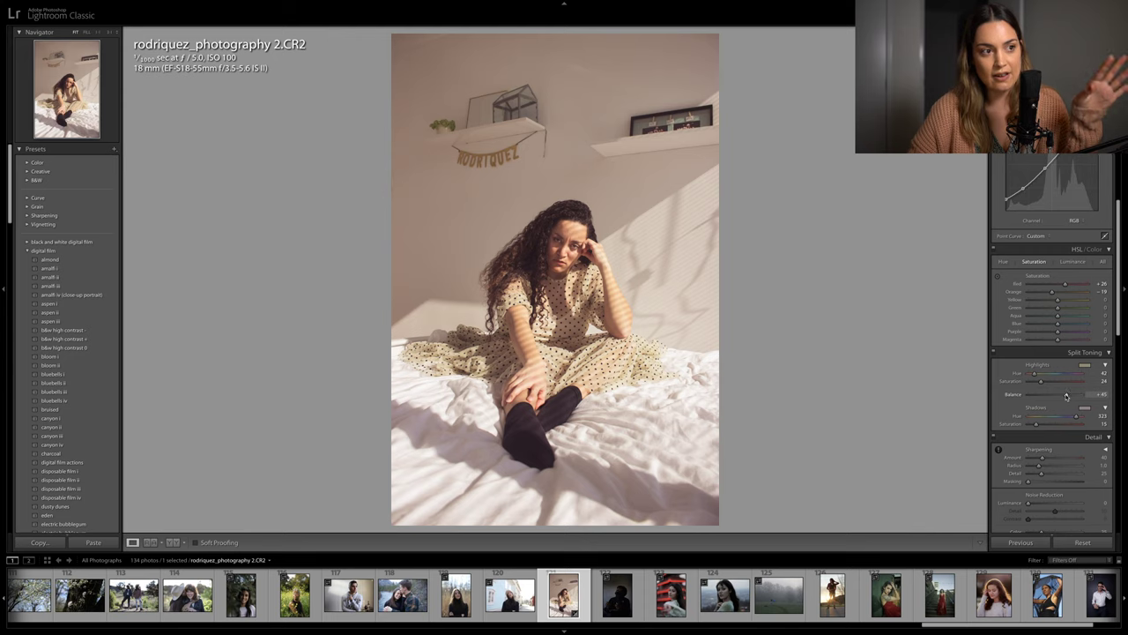
drag(1066, 395, 1064, 396)
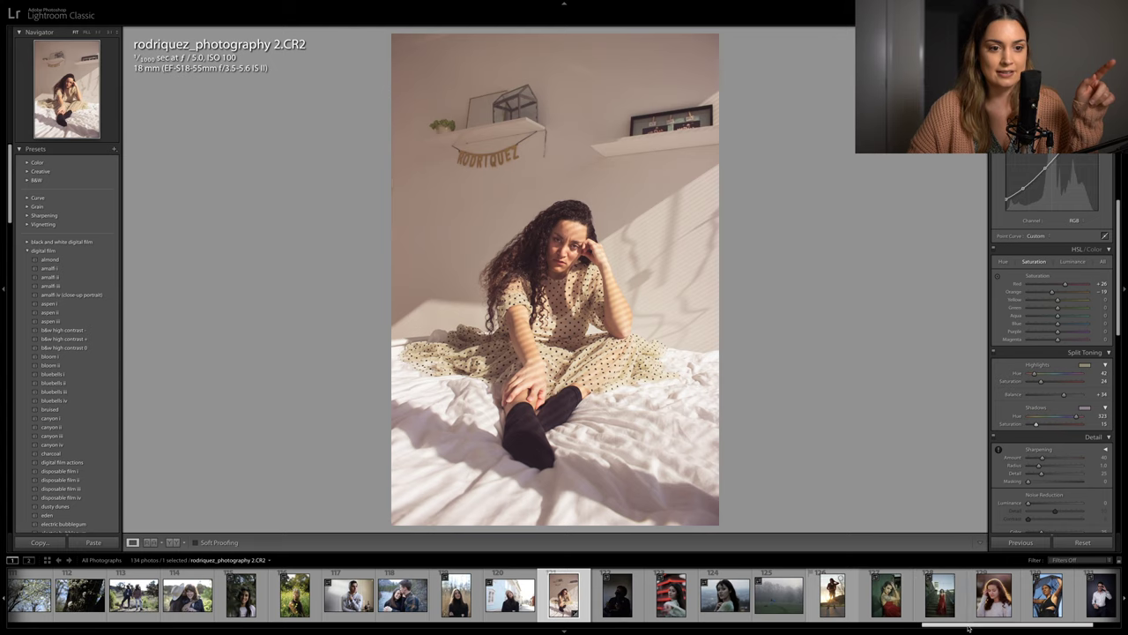
Open the photo of the woman in a white T-shirt raising her arms in a wheat field
drag(968, 628, 160, 617)
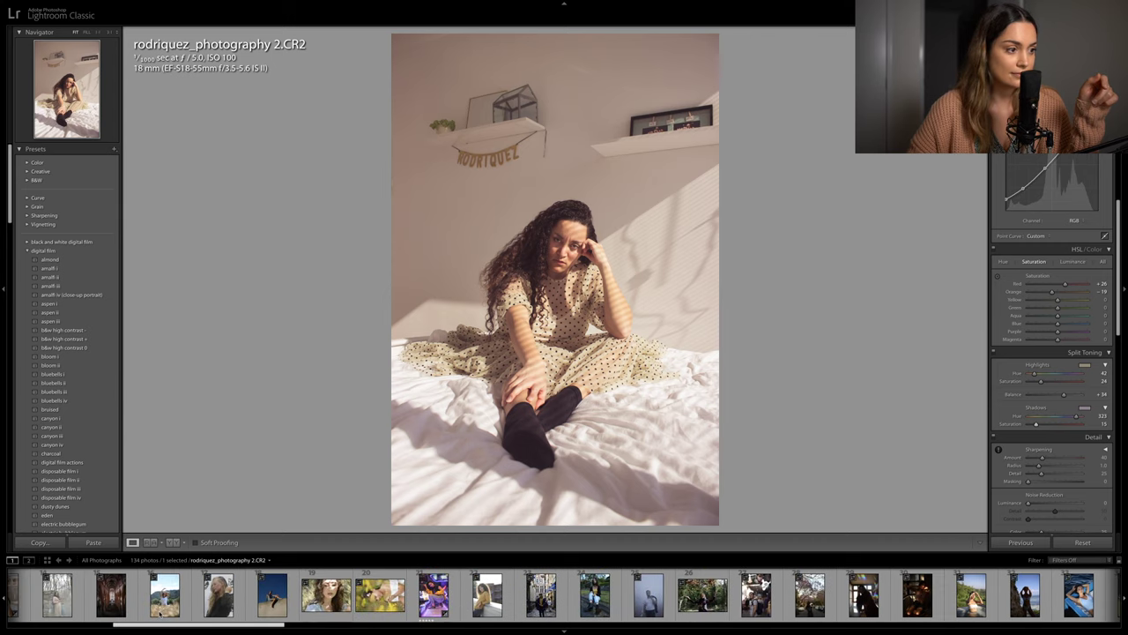
click(169, 598)
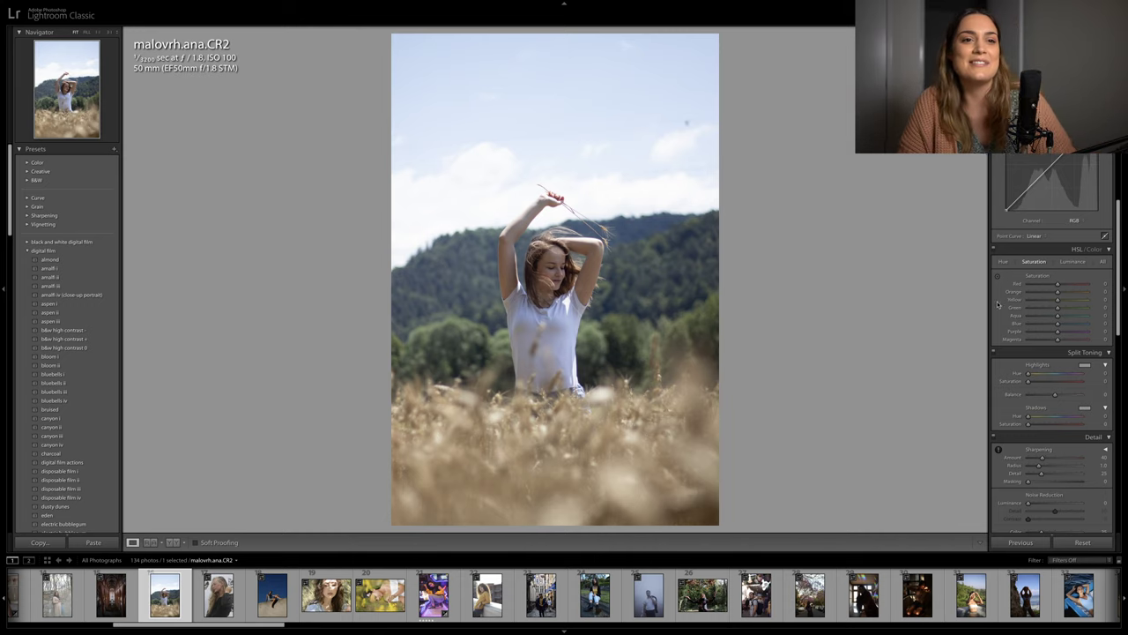
scroll(1045, 306, up, 1)
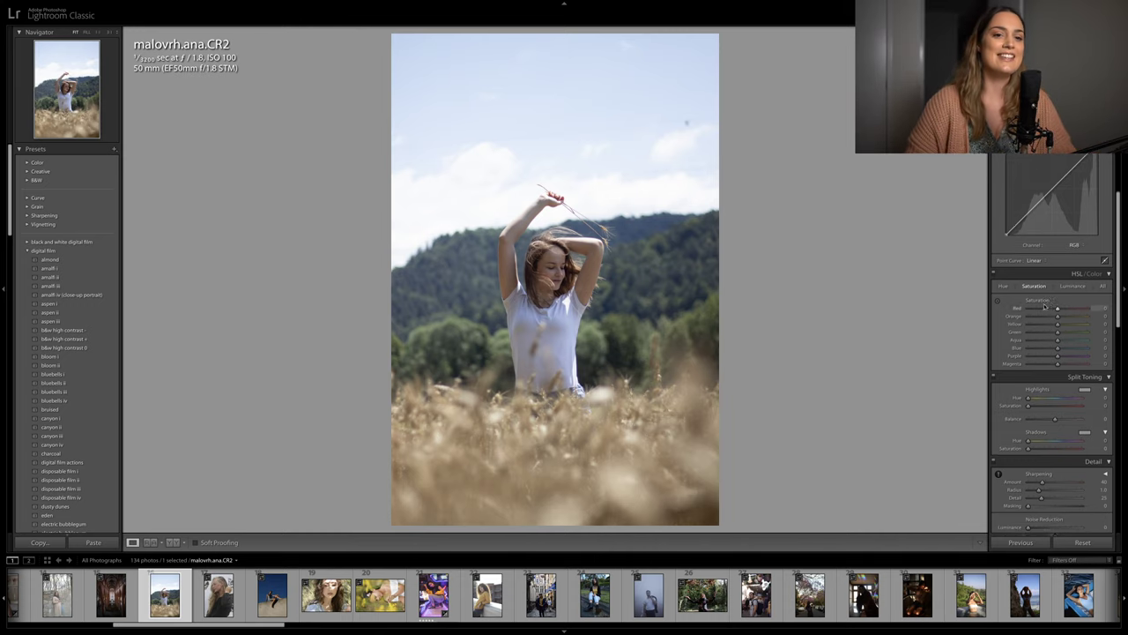
scroll(1044, 306, up, 8)
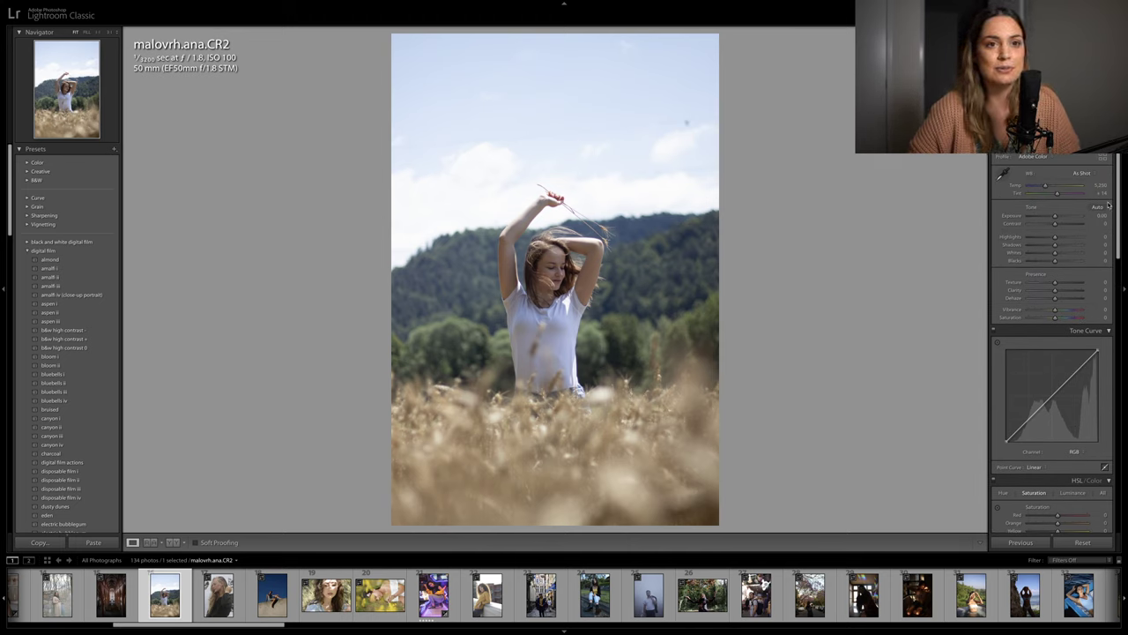
Set the wheat field photo's exposure to +0.30, contrast +4, highlights -84, shadows +11 and blacks -15
drag(1054, 215, 1058, 218)
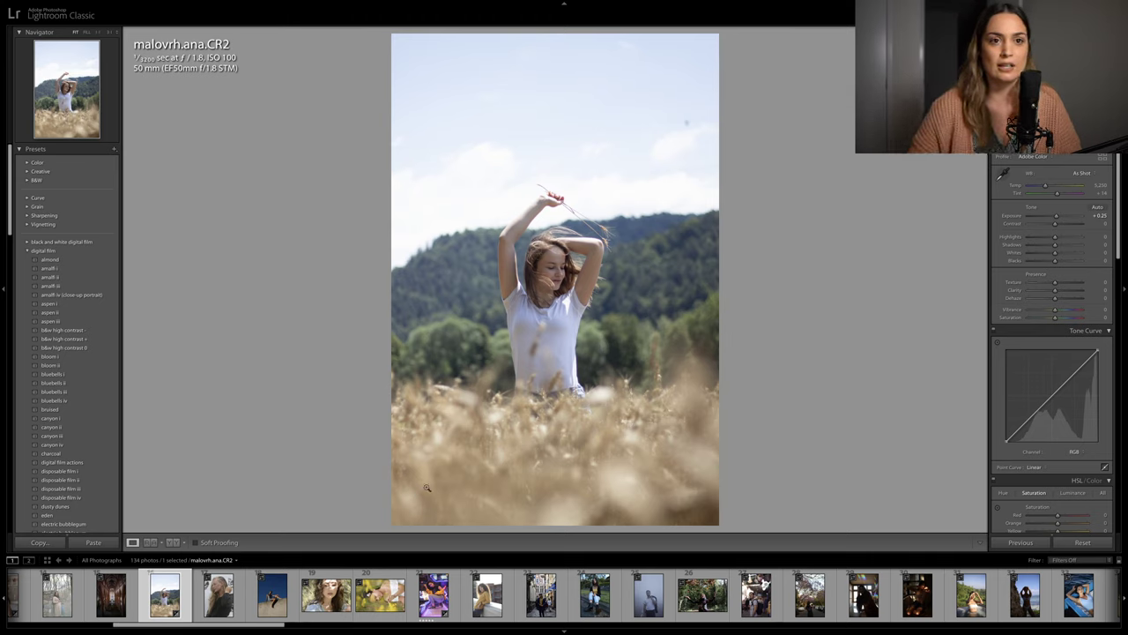
click(1037, 238)
mouse_move(1043, 237)
mouse_down()
mouse_move(1057, 246)
mouse_move(1058, 225)
mouse_up()
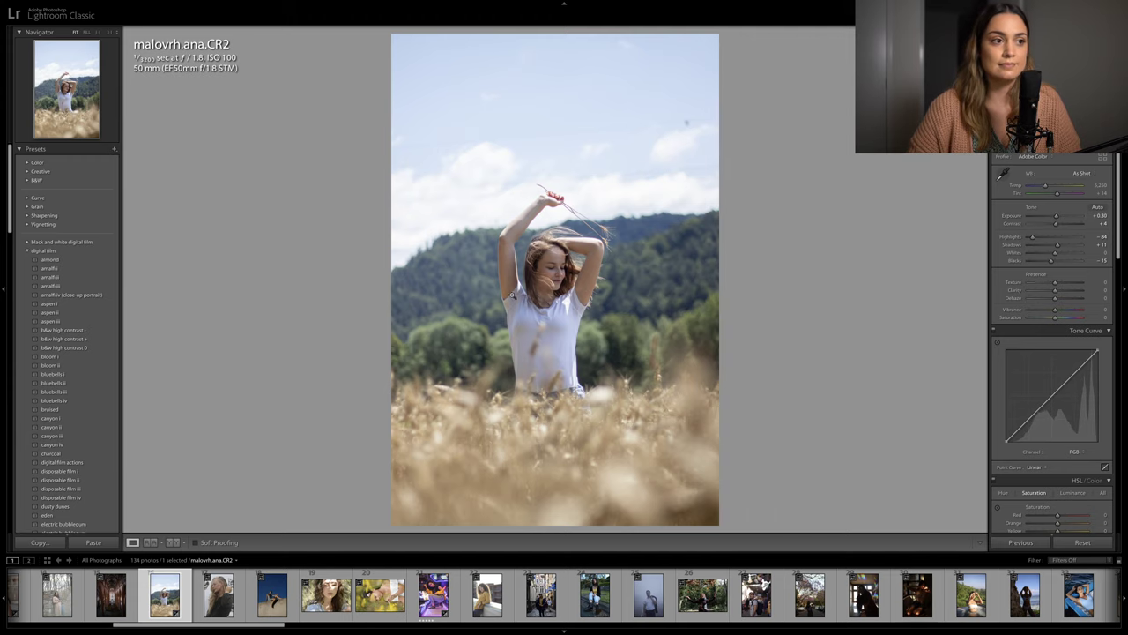
Sharpen the wheat field photo with amount 60 and radius 1.3 while checking the woman's face up close
click(547, 297)
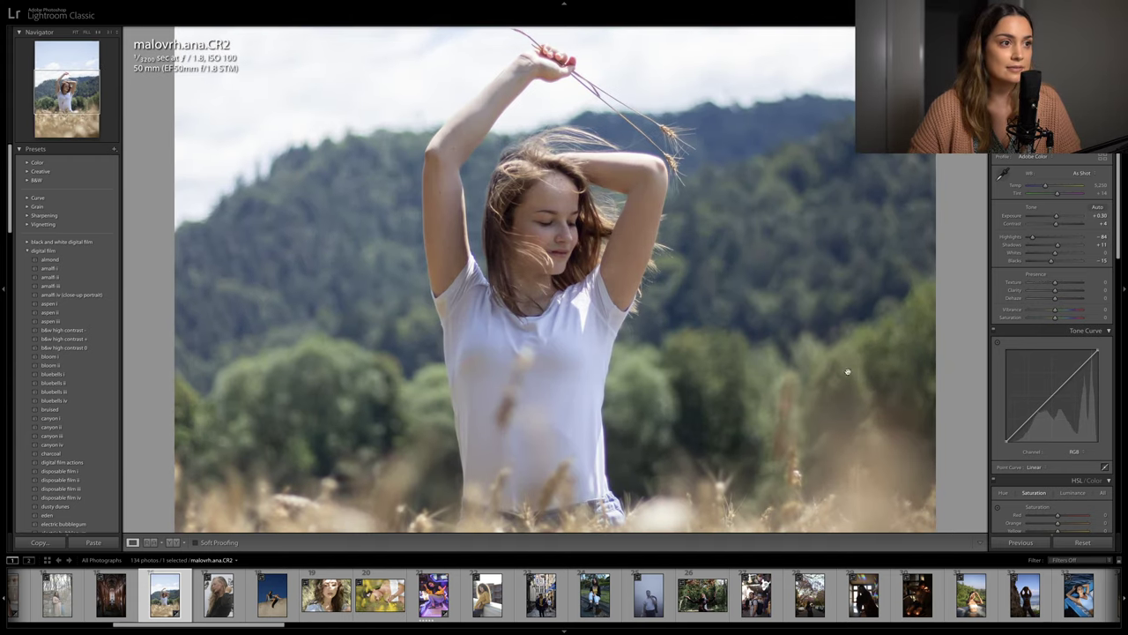
scroll(1099, 393, down, 10)
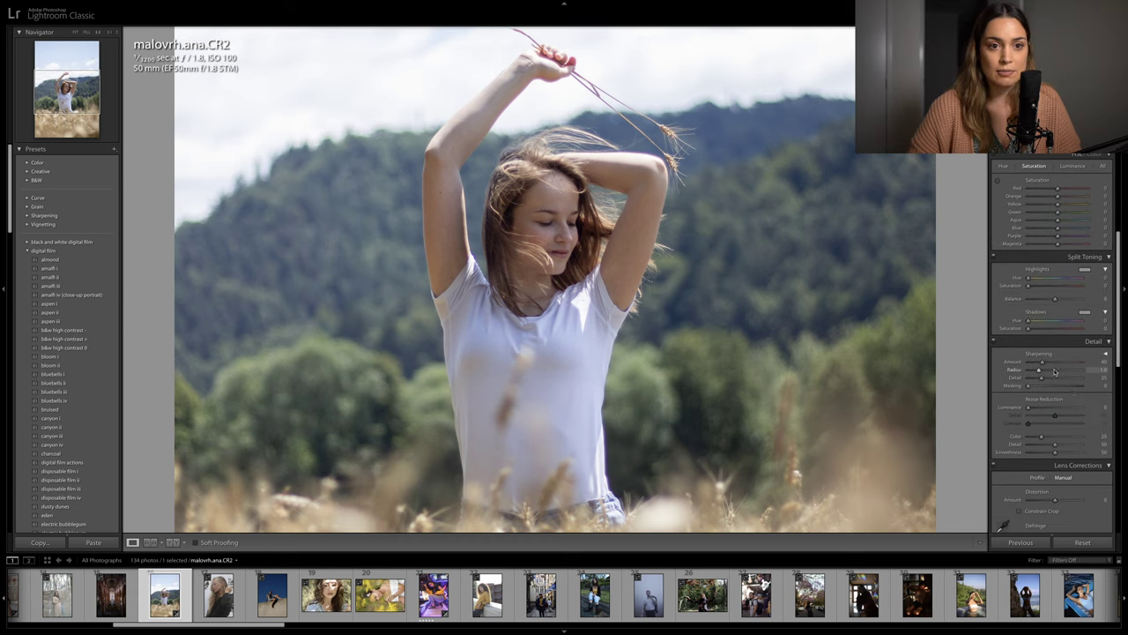
mouse_move(1047, 363)
mouse_down()
mouse_move(1047, 372)
mouse_move(1049, 362)
mouse_up()
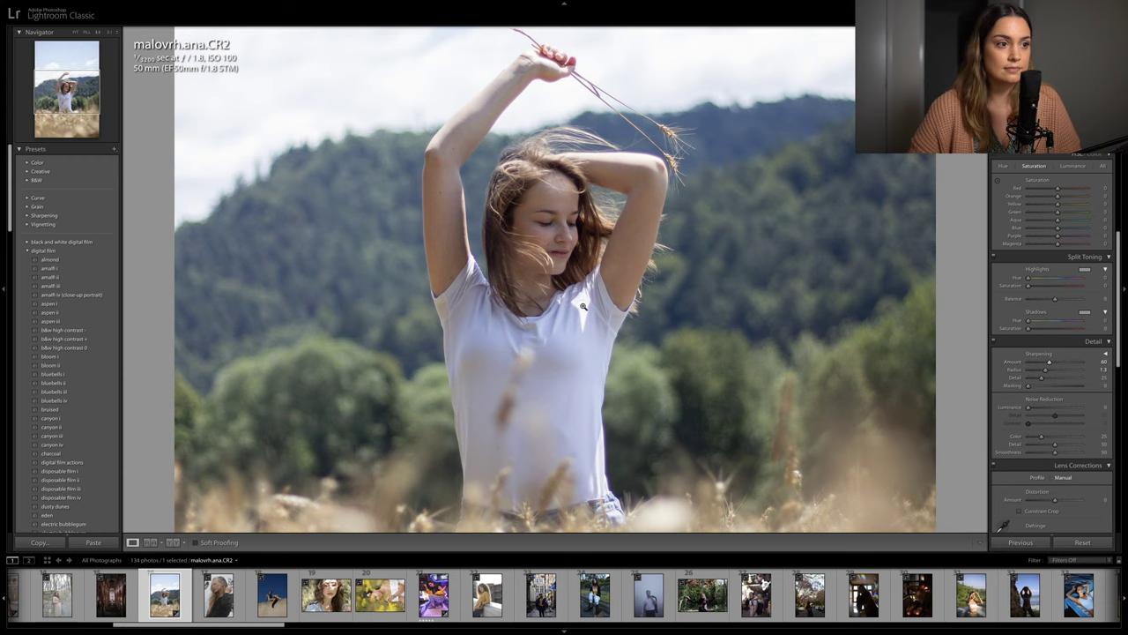
key(z)
Warm the wheat field photo's temperature to 5,500 and reduce its vibrance to -18
scroll(1030, 348, up, 15)
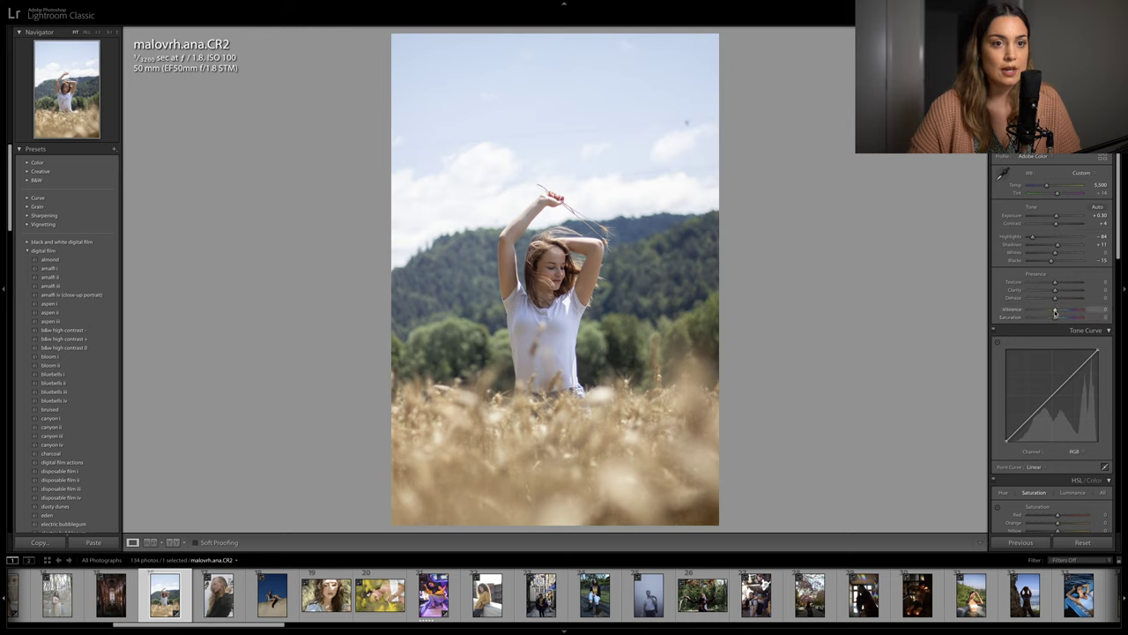
drag(1055, 312, 1049, 312)
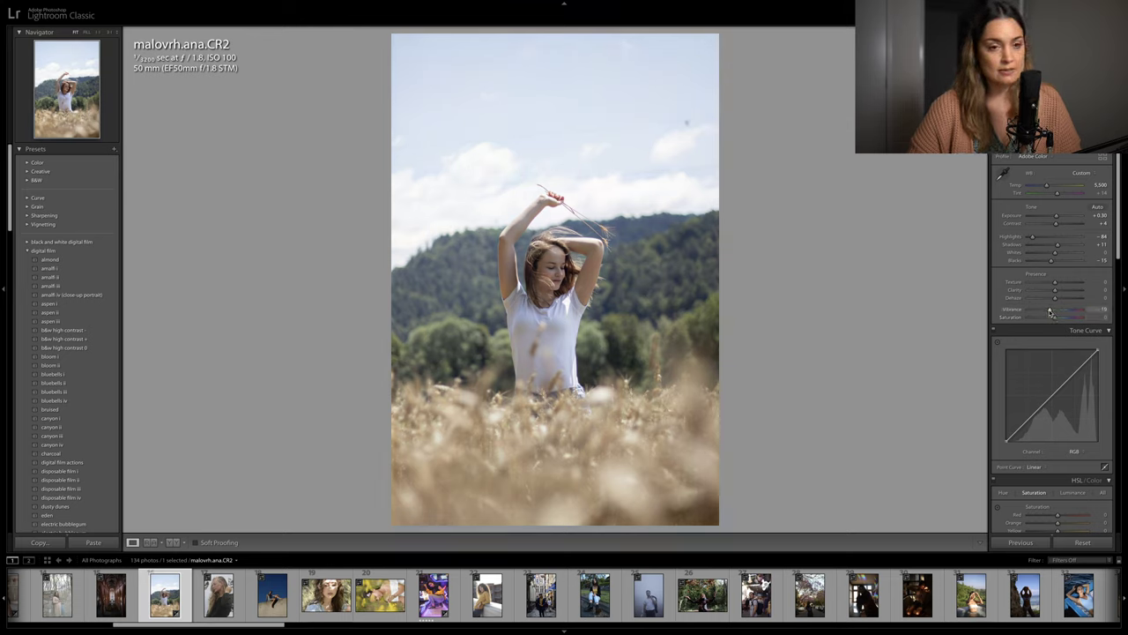
Lift the tone curve's black point, add shadow and midtone points, and set the highlights to -100 and whites to -13
scroll(1049, 312, down, 1)
drag(1006, 408, 1041, 371)
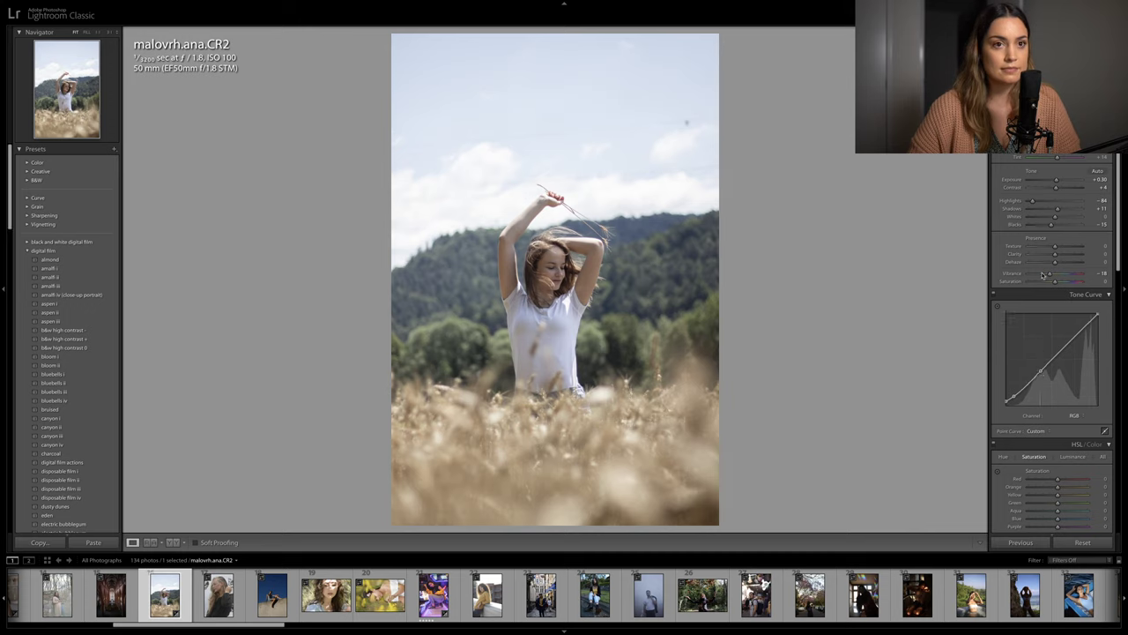
drag(1051, 219, 1027, 202)
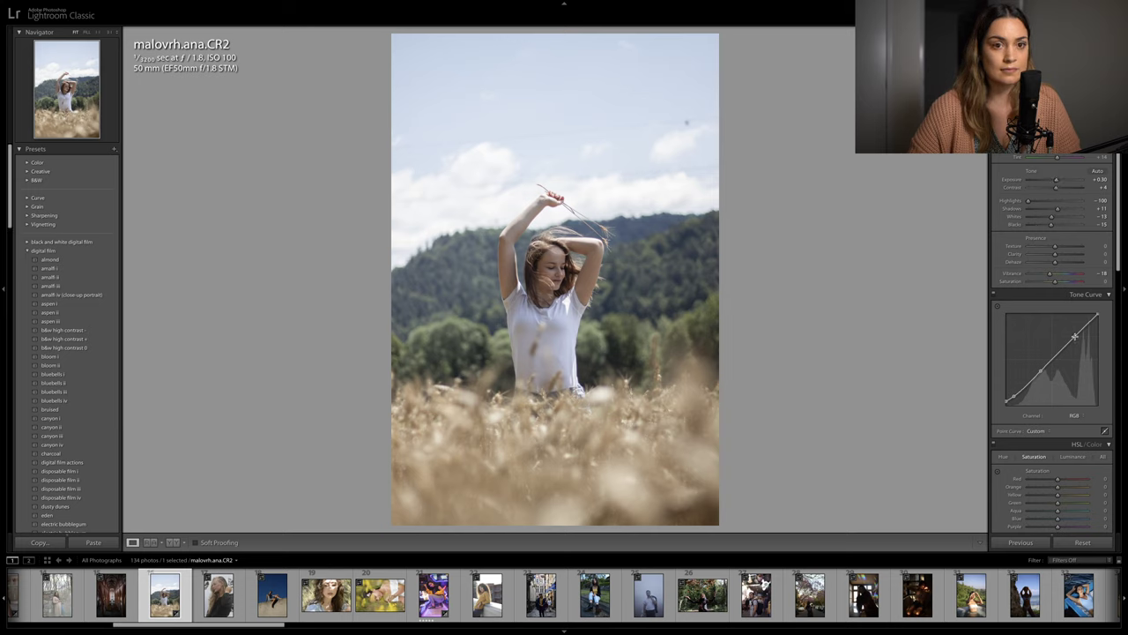
Nudge the RGB curve's midtone point, and shape the blue curve with a raised black point, lowered shadows and a lifted highlight point
click(1042, 372)
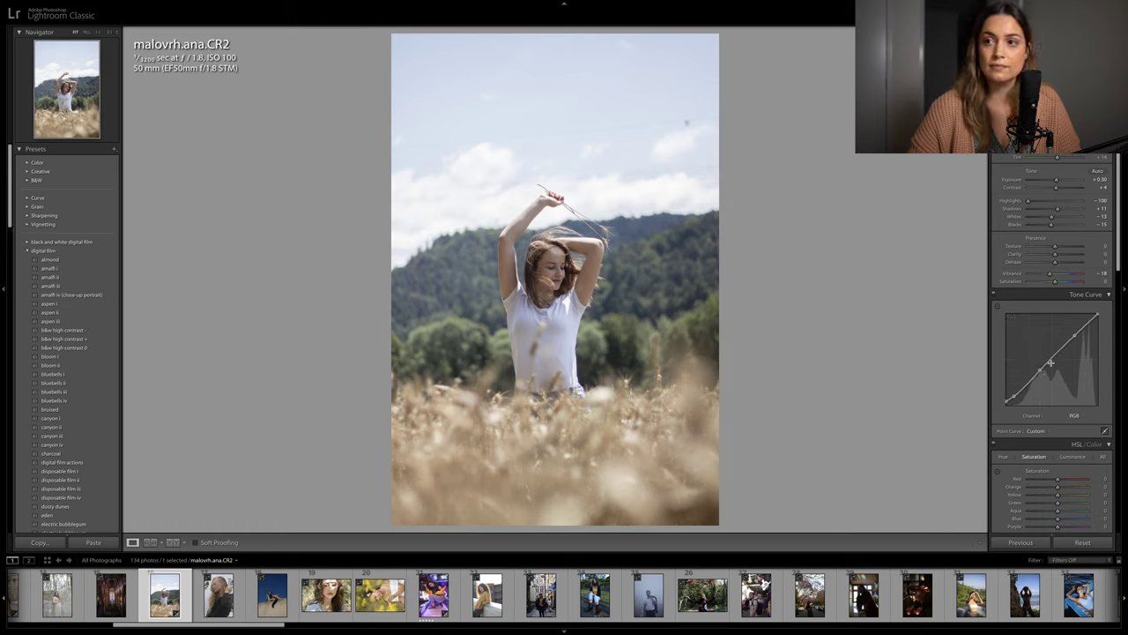
scroll(1050, 362, down, 1)
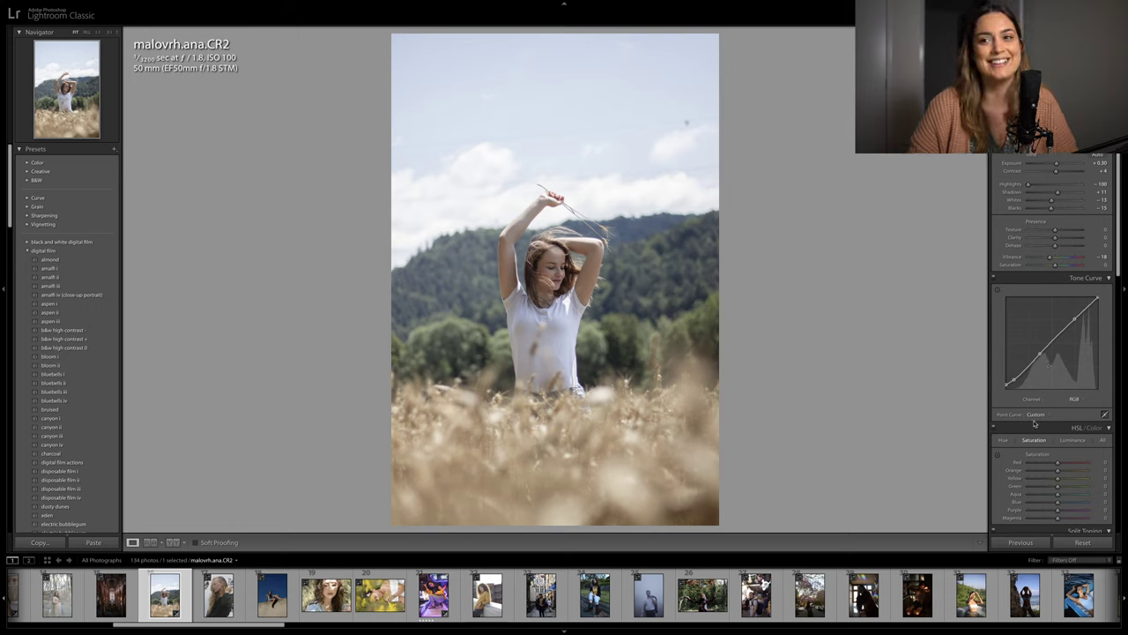
click(1079, 401)
click(1079, 419)
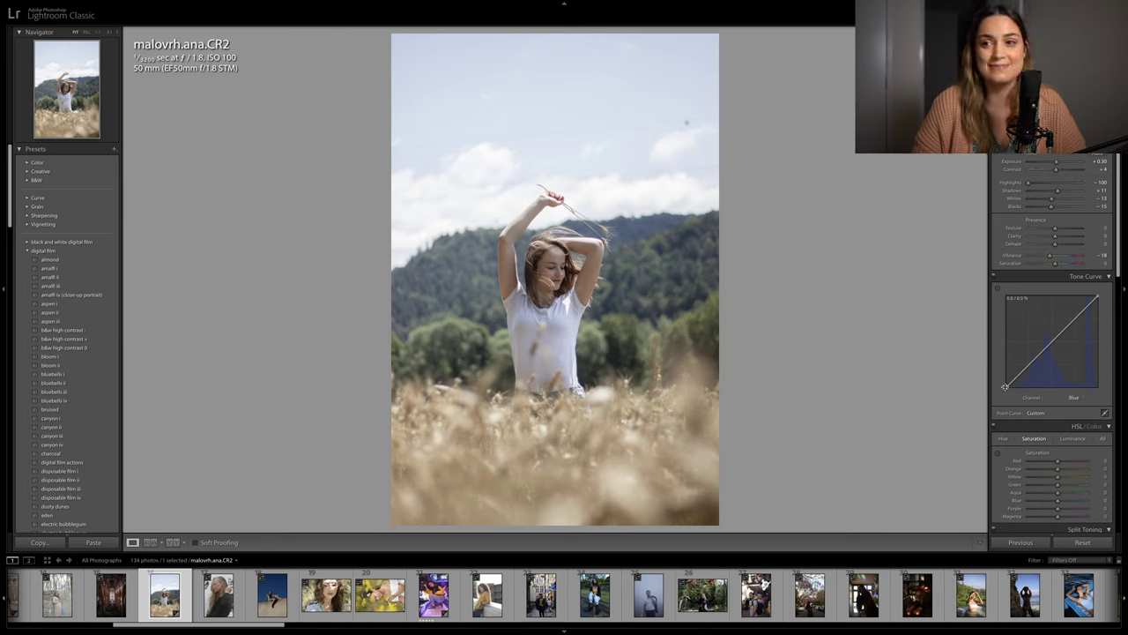
scroll(1004, 386, down, 1)
drag(1005, 382, 1035, 361)
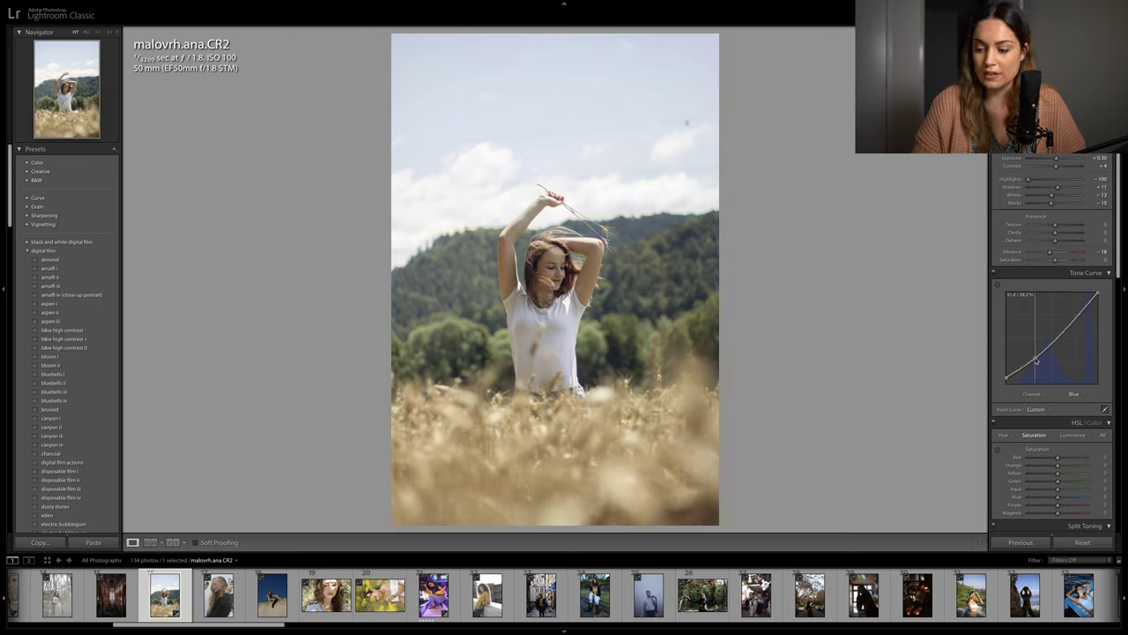
drag(1007, 377, 1005, 378)
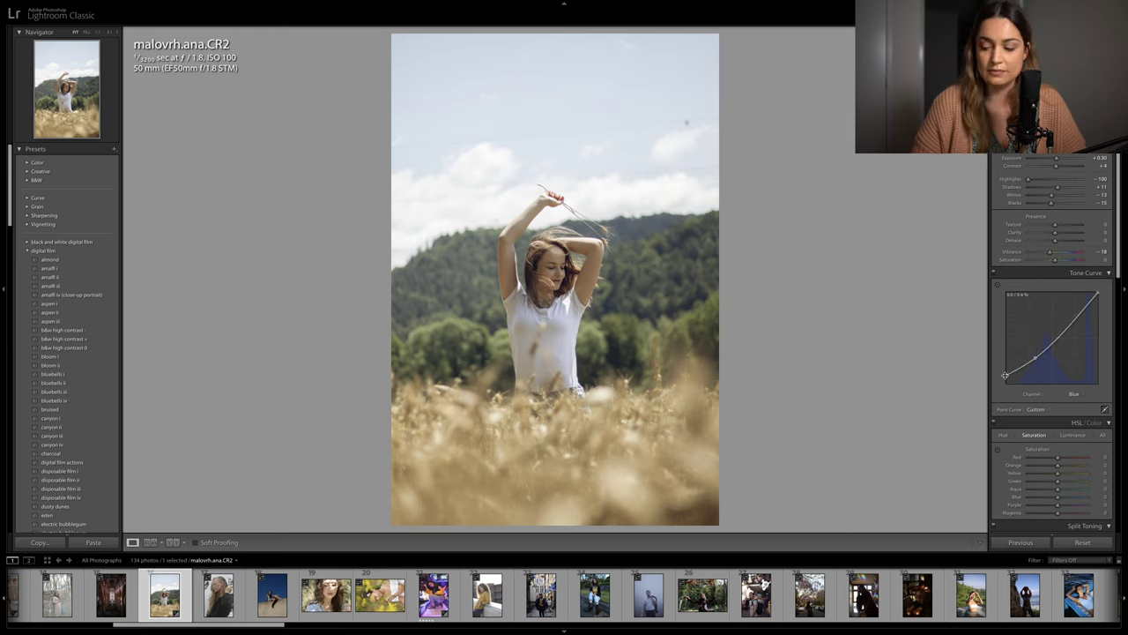
click(1071, 324)
drag(1072, 325, 1068, 321)
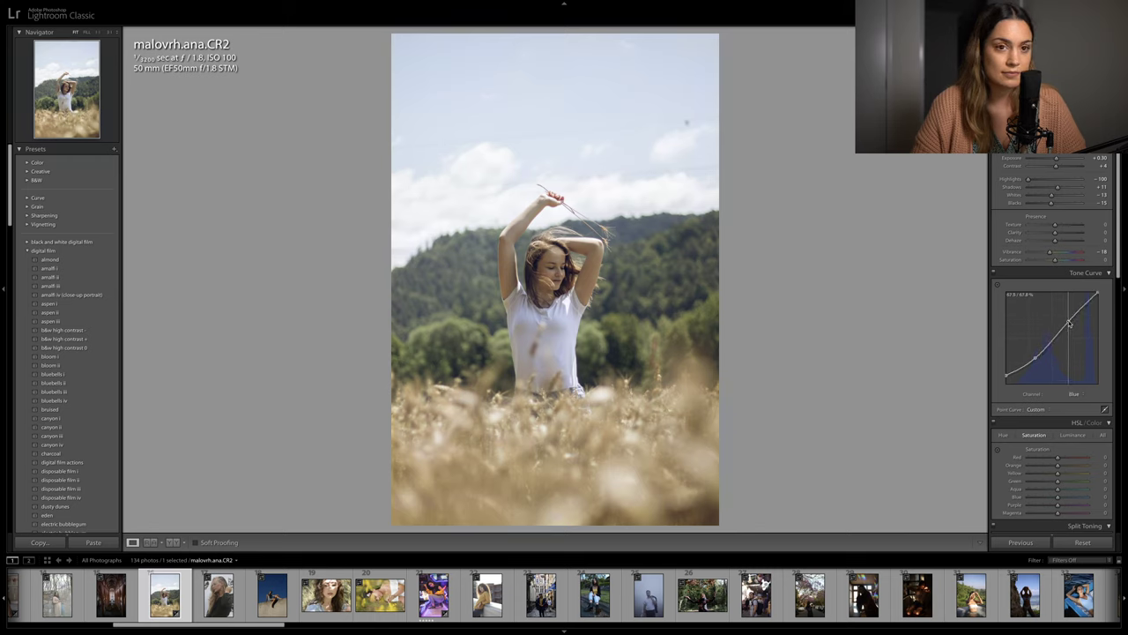
drag(1036, 357, 1035, 359)
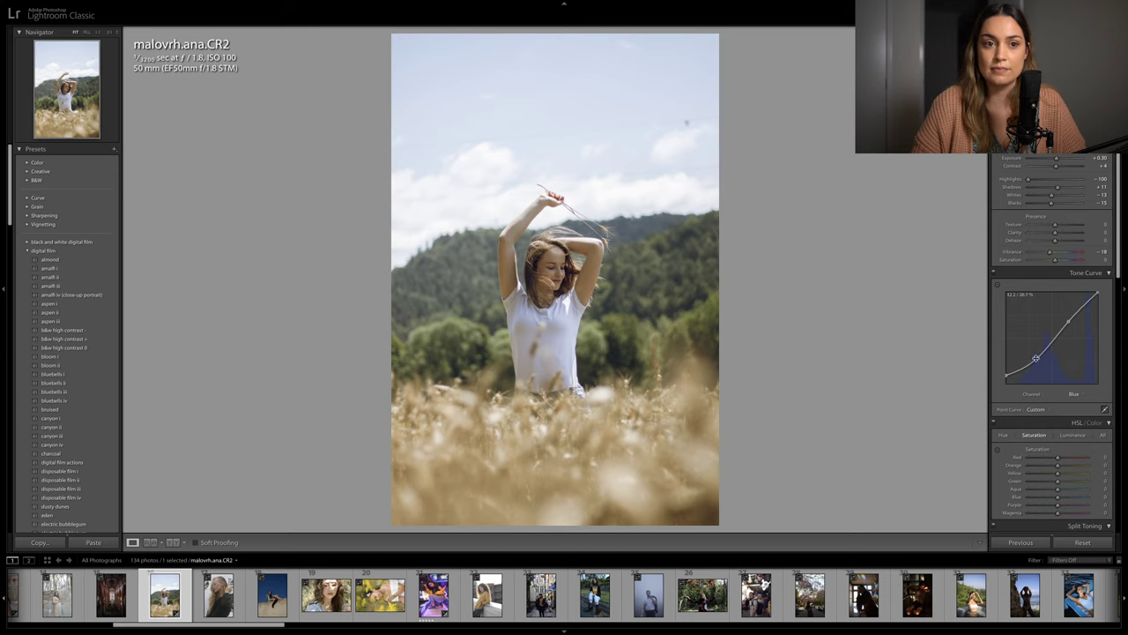
drag(1035, 360, 1037, 359)
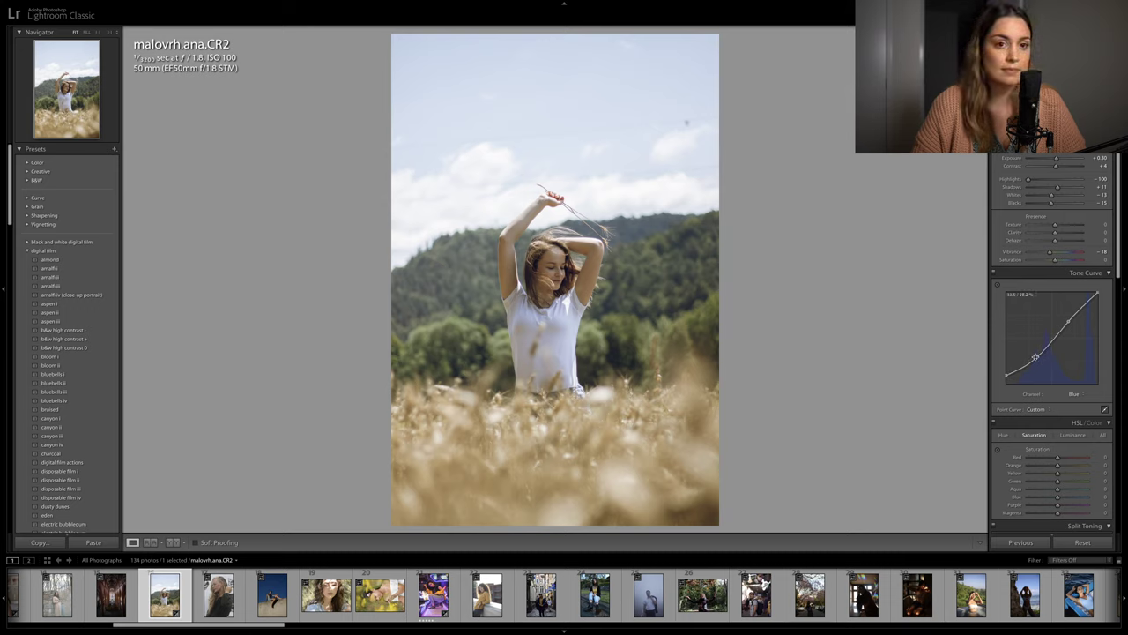
Add a slightly raised midtone point to the green curve, and set exposure to +0.40, contrast +5, shadows +22 and blacks -33
click(1075, 391)
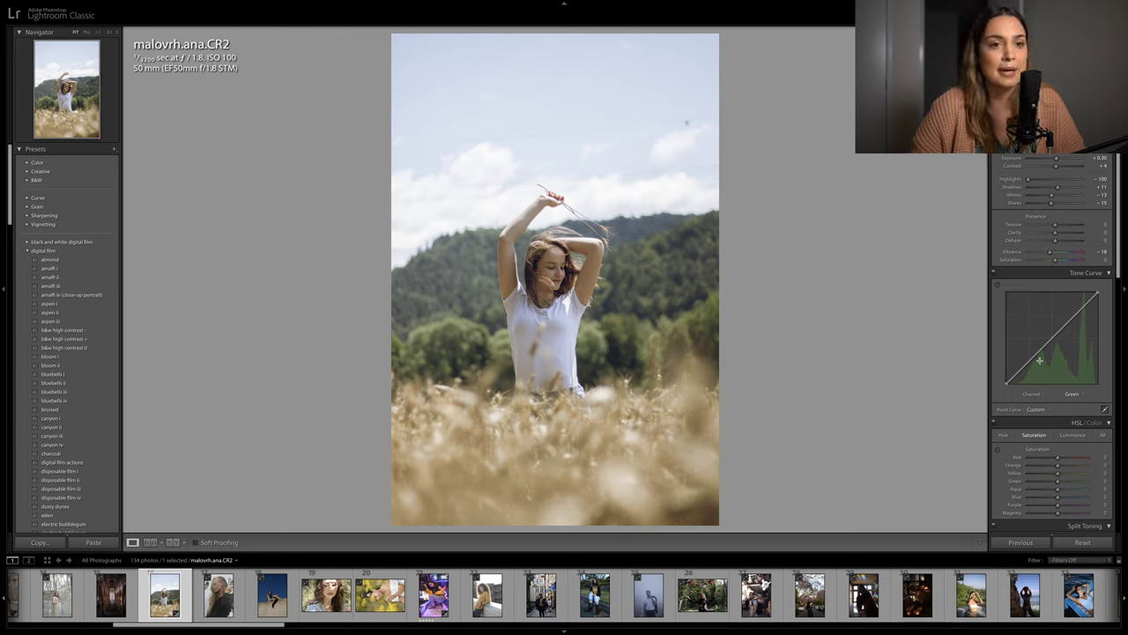
click(1042, 352)
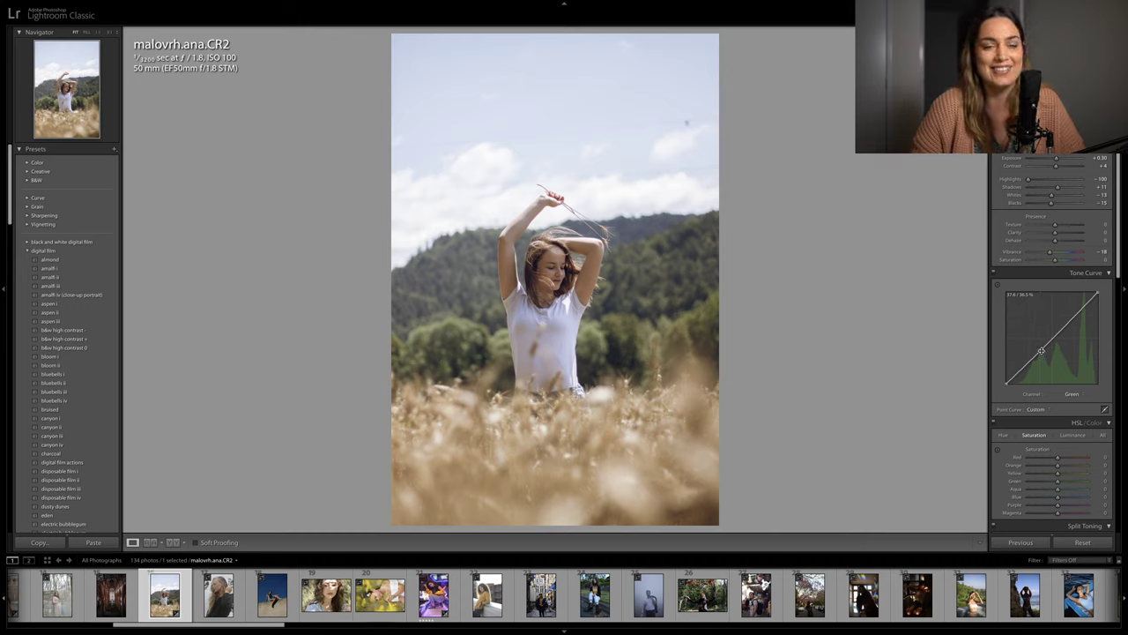
drag(1050, 203, 1057, 166)
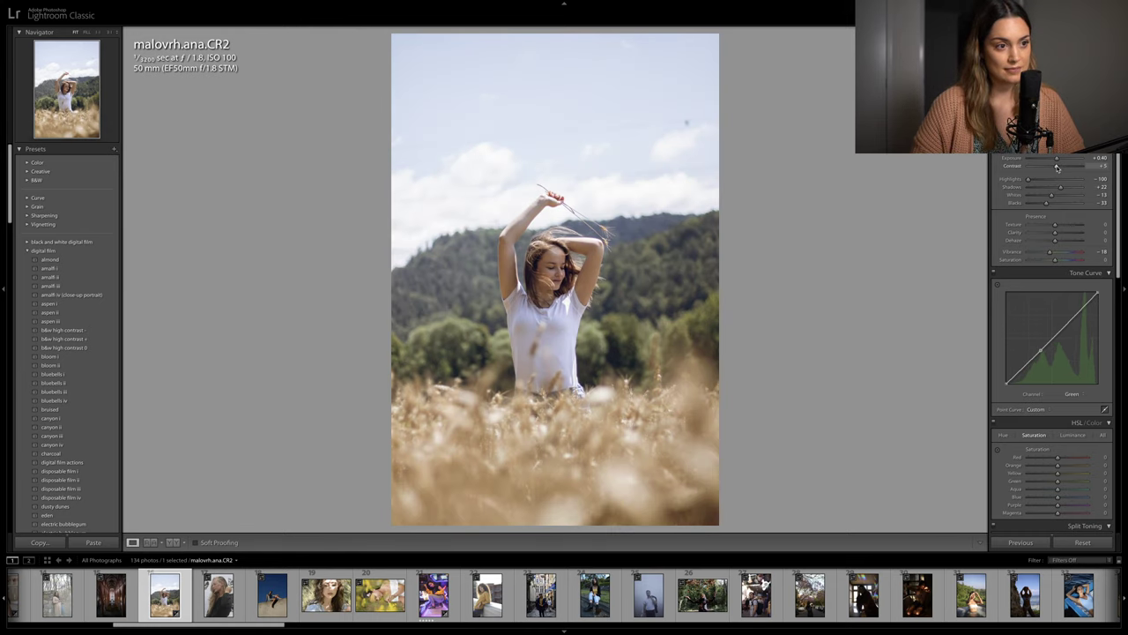
Set the HSL hue of orange to -14 and yellow to -50, and shift the green hue toward yellow
scroll(1043, 311, down, 1)
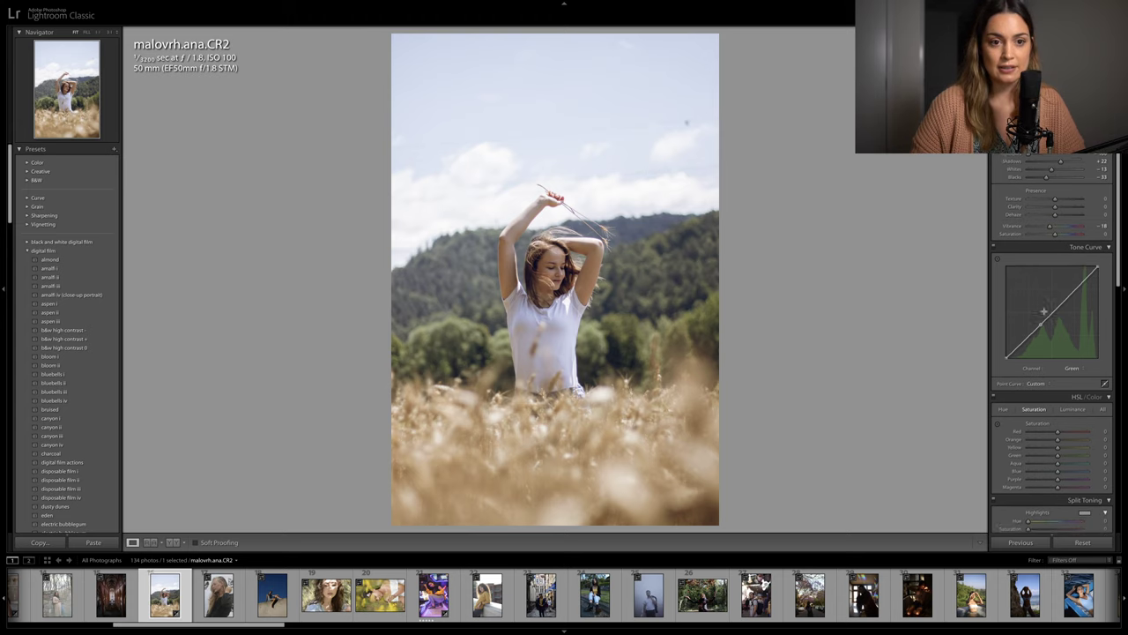
scroll(1043, 311, down, 2)
click(1003, 362)
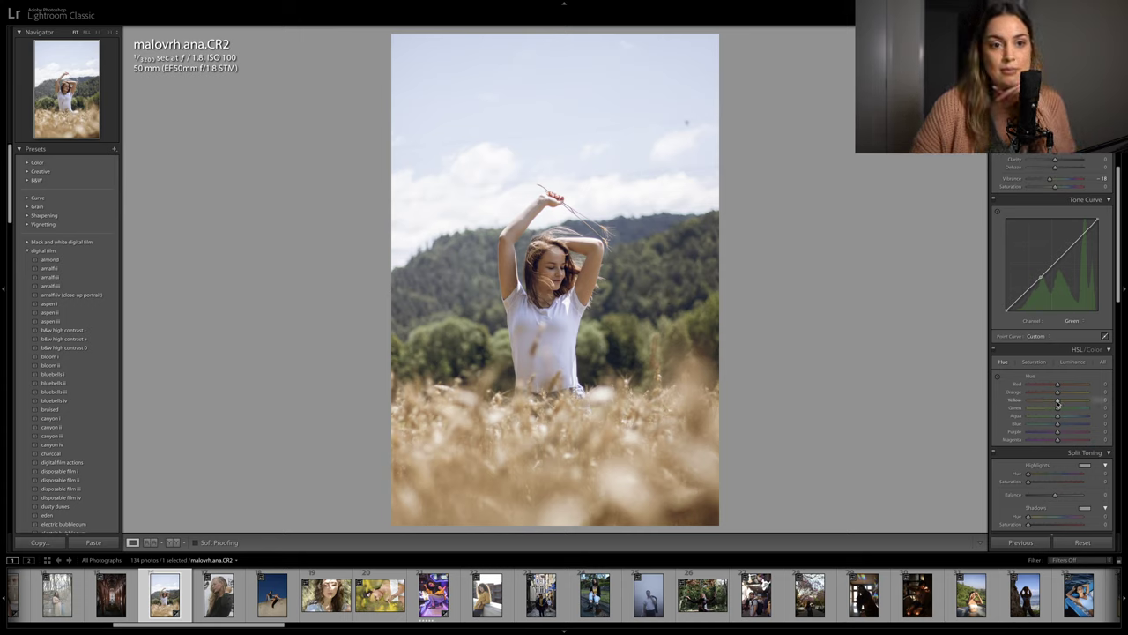
drag(1056, 403, 1046, 402)
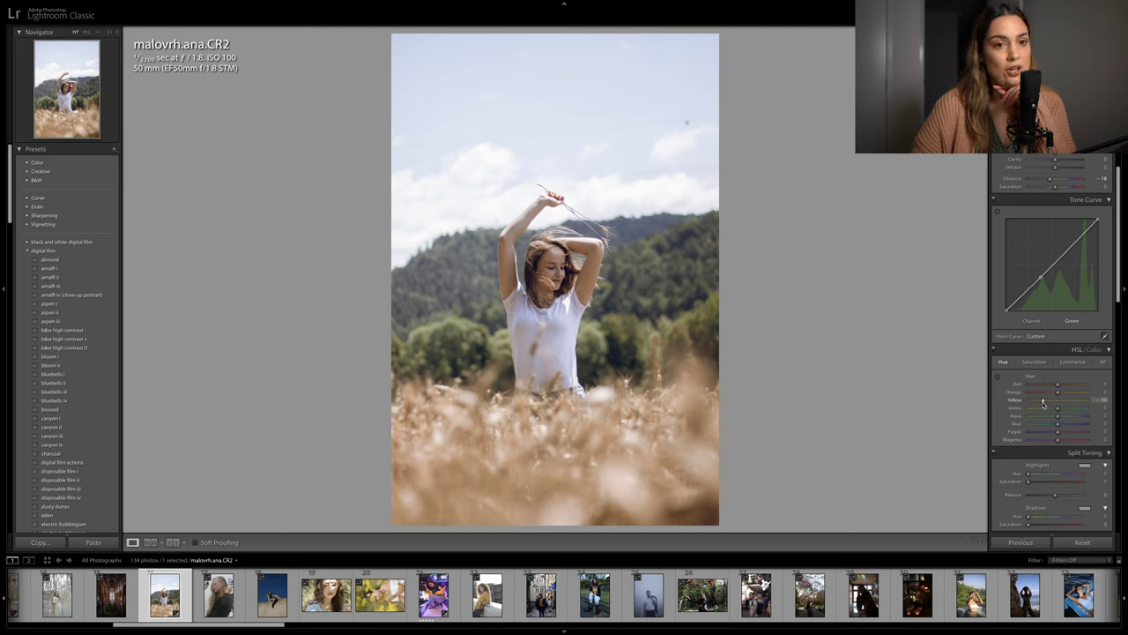
mouse_move(1057, 411)
mouse_down()
mouse_move(1026, 411)
mouse_move(1045, 412)
mouse_move(1053, 394)
mouse_up()
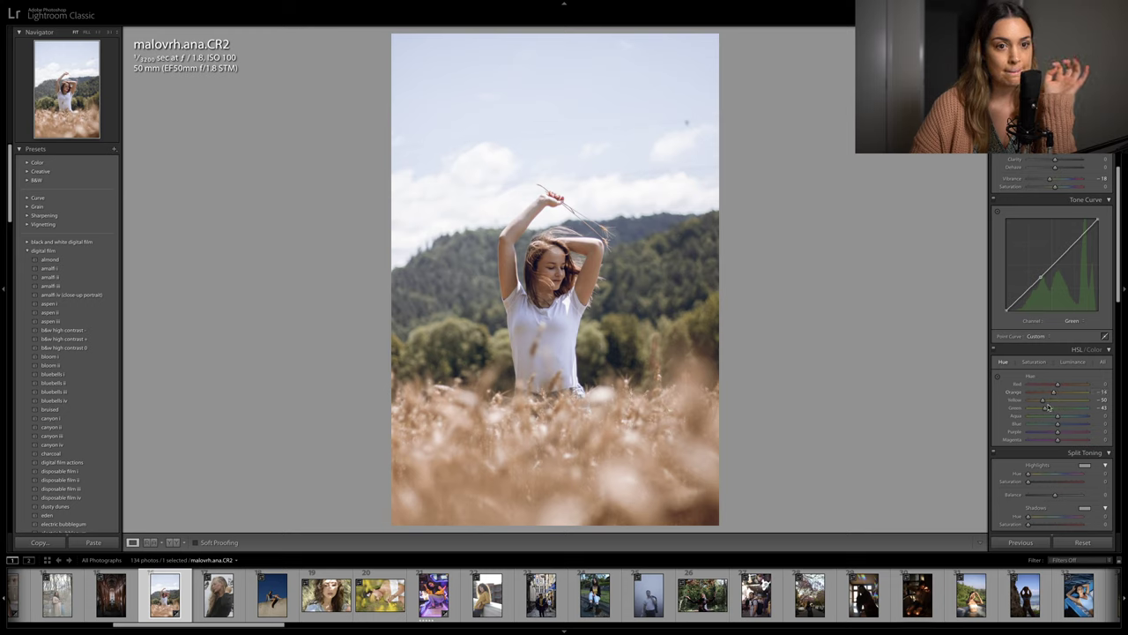
drag(1028, 408, 1042, 409)
Reduce the green saturation to -33 and the blue saturation slightly, and set the luminance of green to -34 and yellow to -2
click(1034, 361)
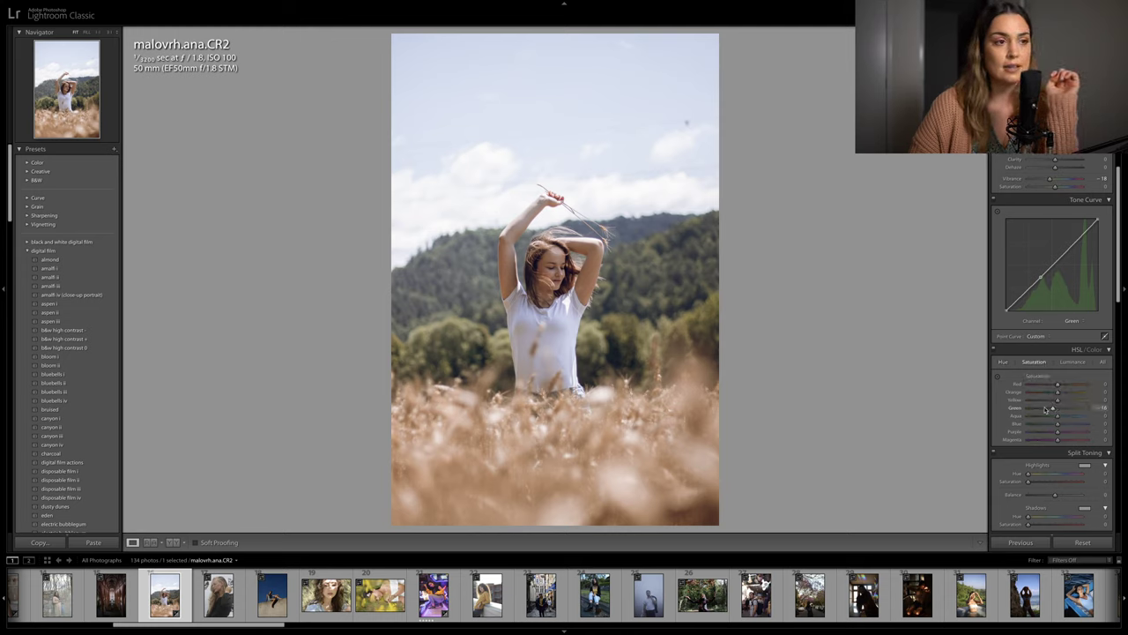
drag(1044, 408, 1048, 409)
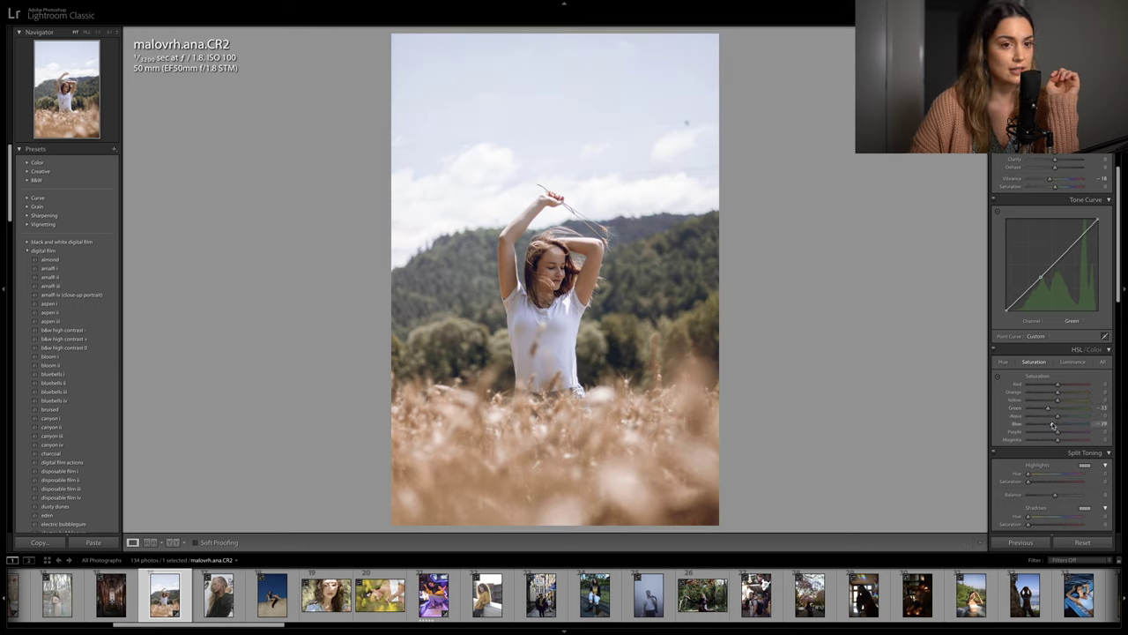
click(1073, 361)
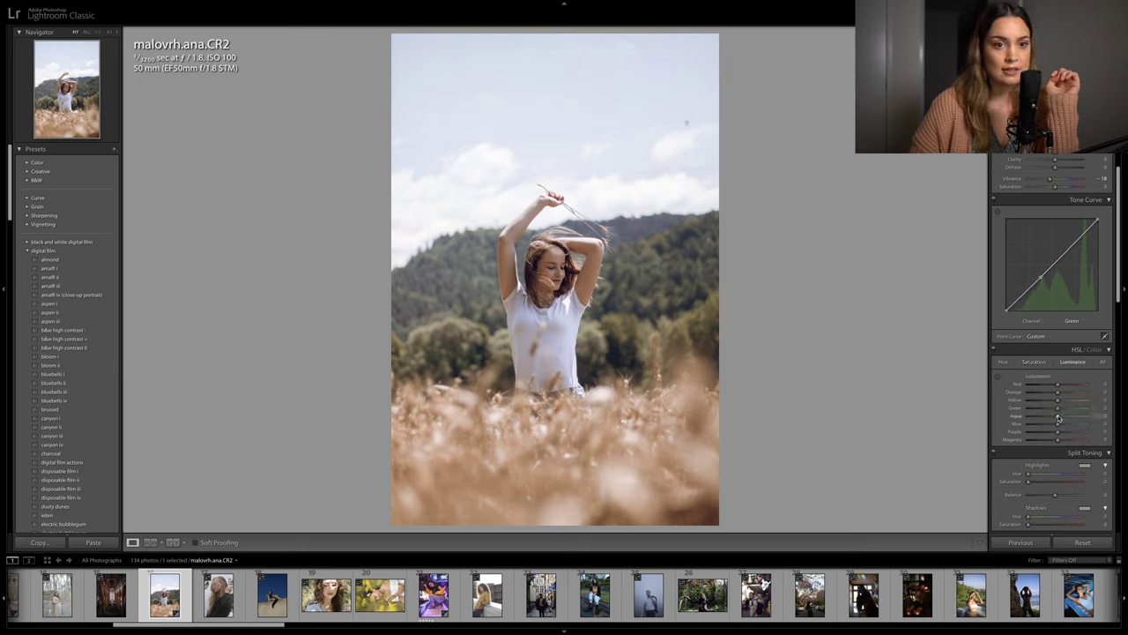
mouse_move(1057, 409)
mouse_down()
mouse_move(1045, 409)
mouse_move(1055, 401)
mouse_up()
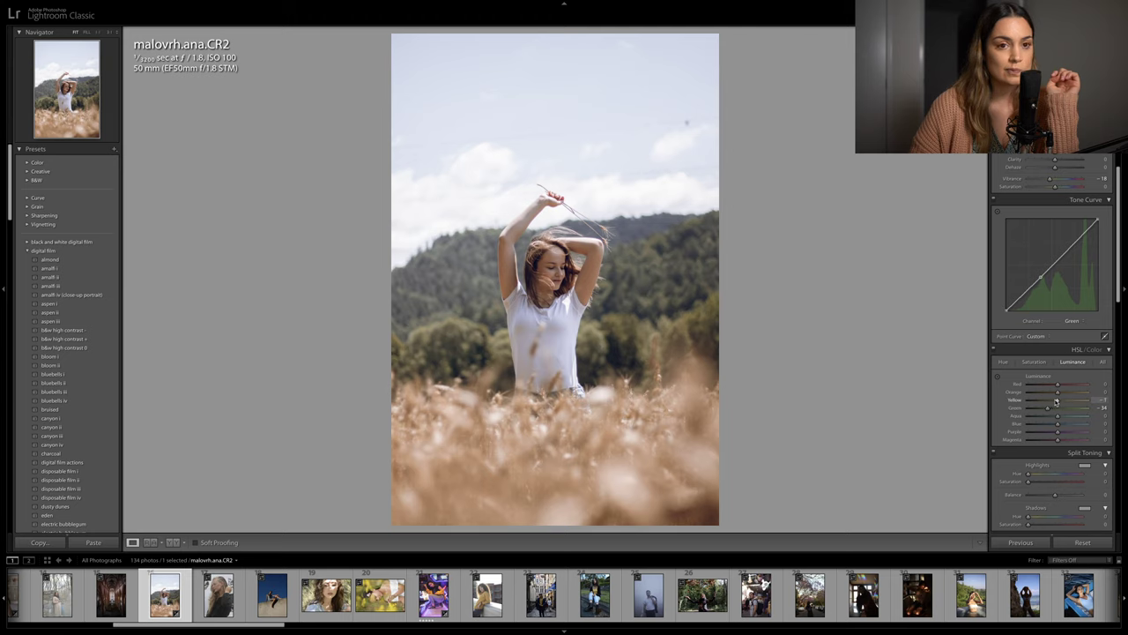
Calibrate the colors with blue primary hue -11 and saturation -19, green saturation +11, red saturation +8 and shadows tint -4
scroll(1056, 401, down, 10)
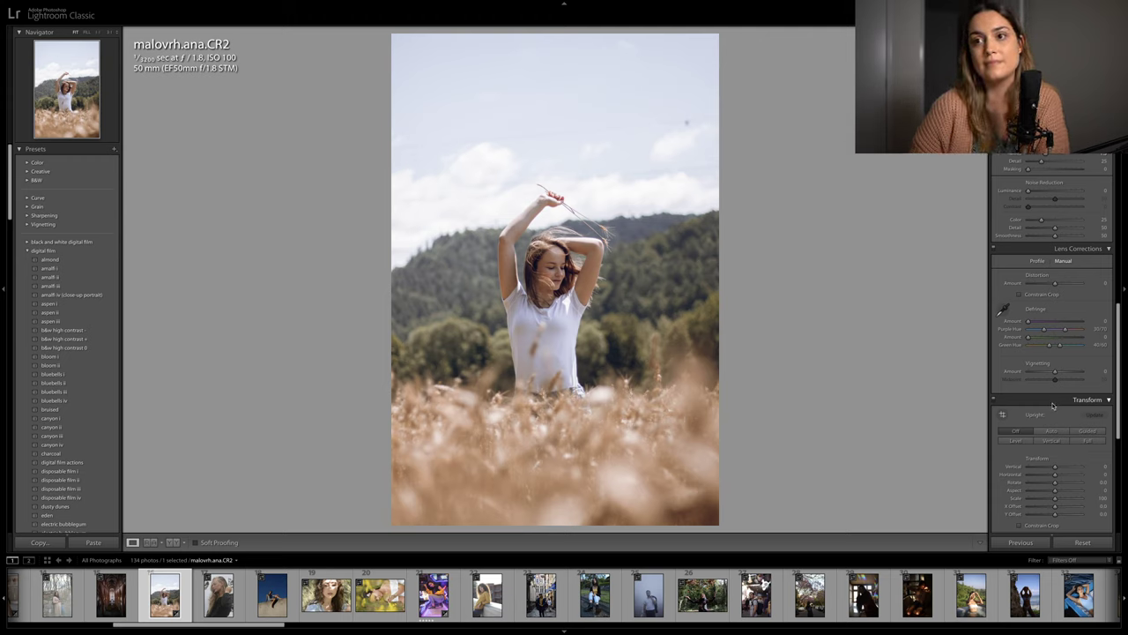
scroll(1060, 405, down, 1)
scroll(1062, 401, down, 10)
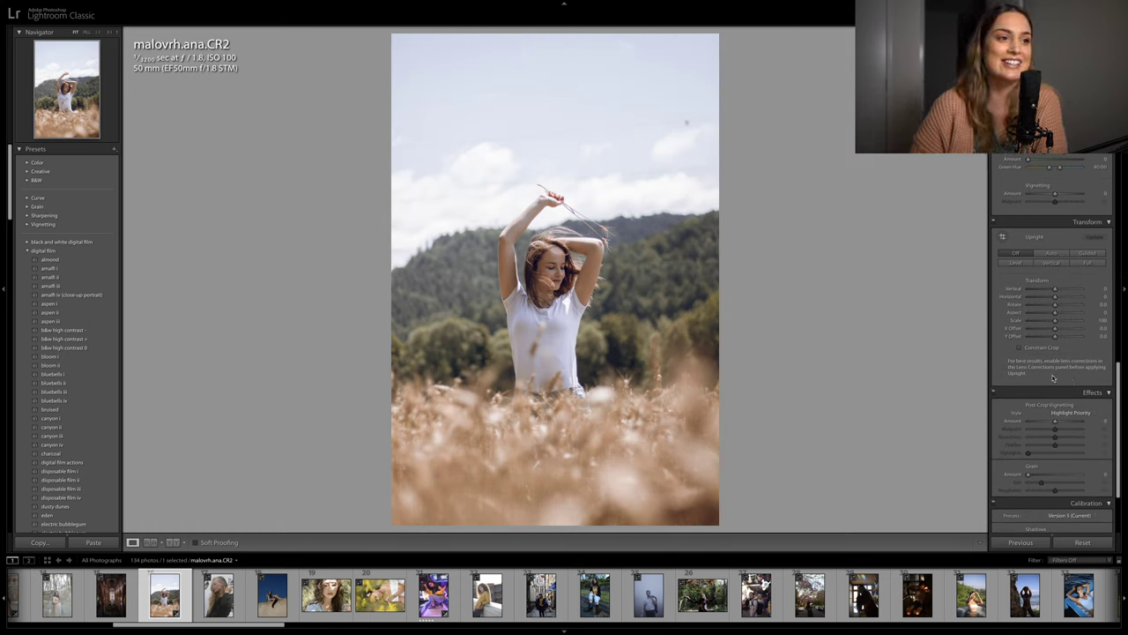
scroll(1067, 379, down, 5)
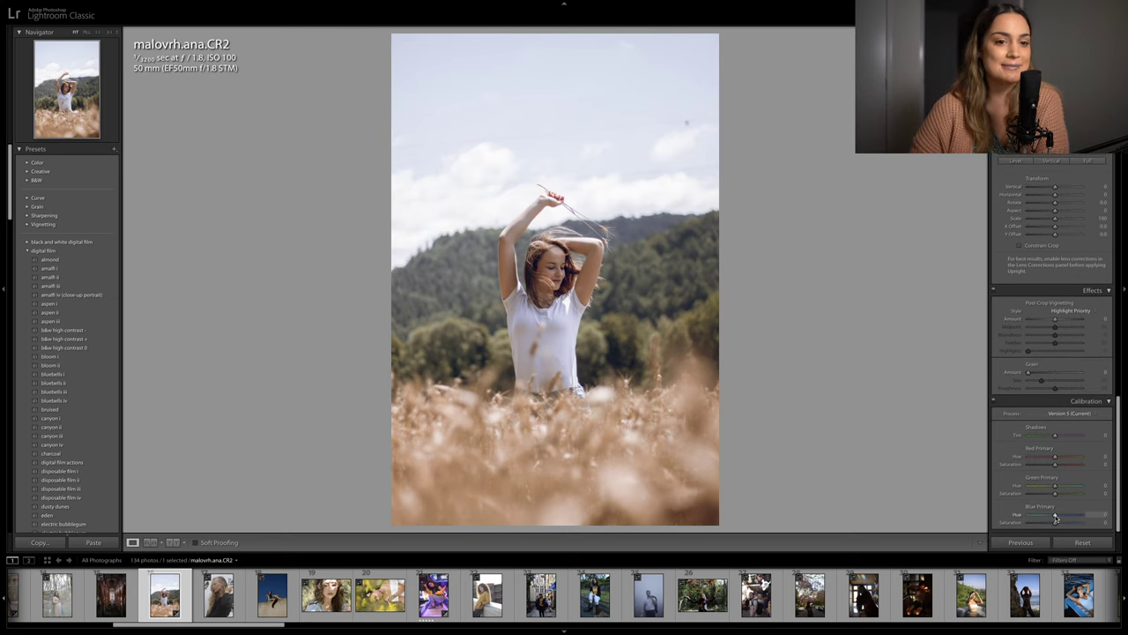
drag(1049, 517, 1051, 518)
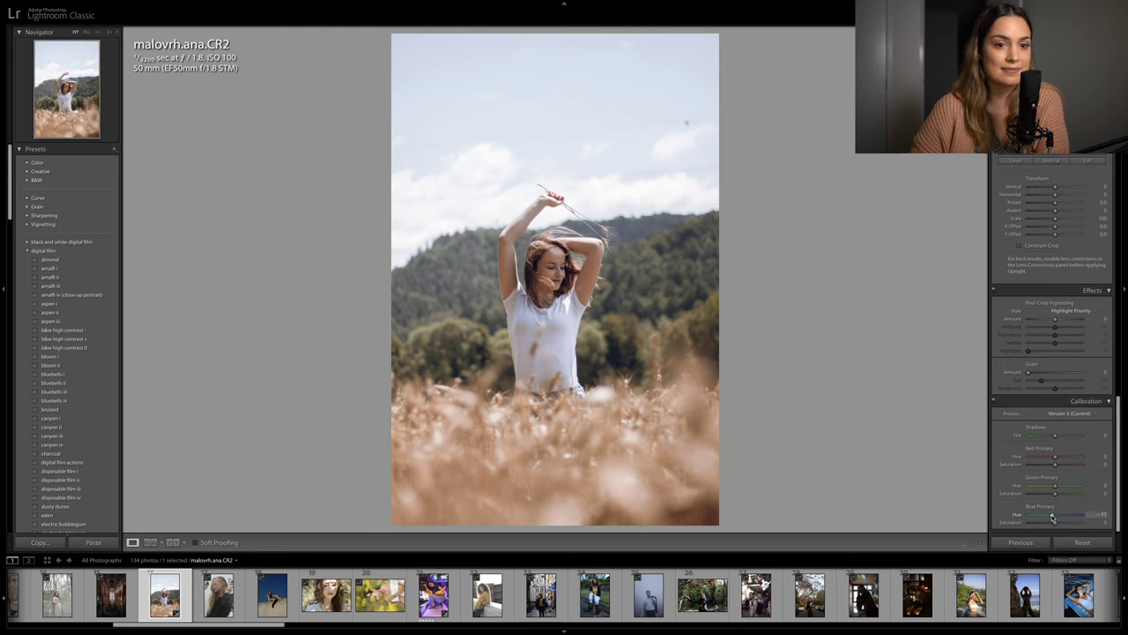
drag(1057, 524, 1056, 468)
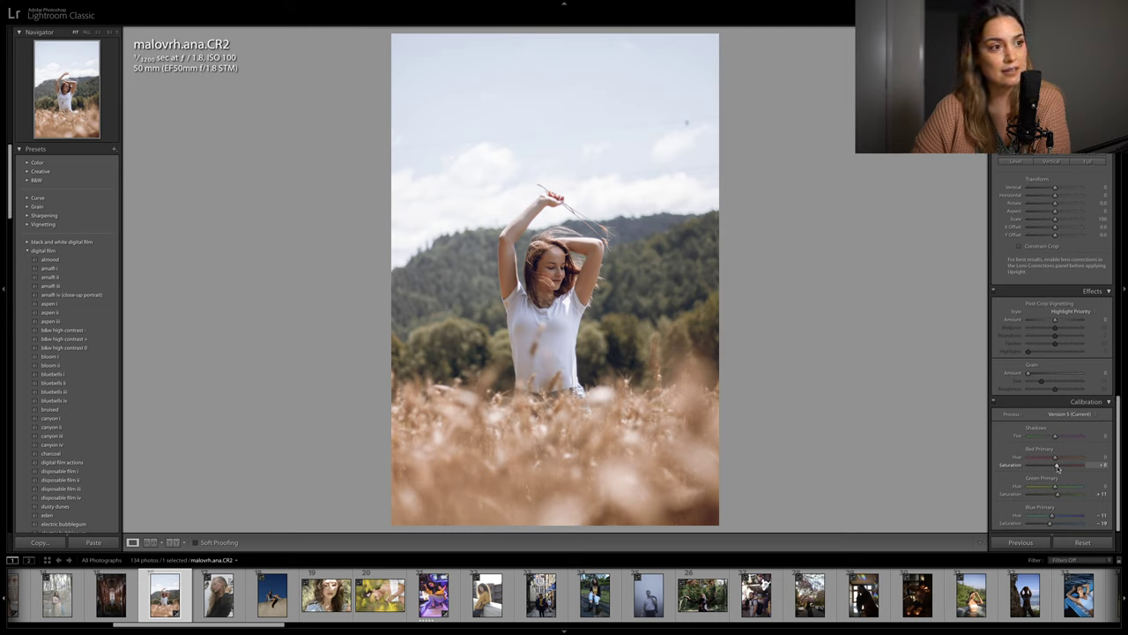
drag(1054, 436, 1055, 438)
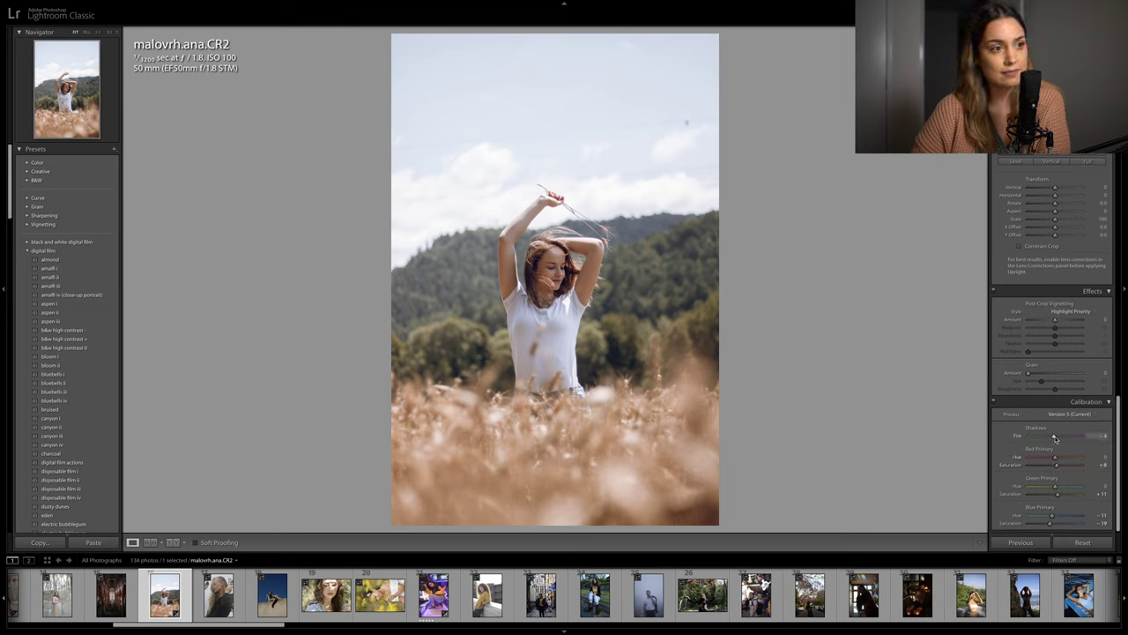
Draw a graduated filter over the sky down to the woman's shoulders, with only exposure -0.49 and highlights -24
scroll(1057, 462, up, 5)
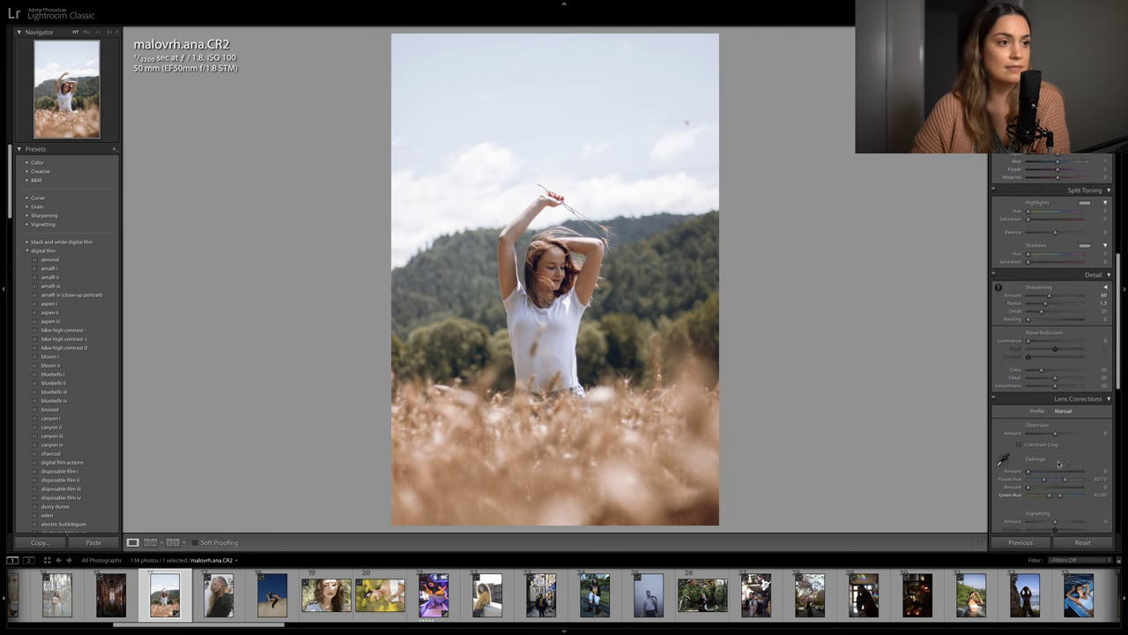
scroll(1059, 463, up, 10)
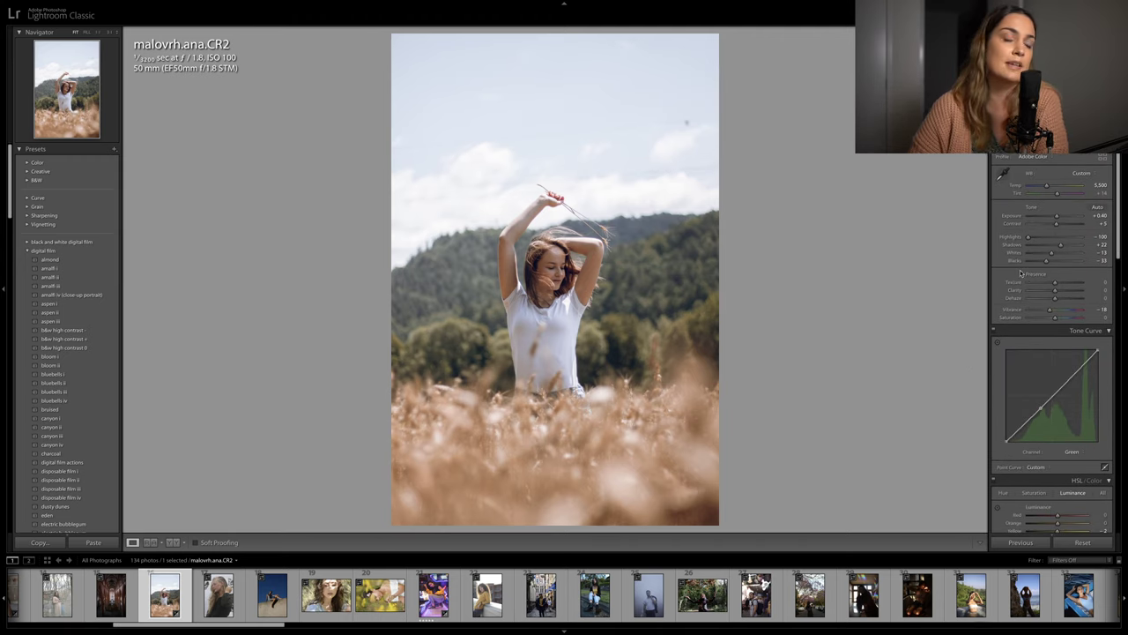
key(k)
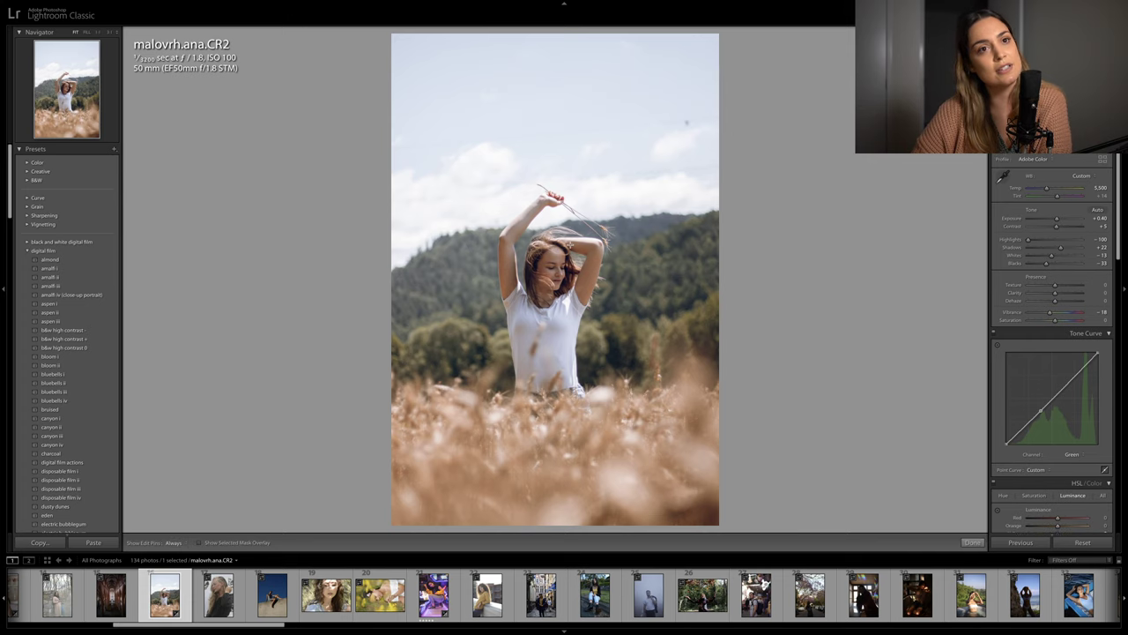
drag(539, 201, 541, 296)
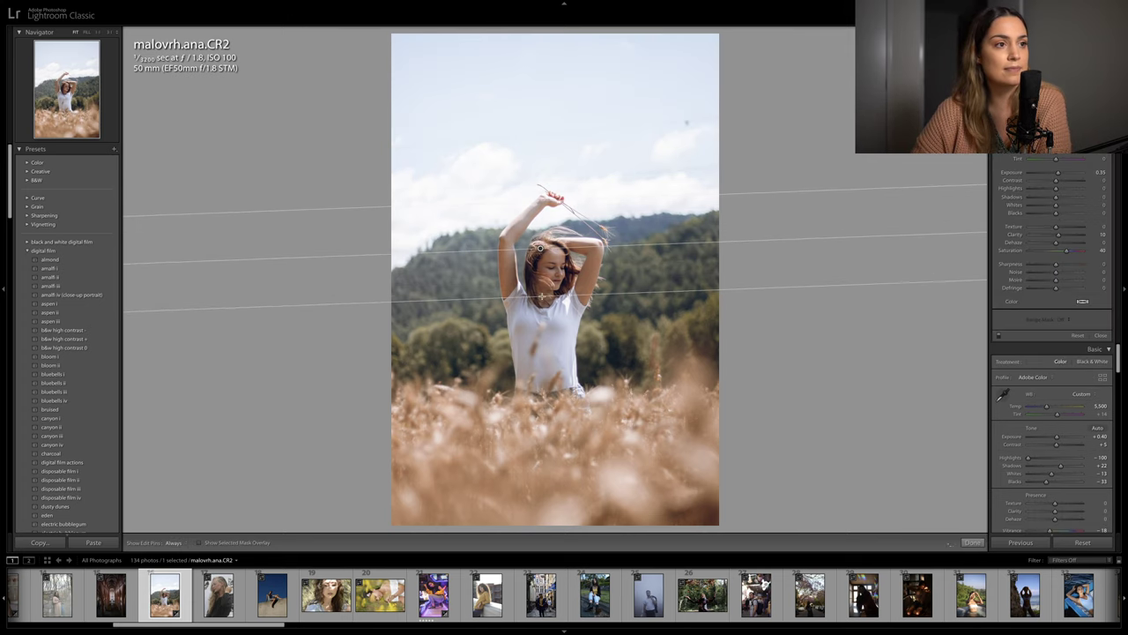
drag(540, 248, 541, 240)
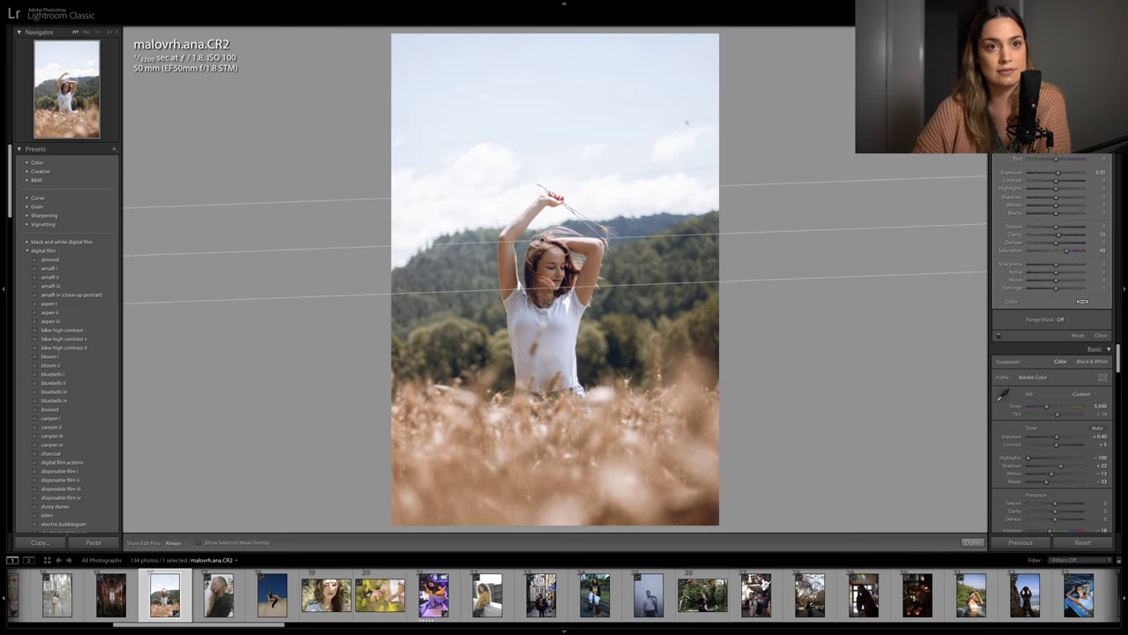
click(1049, 146)
click(1053, 130)
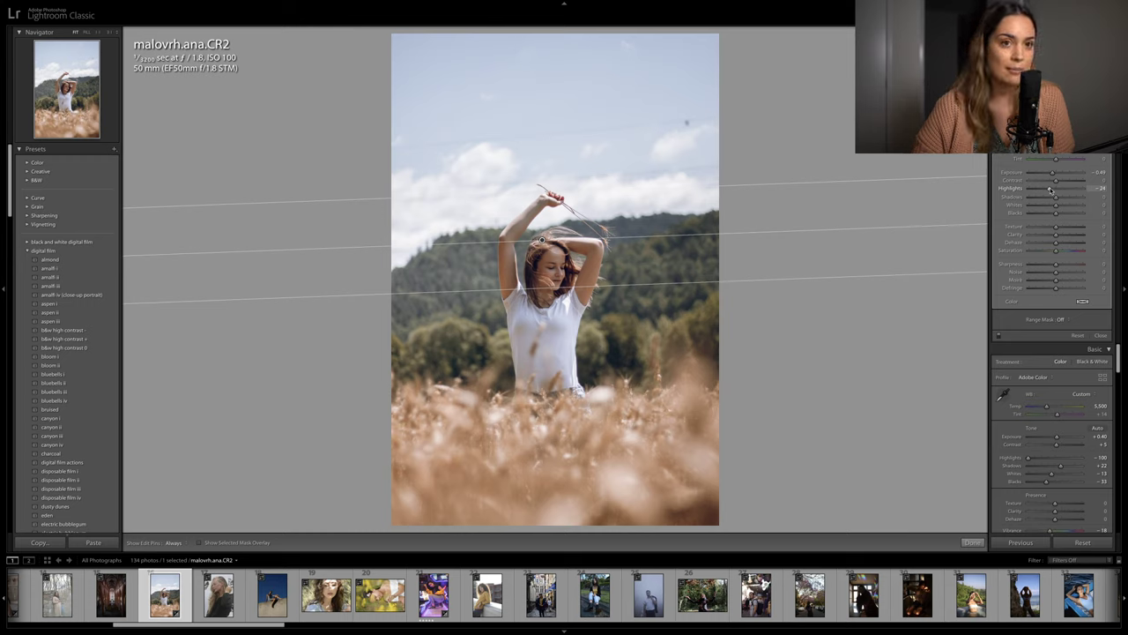
Restrict the graduated filter with a Luminance range mask set to a range of 39/100, checking the mask overlay
click(1061, 319)
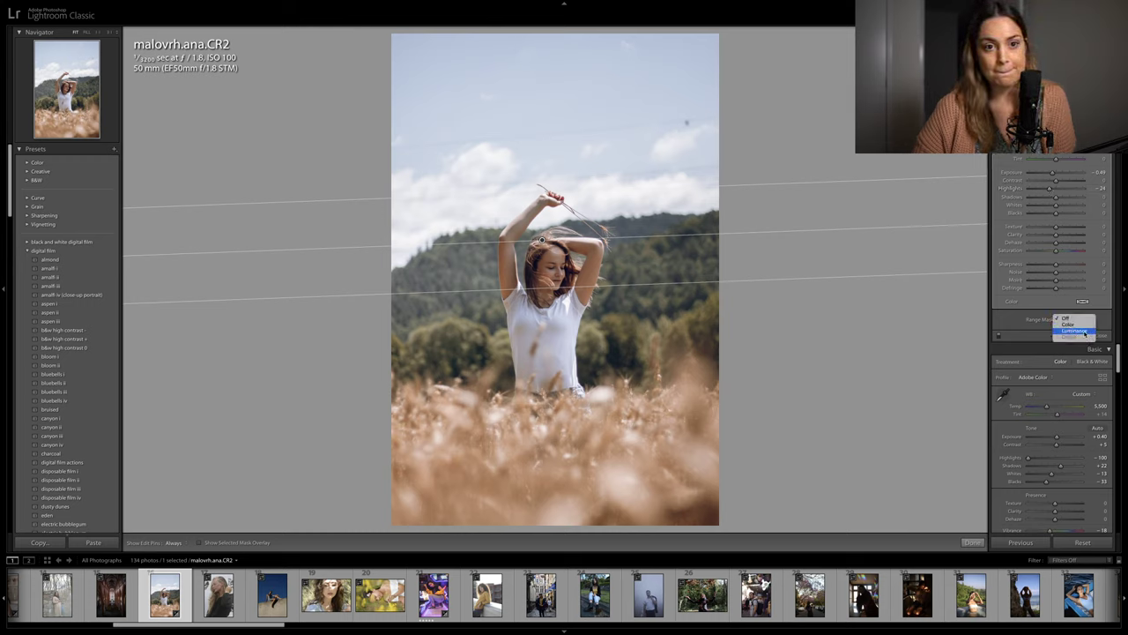
click(1085, 331)
click(1037, 335)
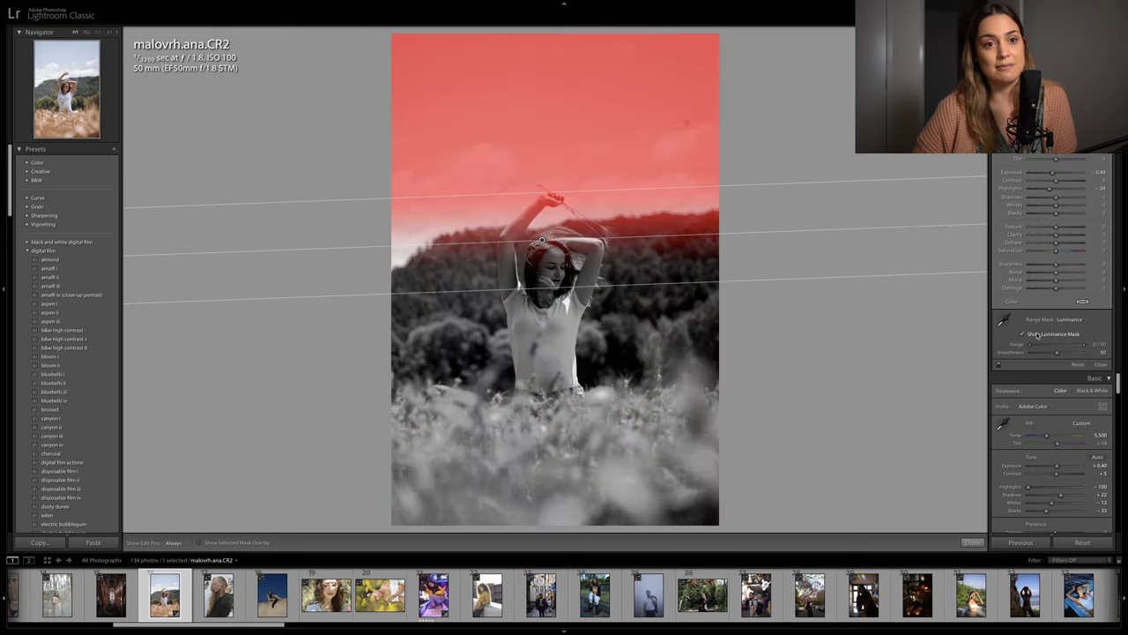
drag(1031, 346, 1050, 347)
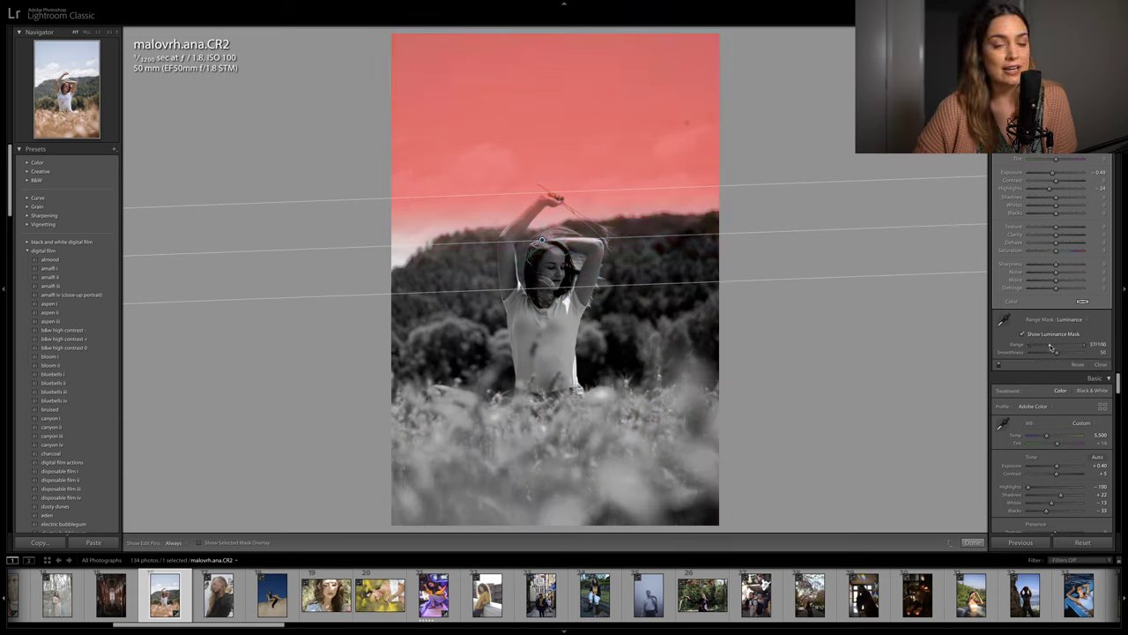
click(1041, 335)
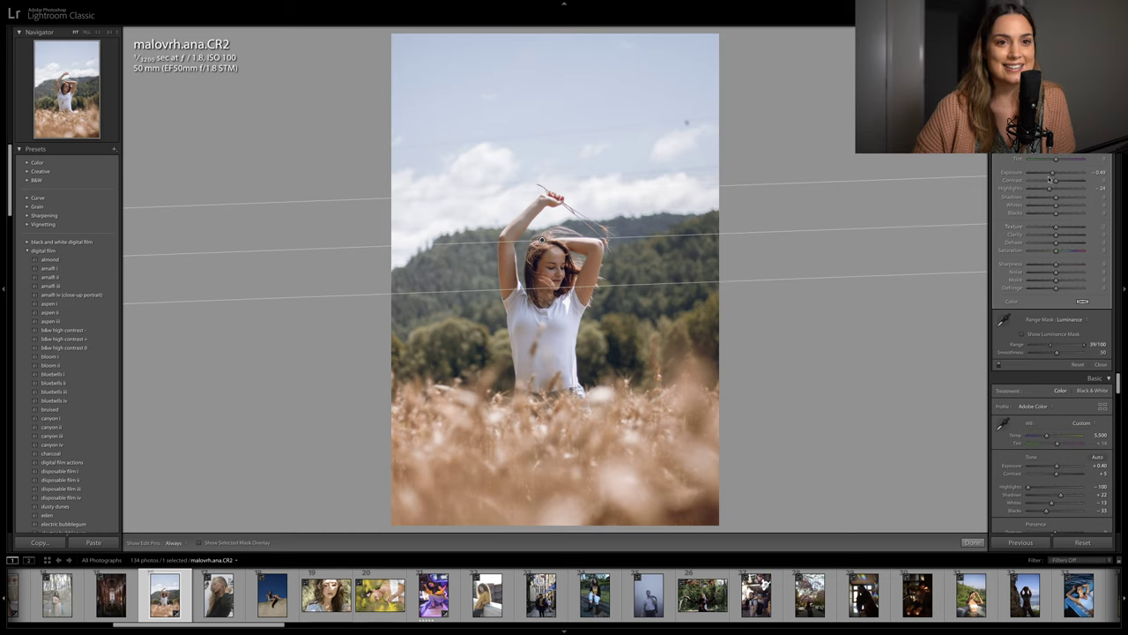
Fine-tune the sky graduated filter's exposure slightly darker, close the filter, and compare the photo before and after
drag(1053, 176, 1054, 175)
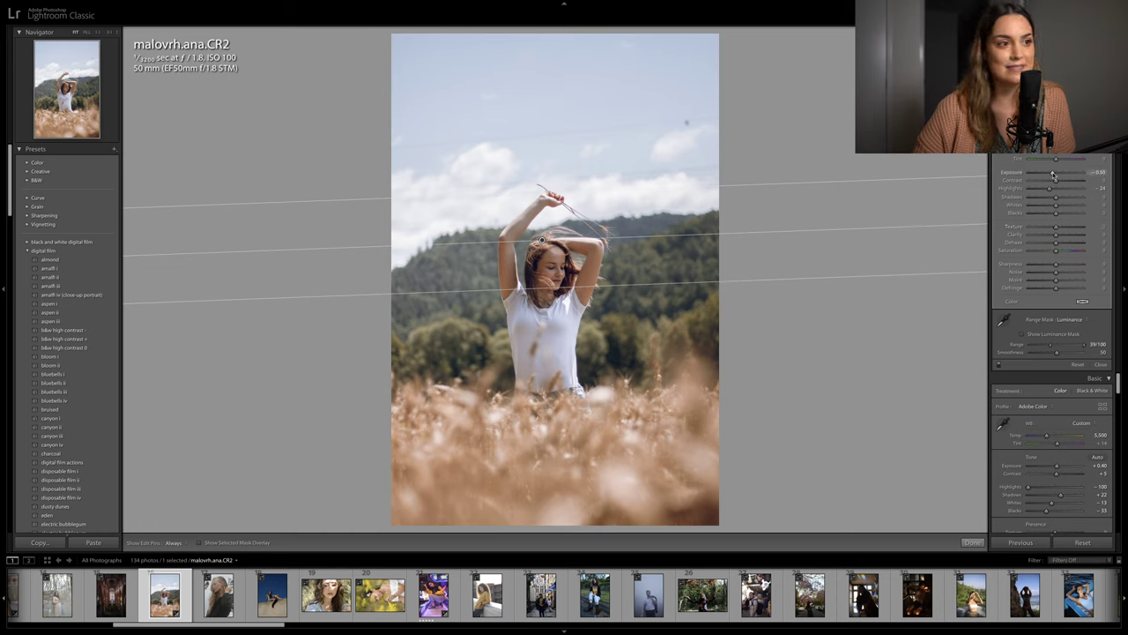
key(m)
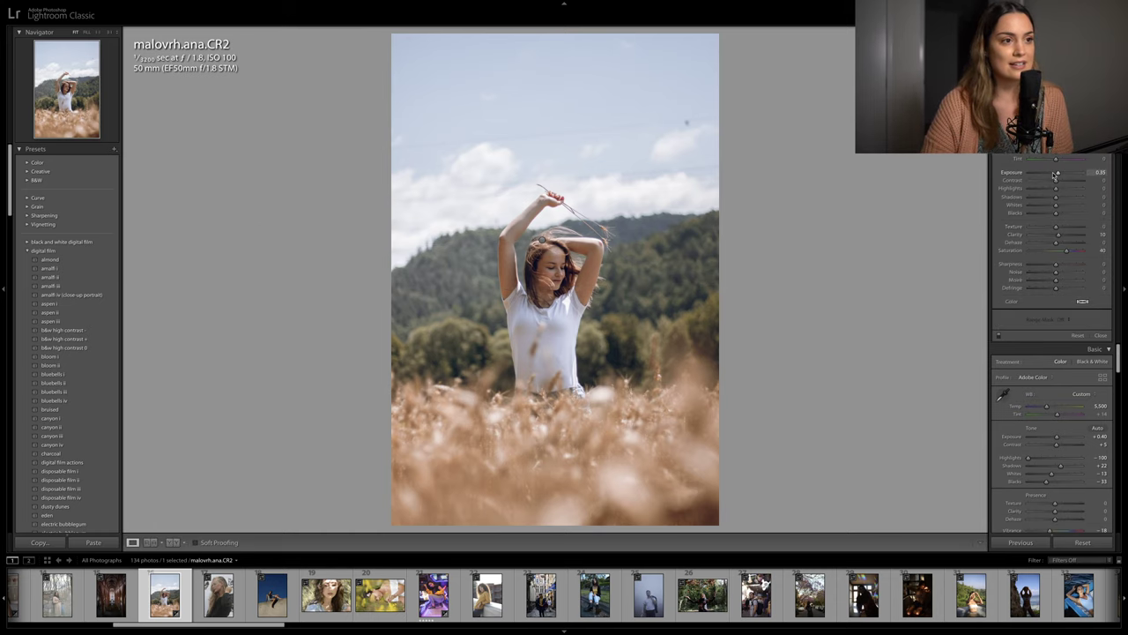
key(backslash)
key(backslash)
key(backslash)
key(backslash)
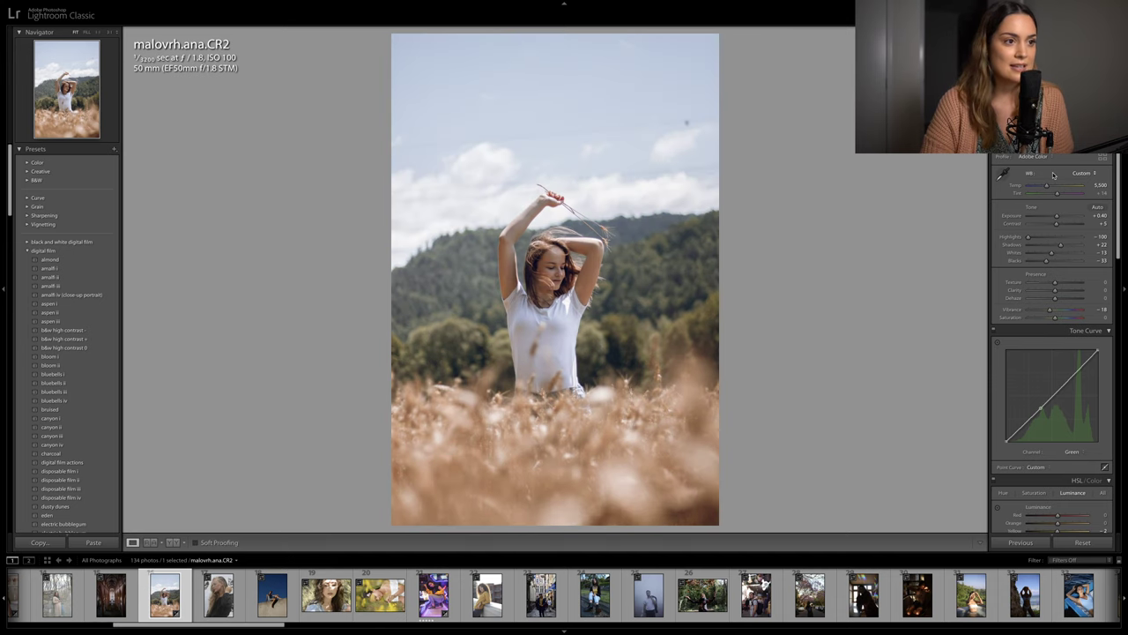
Brush over the woman's face with a size 28 adjustment brush, effects reset, and set its exposure to 0.30
key(k)
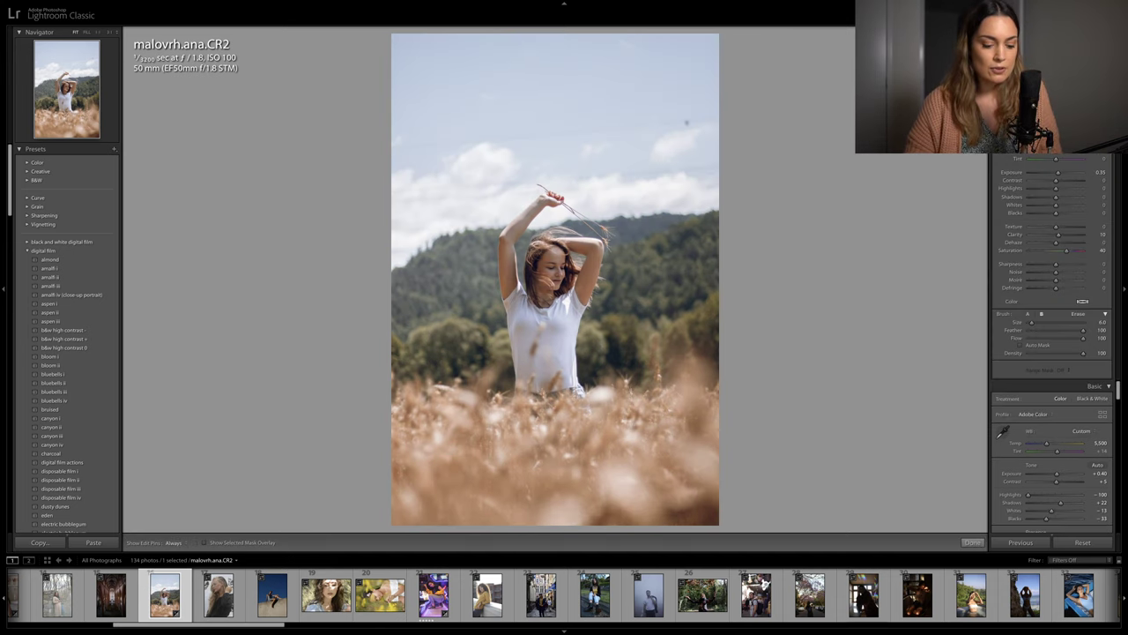
scroll(557, 265, up, 5)
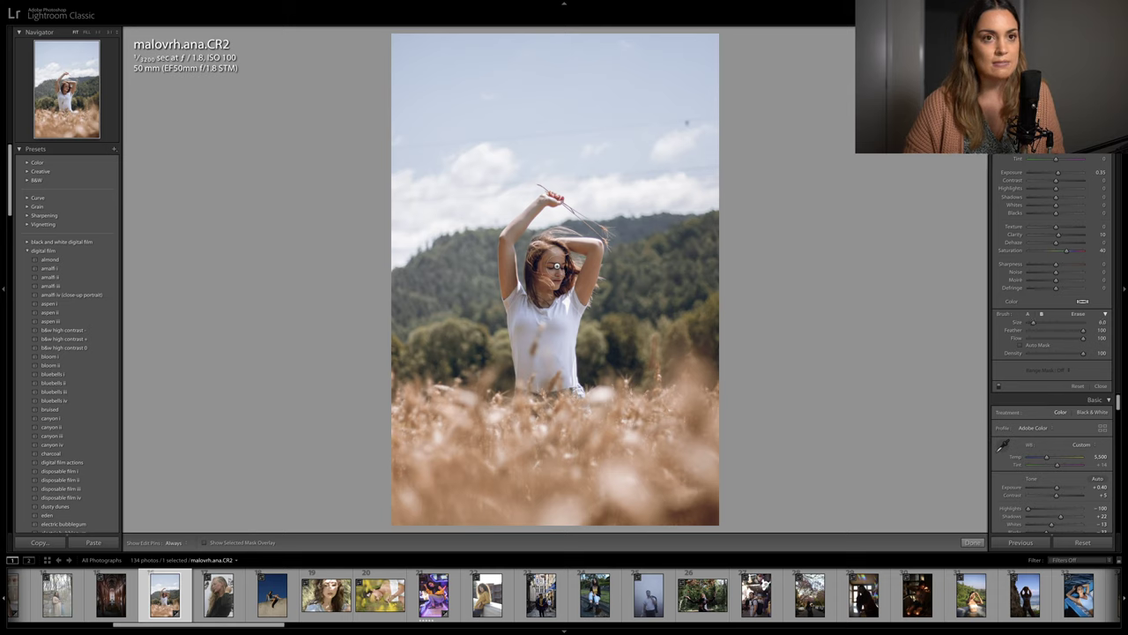
click(1033, 153)
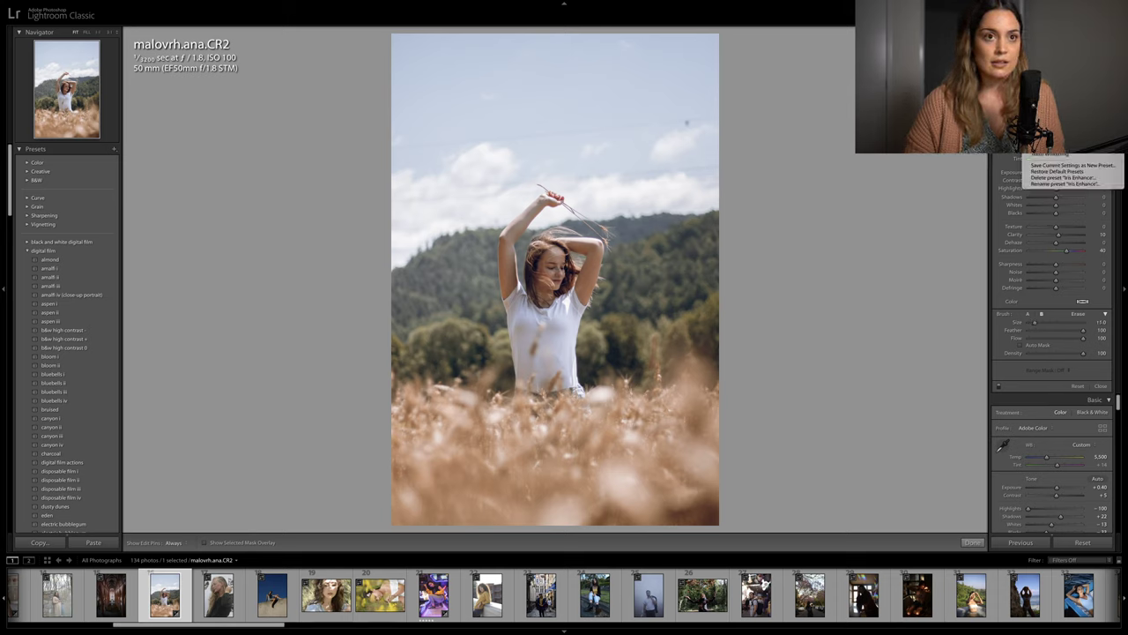
click(1050, 155)
scroll(551, 271, up, 6)
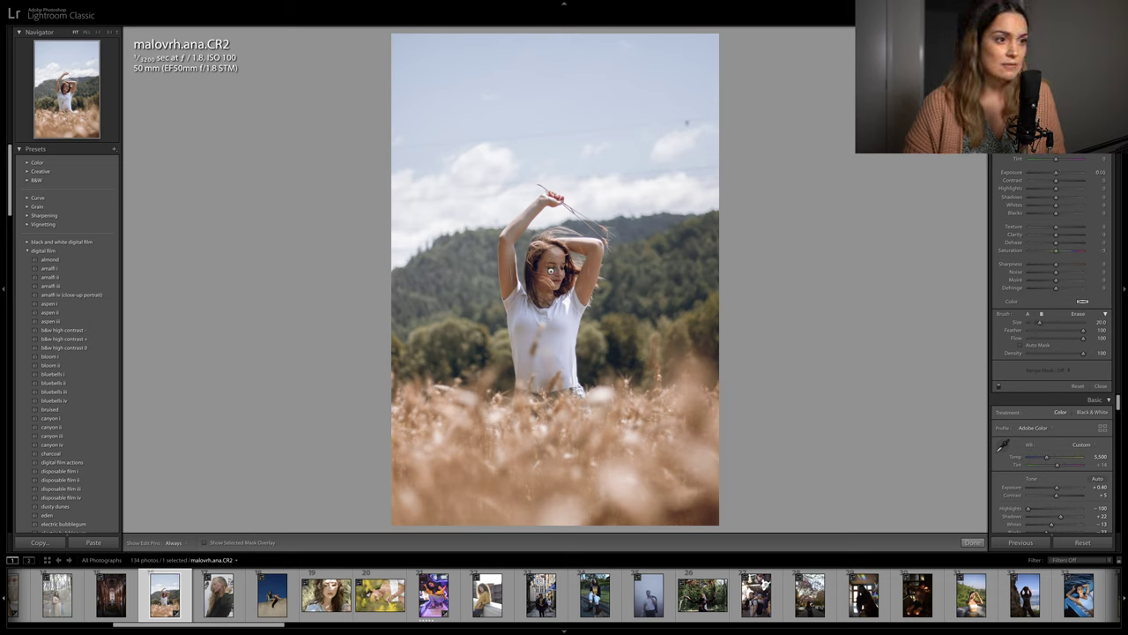
scroll(551, 271, up, 8)
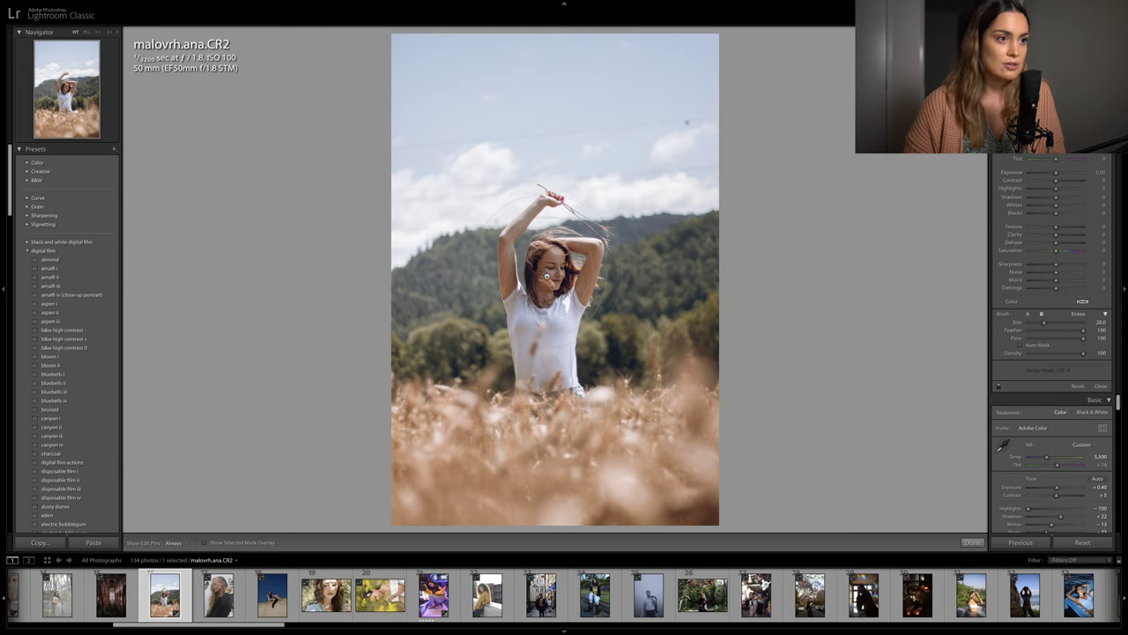
click(546, 276)
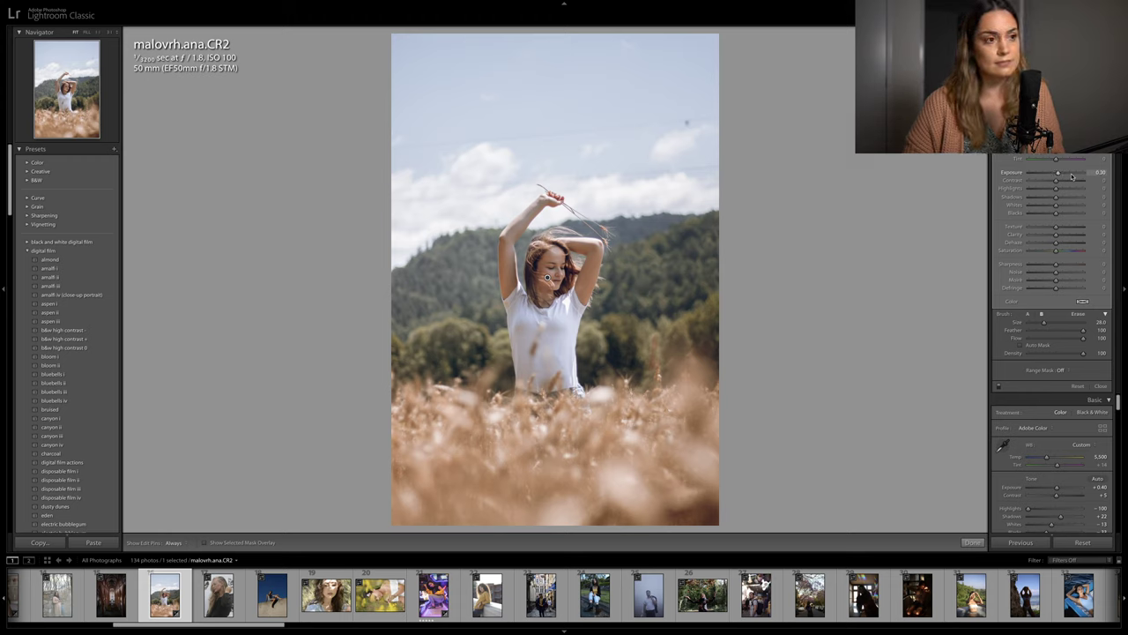
key(k)
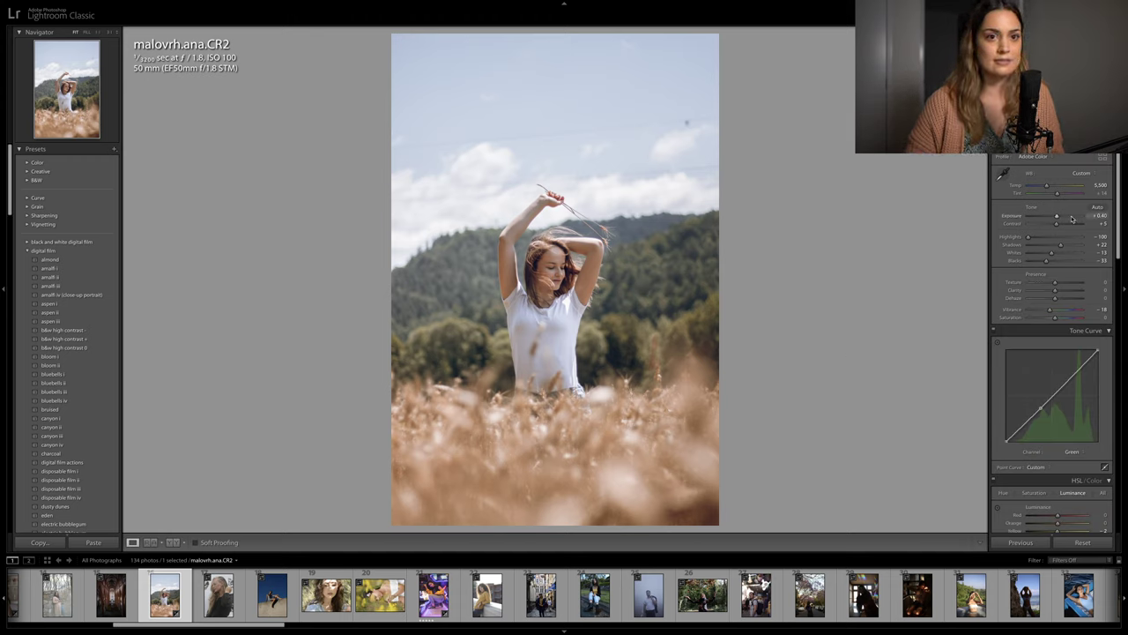
Raise the contrast of the wheat field photo to +15
key(Down)
key(Up)
key(Up)
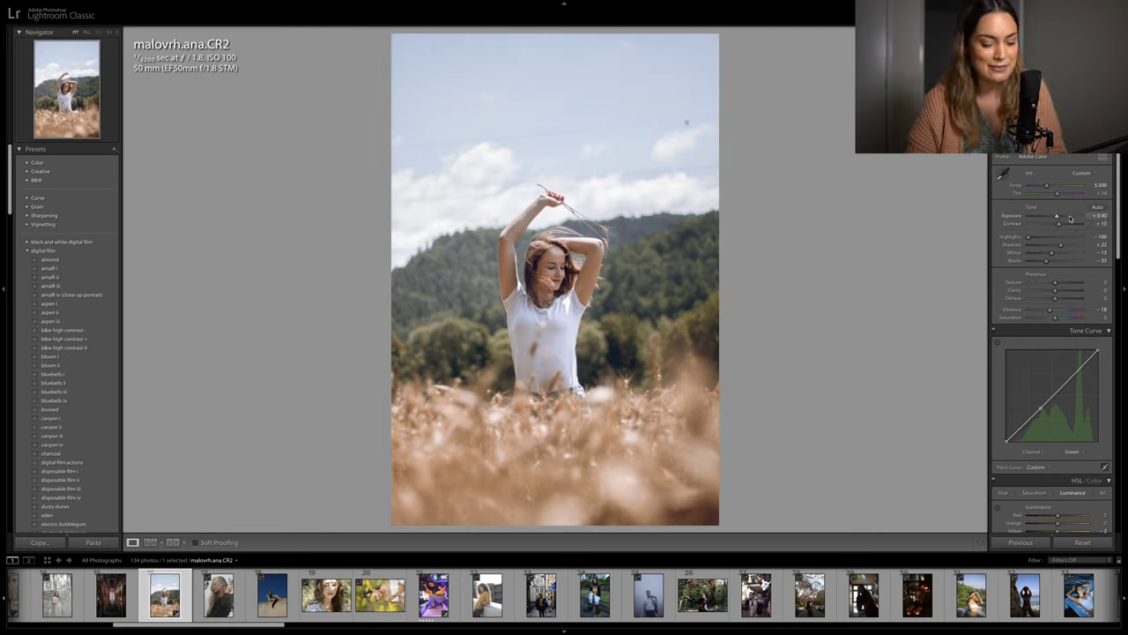
Compare the graded wheat field photo with its original version
key(backslash)
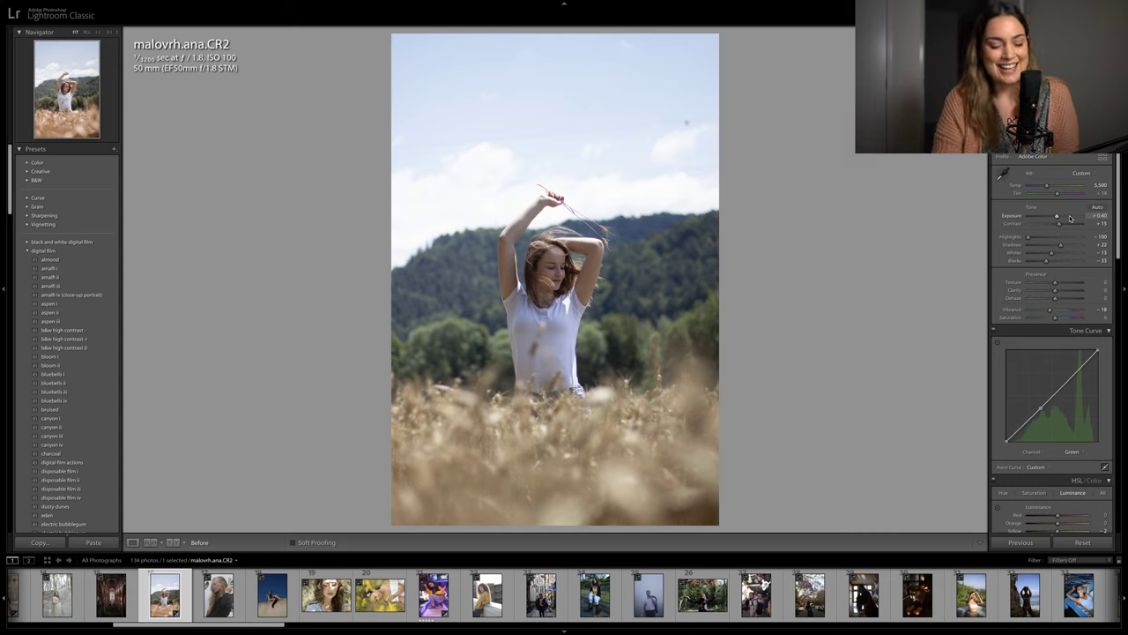
key(backslash)
key(backslash)
key(backslash)
key(backslash)
key(backslash)
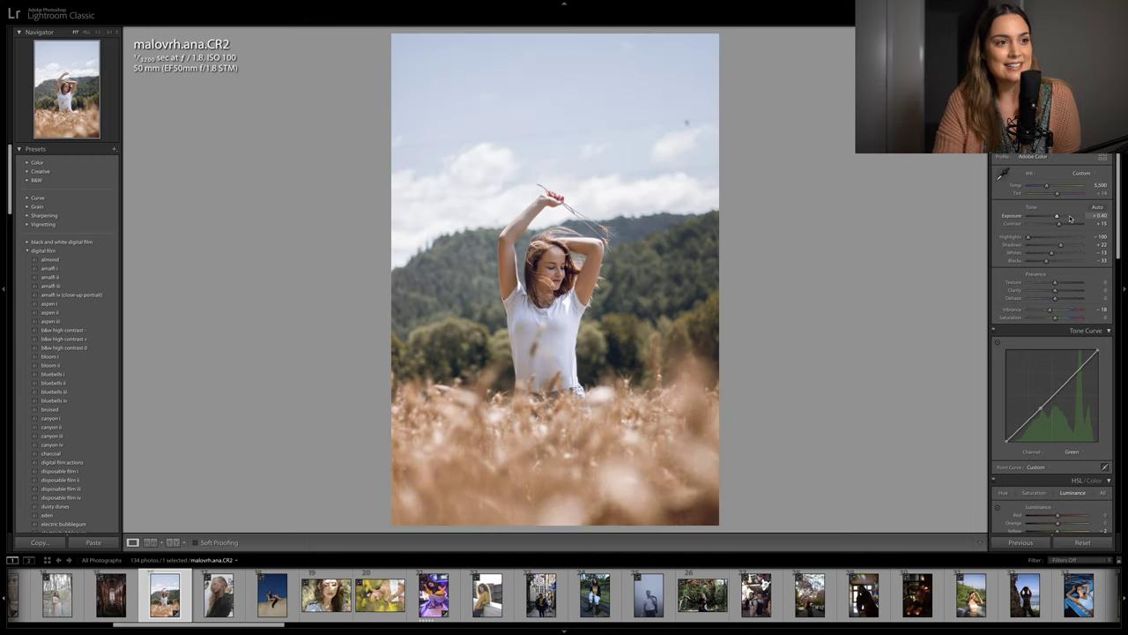
key(backslash)
key(backslash)
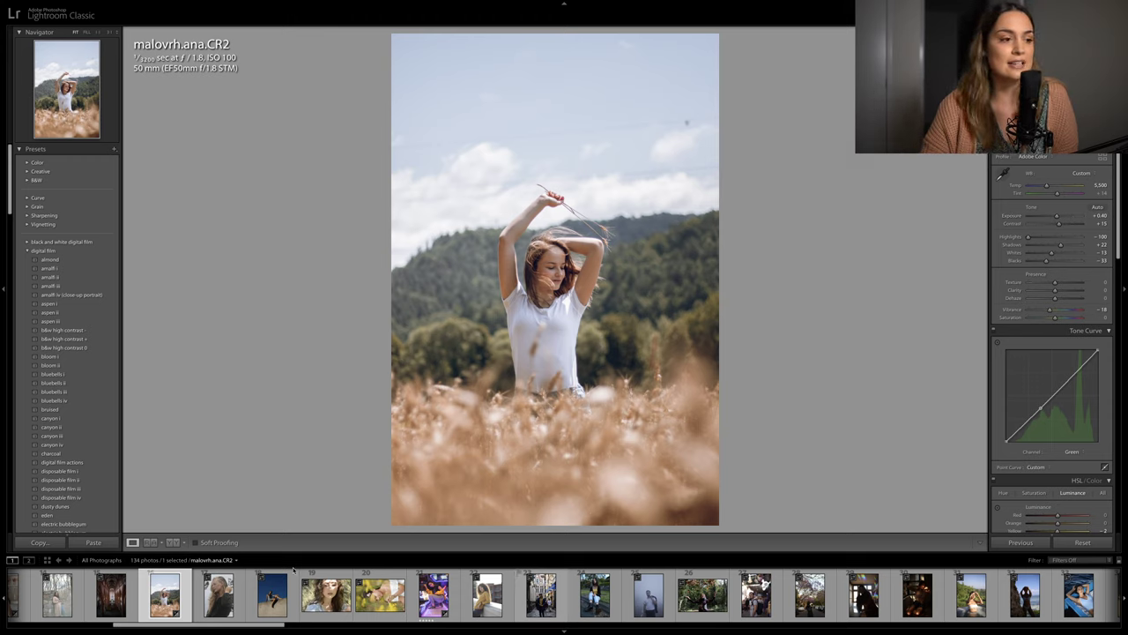
Open the brunette's sunlit close-up and set temp 5,000, tint +10, exposure +0.15, contrast -34, highlights -100, shadows +13, whites -27 and blacks -8
click(321, 596)
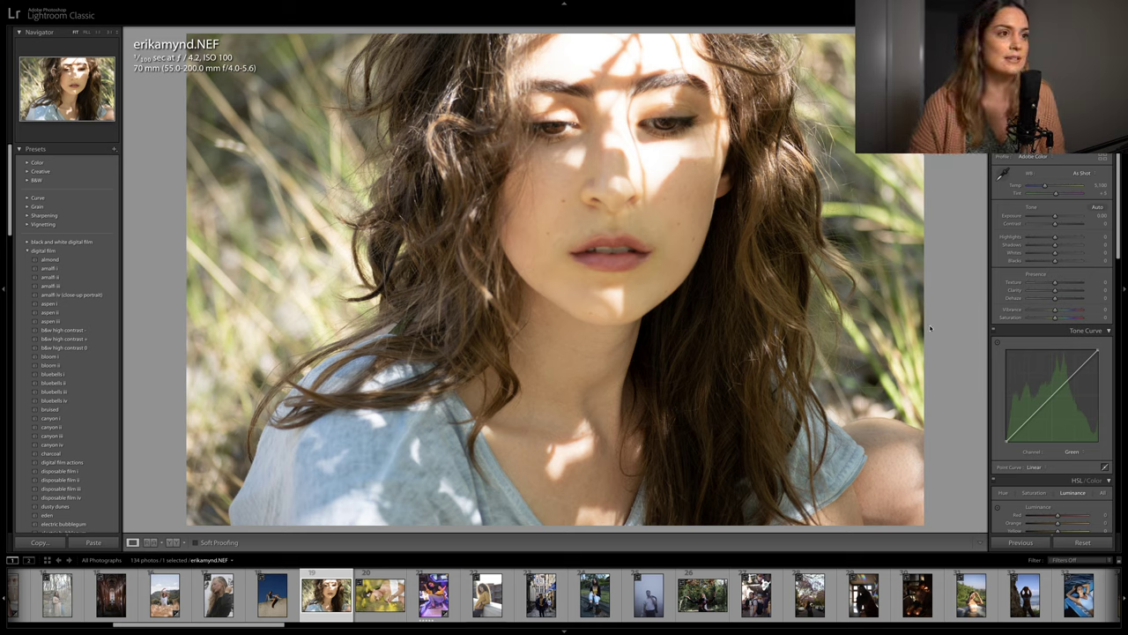
click(1072, 451)
click(1068, 438)
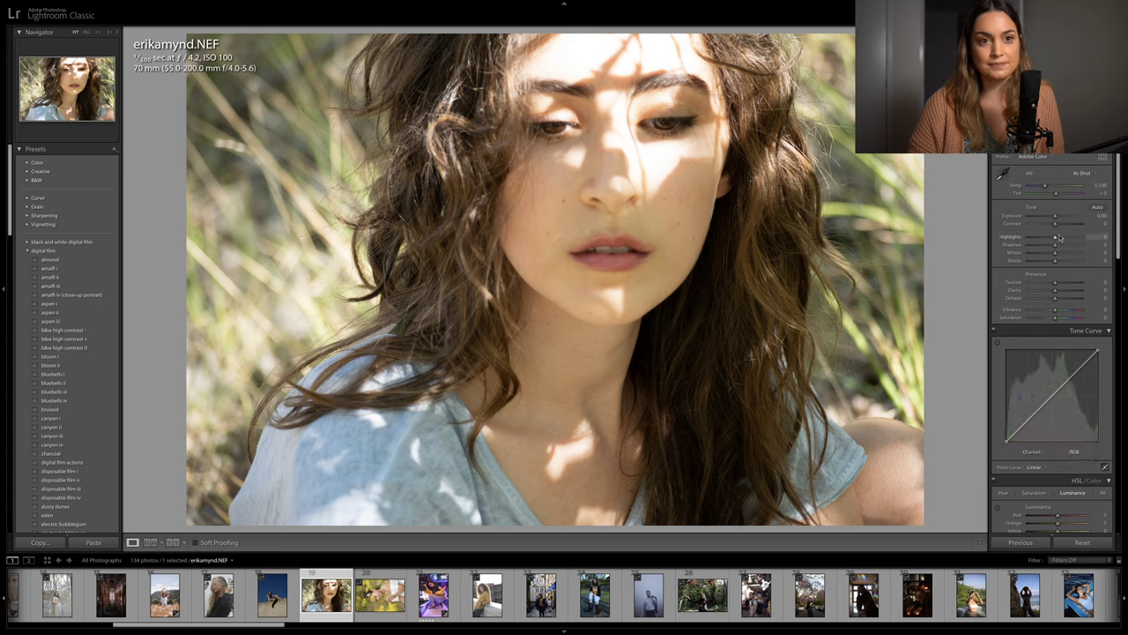
drag(1040, 239, 1057, 218)
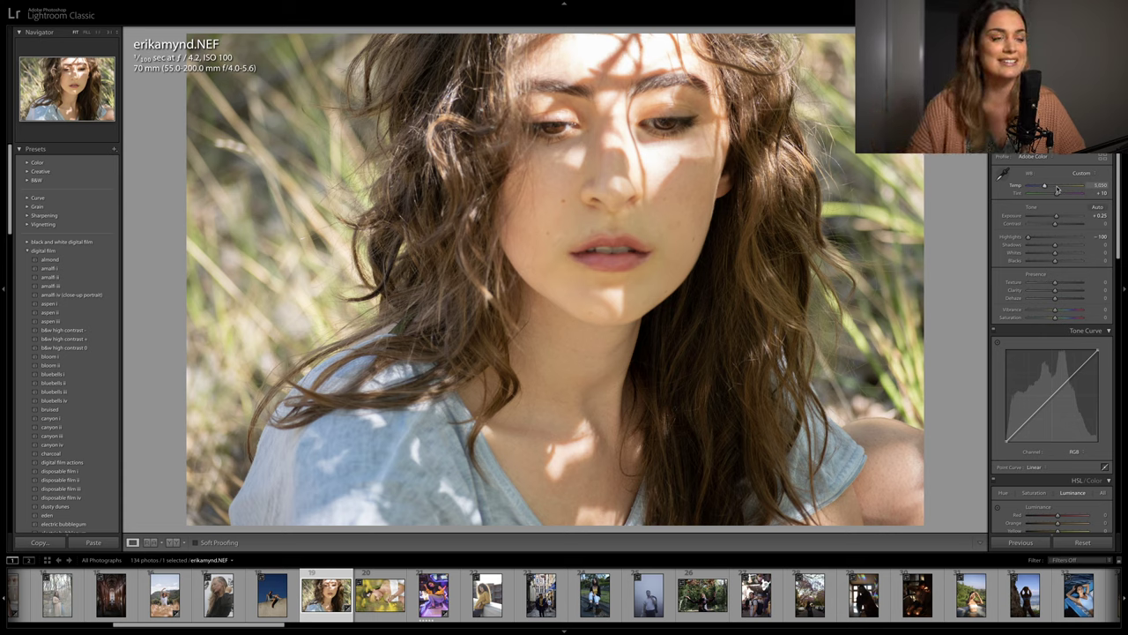
drag(1061, 215, 1052, 262)
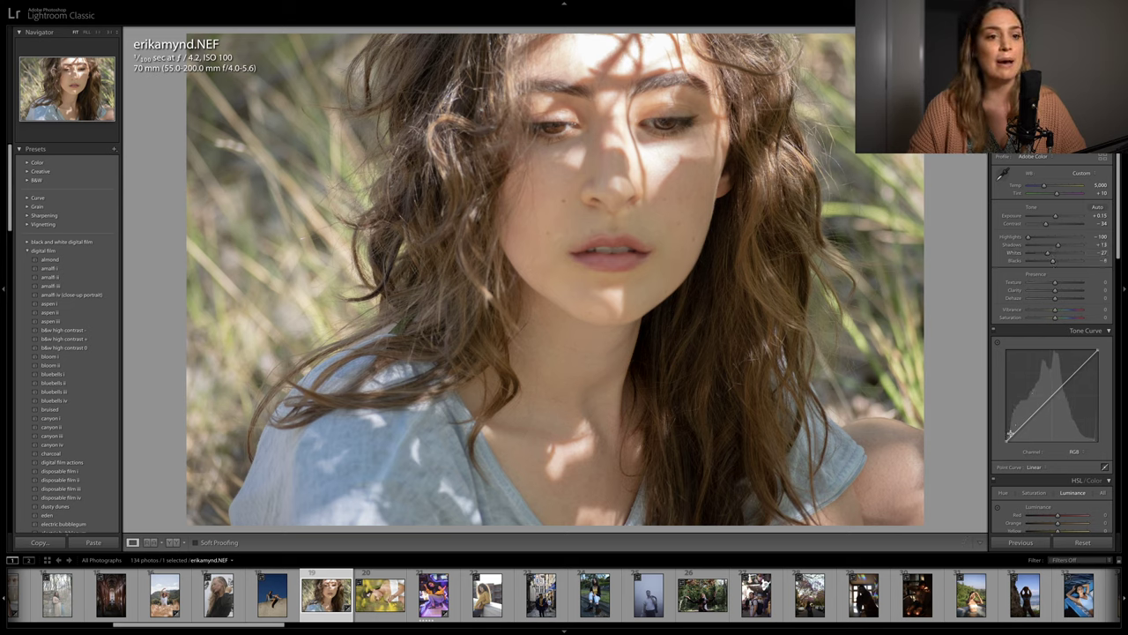
Shape the RGB tone curve with a lifted black point, lowered shadows and a midtone point, with exposure -0.05 and contrast -31
mouse_move(1008, 440)
mouse_down()
mouse_move(1001, 433)
mouse_move(1024, 427)
mouse_up()
drag(1022, 426, 1022, 427)
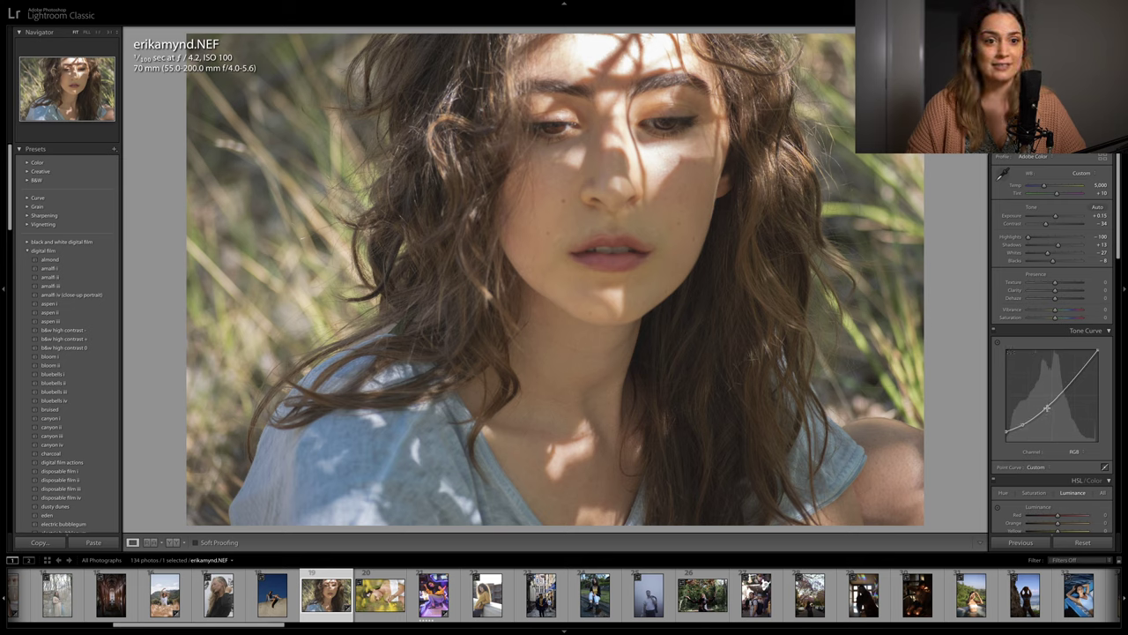
drag(1049, 408, 1051, 399)
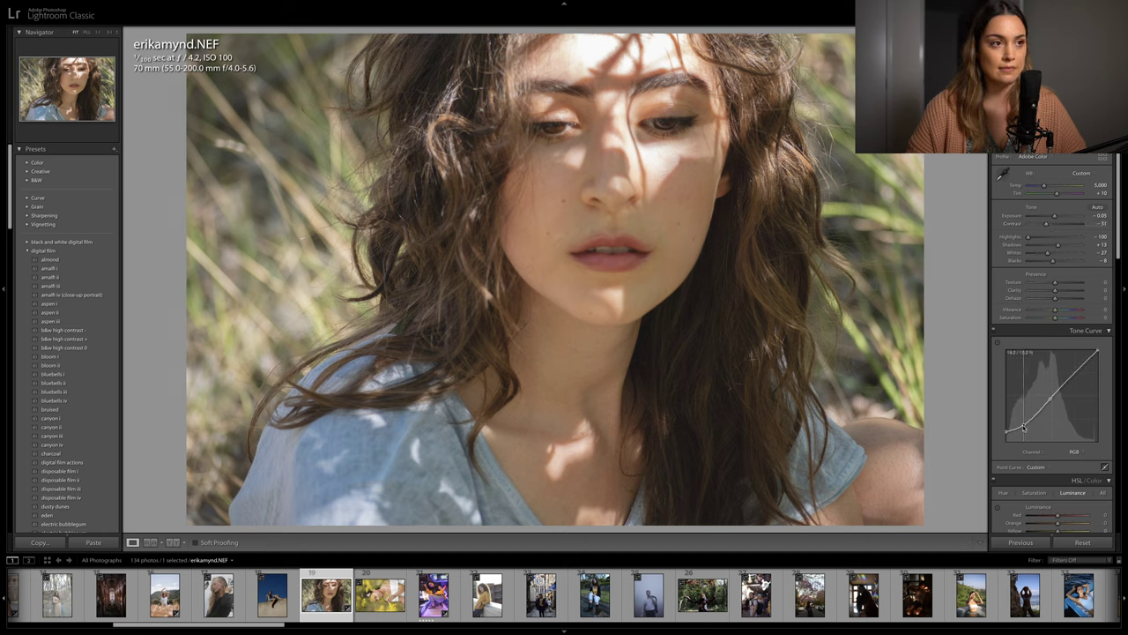
drag(1022, 424, 1050, 402)
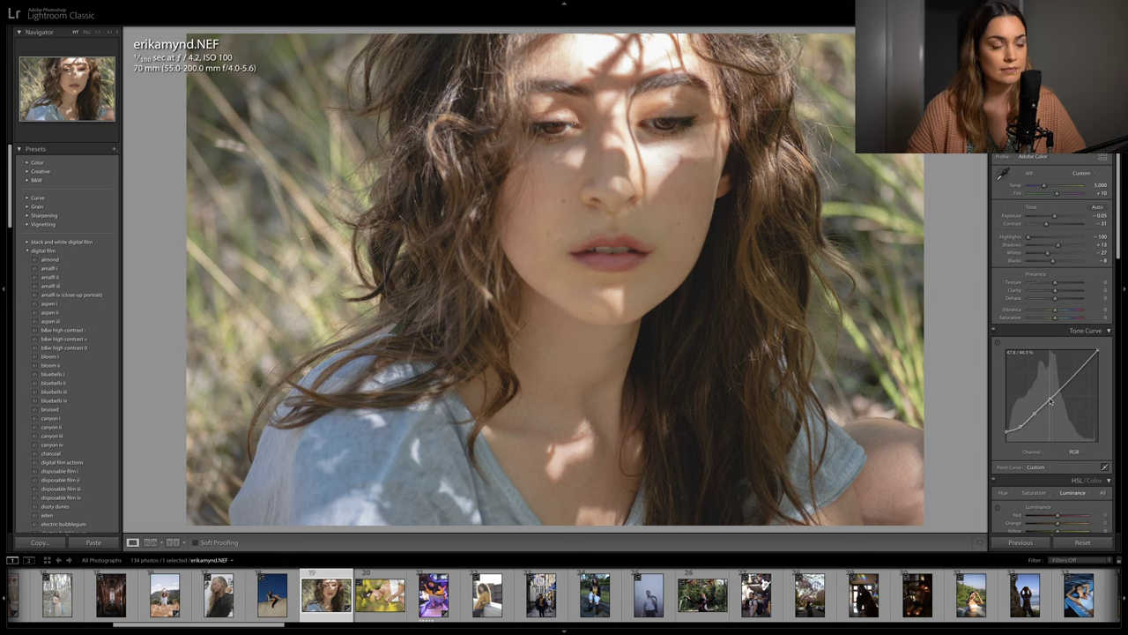
Switch the tone curve to the Blue channel and set the color saturation to red +13, yellow -29 and green -58
scroll(1050, 402, down, 2)
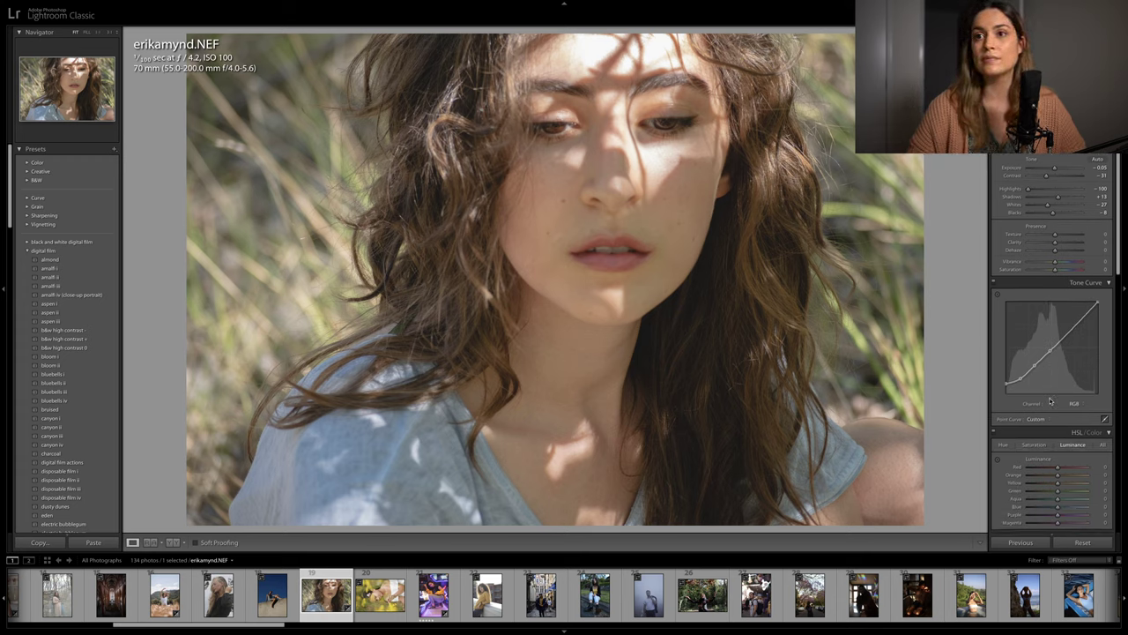
scroll(1031, 386, down, 2)
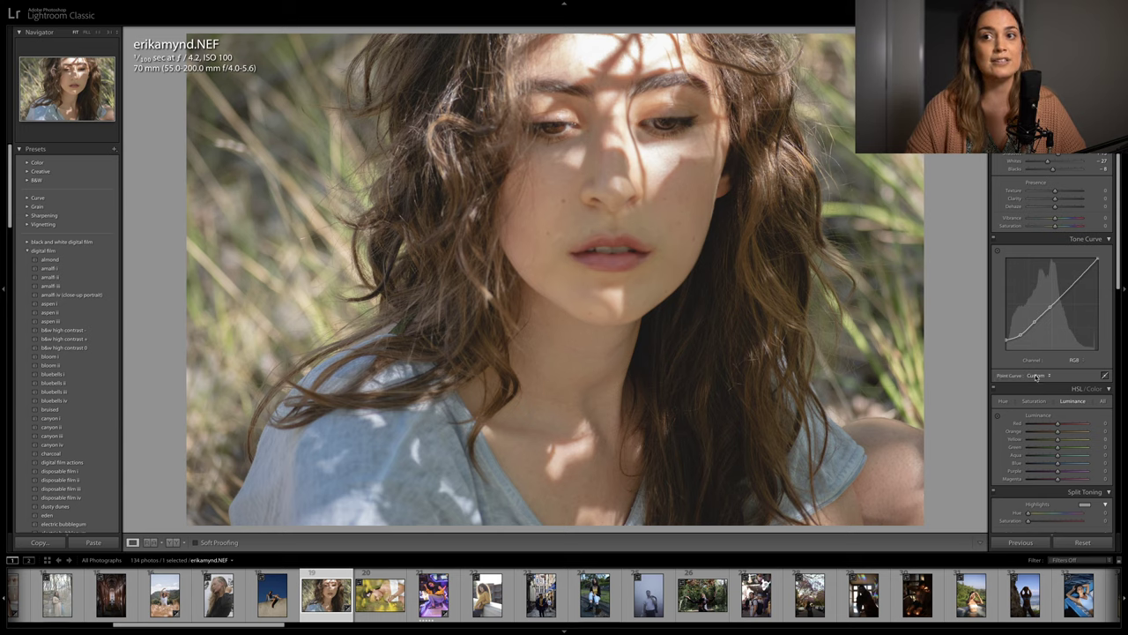
scroll(1036, 377, down, 1)
click(1076, 343)
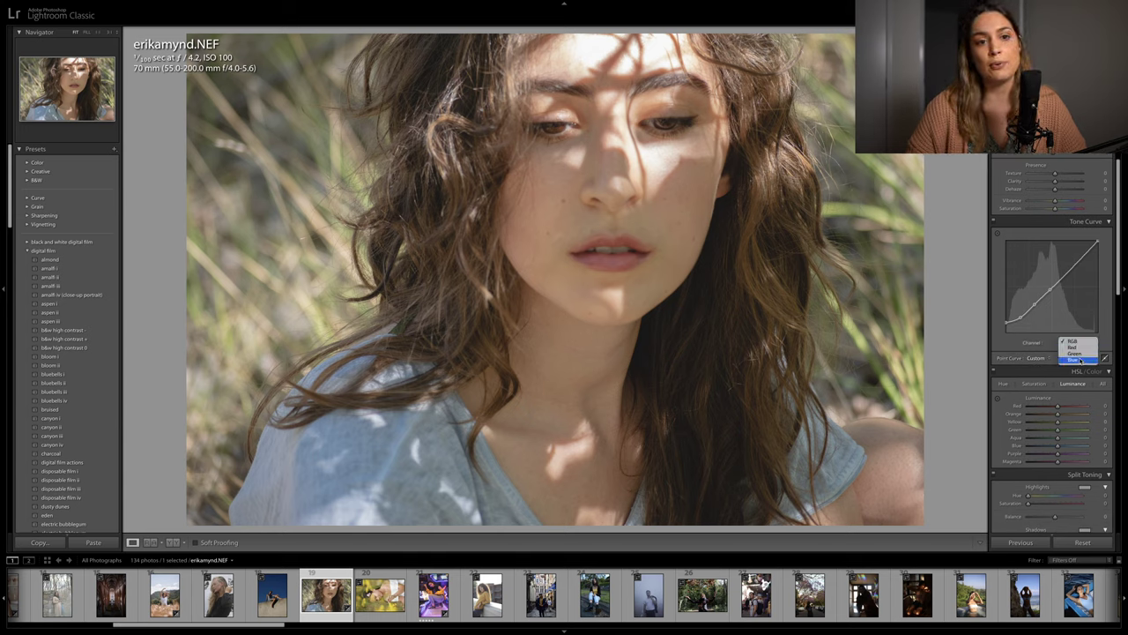
click(1075, 359)
scroll(1031, 377, down, 1)
click(1039, 371)
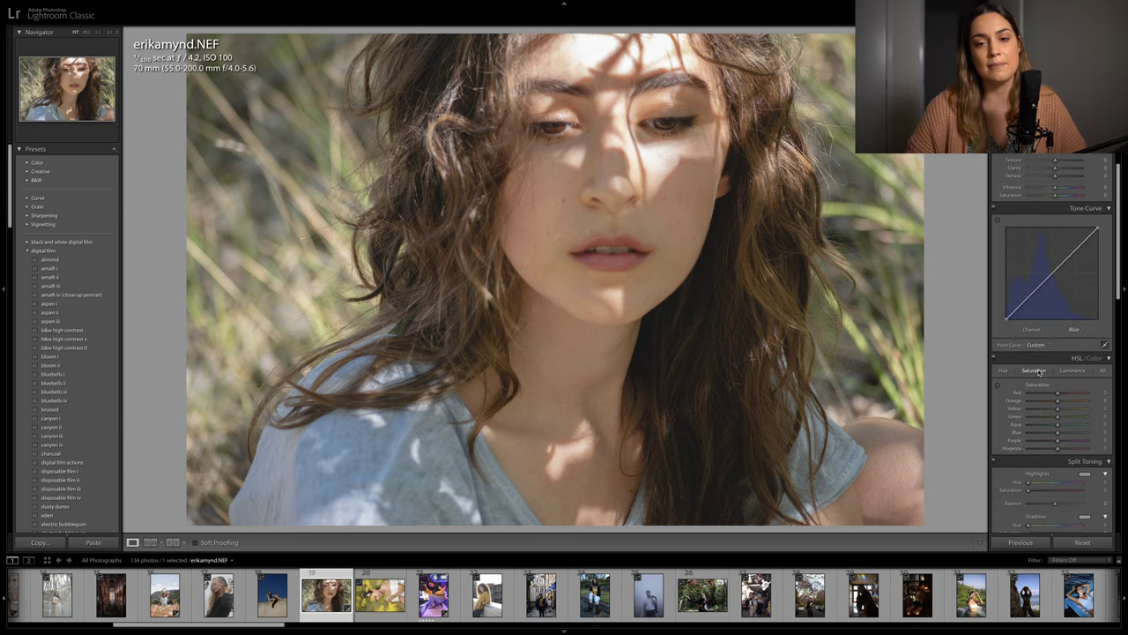
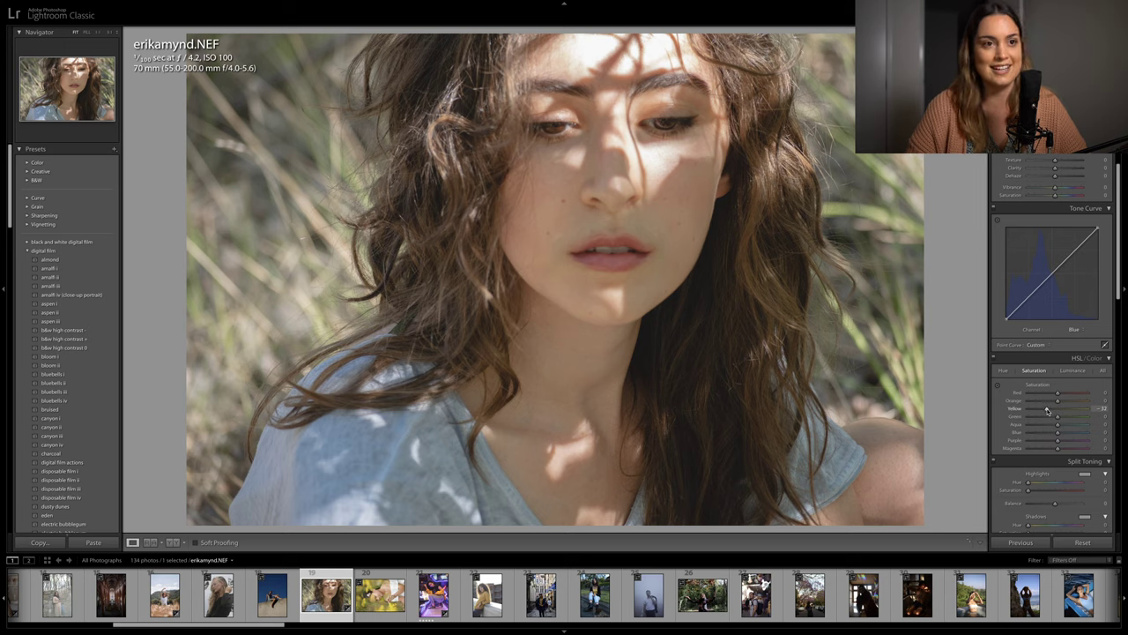
mouse_move(1050, 415)
mouse_down()
mouse_move(1040, 417)
mouse_move(1063, 393)
mouse_move(1059, 403)
mouse_up()
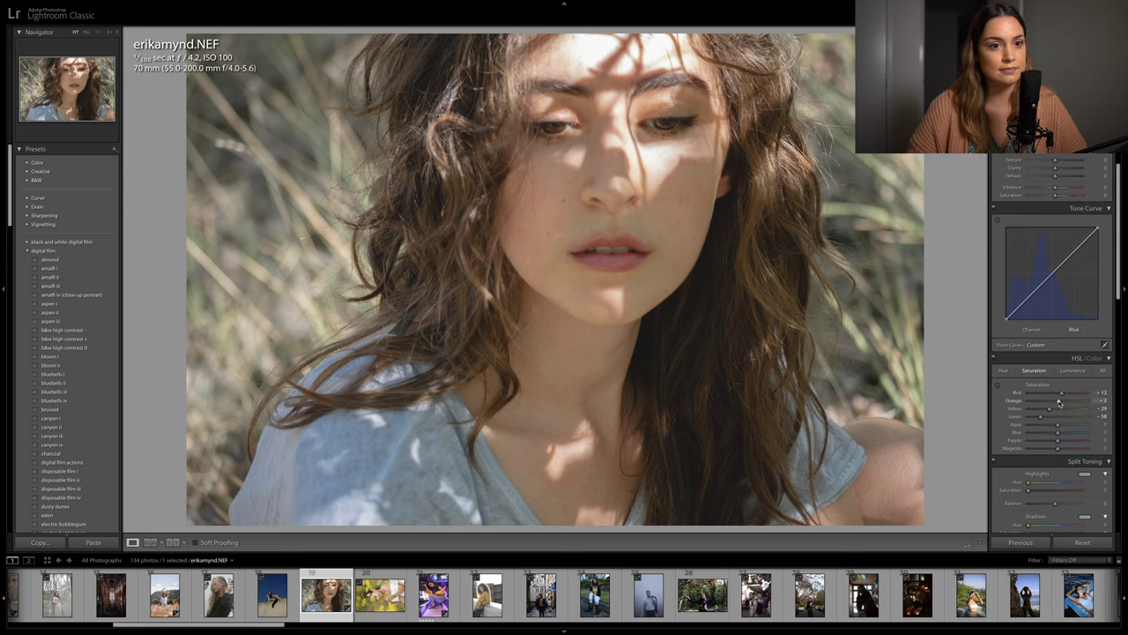
Set the luminance to red +5, orange +2, green +10, aqua +10 and blue +31, and adjust the green hue
key(ctrl+alt+shift+l)
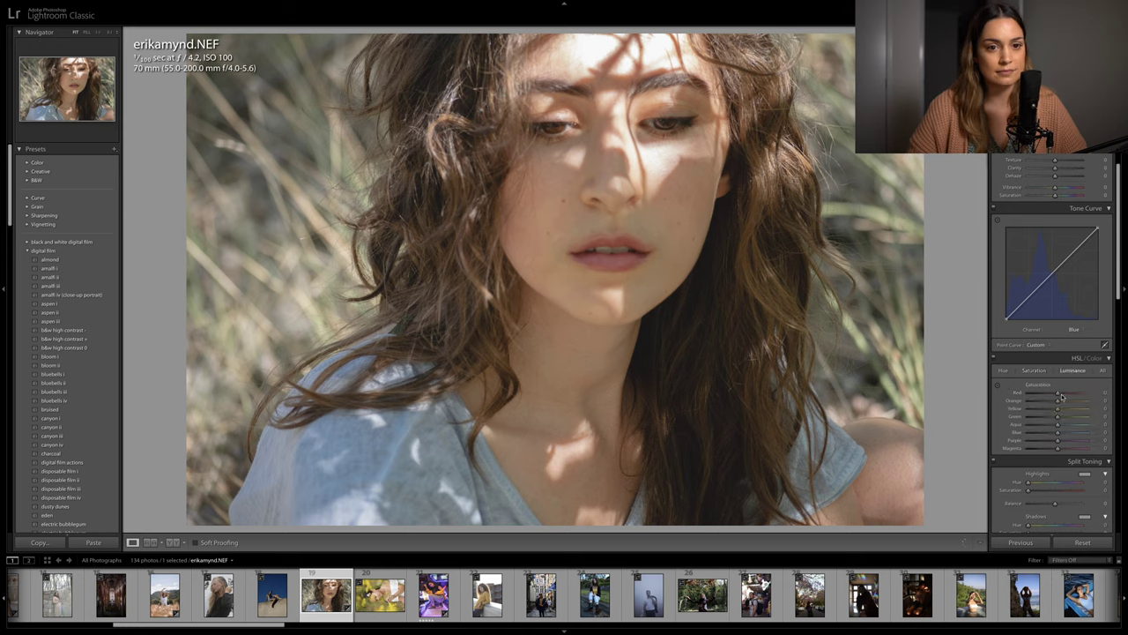
drag(1058, 393, 1059, 396)
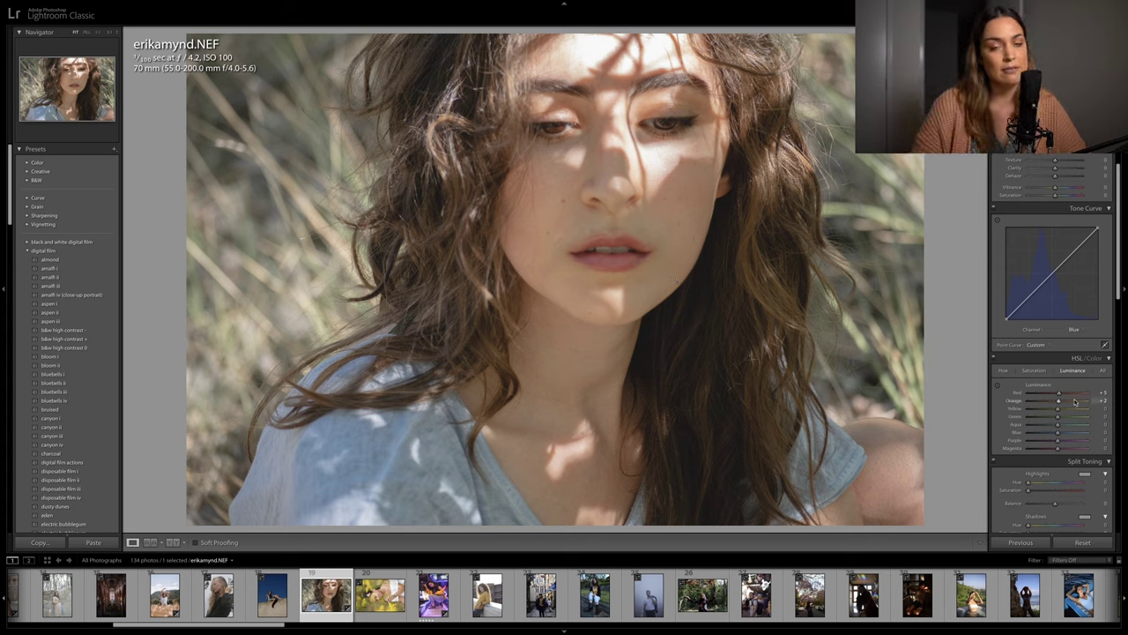
click(1005, 371)
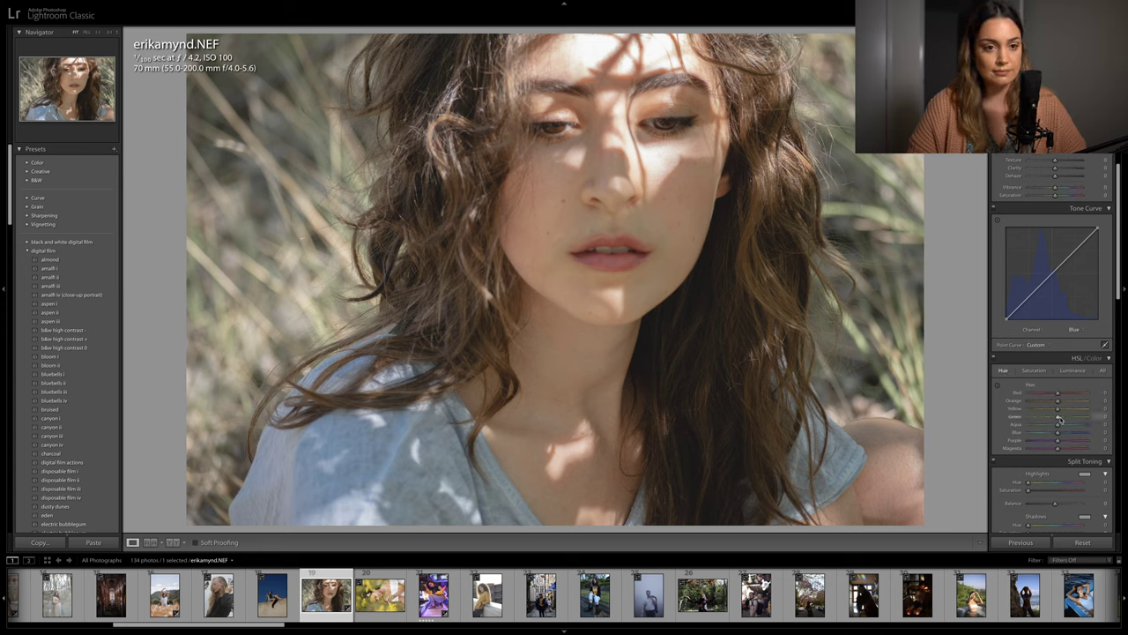
mouse_move(1057, 416)
mouse_down()
mouse_move(1037, 418)
mouse_move(1063, 426)
mouse_move(1048, 434)
mouse_move(1065, 433)
mouse_move(1062, 420)
mouse_up()
click(1066, 372)
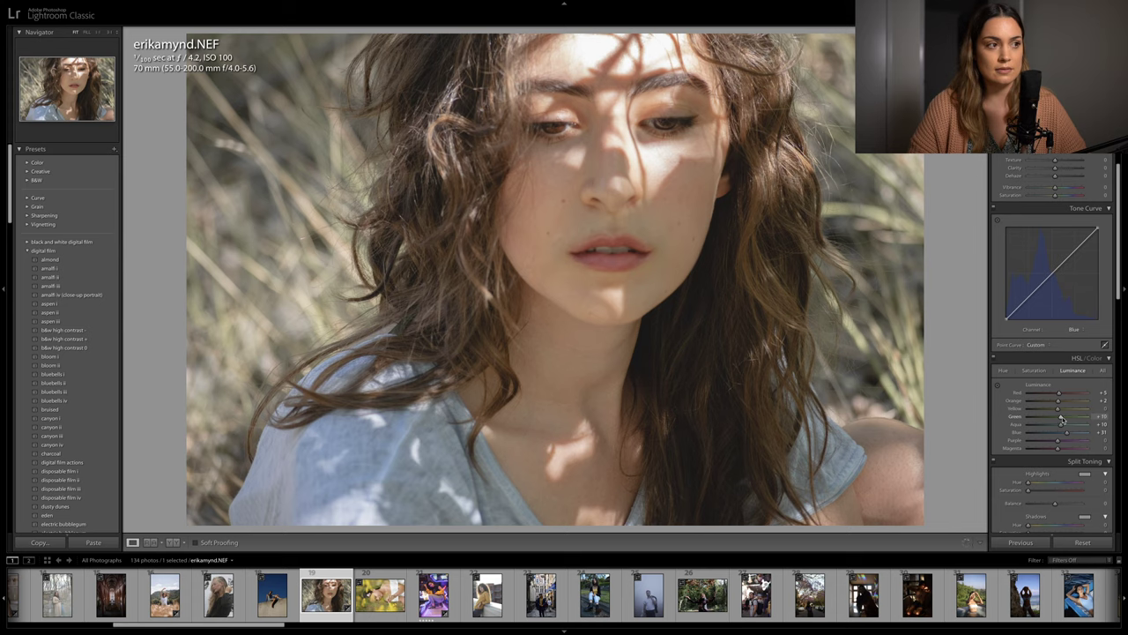
Lift the blue curve's black point and add a shadow point and an upper midtone point to form a gentle curve
scroll(1038, 341, up, 1)
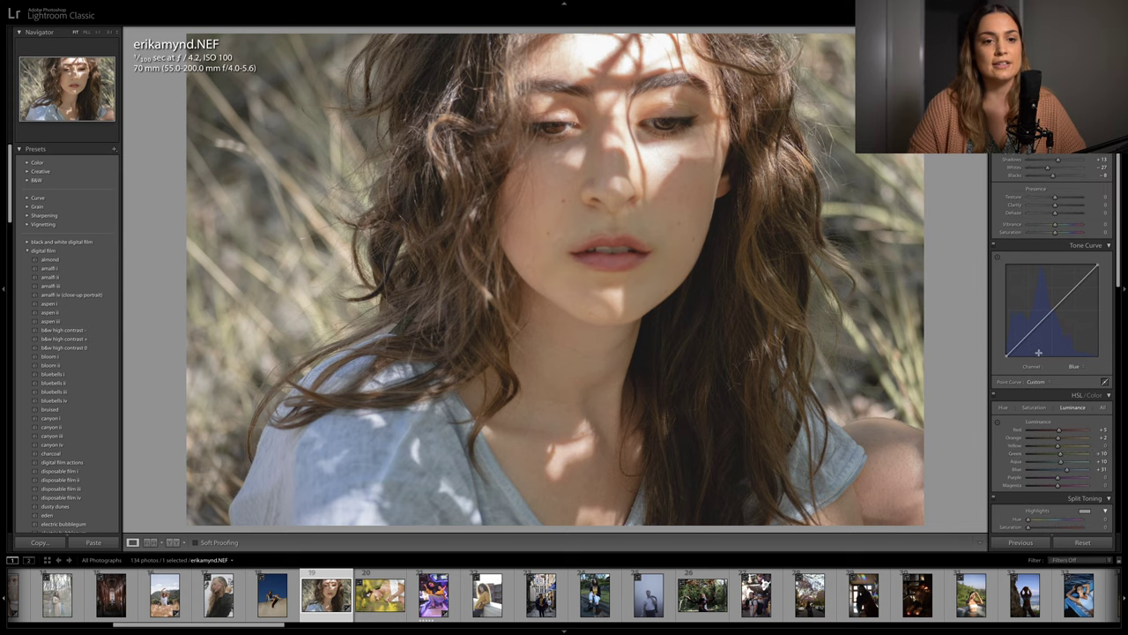
drag(1006, 356, 1019, 342)
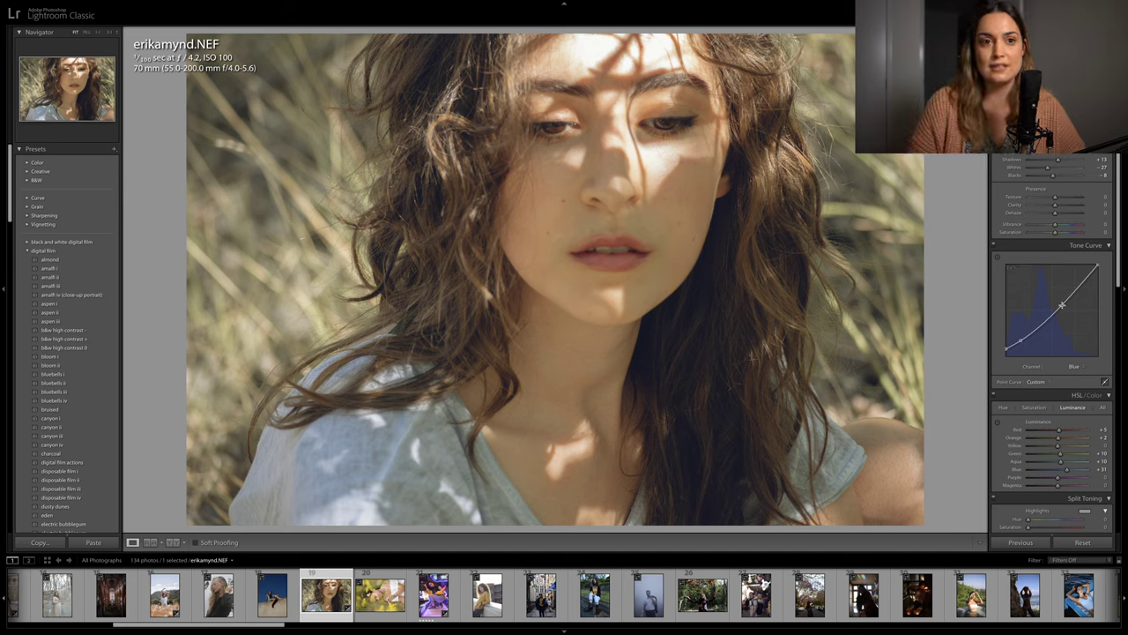
drag(1066, 302, 1066, 299)
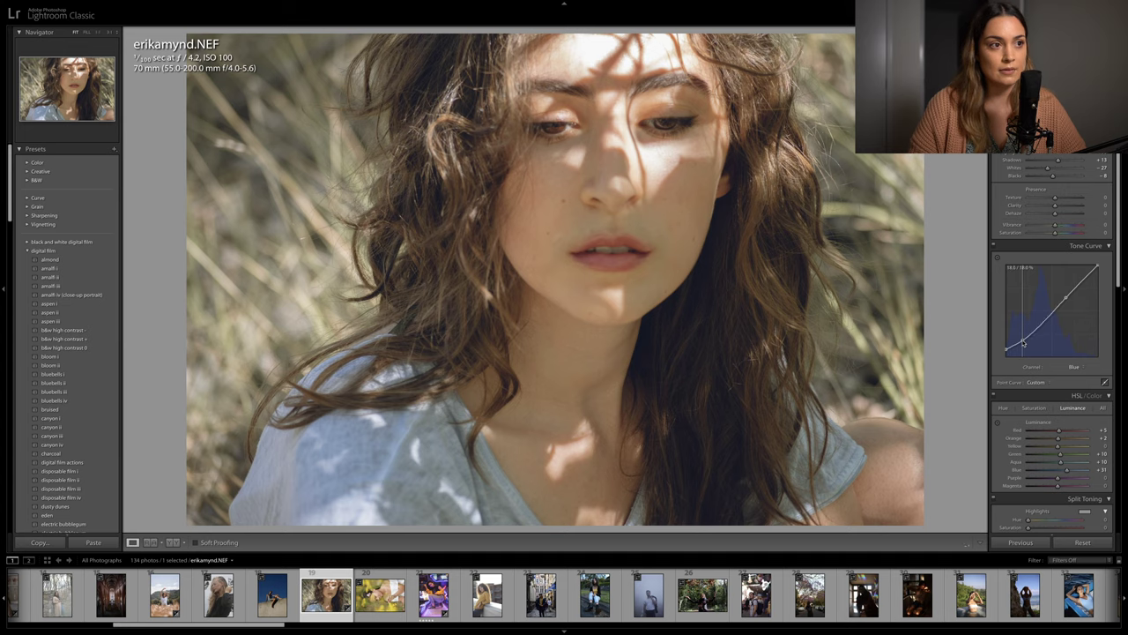
drag(1021, 340, 1023, 341)
Switch the tone curve to the Green channel and add a shadow point and a slightly lowered upper midtone point
click(1073, 366)
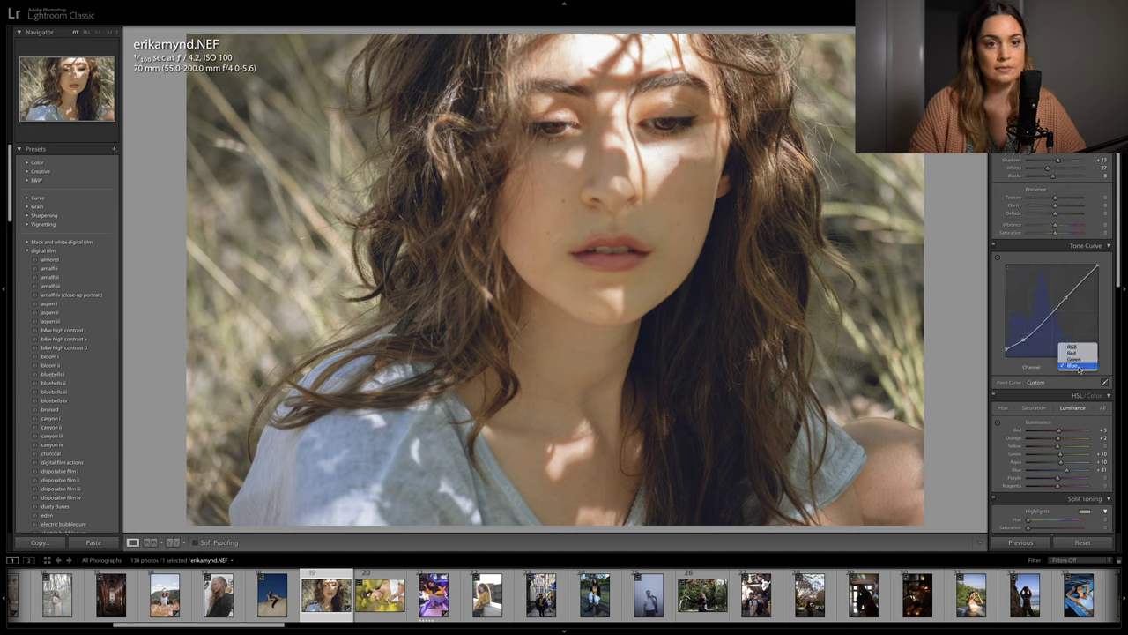
click(1077, 362)
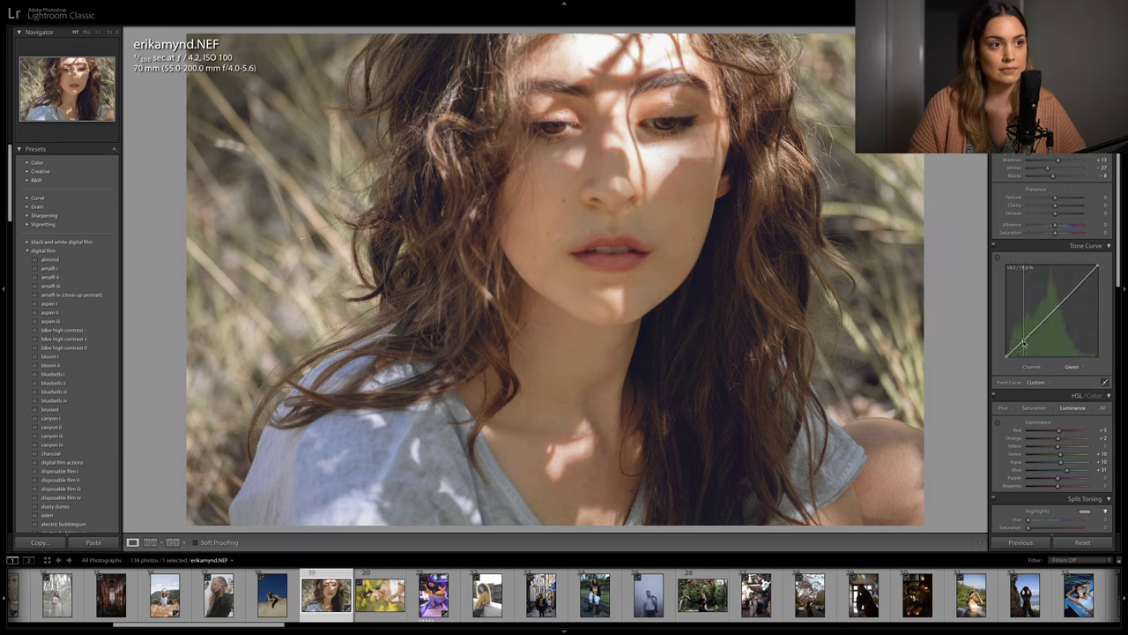
click(1023, 342)
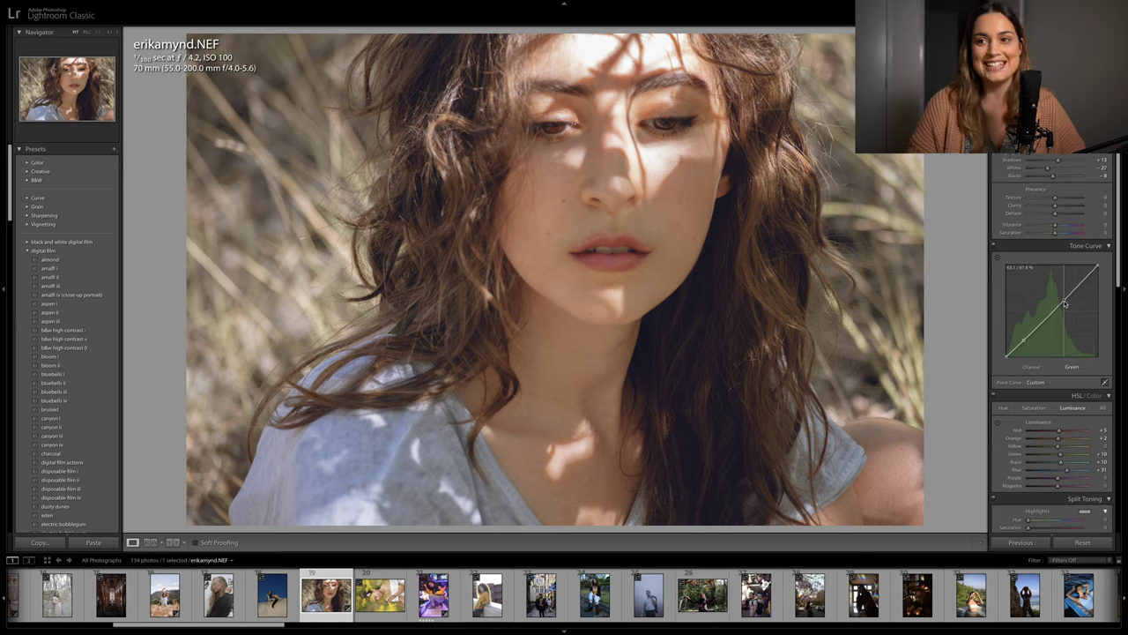
drag(1063, 302, 1063, 303)
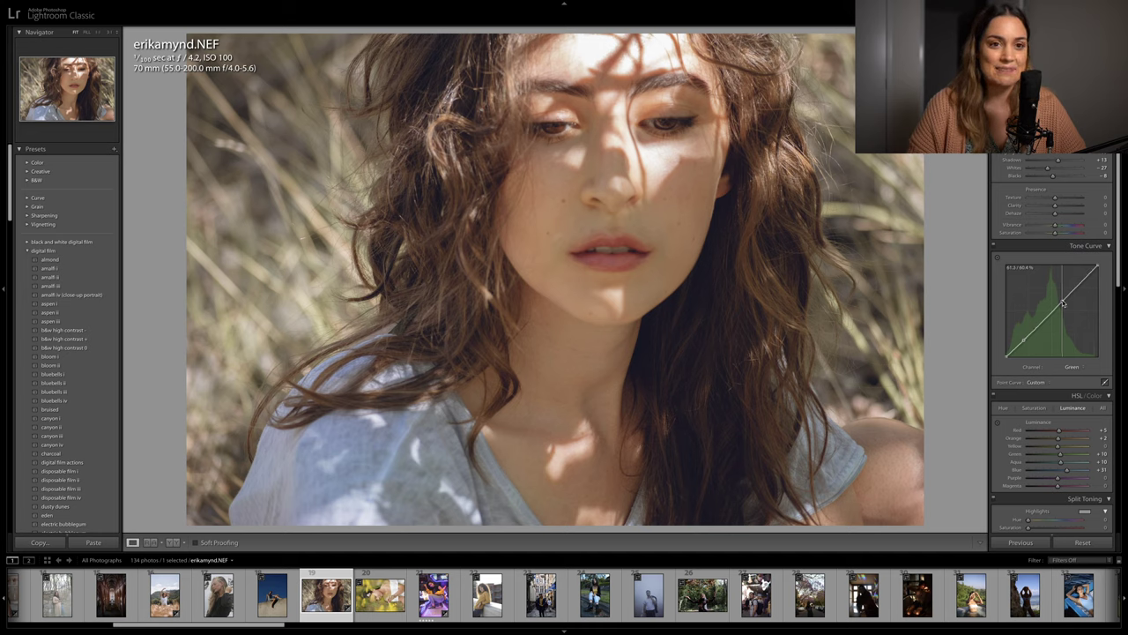
Return the tone curve to the RGB channel and place a point near the middle of the curve
click(1072, 366)
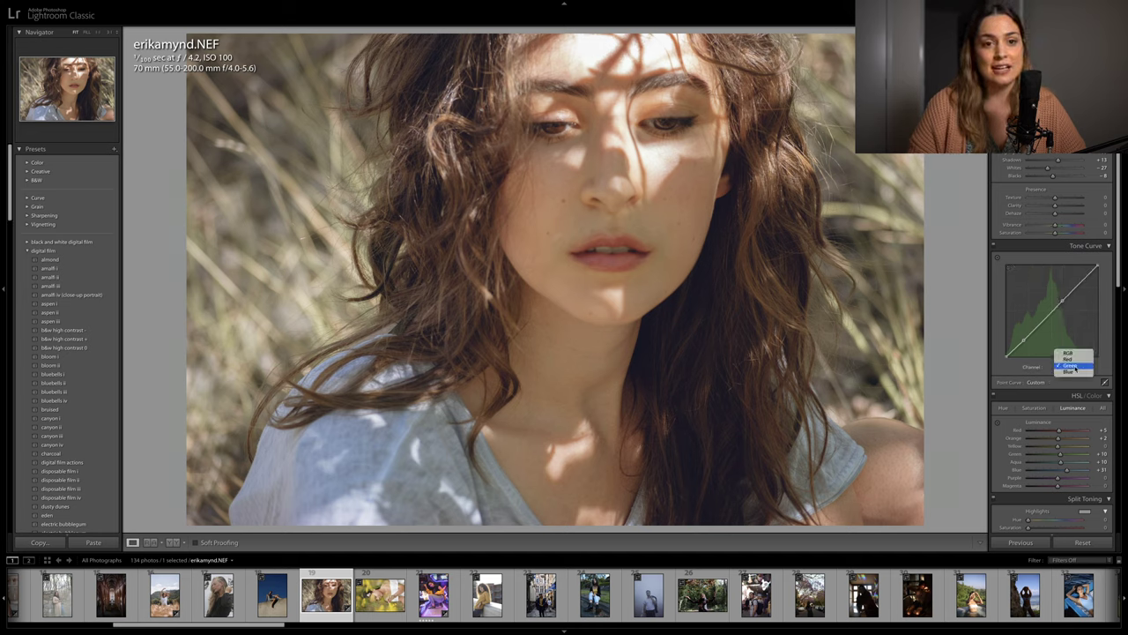
click(1076, 353)
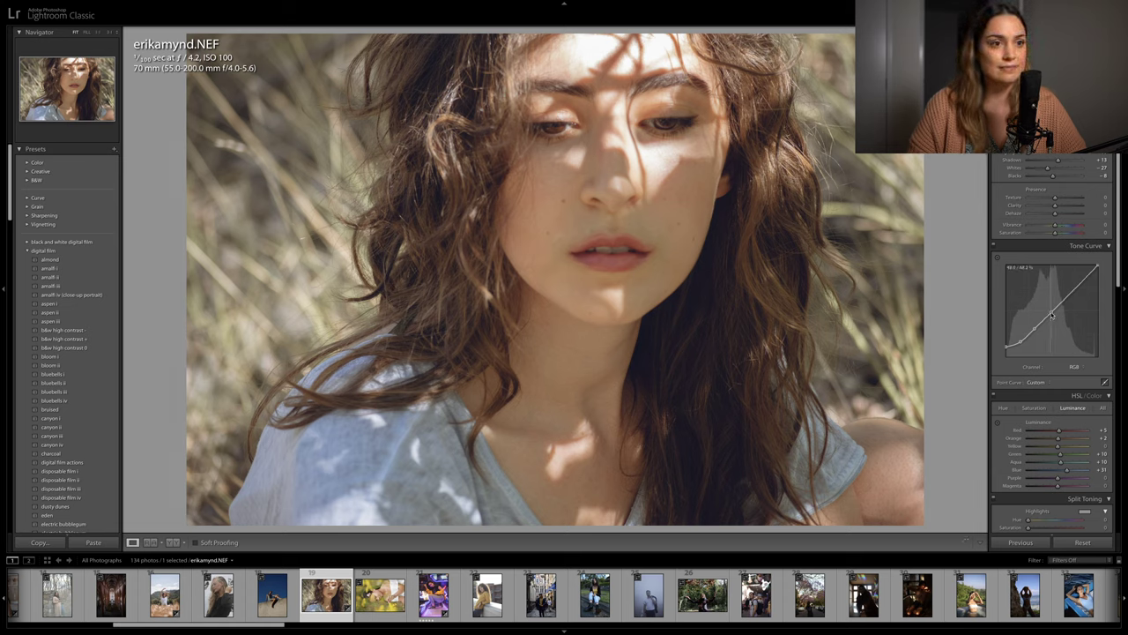
click(1051, 311)
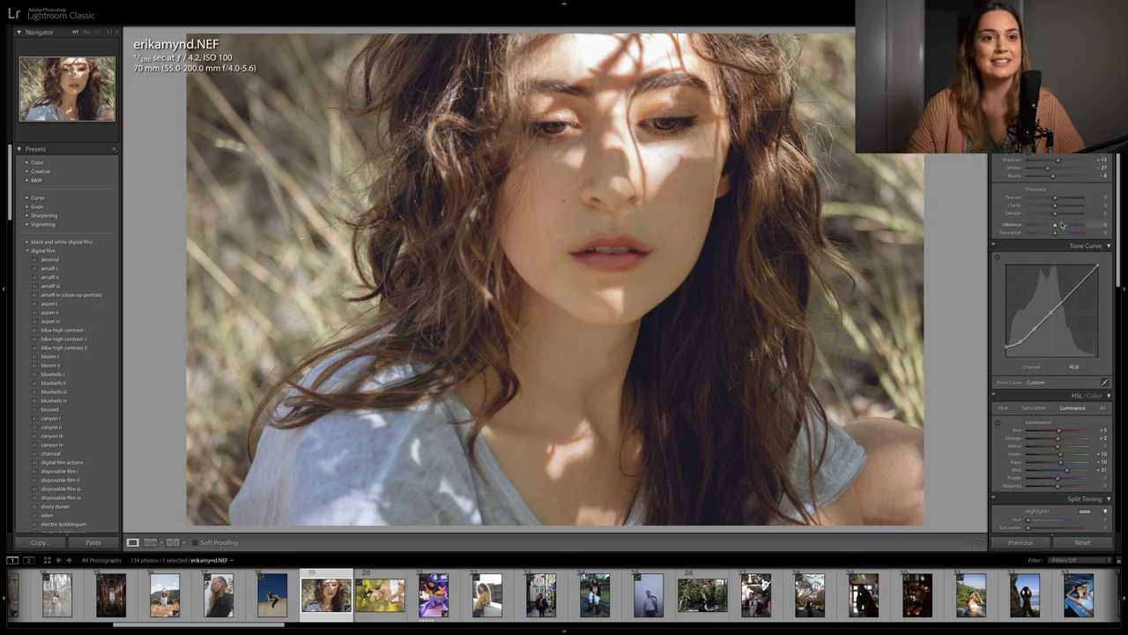
Set the vibrance to +5 and compare the portrait with its unedited version
key(Up)
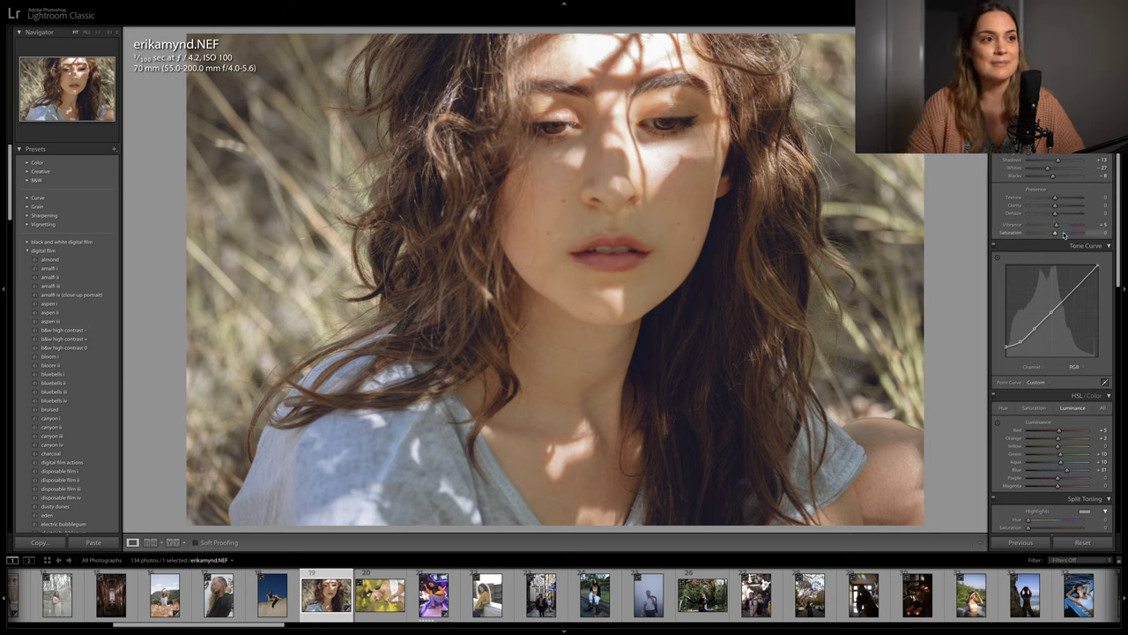
key(backslash)
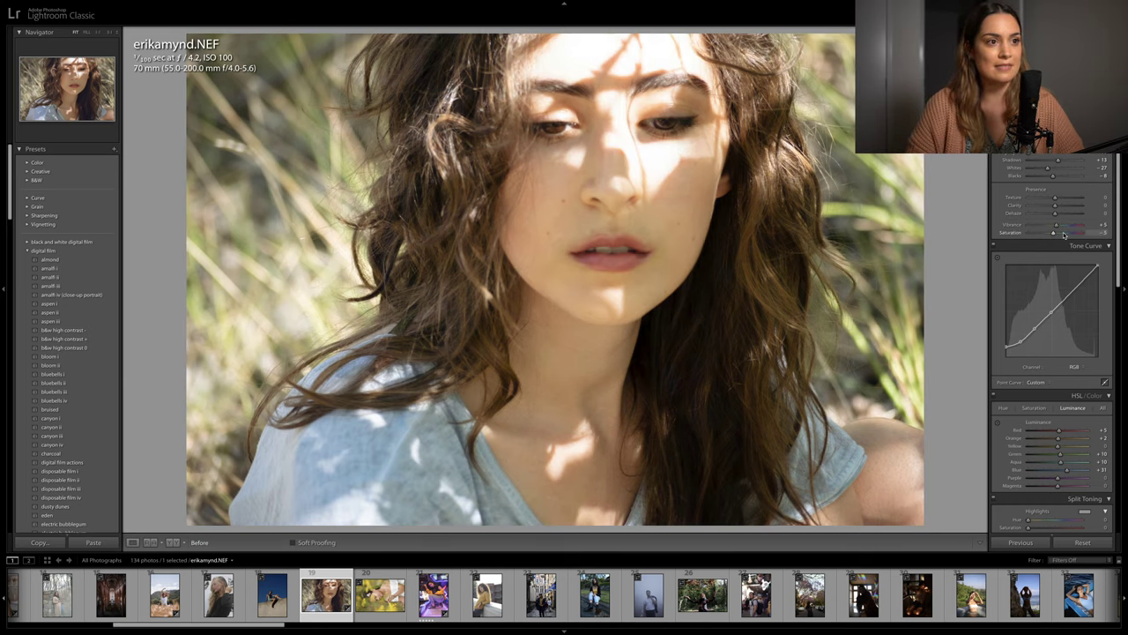
key(backslash)
key(backslash)
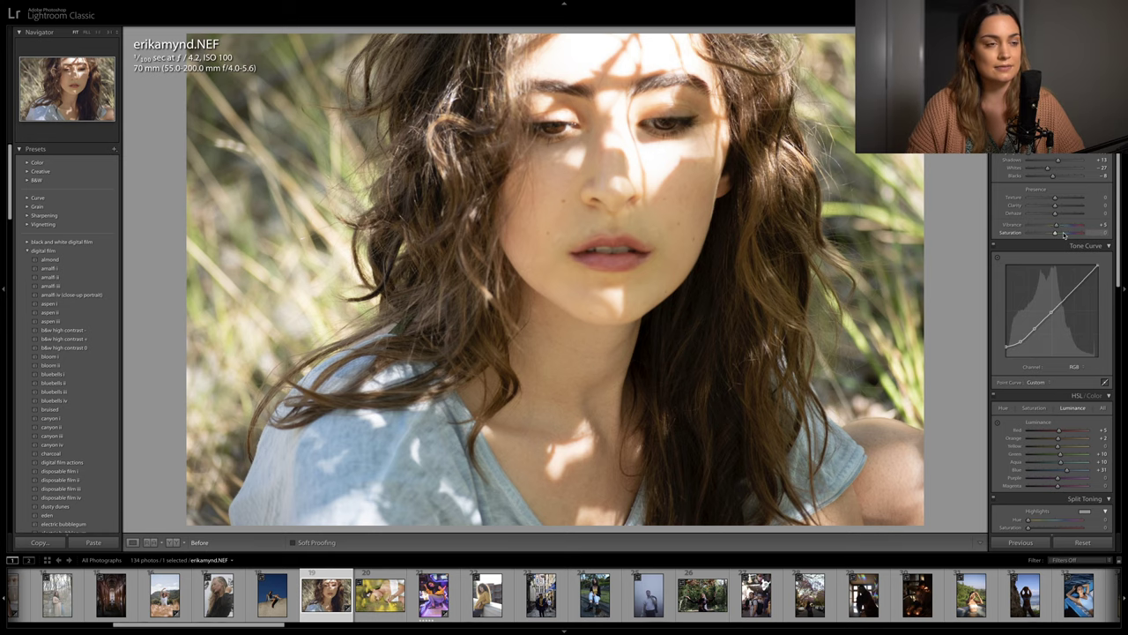
key(backslash)
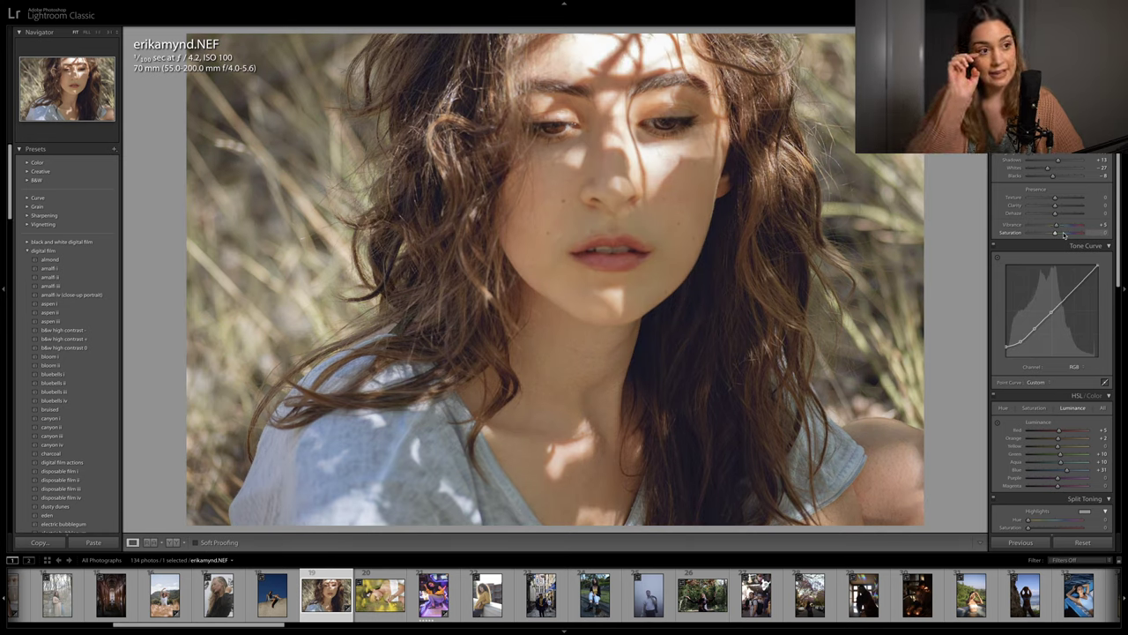
Split tone the highlights with hue 43 and saturation 25, and the shadows with hue 209 at a very low saturation
scroll(1043, 293, down, 3)
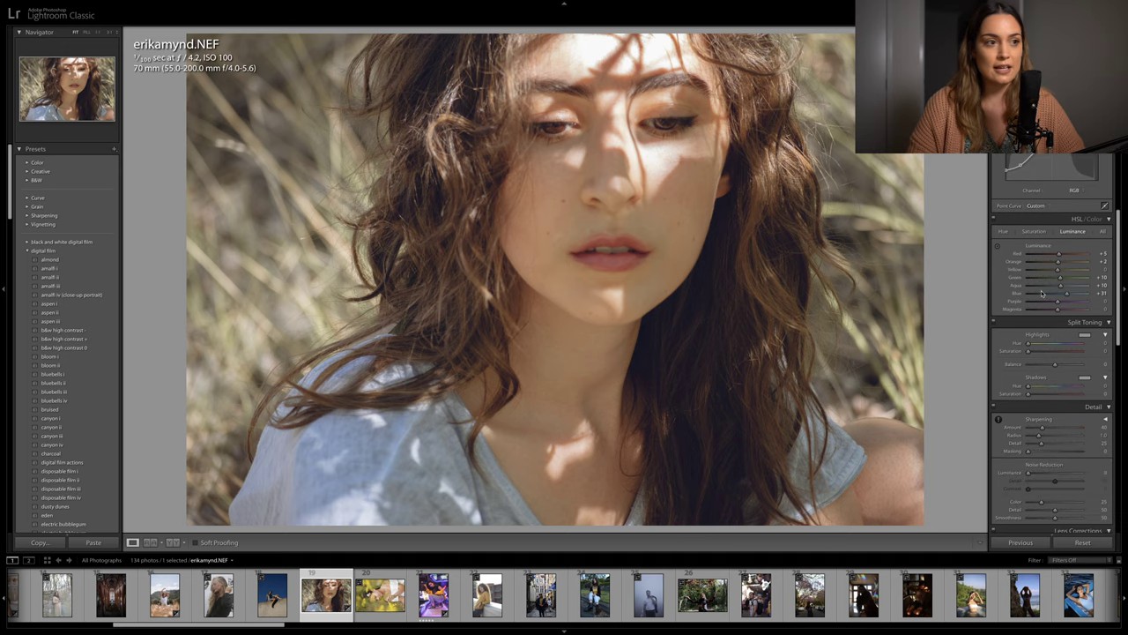
drag(1039, 353, 1032, 345)
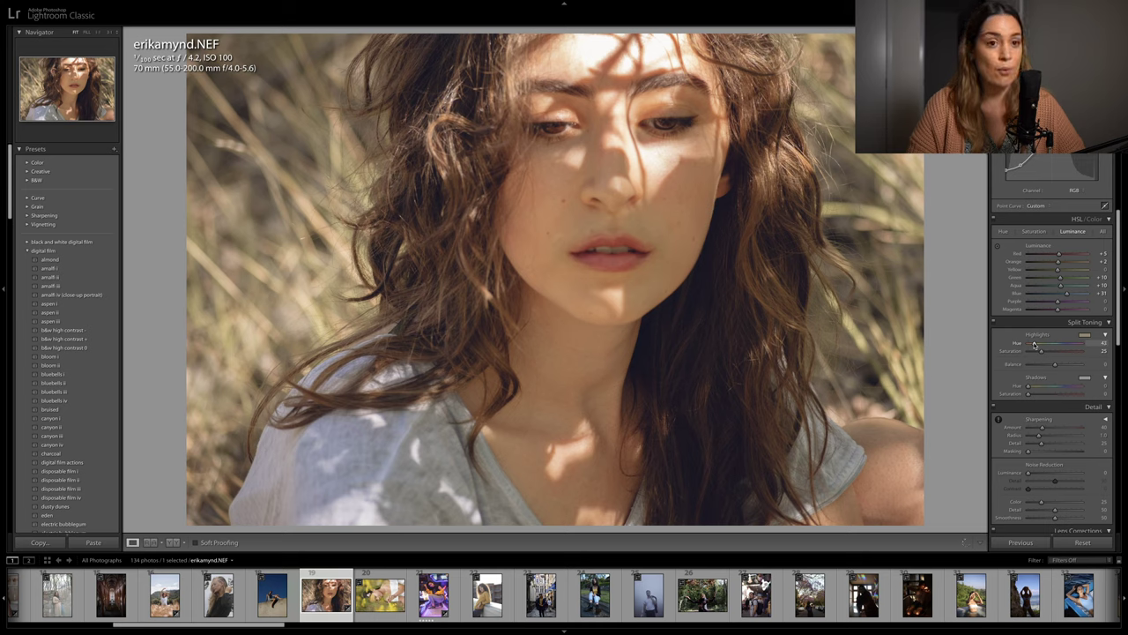
mouse_move(1030, 393)
mouse_down()
mouse_move(1059, 388)
mouse_move(1030, 394)
mouse_up()
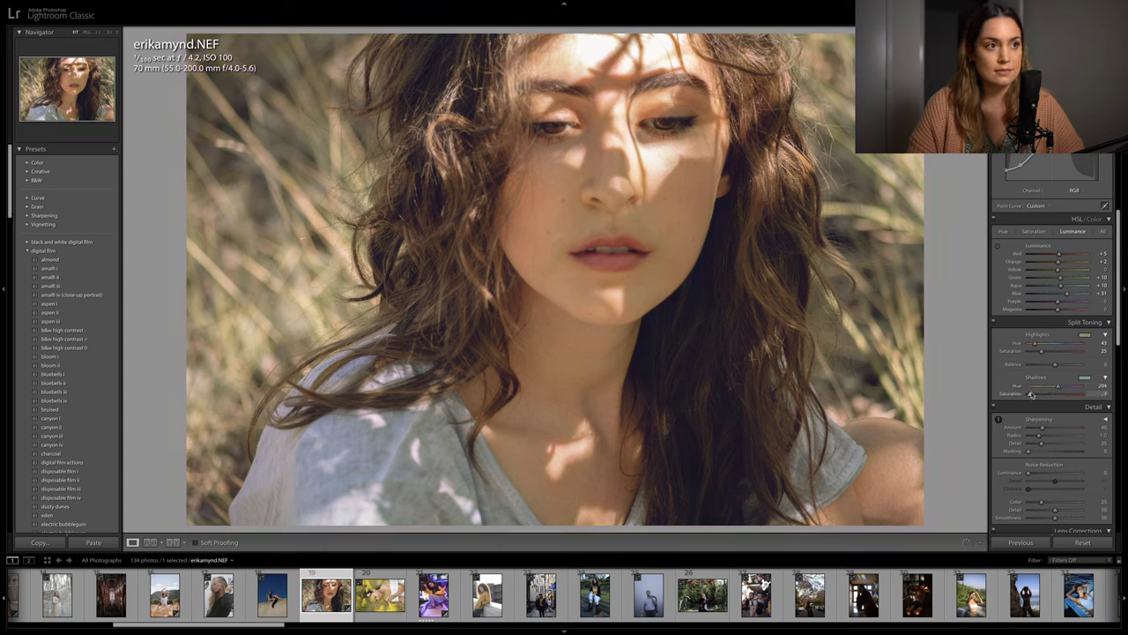
Lower the basic tone shadows to +2
scroll(1044, 318, up, 5)
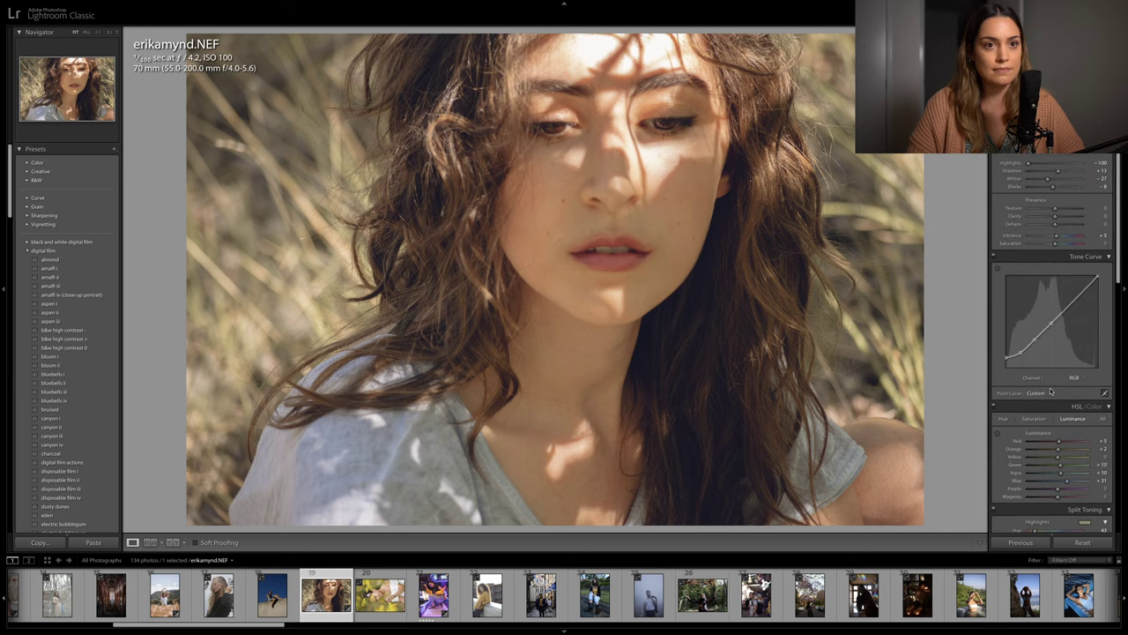
drag(1057, 248, 1055, 247)
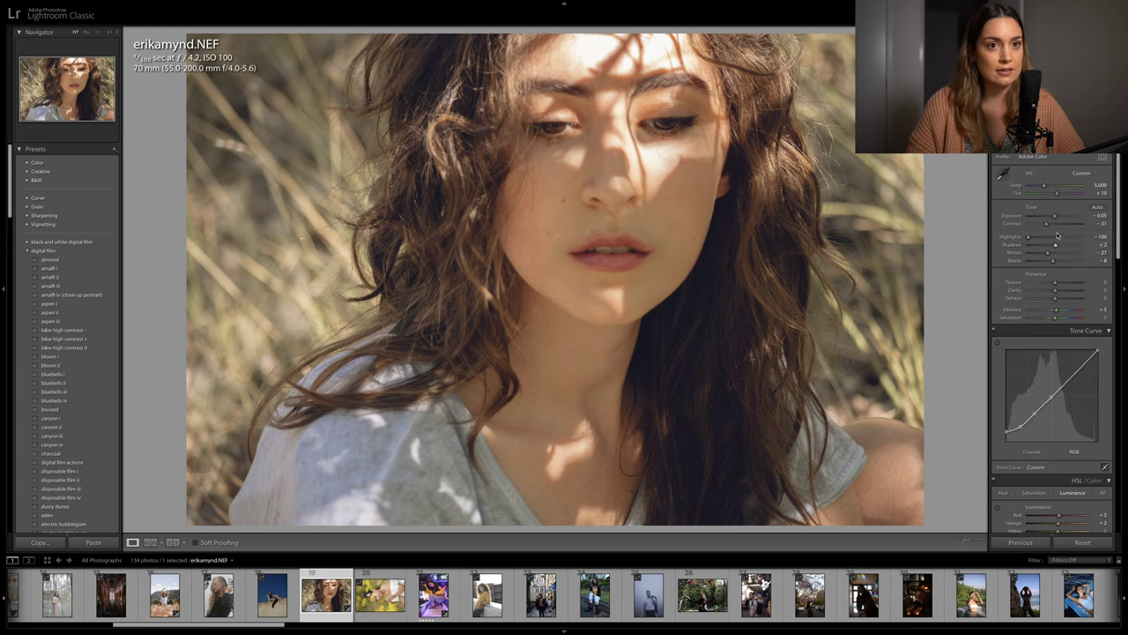
scroll(1058, 224, down, 1)
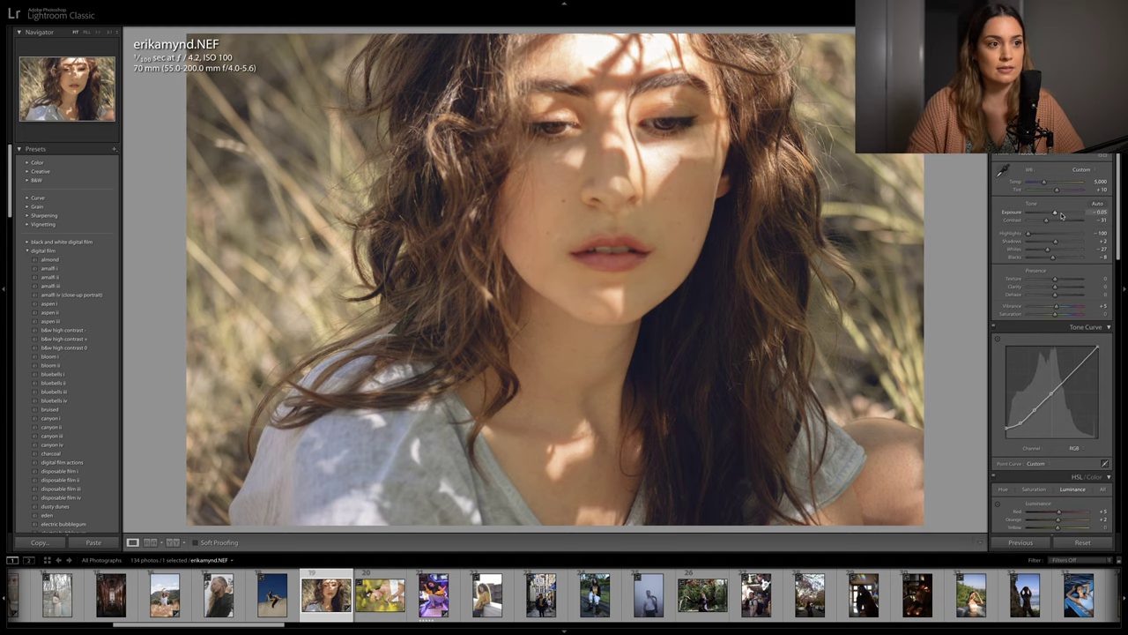
Shift the calibration shadows tint slightly toward magenta, lower the red primary saturation to about -20, and compare the portrait with its unedited version
scroll(1072, 196, down, 15)
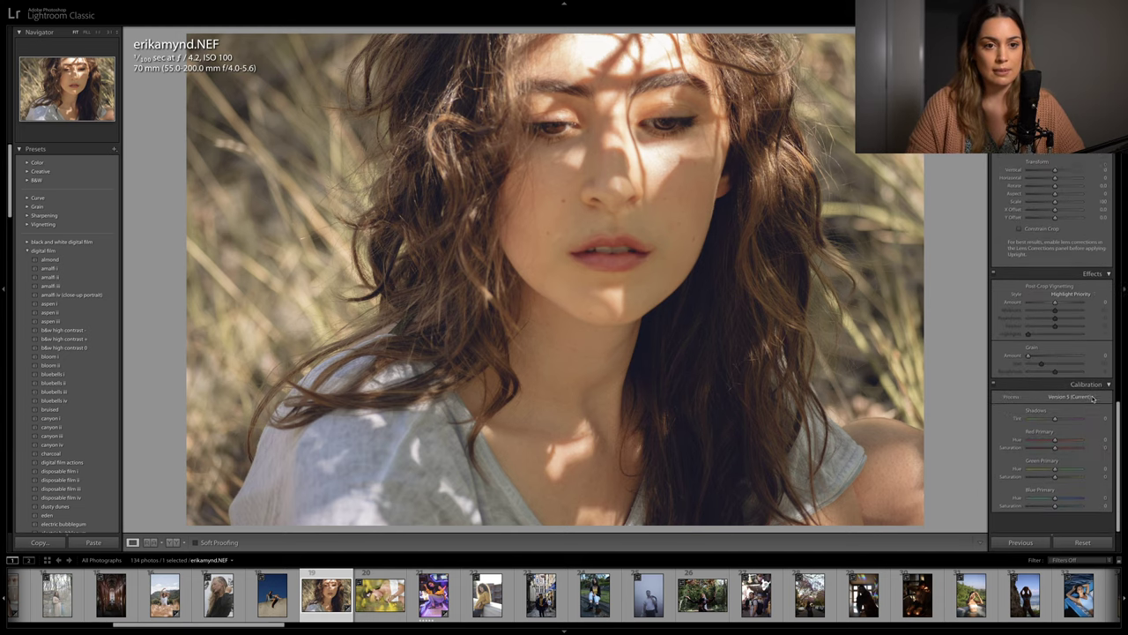
scroll(1093, 398, up, 1)
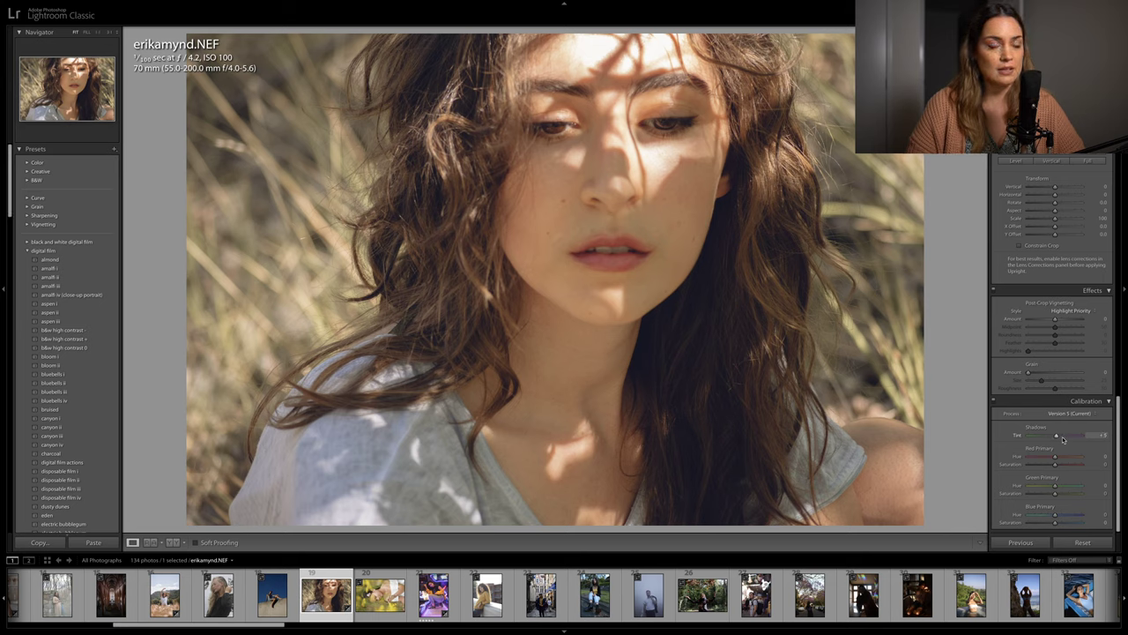
scroll(1058, 449, down, 1)
scroll(1052, 456, up, 1)
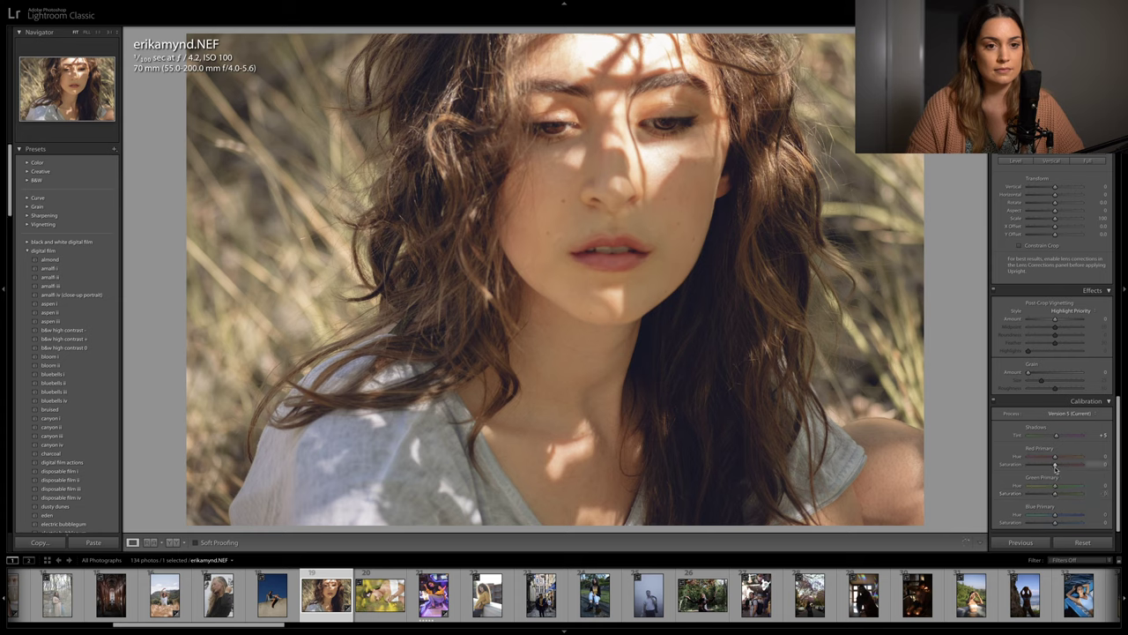
drag(1055, 465, 1049, 467)
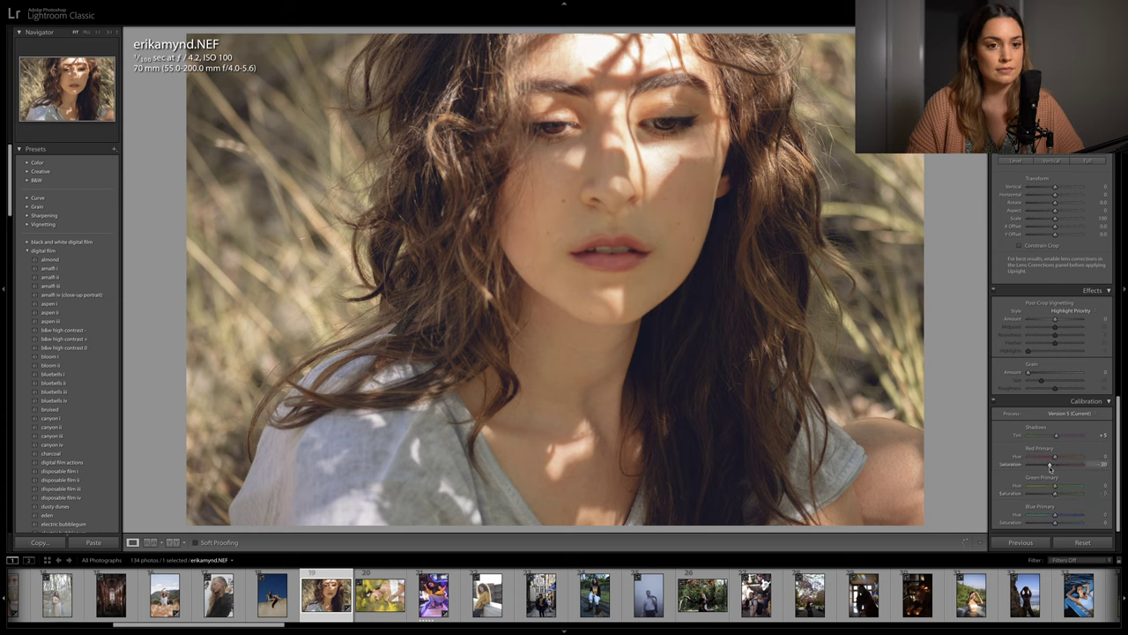
scroll(1053, 472, up, 10)
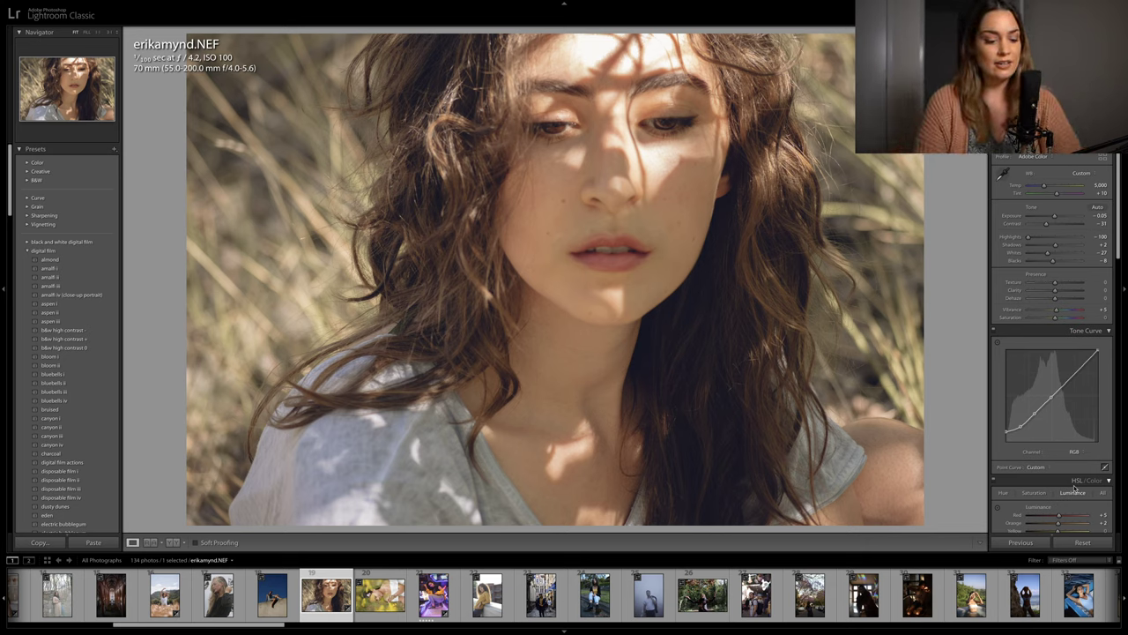
key(backslash)
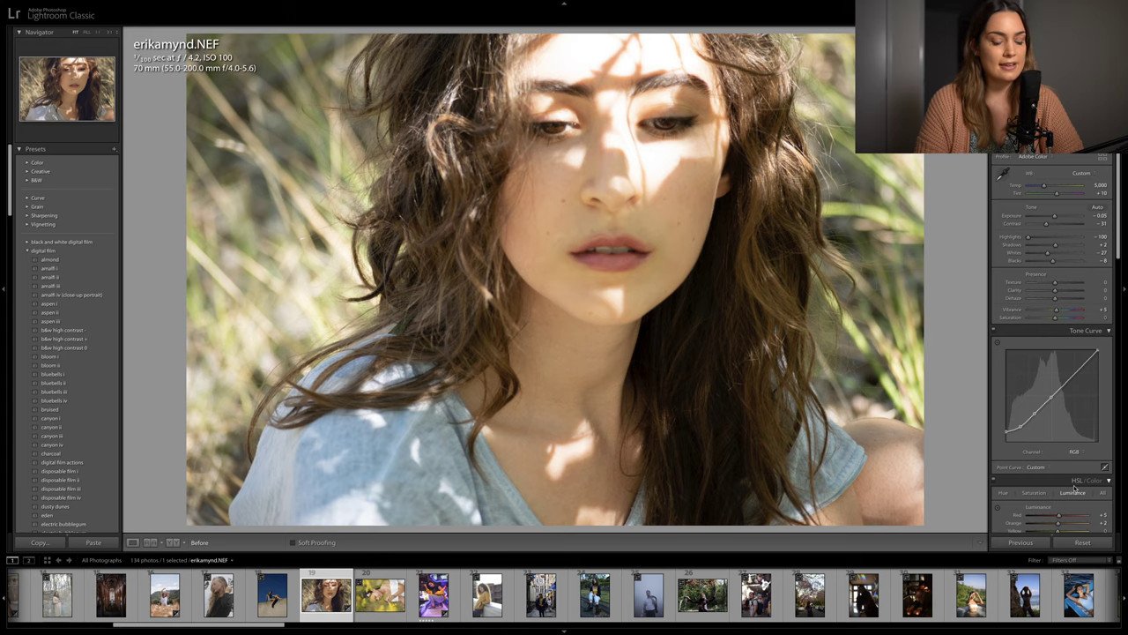
key(backslash)
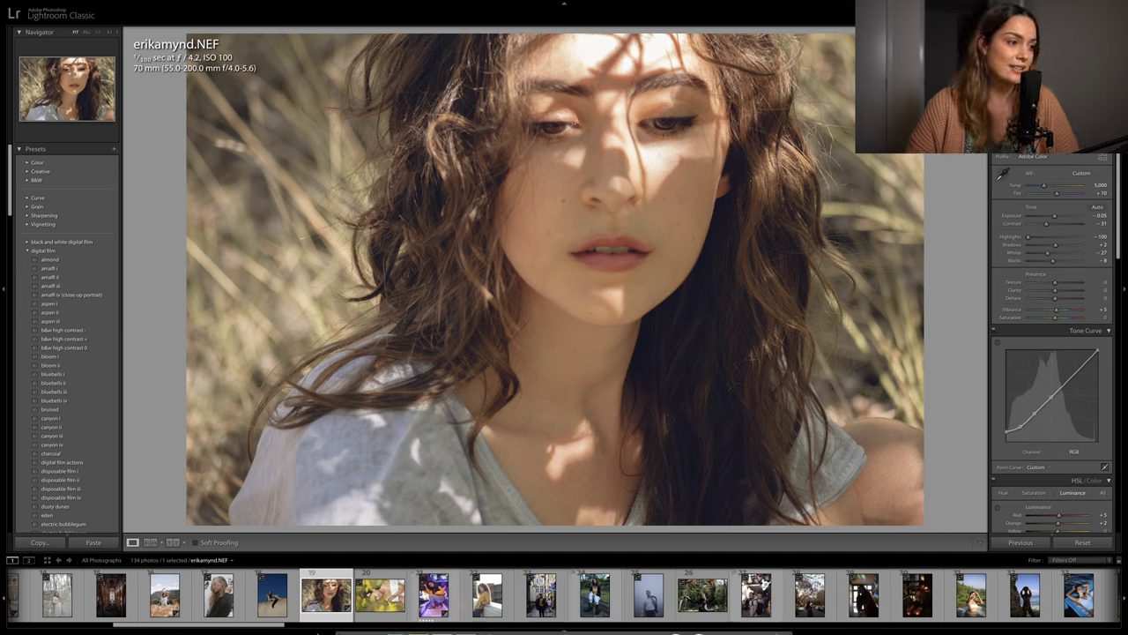
Open silentmedia_ 2.CR2, the portrait of a woman in a dark turtleneck among dry reeds, for editing
drag(246, 624, 853, 622)
scroll(763, 594, down, 5)
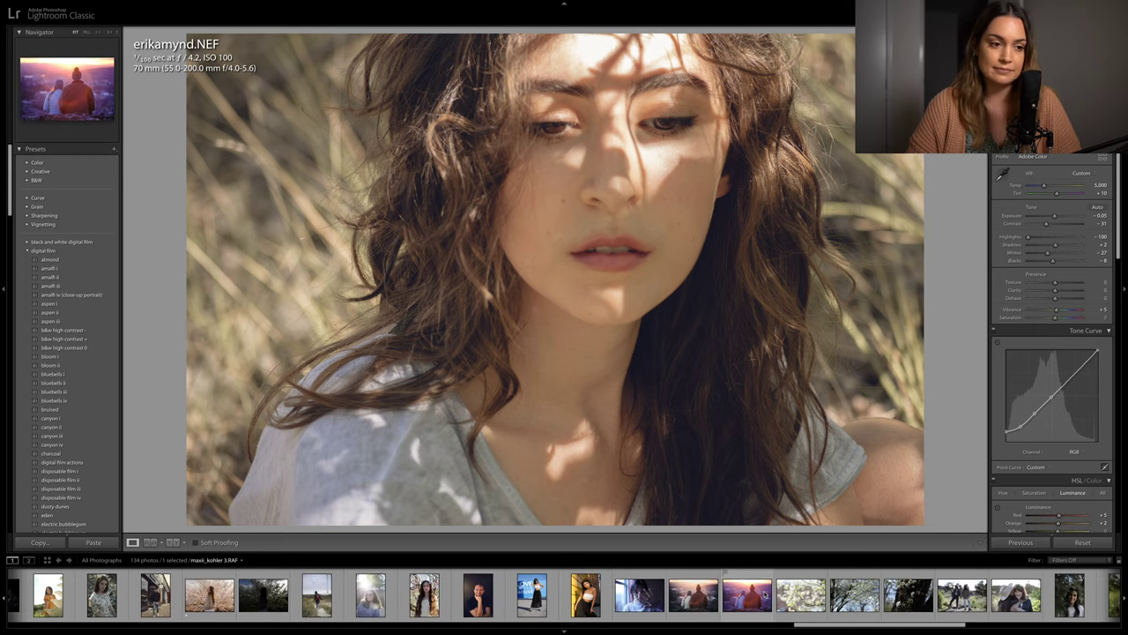
scroll(763, 594, down, 5)
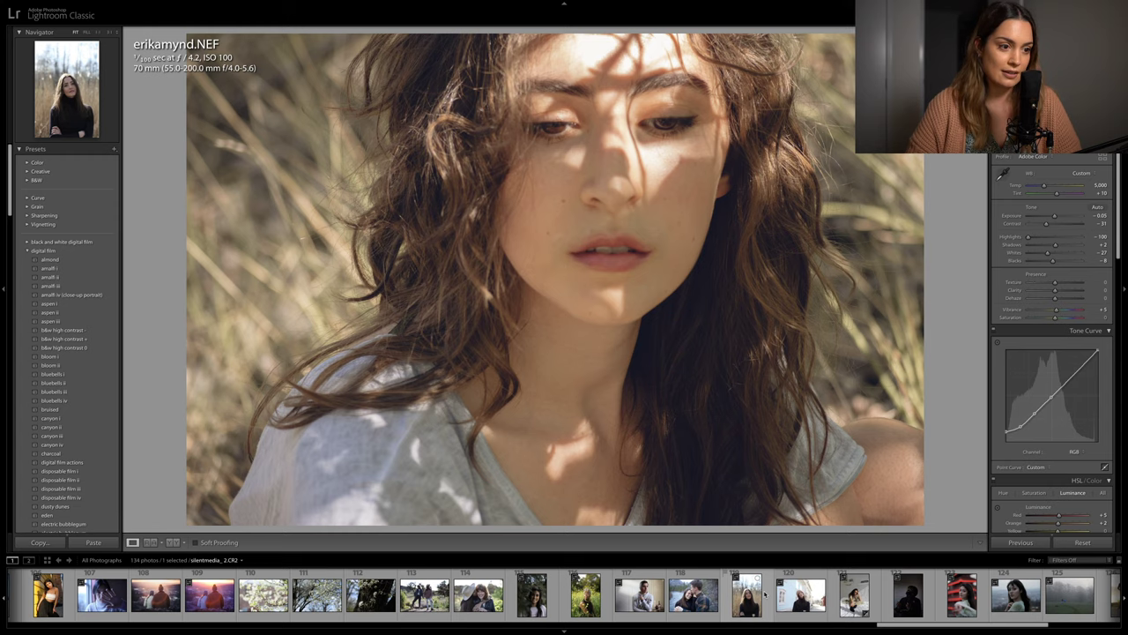
scroll(763, 594, down, 2)
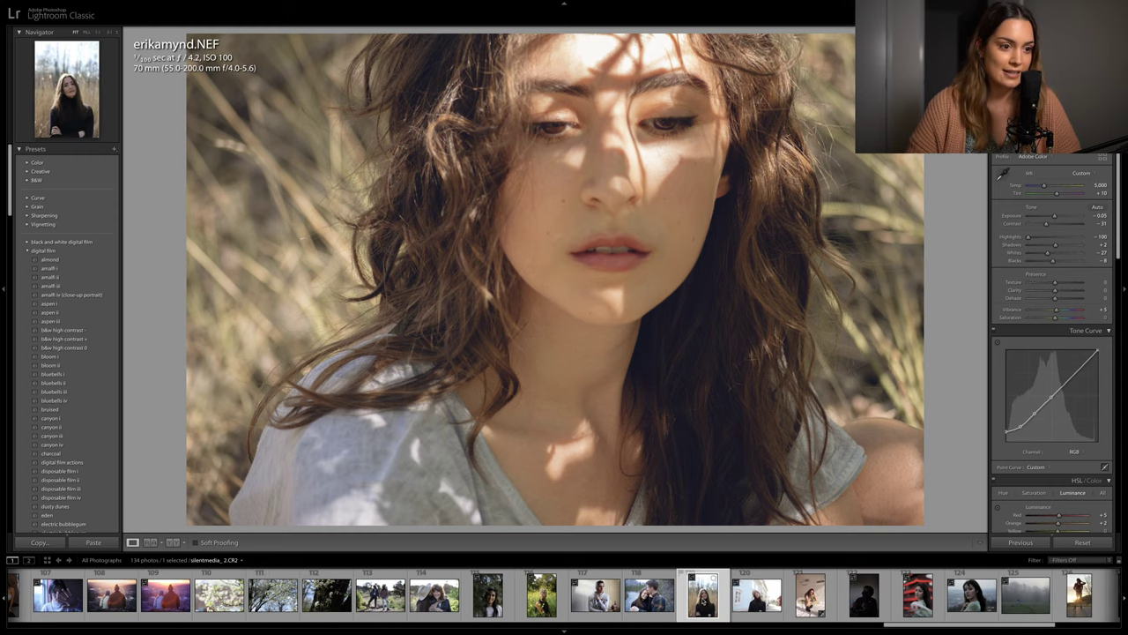
click(703, 594)
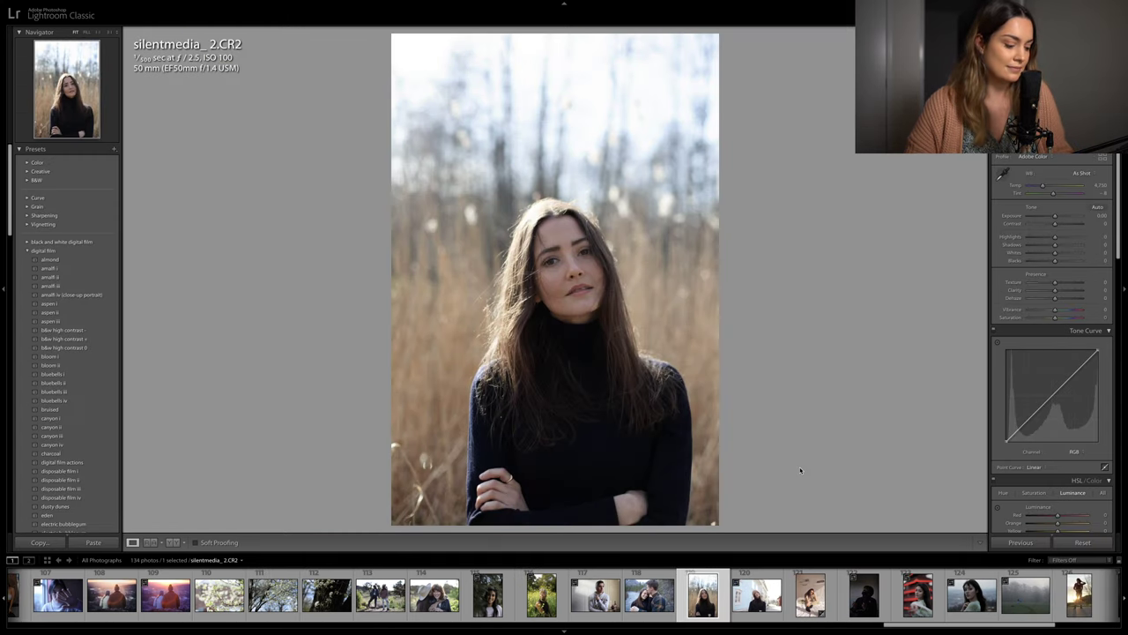
key(Left)
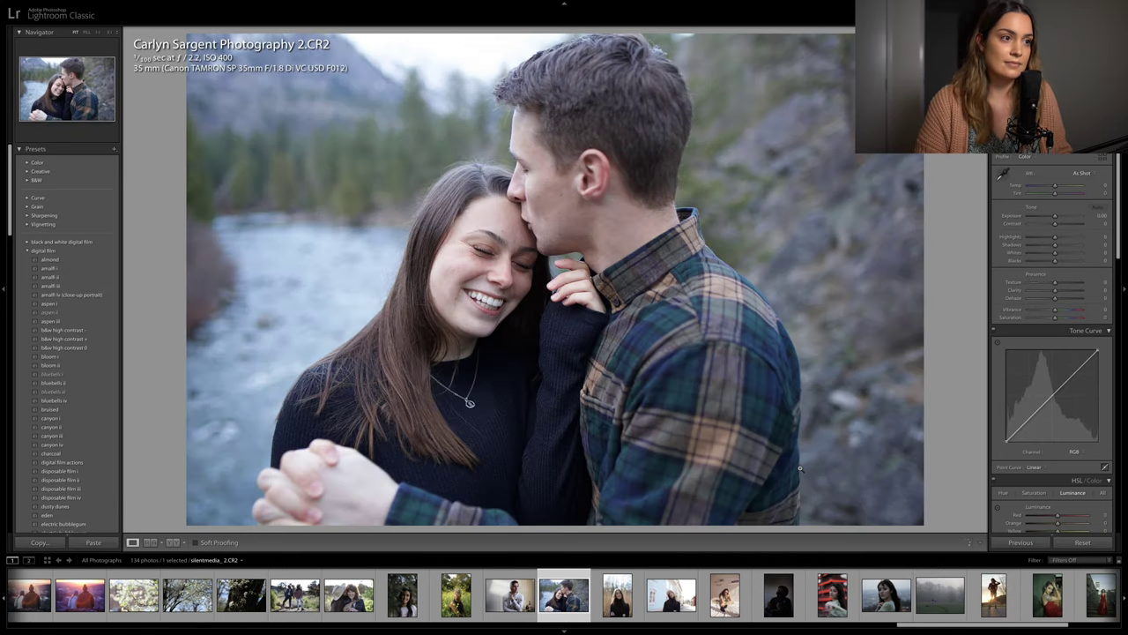
key(Right)
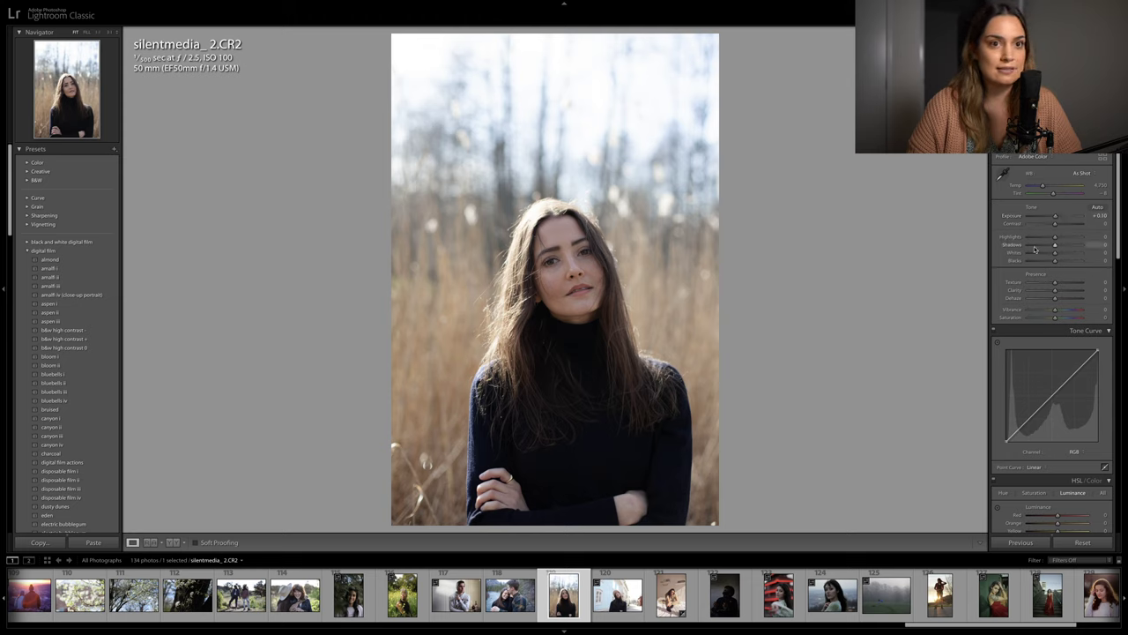
Set the reed-field portrait's exposure to +0.10, highlights to -84, shadows to +10 and blacks to -6
mouse_move(1054, 237)
mouse_down()
mouse_move(1032, 238)
mouse_move(1058, 247)
mouse_up()
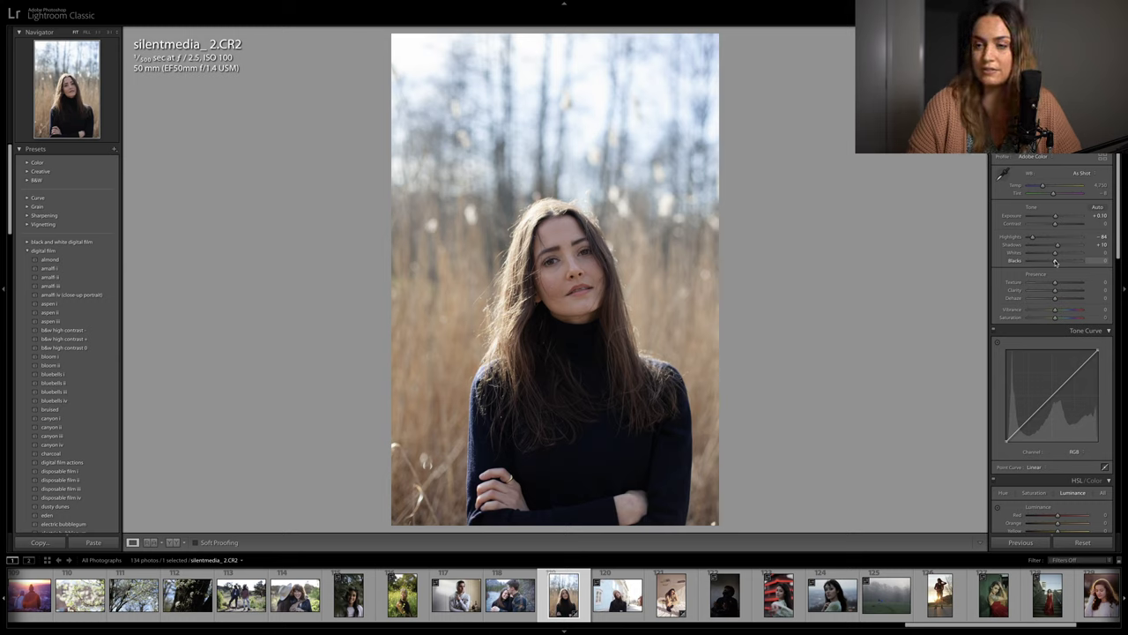
drag(1055, 262, 1052, 261)
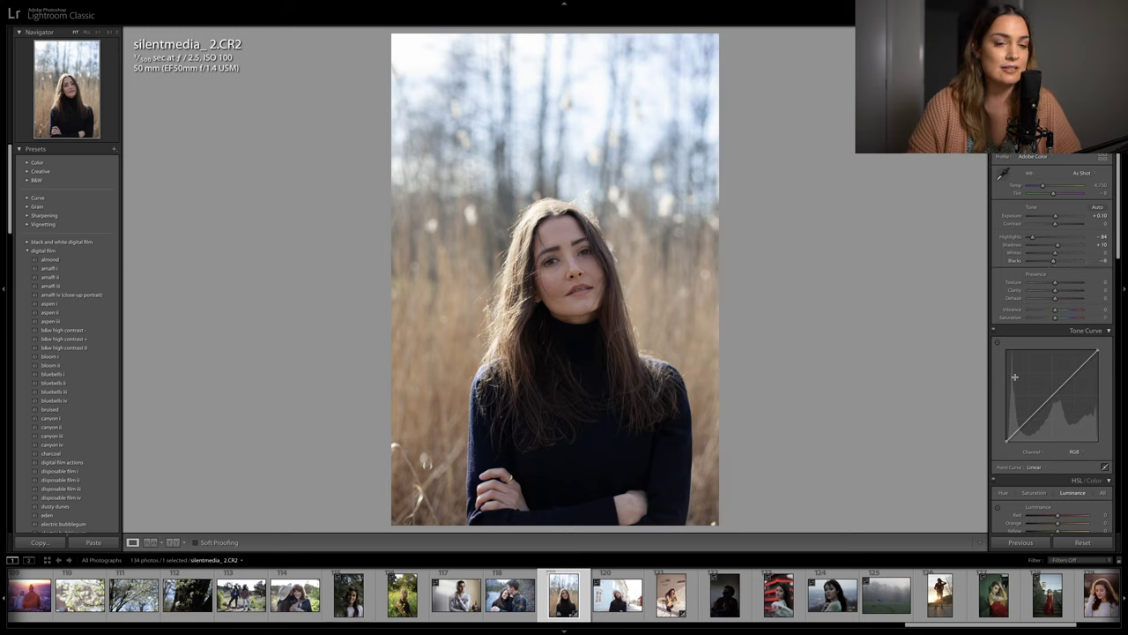
Shape the RGB curve with a lifted black point, lowered shadows and a midtone point, and set exposure +0.30, contrast +10 and whites -23
drag(1006, 443, 1043, 404)
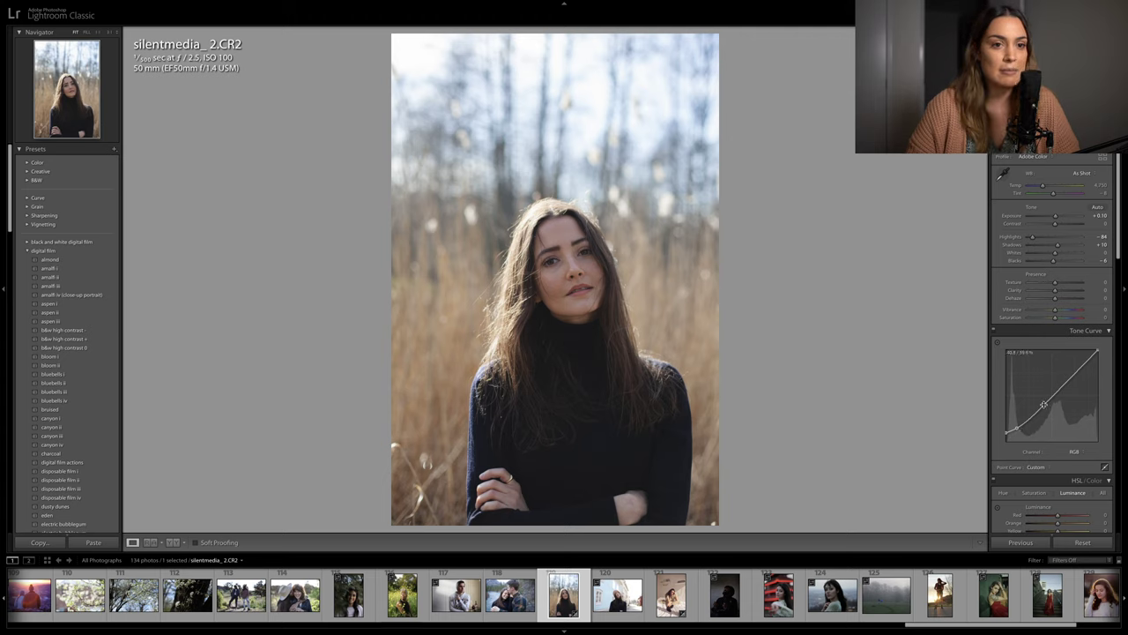
drag(1043, 404, 1043, 405)
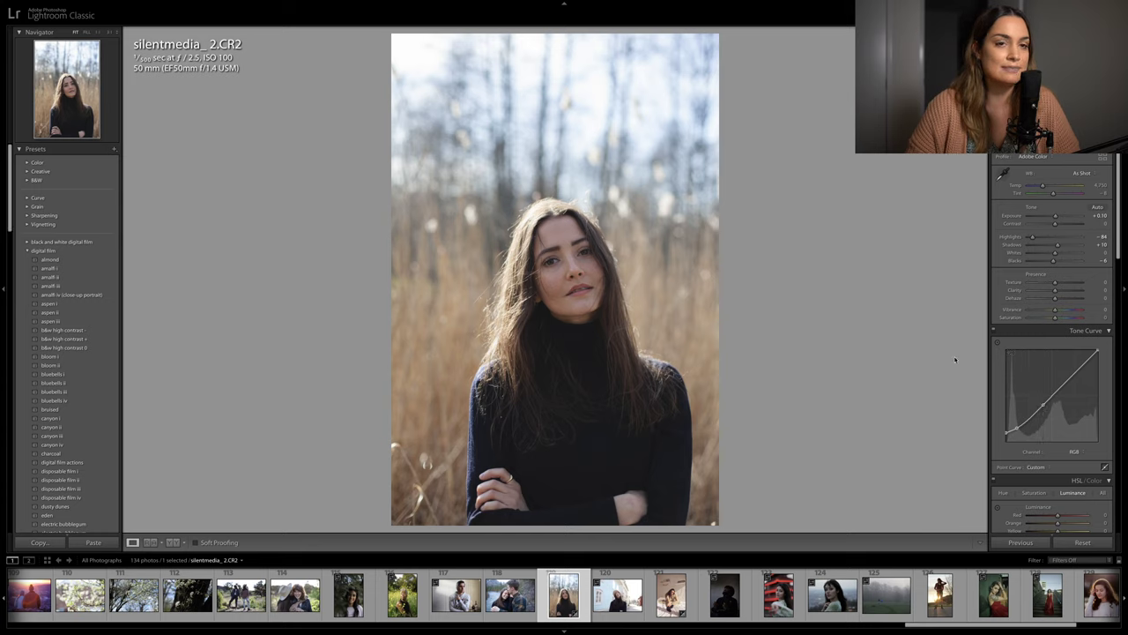
drag(1054, 256, 1058, 219)
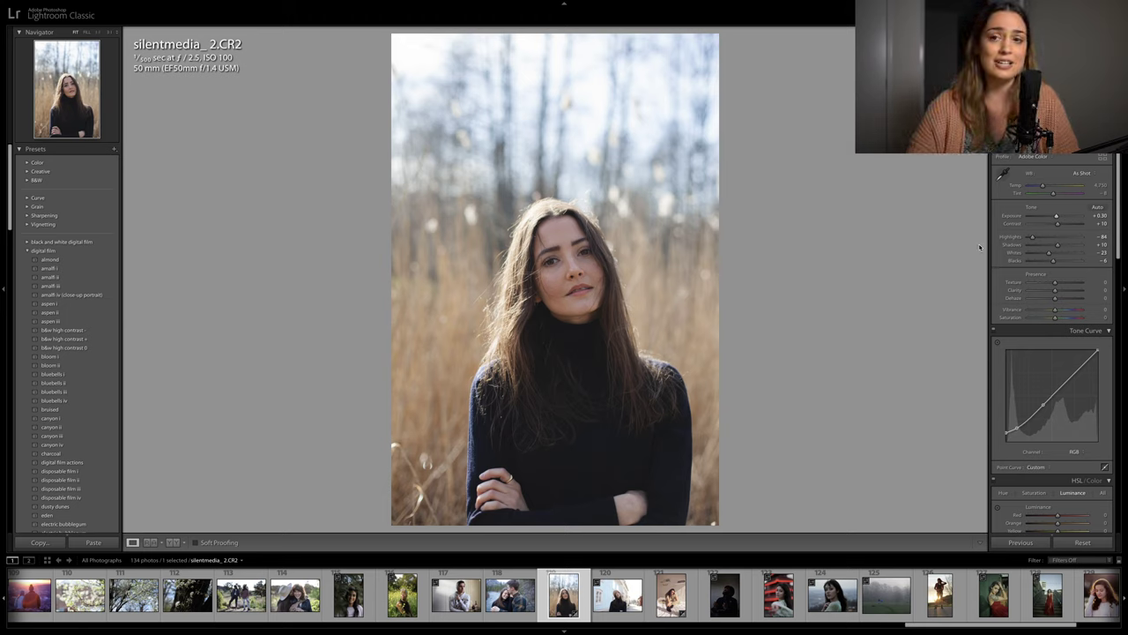
Set the reed-field portrait's exposure to +0.40 and contrast to +15, and check her face up close
key(Up)
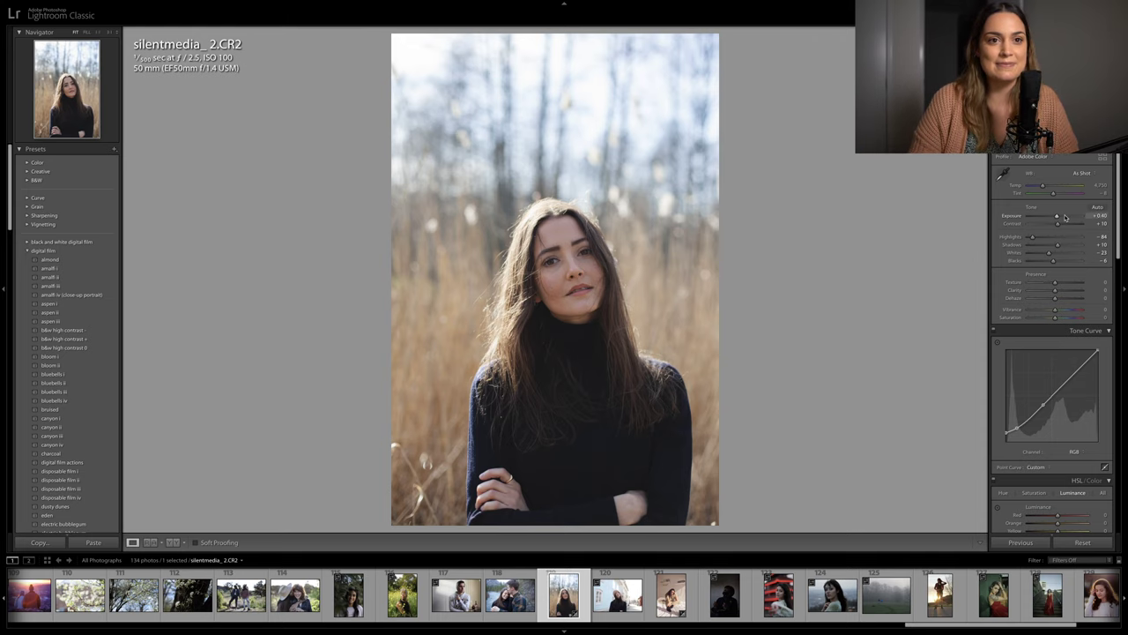
key(Up)
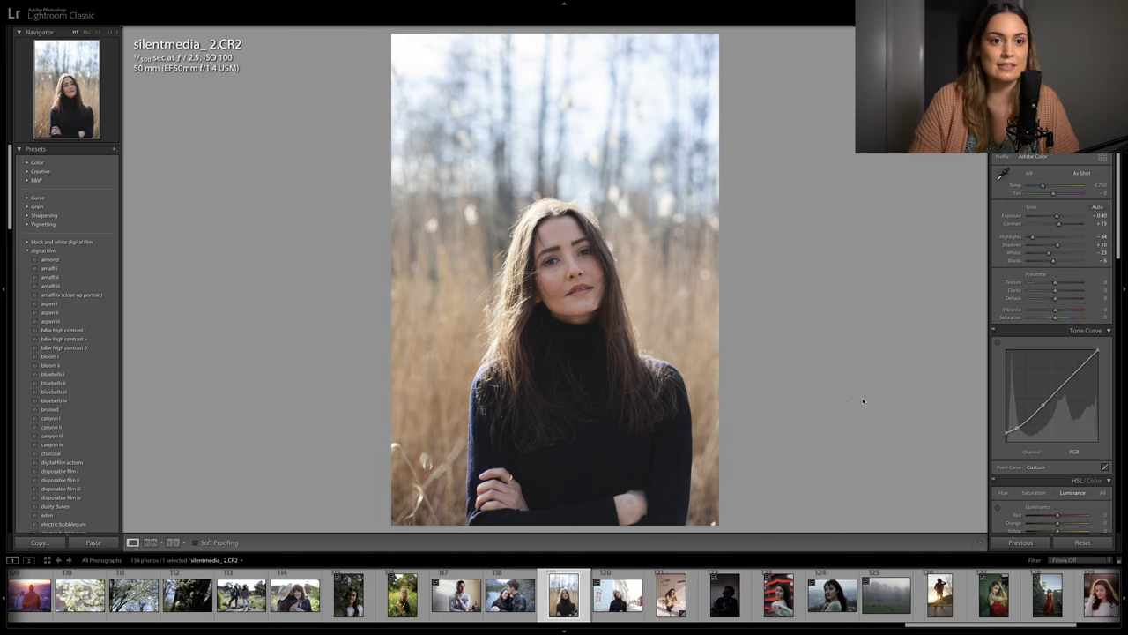
click(600, 300)
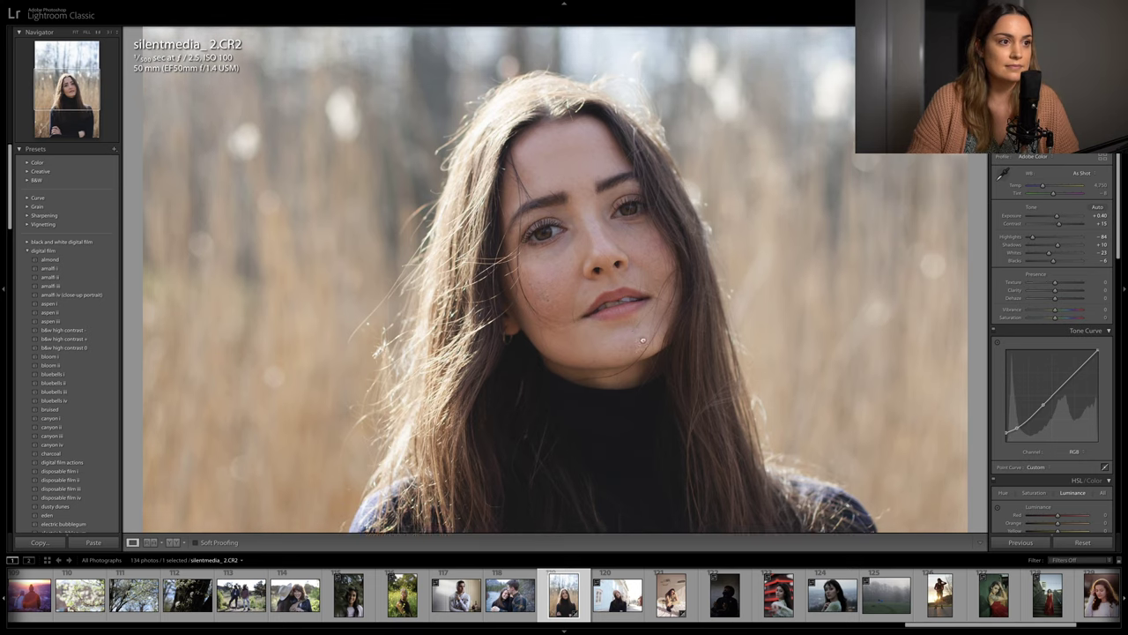
click(727, 343)
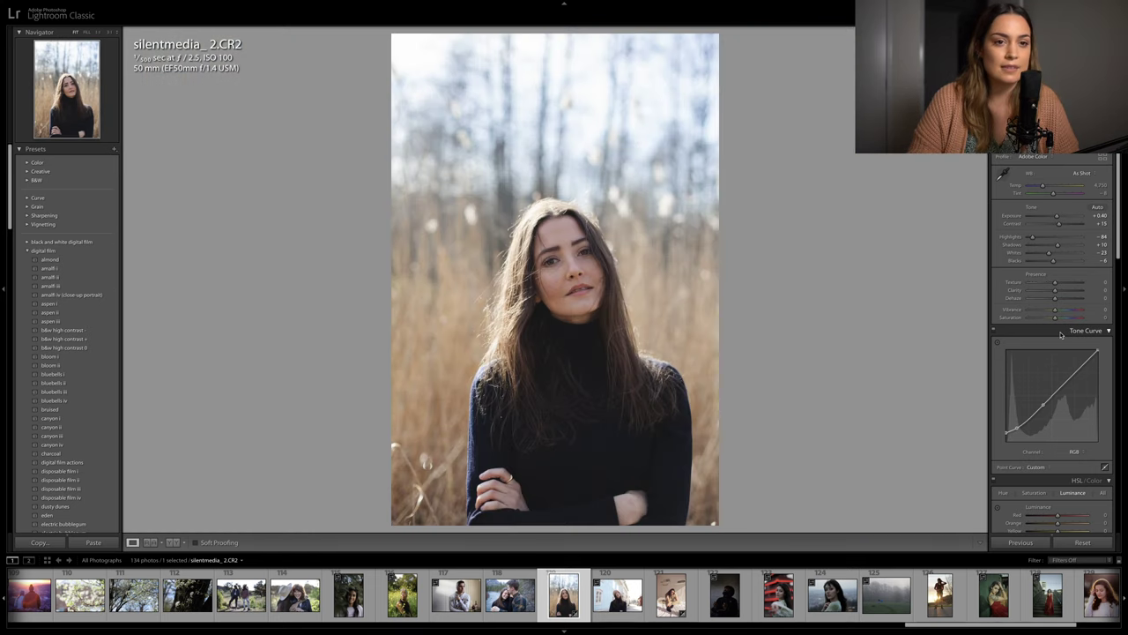
Increase the sharpening amount to 63 and the sharpening radius to 1.3
scroll(1061, 334, down, 5)
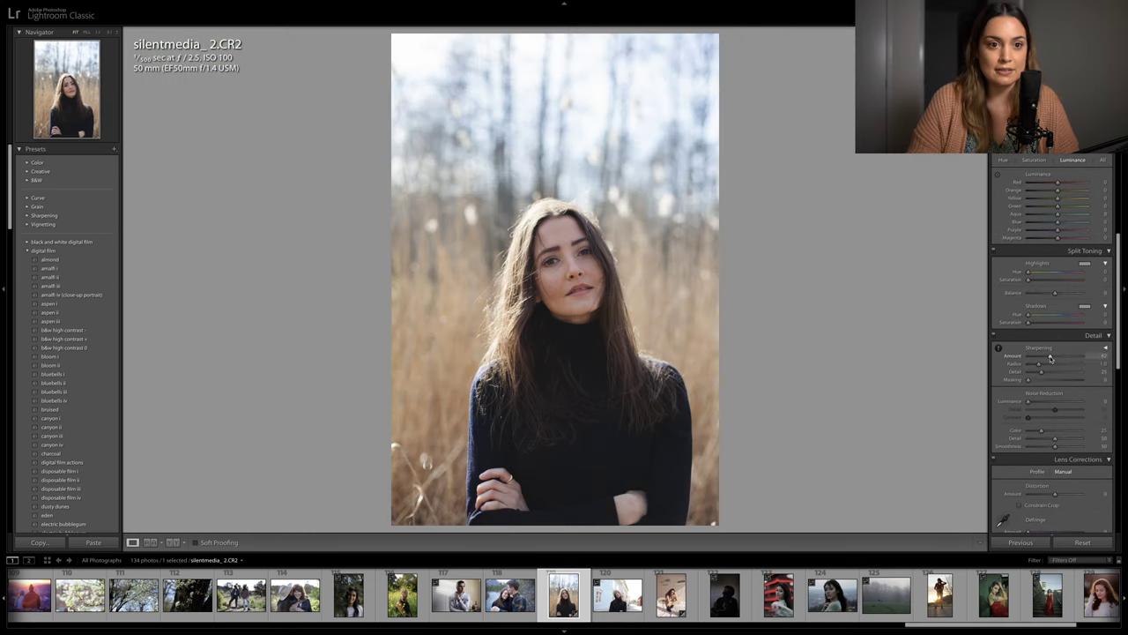
drag(1051, 357, 1045, 363)
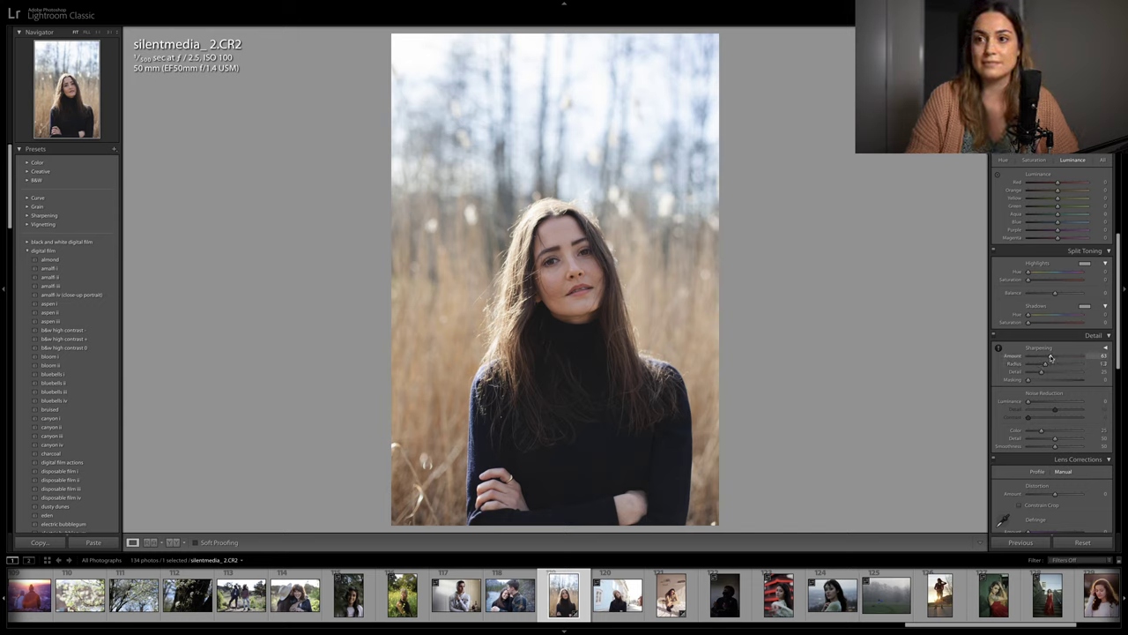
drag(1045, 363, 1046, 363)
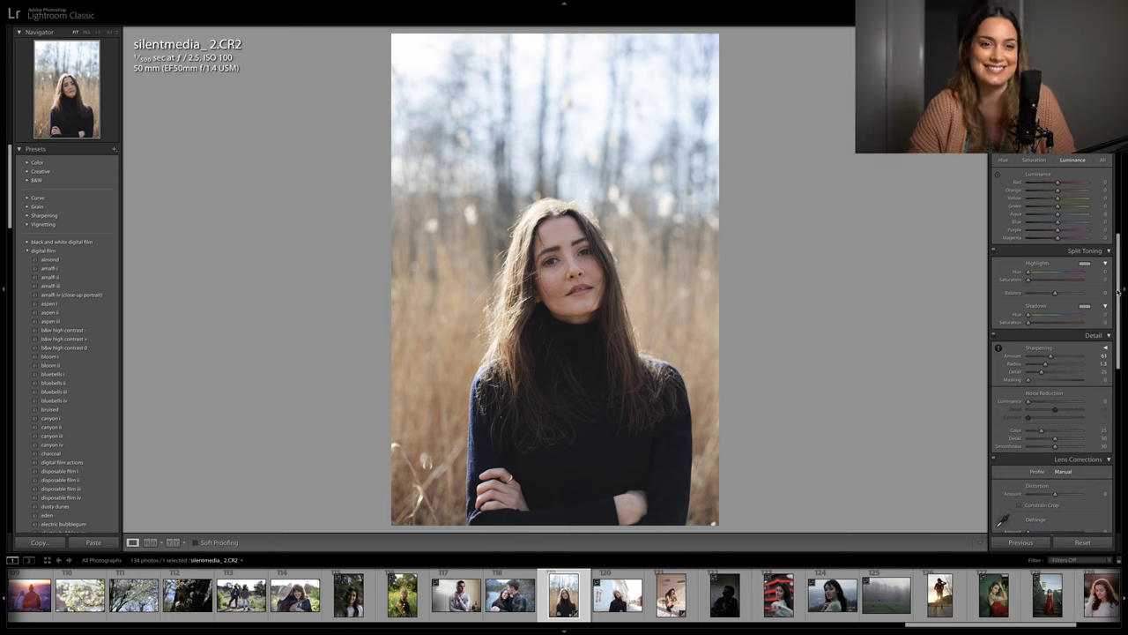
Lift the black point of the blue channel curve slightly and add a lowered point just above its midtones
scroll(1112, 264, up, 5)
scroll(1112, 209, up, 1)
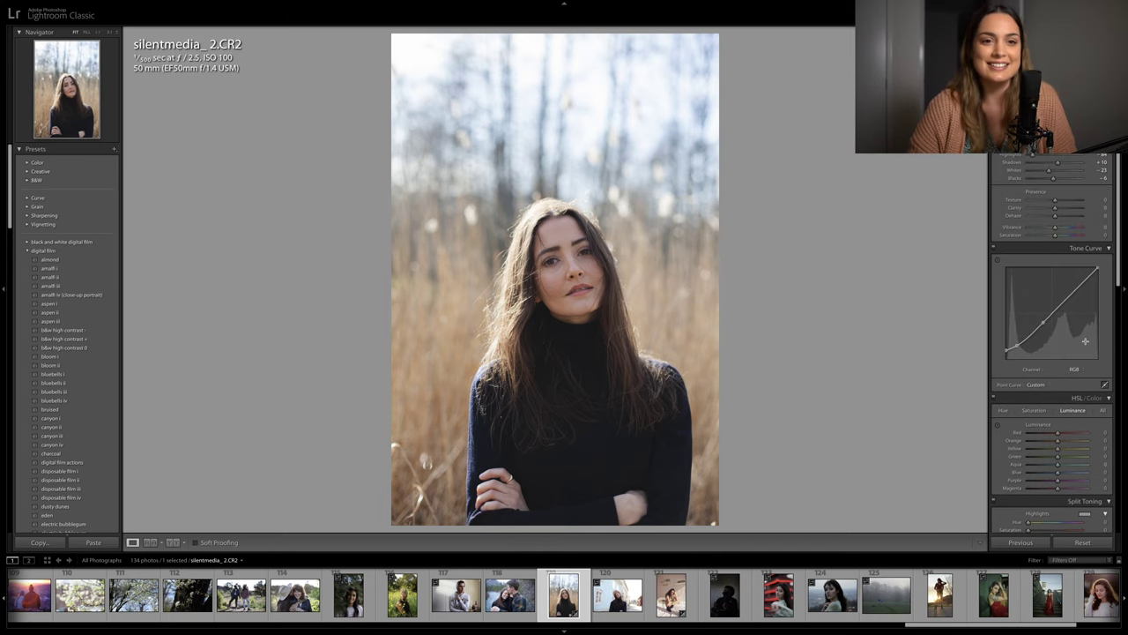
click(1074, 368)
click(1080, 387)
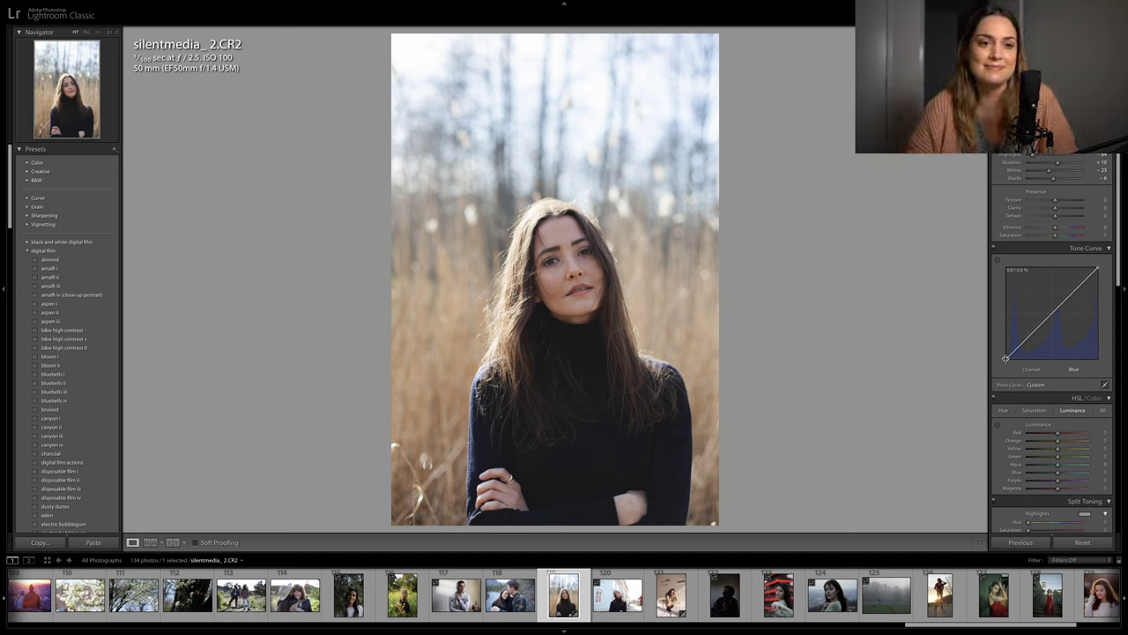
drag(1004, 358, 1005, 352)
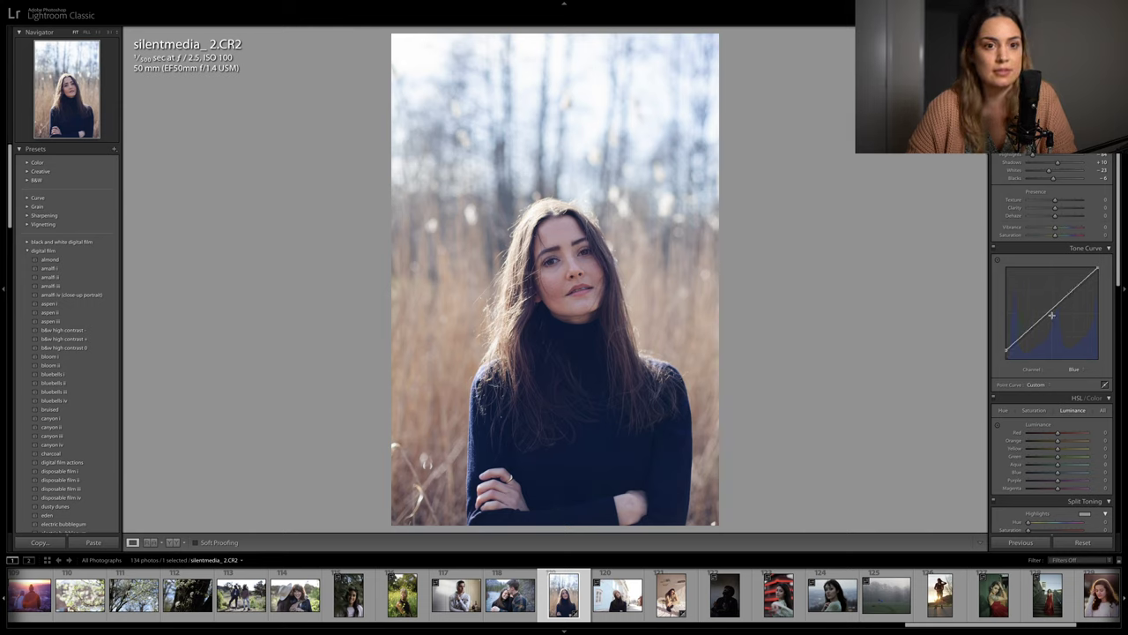
drag(1053, 307, 1060, 309)
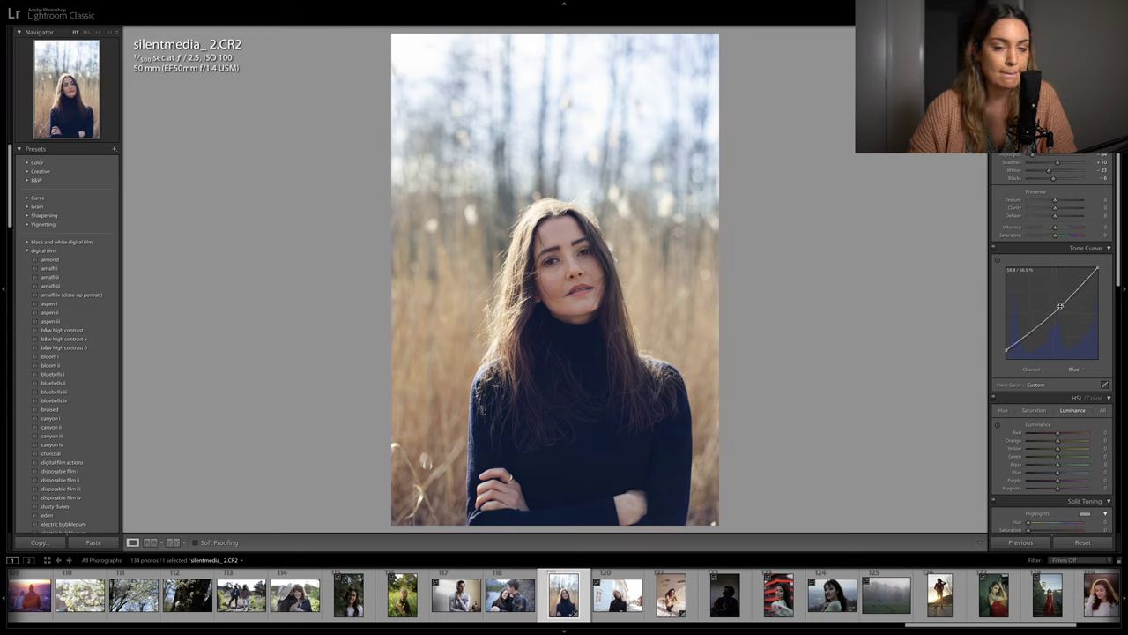
Add slightly lowered highlight and midtone points to the green channel curve, and set the contrast to +22
click(1079, 372)
click(1073, 361)
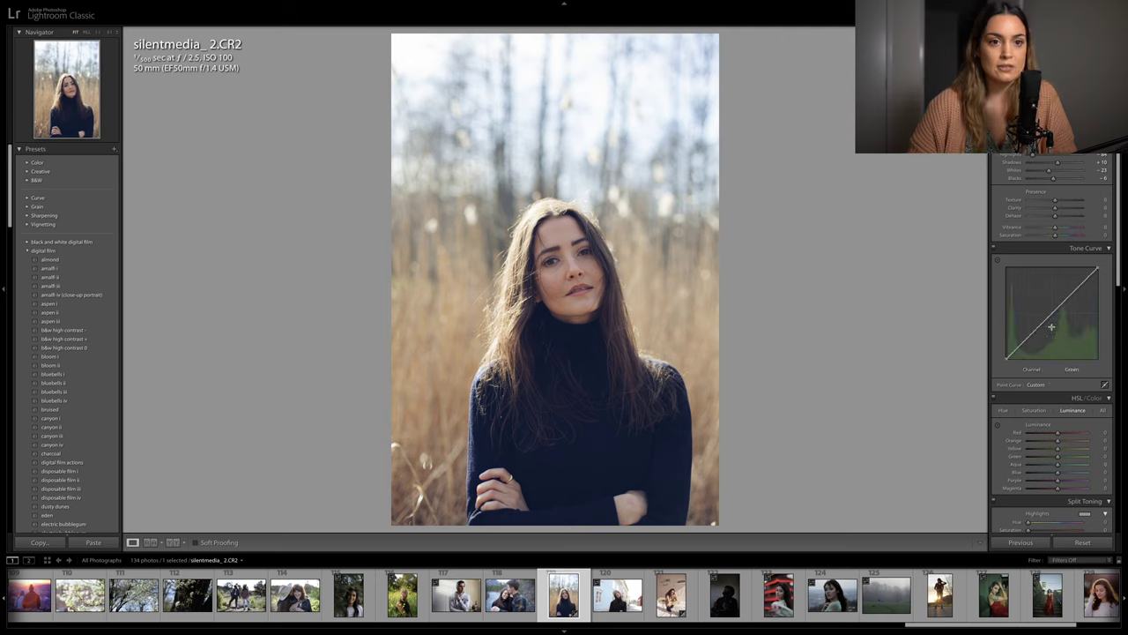
click(1048, 317)
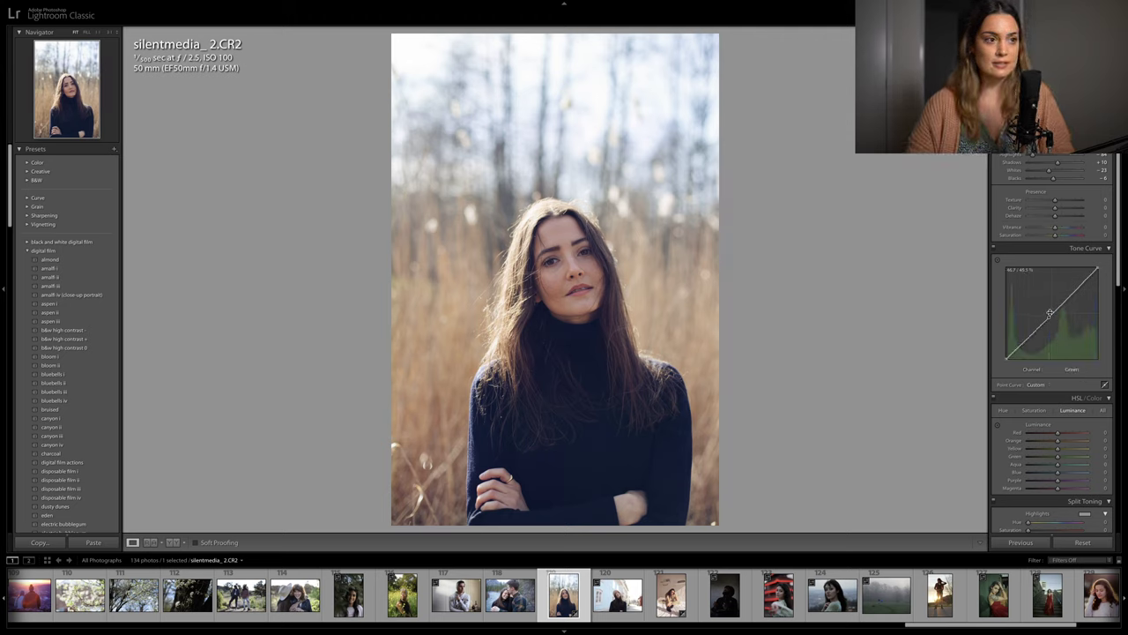
drag(1073, 292, 1076, 296)
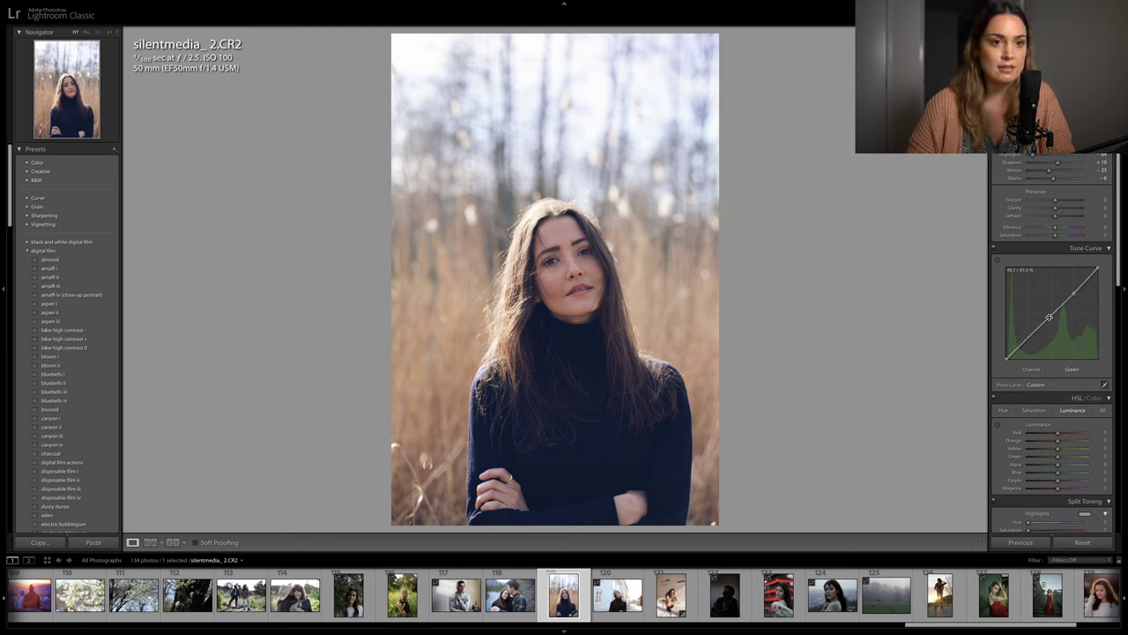
drag(1049, 316, 1050, 321)
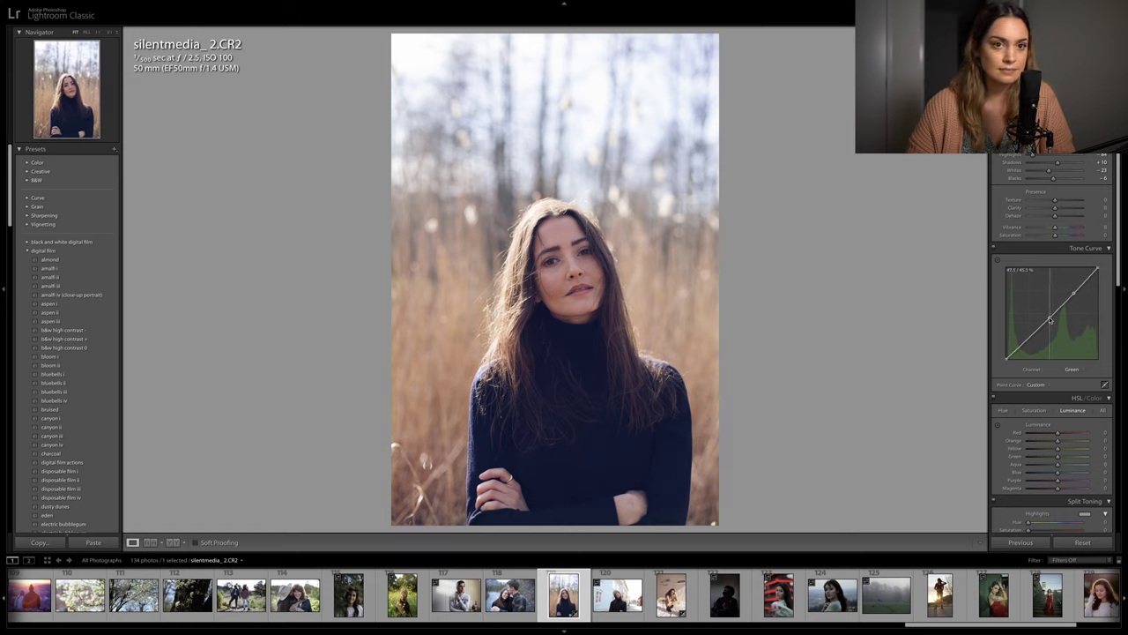
drag(1049, 320, 1049, 319)
scroll(1066, 248, up, 3)
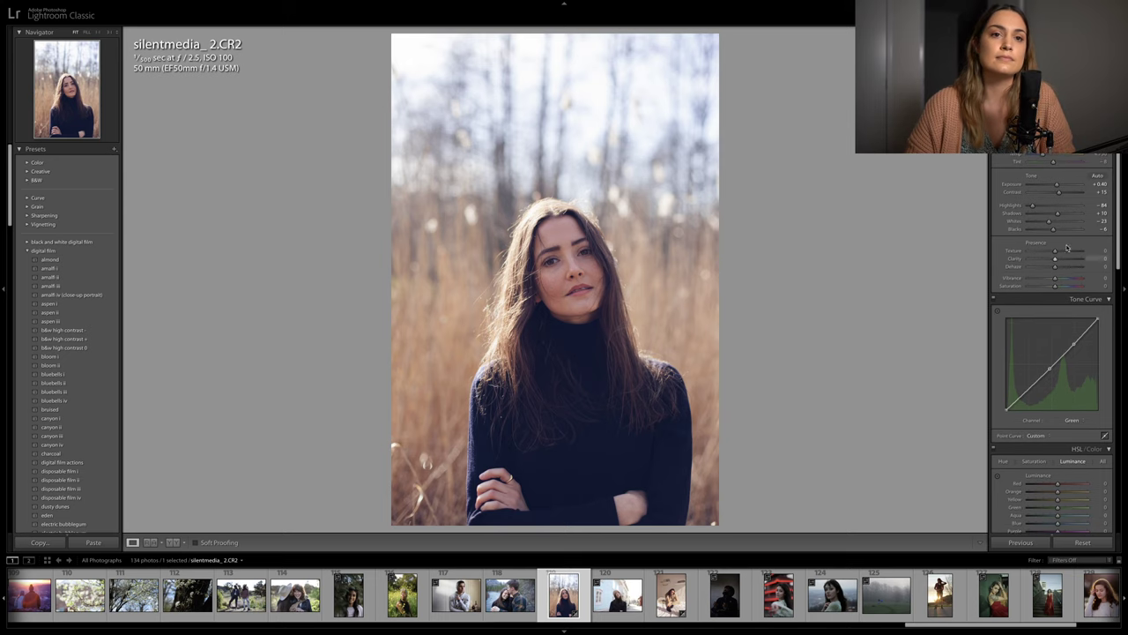
drag(1059, 193, 1062, 194)
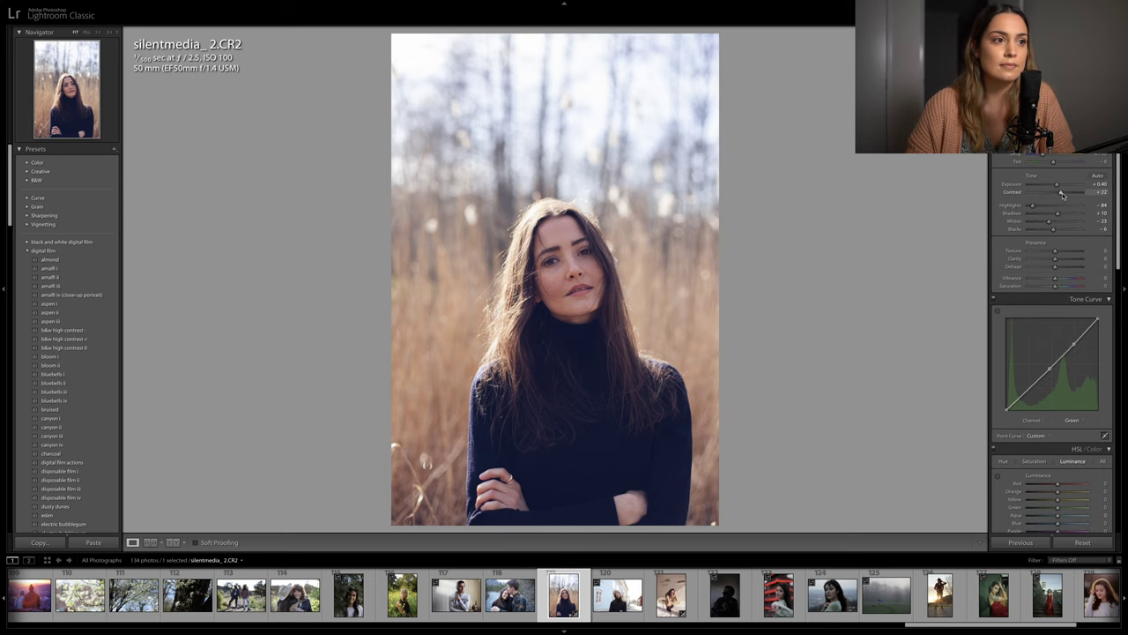
Set the calibration red primary hue to +11 and green primary hue to -10, and compare the result with the unedited photo
scroll(1062, 194, down, 15)
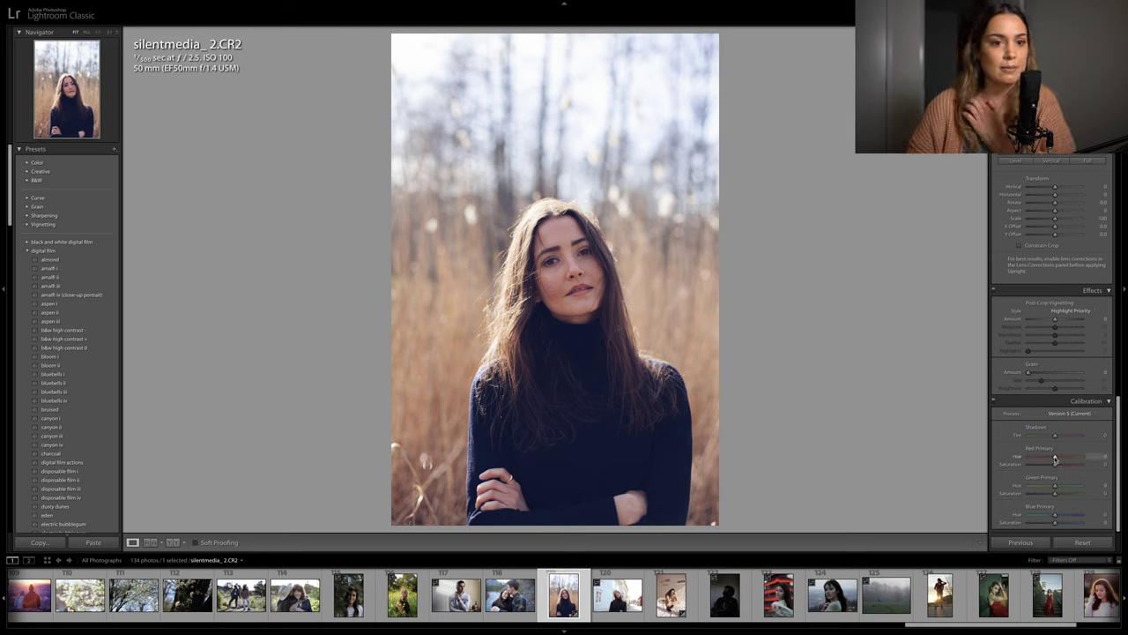
drag(1055, 458, 1054, 487)
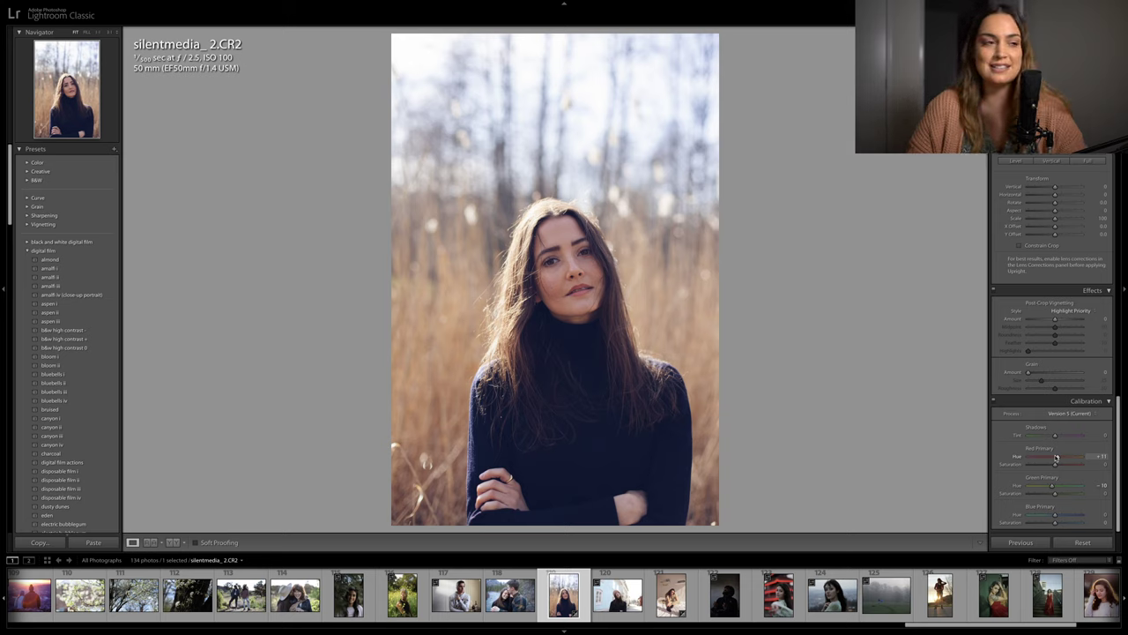
drag(1056, 457, 1055, 455)
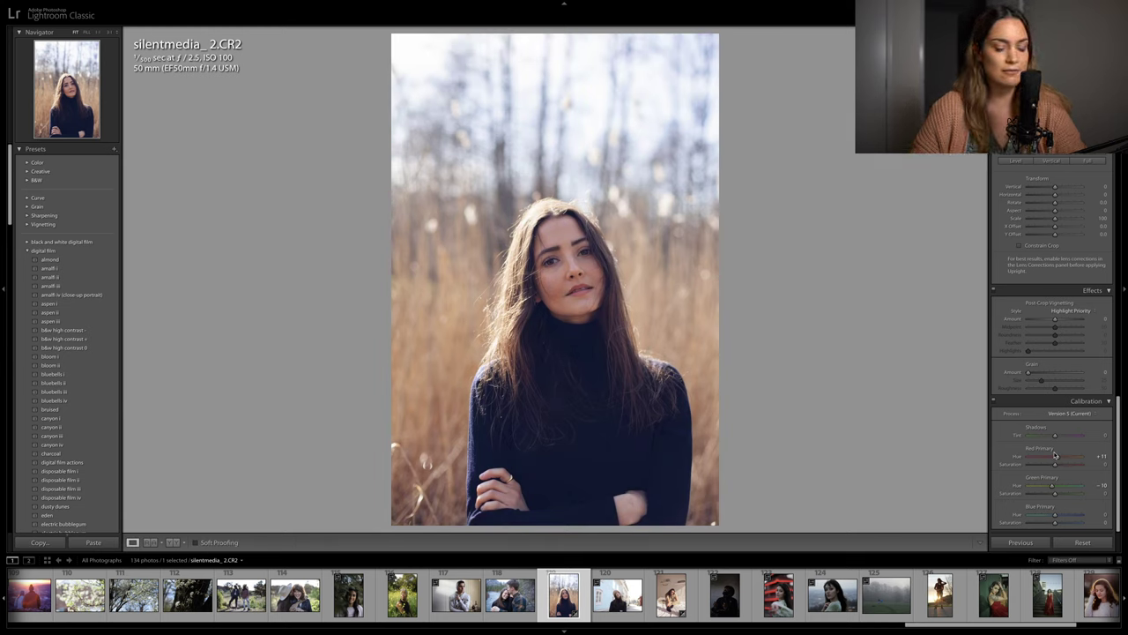
key(backslash)
key(backslash)
key(backslash)
key(backslash)
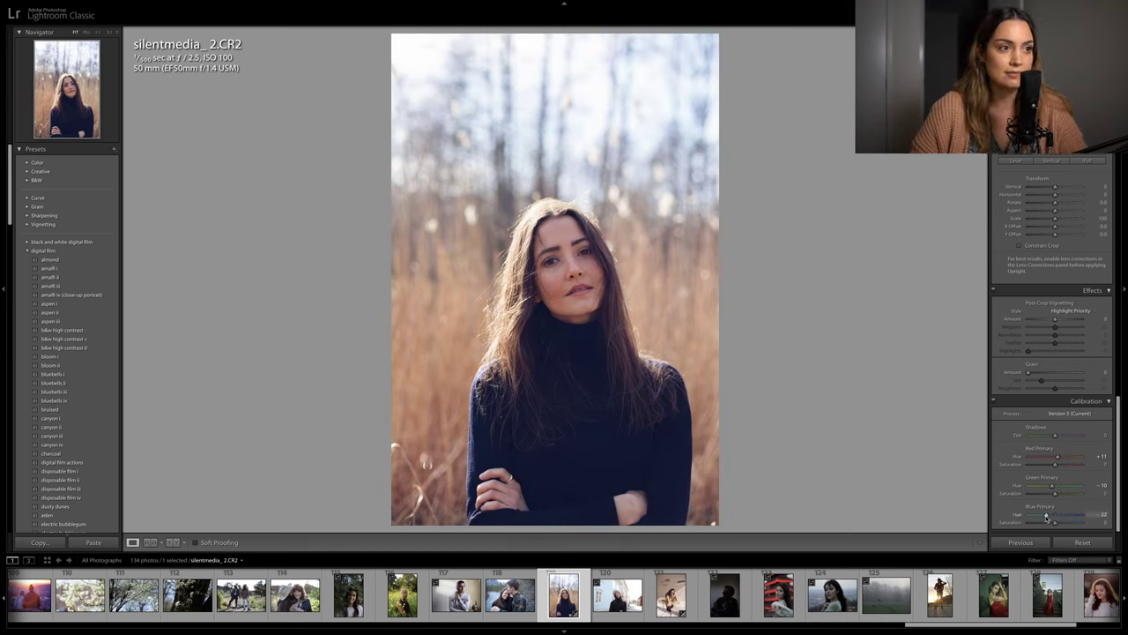
Set the calibration blue primary hue to +6 and its saturation to +19, checking against the unedited photo
drag(1046, 516, 1056, 518)
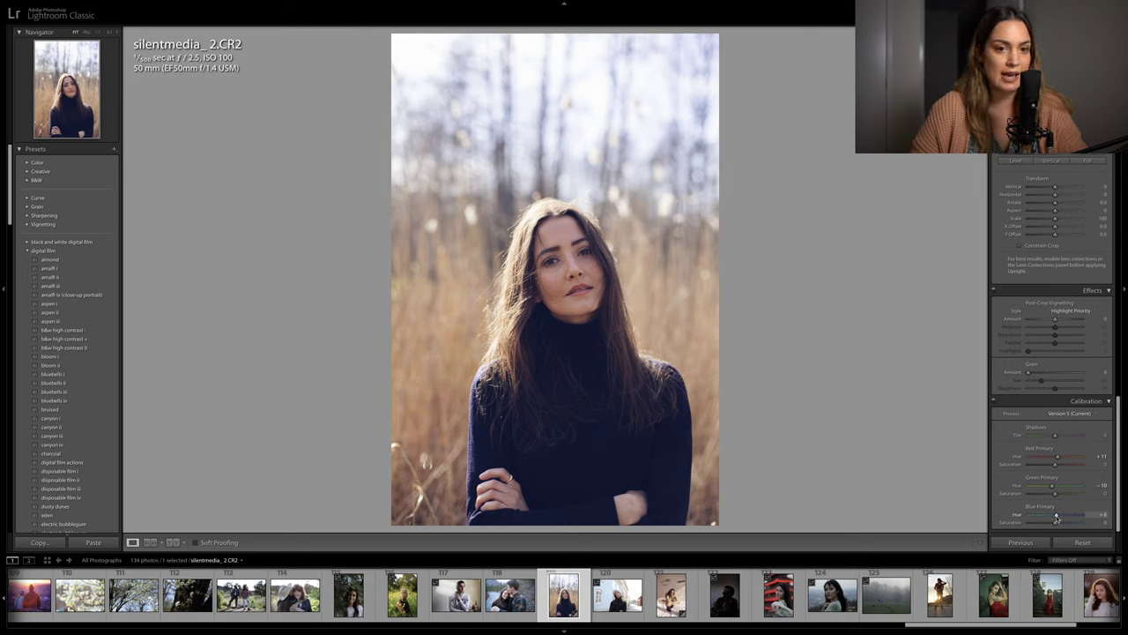
key(backslash)
key(backslash)
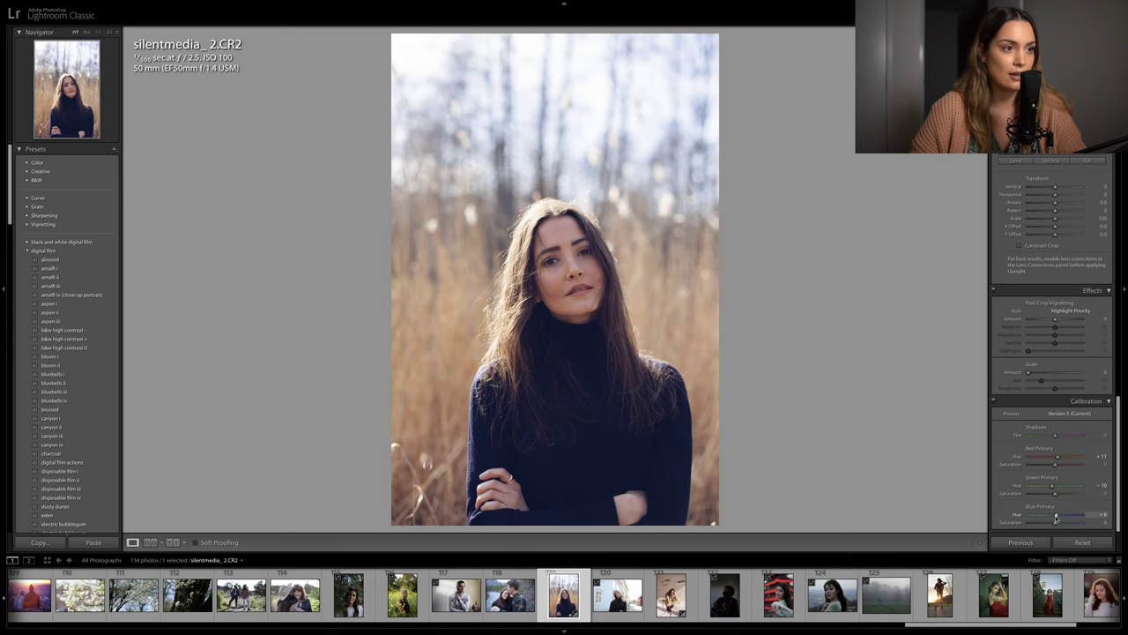
drag(1055, 523, 1060, 525)
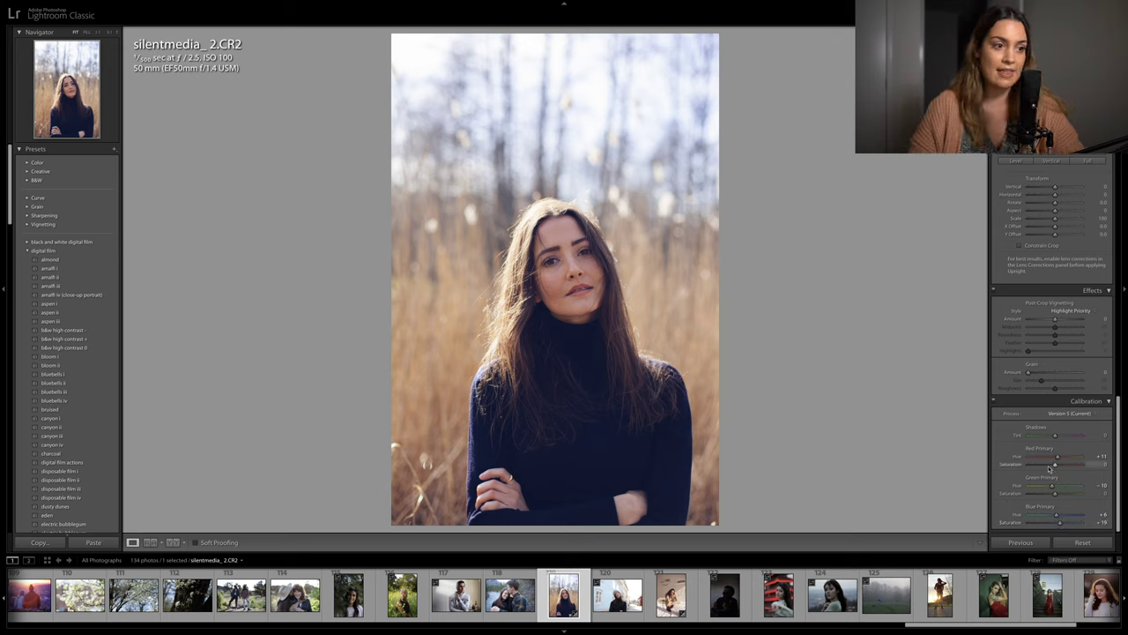
Compare the graded reed-field portrait several times with its unedited version
scroll(1057, 476, up, 15)
scroll(1058, 464, down, 1)
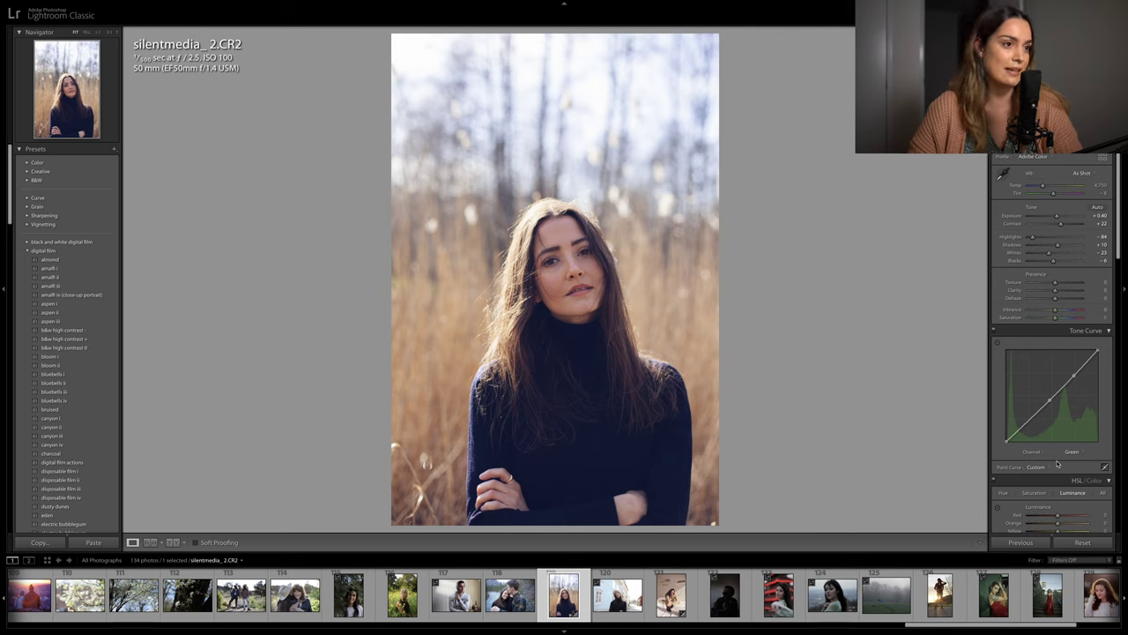
key(backslash)
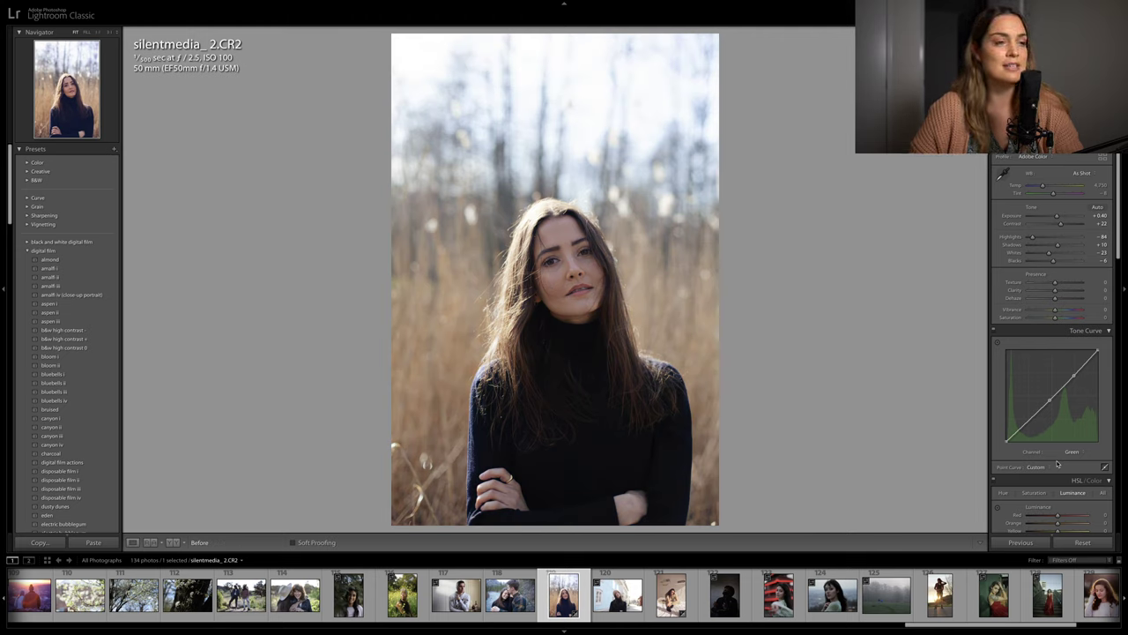
key(backslash)
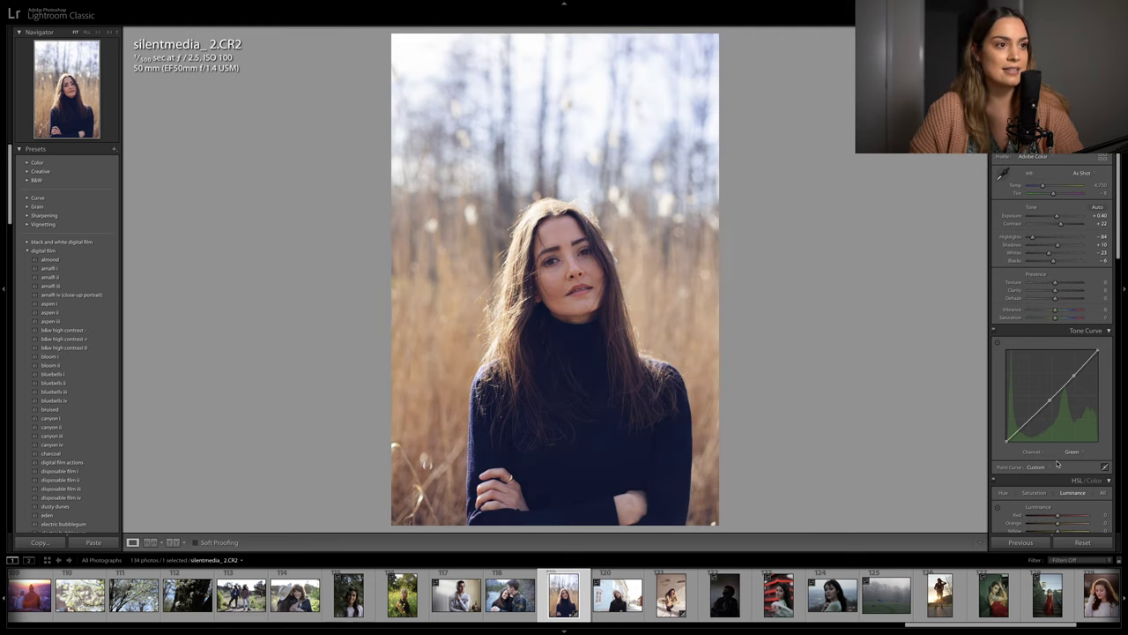
key(backslash)
key(backslash)
key(backslash)
key(backslash)
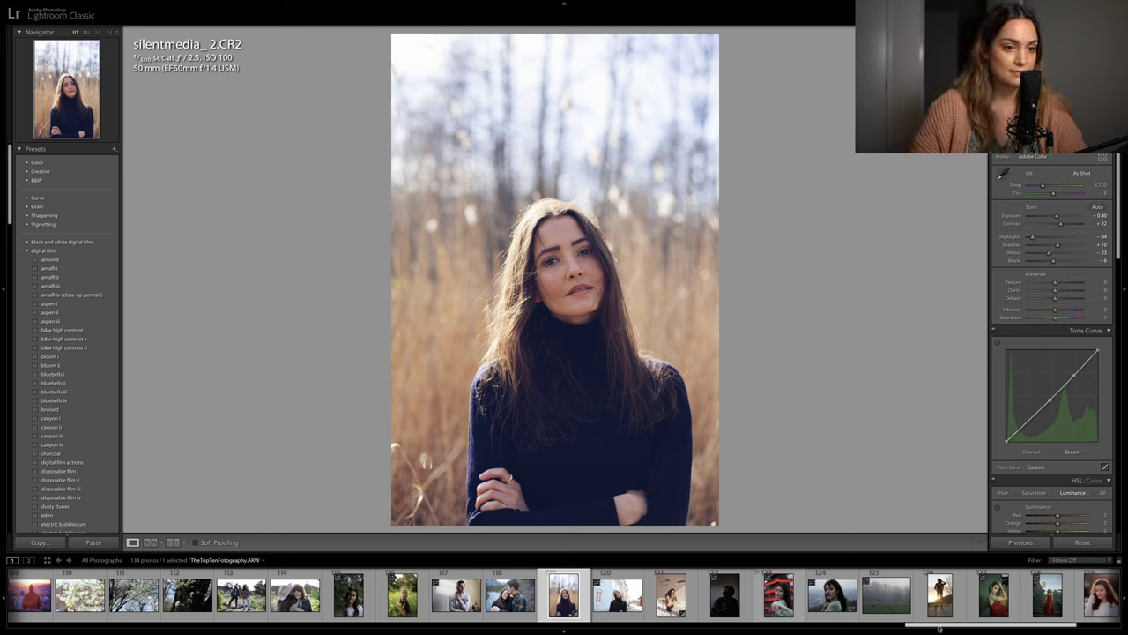
Open the foggy blue portrait of a man in a white T-shirt with a jacket over his shoulder for editing
click(763, 626)
drag(763, 625, 257, 617)
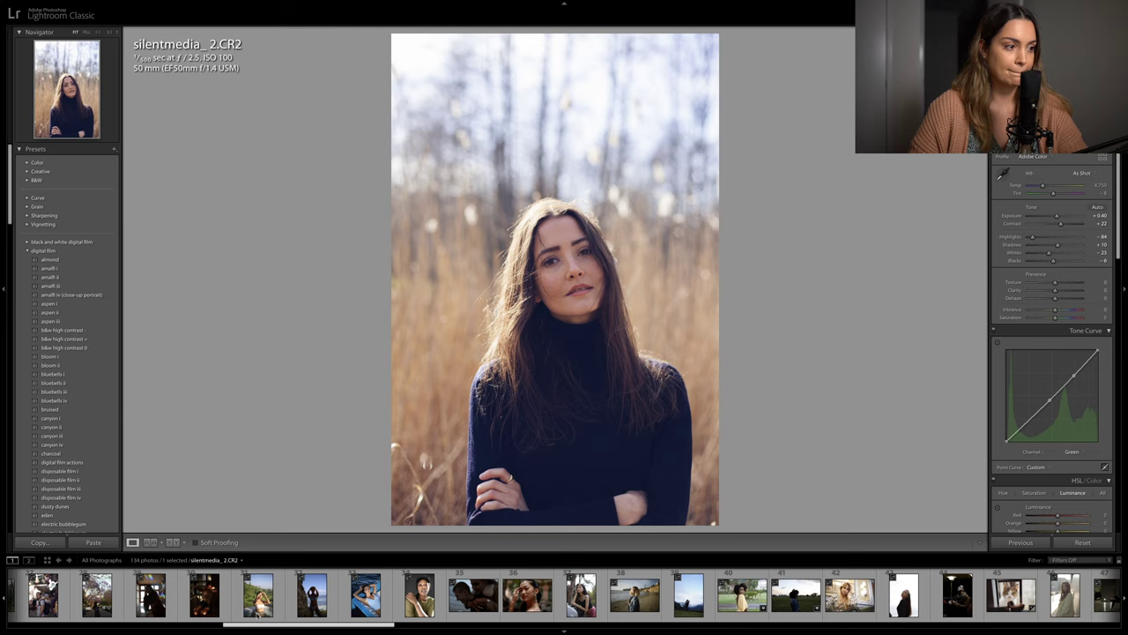
scroll(257, 617, up, 5)
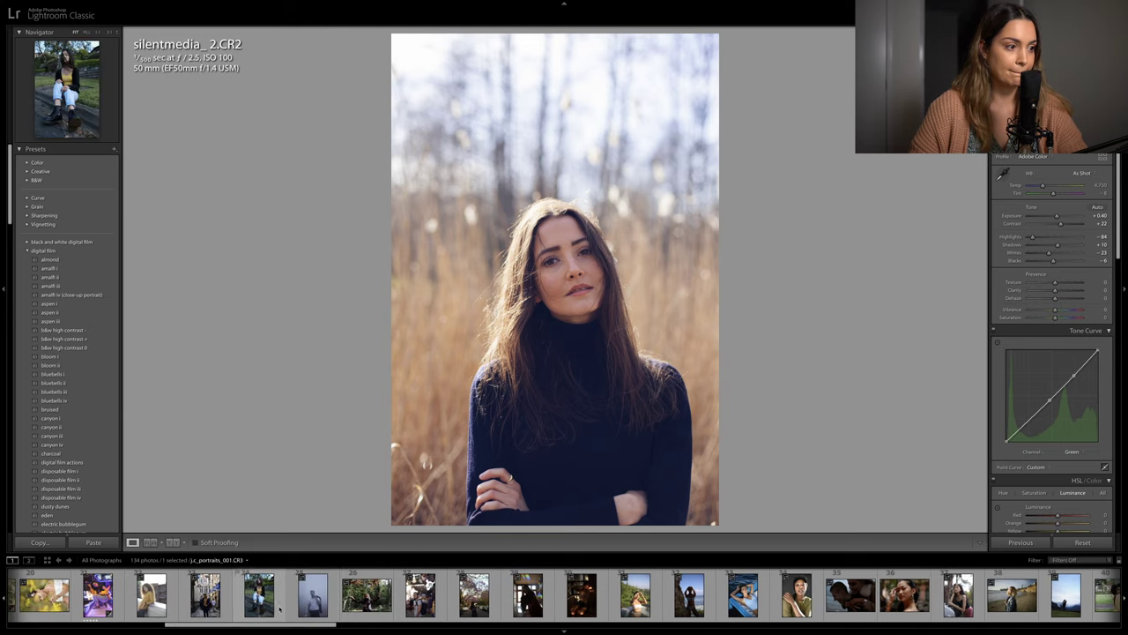
click(312, 595)
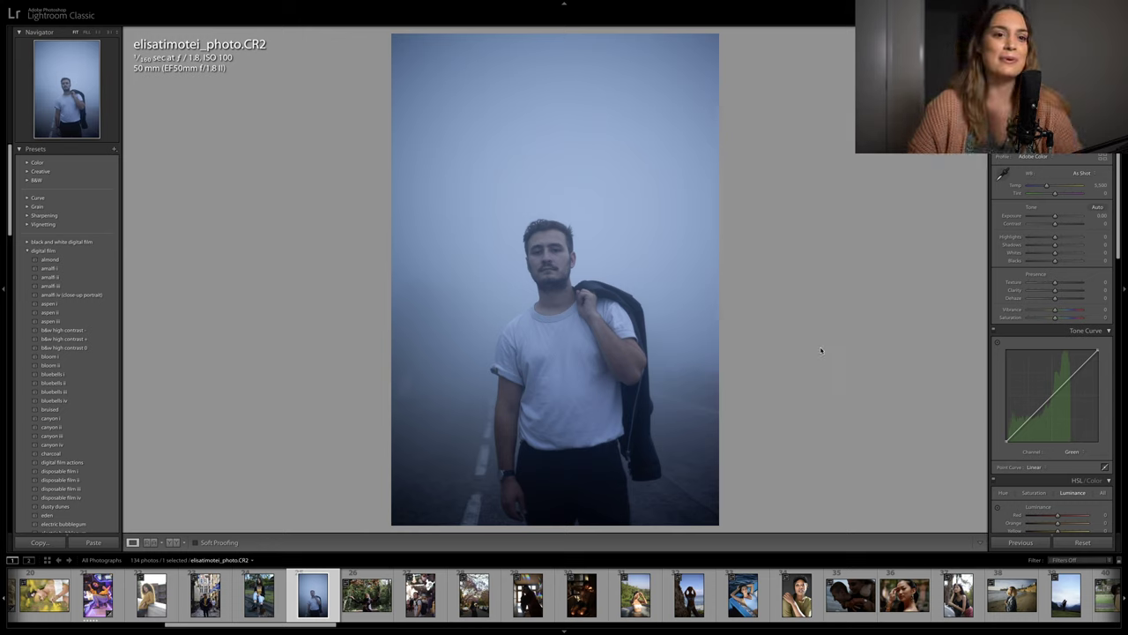
Return the tone curve to the RGB channel and enable the lens profile corrections for the foggy portrait
click(1072, 451)
click(1070, 436)
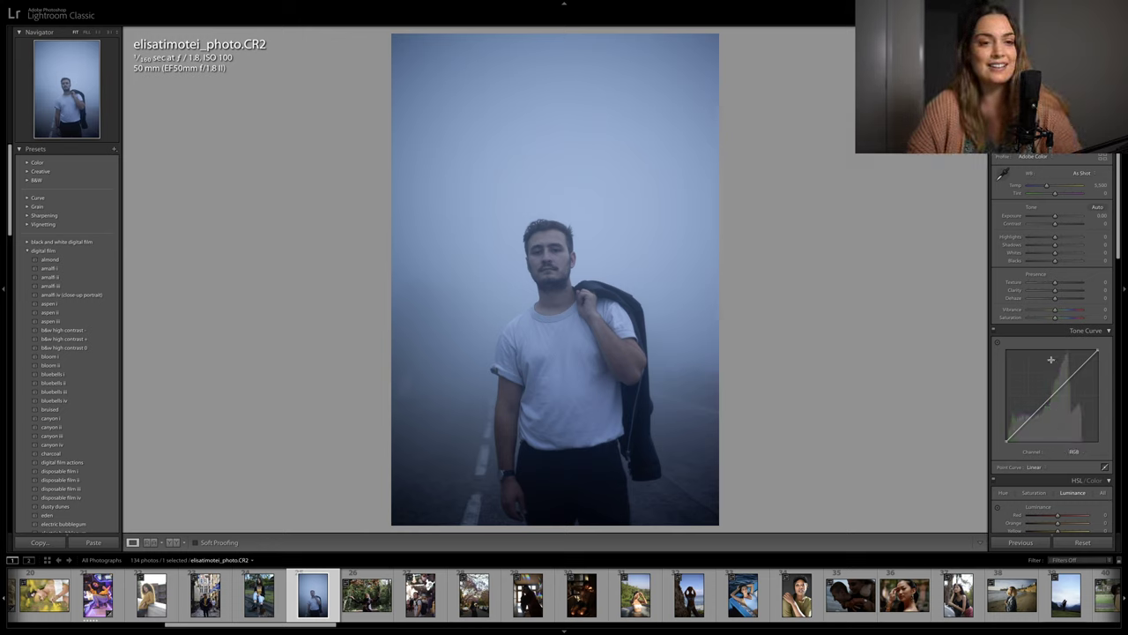
scroll(1050, 359, down, 15)
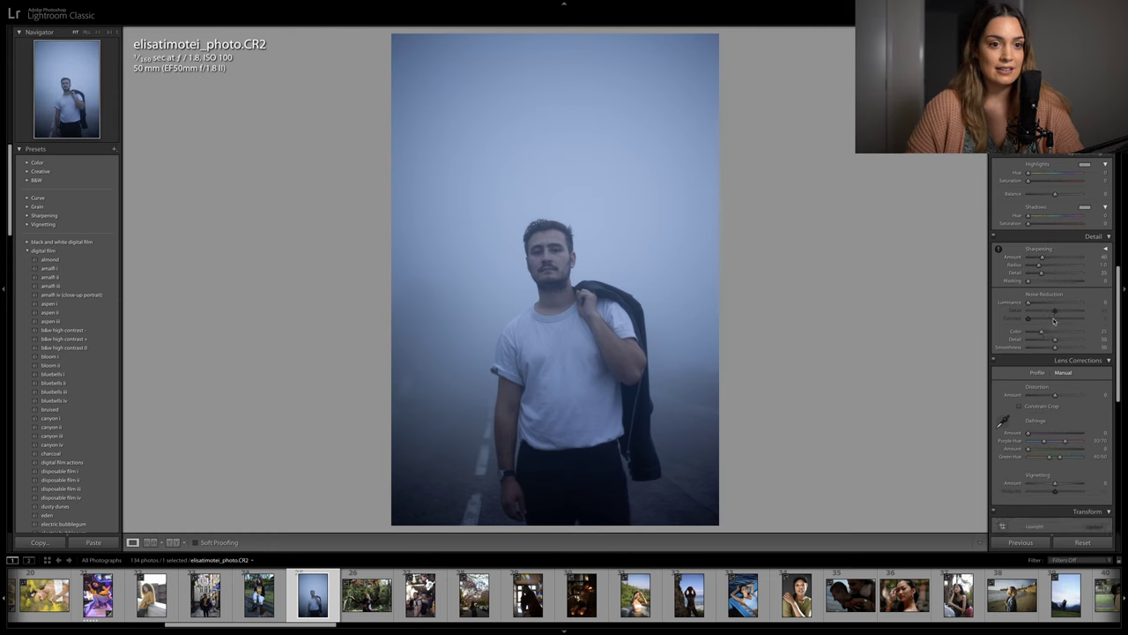
scroll(1054, 320, down, 10)
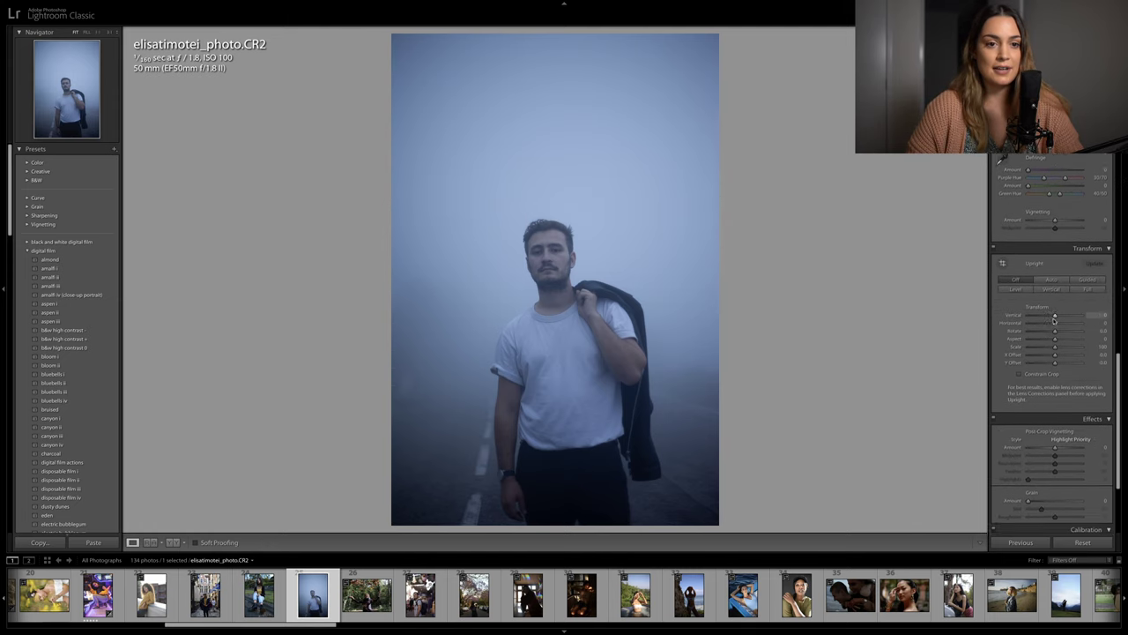
scroll(1054, 321, down, 5)
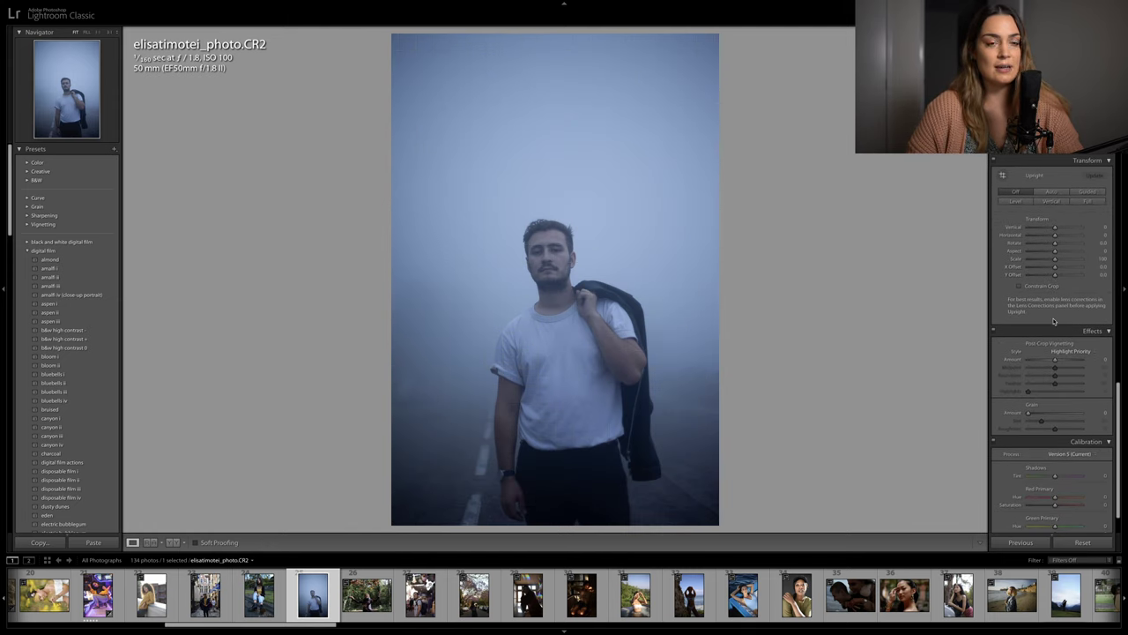
scroll(1054, 321, down, 2)
scroll(1054, 321, up, 5)
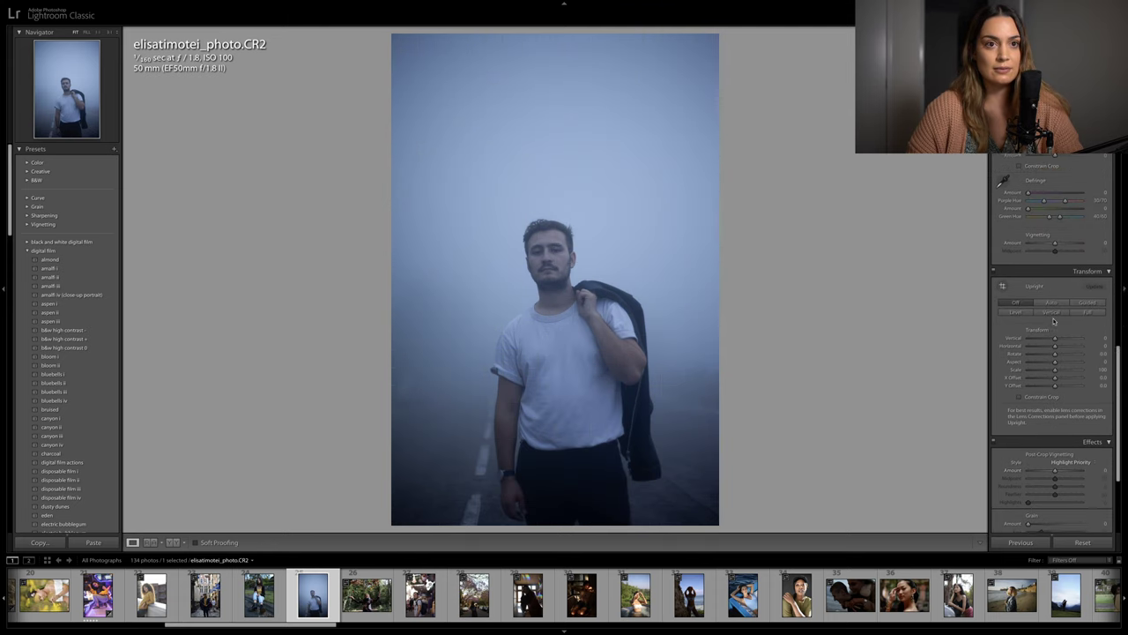
scroll(1051, 300, up, 5)
click(1038, 254)
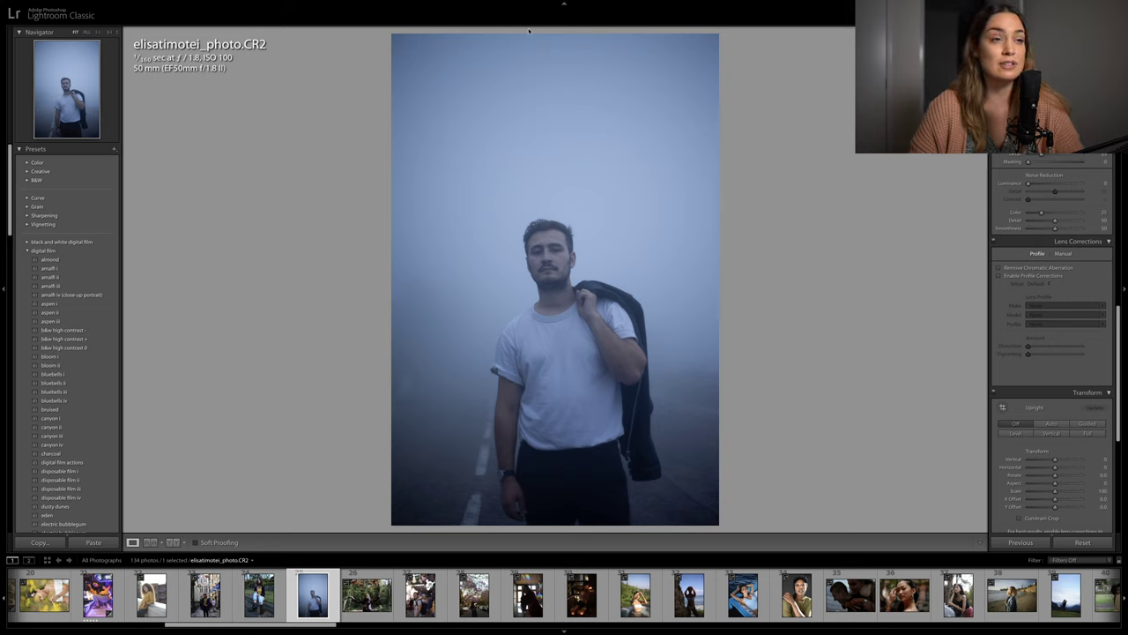
click(1036, 276)
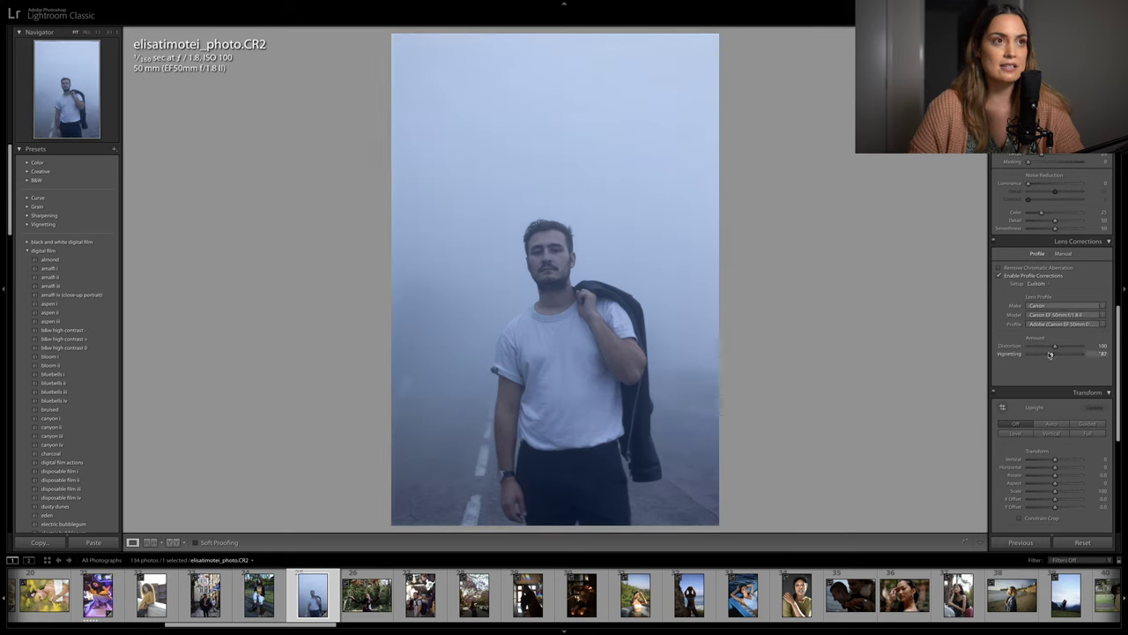
Reduce the lens profile's vignetting correction to about 73
drag(1050, 354, 1047, 354)
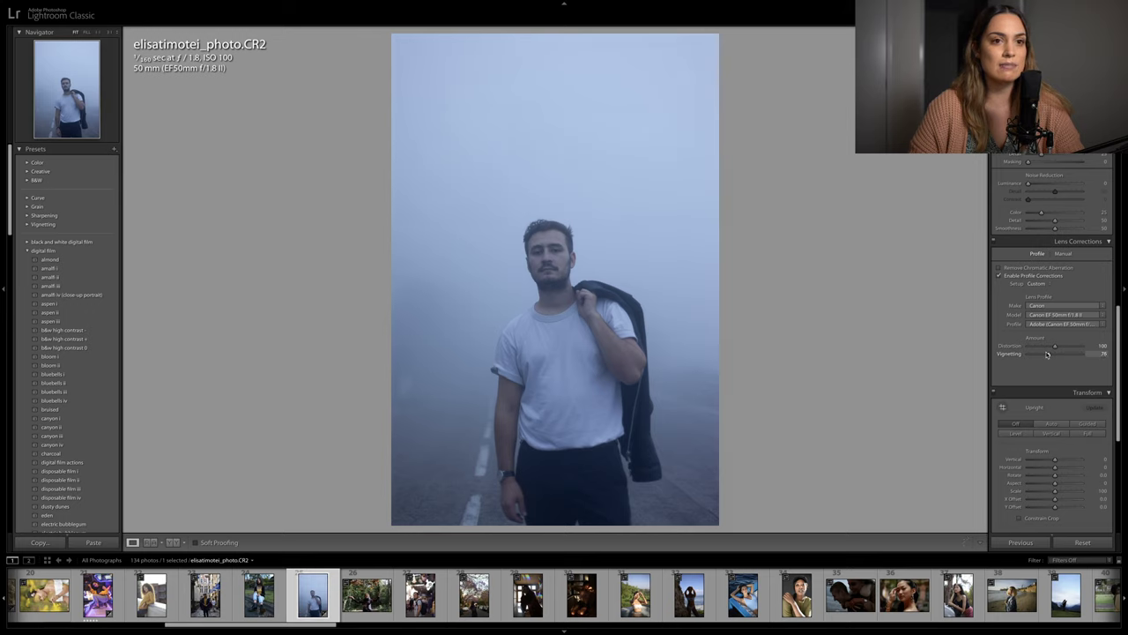
drag(1047, 355, 1045, 355)
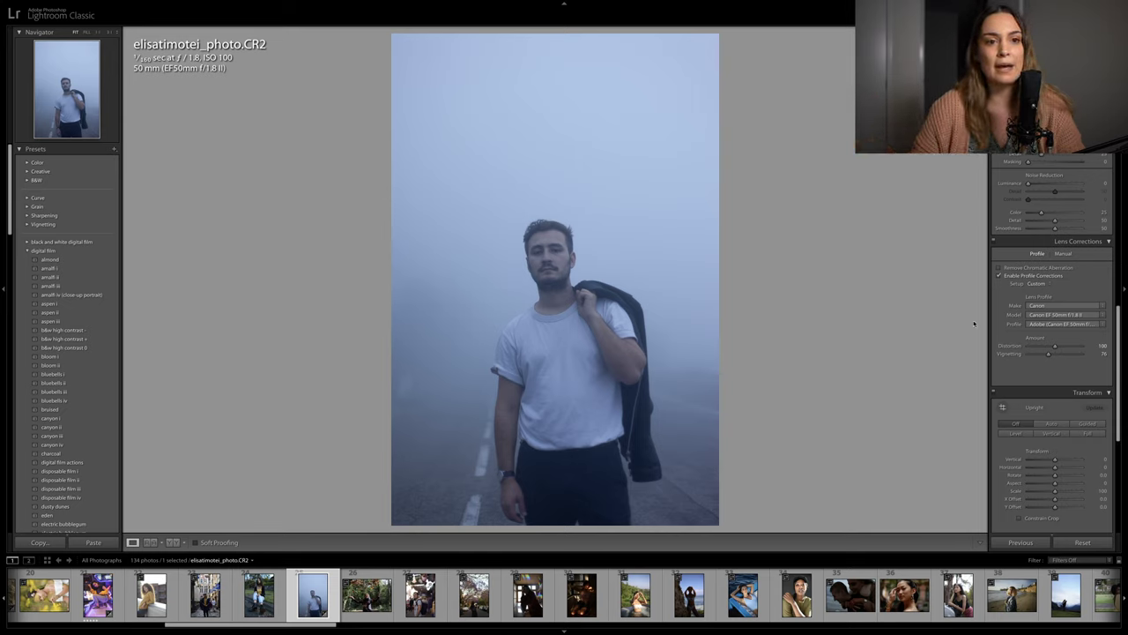
drag(1048, 353, 1048, 356)
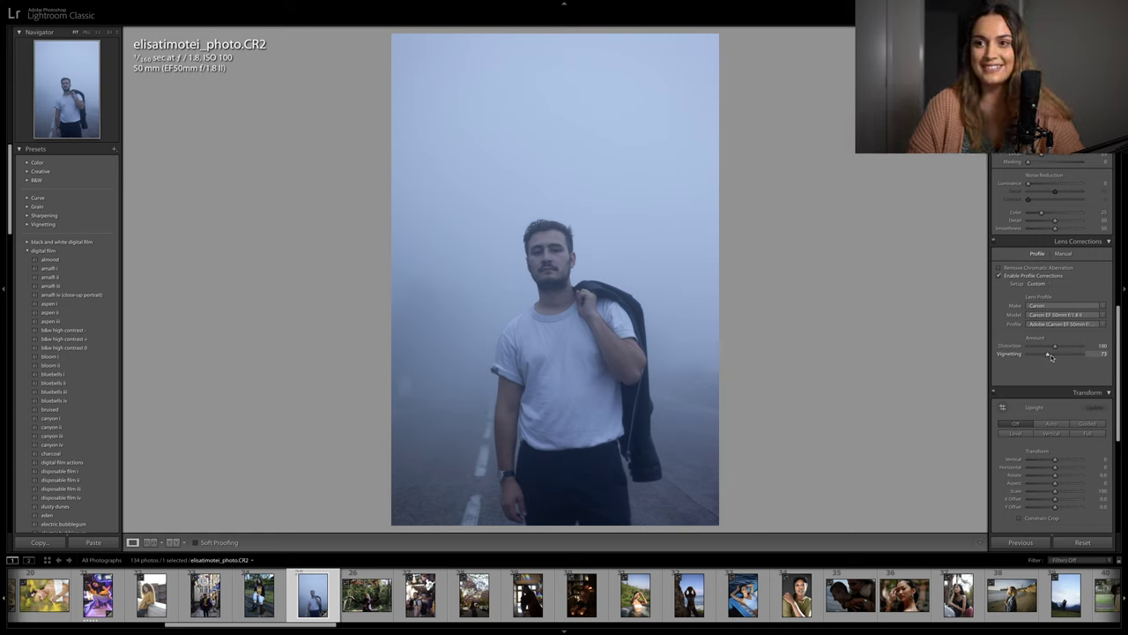
Try a warmer white balance, return the temperature to 5,500 and tint to 0, and set highlights to -51 and exposure to +0.10
scroll(1051, 356, up, 10)
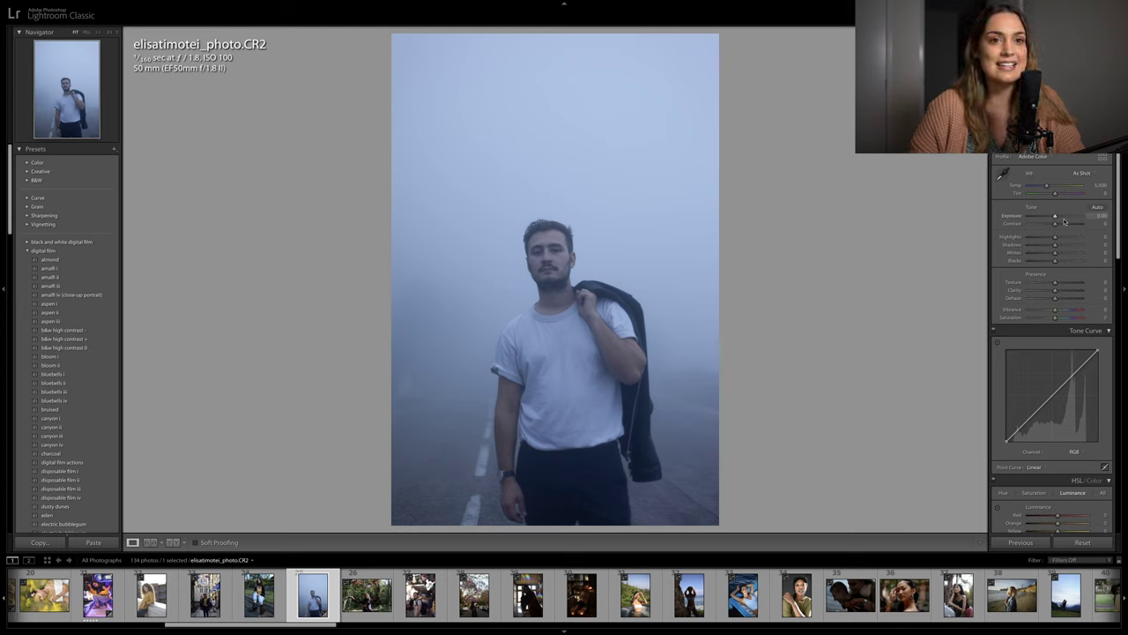
drag(1046, 186, 1058, 195)
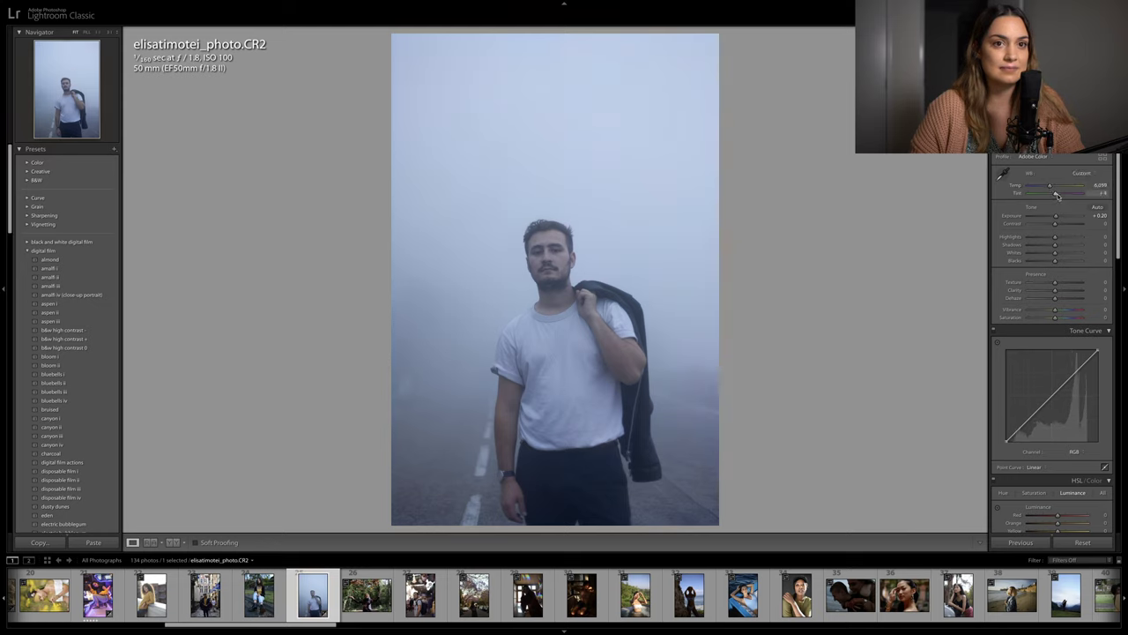
click(1043, 238)
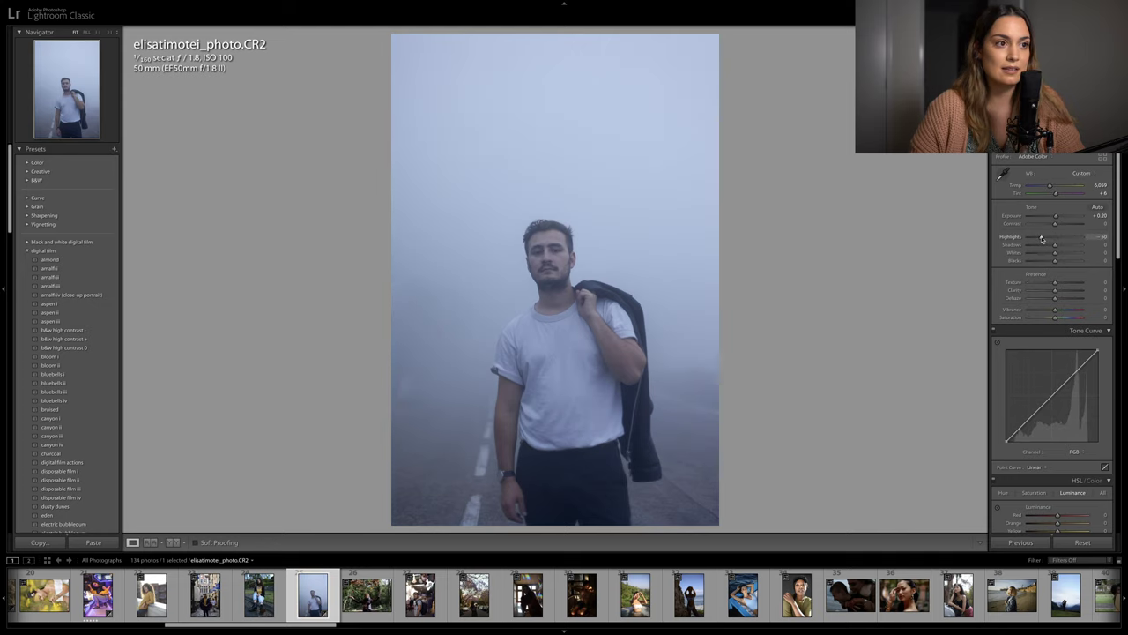
drag(1053, 188, 1047, 188)
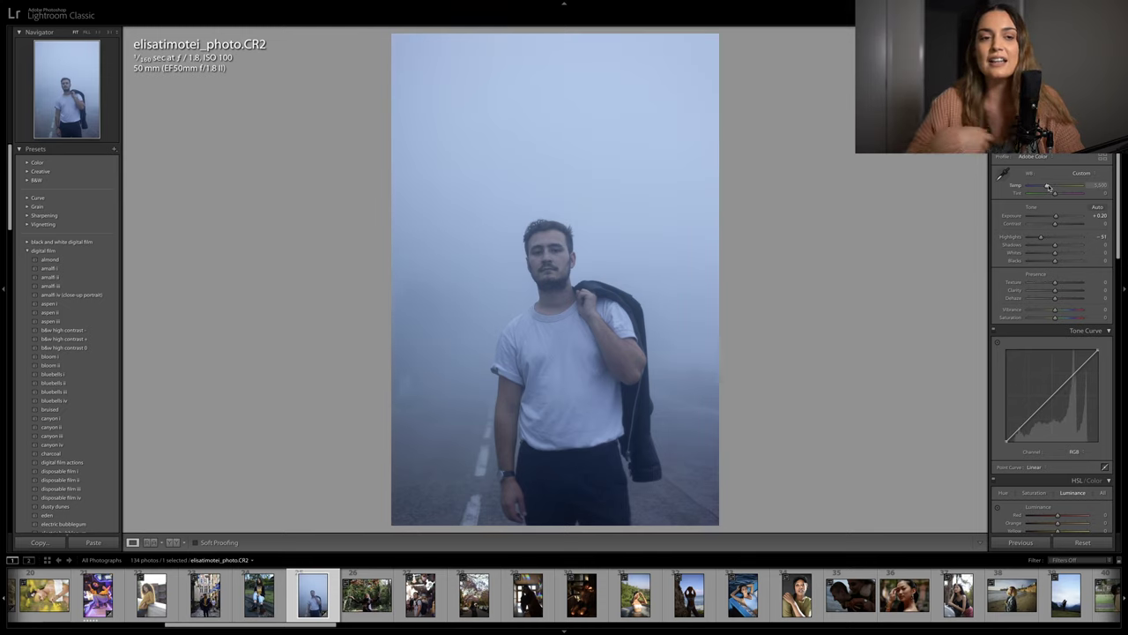
drag(1057, 217, 1055, 217)
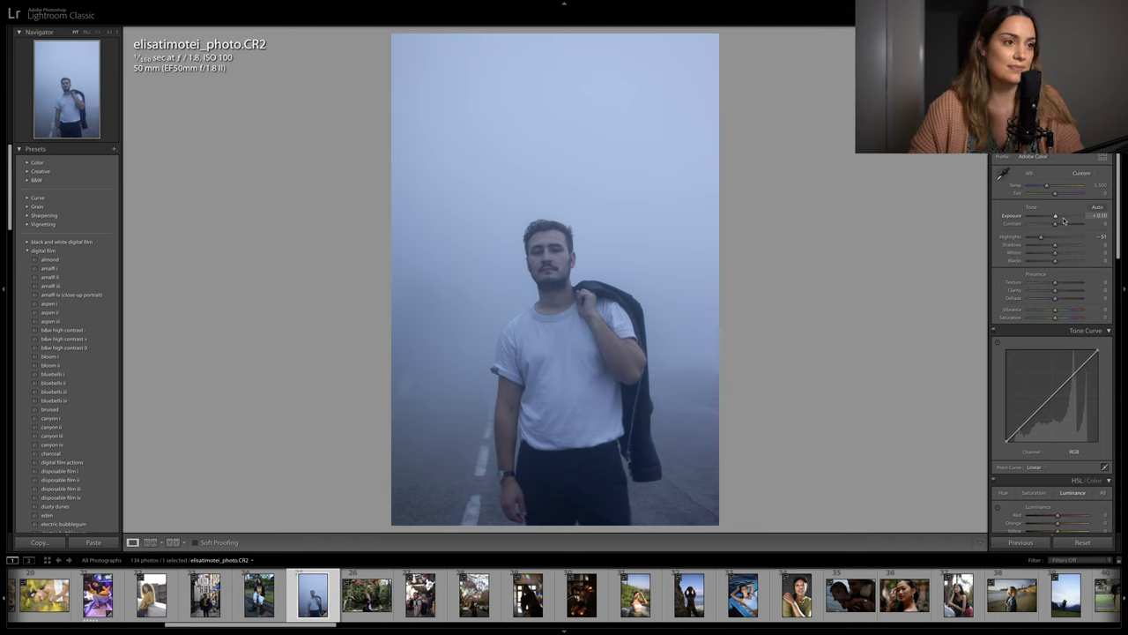
key(XF86MonBrightnessUp)
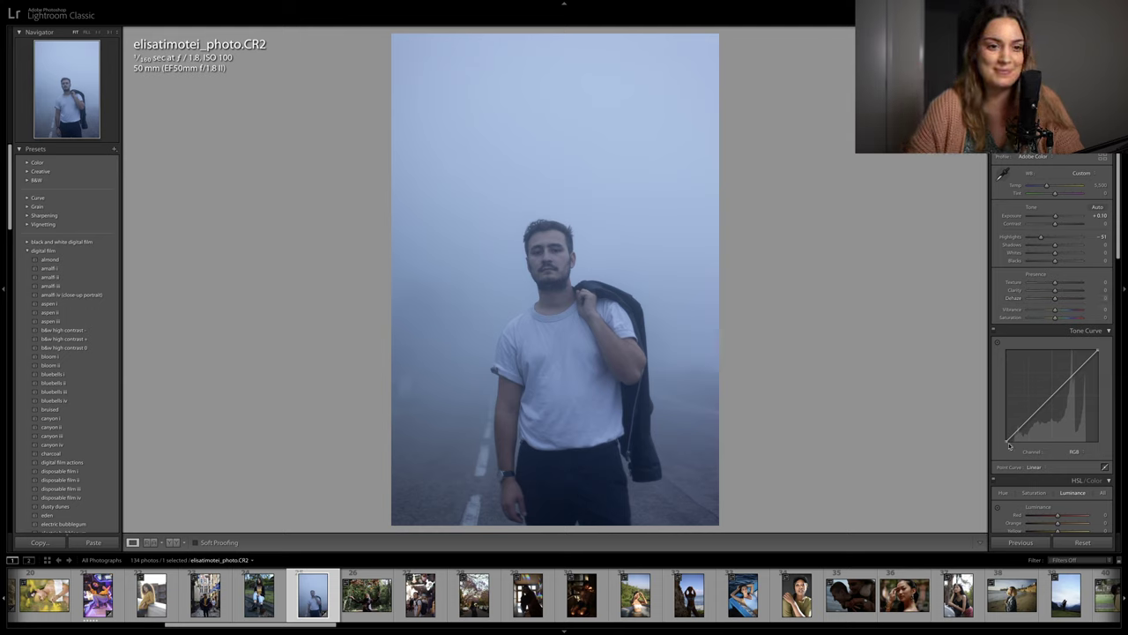
Lift the black point of the RGB tone curve with control points in the shadows, and set the whites to -31
drag(1006, 442, 1032, 415)
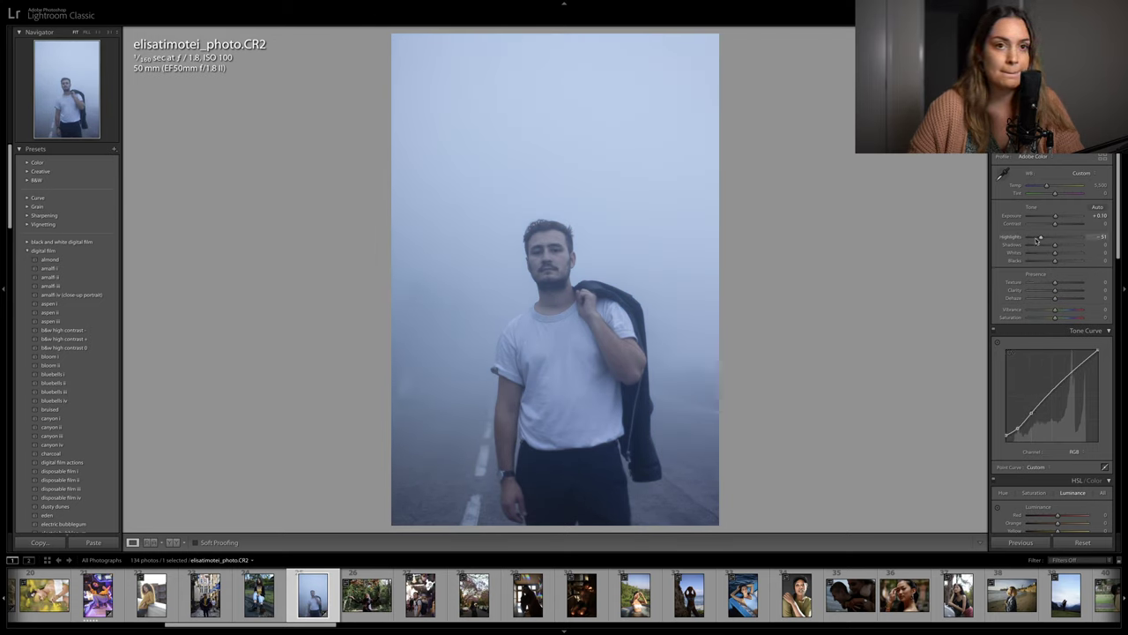
drag(1053, 254, 1048, 255)
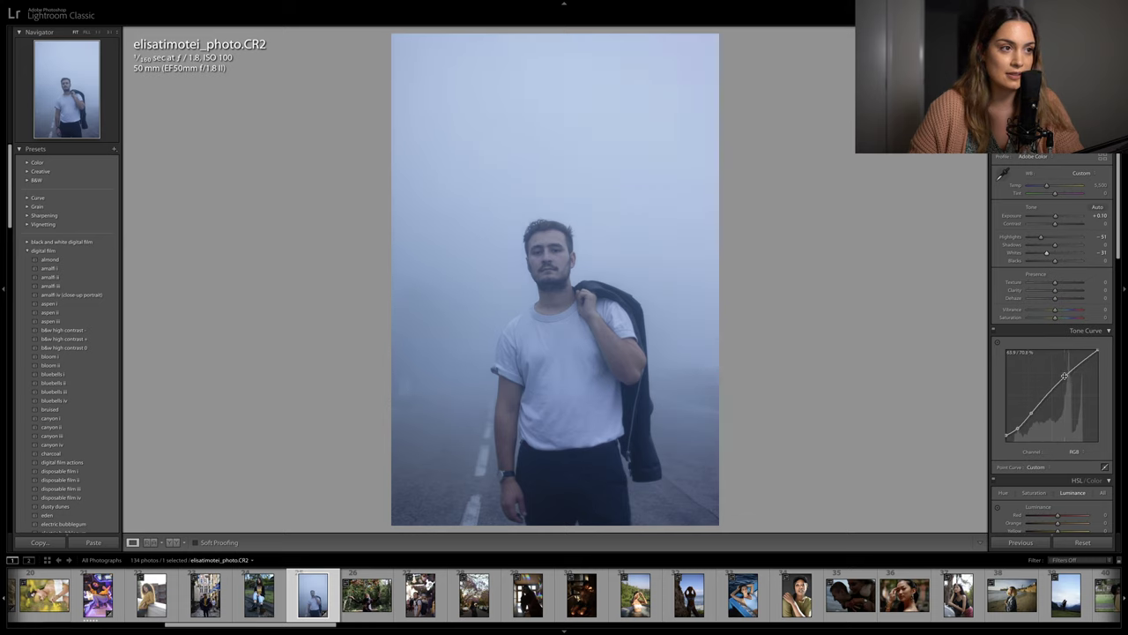
Set the shadows to +23, blacks to -25 and exposure back to 0.00, and compare the result with the unedited photo
drag(1060, 246, 1049, 263)
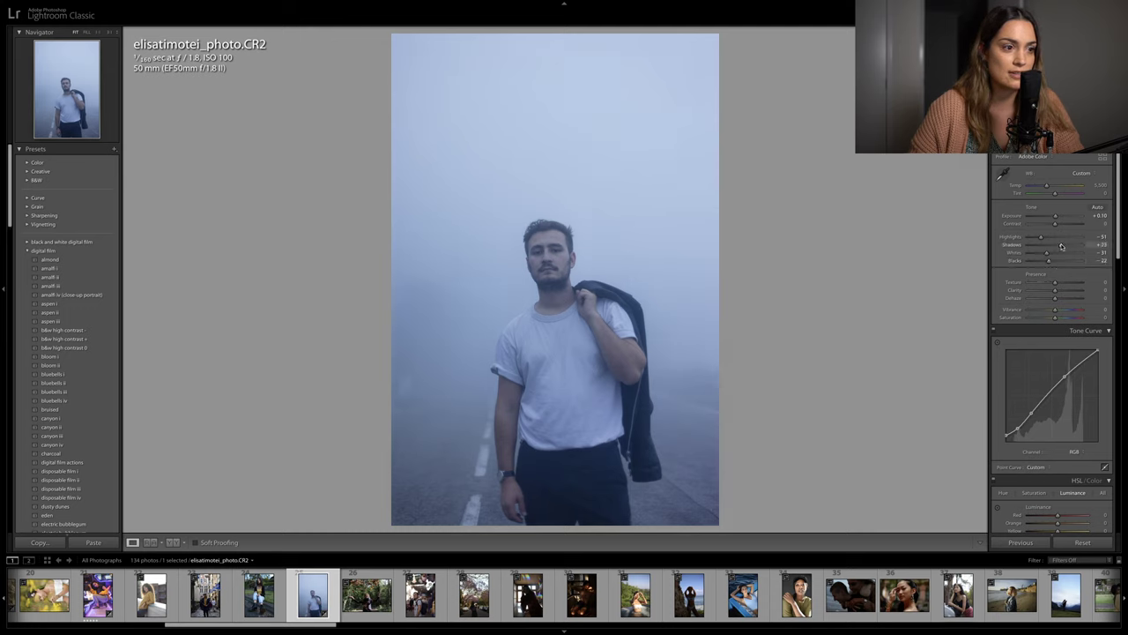
drag(1048, 262, 1046, 263)
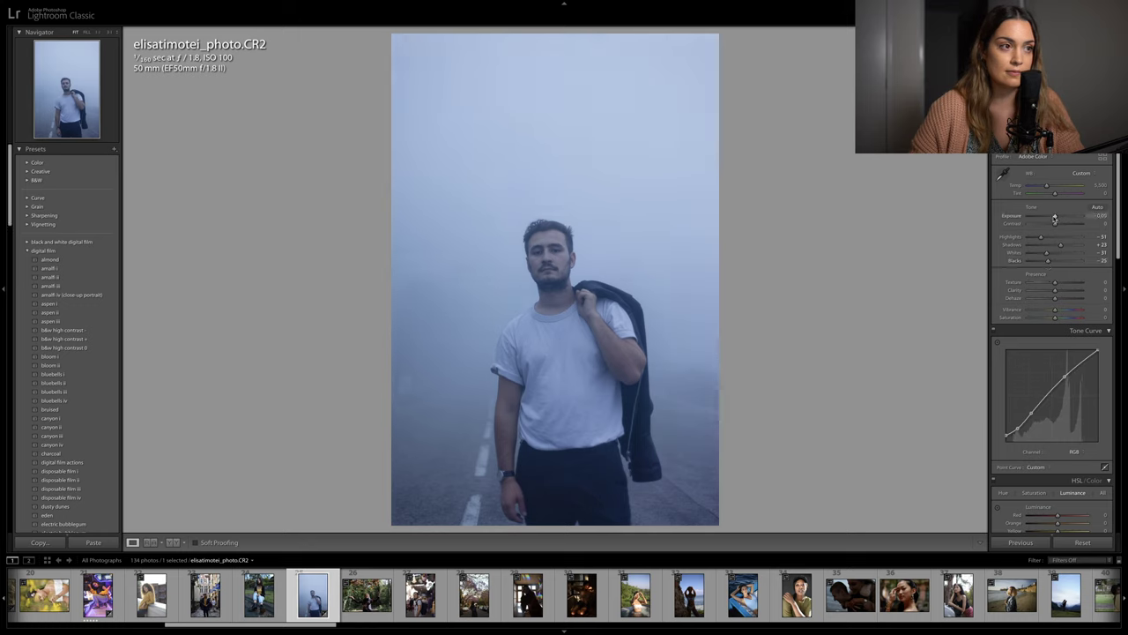
key(backslash)
key(backslash)
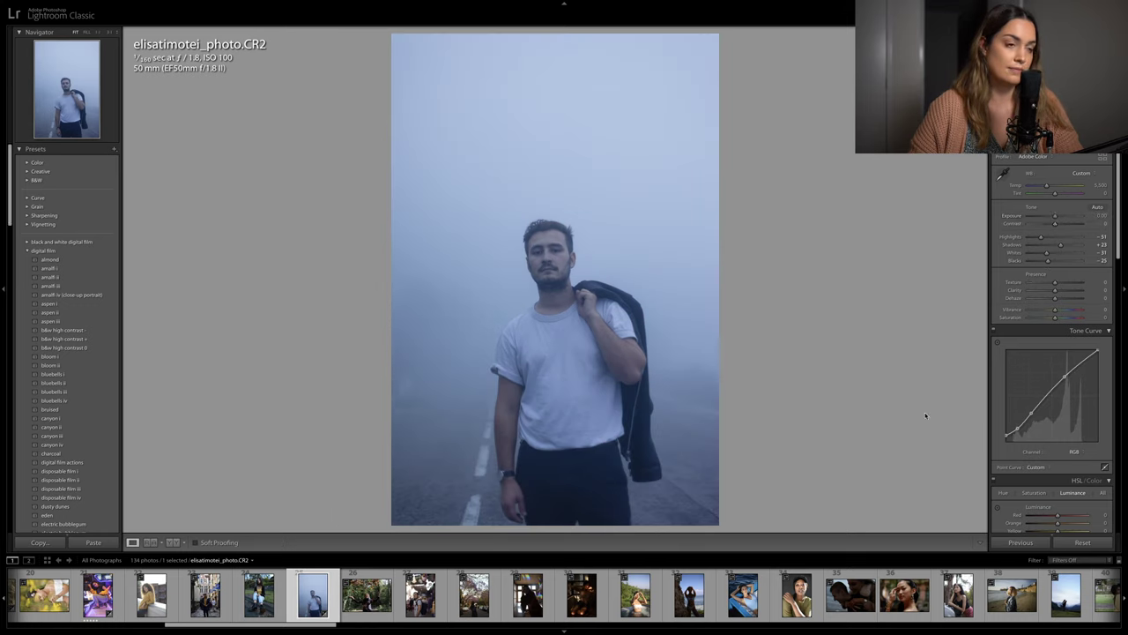
Lift the black point of the blue channel's tone curve and place control points in its shadows and highlights
click(1072, 451)
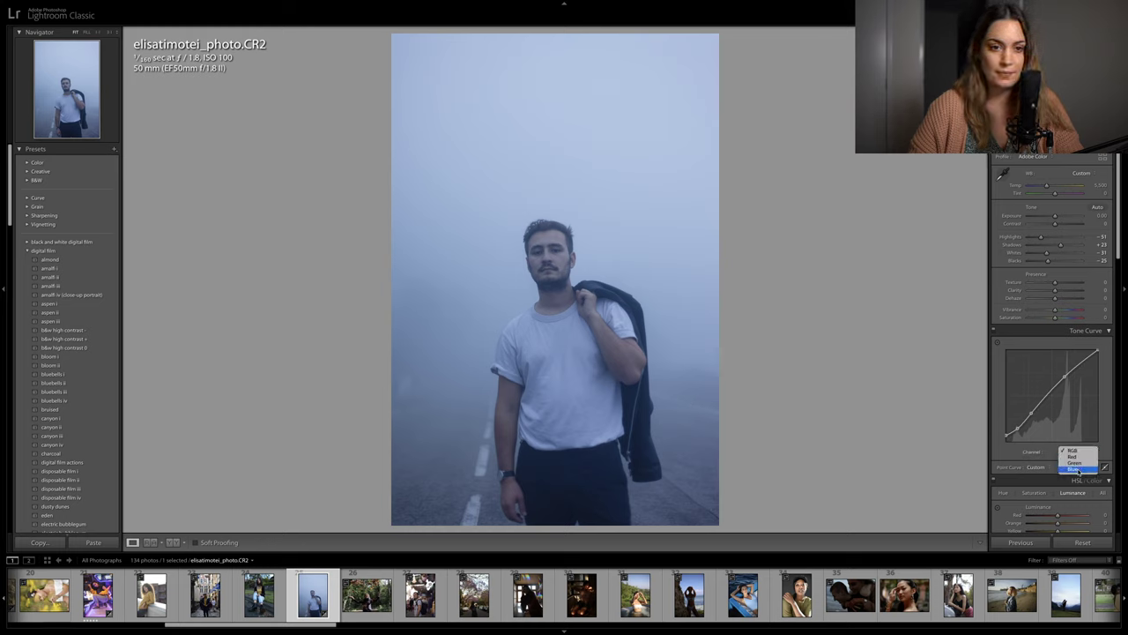
click(1075, 474)
drag(1007, 438, 1020, 427)
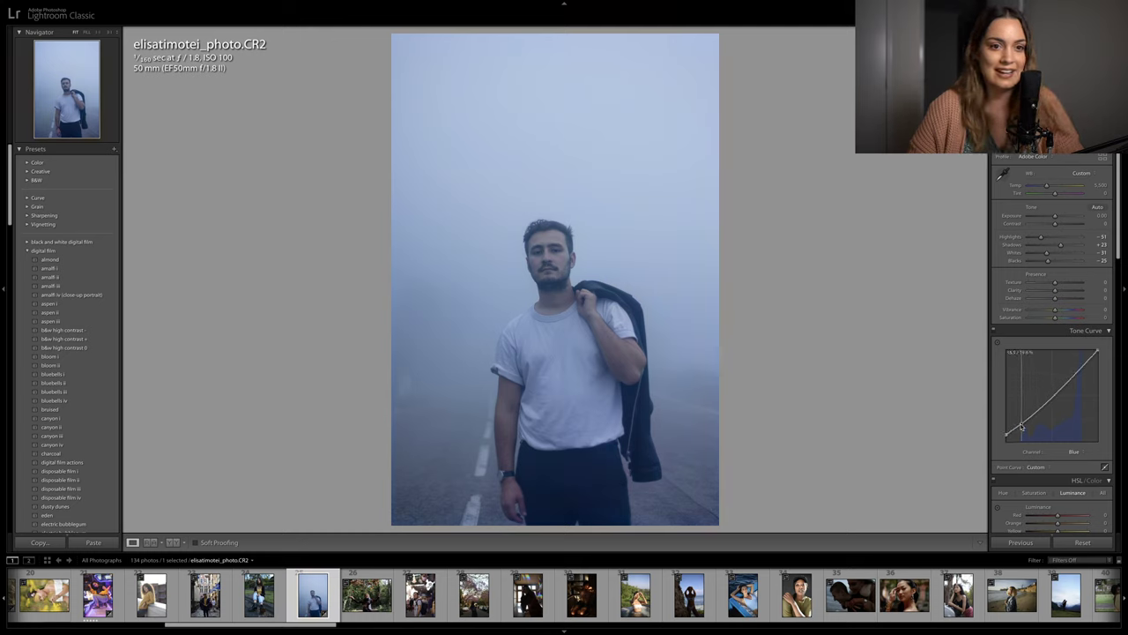
click(1076, 372)
drag(1077, 371, 1075, 374)
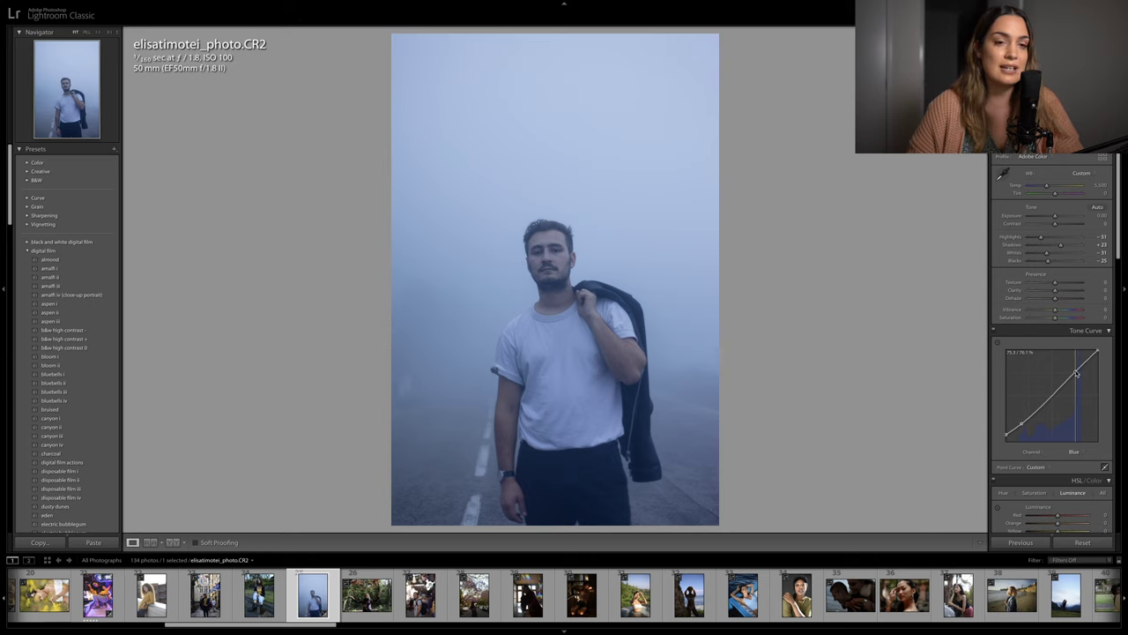
drag(1075, 374, 1075, 372)
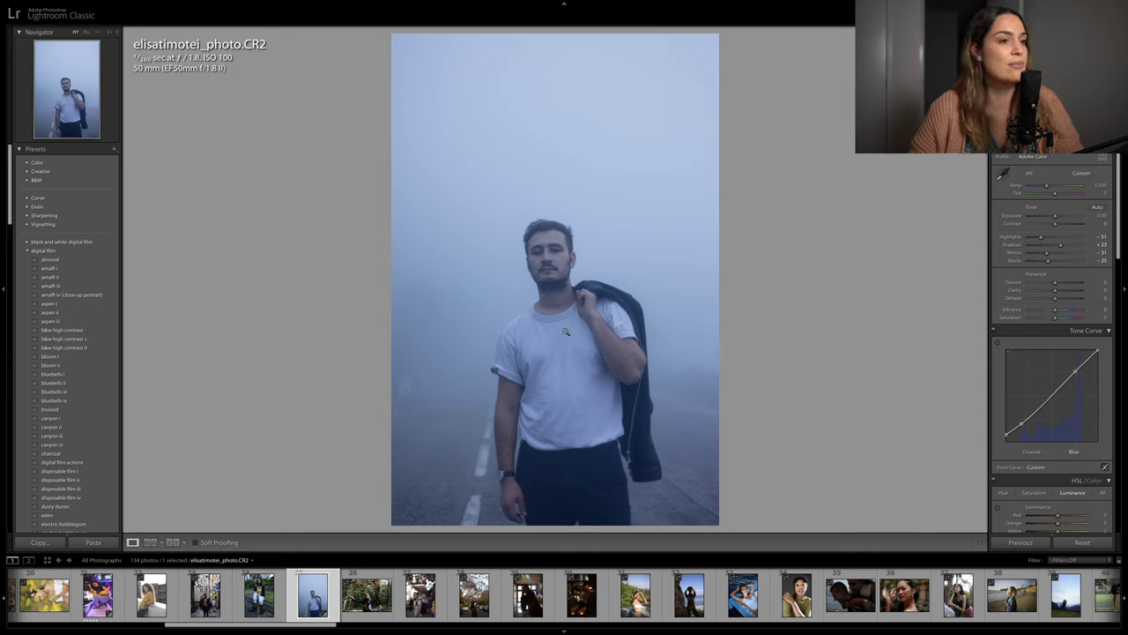
Lower the shadow point of the blue tone curve to about 25% input and 20% output, comparing with the unedited photo
key(backslash)
key(backslash)
key(backslash)
key(backslash)
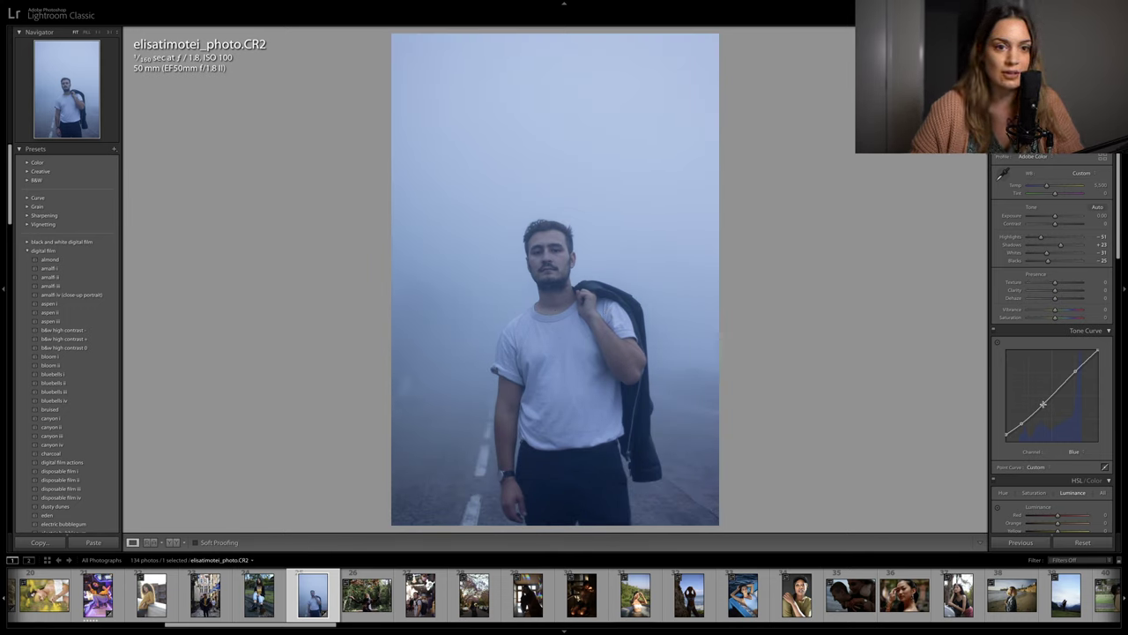
drag(1022, 423, 1028, 427)
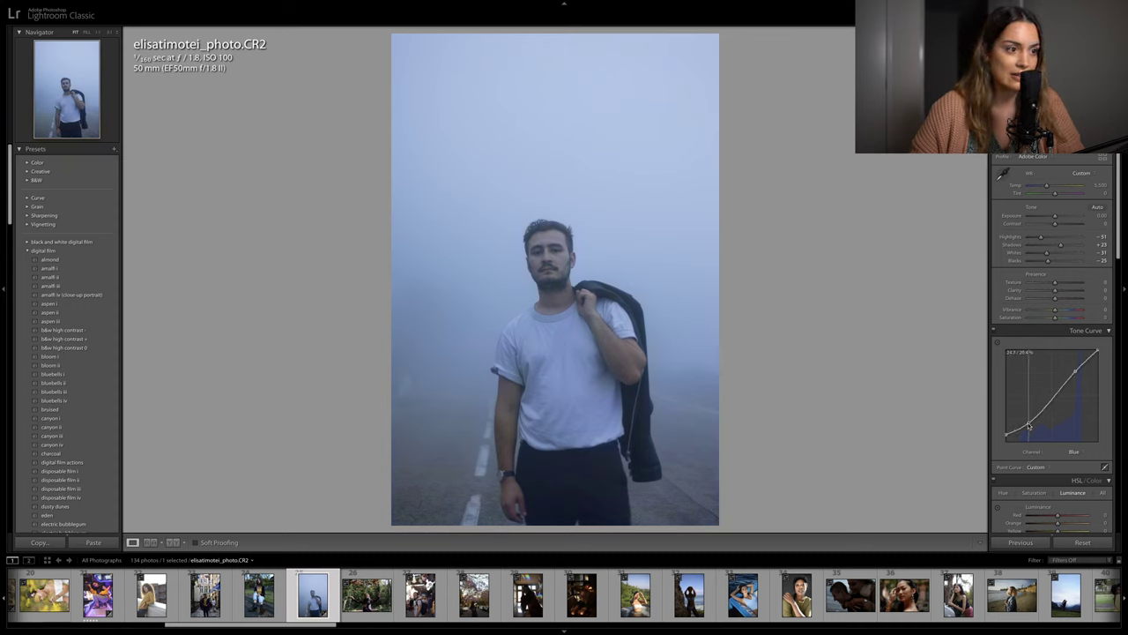
key(backslash)
key(backslash)
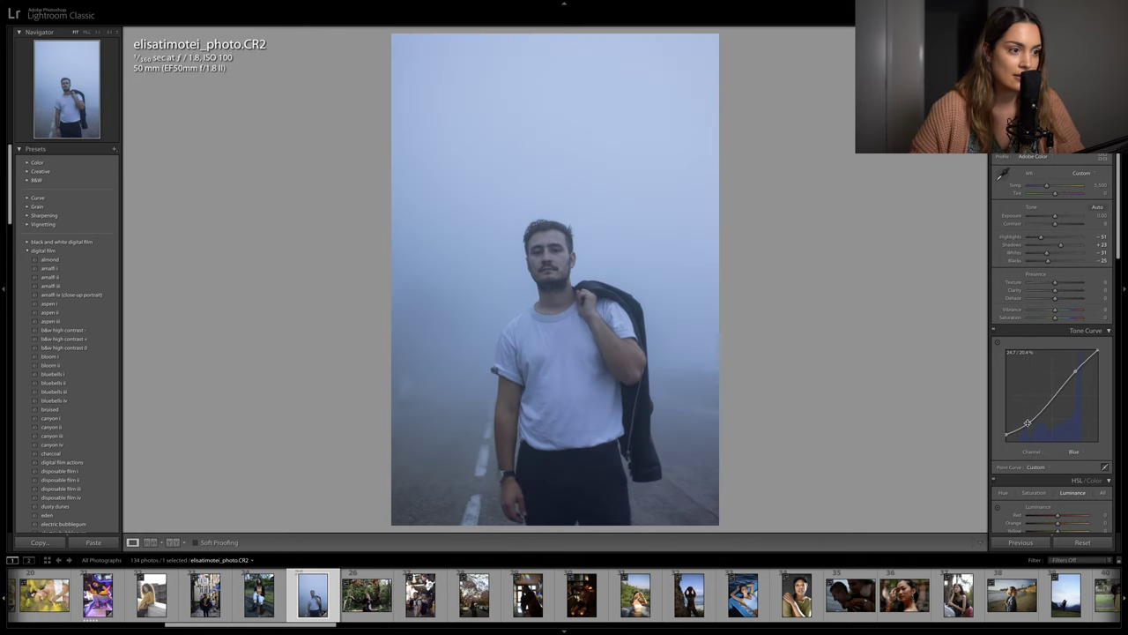
key(backslash)
key(backslash)
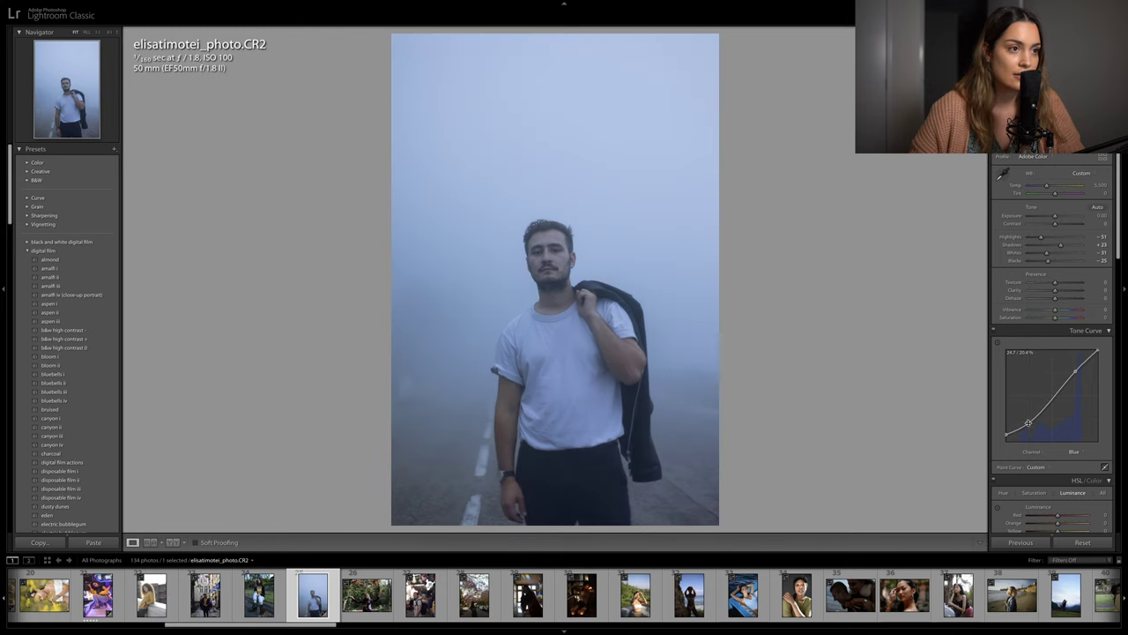
Switch the tone curve from the blue to the green channel
click(1075, 451)
click(1072, 444)
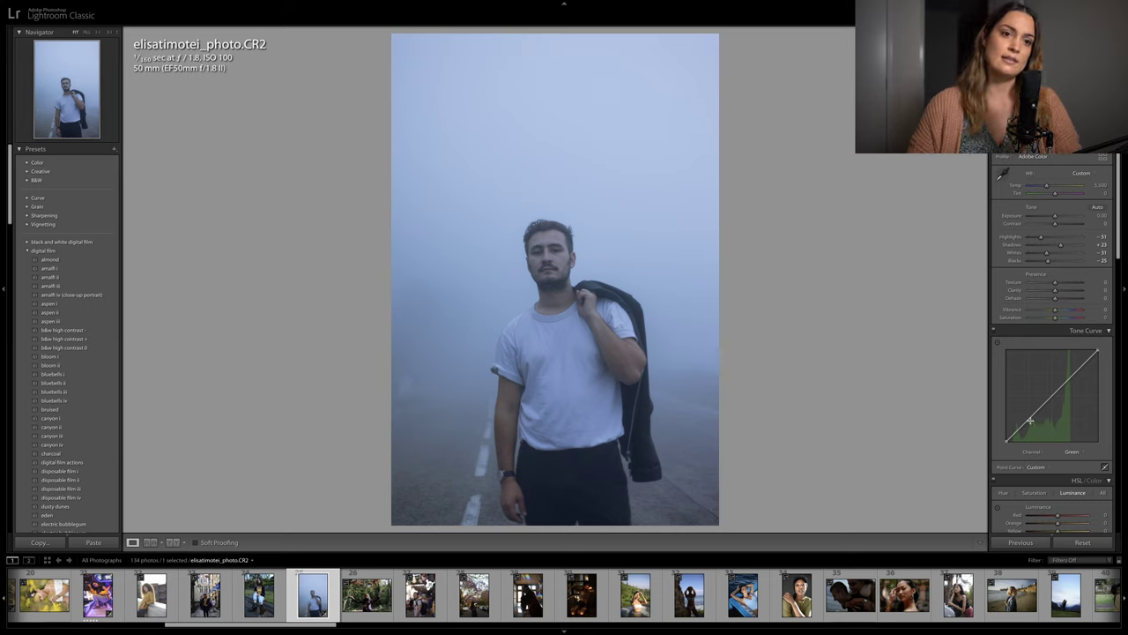
mouse_move(1029, 422)
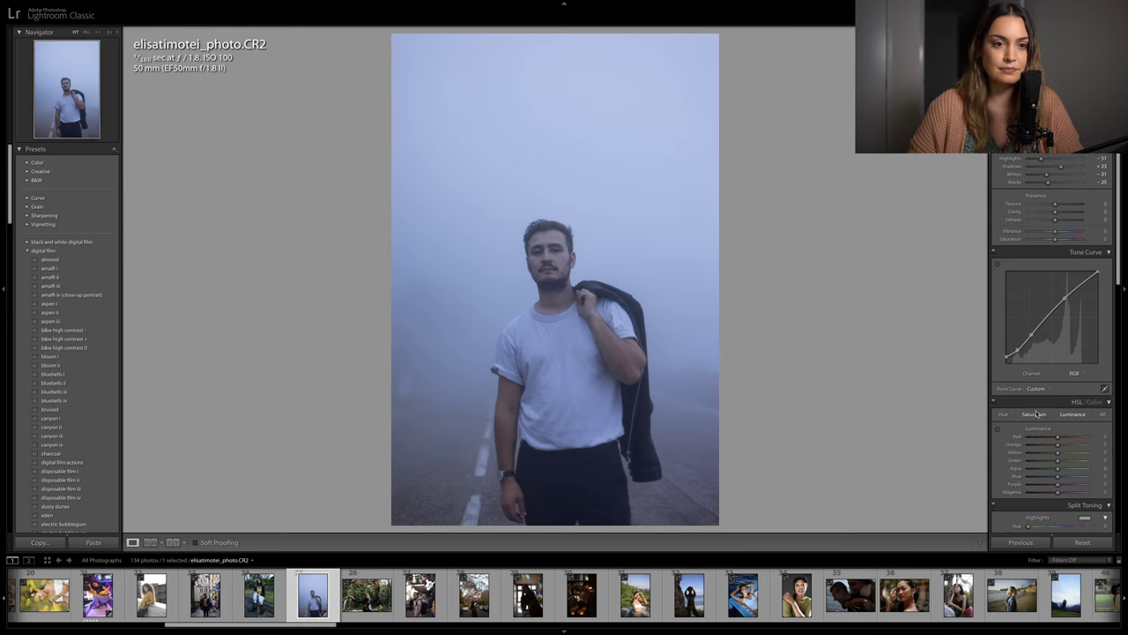
Boost the orange saturation, testing it at +100 before reducing it, and raise the luminance of orange to +21 and yellow to +17
click(1035, 414)
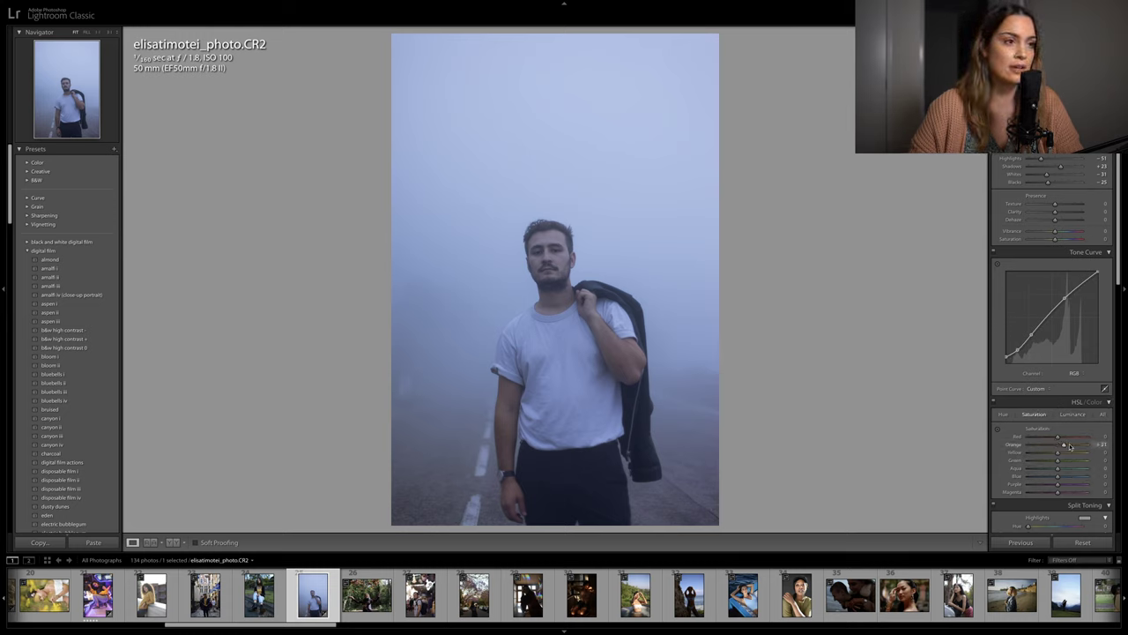
drag(1115, 449, 949, 433)
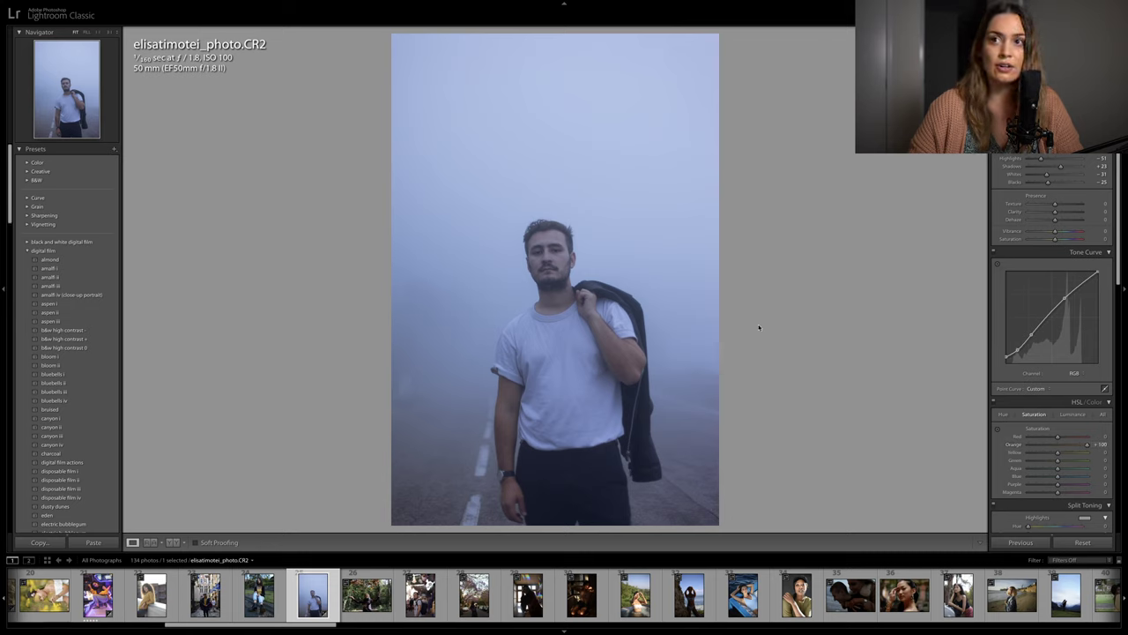
drag(1089, 445, 1063, 447)
click(1071, 413)
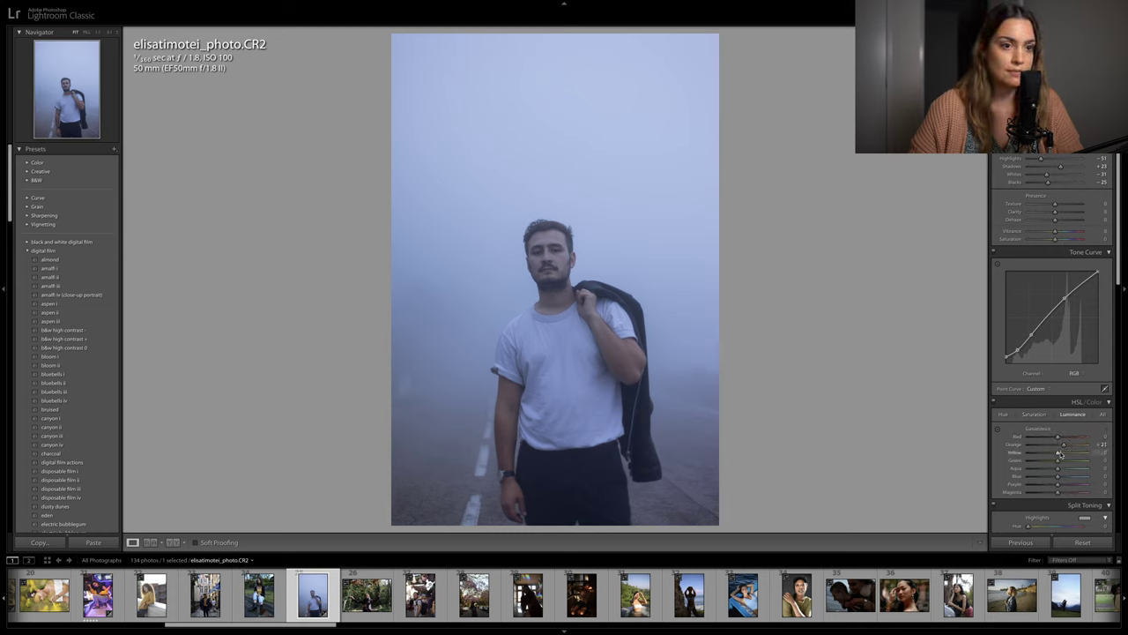
Split-tone the photo with highlights at hue 37, saturation 34, and shadows at hue 59, saturation 27
scroll(1057, 462, down, 2)
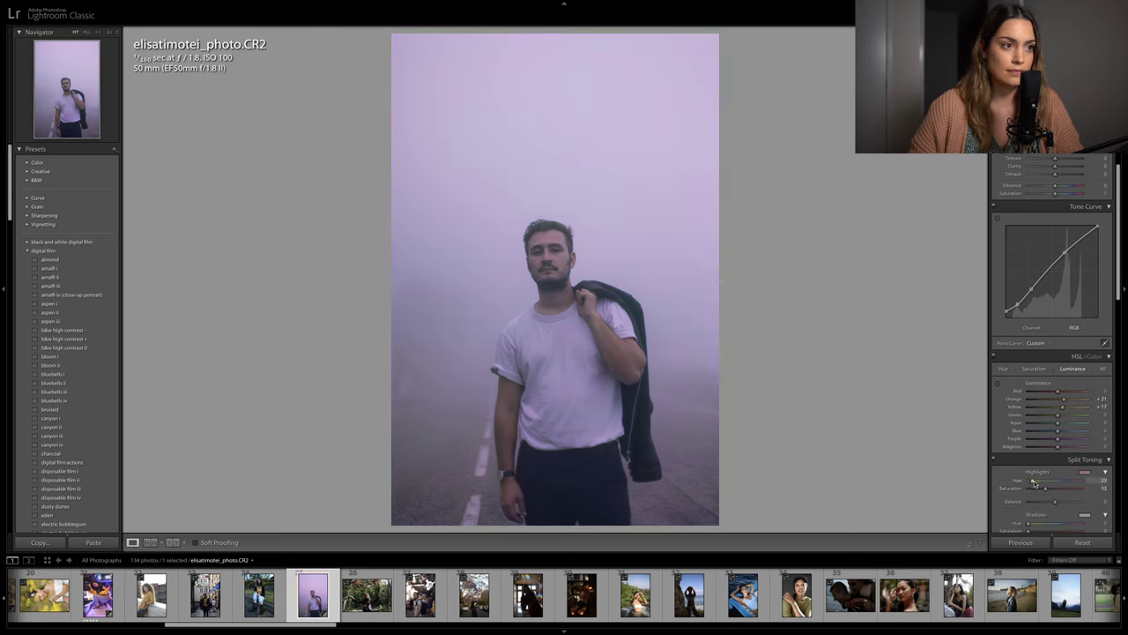
drag(1034, 481, 1035, 482)
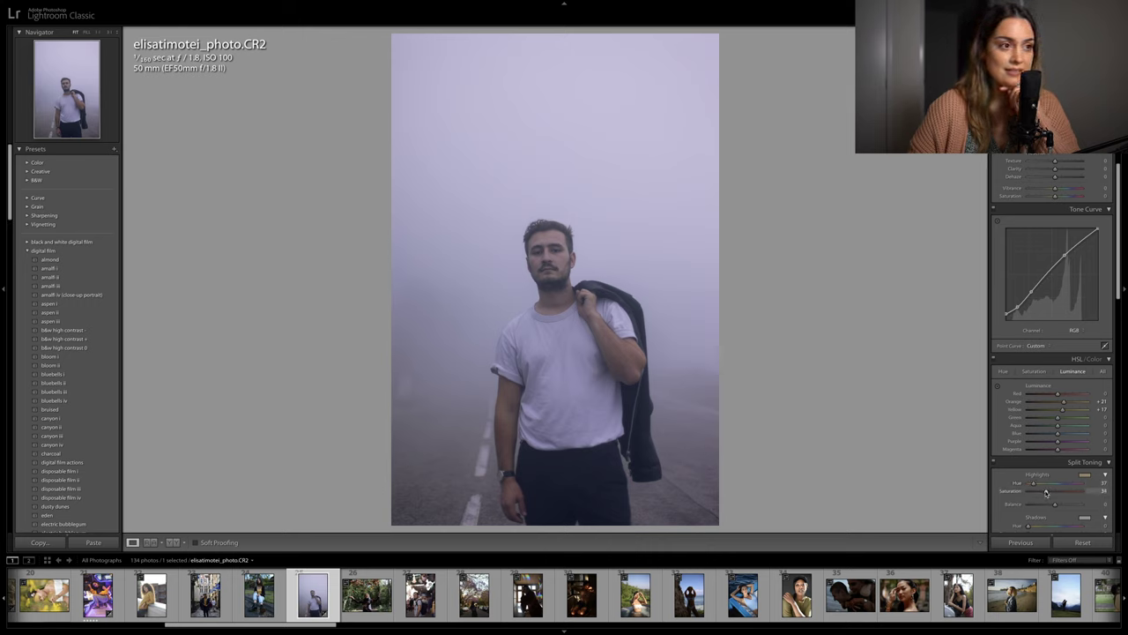
scroll(1045, 492, down, 3)
click(1046, 474)
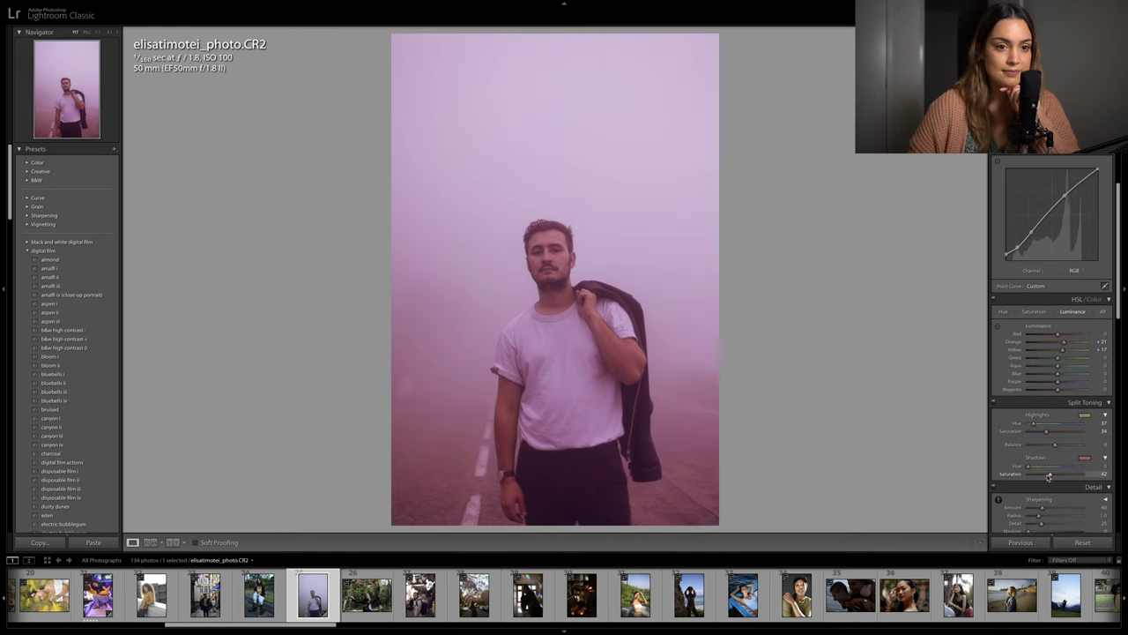
click(1048, 466)
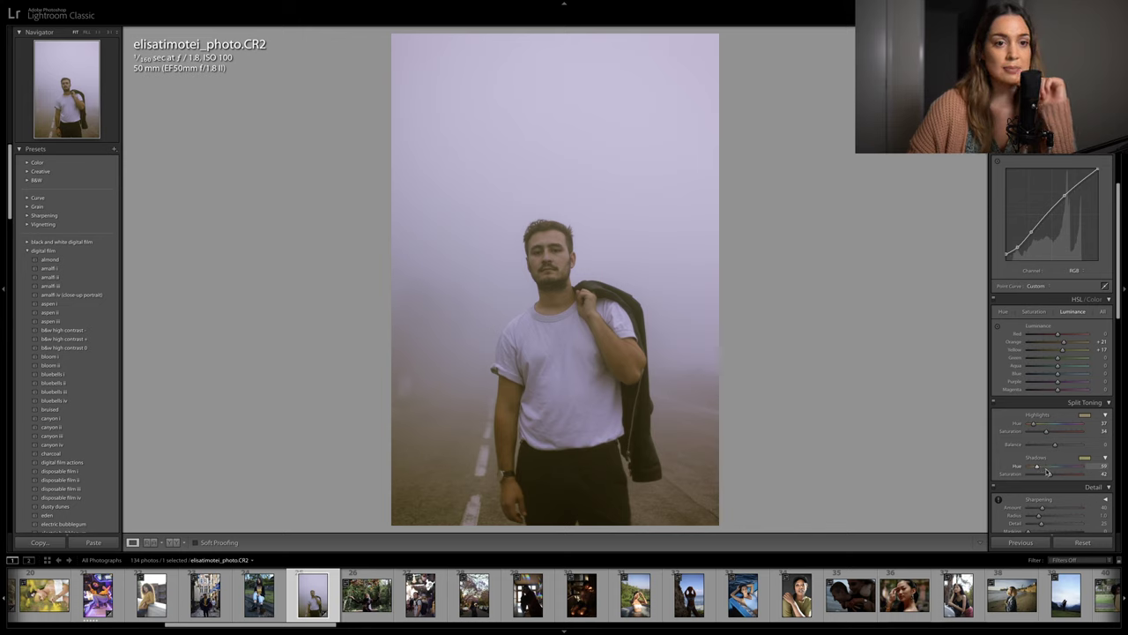
drag(1049, 474, 1044, 476)
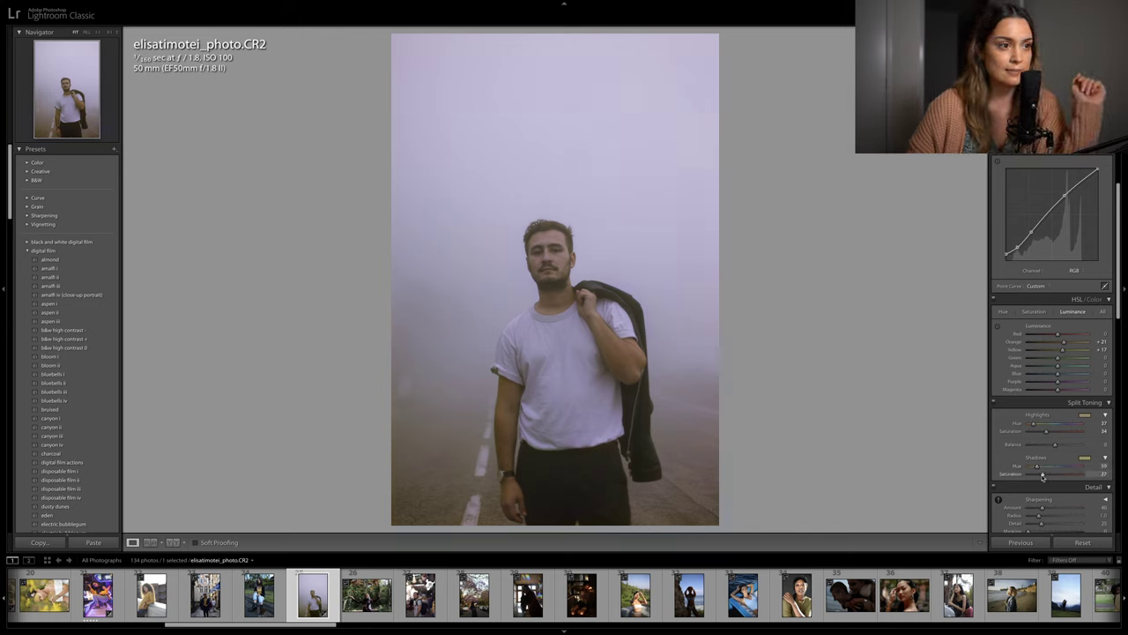
Change the split-toning highlights to hue 203 and saturation 6, and compare the photo with its unedited version
drag(1047, 424, 1056, 425)
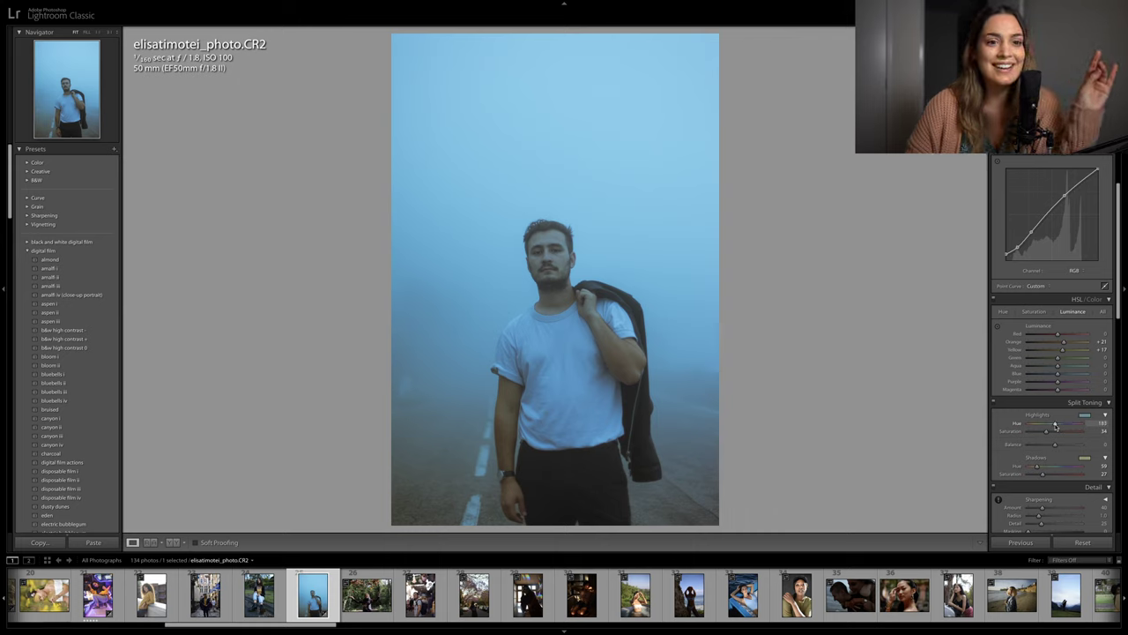
drag(1055, 426, 1058, 426)
drag(1046, 432, 1046, 432)
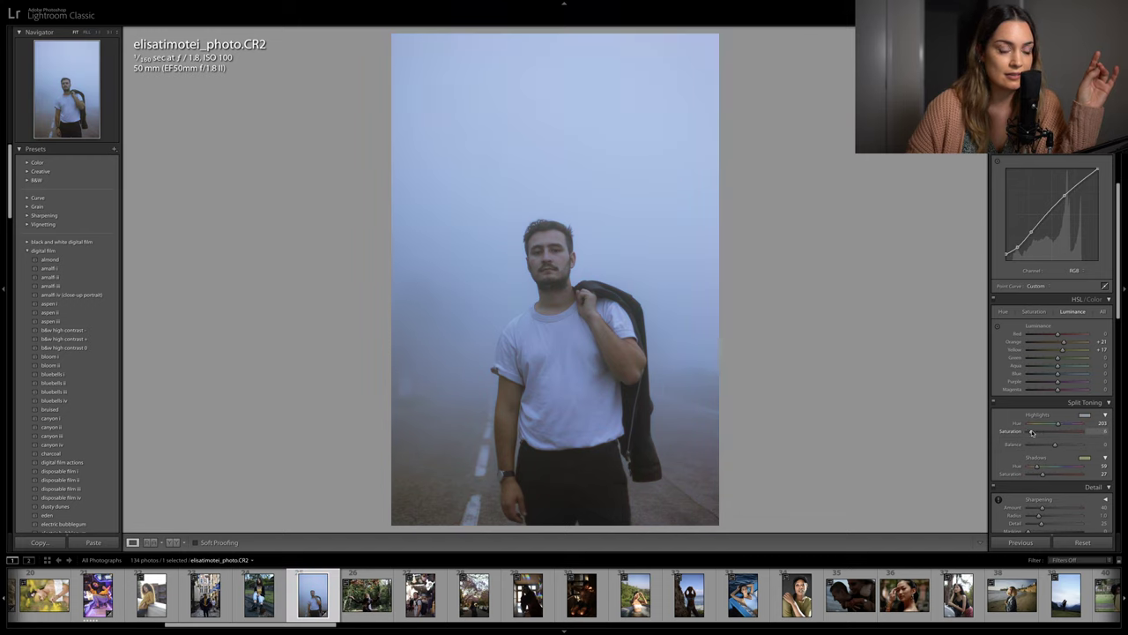
key(backslash)
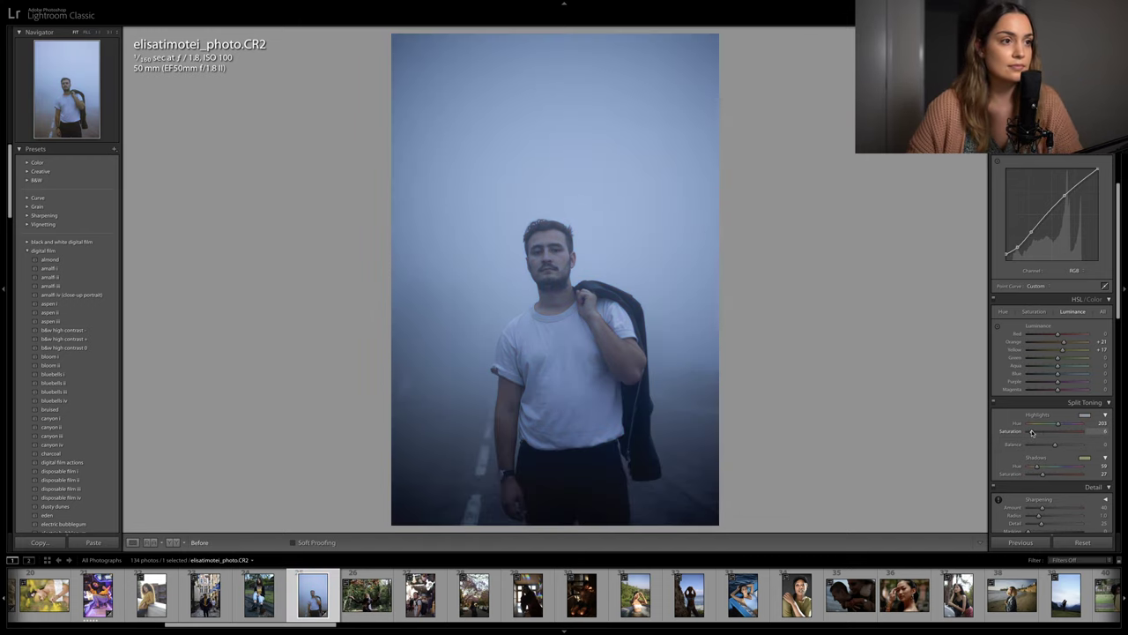
key(backslash)
key(backslash)
key(backslash)
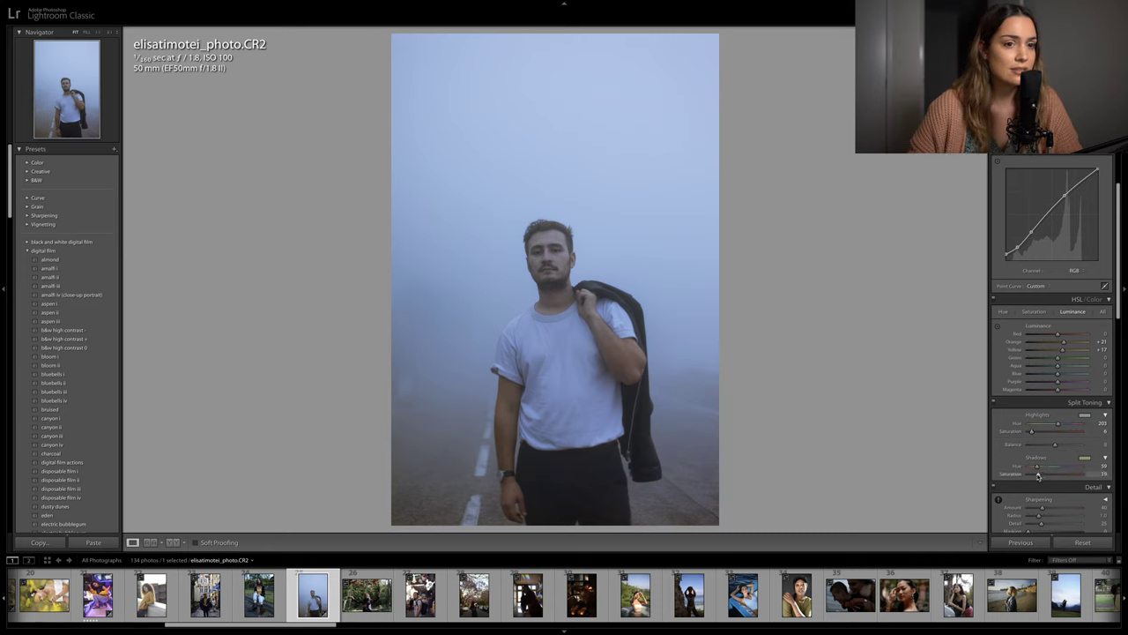
Set the split-toning shadow saturation to 19 and the balance to +28, checking the result against the original photo
drag(1062, 447, 1063, 447)
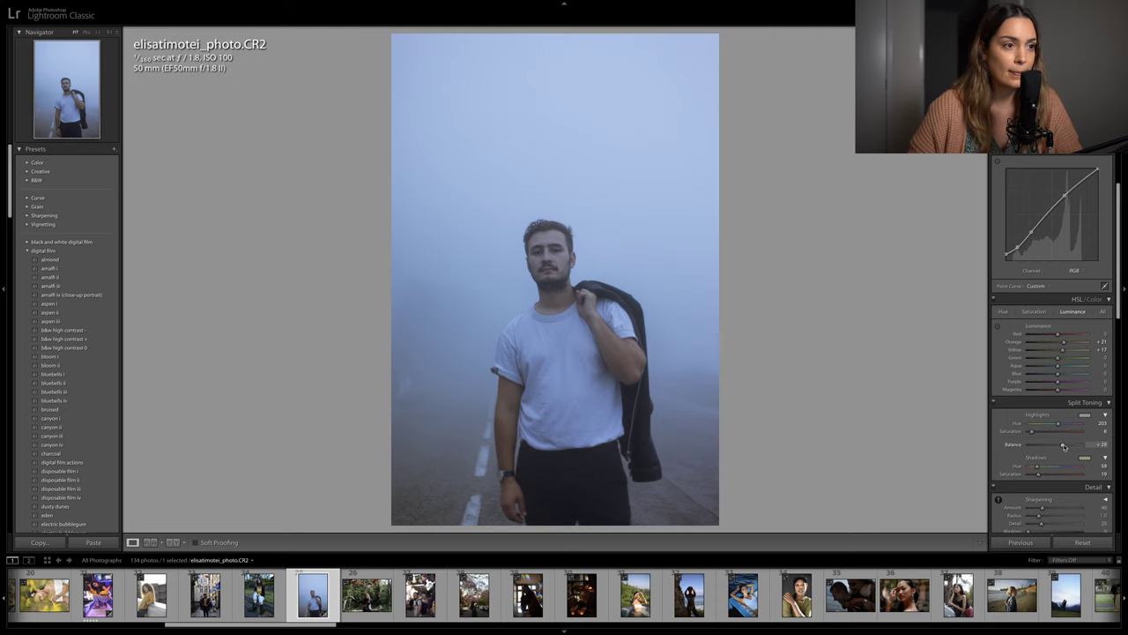
key(backslash)
key(backslash)
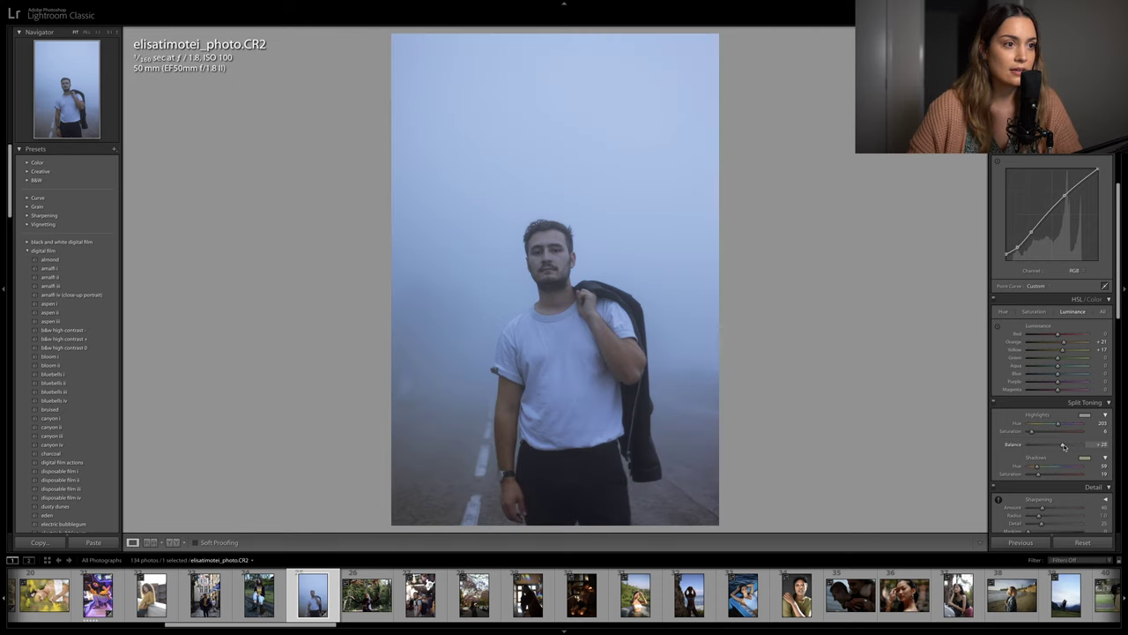
key(backslash)
key(backslash)
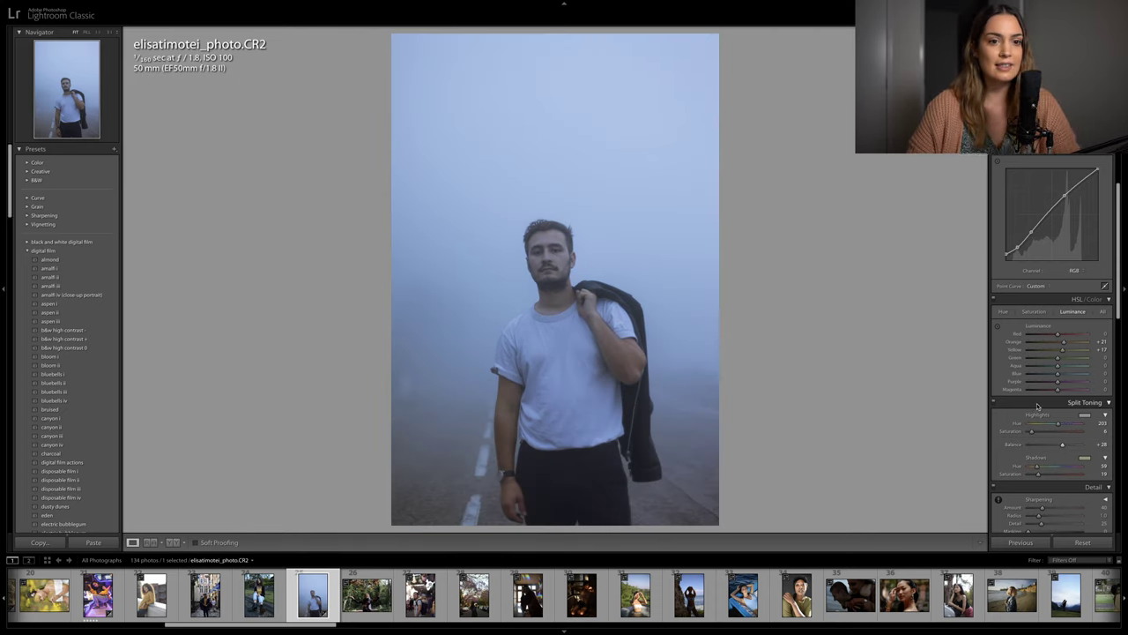
Sharpen the photo with amount 76 and radius 1.4 while viewing the man up close, and compare the full image before and after
key(z)
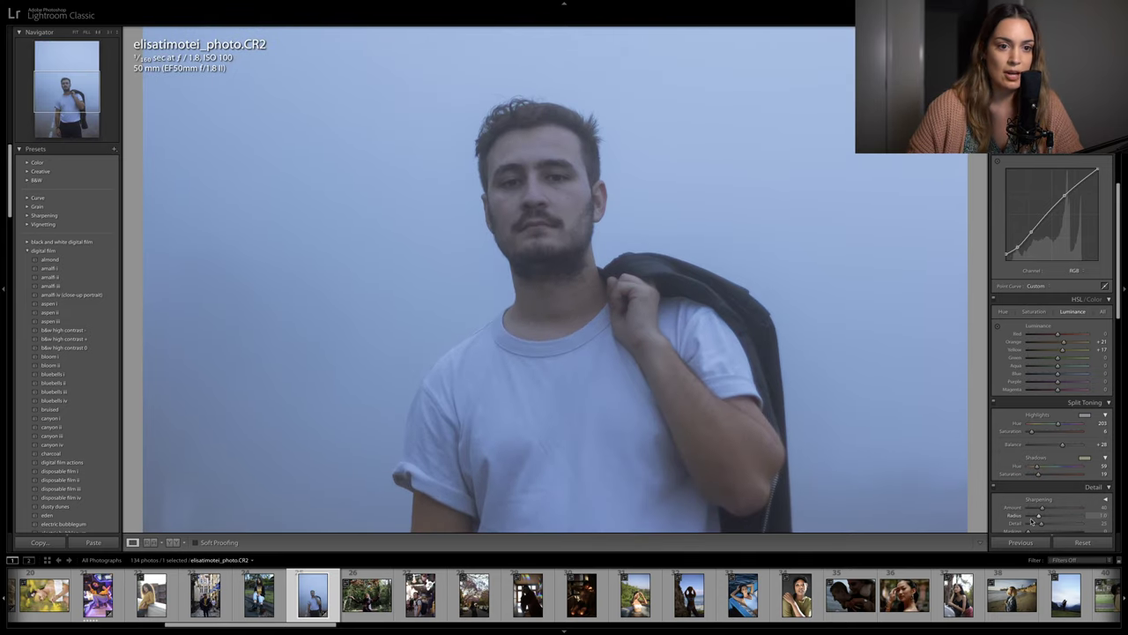
drag(1032, 521, 1049, 517)
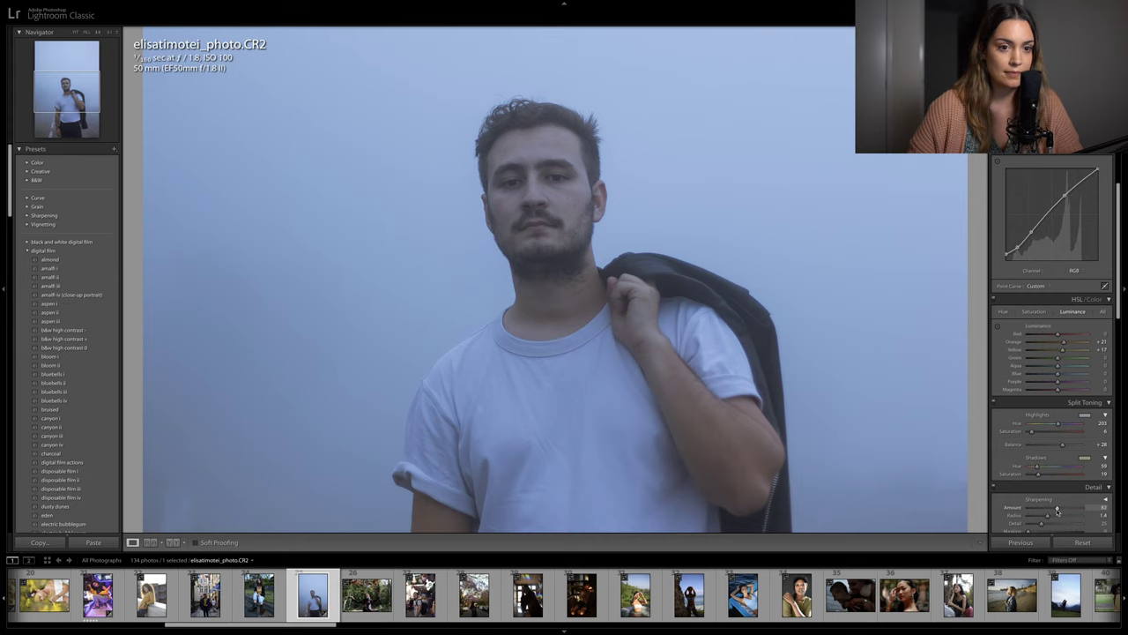
click(588, 340)
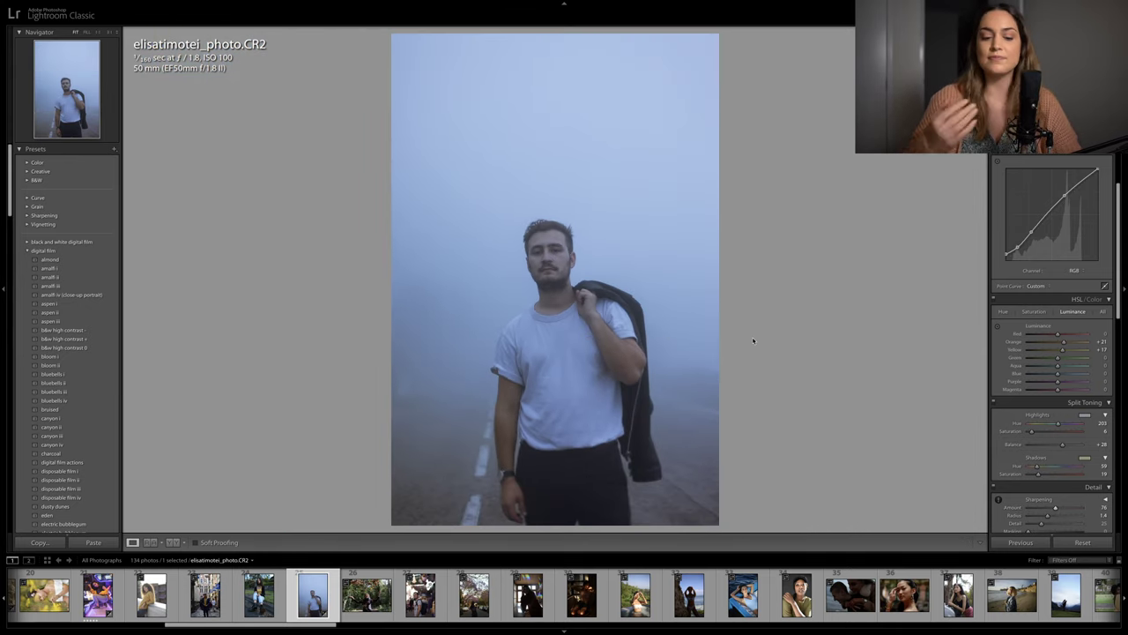
key(backslash)
key(backslash)
key(backslash)
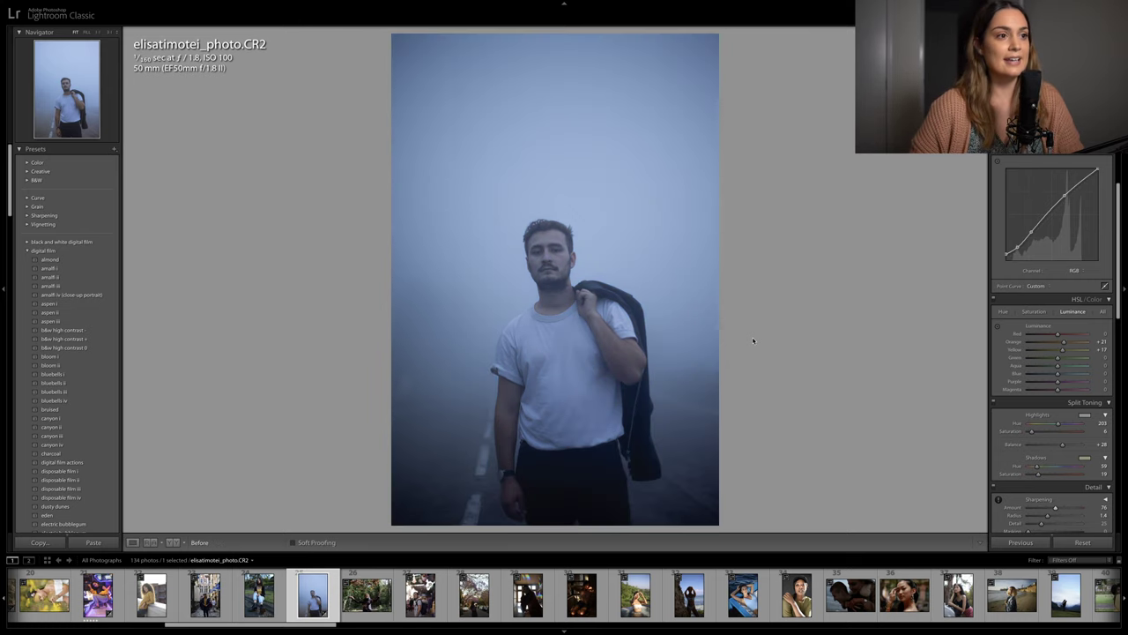
key(backslash)
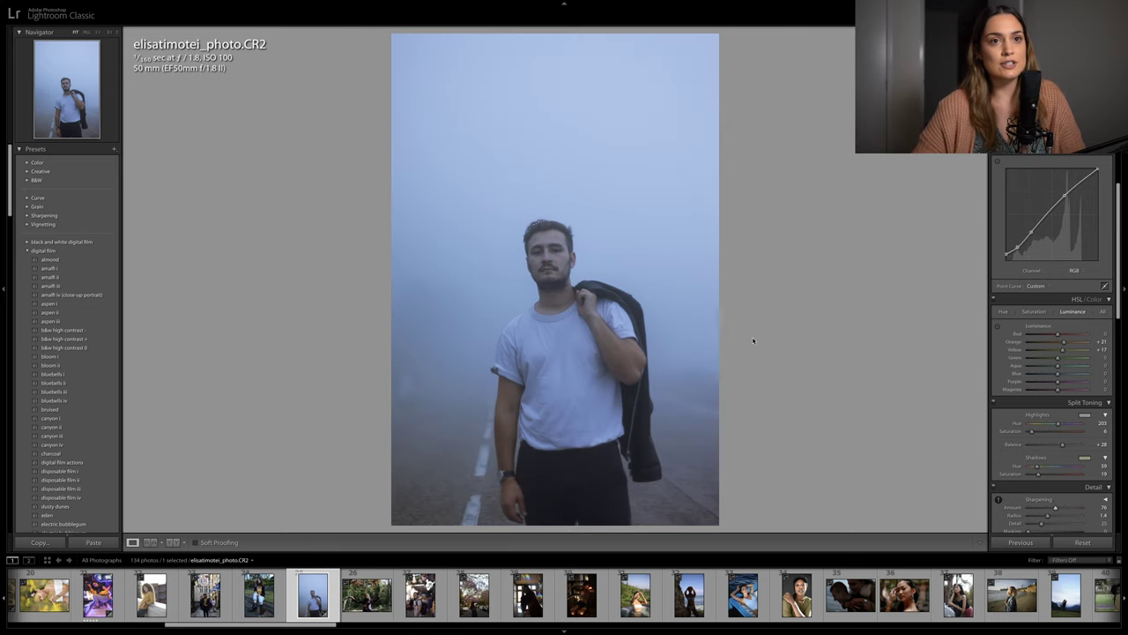
Add a slanted graduated filter over the upper part of the photo with exposure −0.46, reposition it, and compare with the original
key(ctrl+1)
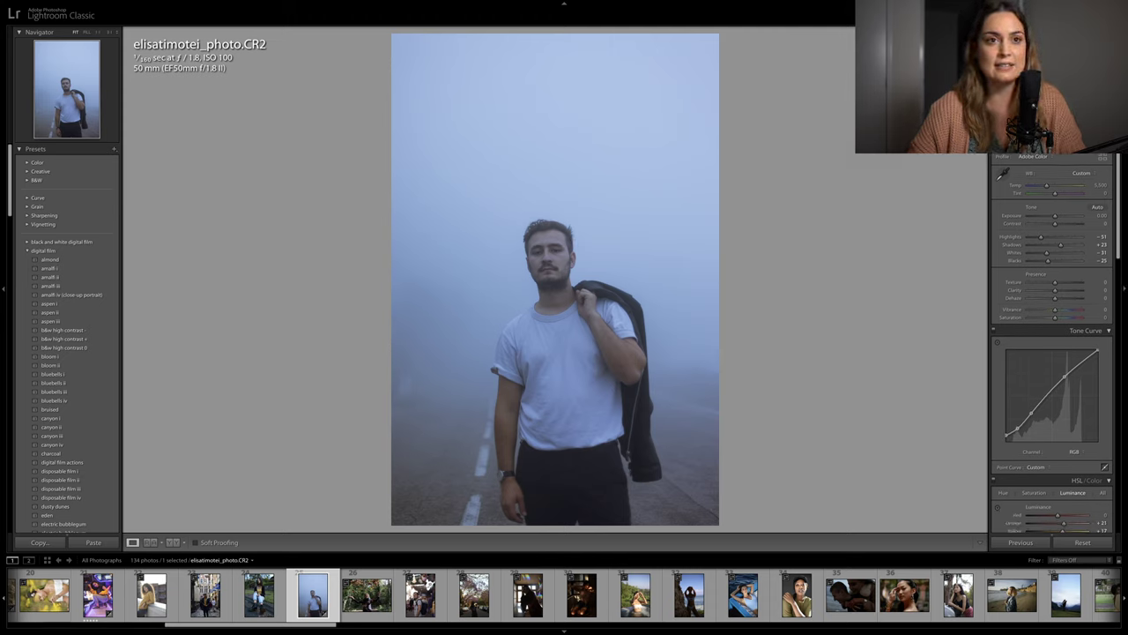
key(m)
drag(631, 126, 597, 364)
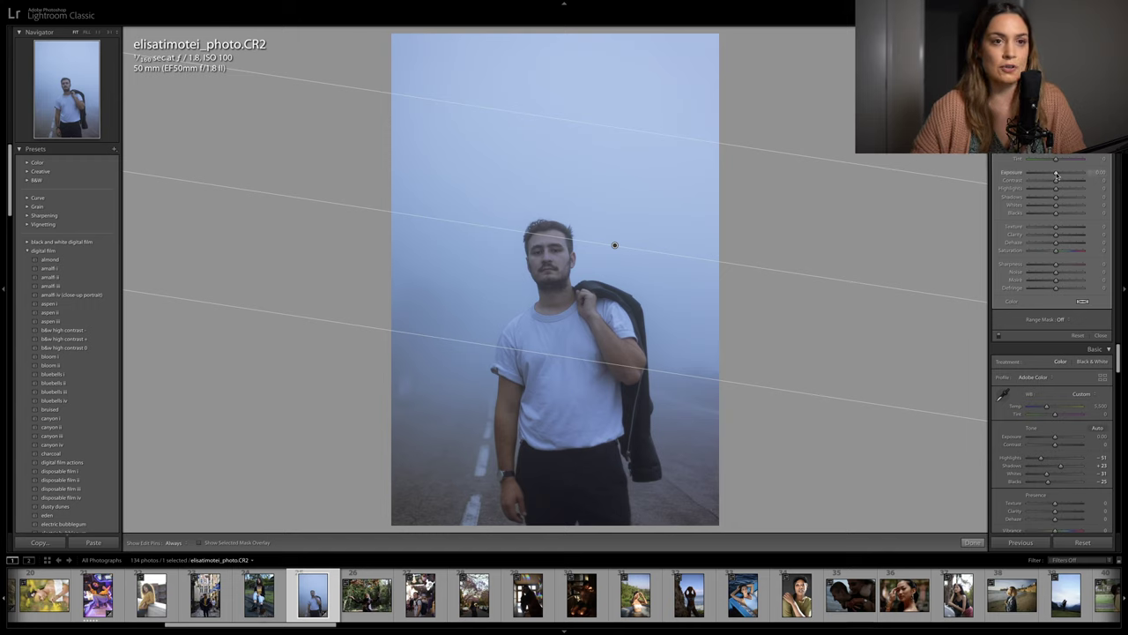
drag(1057, 174, 1054, 175)
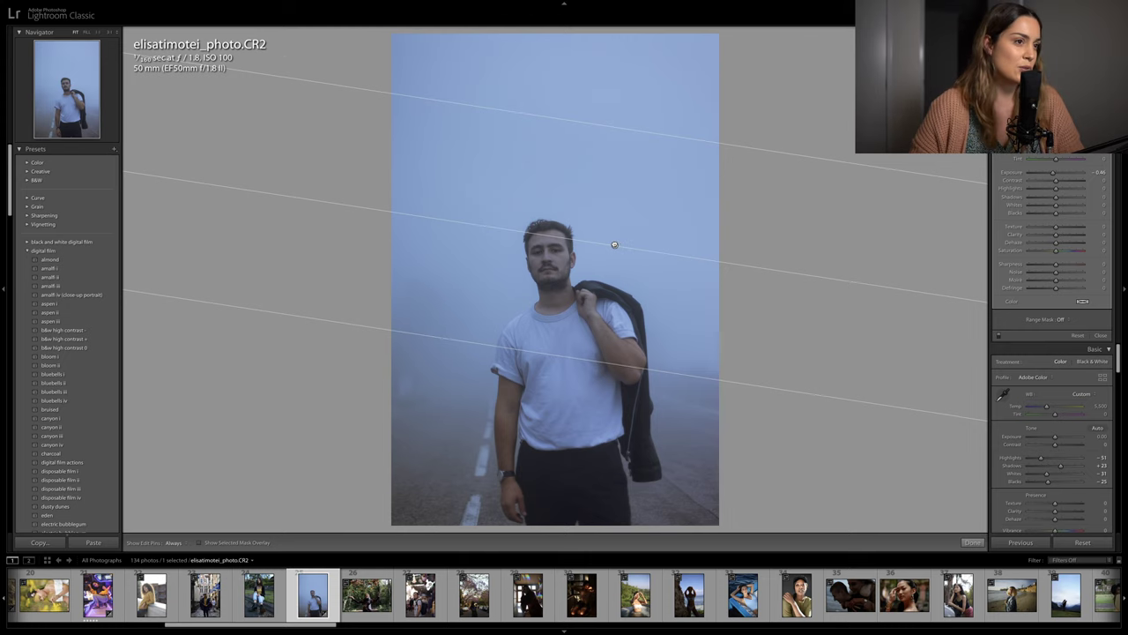
drag(614, 244, 559, 231)
key(m)
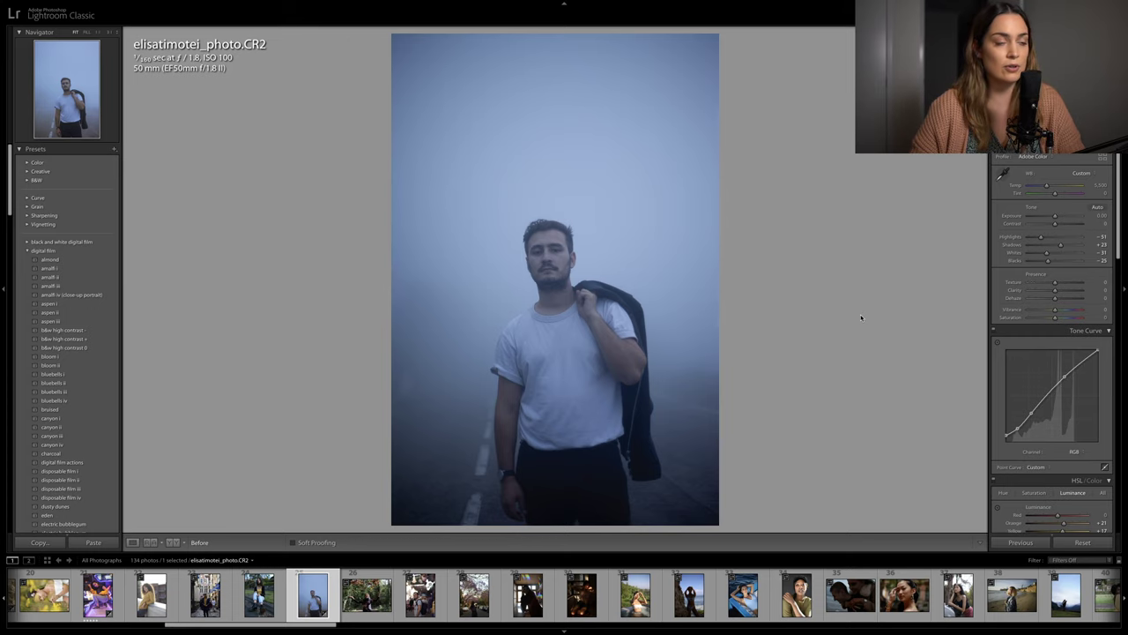
key(backslash)
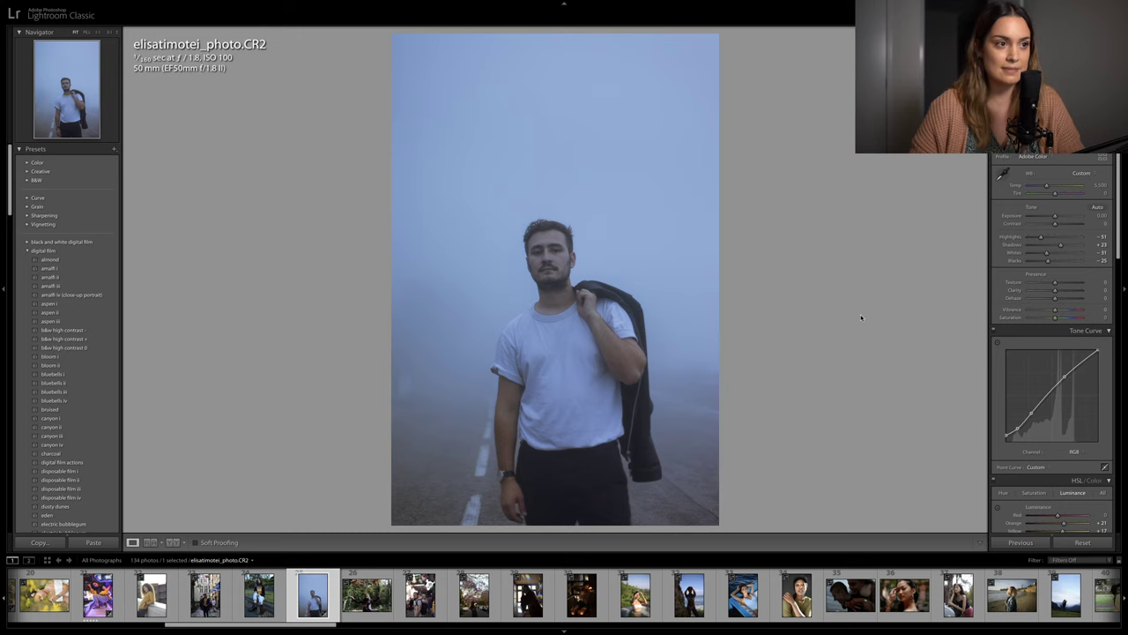
key(backslash)
key(backslash)
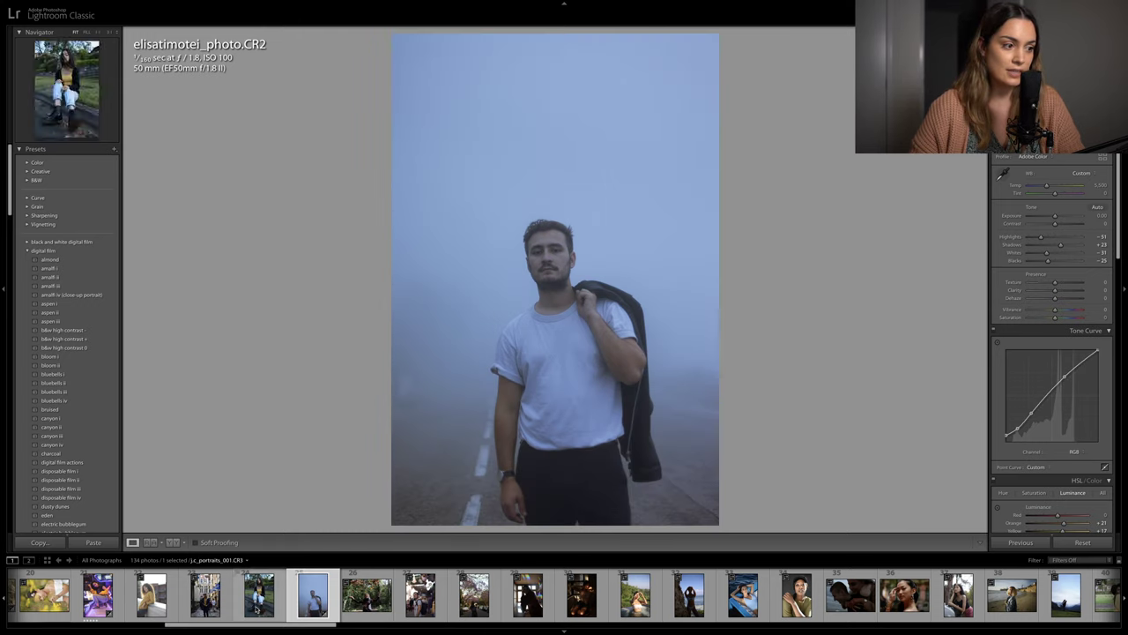
Find and open the foggy field photo of the girl holding blue balloons
scroll(326, 627, right, 4)
drag(327, 626, 943, 629)
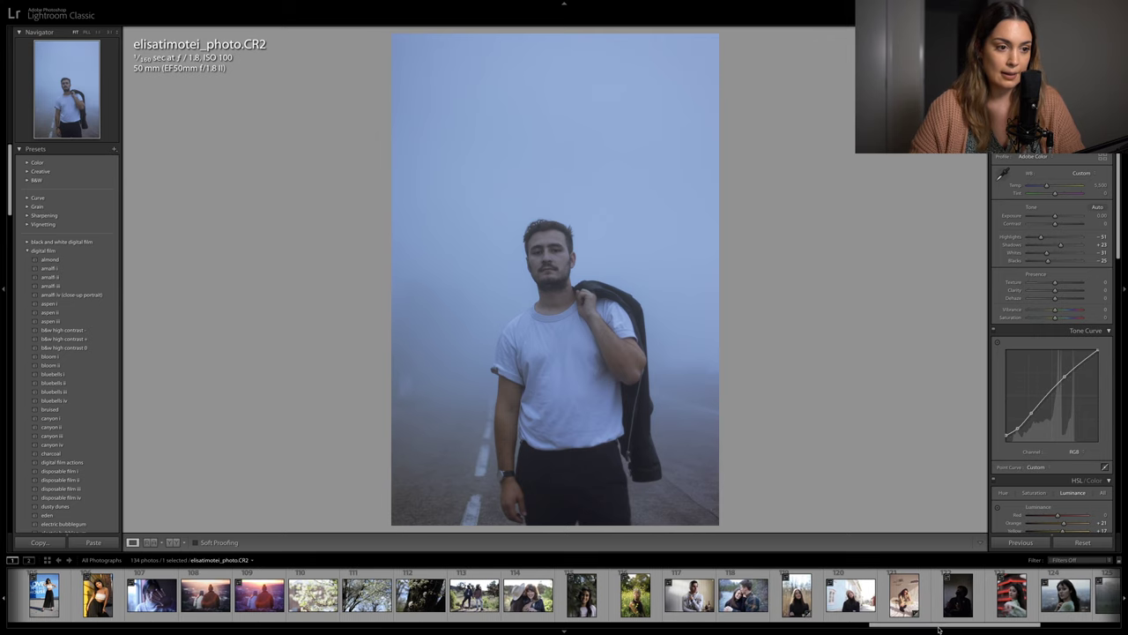
scroll(820, 603, down, 3)
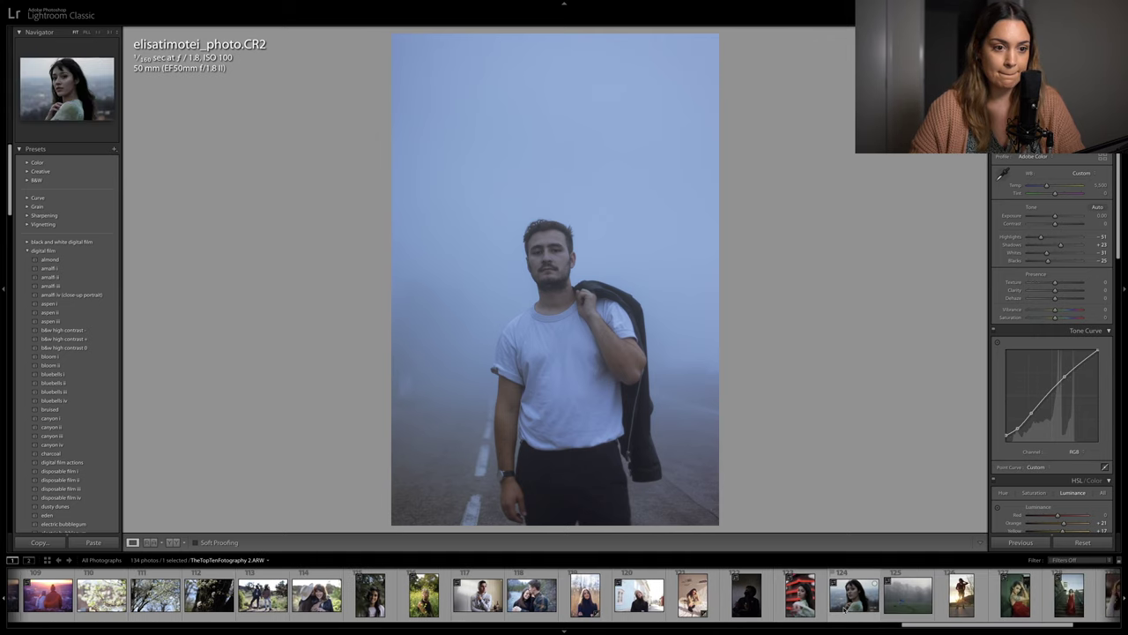
scroll(820, 604, down, 2)
click(818, 598)
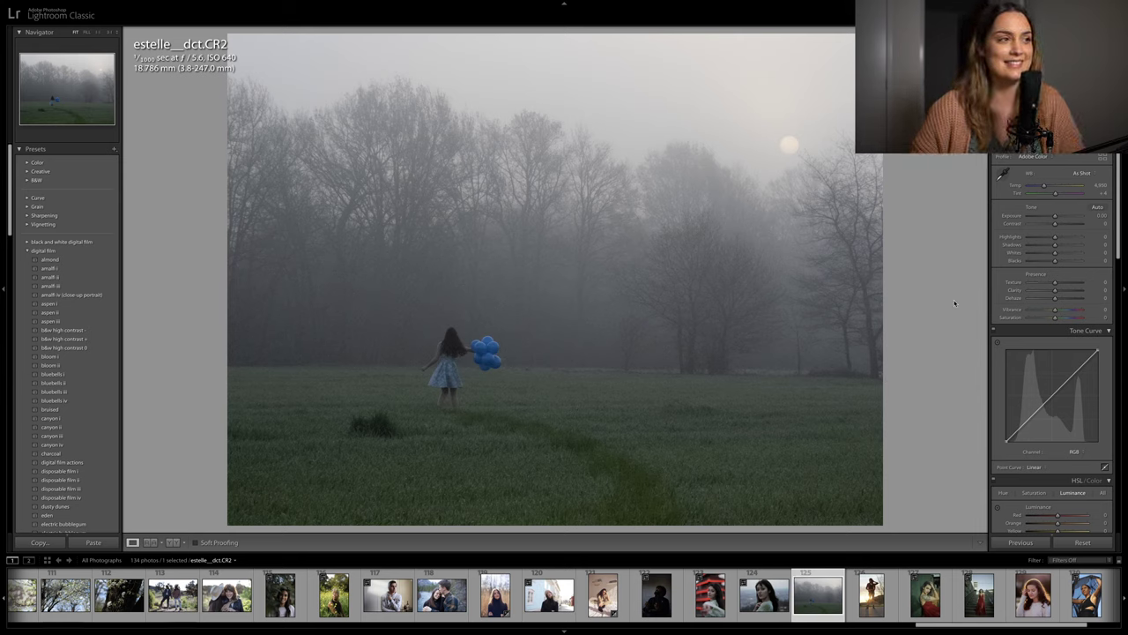
Lift the midtones with a custom tone curve while anchoring the shadows, and set highlights to −24, shadows +21 and blacks −12
scroll(1060, 359, down, 1)
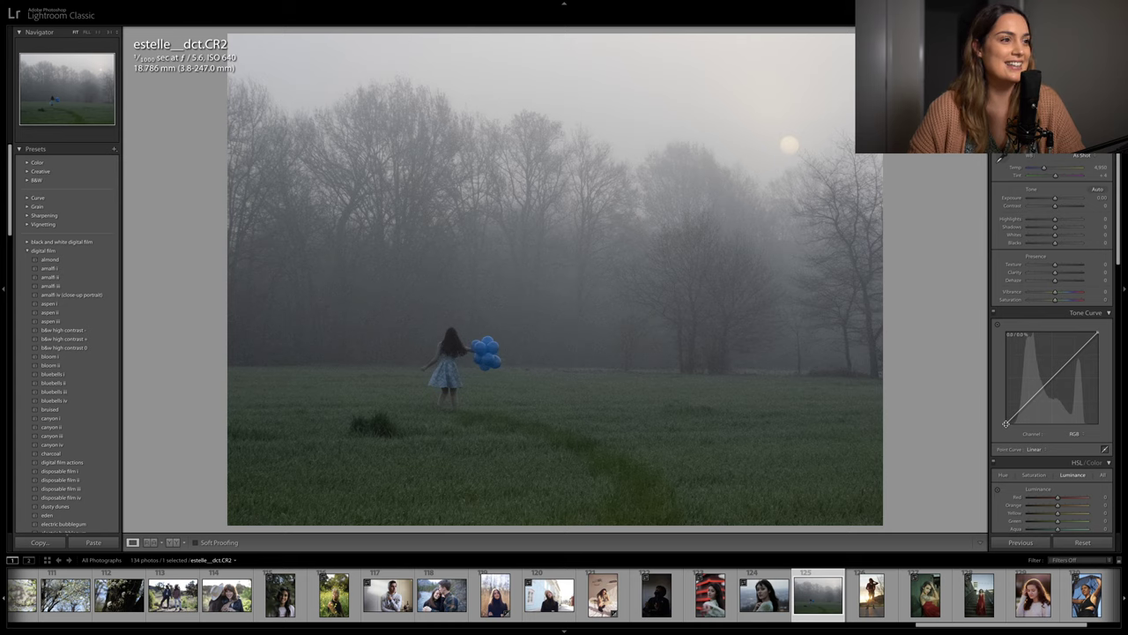
drag(1005, 423, 1022, 412)
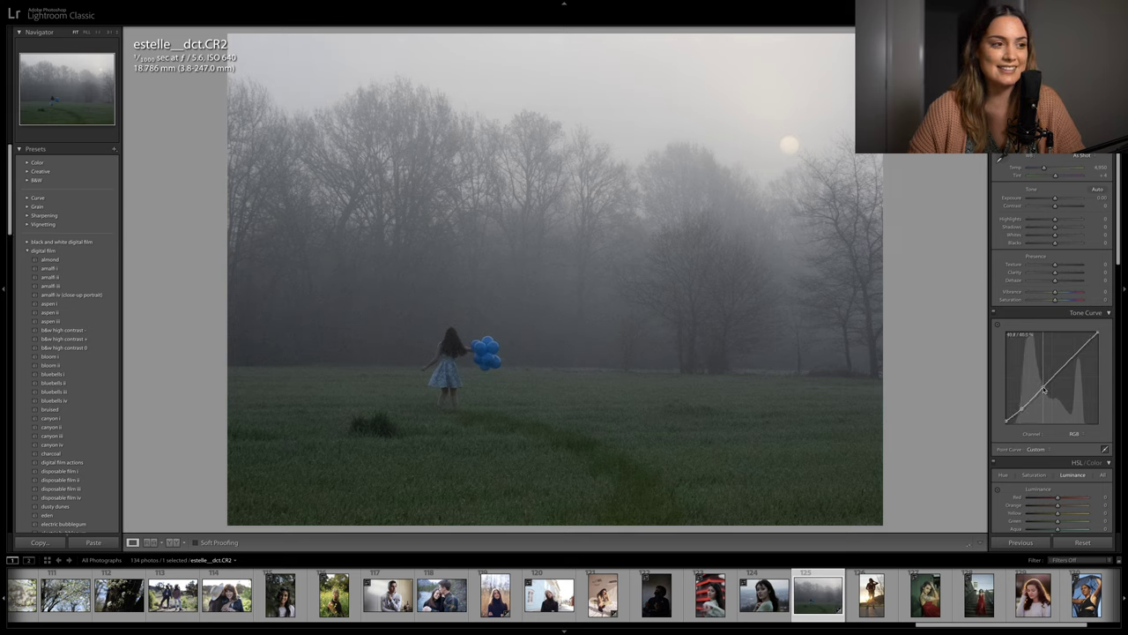
mouse_move(1045, 388)
mouse_down()
mouse_move(1022, 411)
mouse_move(1043, 385)
mouse_up()
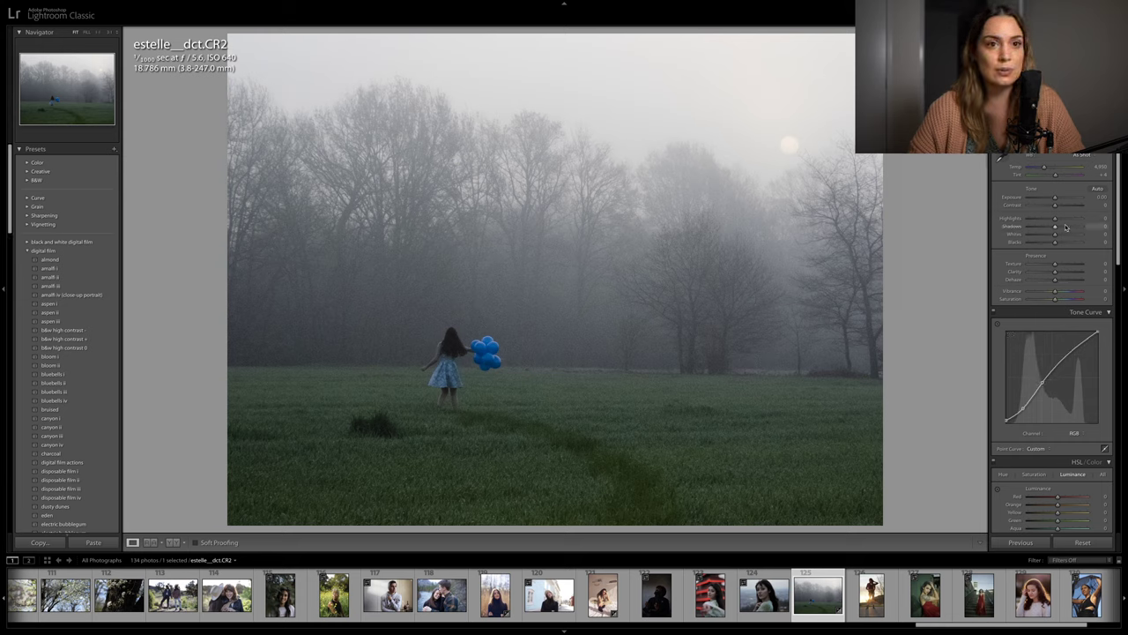
drag(1050, 221, 1059, 228)
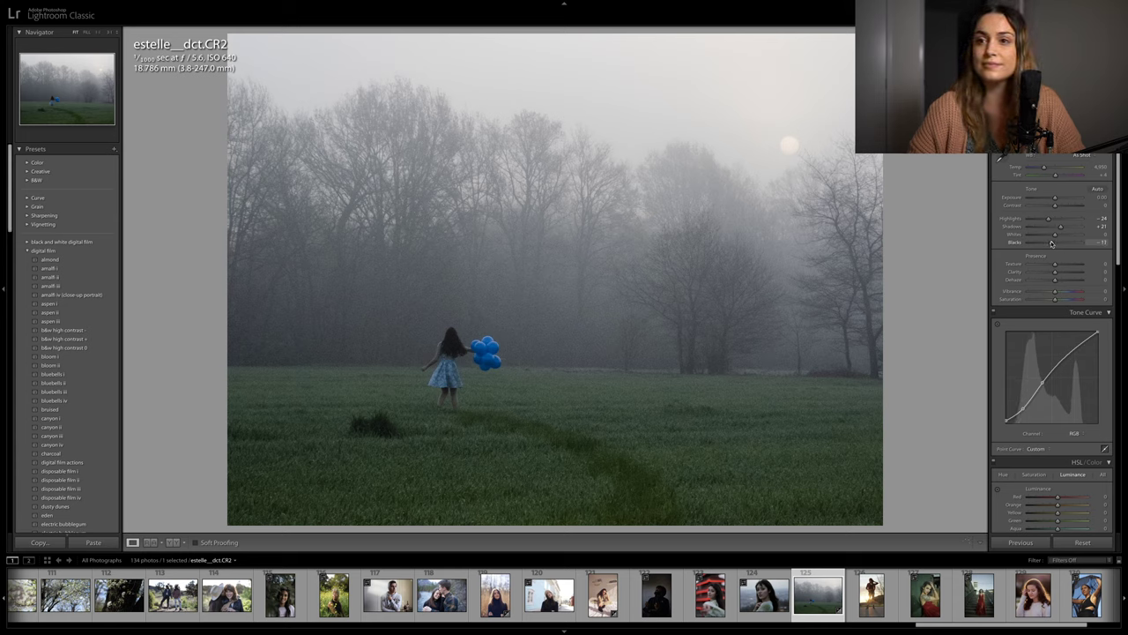
Tint the highlights teal with split toning at hue 183 and saturation 16
scroll(1051, 242, down, 5)
scroll(1050, 241, down, 1)
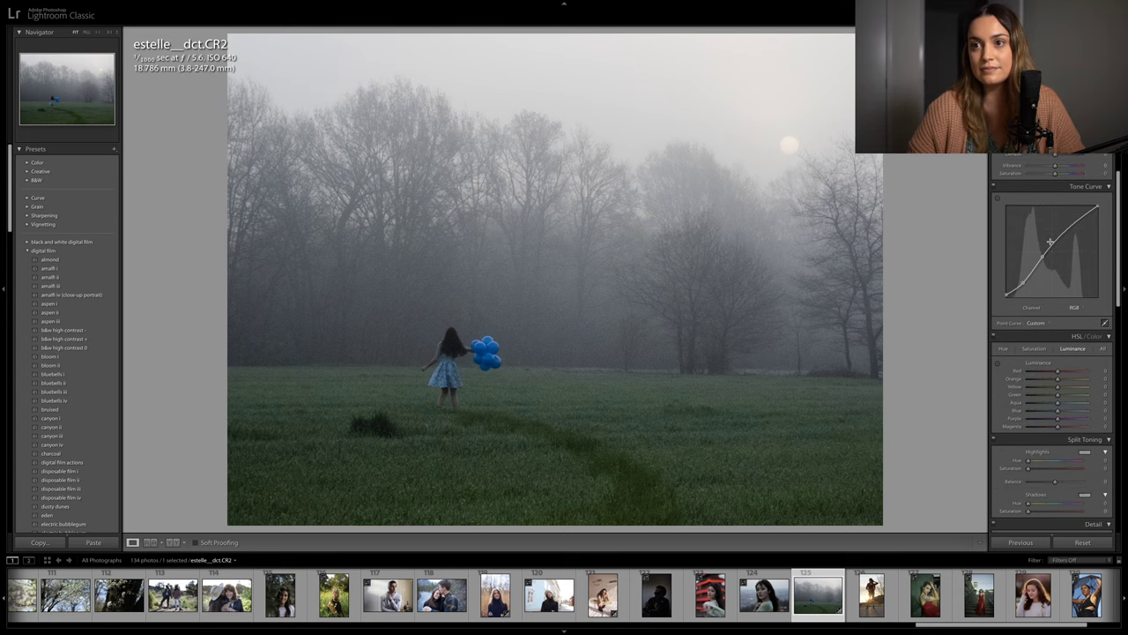
scroll(1050, 241, down, 1)
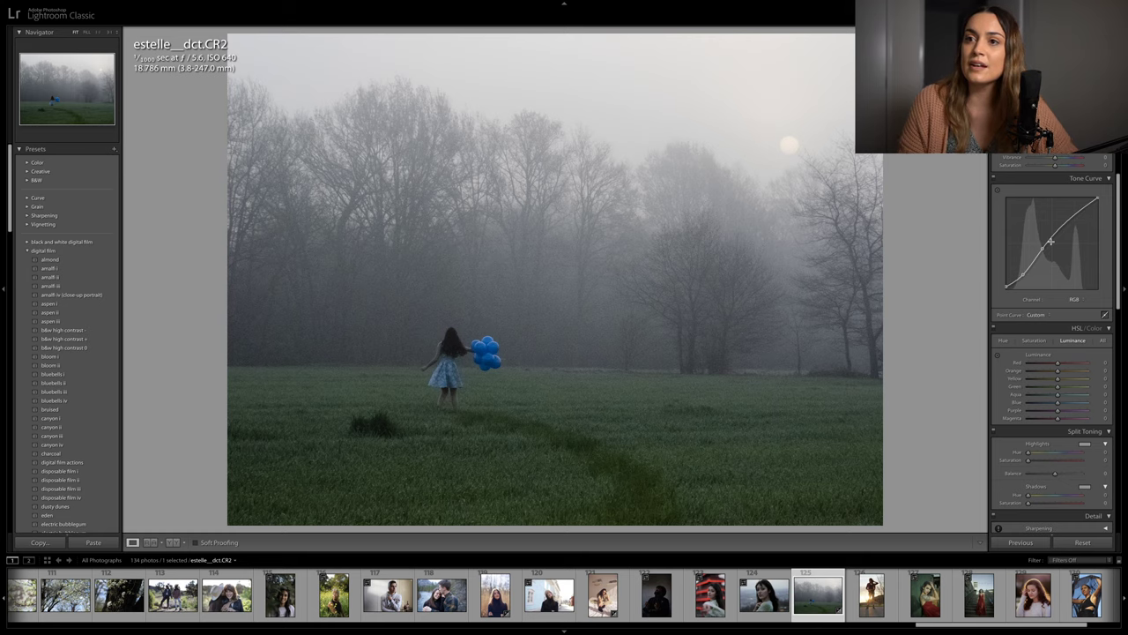
scroll(1051, 240, down, 1)
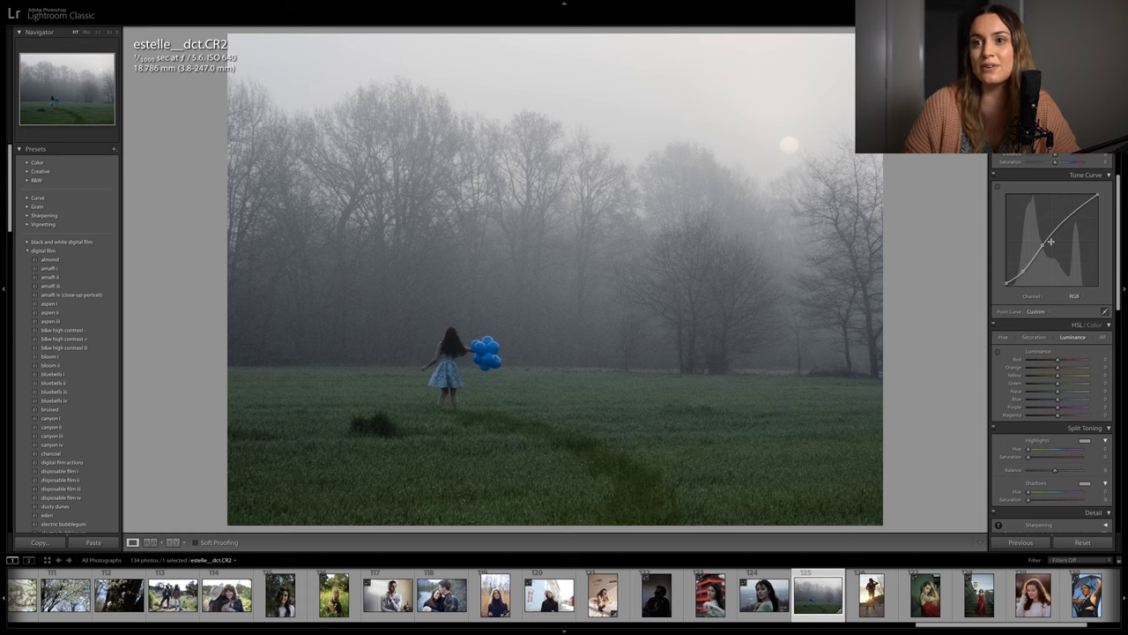
scroll(1071, 338, down, 5)
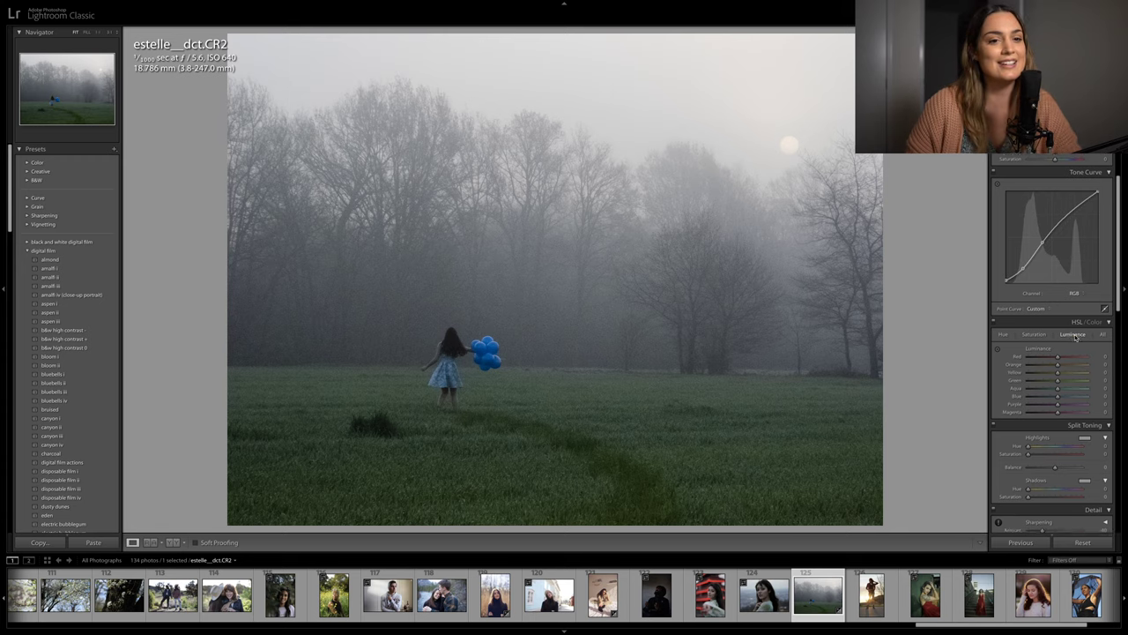
drag(1028, 367, 1043, 368)
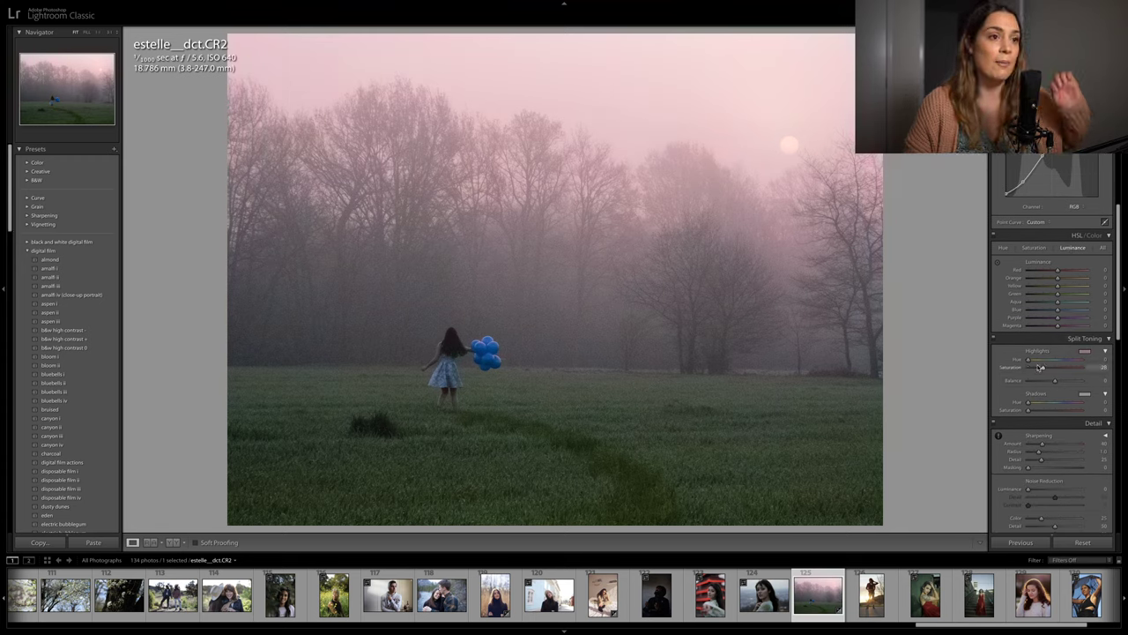
drag(1028, 359, 1056, 361)
drag(1043, 367, 1038, 369)
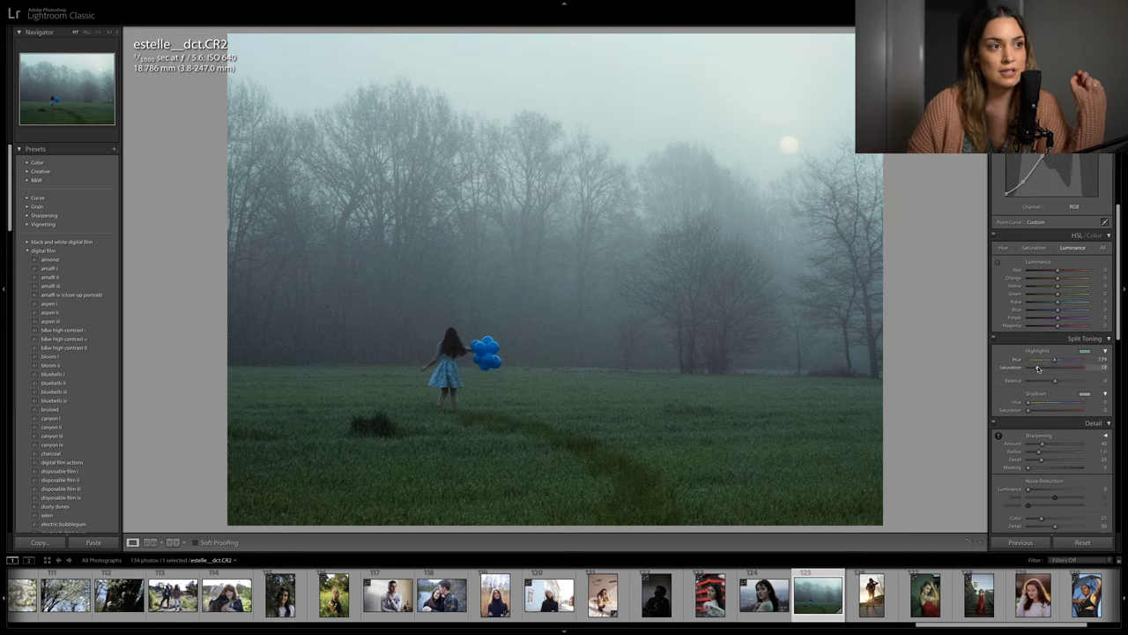
drag(1054, 361, 1055, 363)
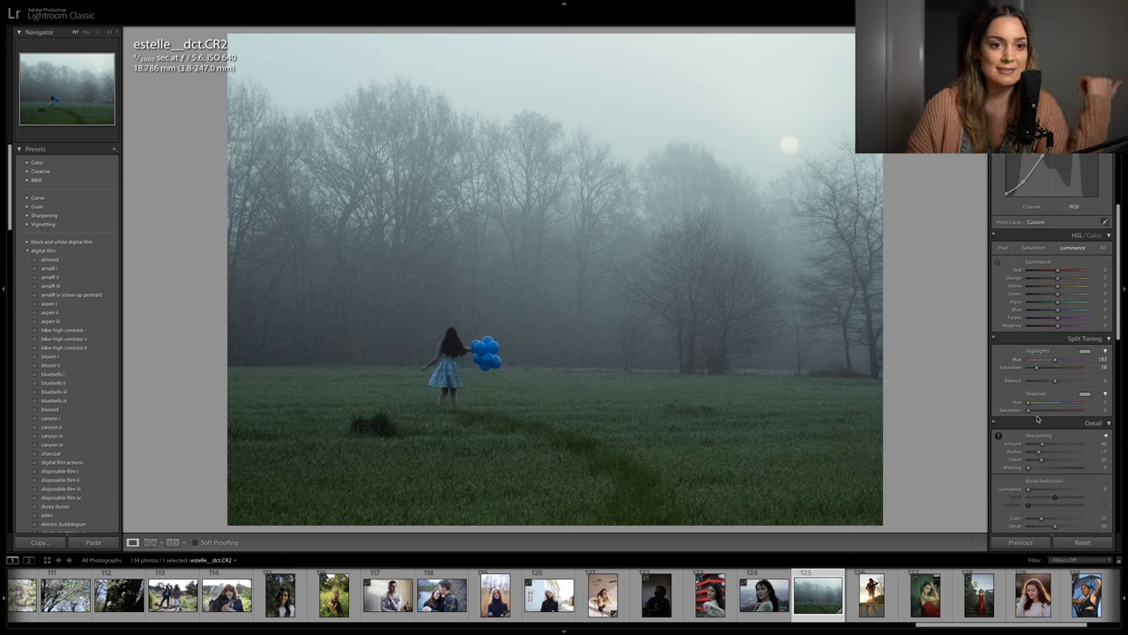
Set the split-toning shadows to hue 37 and saturation 9, compare with the effect off, and set highlight saturation to 17
drag(1039, 411, 1034, 411)
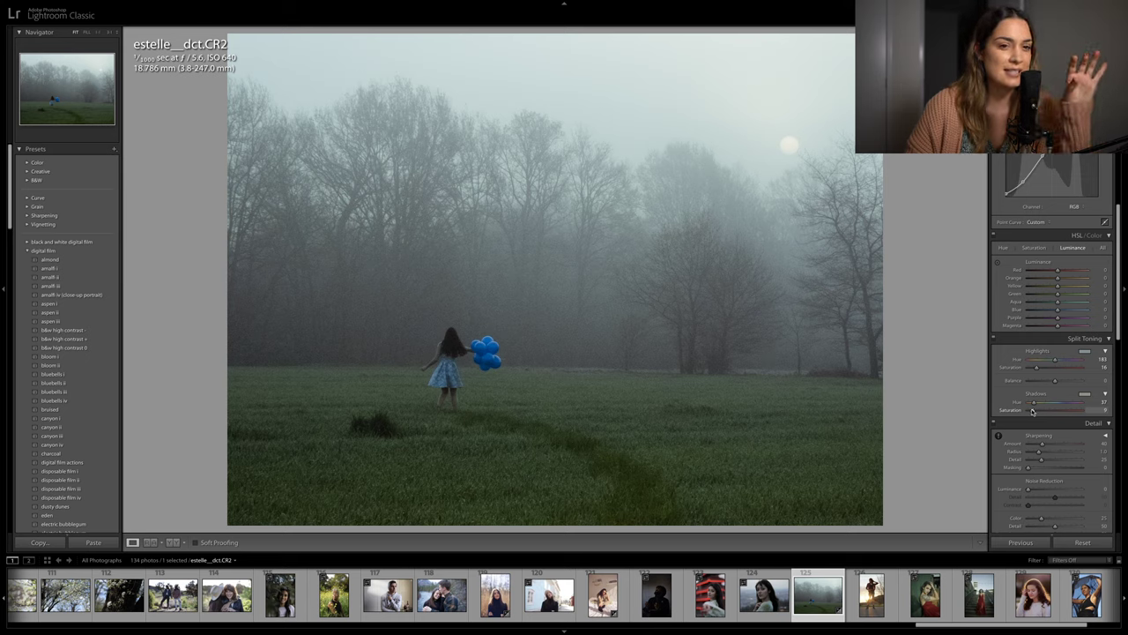
click(994, 339)
click(993, 339)
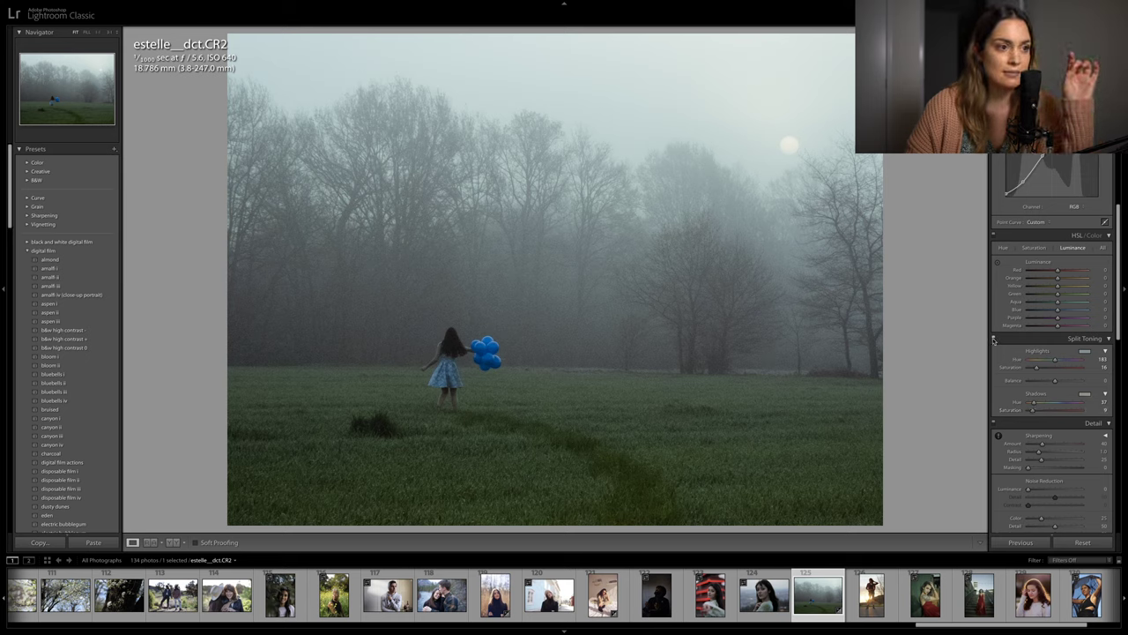
drag(1038, 367, 1042, 370)
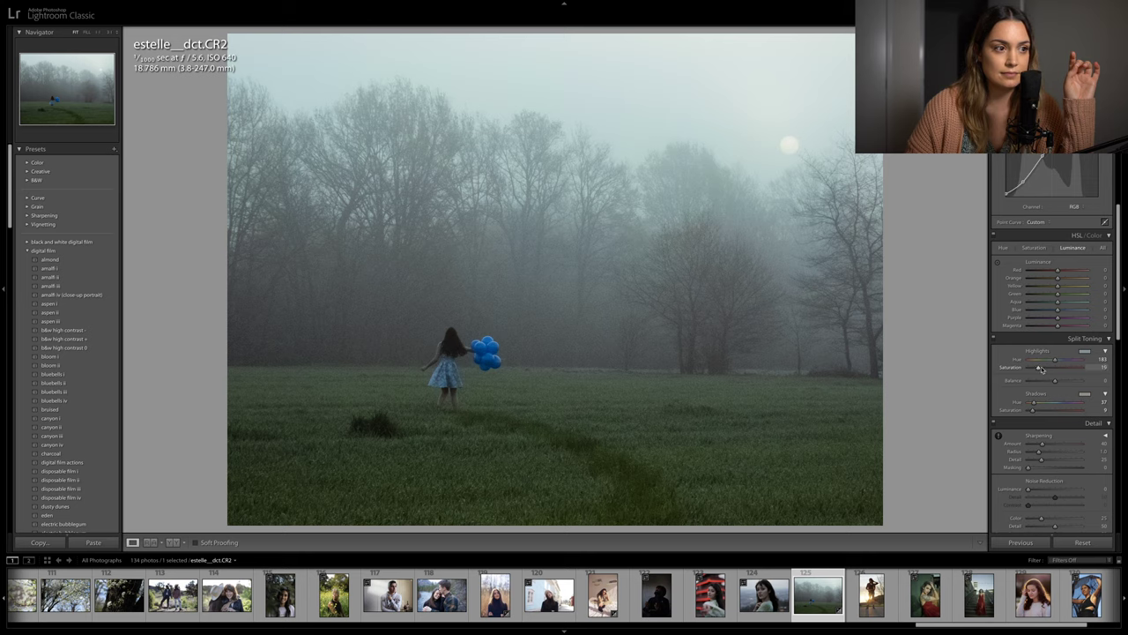
Warm the grass by shifting the HSL hue of yellow to −31 and green to −21
scroll(1045, 353, up, 2)
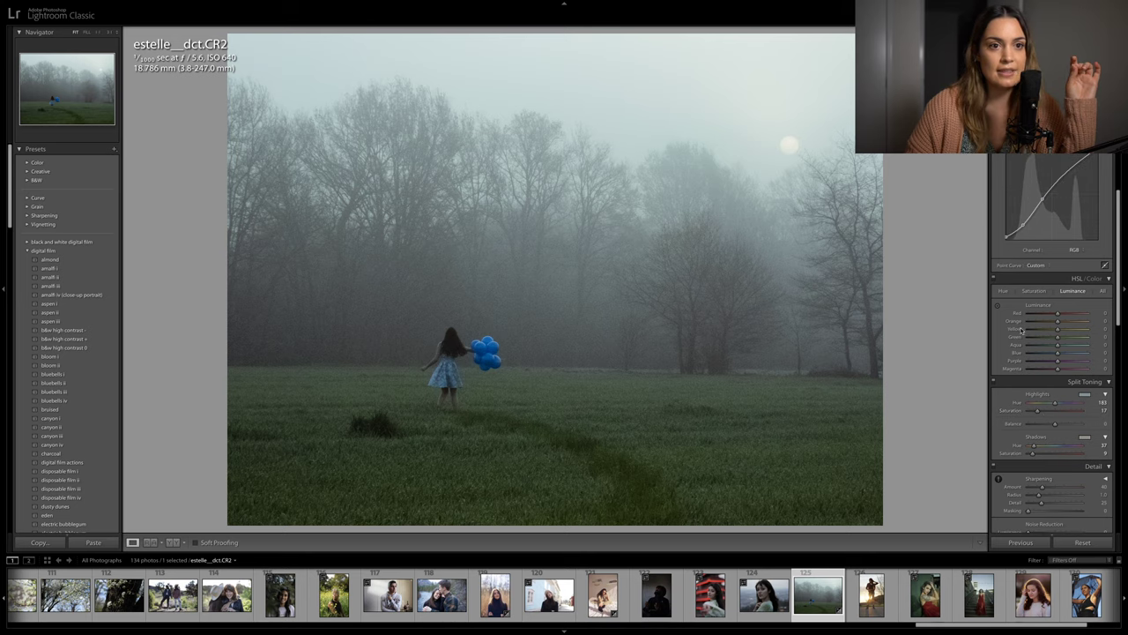
click(1002, 292)
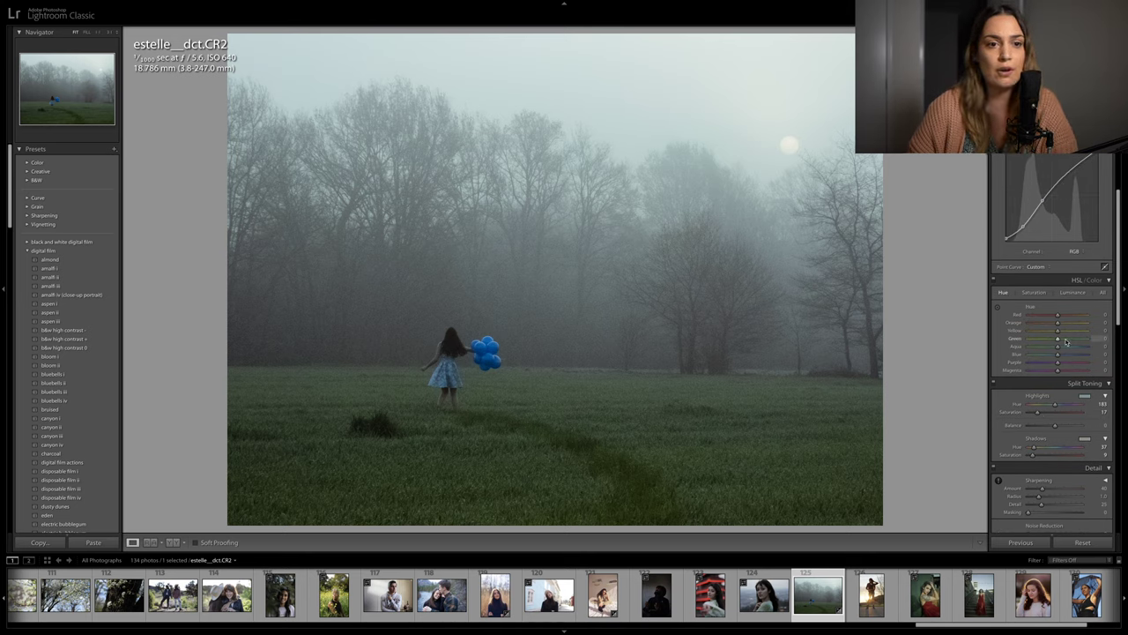
drag(1052, 341, 1053, 339)
Add a horizontal graduated filter over the grass with tint 13, saturation −16 and slightly raised exposure, starting just above the field's edge
key(m)
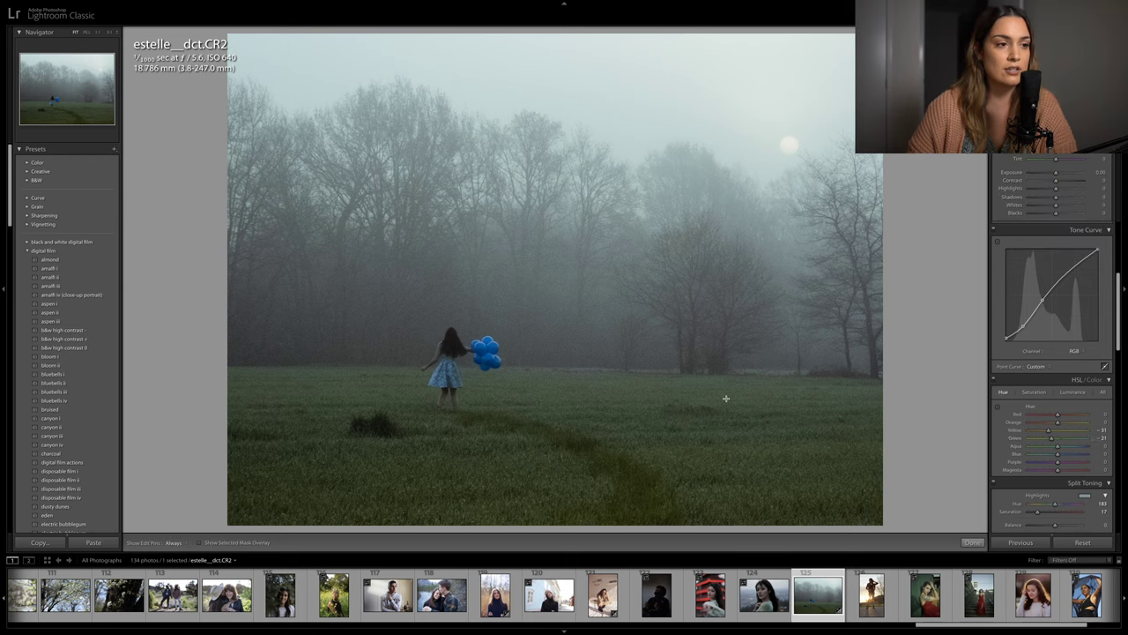
drag(586, 441, 586, 358)
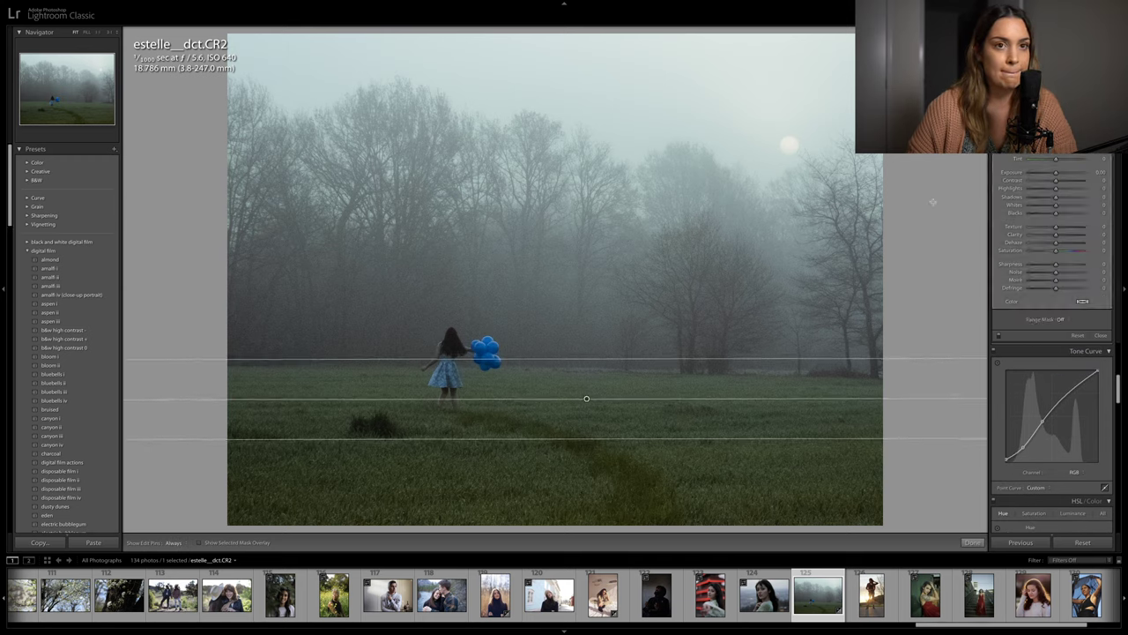
drag(1056, 251, 1045, 251)
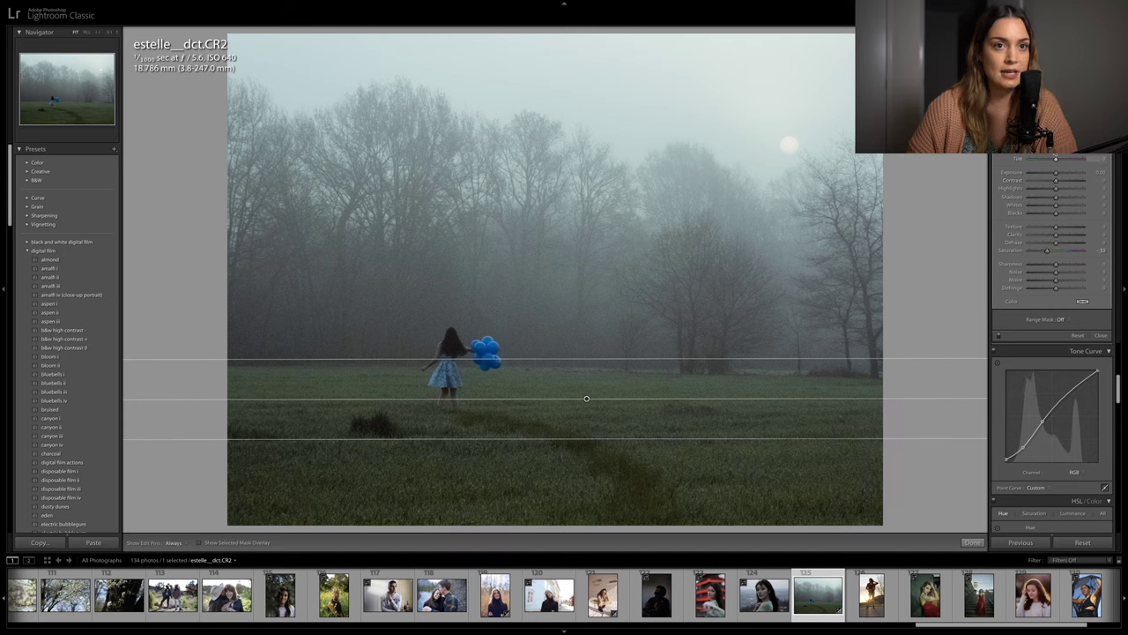
drag(1060, 160, 1057, 159)
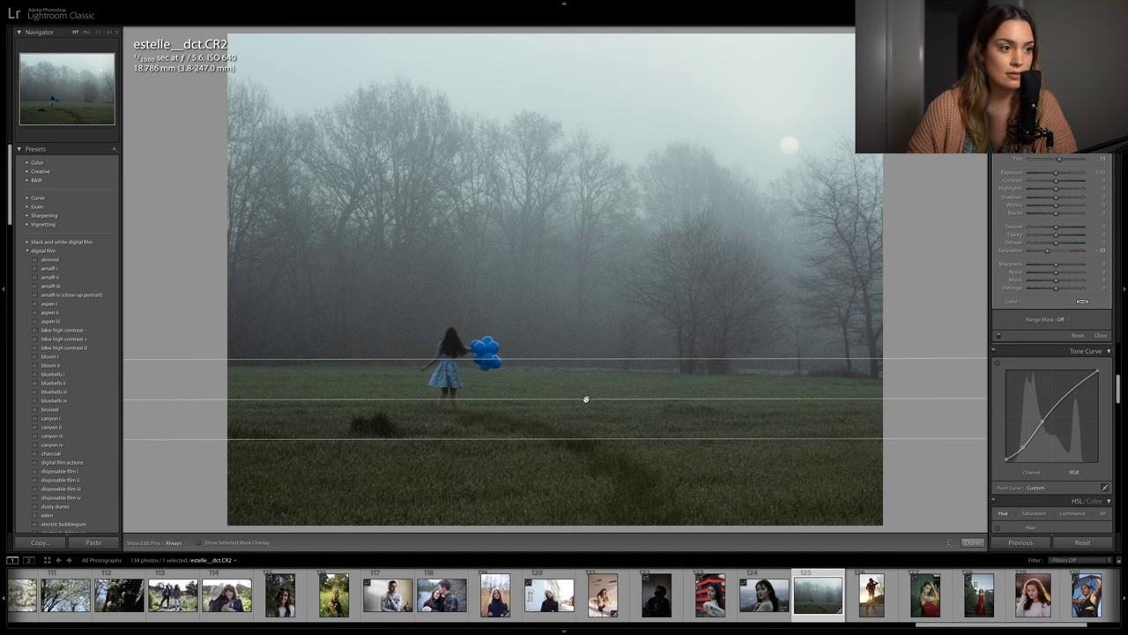
mouse_move(586, 398)
mouse_down()
mouse_move(587, 378)
mouse_move(585, 393)
mouse_up()
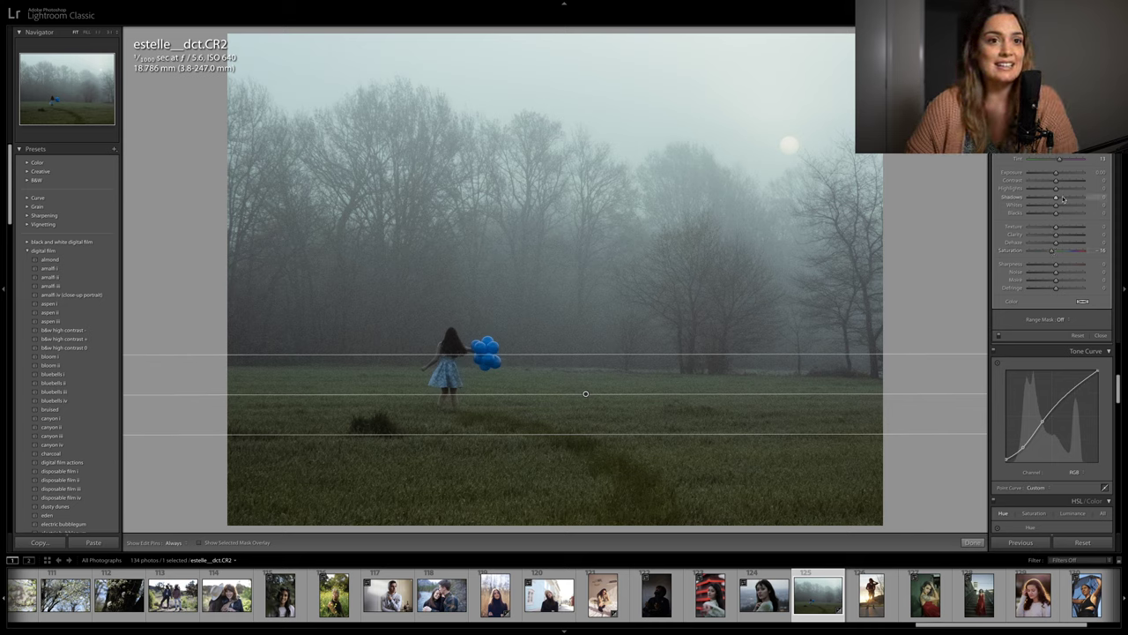
drag(1057, 173, 1058, 174)
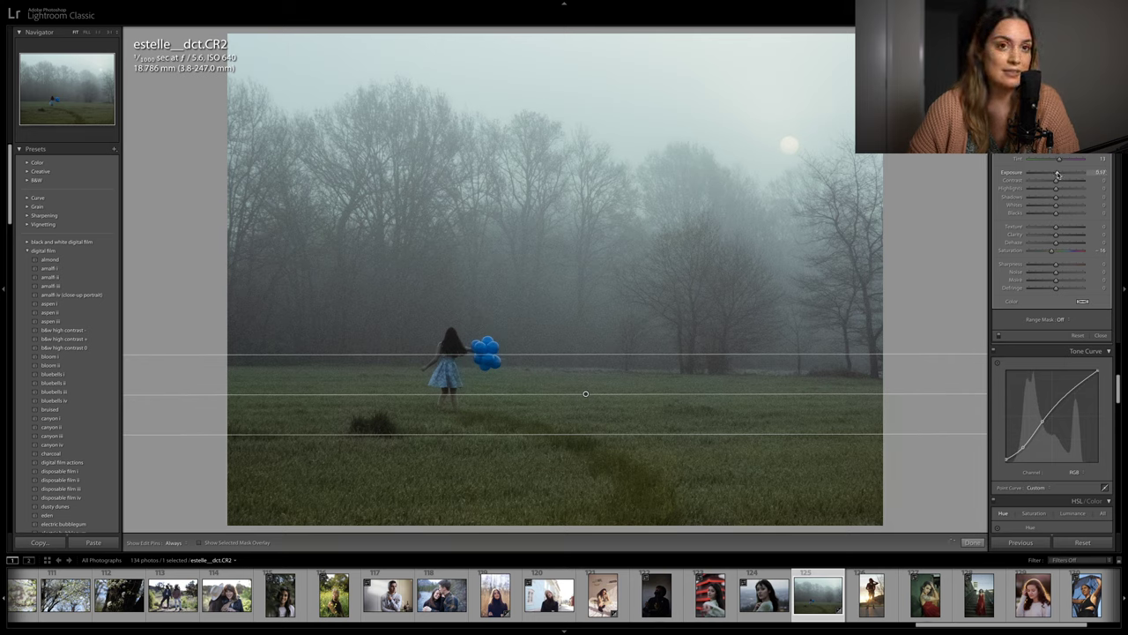
key(Escape)
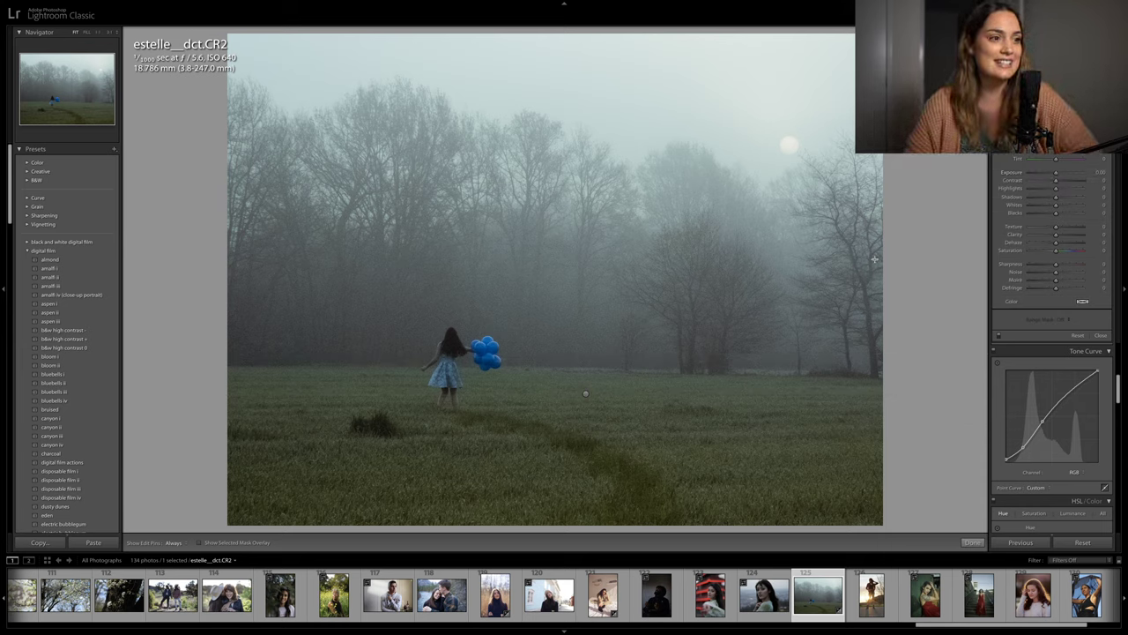
key(m)
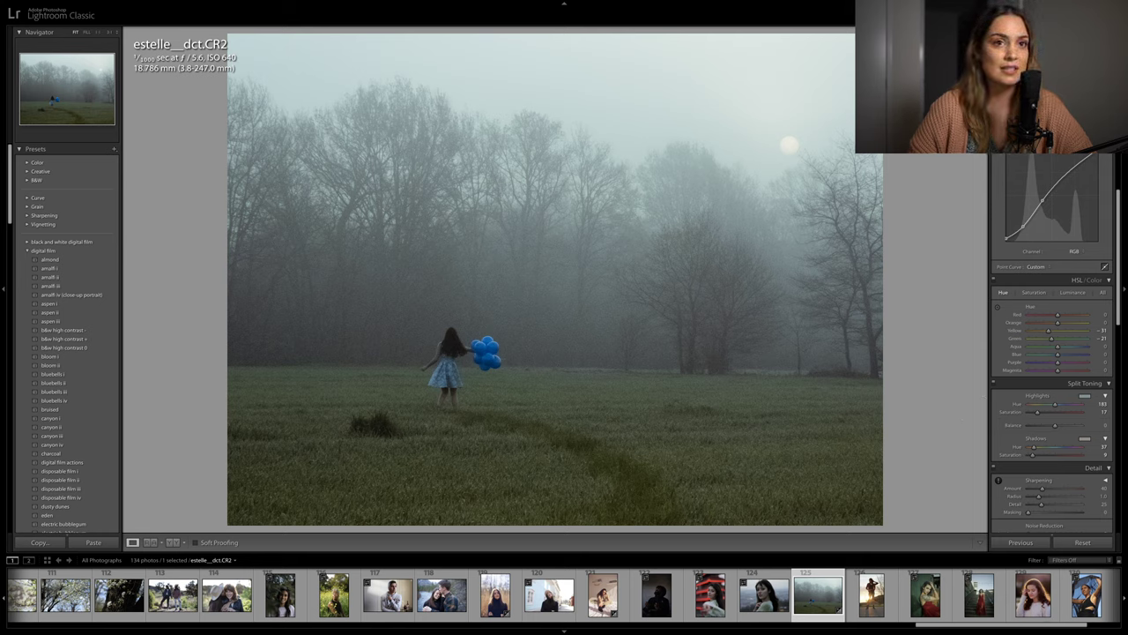
Brush a soft size 20 local adjustment over the girl and set its exposure to 0.10
key(k)
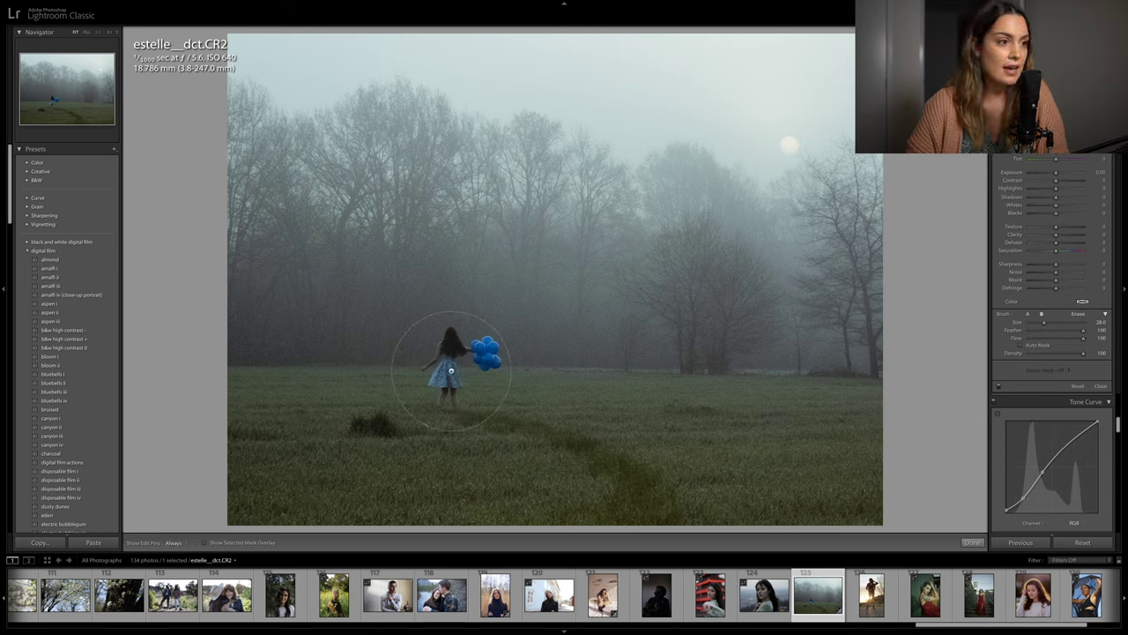
scroll(448, 364, down, 5)
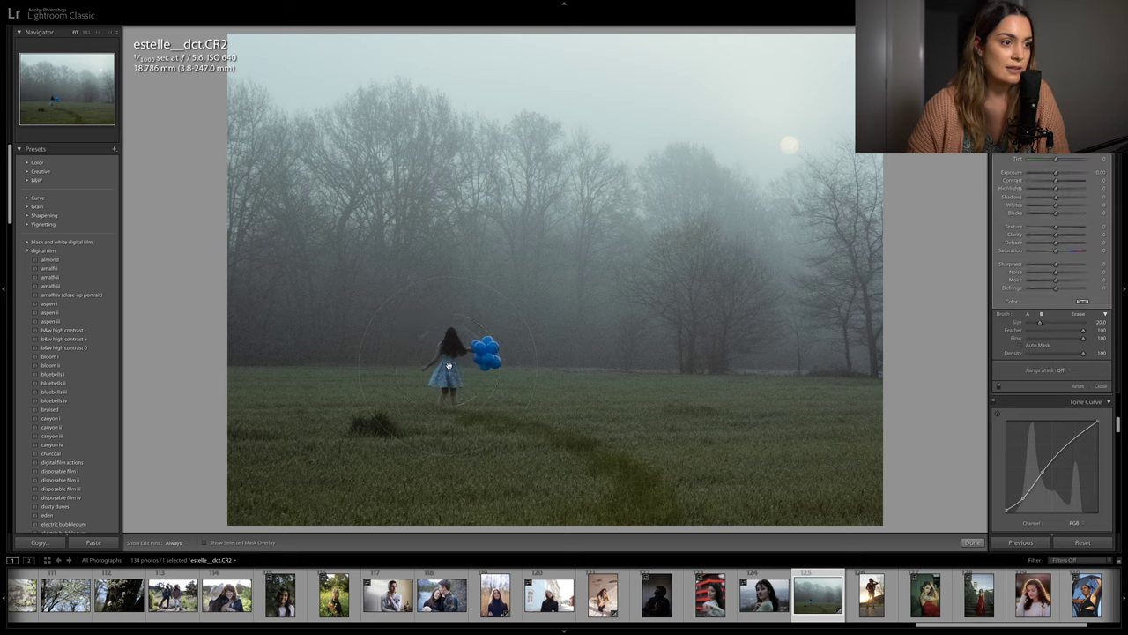
drag(1064, 178, 1068, 178)
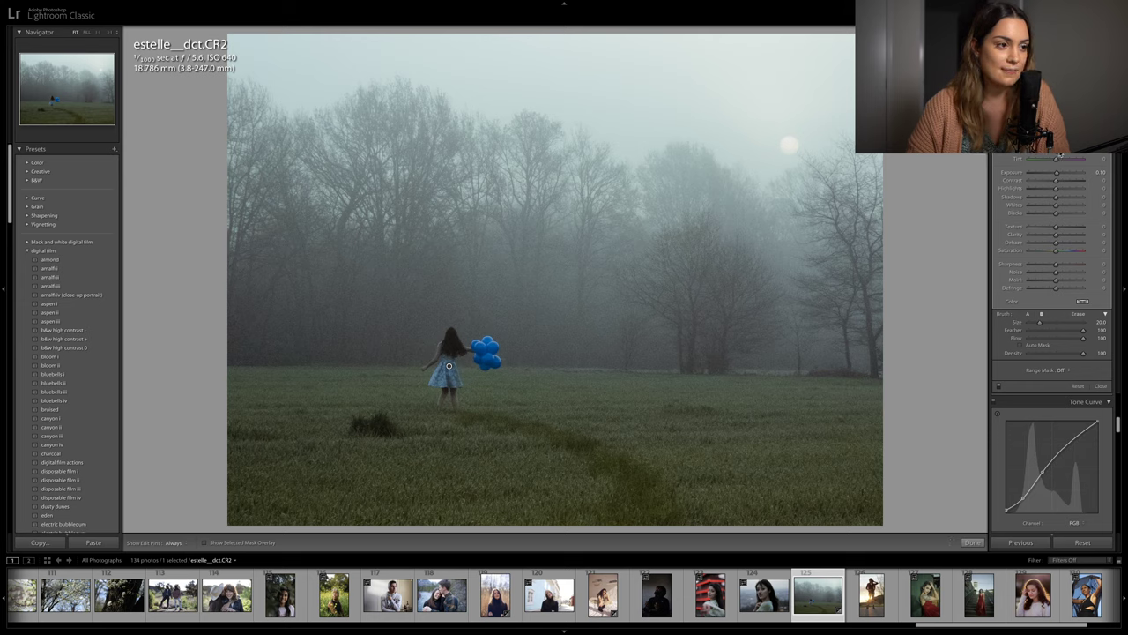
click(1060, 156)
Swap the split toning to warm highlights at hue 54, saturation 23 and cool shadows at hue 193, saturation 14
scroll(1058, 247, down, 5)
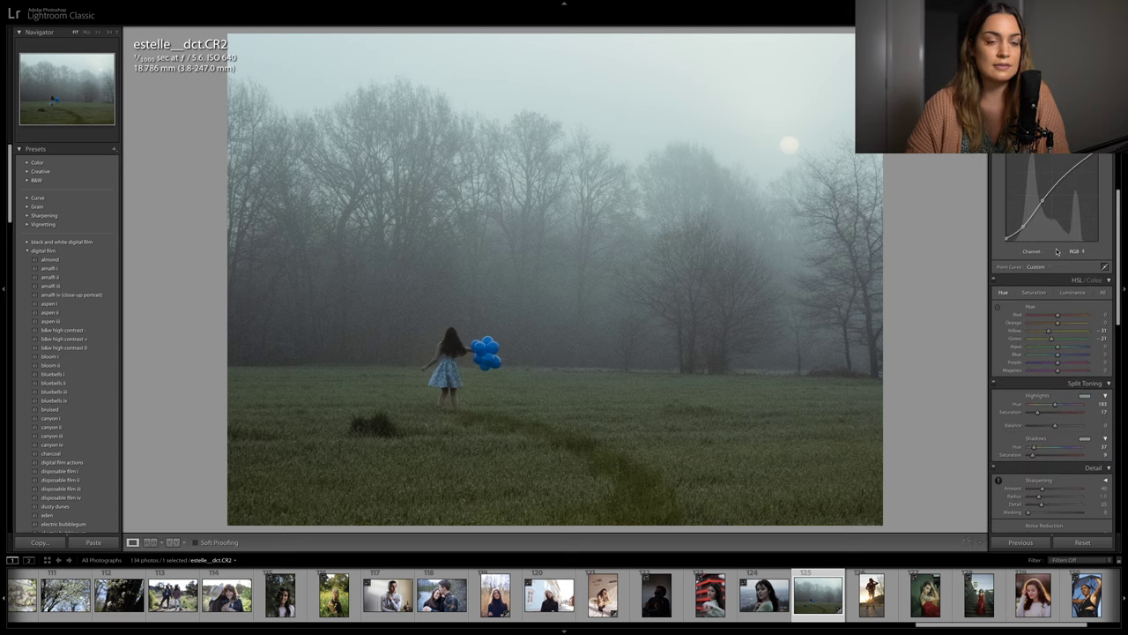
scroll(1059, 251, down, 2)
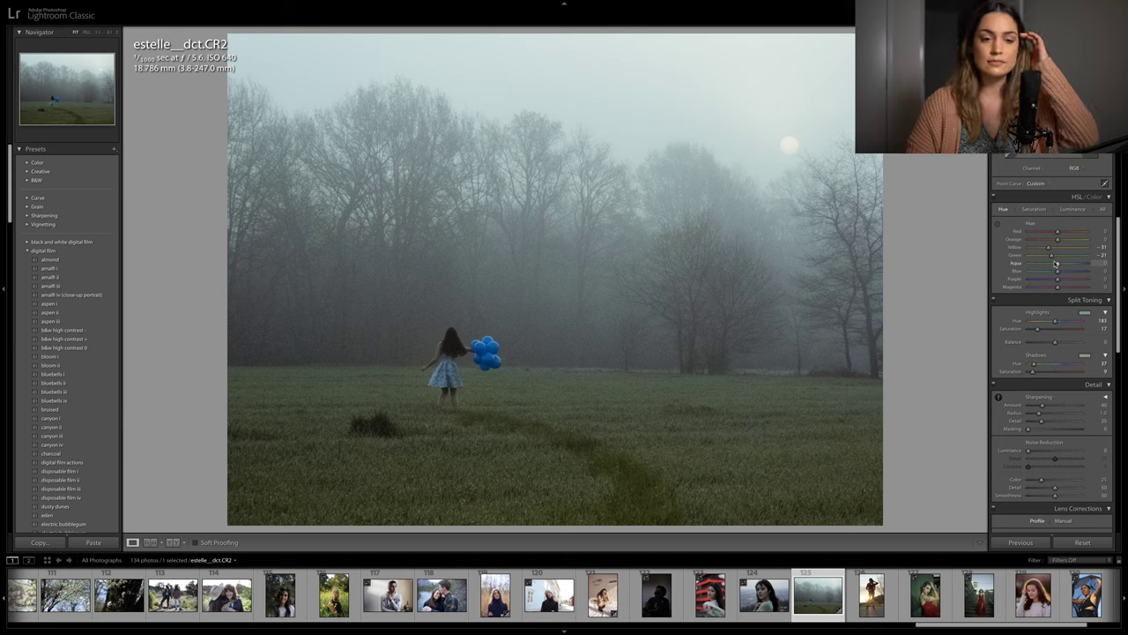
scroll(1058, 299, up, 1)
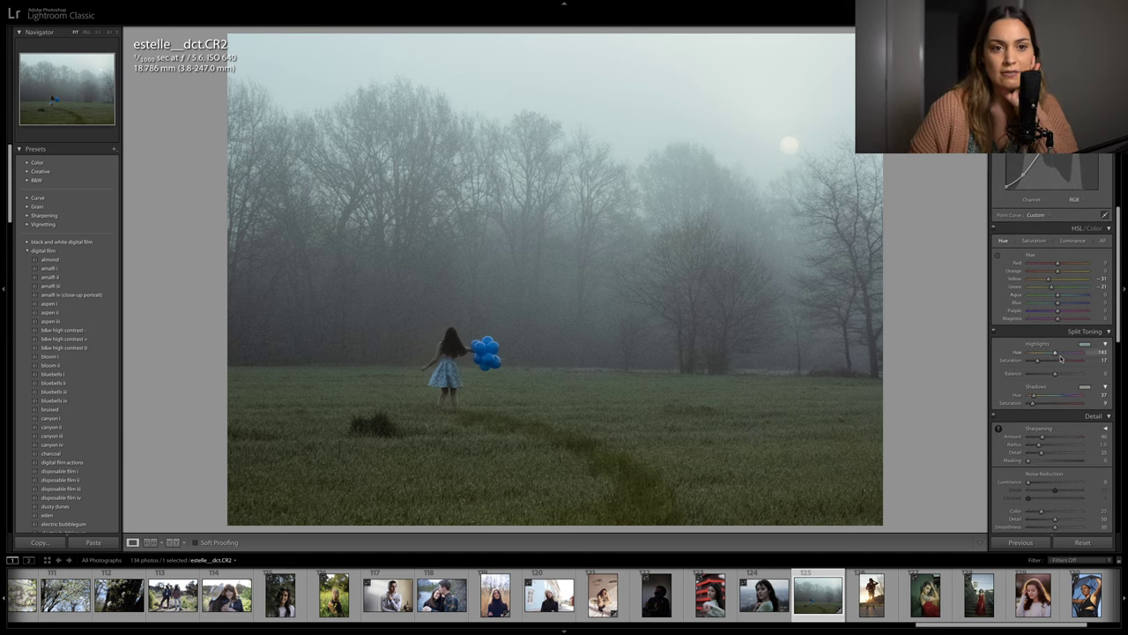
drag(1035, 397, 1054, 397)
drag(1041, 352, 1036, 355)
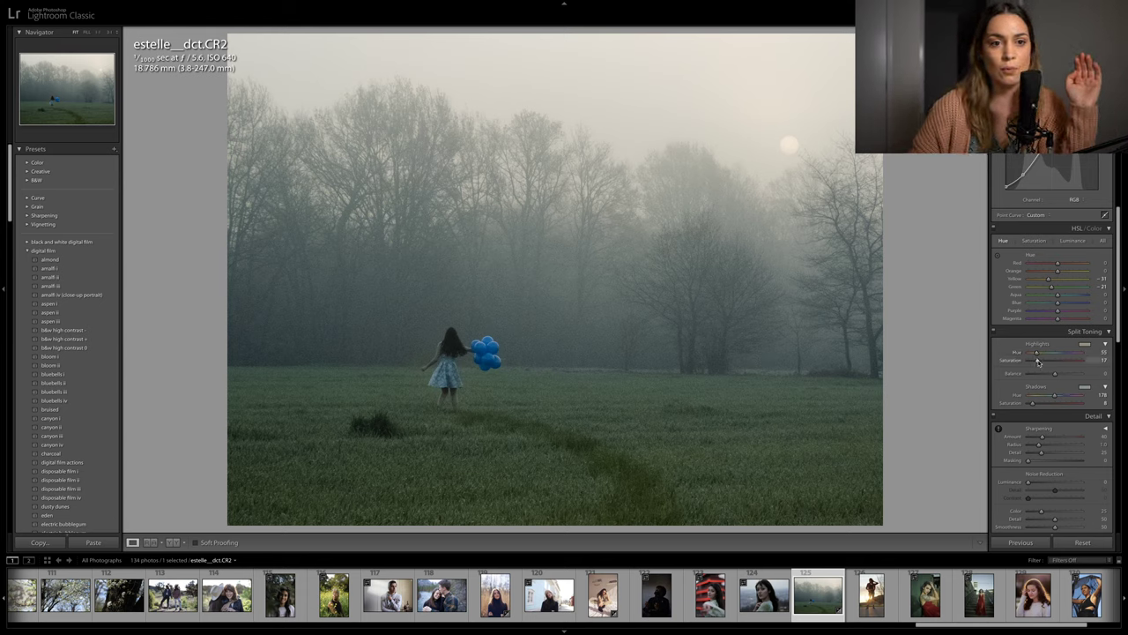
drag(1038, 362, 1037, 357)
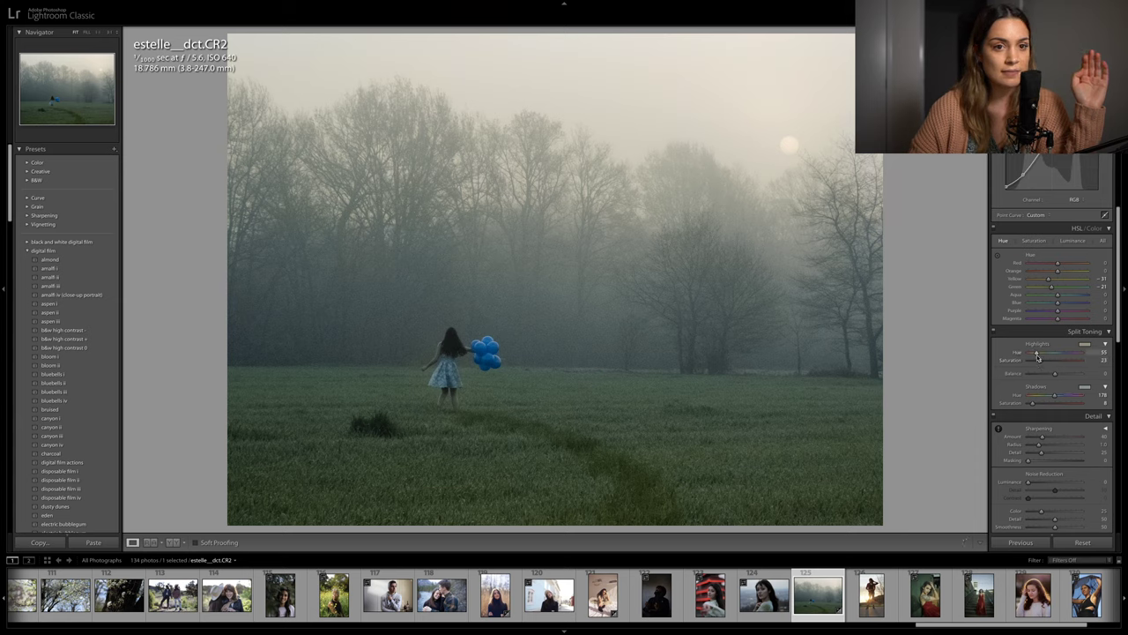
drag(1032, 403, 1035, 403)
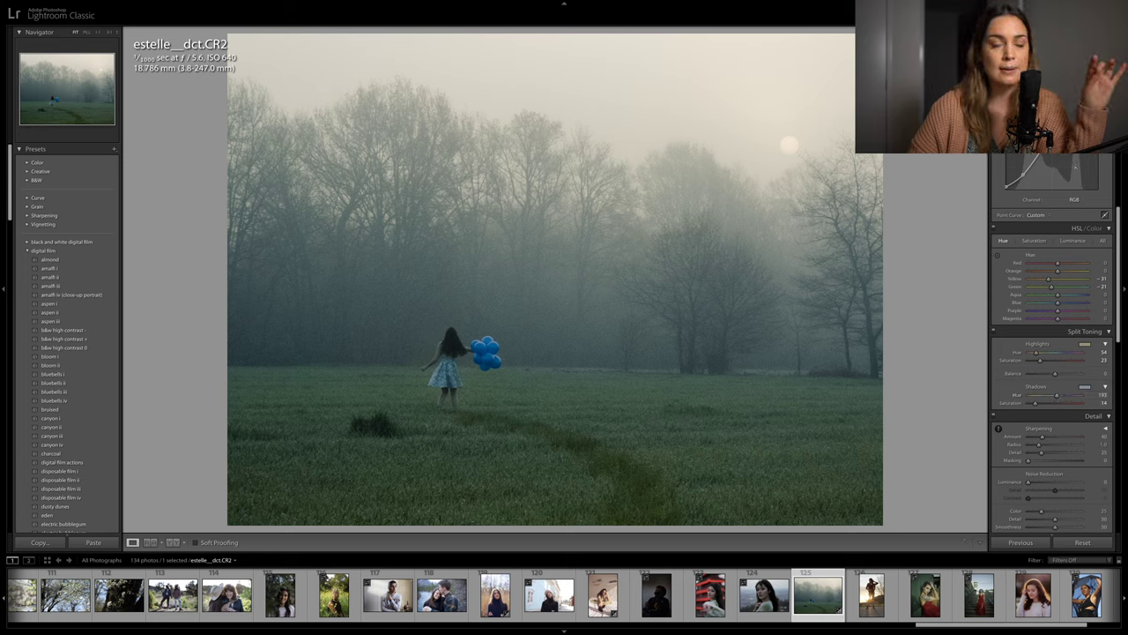
Ease the grass graduated filter's desaturation, raise its tint slightly, and move it up to the base of the tree line
scroll(1061, 388, up, 6)
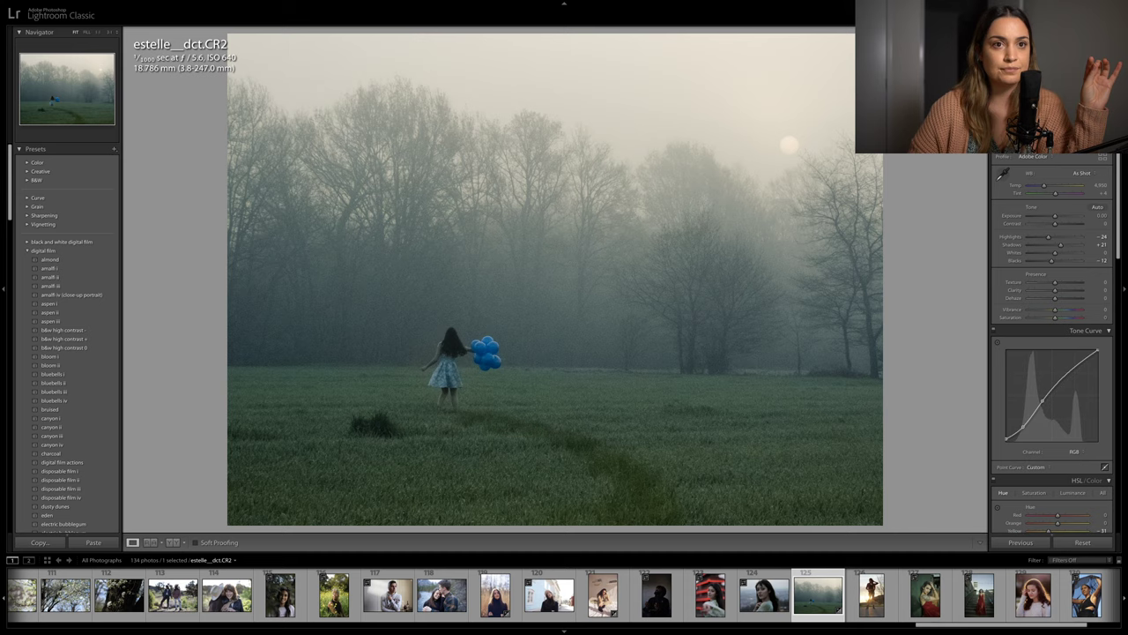
key(m)
click(587, 393)
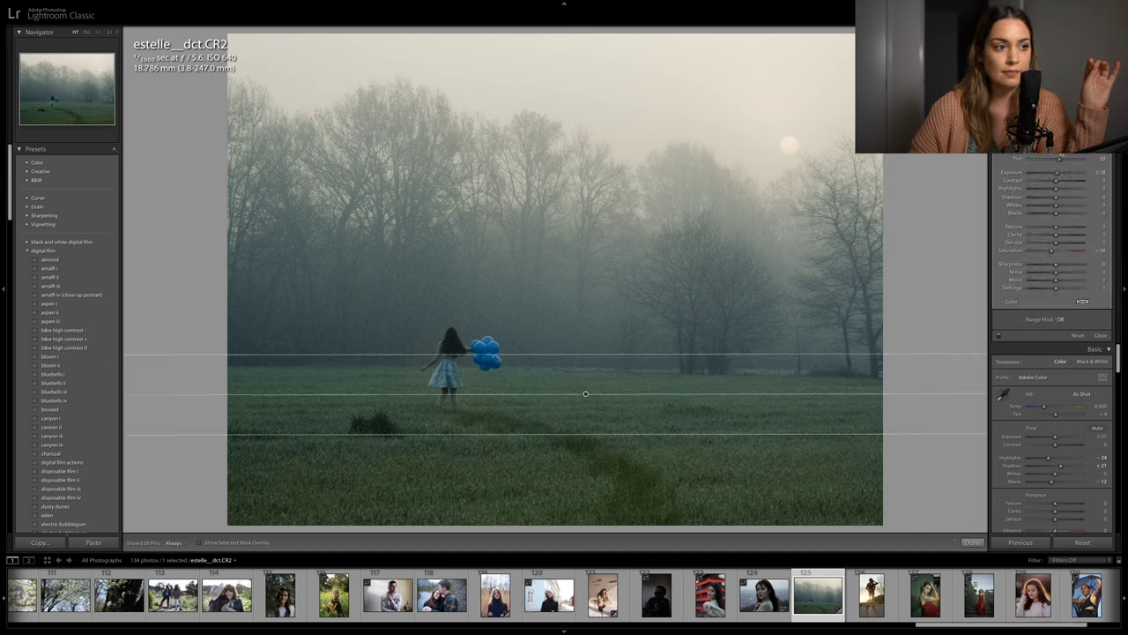
drag(1055, 251, 1057, 251)
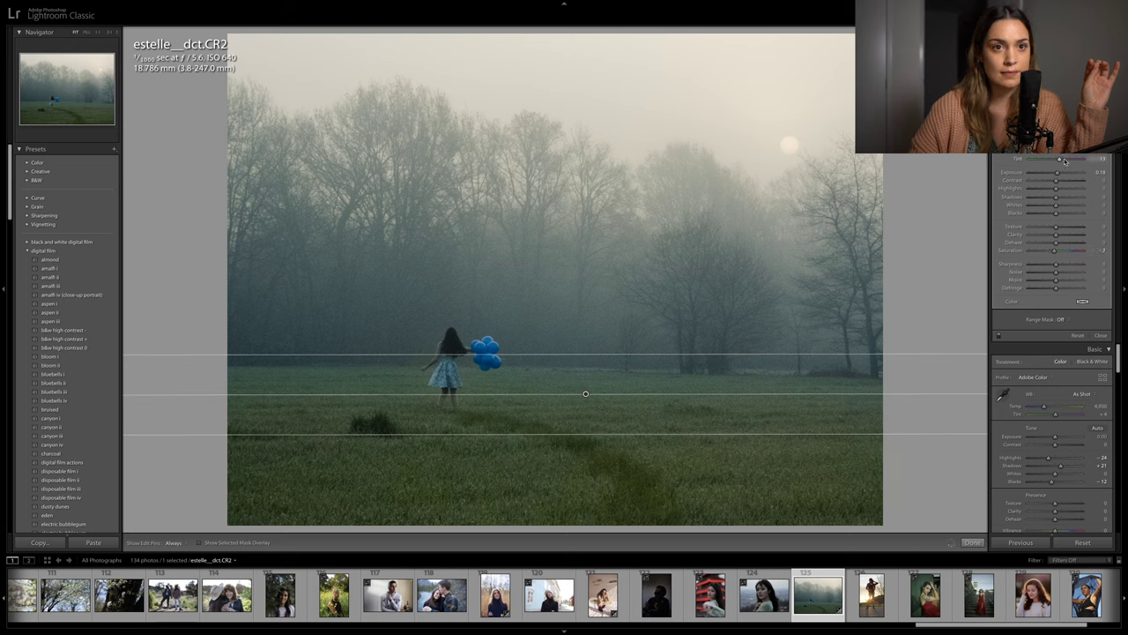
drag(1060, 159, 1063, 156)
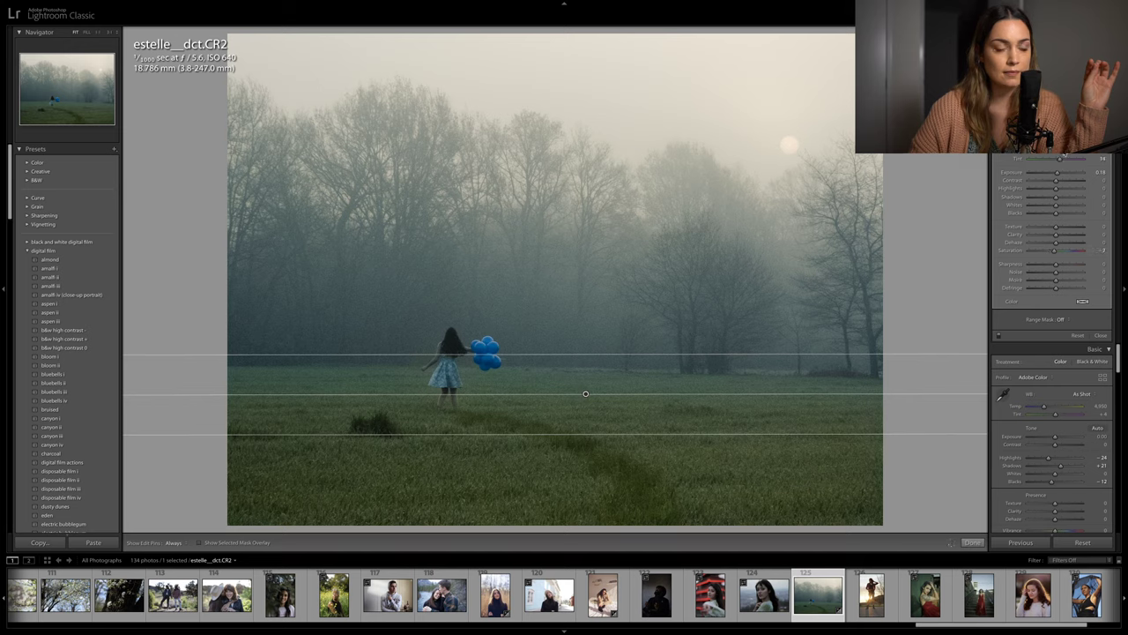
drag(583, 393, 578, 363)
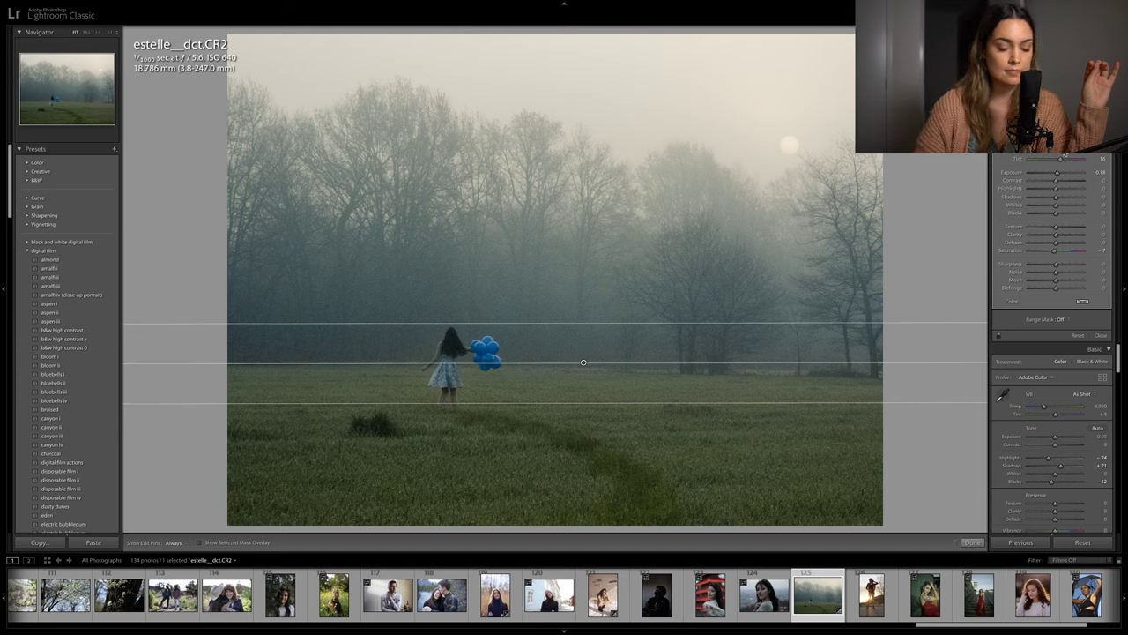
click(1100, 334)
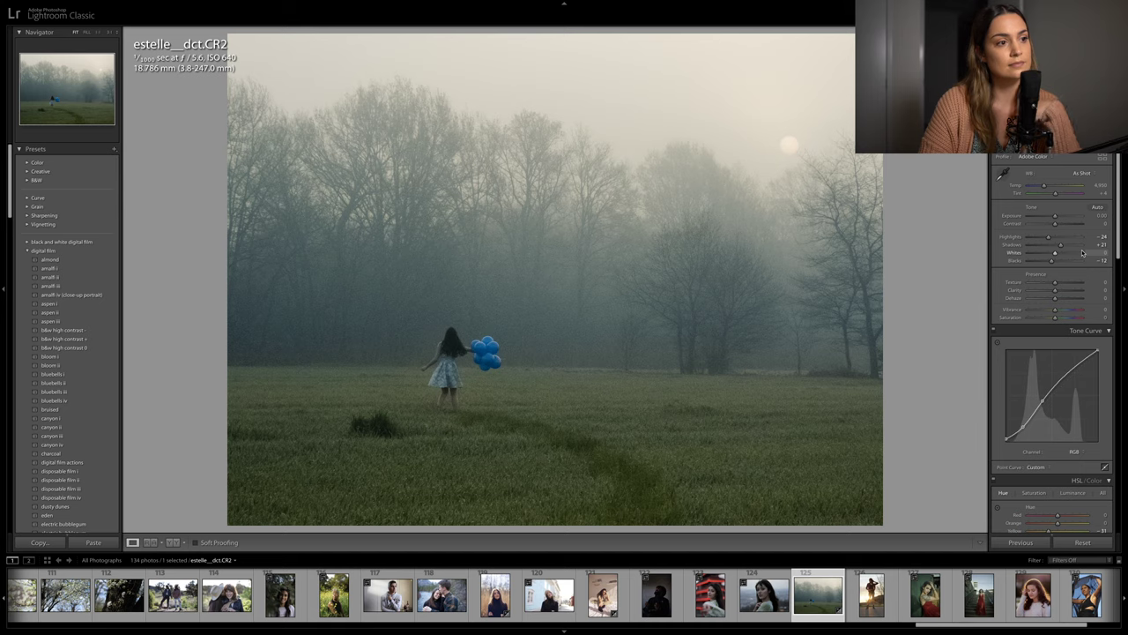
Compare the photo with its unedited version and raise the overall contrast to +10
key(backslash)
key(backslash)
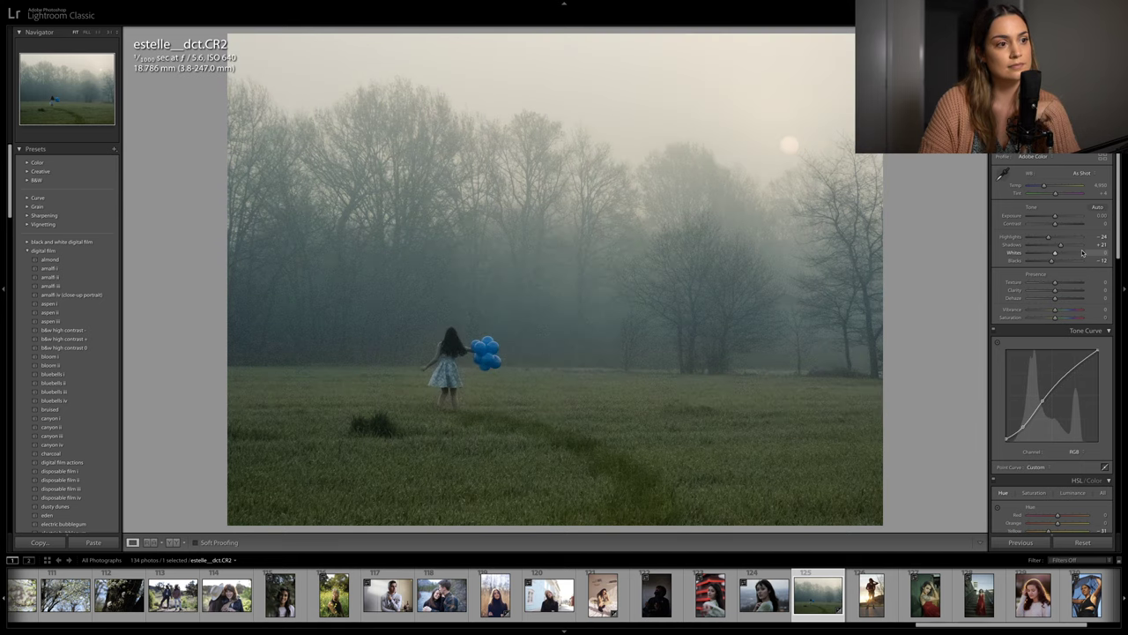
key(backslash)
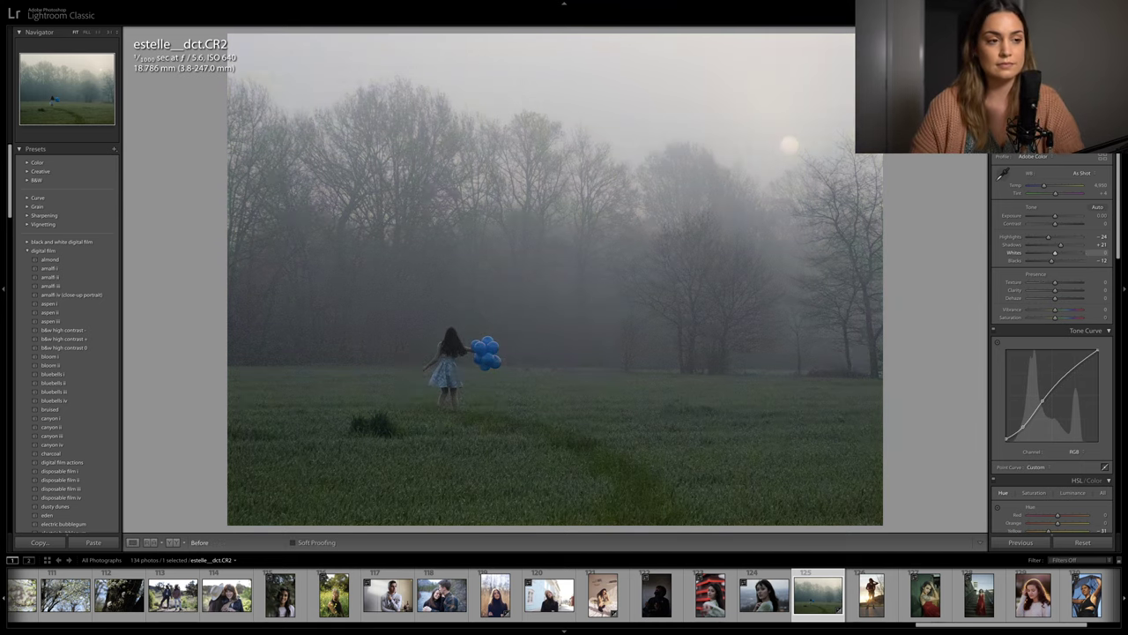
key(backslash)
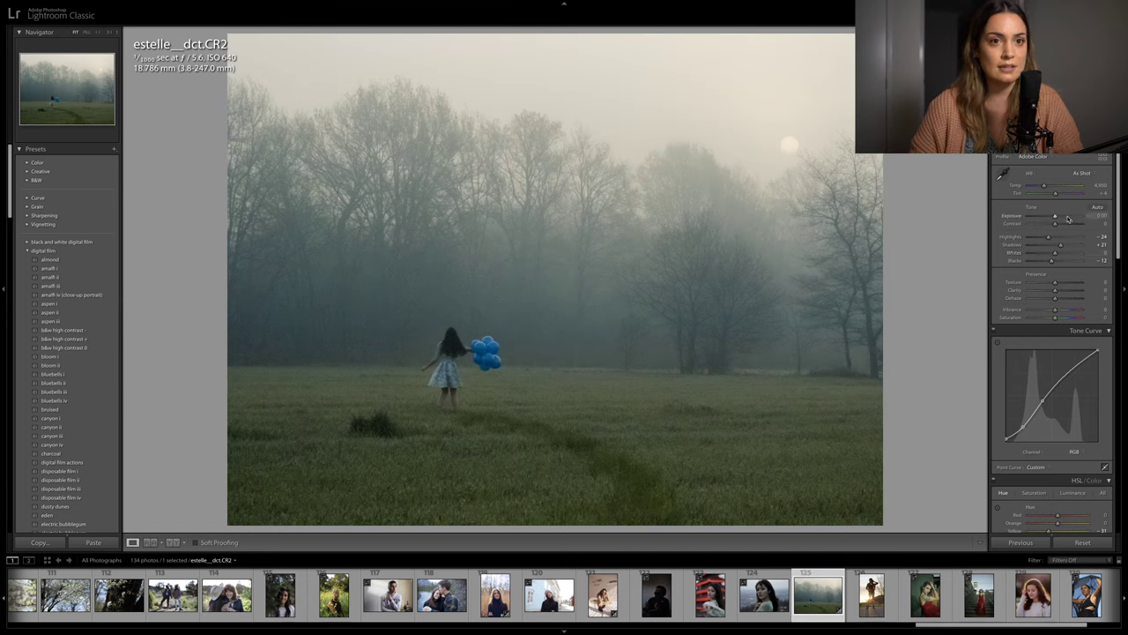
key(Down)
key(Down)
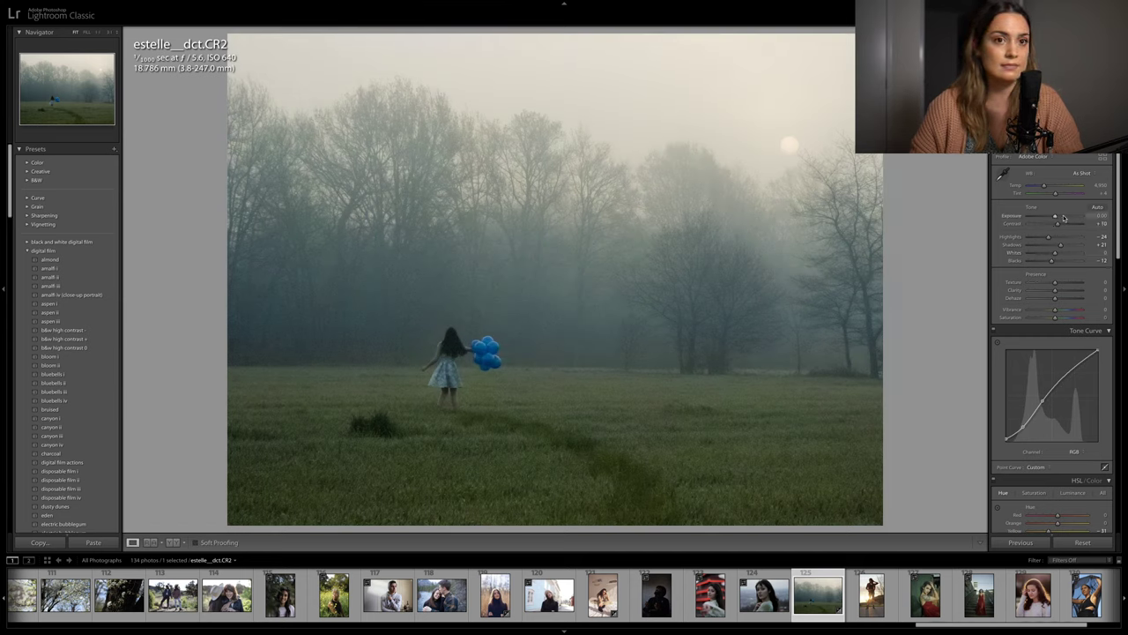
Apply luminance noise reduction of 20, checking the grain in a close-up of the girl and trees
scroll(1055, 379, down, 3)
scroll(1055, 379, down, 7)
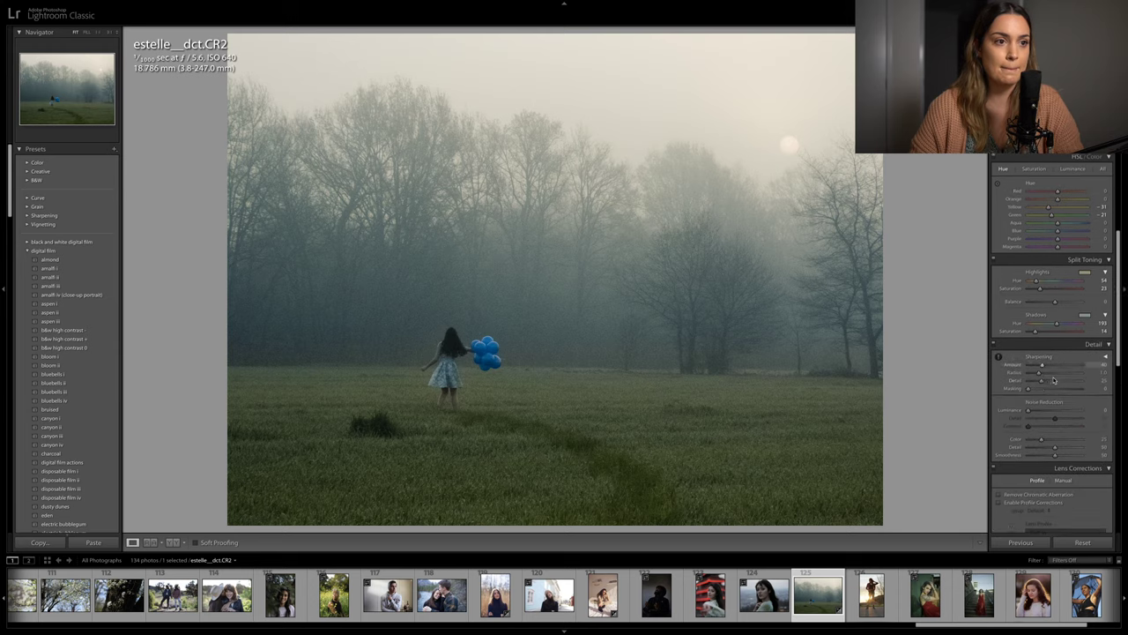
click(635, 287)
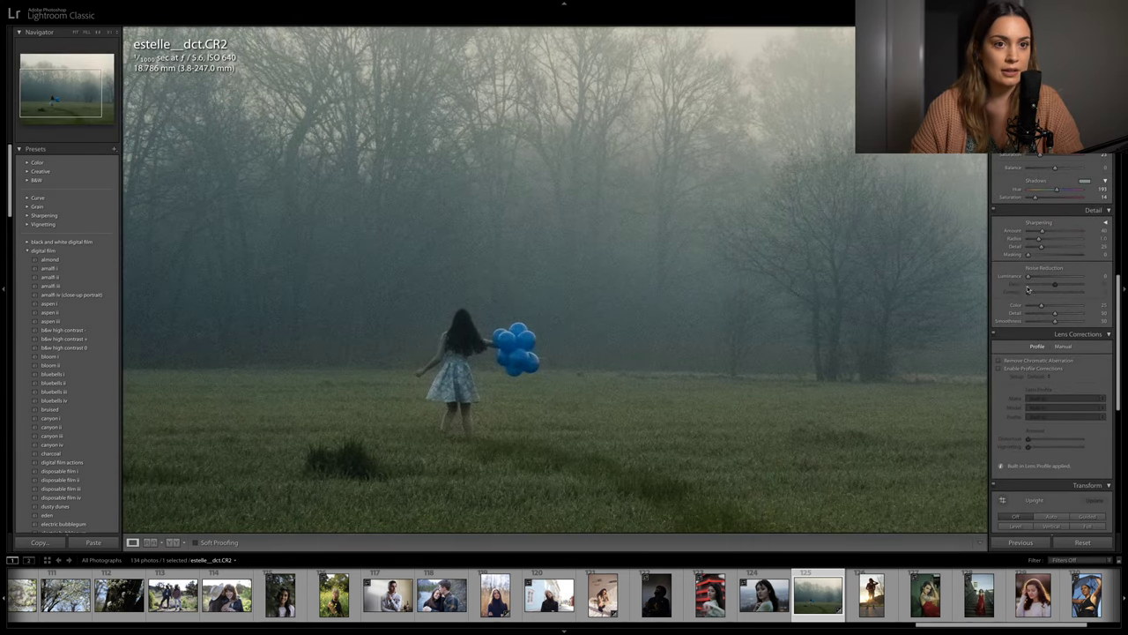
drag(1028, 277, 1039, 278)
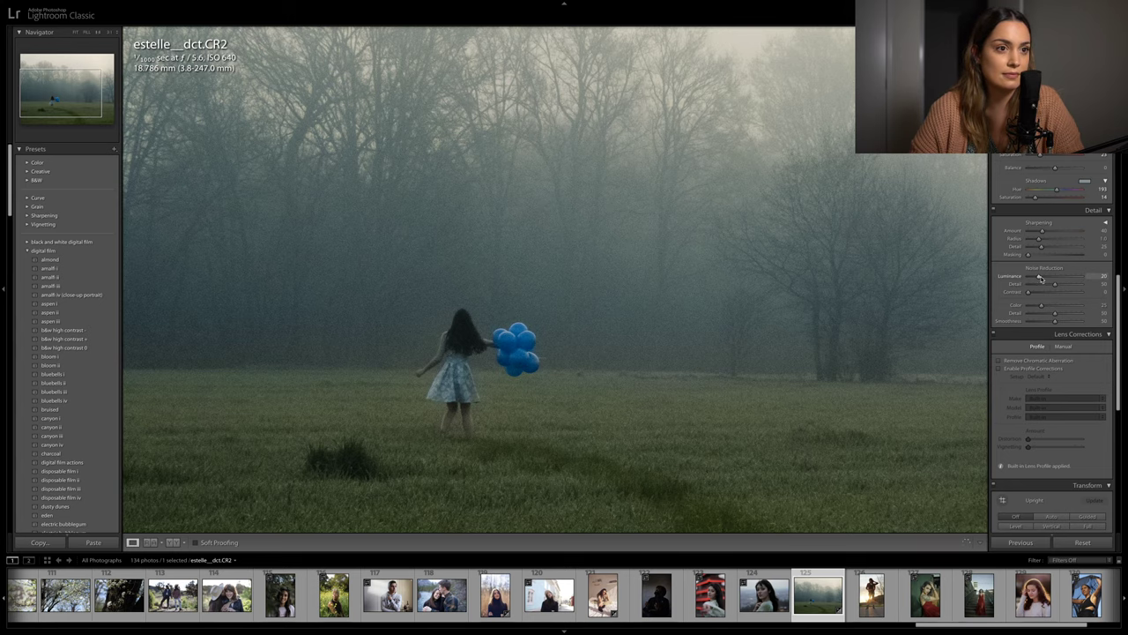
click(768, 328)
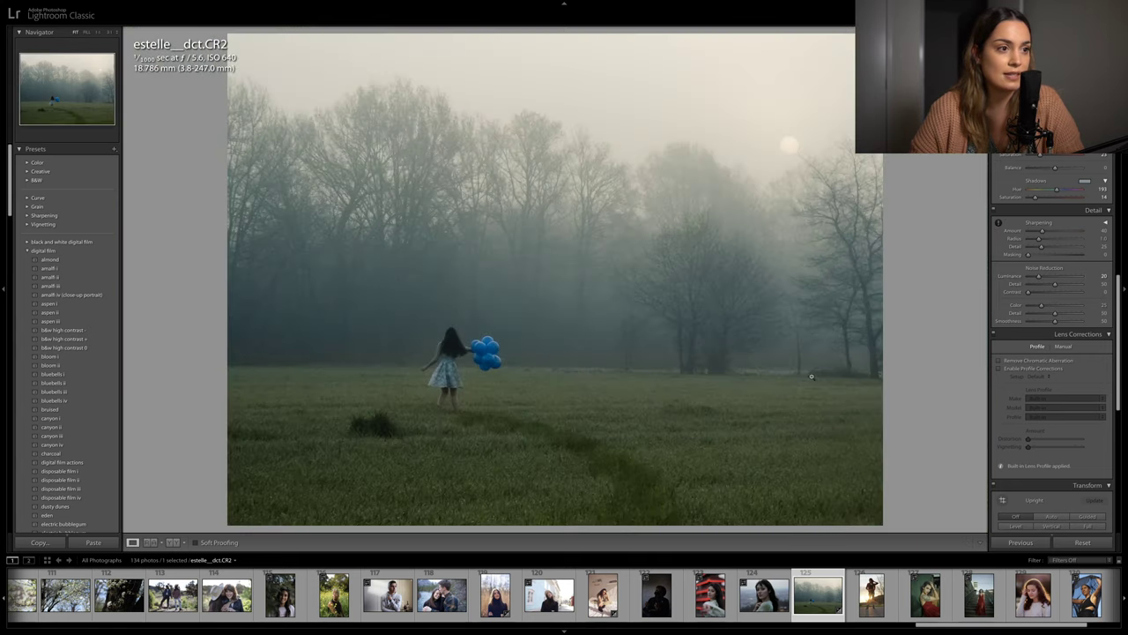
Raise the saturation of the girl's brush adjustment to 4 and nudge its tint slightly toward magenta
scroll(1069, 354, up, 4)
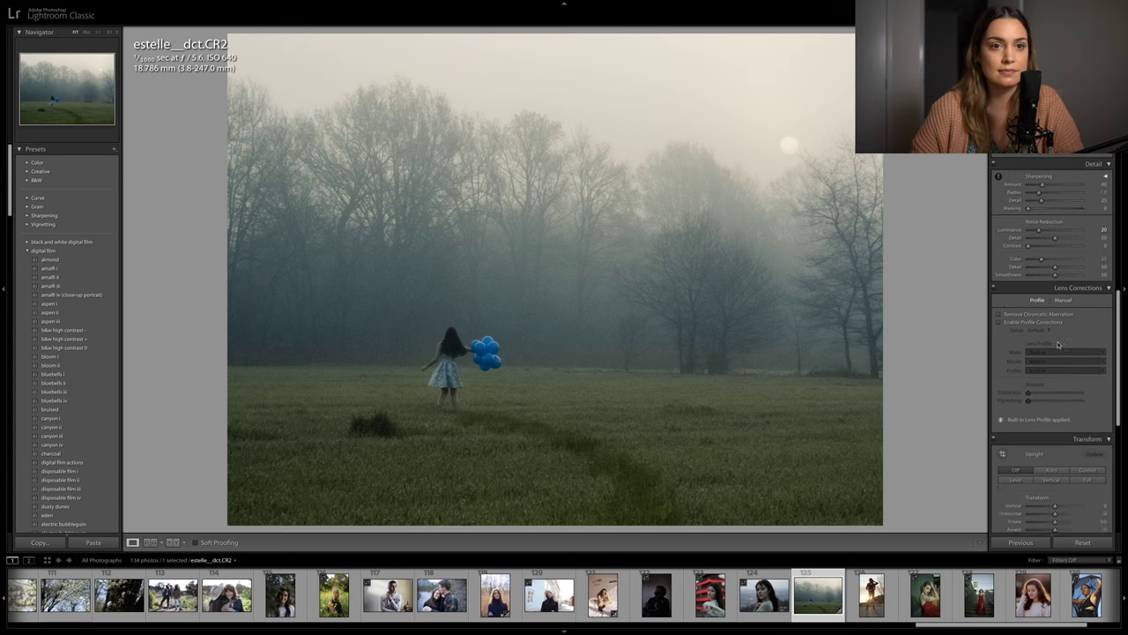
key(k)
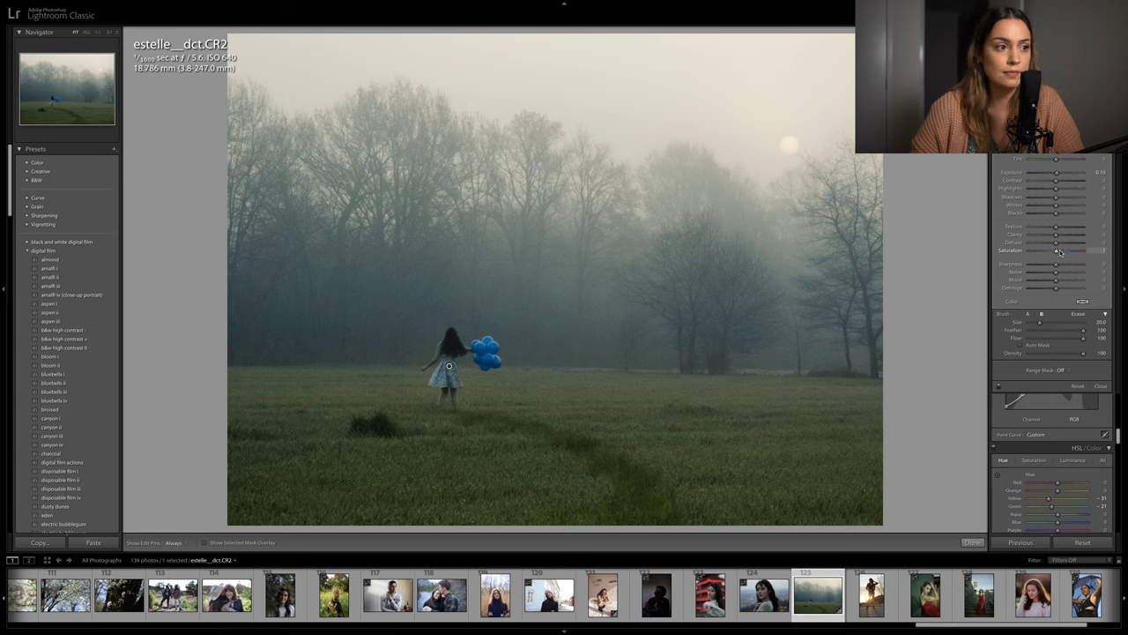
drag(1060, 253, 1058, 252)
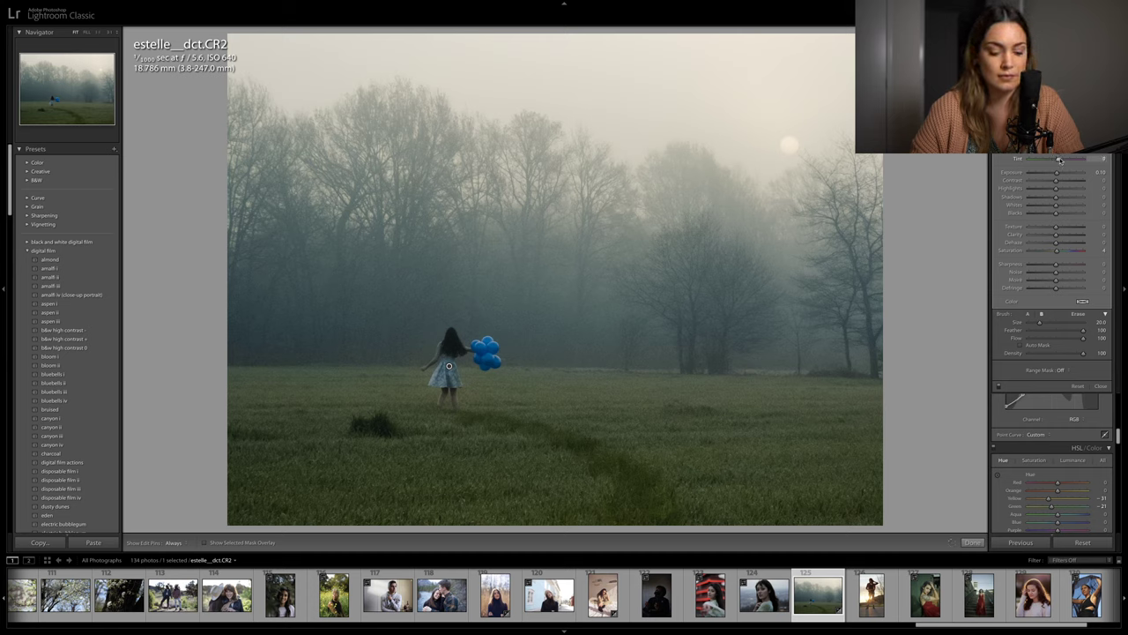
key(k)
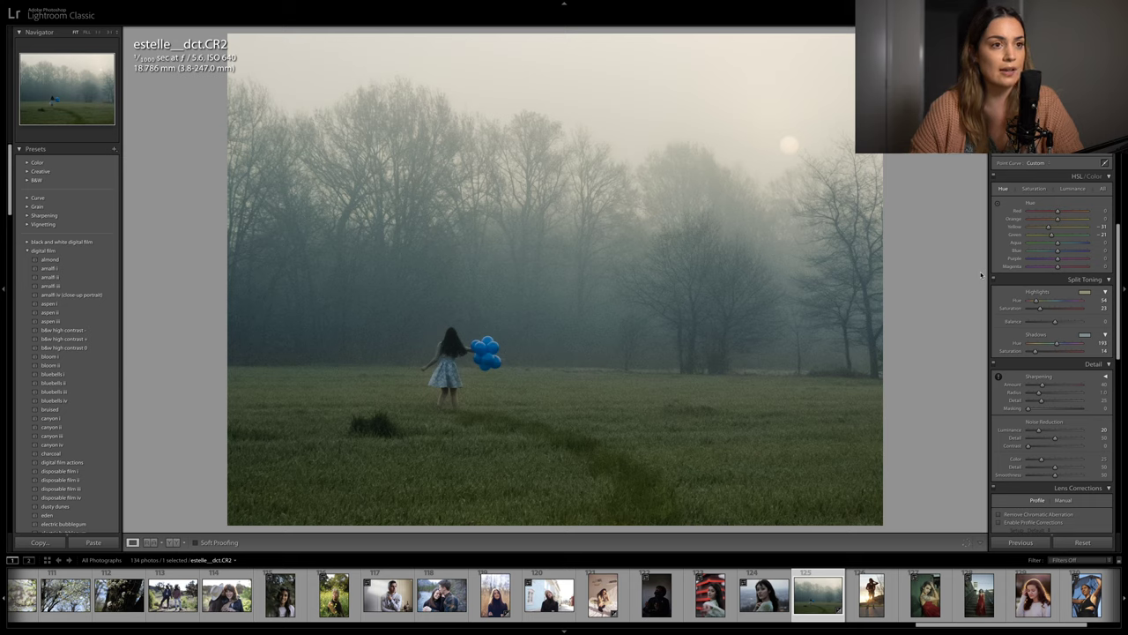
Warm the split-toning highlights further with hue 45 and saturation 32
drag(1040, 308, 1045, 309)
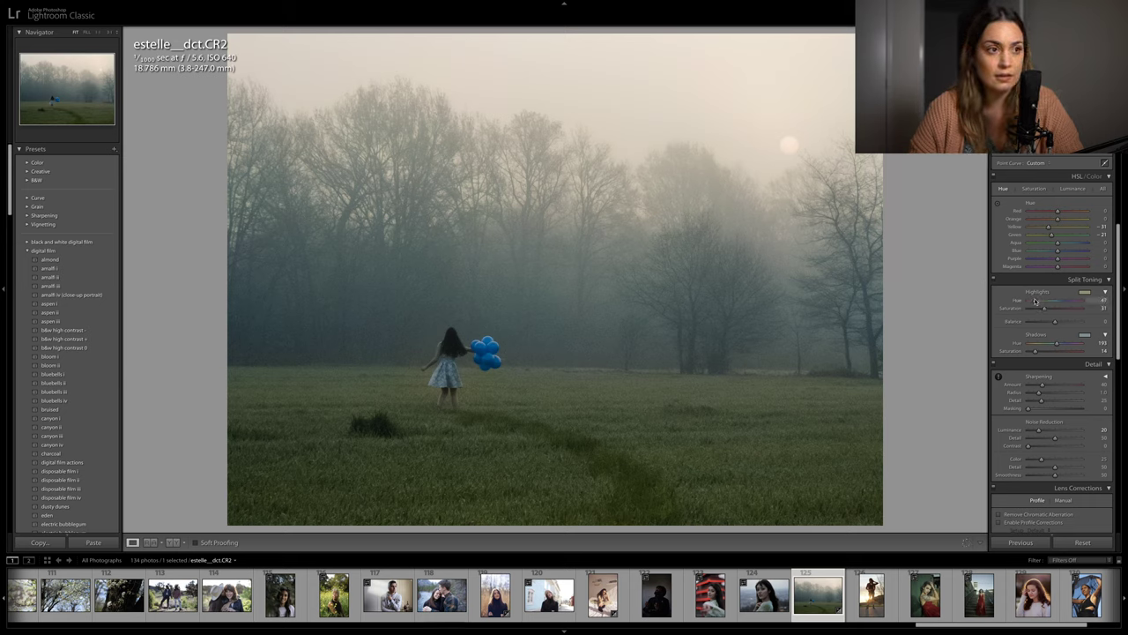
drag(1035, 301, 1035, 301)
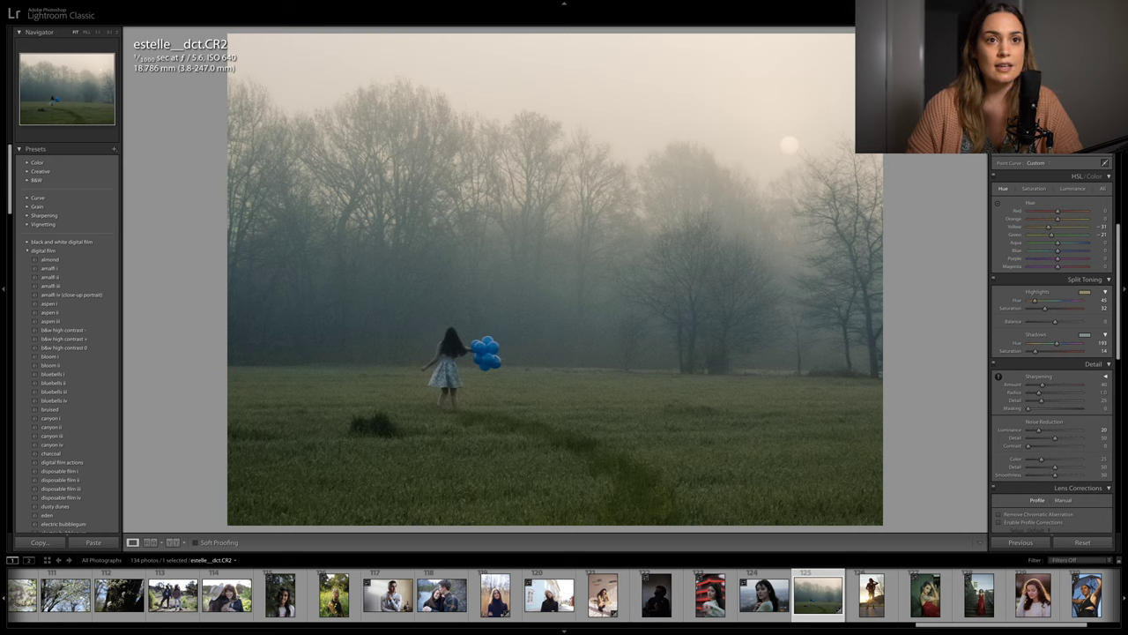
Remove the dark grass tuft near the girl with Spot Removal, sampling grass across the path, and compare the result with the original
key(q)
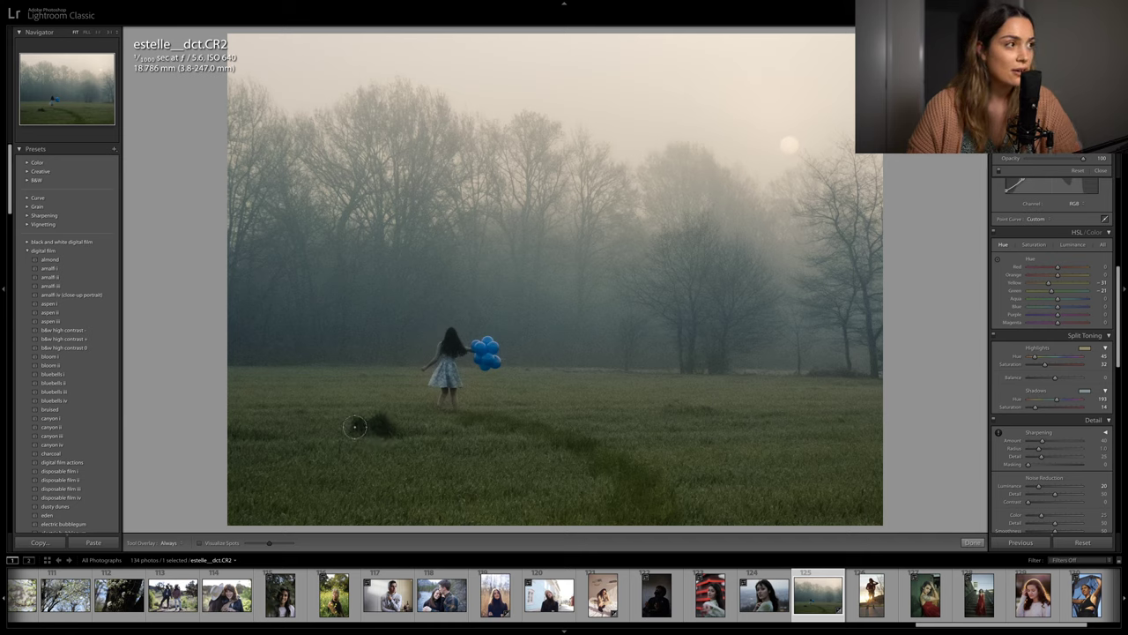
drag(355, 426, 354, 423)
drag(365, 430, 423, 429)
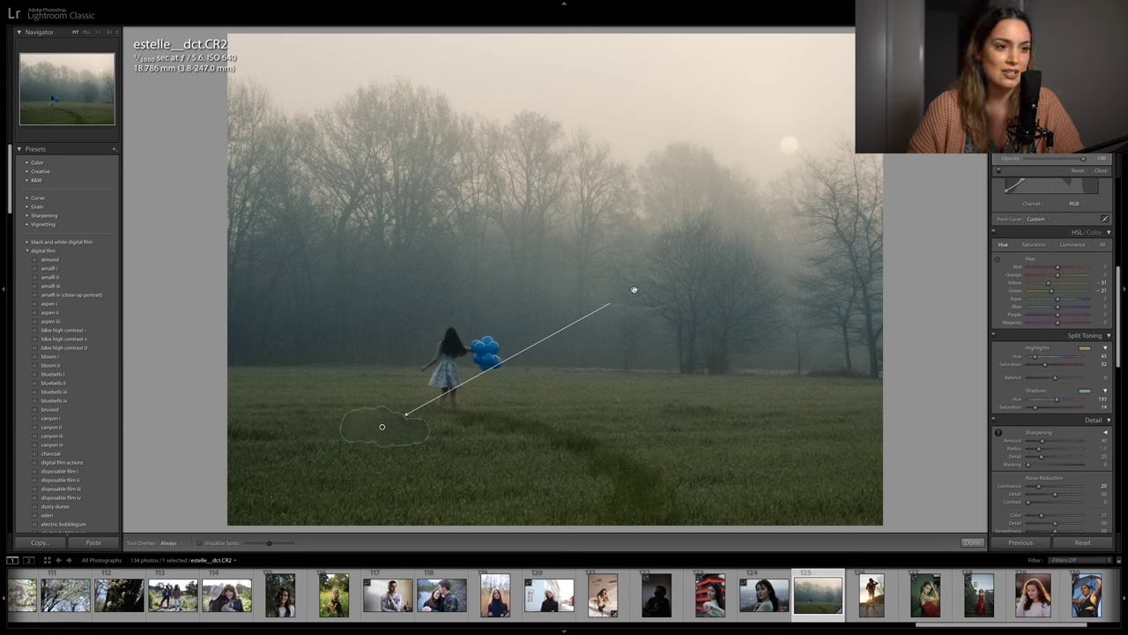
mouse_move(633, 290)
mouse_down()
mouse_move(806, 456)
mouse_move(503, 479)
mouse_move(276, 423)
mouse_move(282, 405)
mouse_up()
drag(431, 425, 642, 421)
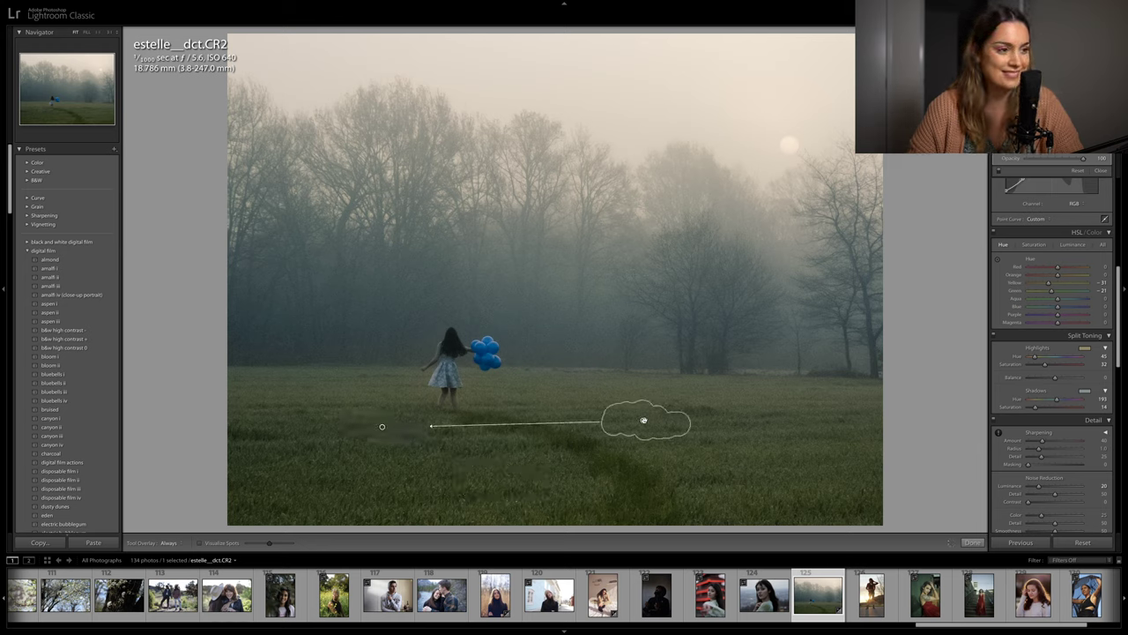
key(q)
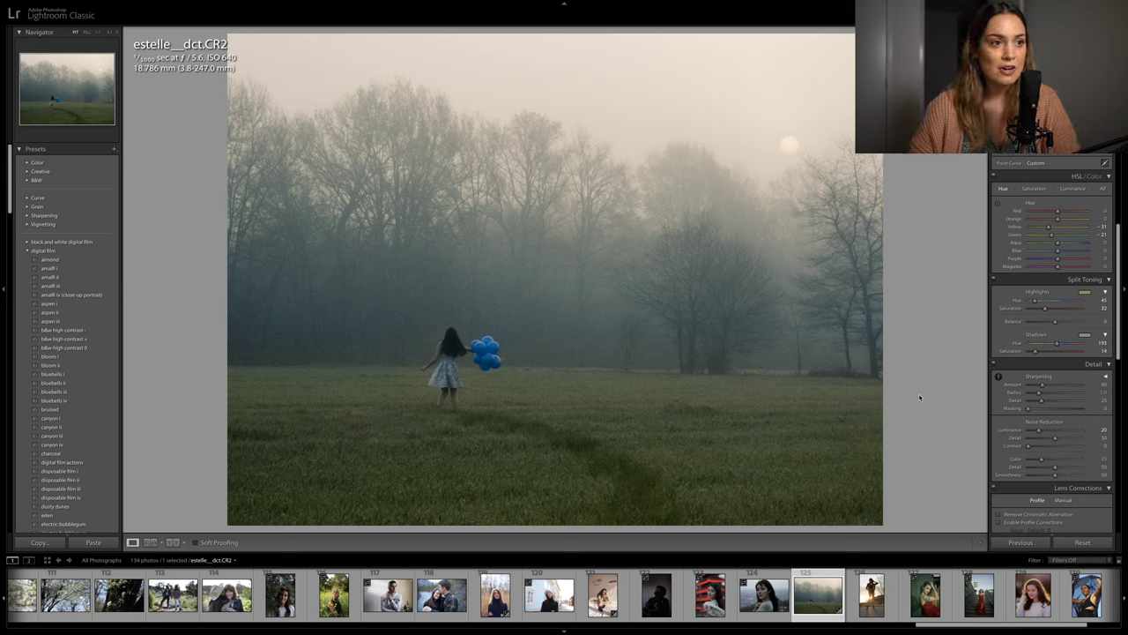
key(backslash)
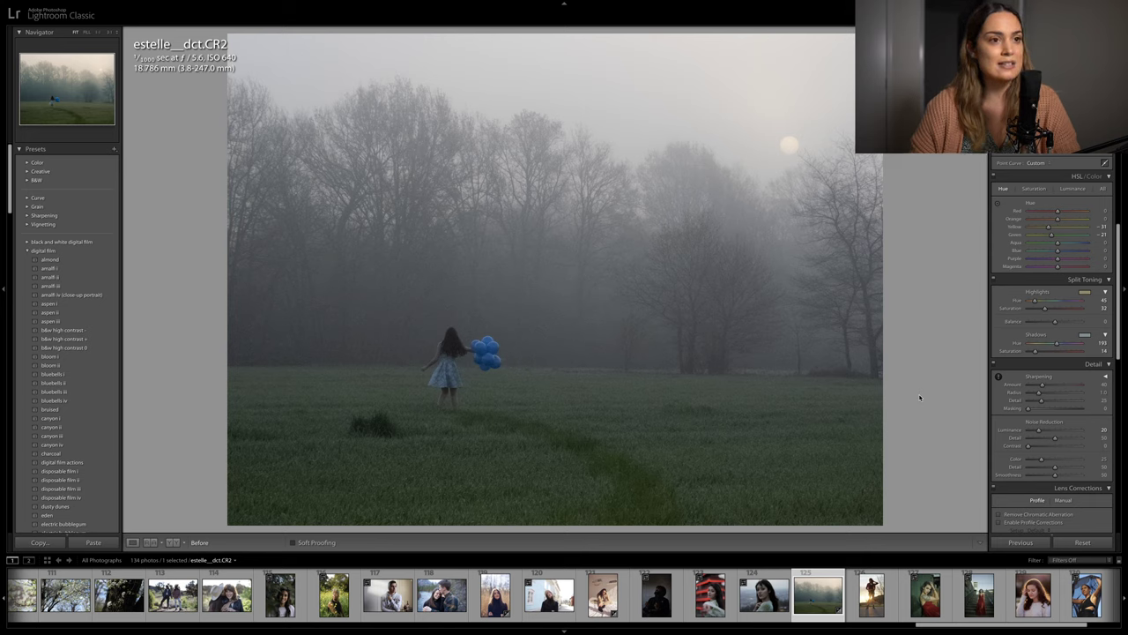
key(backslash)
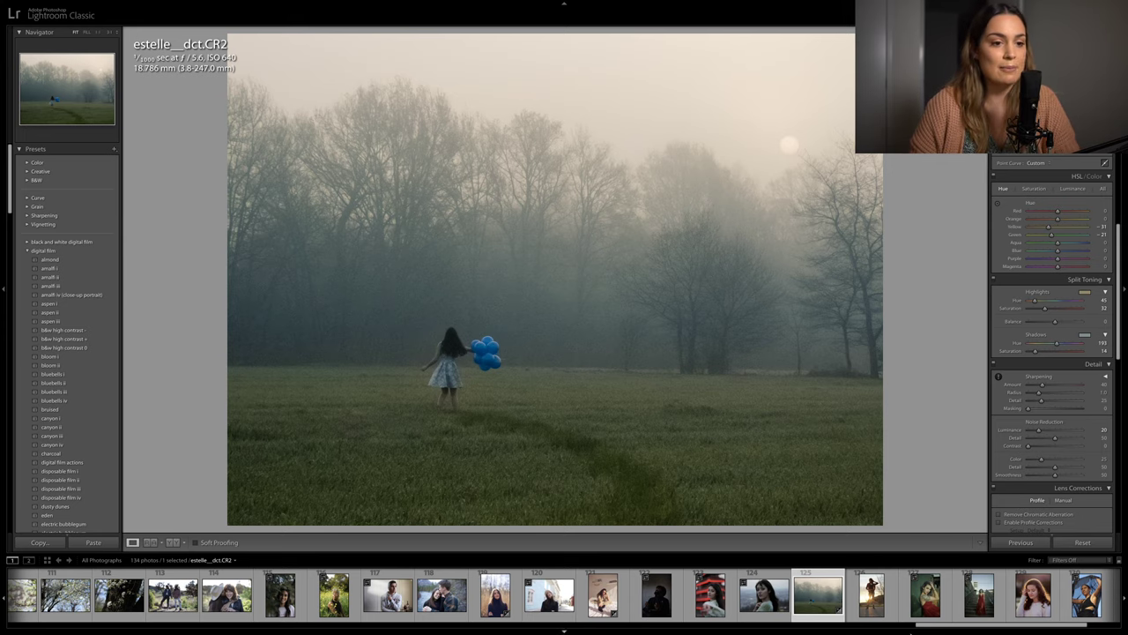
Open the church interior photo fedoraonfedora.CR2 from near the start of the photo set
drag(948, 626, 5, 590)
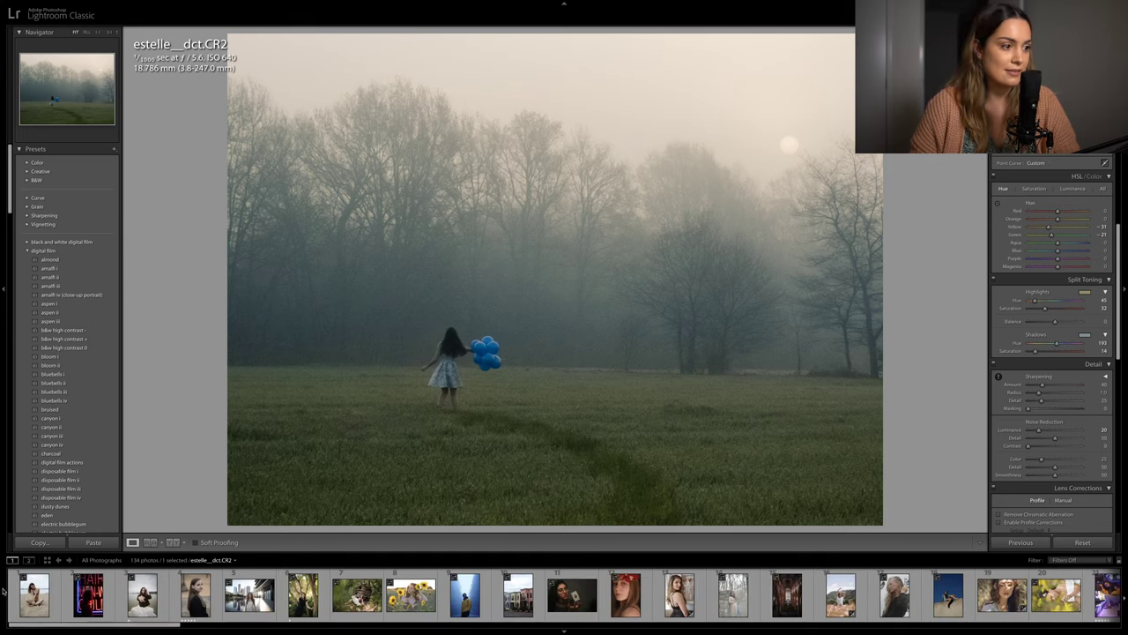
scroll(564, 592, down, 1)
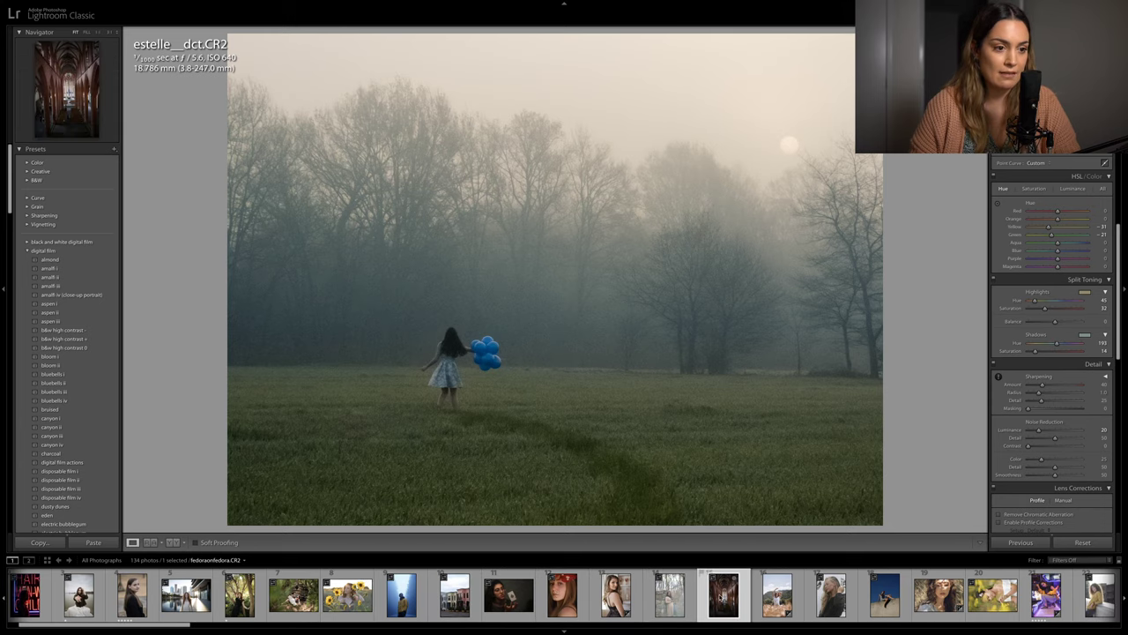
click(723, 595)
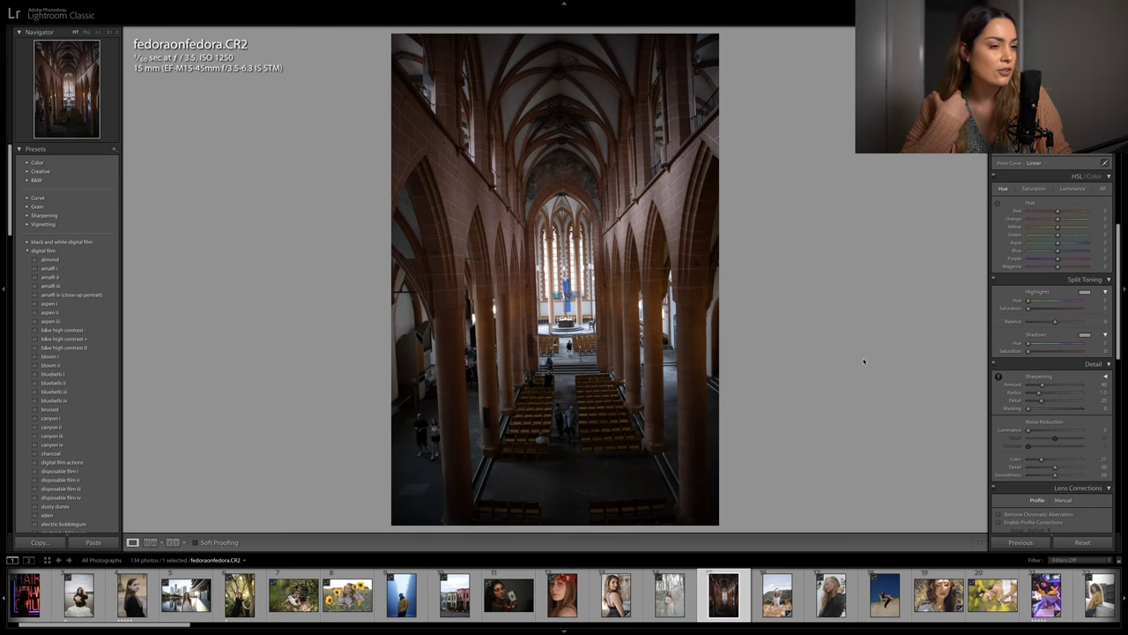
Straighten the church interior with a crop angle of 1.24 and compare it with the unedited version
key(r)
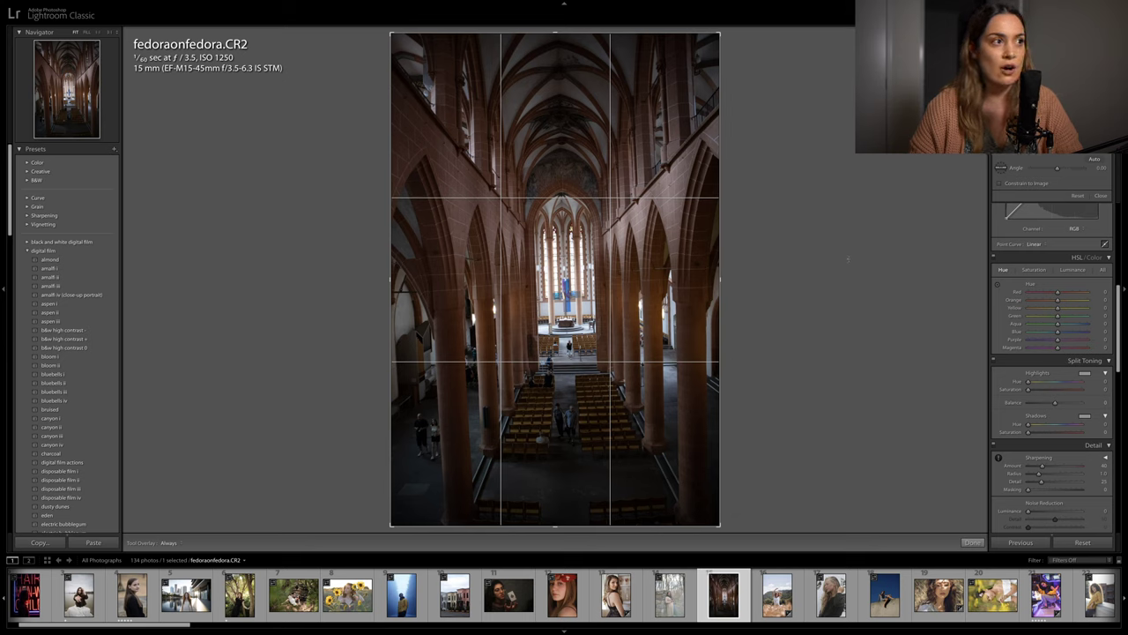
drag(848, 259, 849, 265)
key(Return)
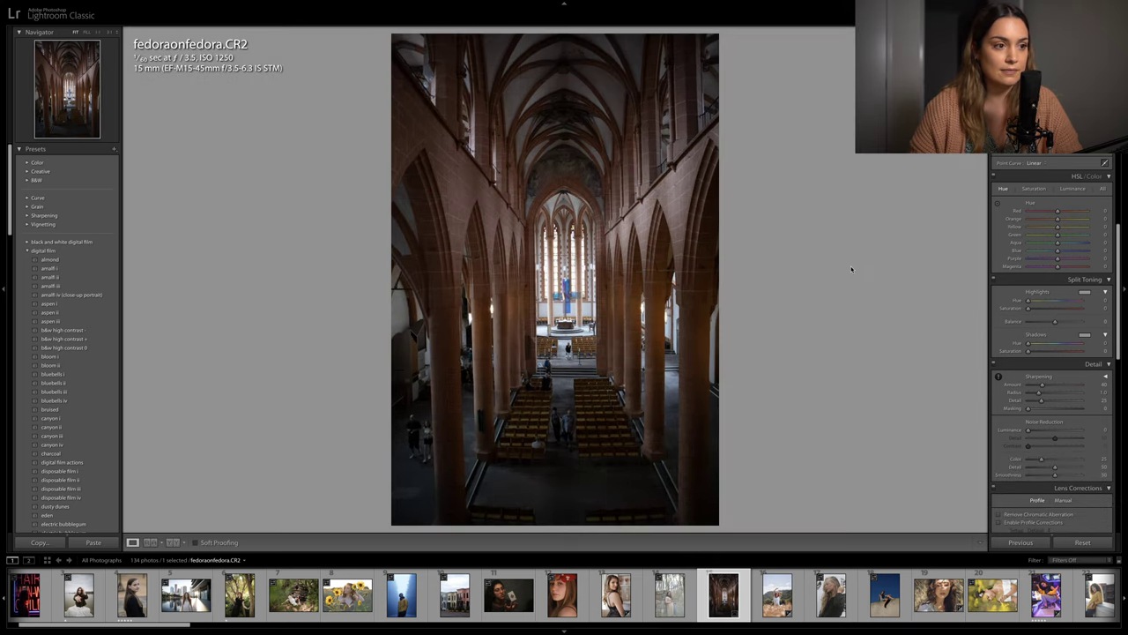
key(r)
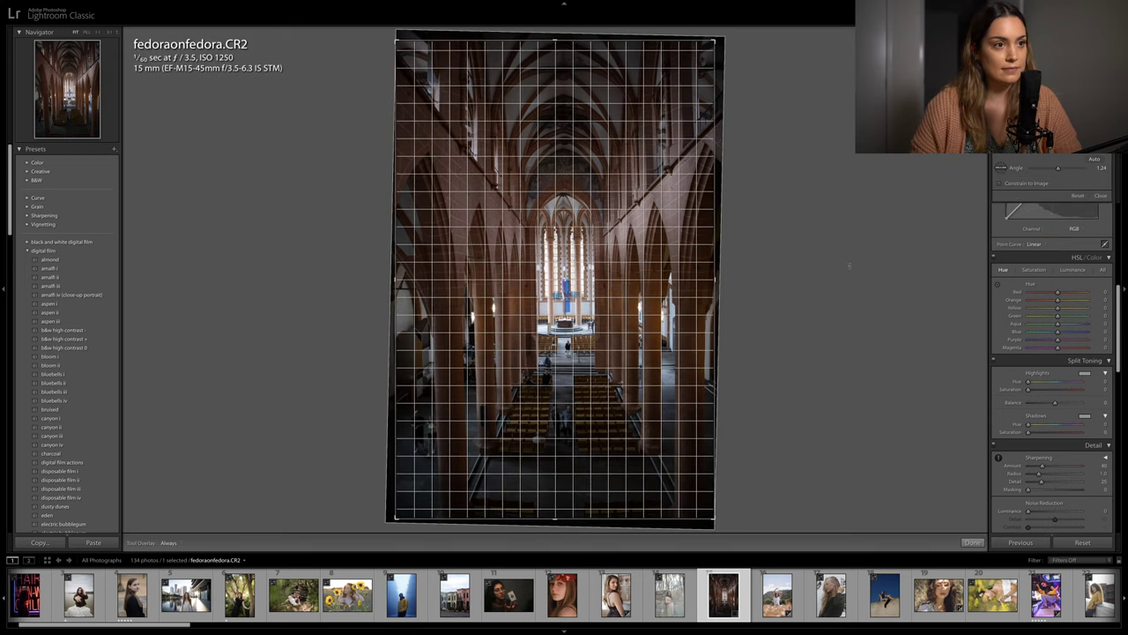
key(Return)
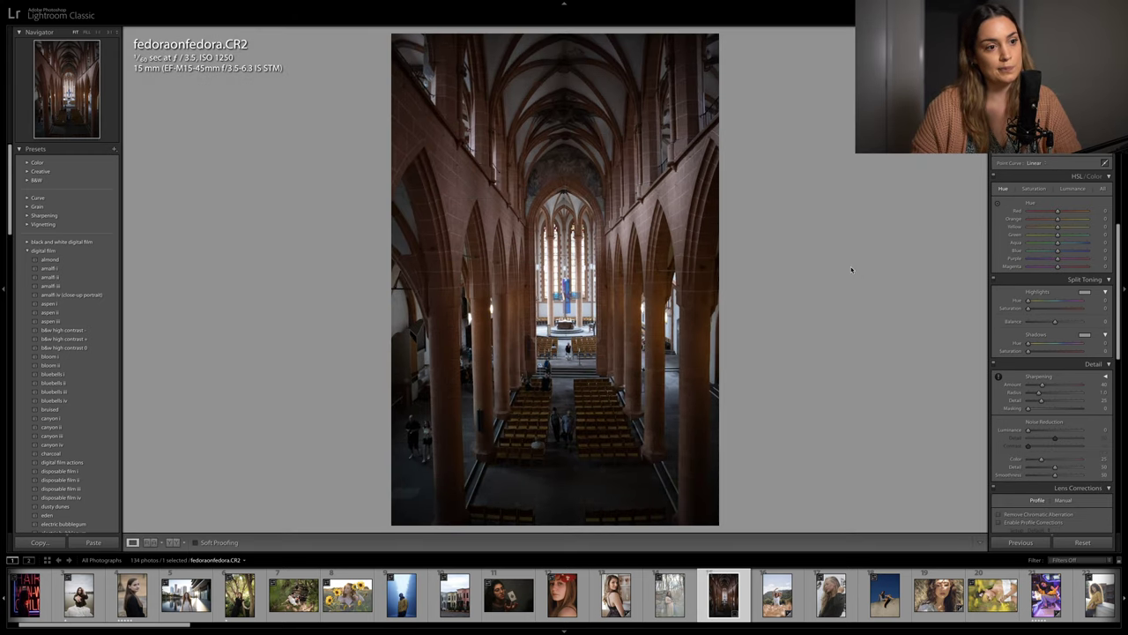
key(backslash)
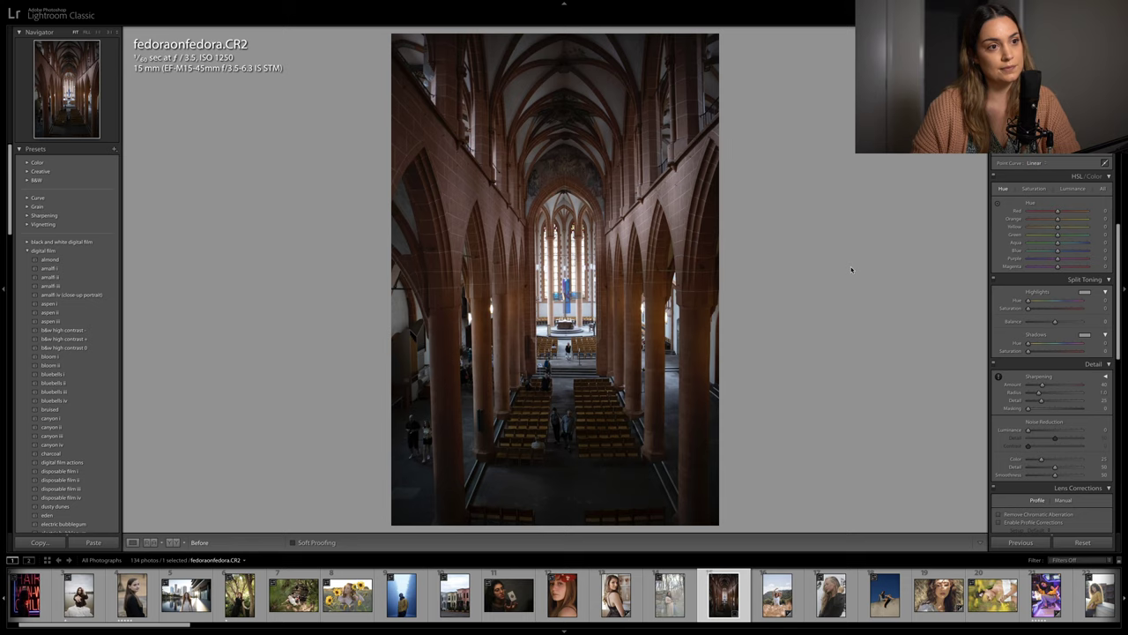
key(backslash)
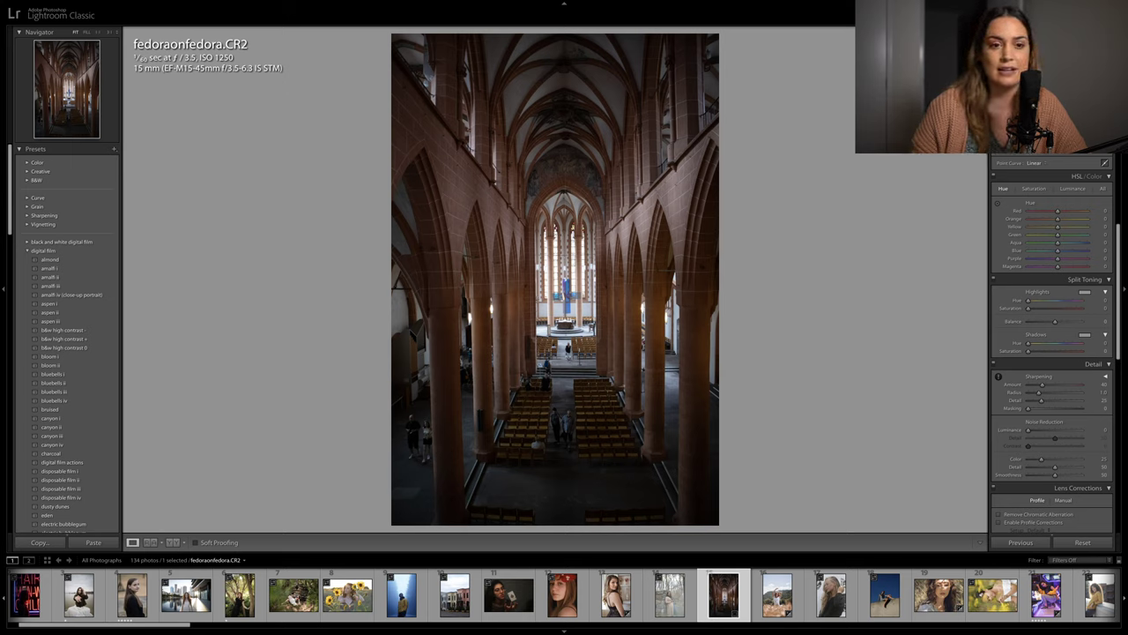
Enable lens profile corrections for the church interior, keeping the default Canon lens profile
scroll(1024, 404, down, 1)
scroll(1024, 404, down, 3)
scroll(1024, 405, down, 2)
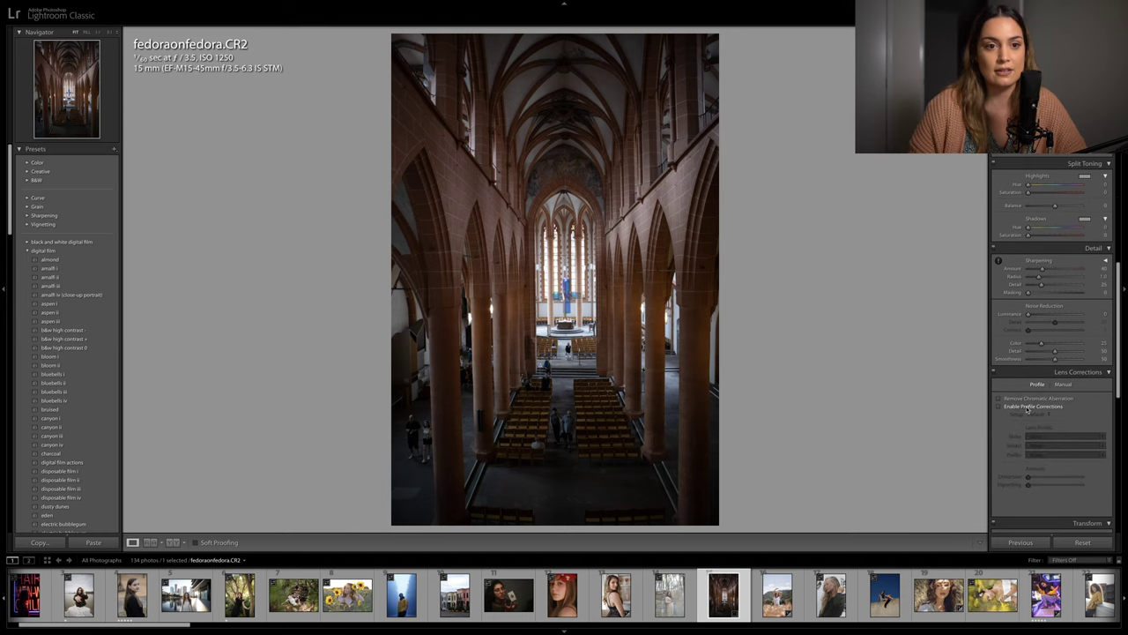
click(1027, 407)
Brighten the church interior with exposure +1.10, highlights -69, shadows +5 and blacks -15
scroll(1028, 413, up, 10)
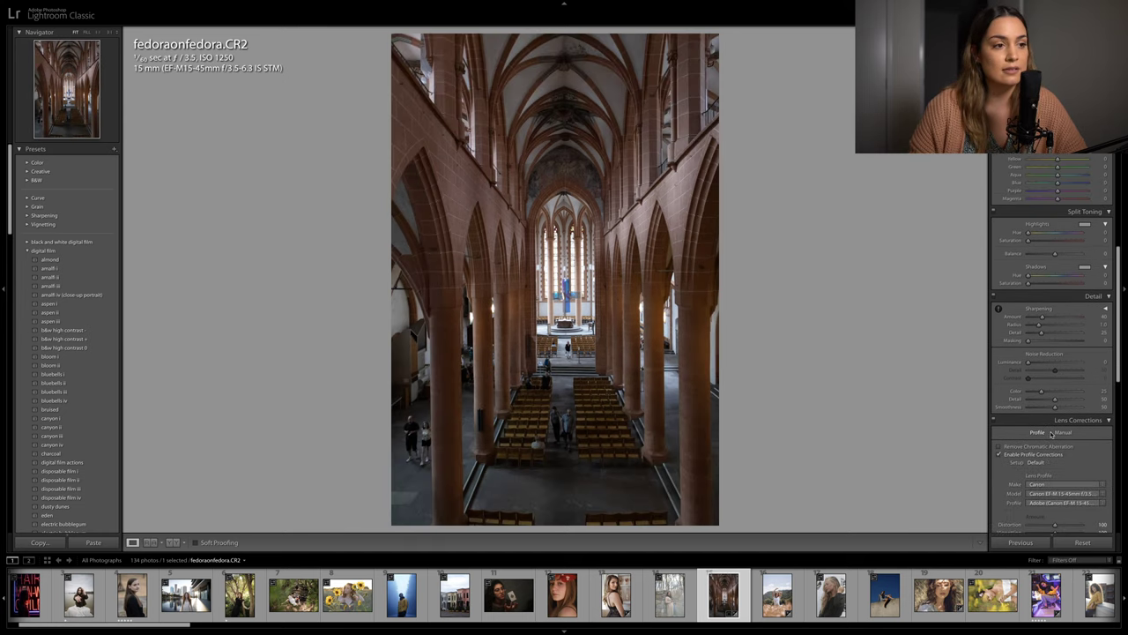
scroll(1057, 297, up, 11)
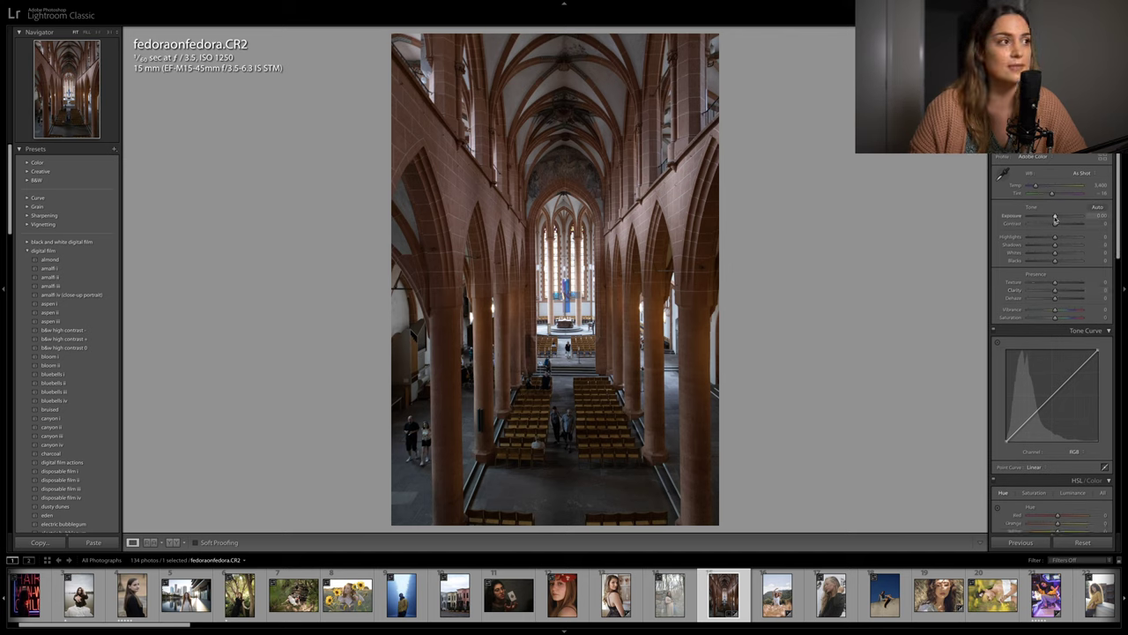
drag(1055, 218, 1052, 264)
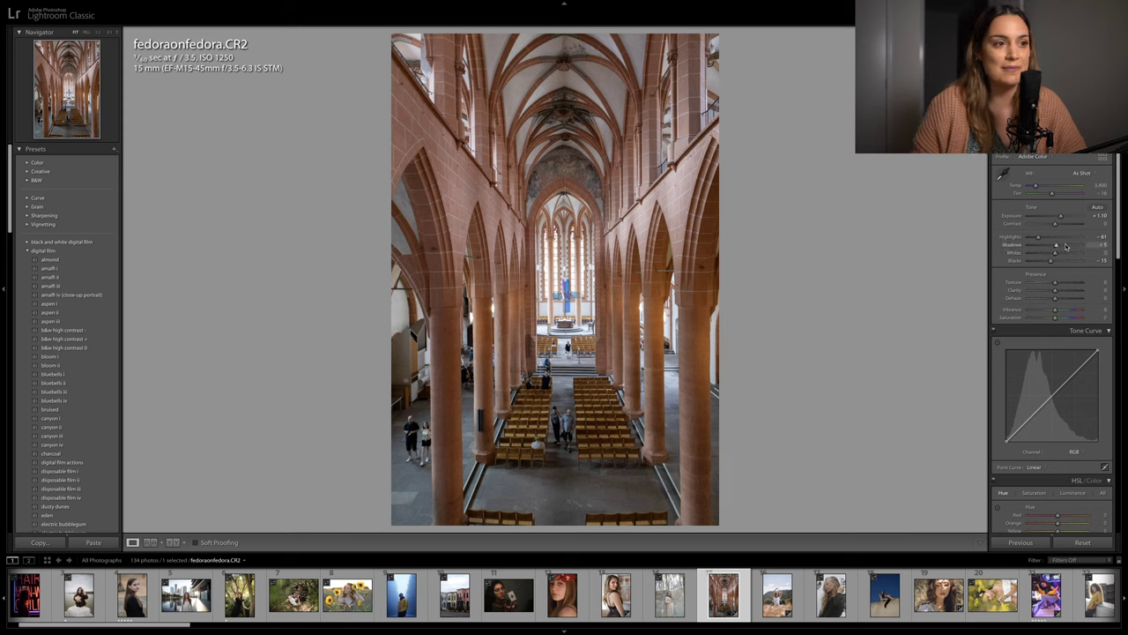
drag(1039, 237, 1036, 238)
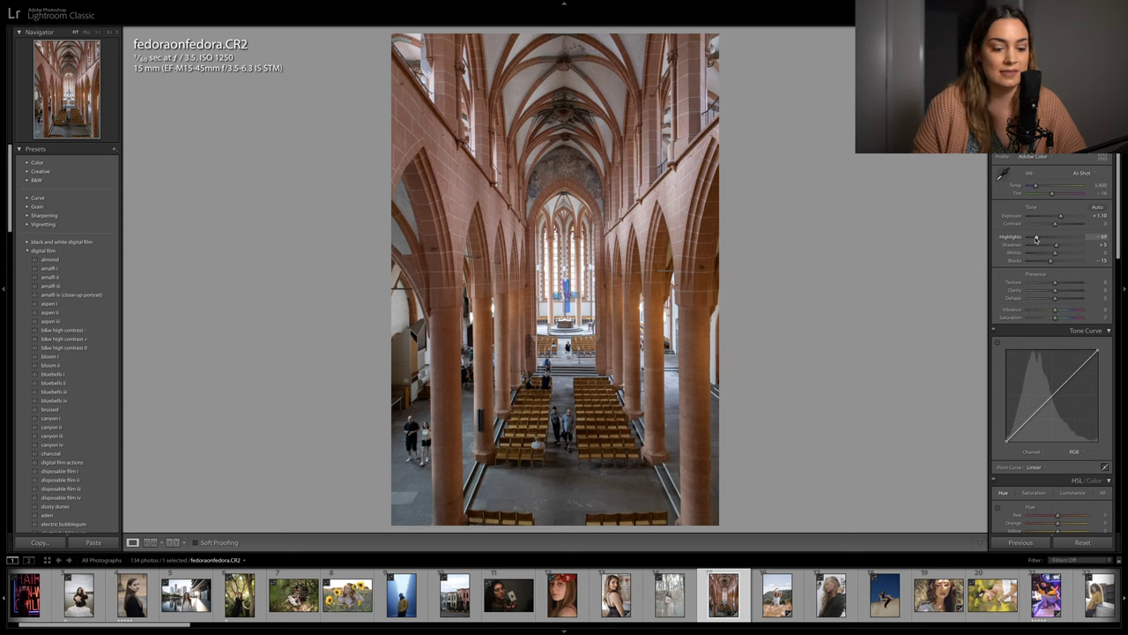
Shape the RGB tone curve with a lifted black point, lower-shadow and midtone points, and toggle the curve to compare
scroll(1064, 244, down, 1)
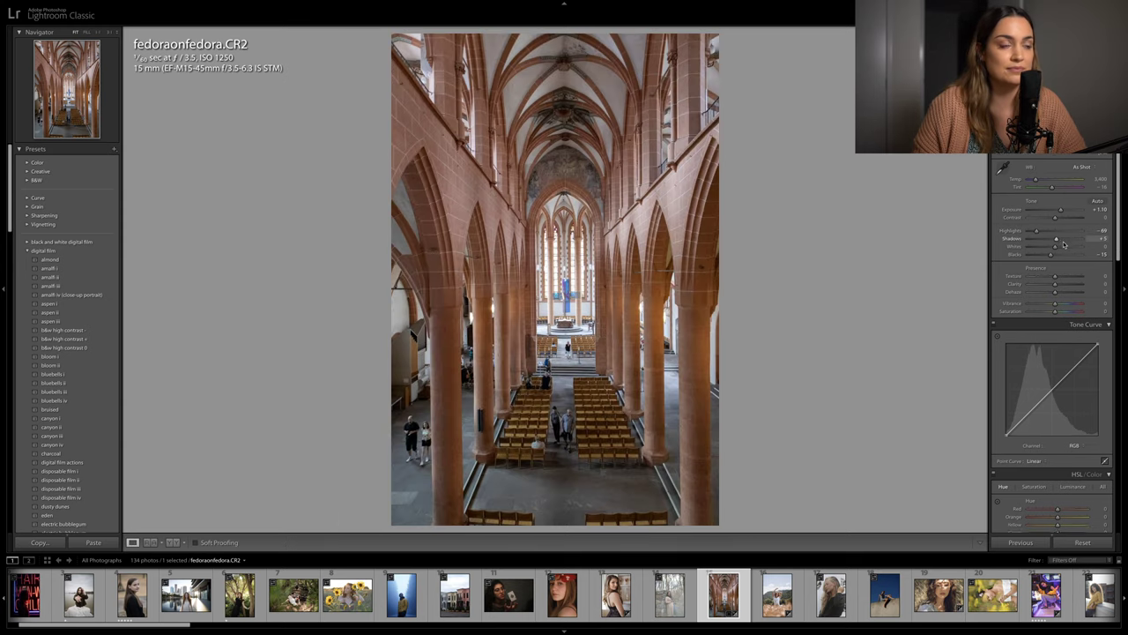
scroll(1064, 244, down, 5)
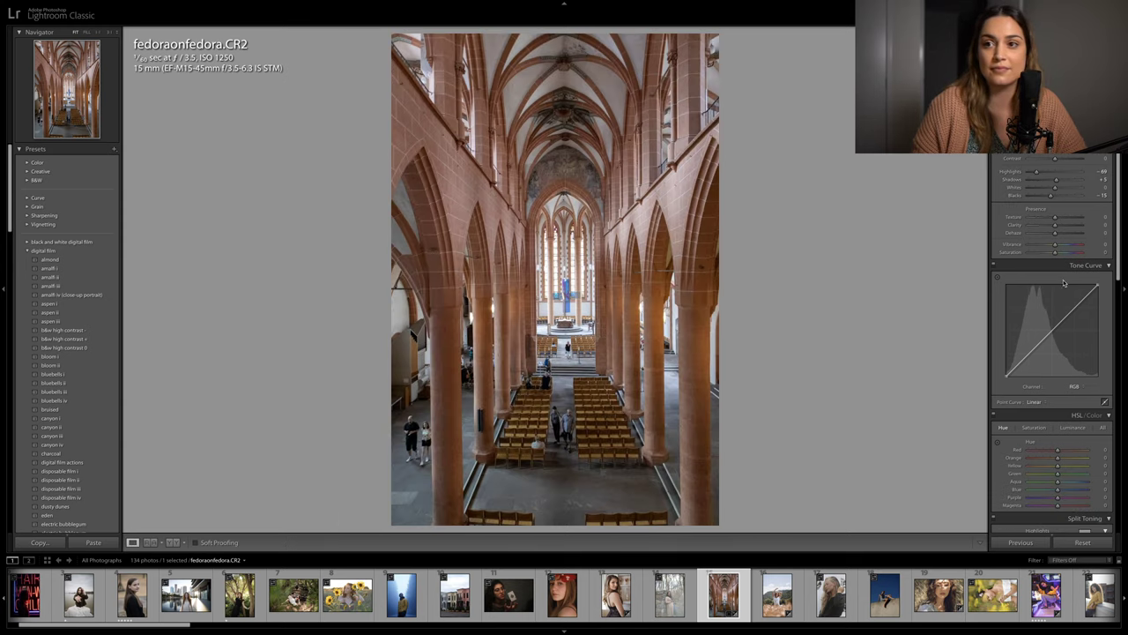
scroll(1062, 283, down, 1)
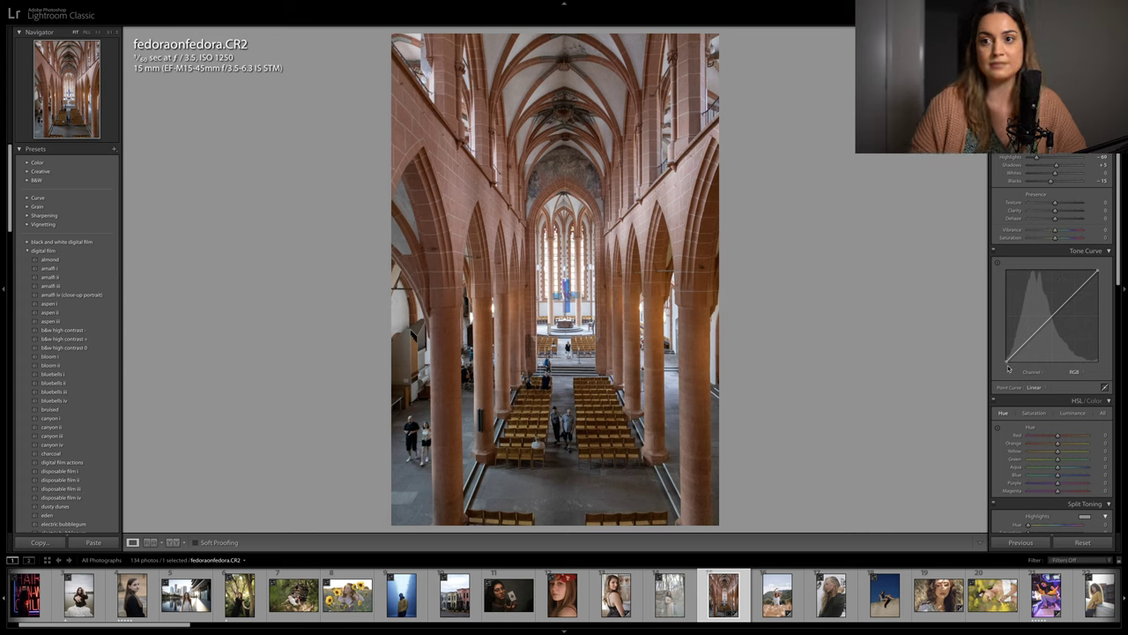
drag(1007, 359, 1045, 319)
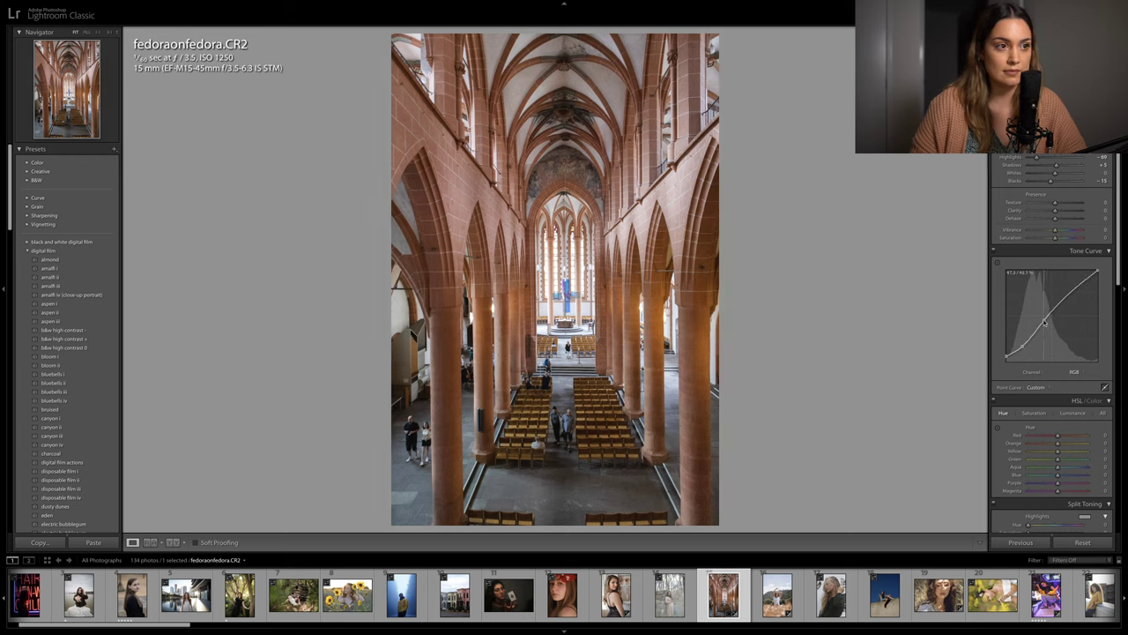
click(995, 252)
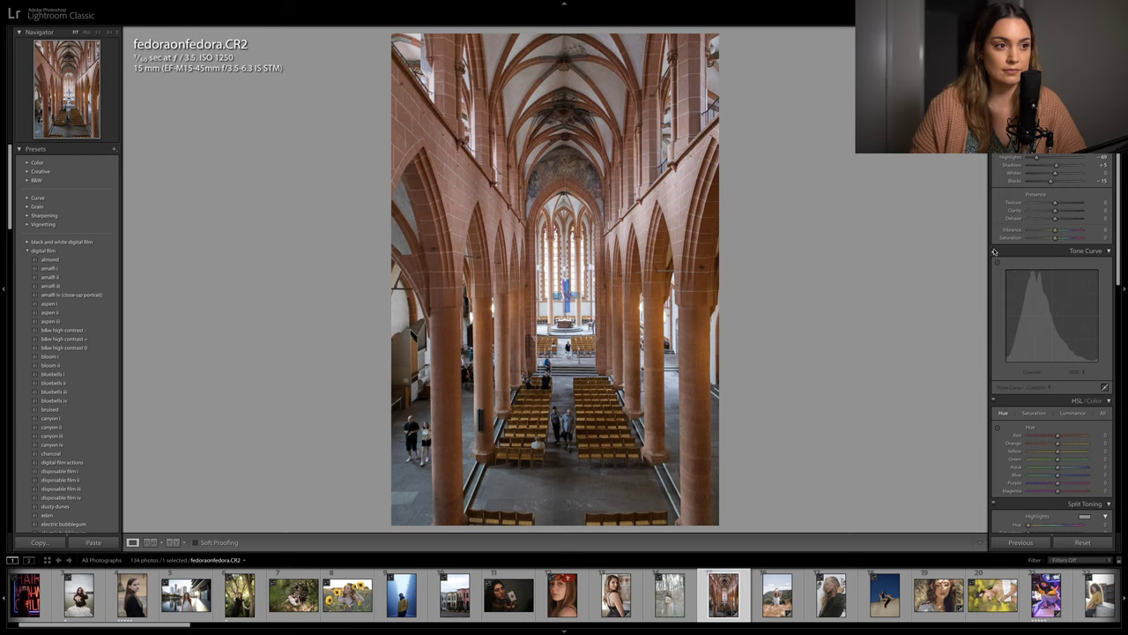
click(995, 252)
Lift the Blue channel curve's black point, add shadow and midtone points, and compare with the unedited photo
click(1072, 371)
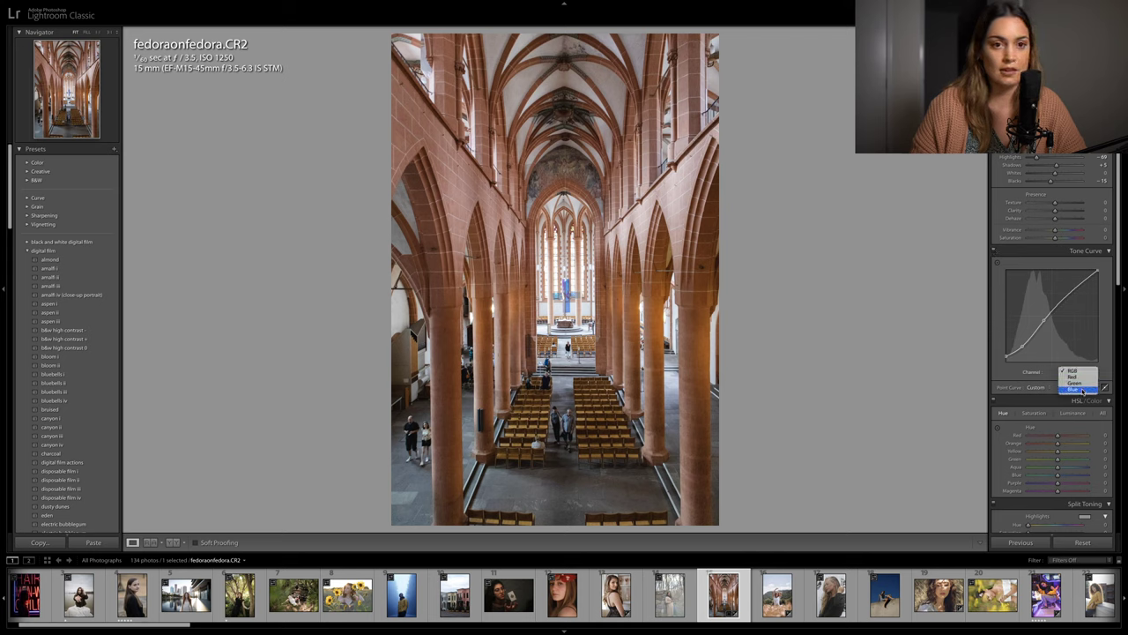
click(1077, 391)
mouse_move(1013, 357)
mouse_down()
mouse_move(1007, 347)
mouse_move(1058, 314)
mouse_move(1004, 356)
mouse_up()
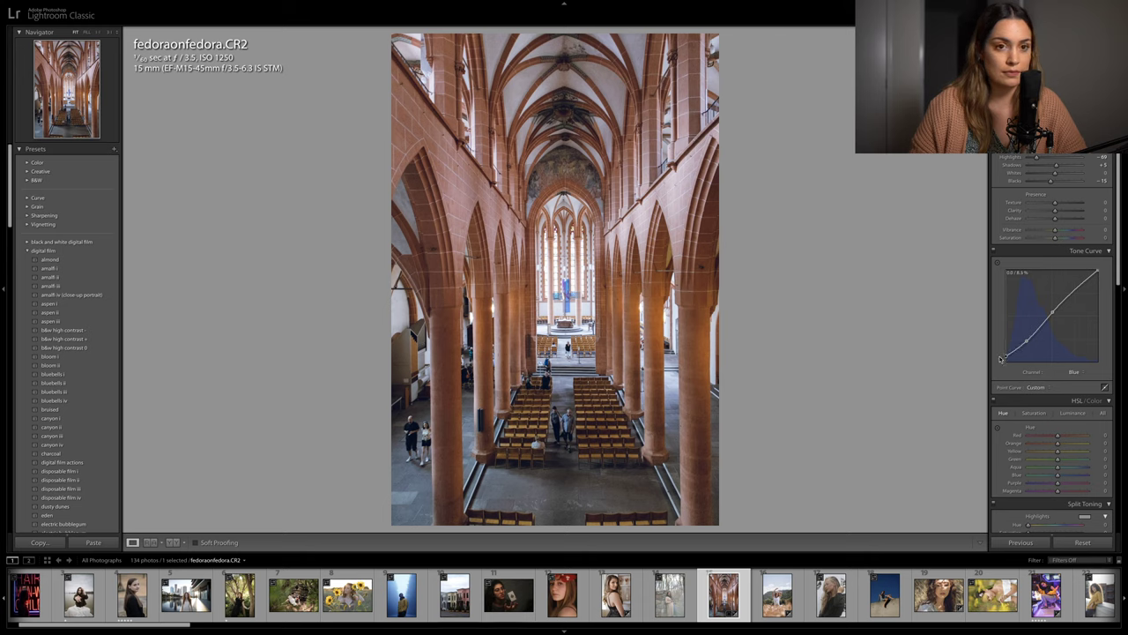
drag(1026, 340, 1052, 314)
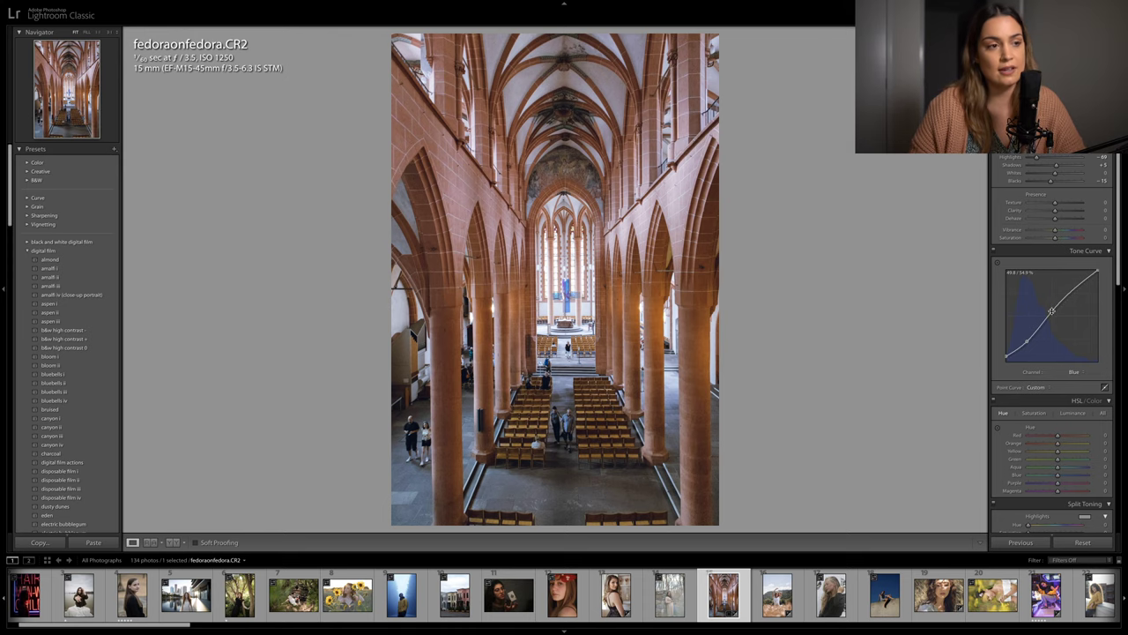
key(backslash)
key(backslash)
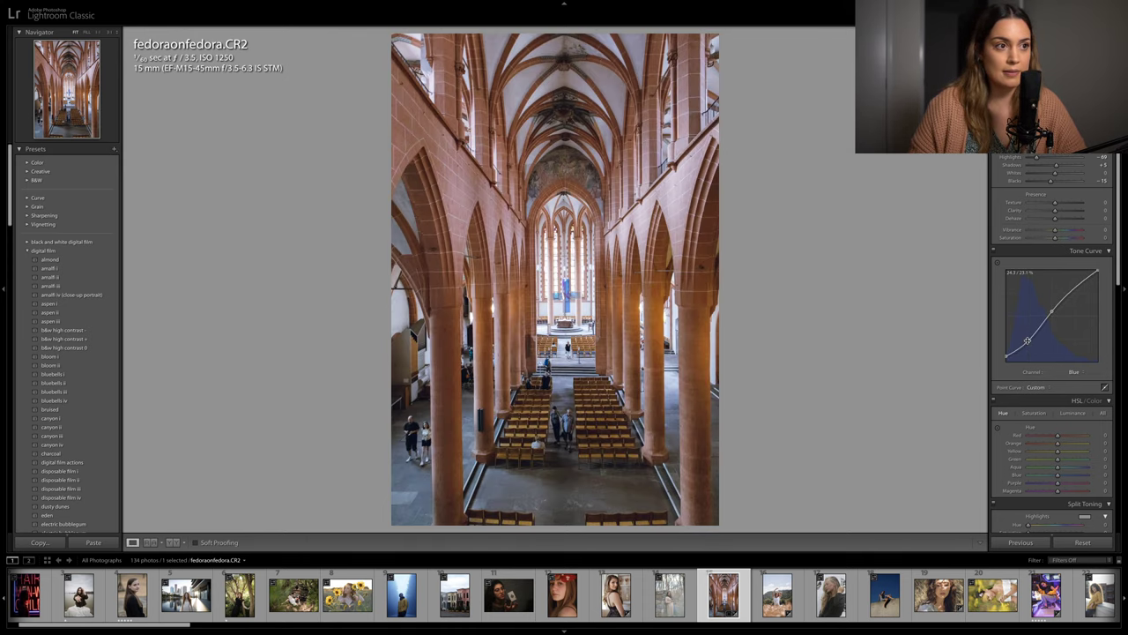
Fine-tune the crop rotation of the church interior so the nave sits straighter
key(r)
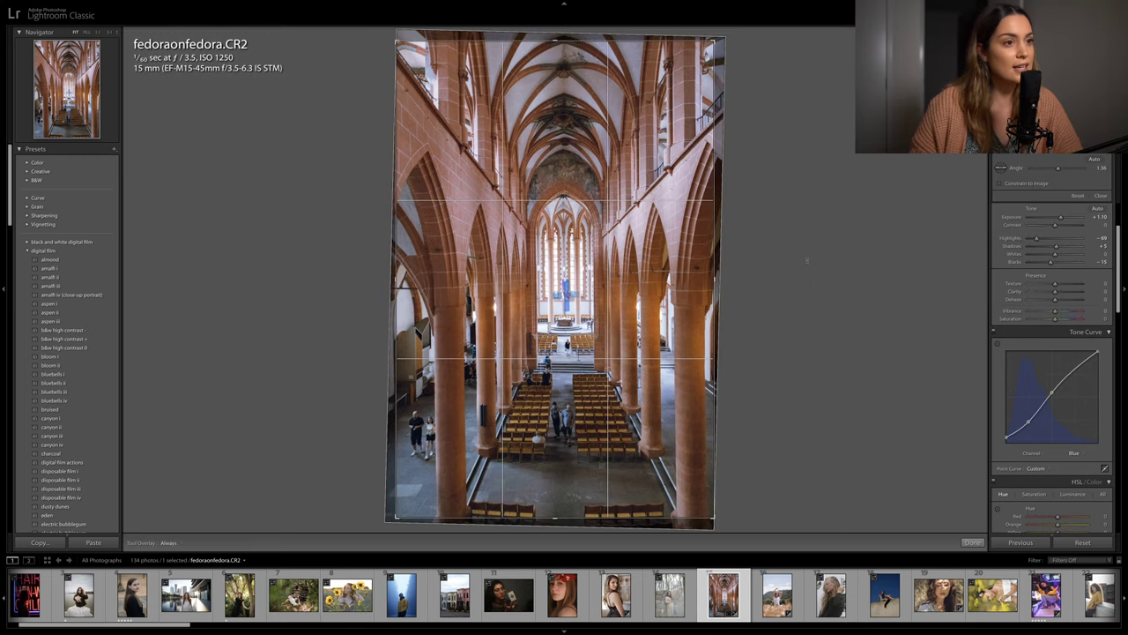
drag(806, 260, 809, 263)
key(Return)
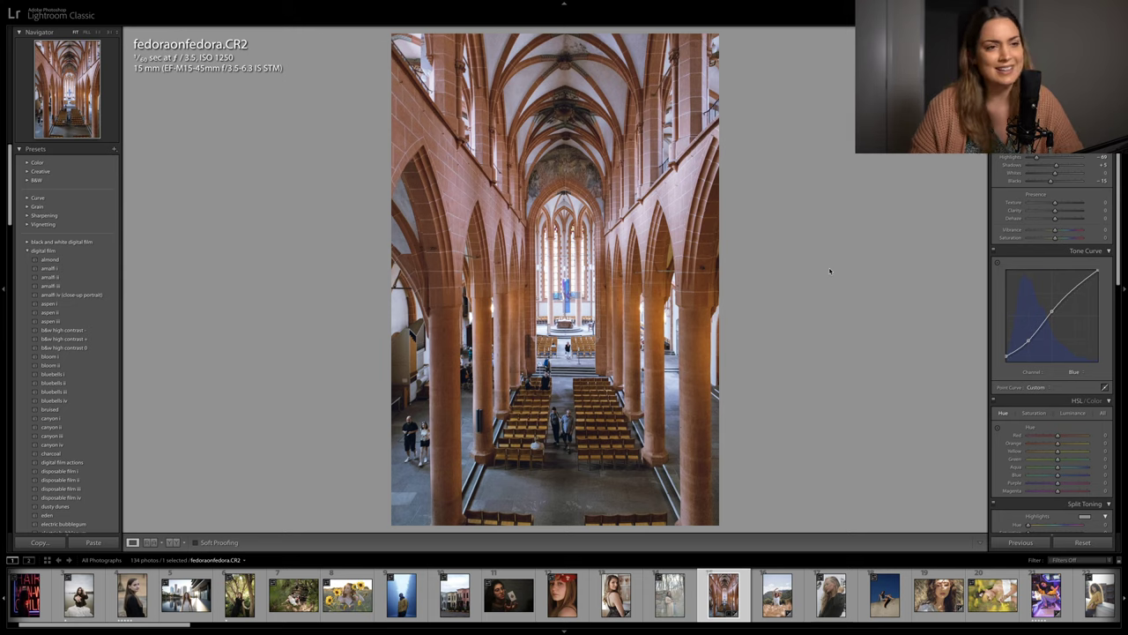
key(r)
key(Return)
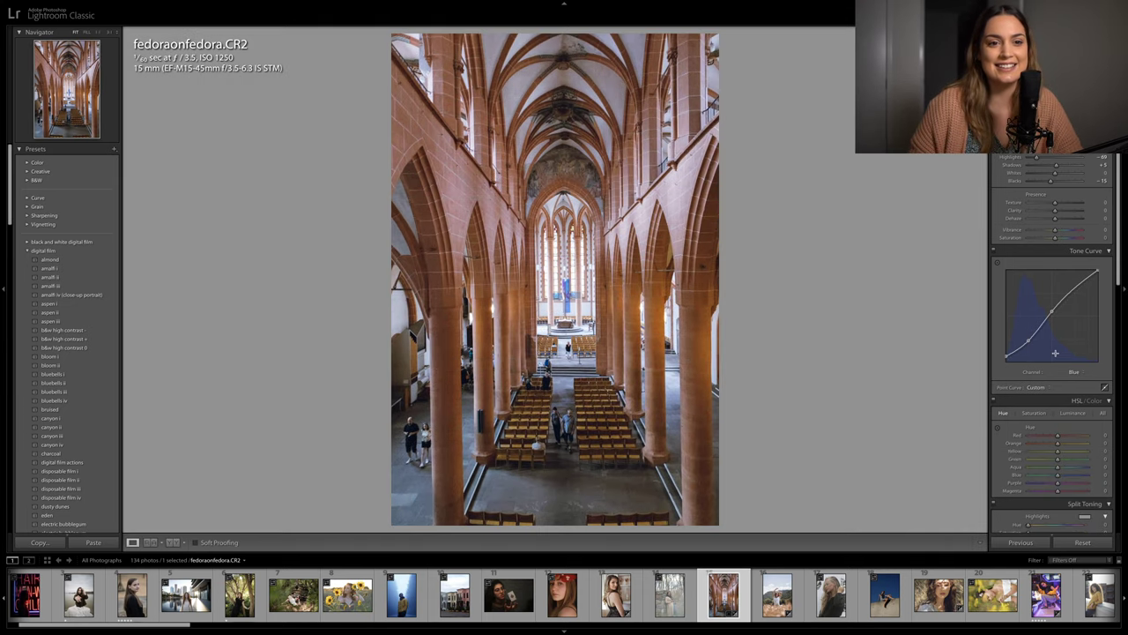
Reduce HSL saturation to Yellow -33, Orange -14, Blue -27 and Aqua -23
scroll(1055, 352, down, 3)
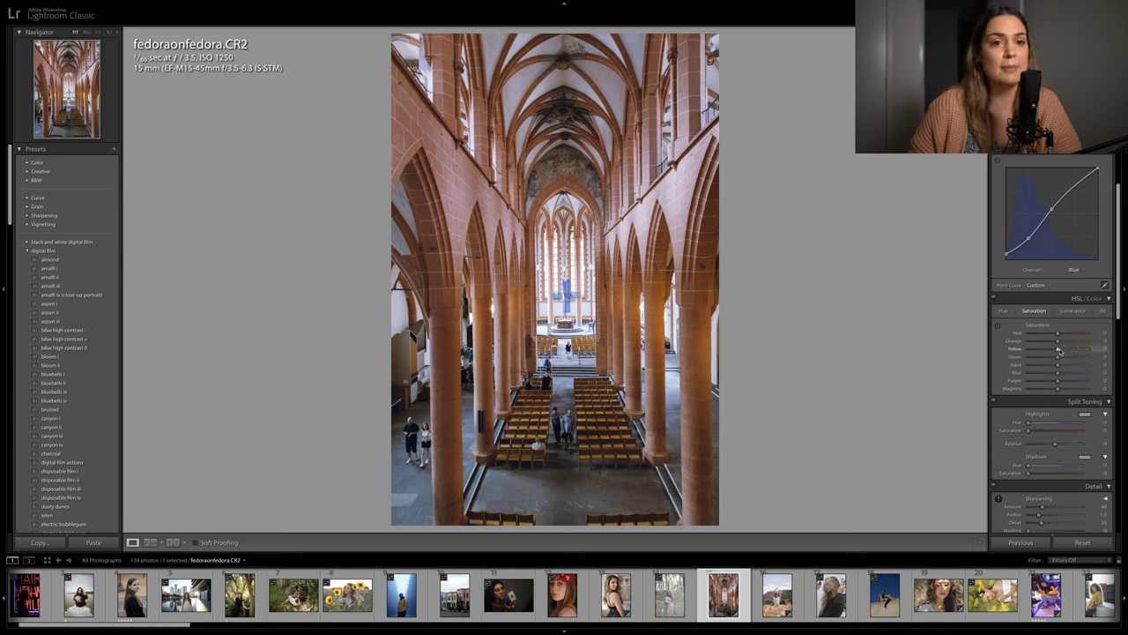
mouse_move(1057, 352)
mouse_down()
mouse_move(1035, 352)
mouse_move(1047, 351)
mouse_up()
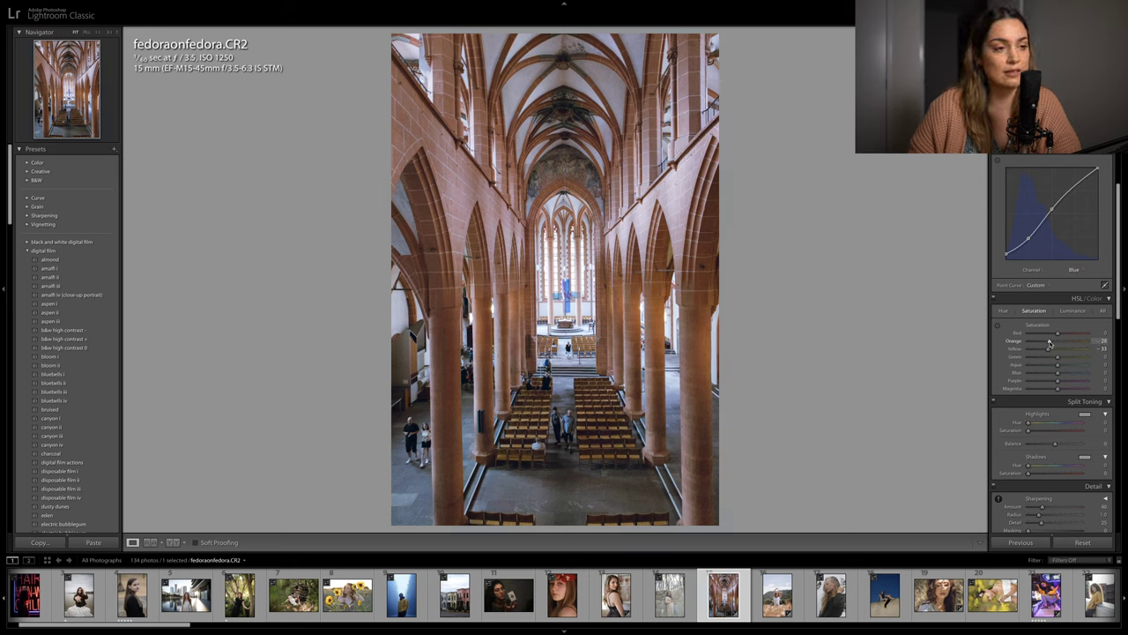
drag(1051, 342, 1054, 342)
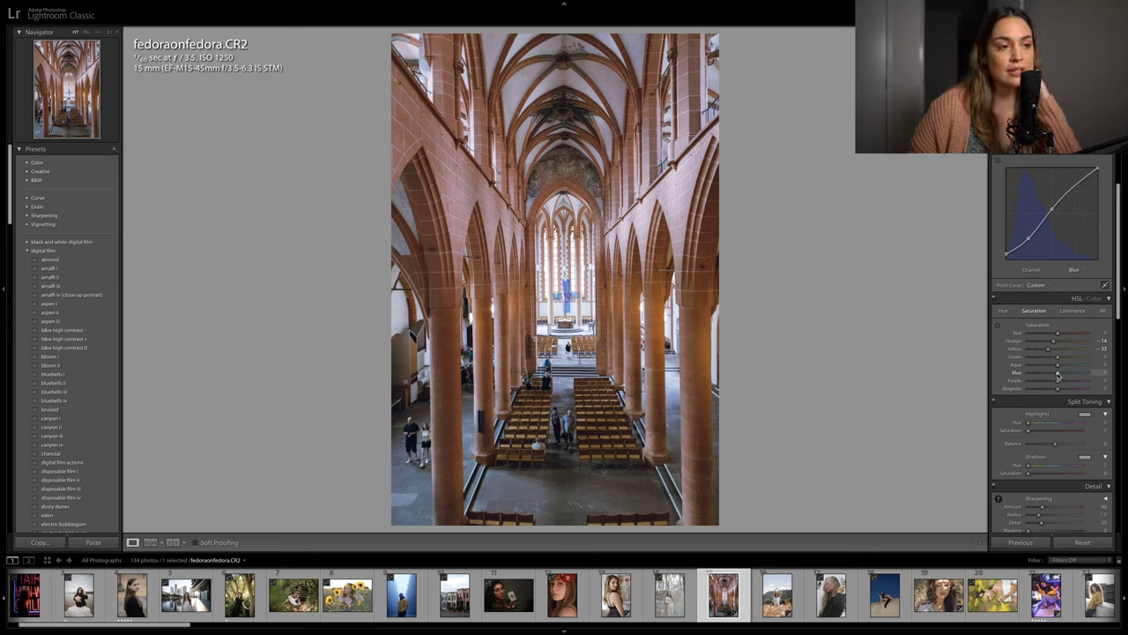
drag(1058, 373, 1050, 365)
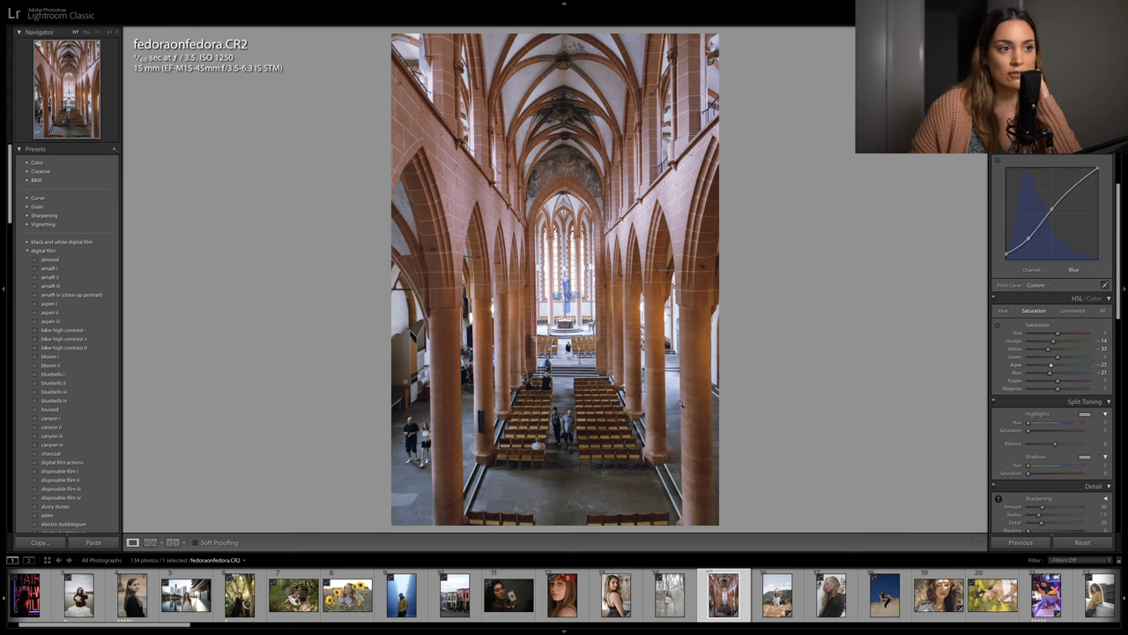
Raise HSL luminance to Blue +57, Aqua +32, Yellow +27, Orange +44 and Red +13
click(1073, 310)
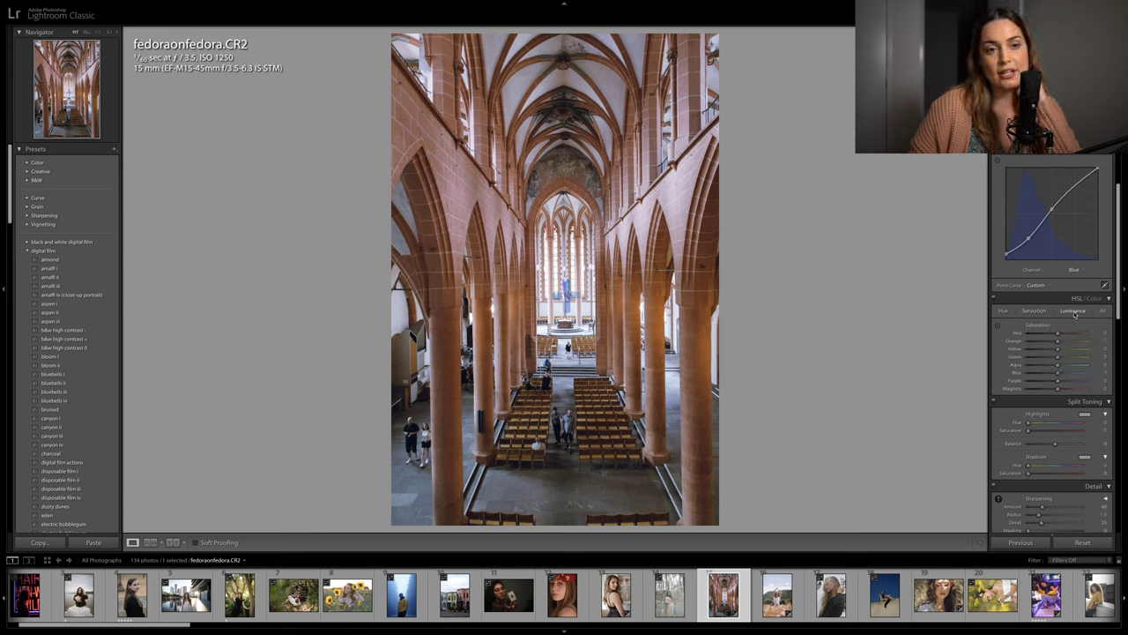
drag(1059, 374, 1055, 351)
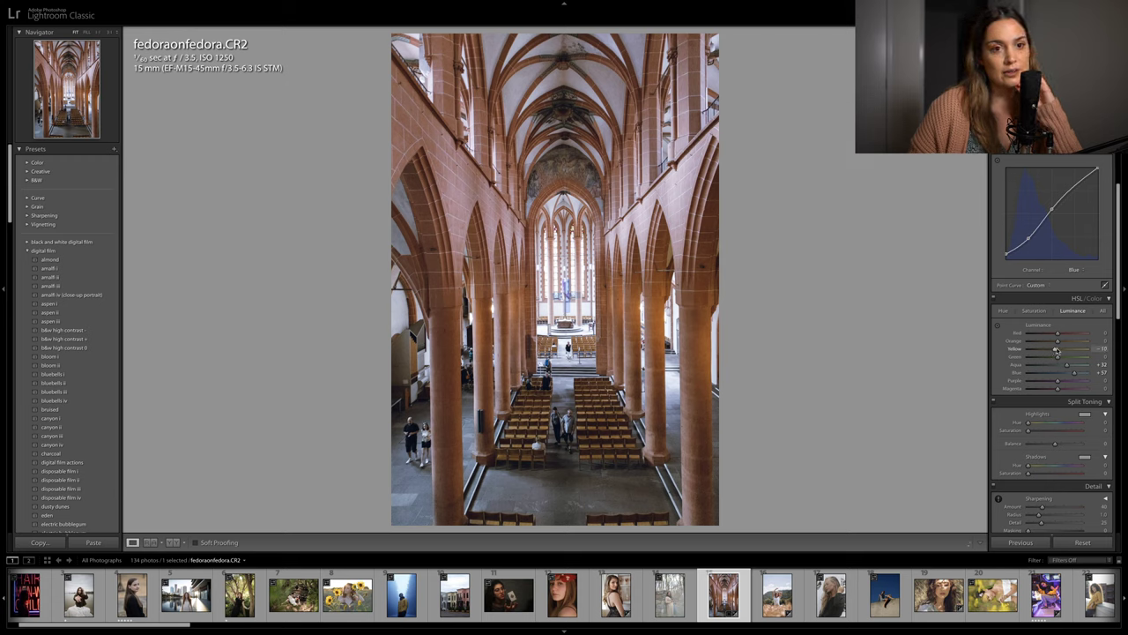
drag(1061, 351, 1065, 349)
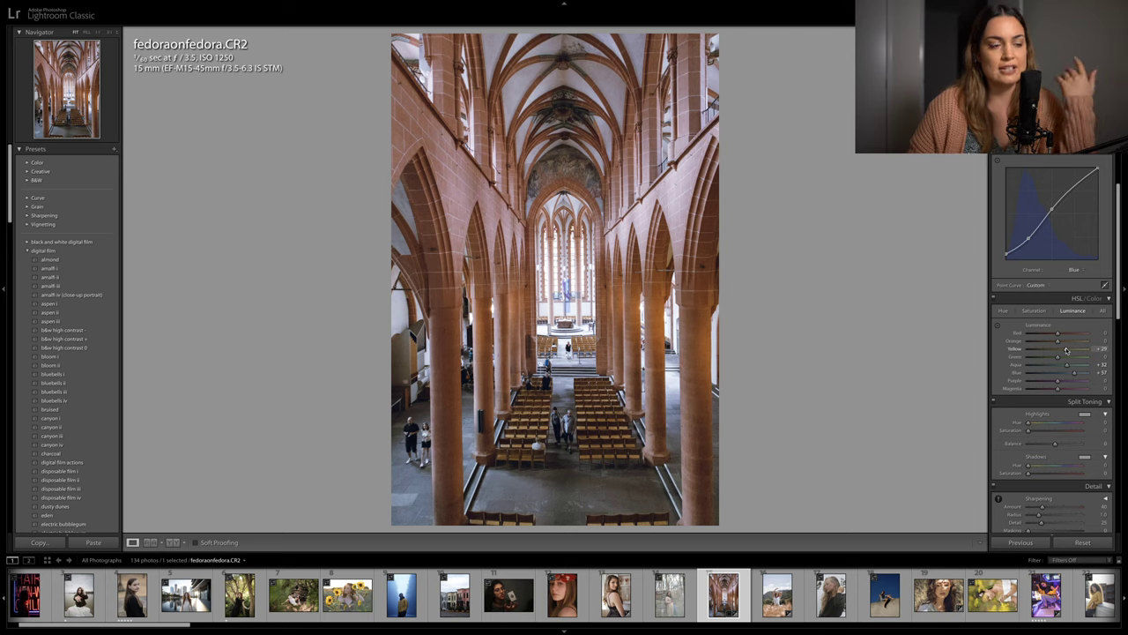
drag(1065, 350, 1065, 343)
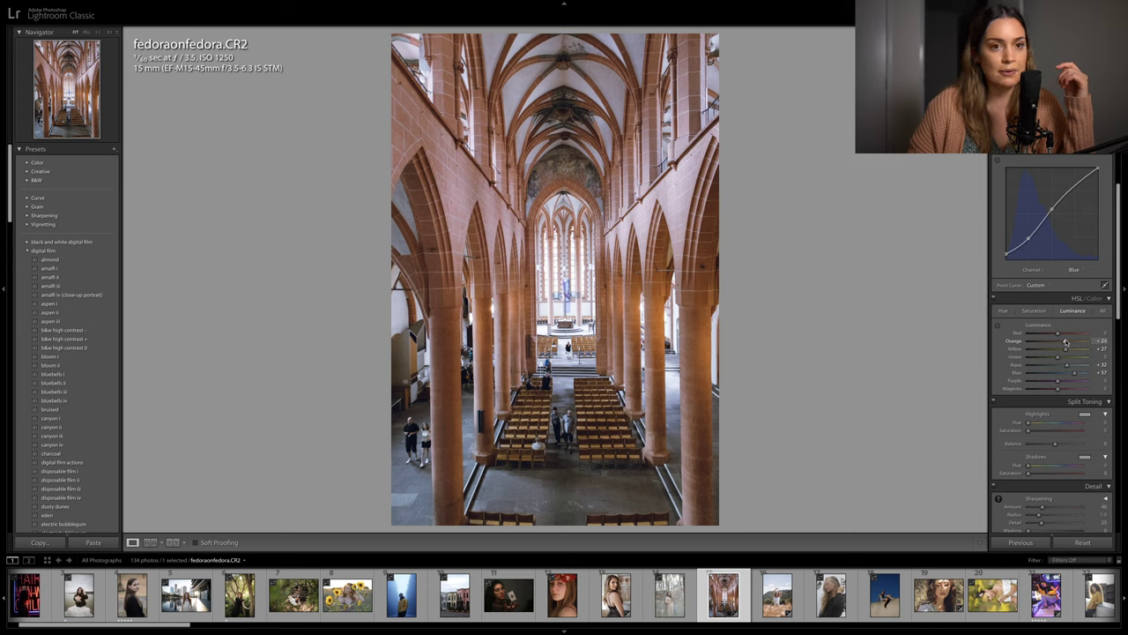
drag(1066, 343, 1068, 343)
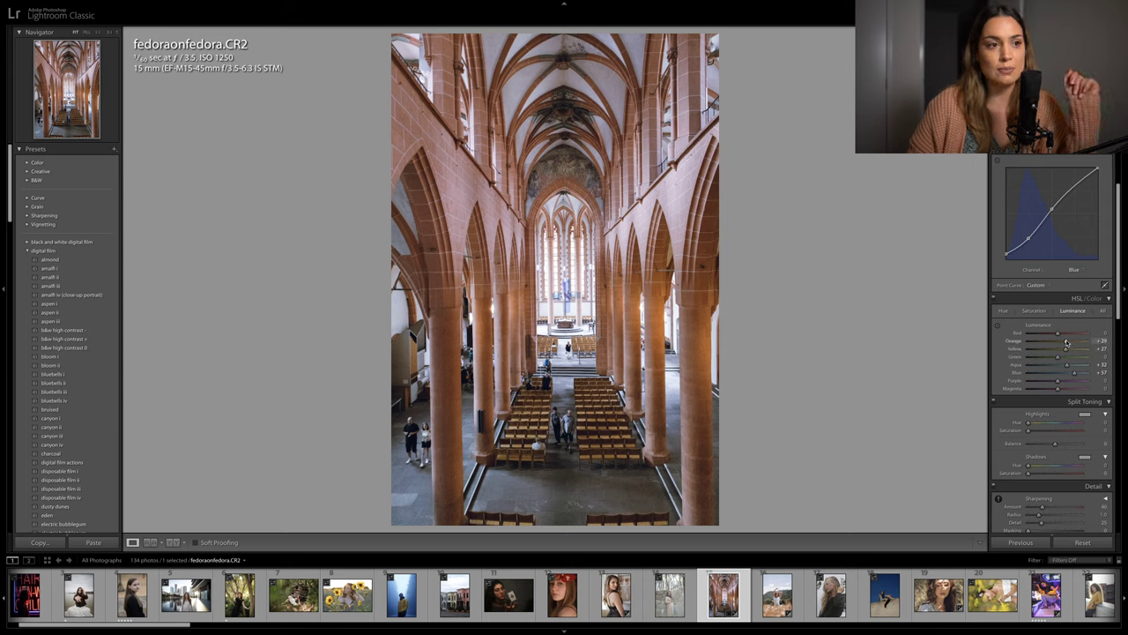
drag(1066, 341, 1069, 342)
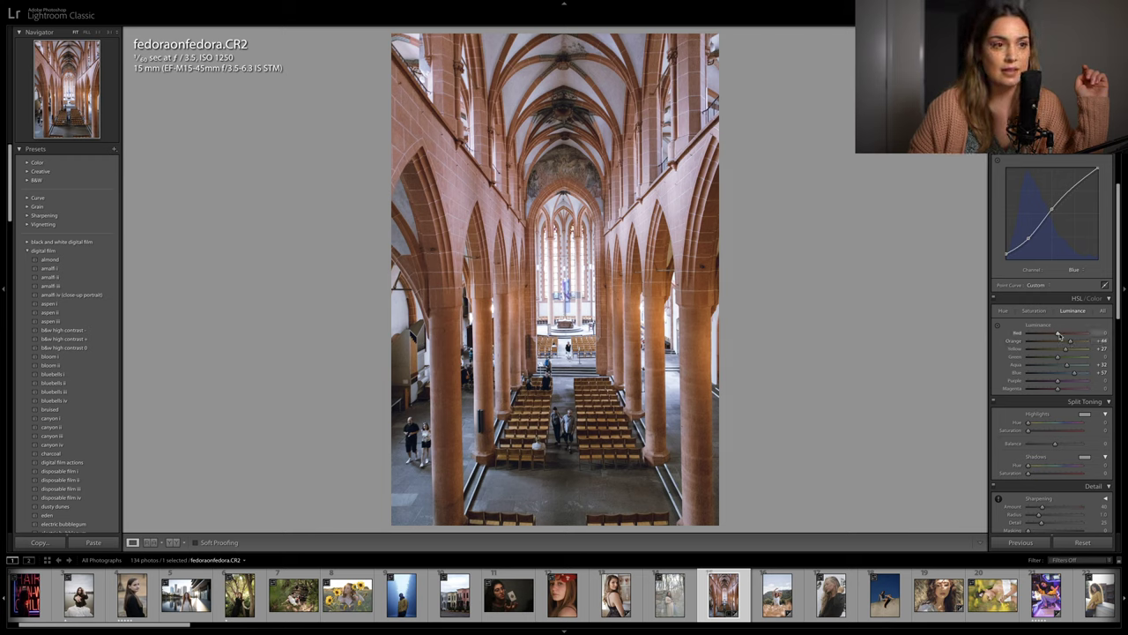
drag(1058, 334, 1061, 334)
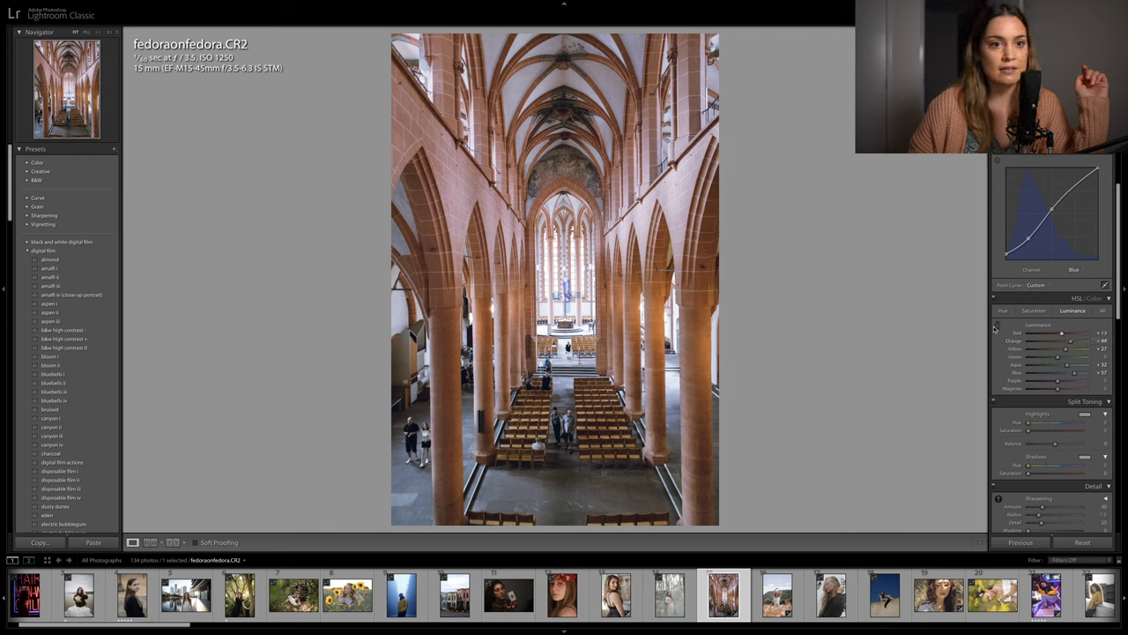
Brighten the columns' red and orange luminance with targeted adjustment, and set their saturation to Red +2 and Orange -7
click(997, 325)
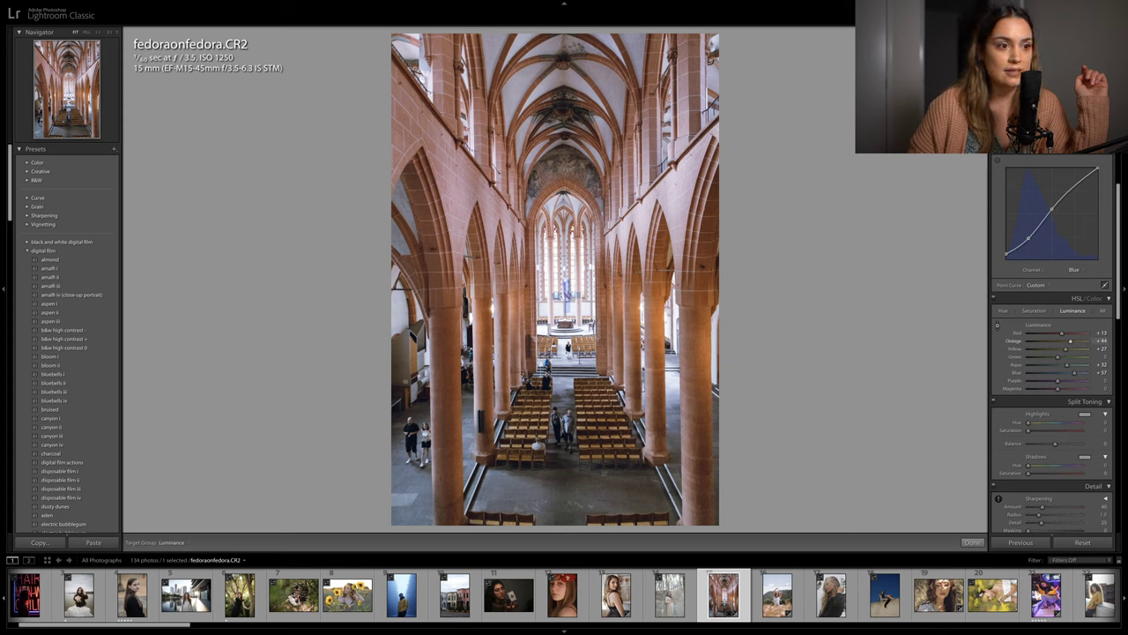
drag(621, 370, 622, 348)
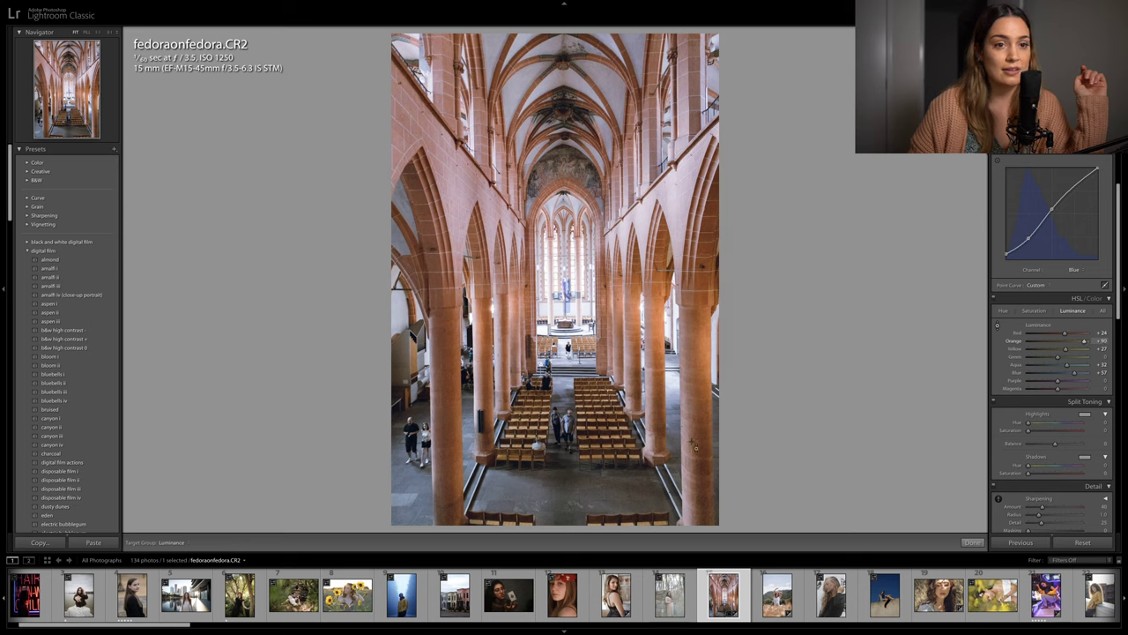
drag(692, 444, 692, 447)
click(1032, 311)
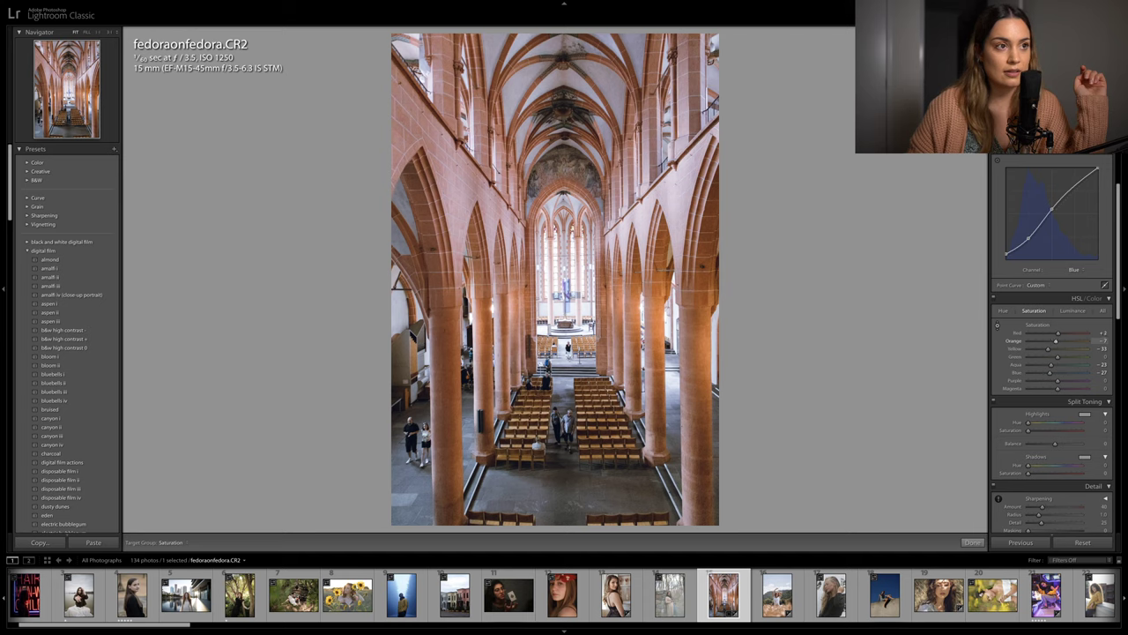
Enable Constrain Crop in the transform settings and apply a slight positive Horizontal perspective correction
scroll(1057, 370, down, 5)
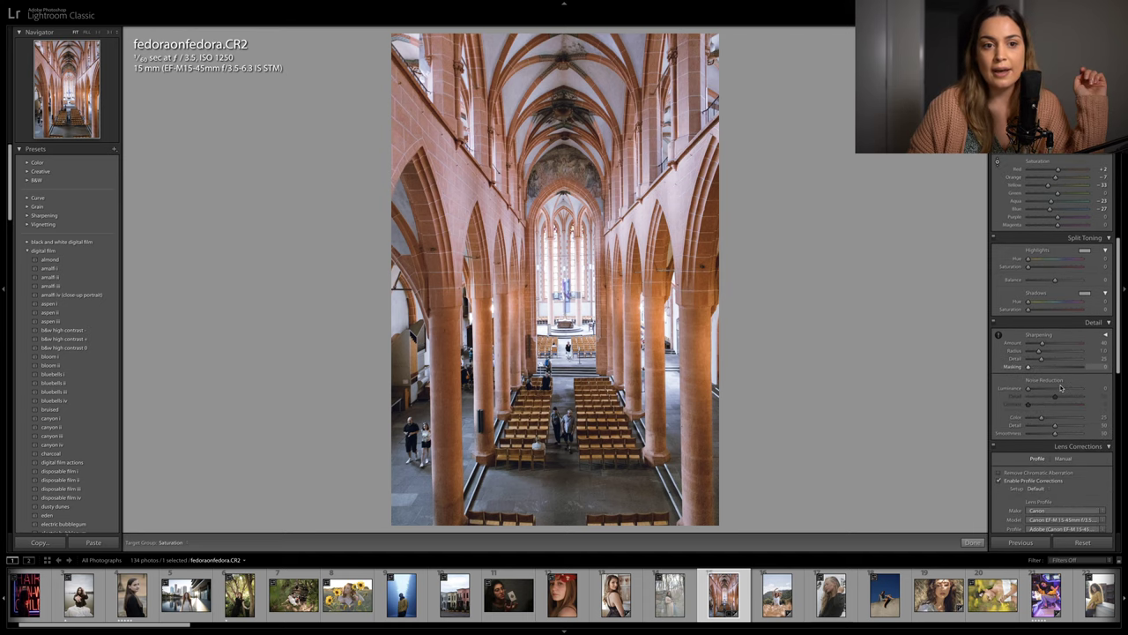
scroll(1062, 388, down, 5)
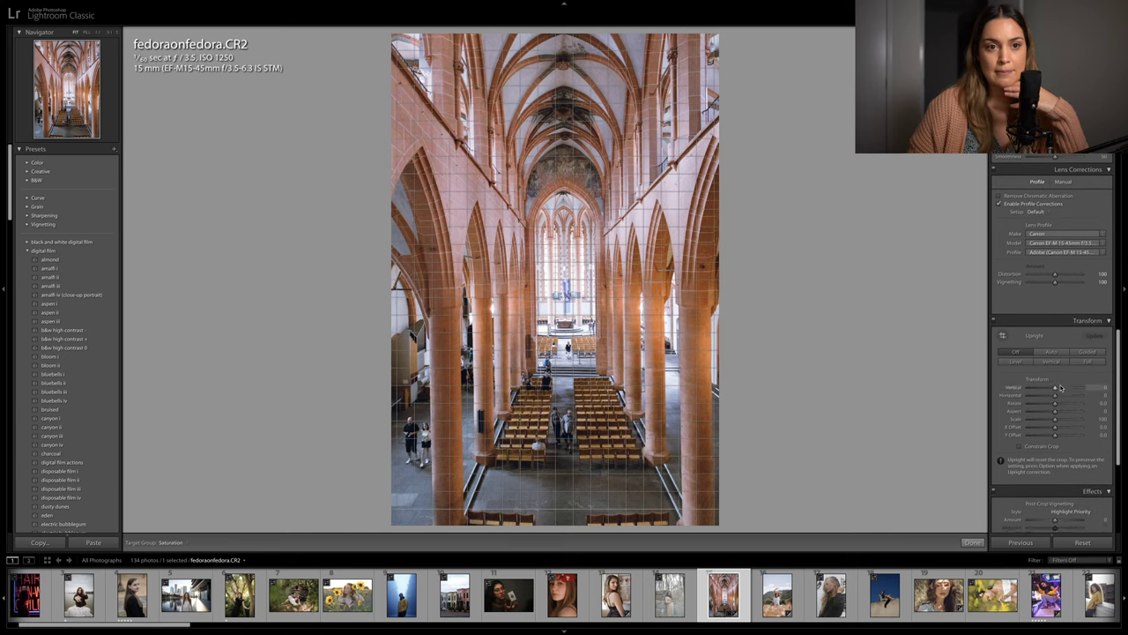
scroll(1063, 385, down, 1)
click(1020, 410)
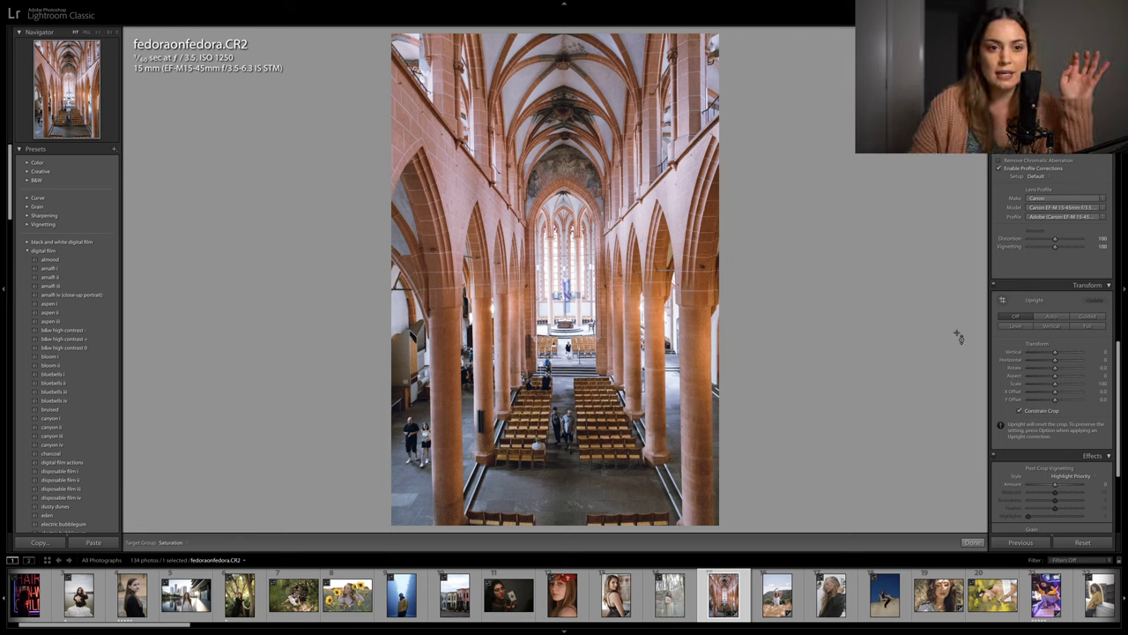
drag(1054, 360, 1057, 363)
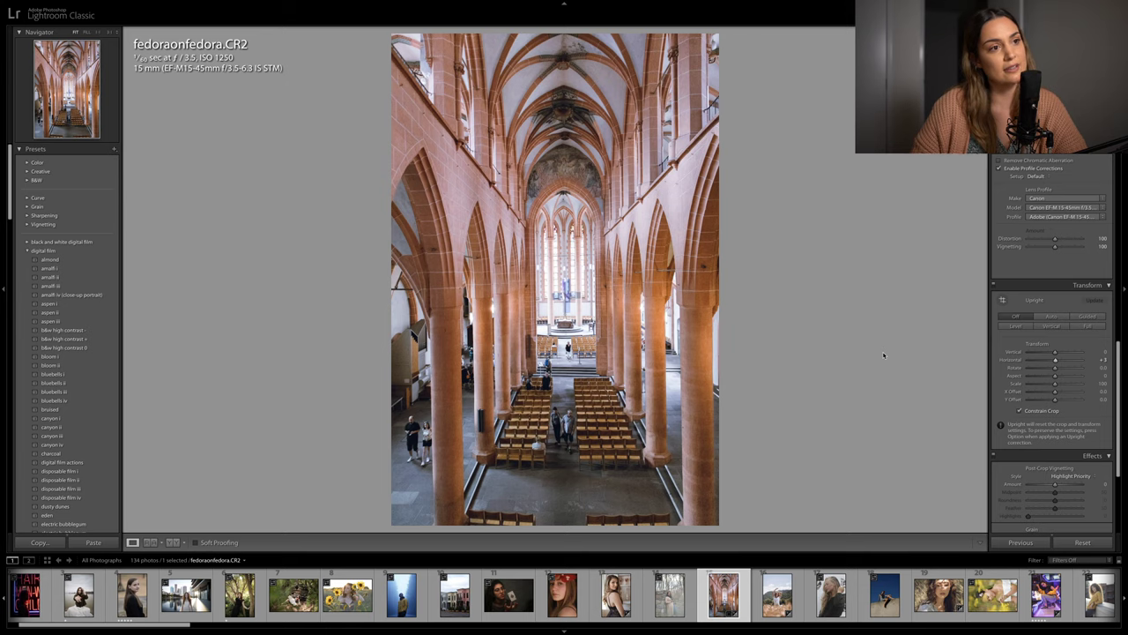
Display the RGB tone curve and compare the edited church photo with its unedited version
scroll(1074, 395, up, 10)
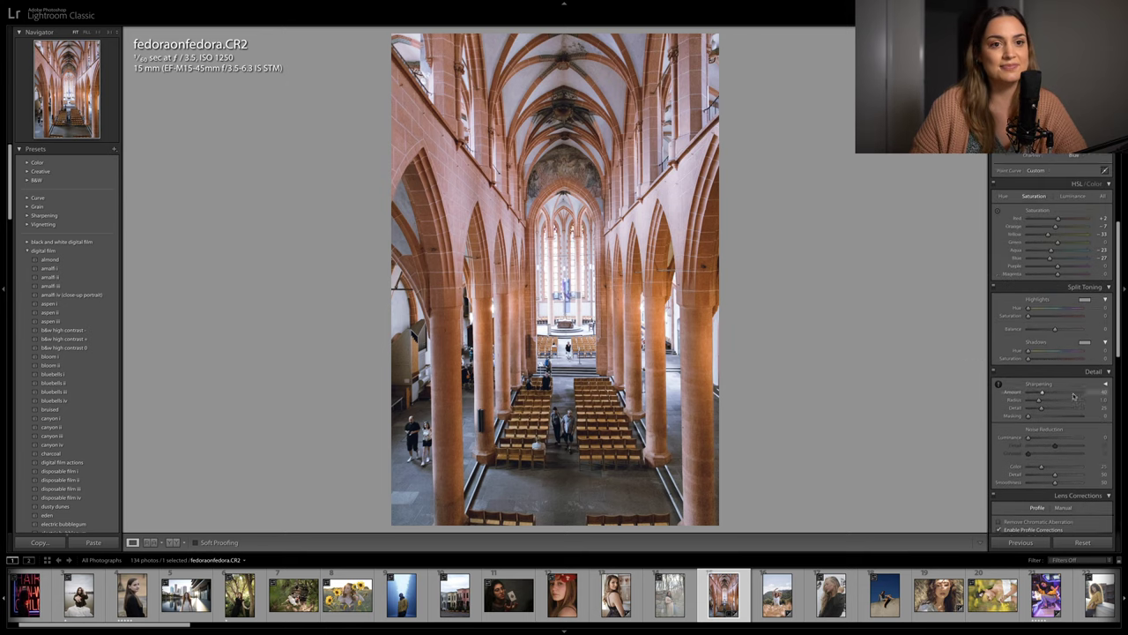
scroll(1073, 396, up, 2)
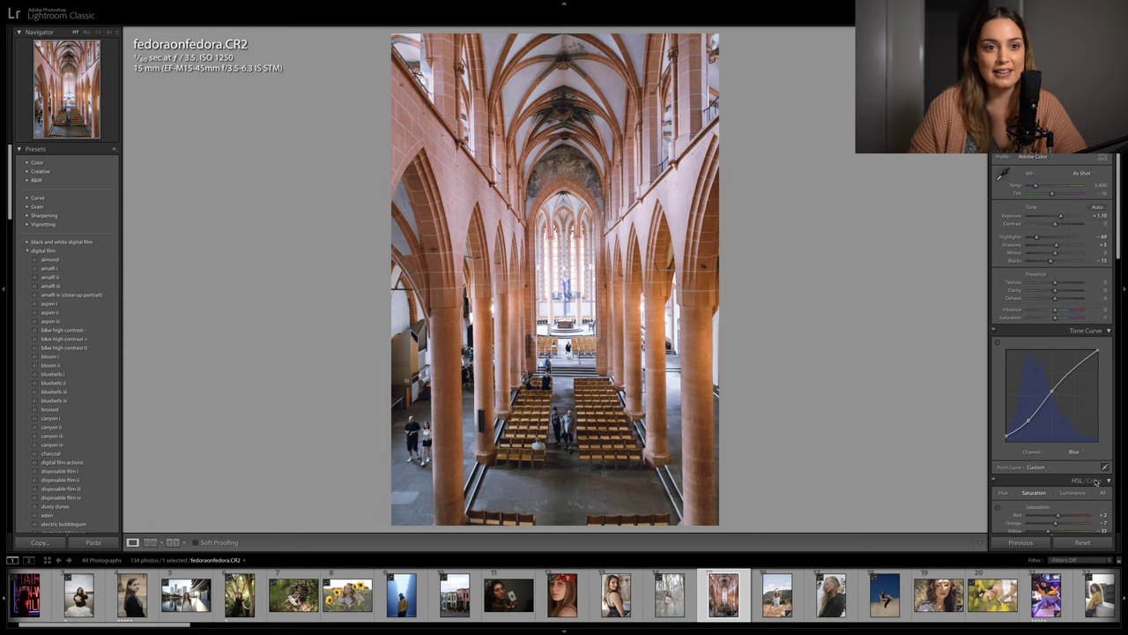
click(1074, 451)
click(1077, 435)
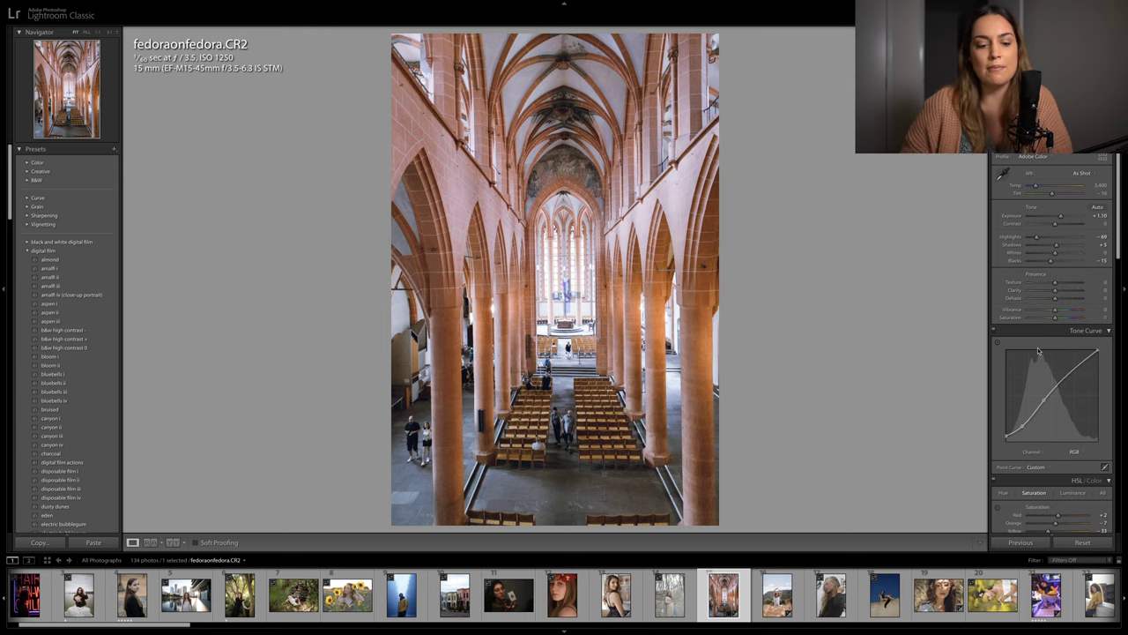
key(backslash)
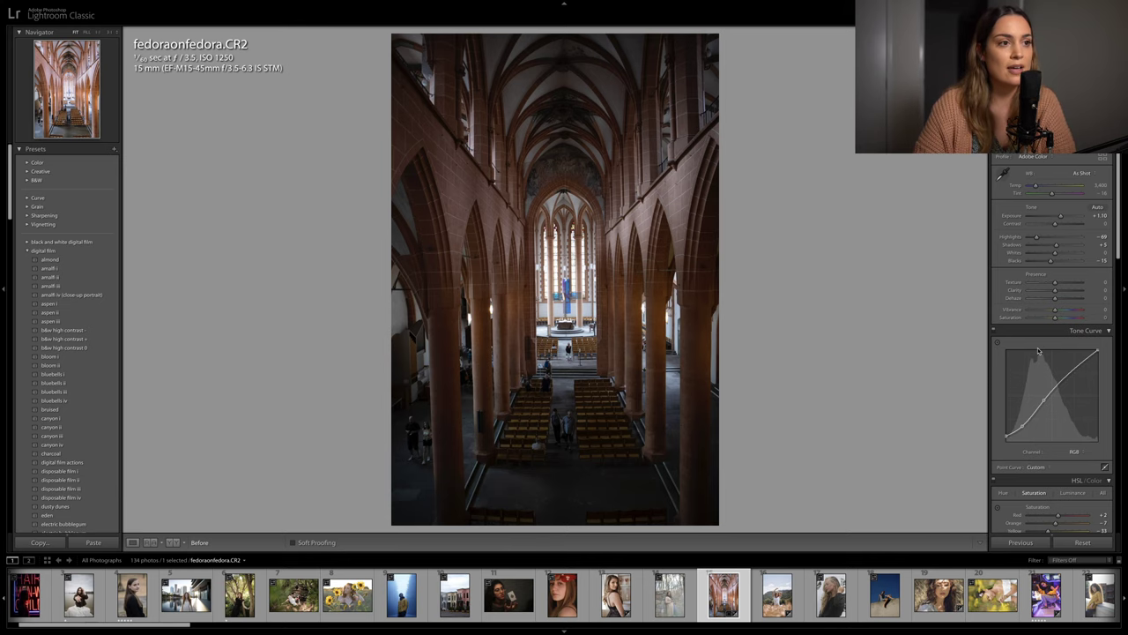
key(backslash)
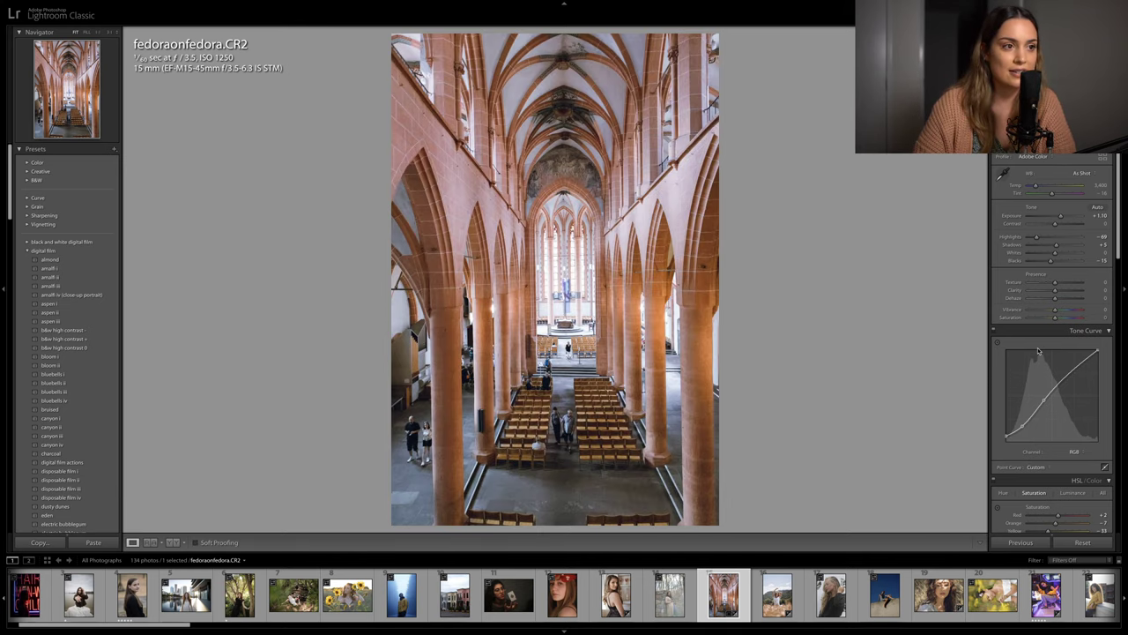
key(backslash)
key(backslash)
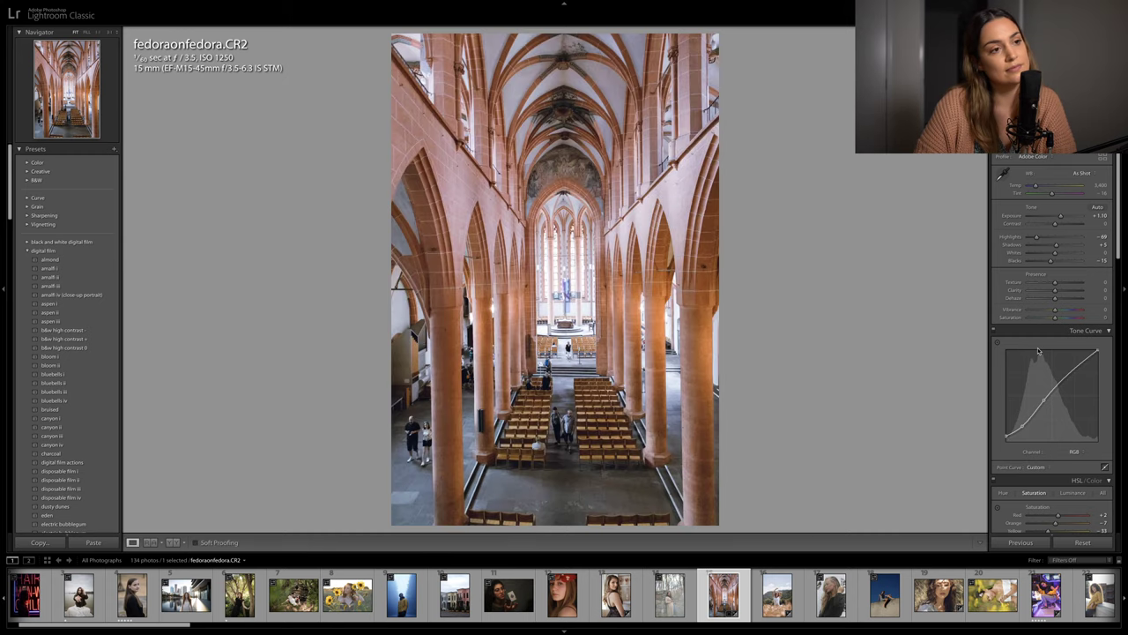
key(backslash)
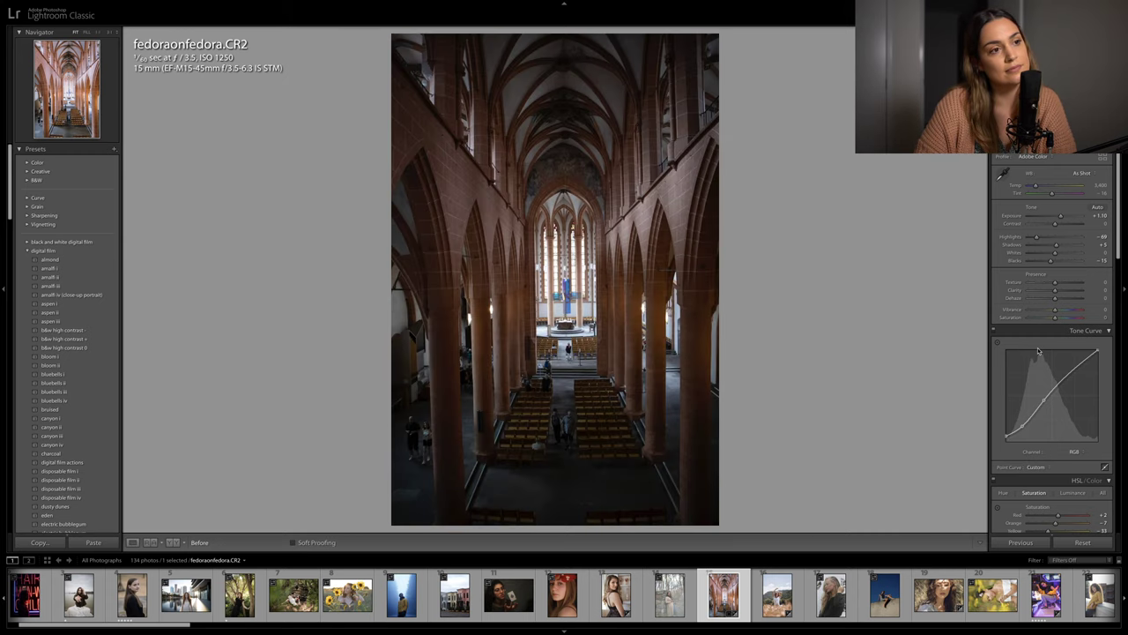
key(backslash)
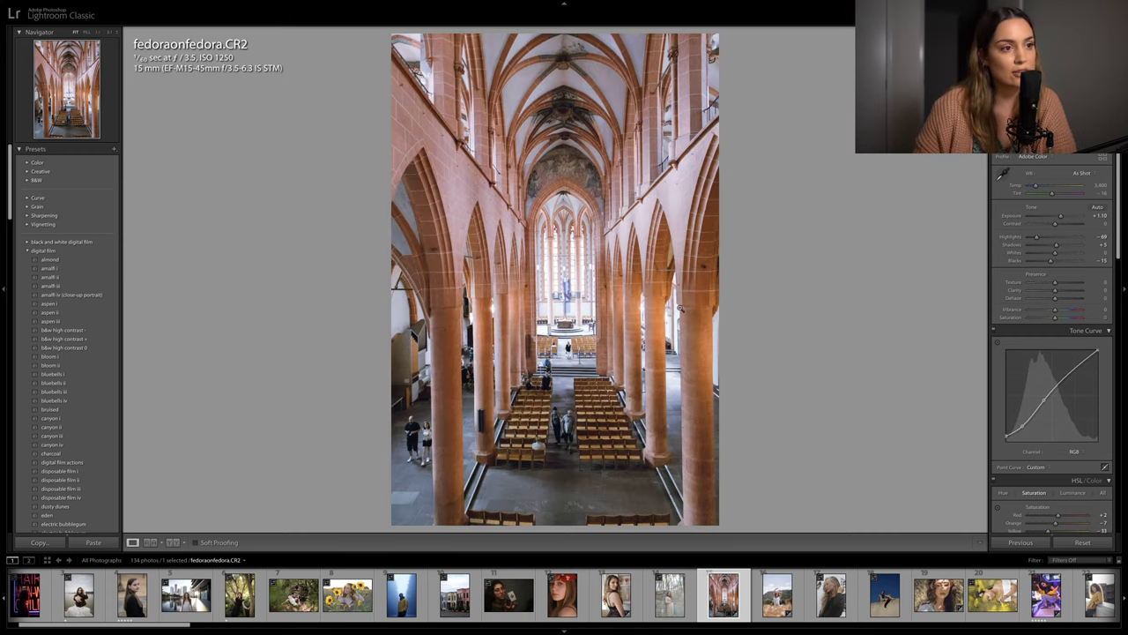
Lower the HSL Blue luminance to +10 and compare the church photo with its original
scroll(1082, 332, down, 4)
click(1082, 331)
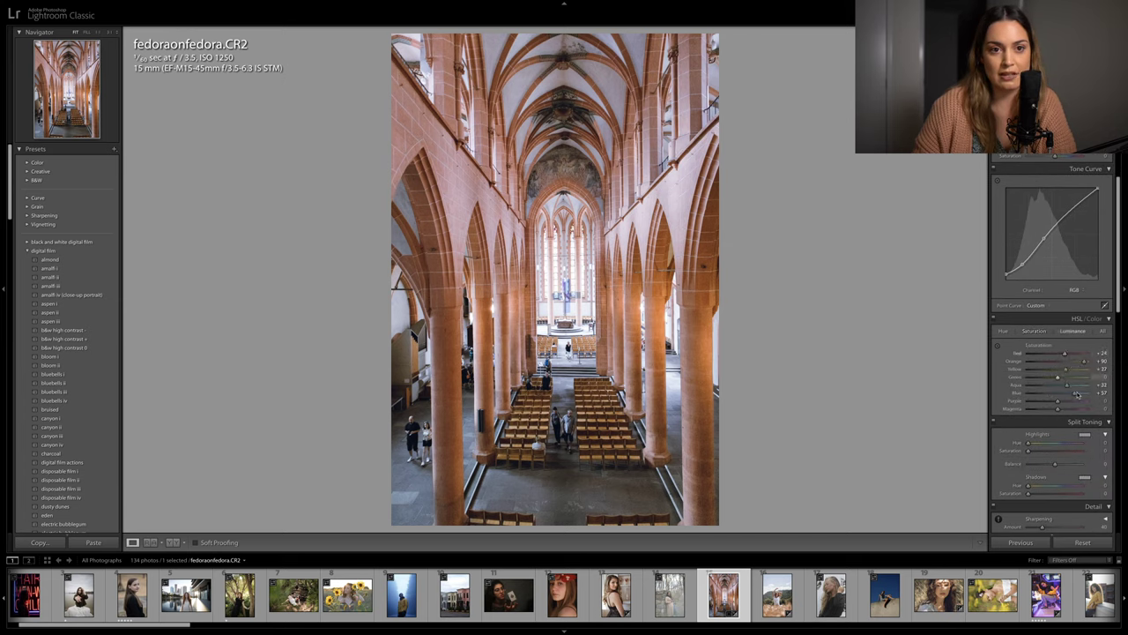
drag(1077, 395, 1065, 394)
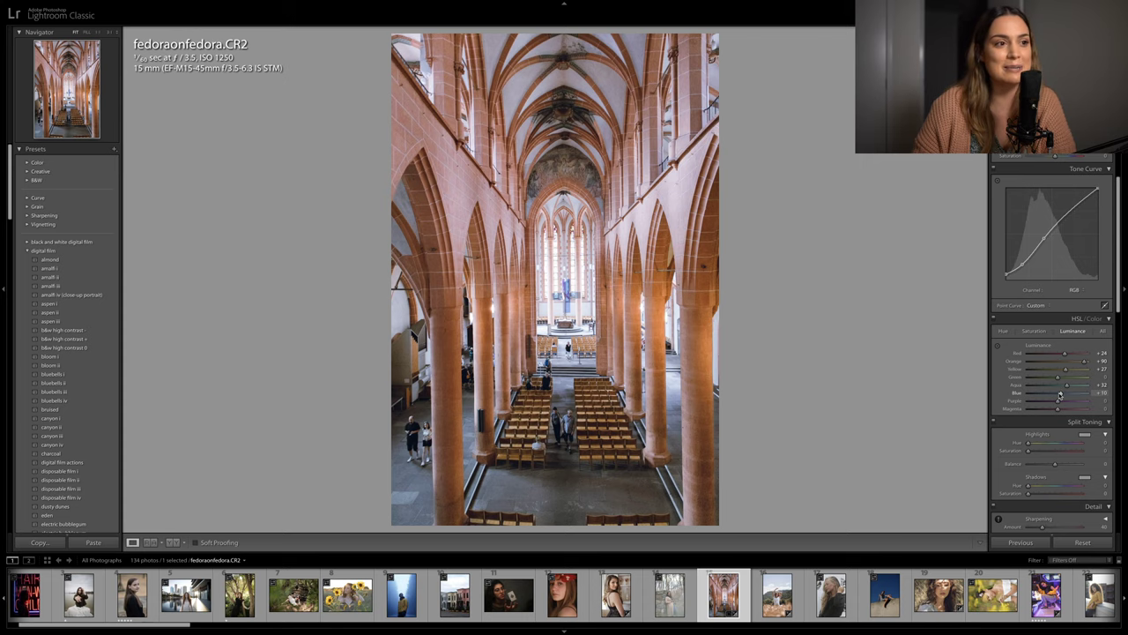
scroll(1063, 369, up, 5)
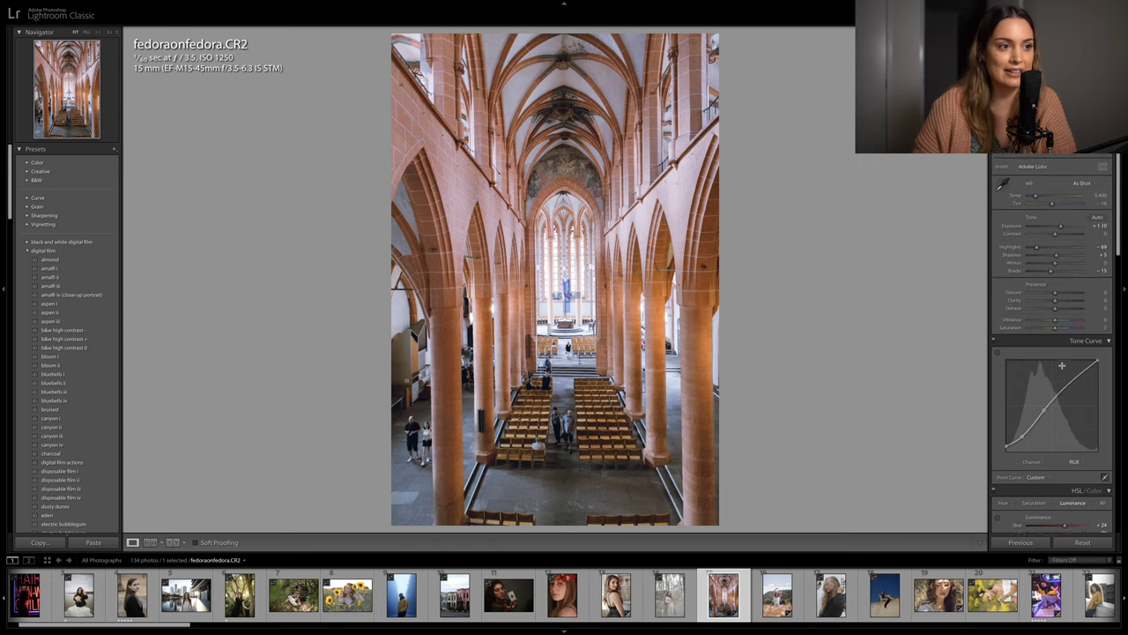
key(backslash)
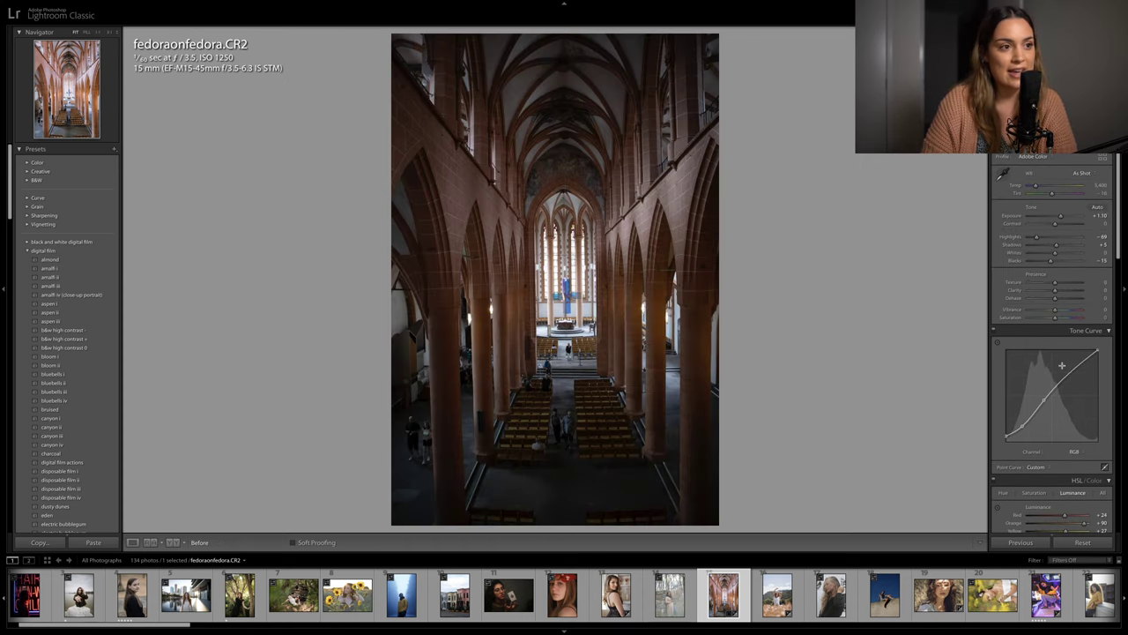
key(backslash)
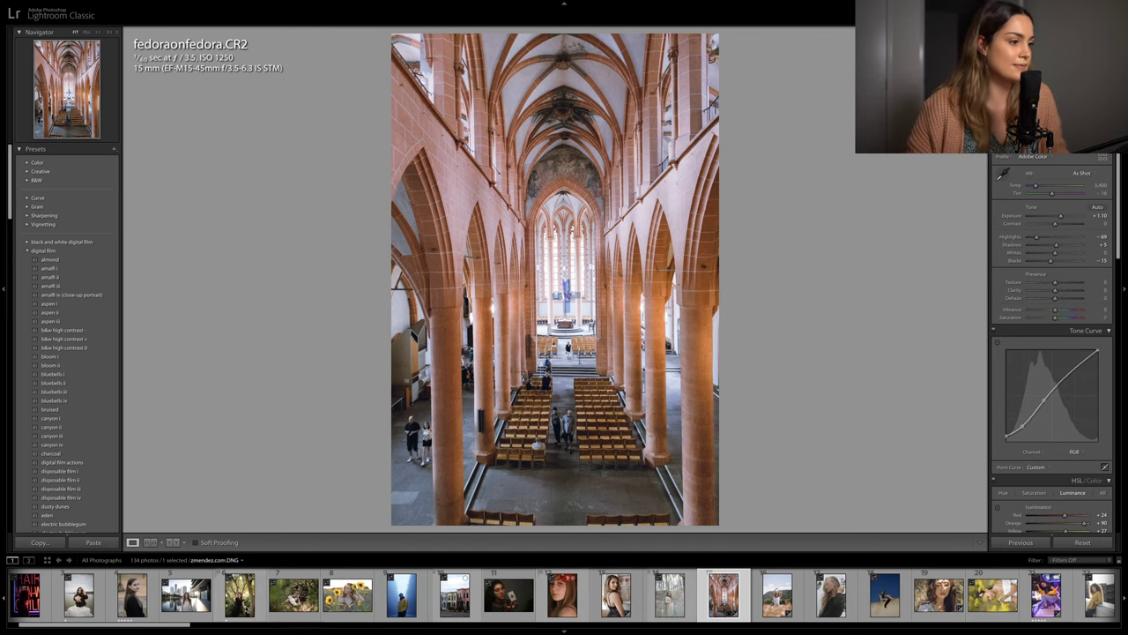
Open the photo of the blonde woman among white blossoms from near the end of the photo series
drag(177, 625, 1040, 617)
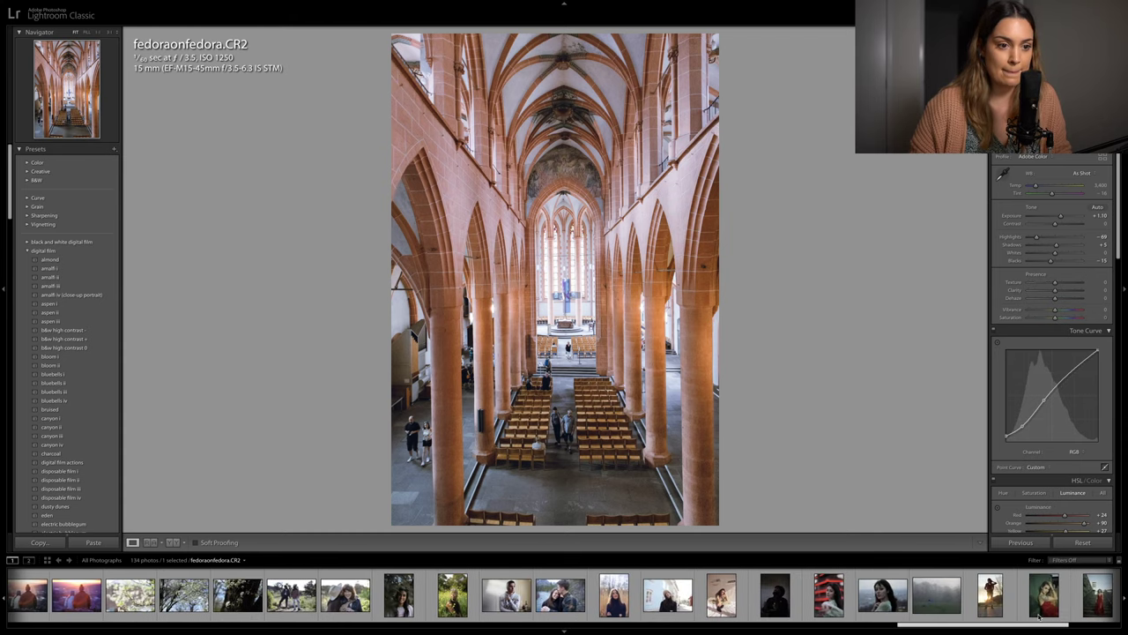
scroll(1038, 617, down, 3)
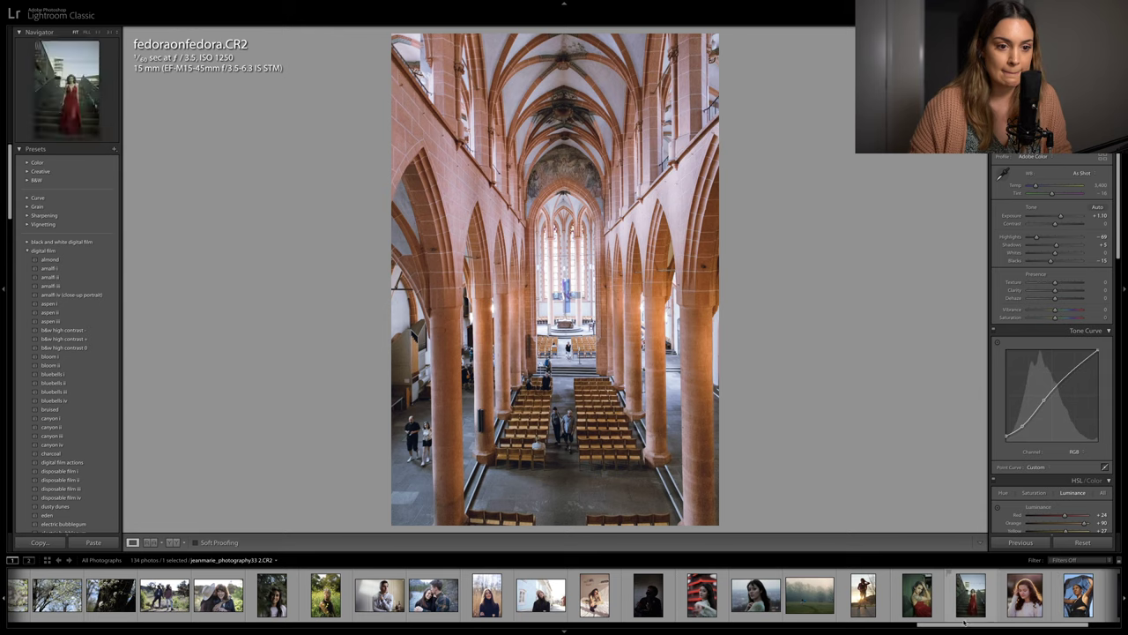
drag(964, 622, 999, 628)
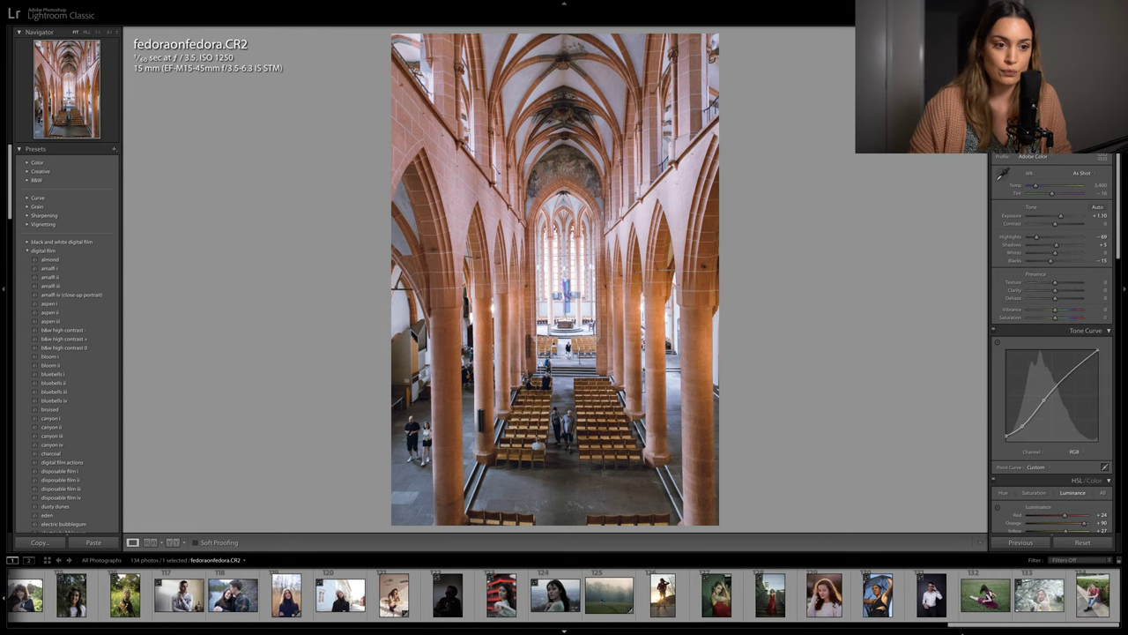
click(1040, 595)
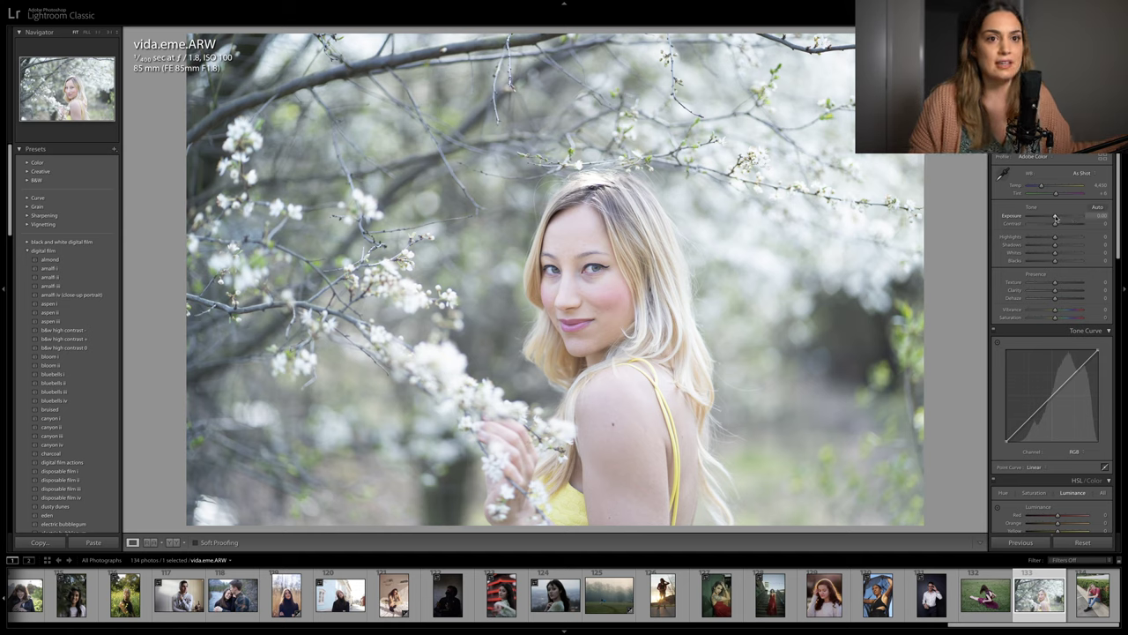
Set Exposure to -0.75 and shape the RGB curve with a lifted black point, darker shadows and a midtone anchor
drag(1055, 218, 1050, 219)
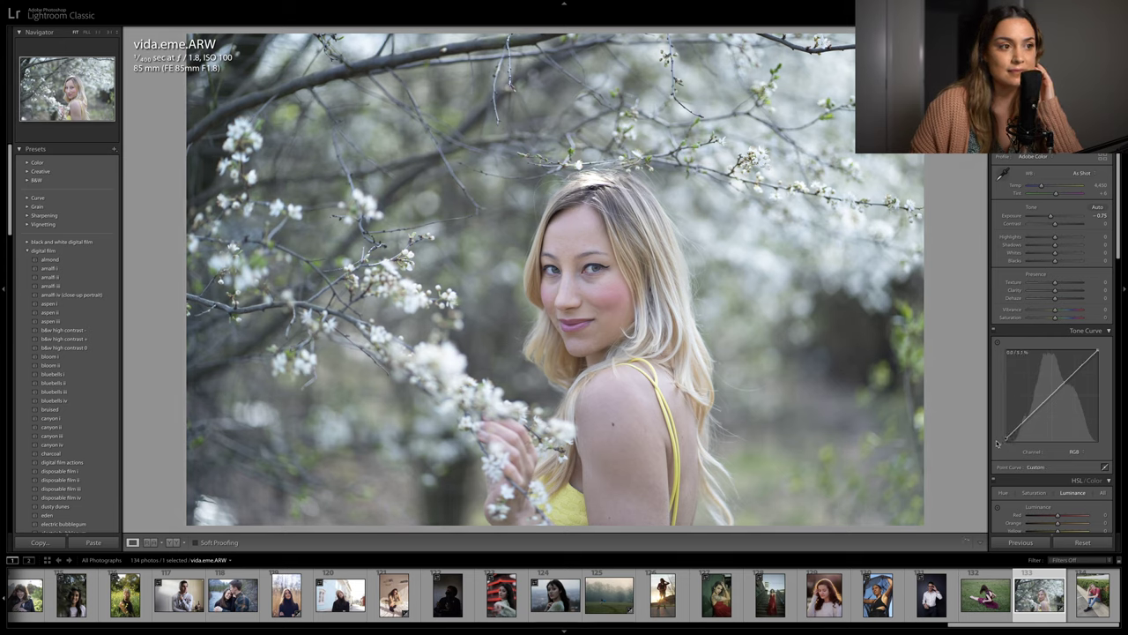
drag(989, 447, 983, 438)
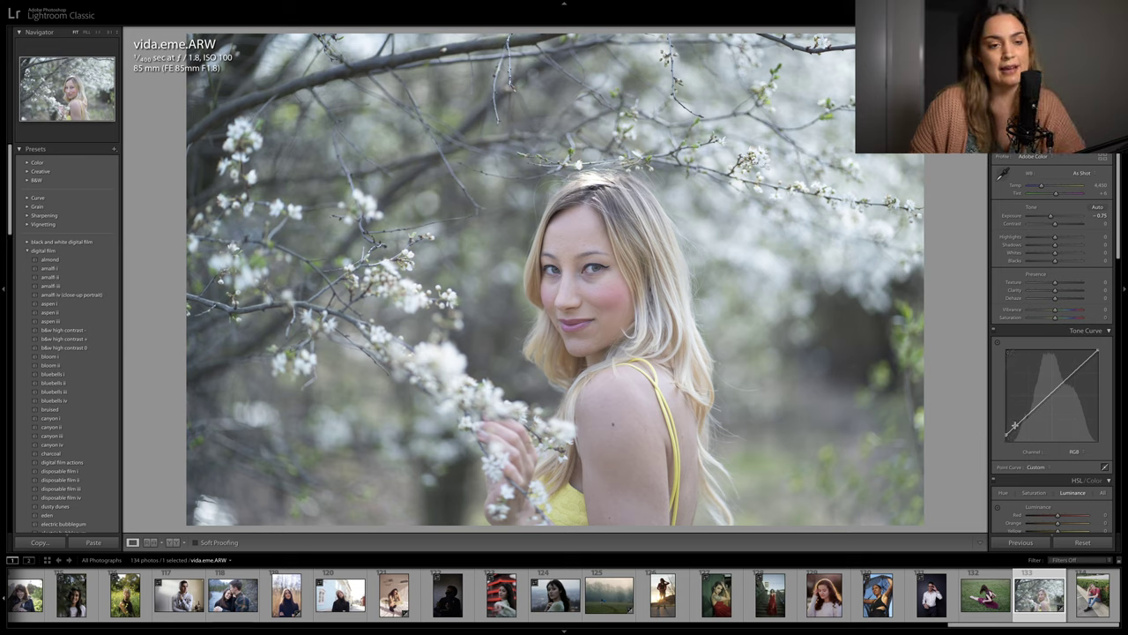
drag(1020, 430, 1046, 401)
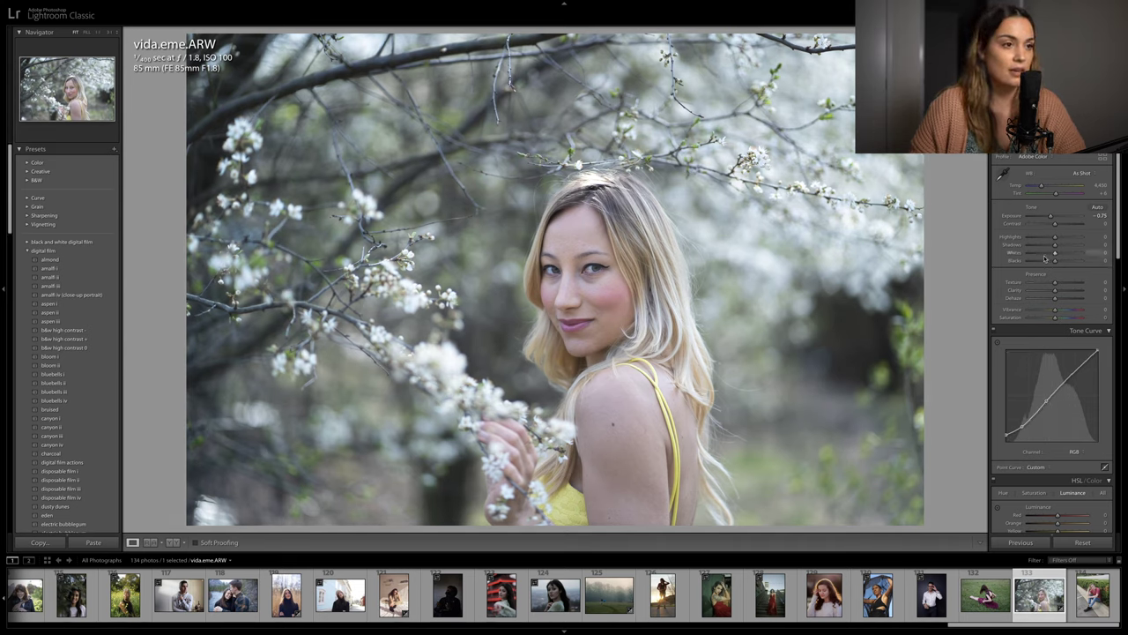
Set Temp to 5,055, Tint +12, Highlights -46, Shadows -14, Blacks -18 and Contrast +13, and compare with the original
drag(1055, 193, 1044, 187)
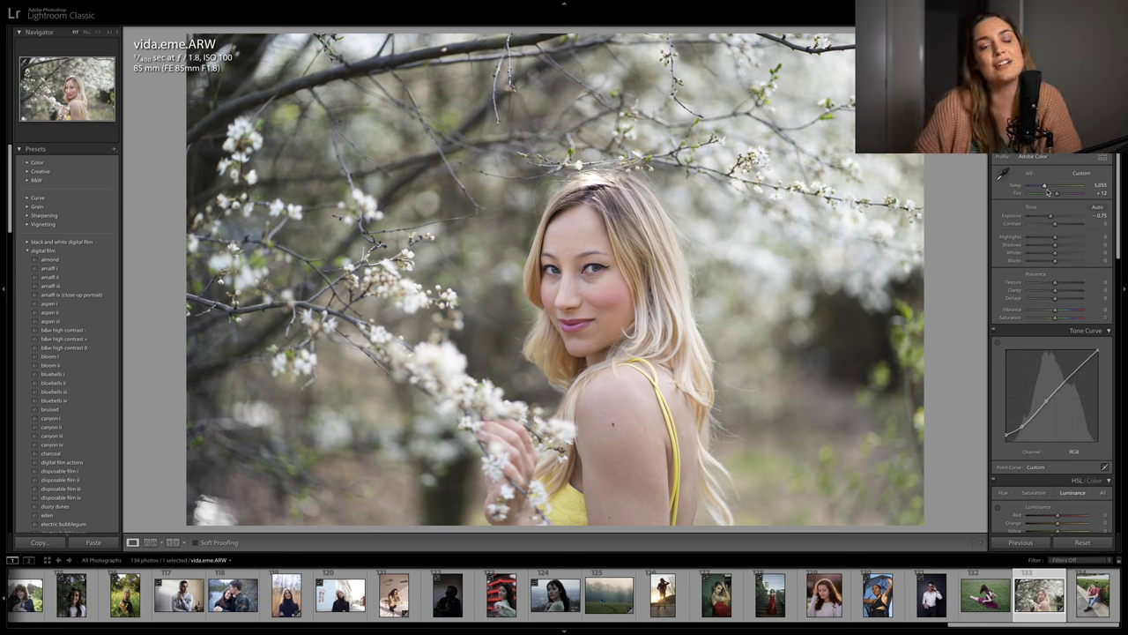
drag(1054, 238, 1041, 239)
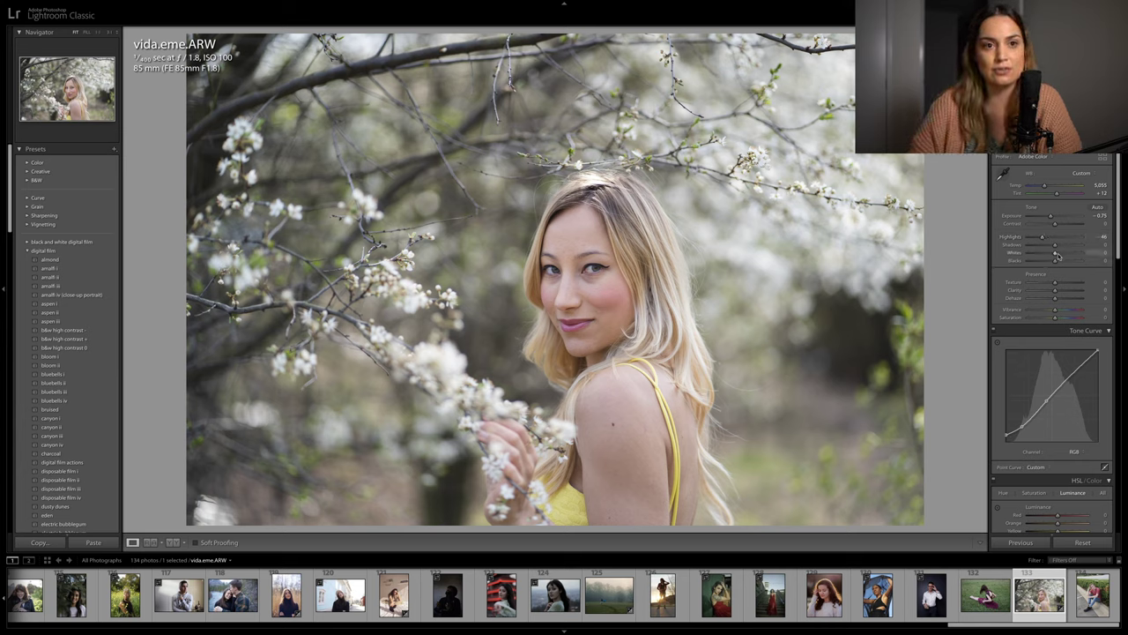
drag(1055, 245, 1051, 246)
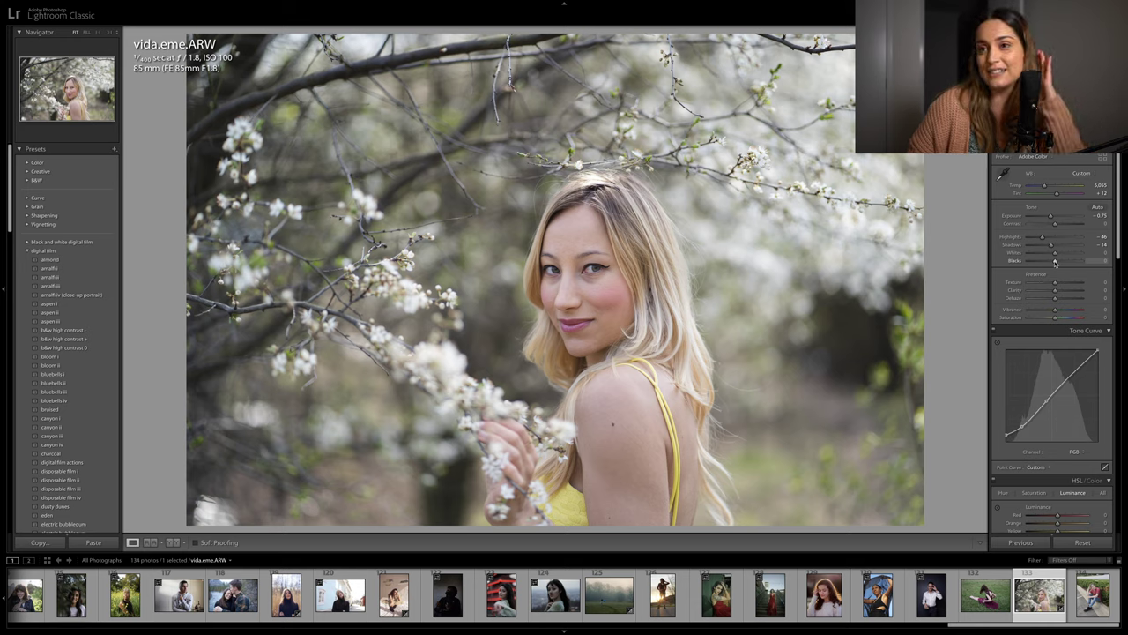
drag(1054, 262, 1049, 262)
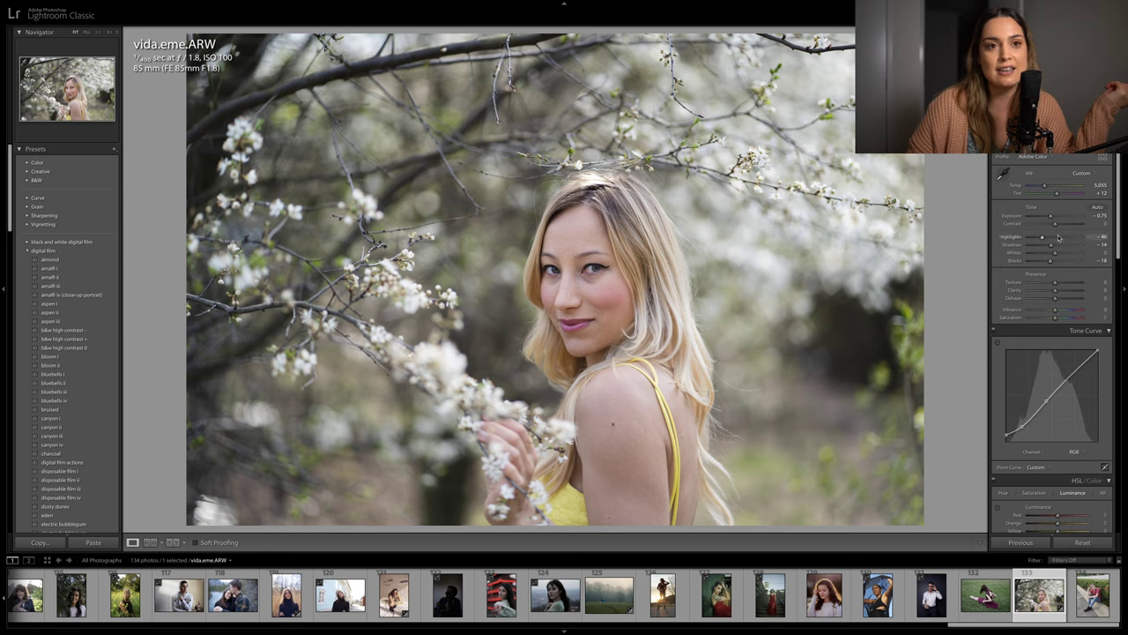
drag(1055, 225, 1058, 226)
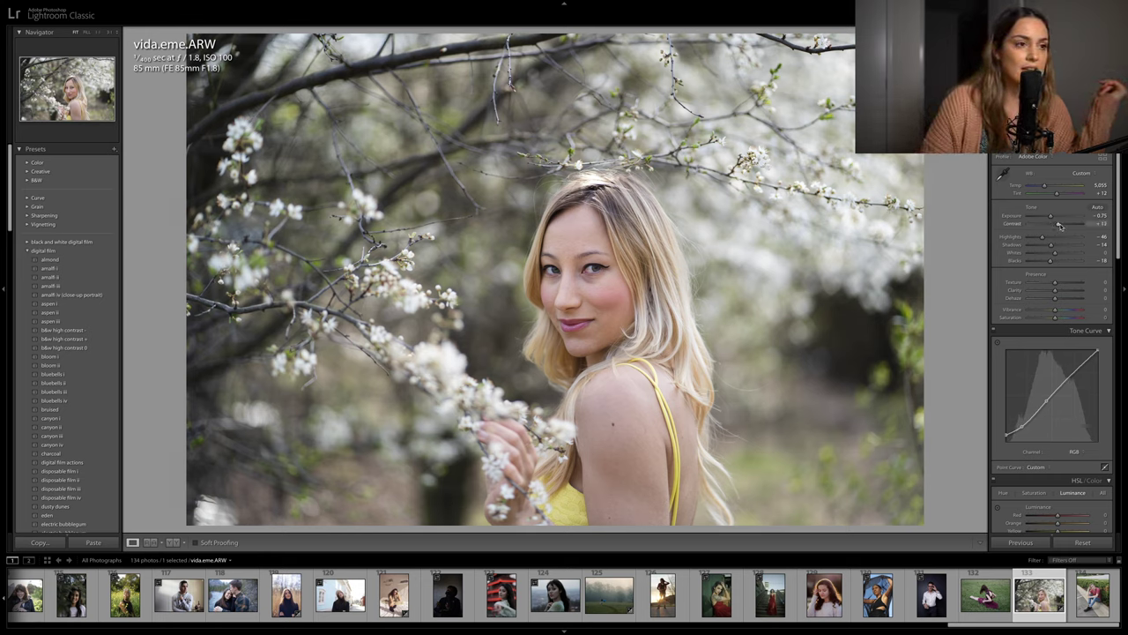
key(backslash)
key(backslash)
key(backslash)
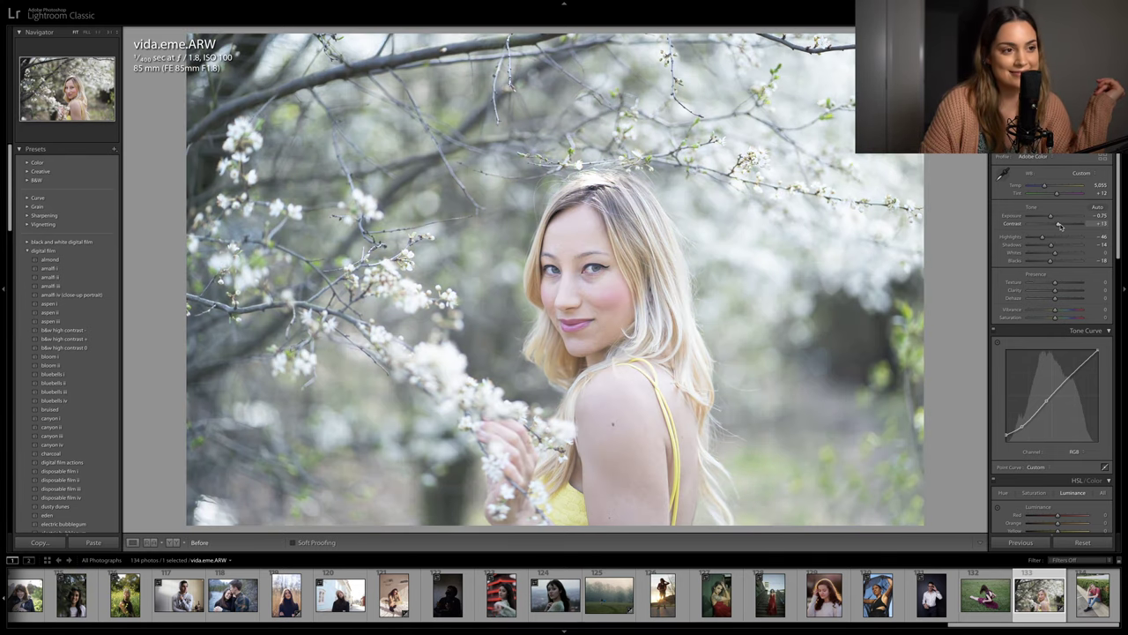
key(backslash)
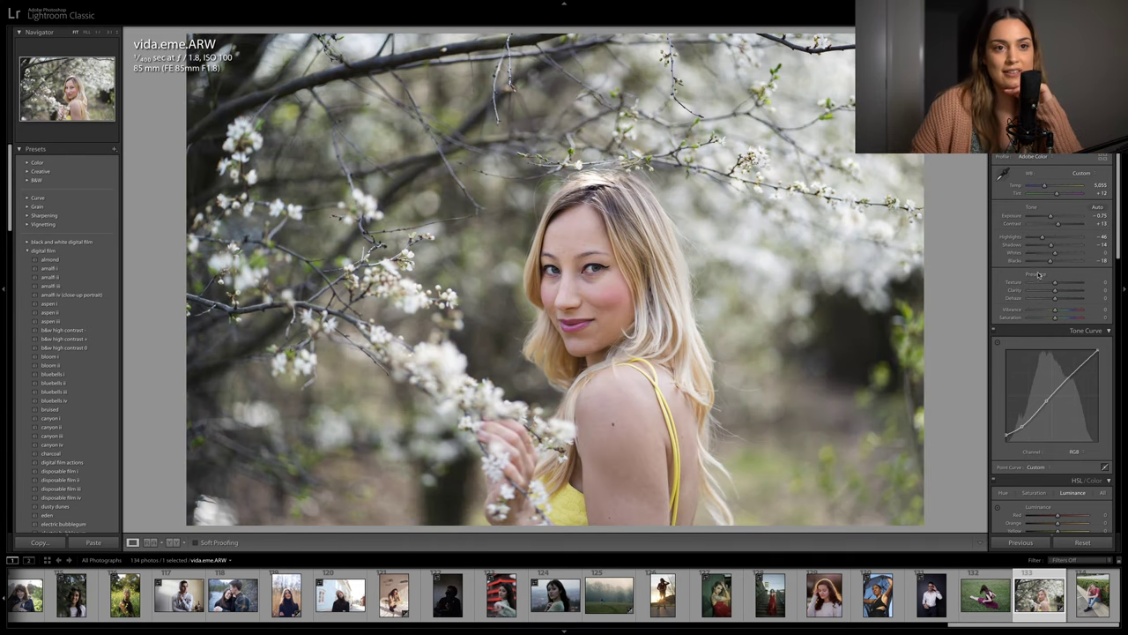
On the Blue tone curve, lift the black point and pull the shadows and upper midtones slightly below the diagonal
scroll(1039, 274, down, 2)
click(1079, 384)
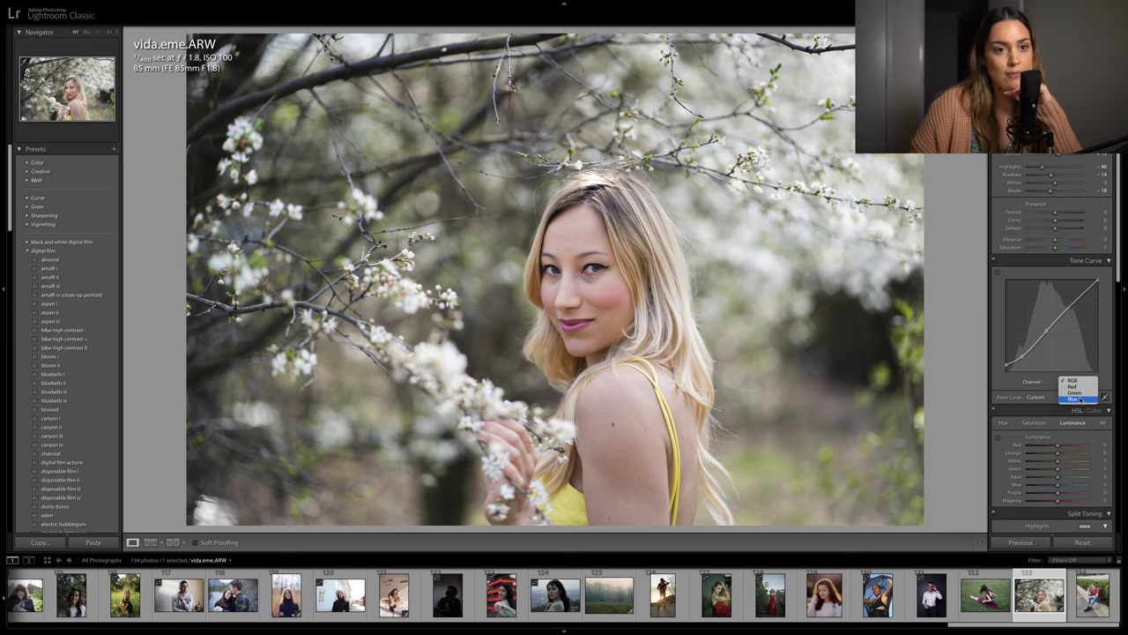
click(1079, 398)
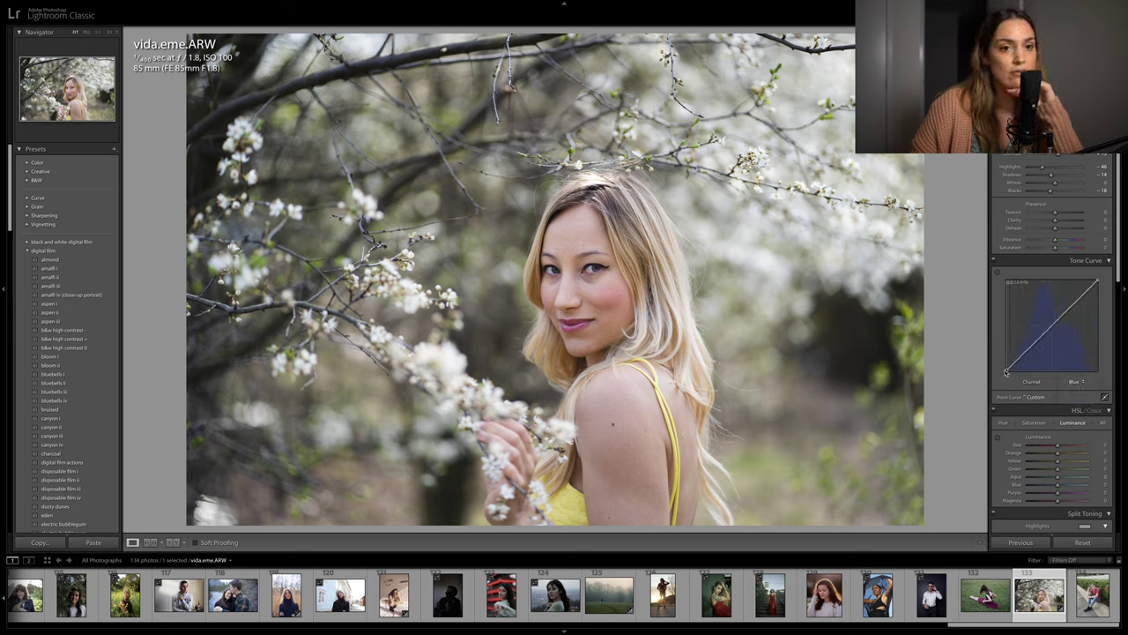
drag(1005, 371, 1027, 351)
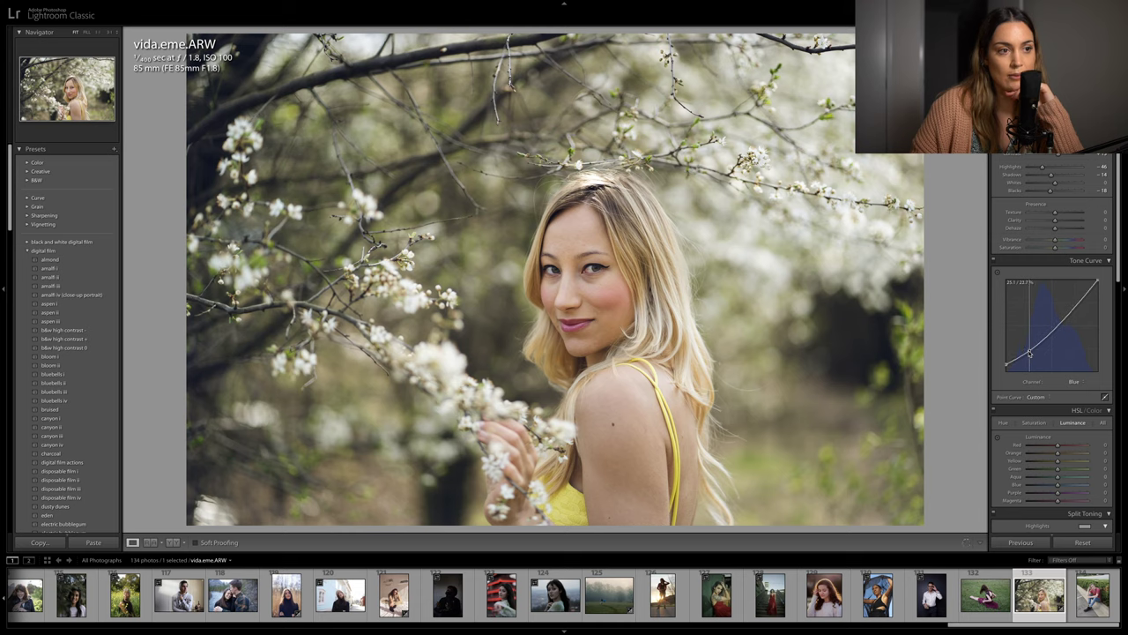
drag(1067, 312, 1067, 316)
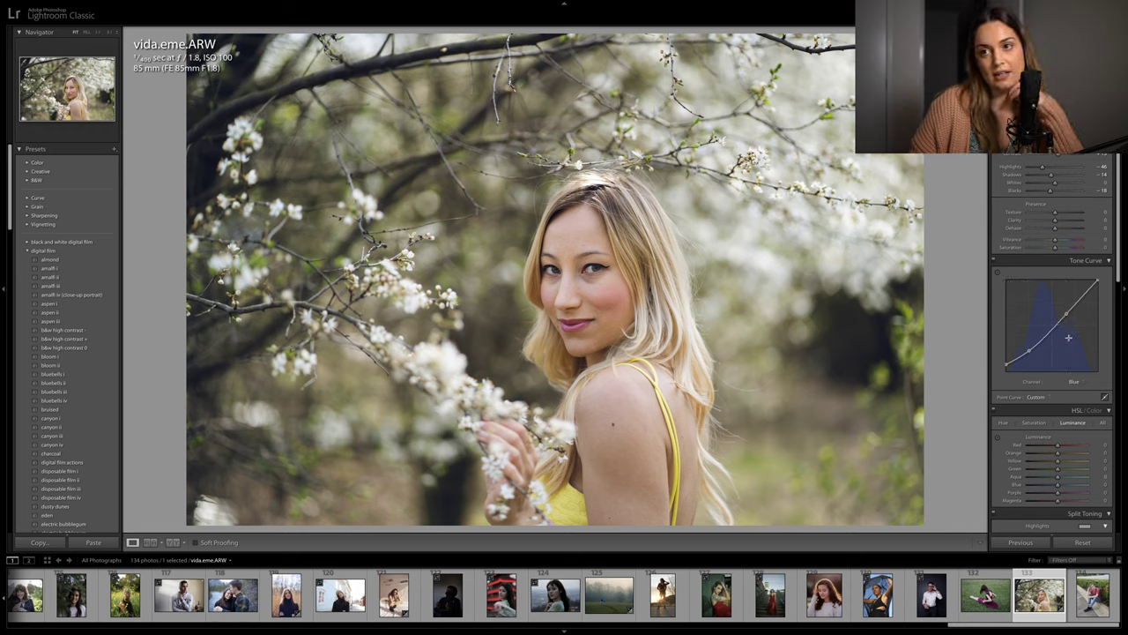
Pull the Green tone curve's shadows down slightly to add magenta, and reduce the photo's overall saturation a little
click(1073, 380)
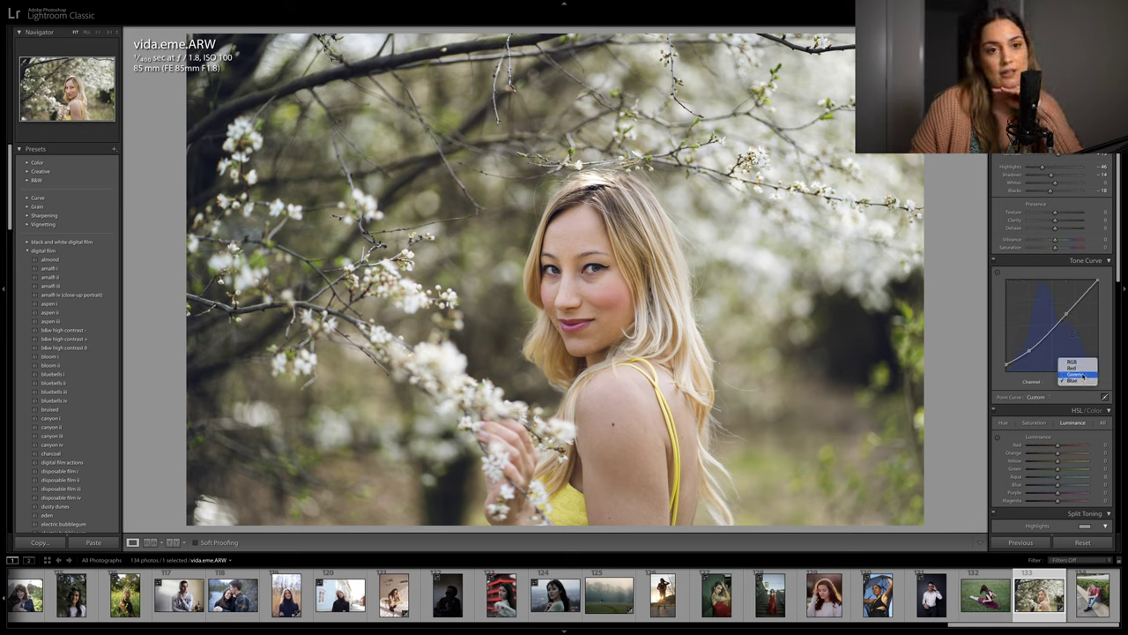
click(1075, 377)
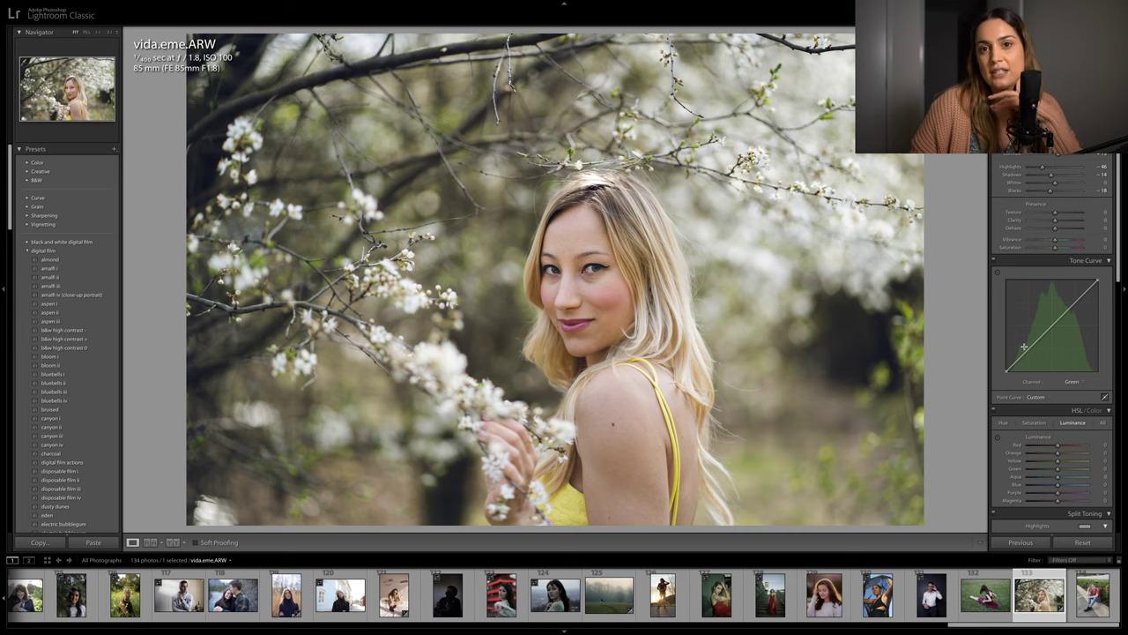
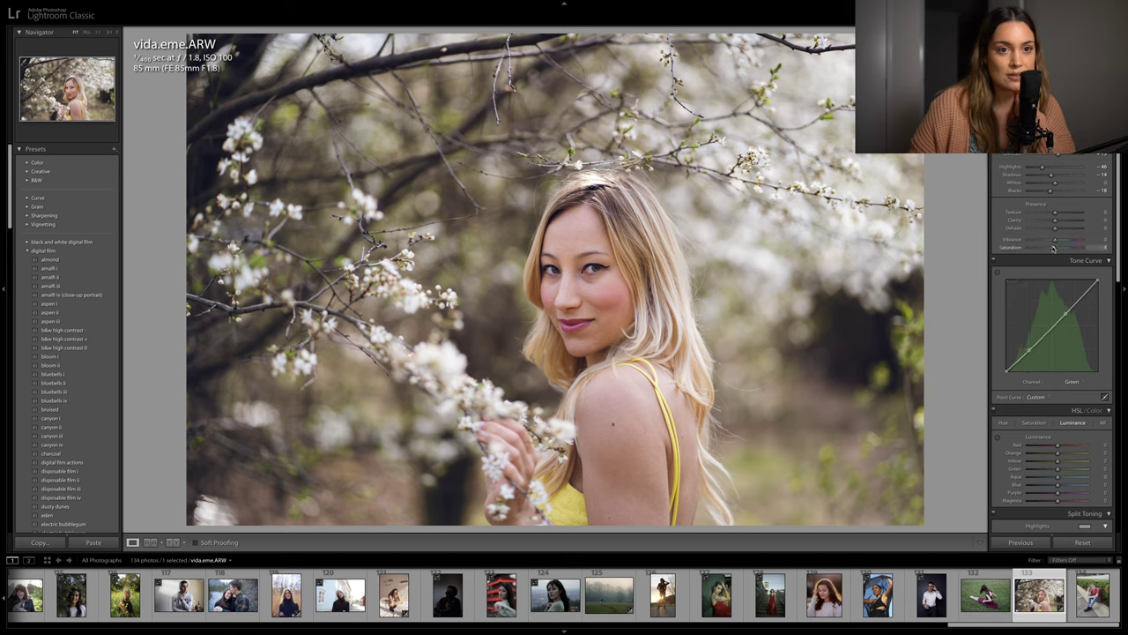
drag(1052, 248, 1050, 248)
scroll(1056, 240, down, 3)
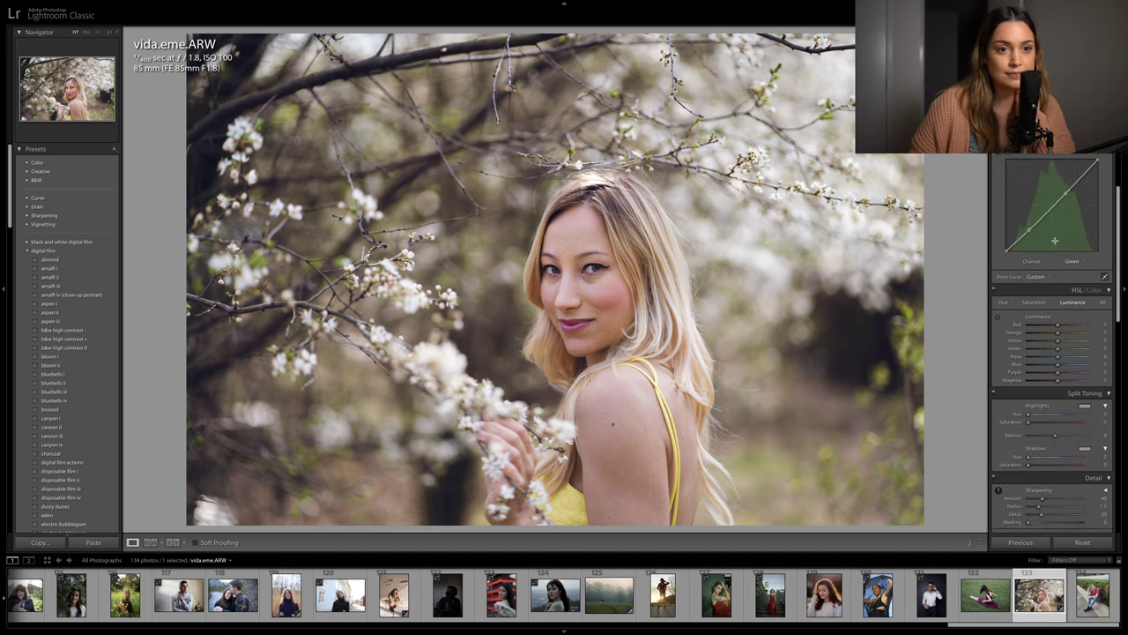
In the HSL hue adjustments, shift Red slightly positive and set Orange to -6, Yellow to -25 and Green to -58
click(1003, 287)
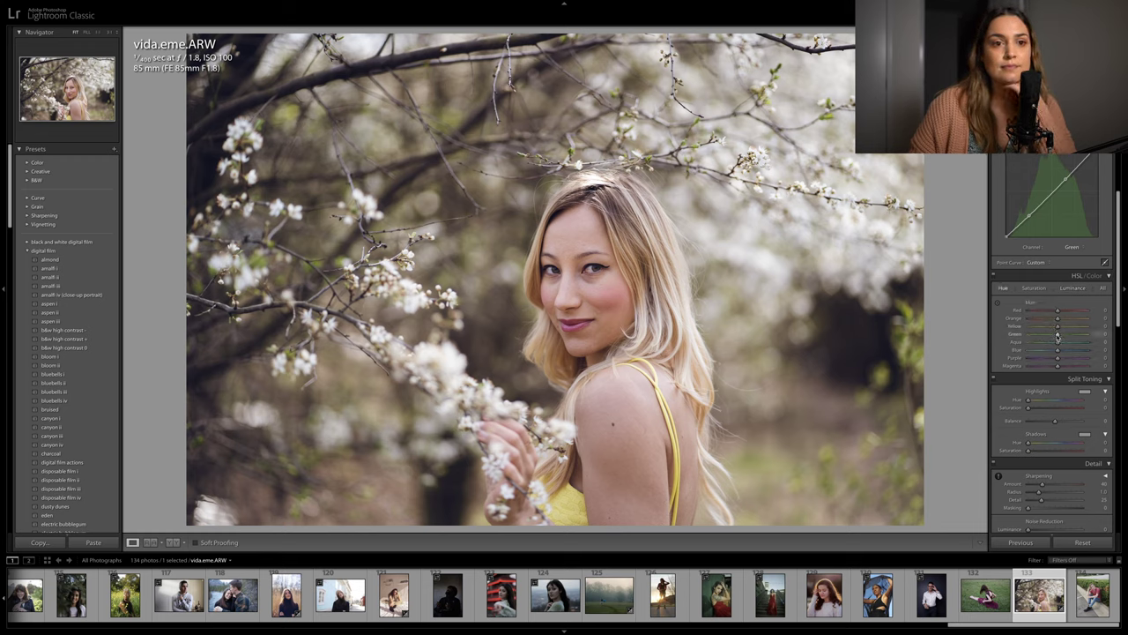
drag(1057, 336, 1059, 313)
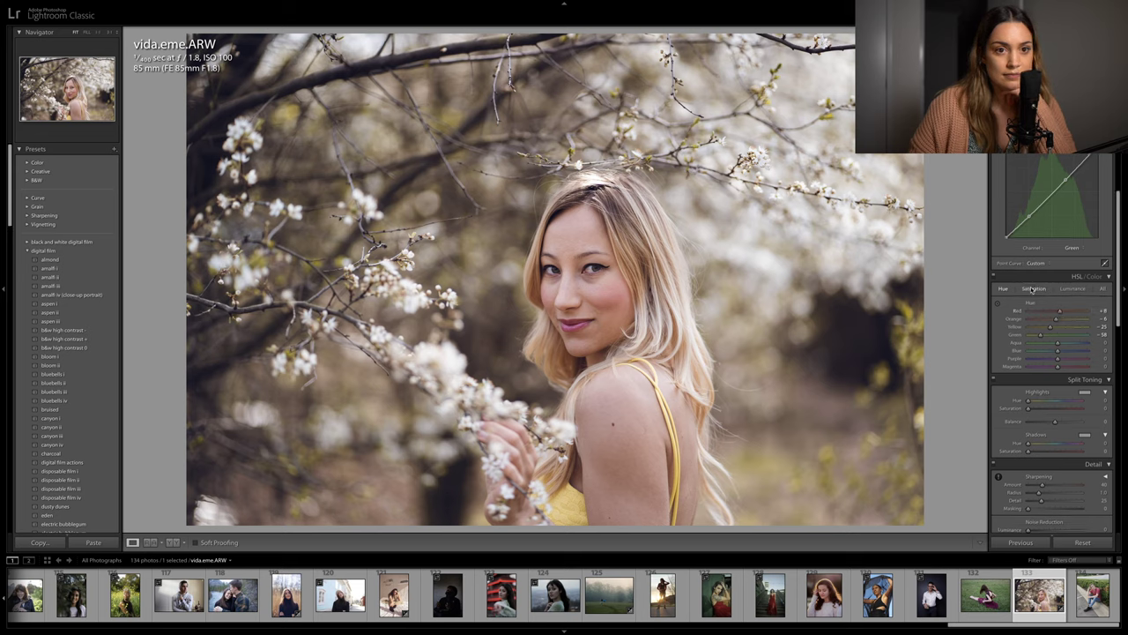
Set HSL saturation to Red +14, Orange +8, Yellow +16, Blue -20 and Magenta +21
click(1033, 288)
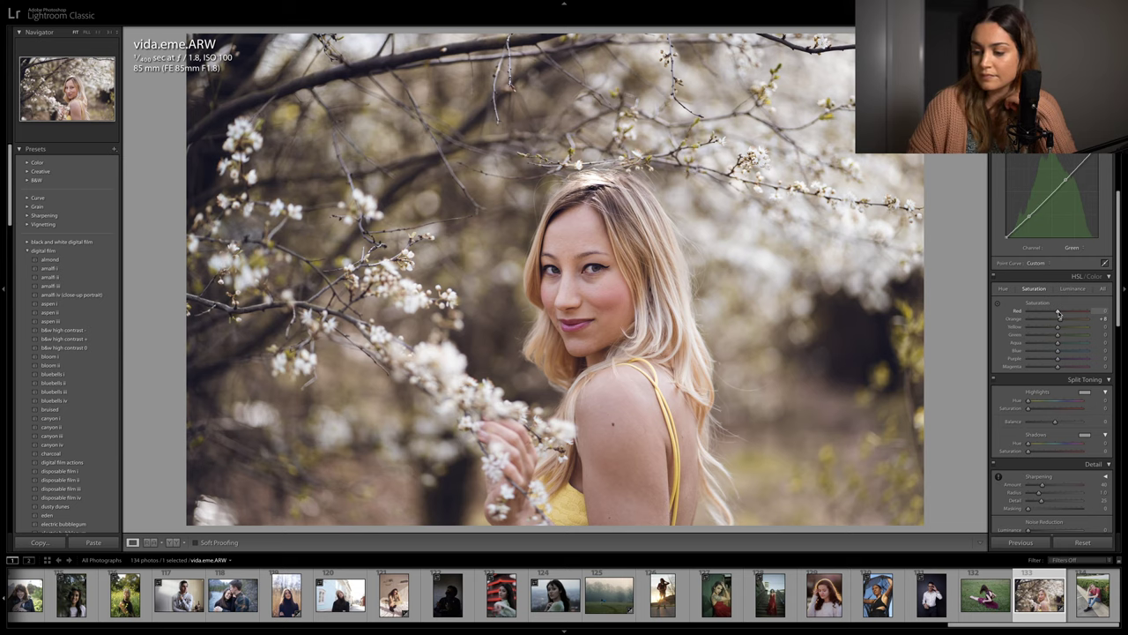
drag(1059, 313, 1059, 314)
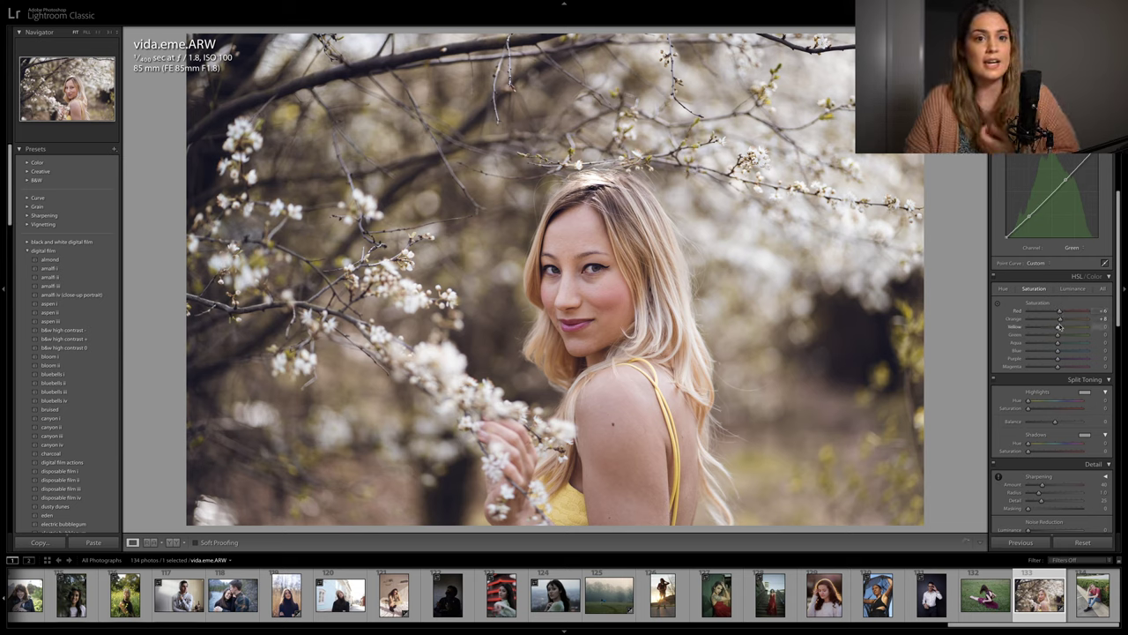
drag(1062, 330, 1065, 332)
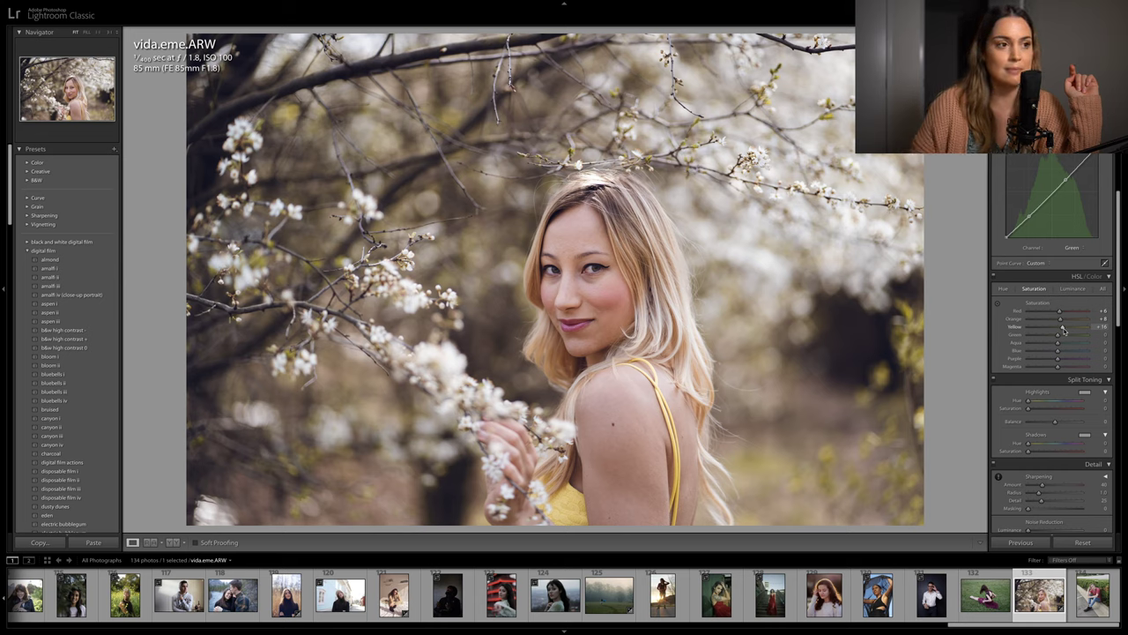
click(1003, 289)
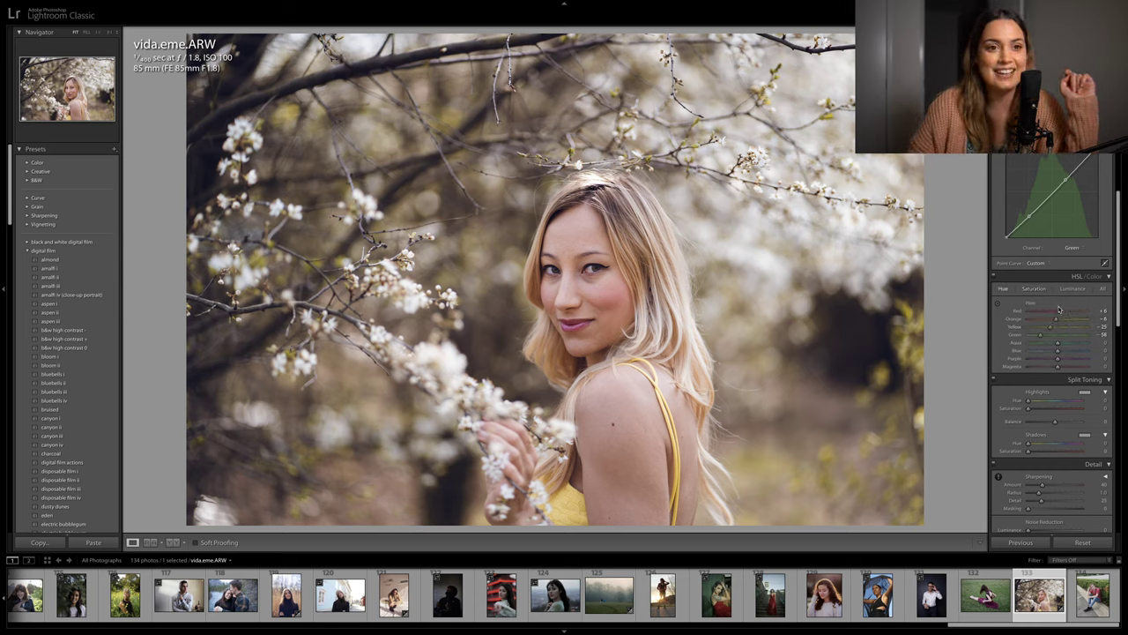
click(1034, 289)
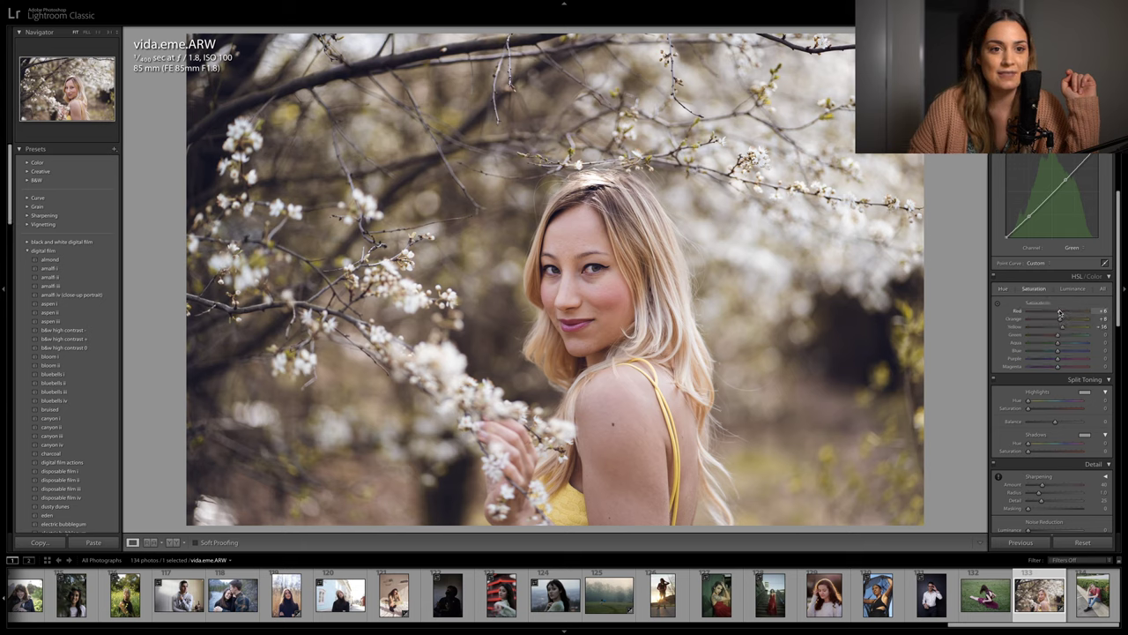
drag(1060, 313, 1062, 313)
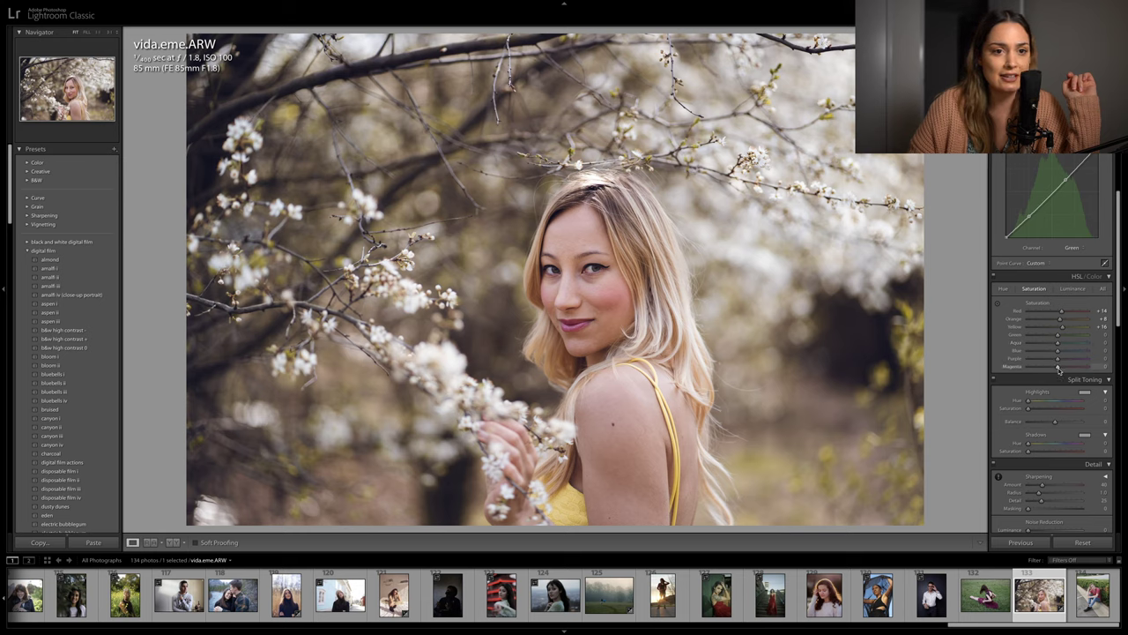
mouse_move(1058, 366)
mouse_down()
mouse_move(1074, 369)
mouse_move(1061, 363)
mouse_up()
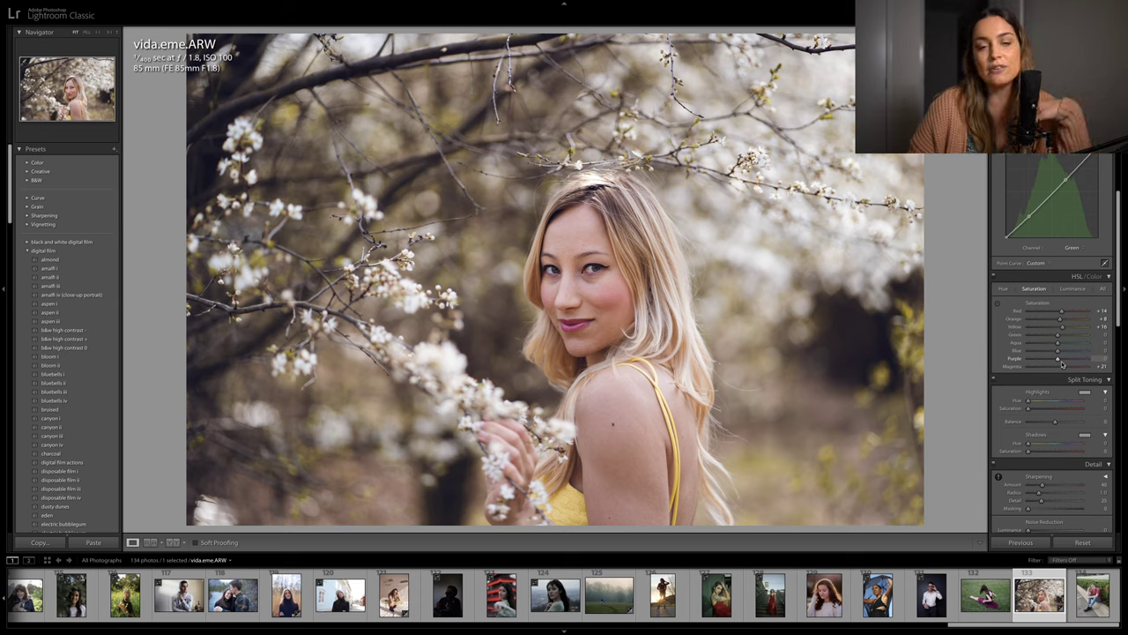
mouse_move(1058, 353)
mouse_down()
mouse_move(1071, 353)
mouse_move(1050, 353)
mouse_up()
Split-tone the photo with highlights at Hue 57, Saturation 30 and shadows at Hue 270, Saturation 5
drag(1038, 408, 1036, 402)
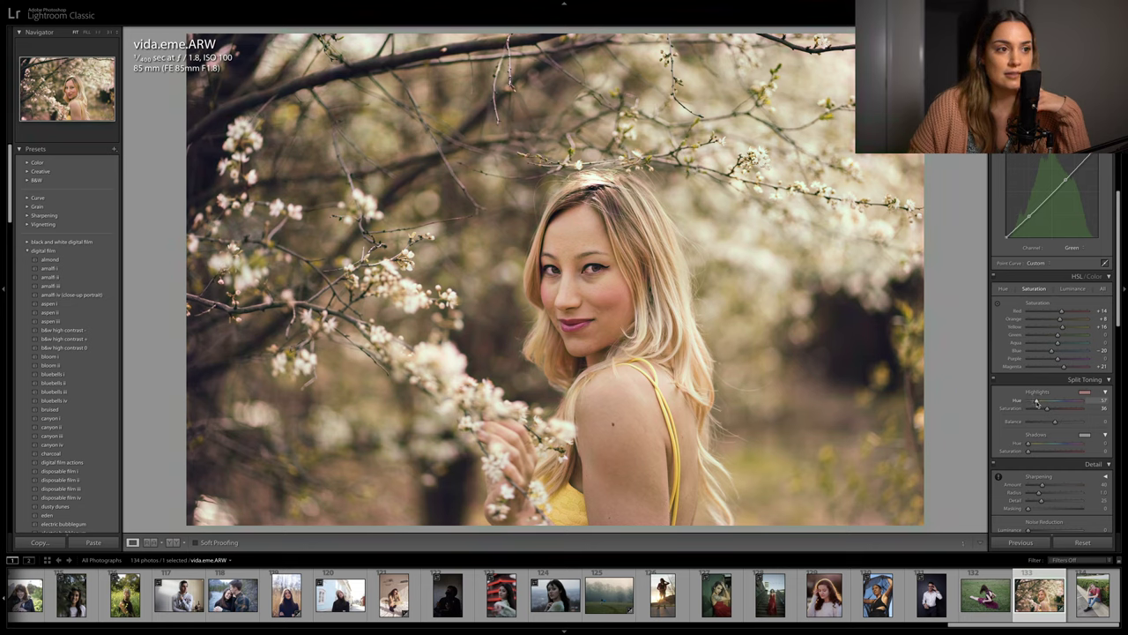
drag(1036, 402, 1044, 408)
drag(1037, 452, 1061, 448)
click(1029, 443)
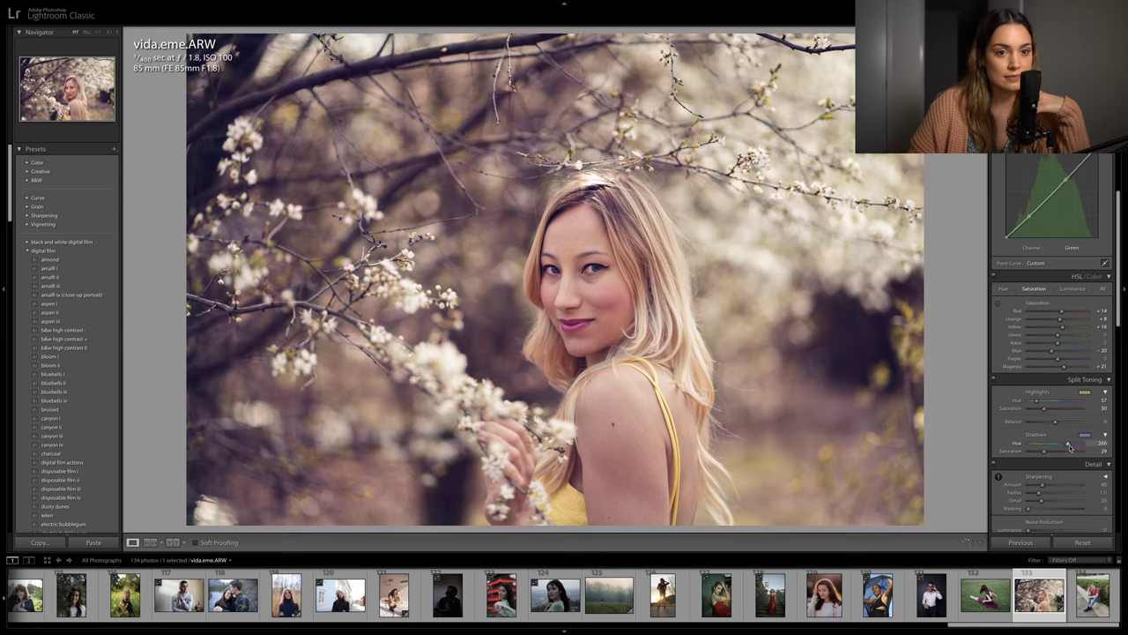
drag(1072, 448, 1068, 445)
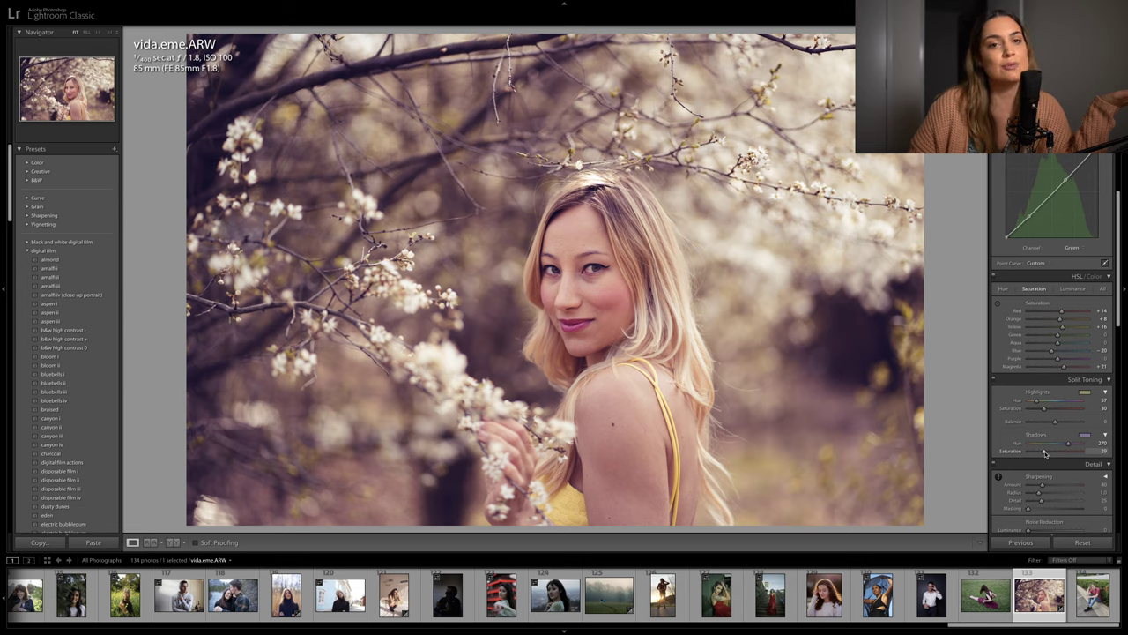
drag(1045, 452, 1032, 453)
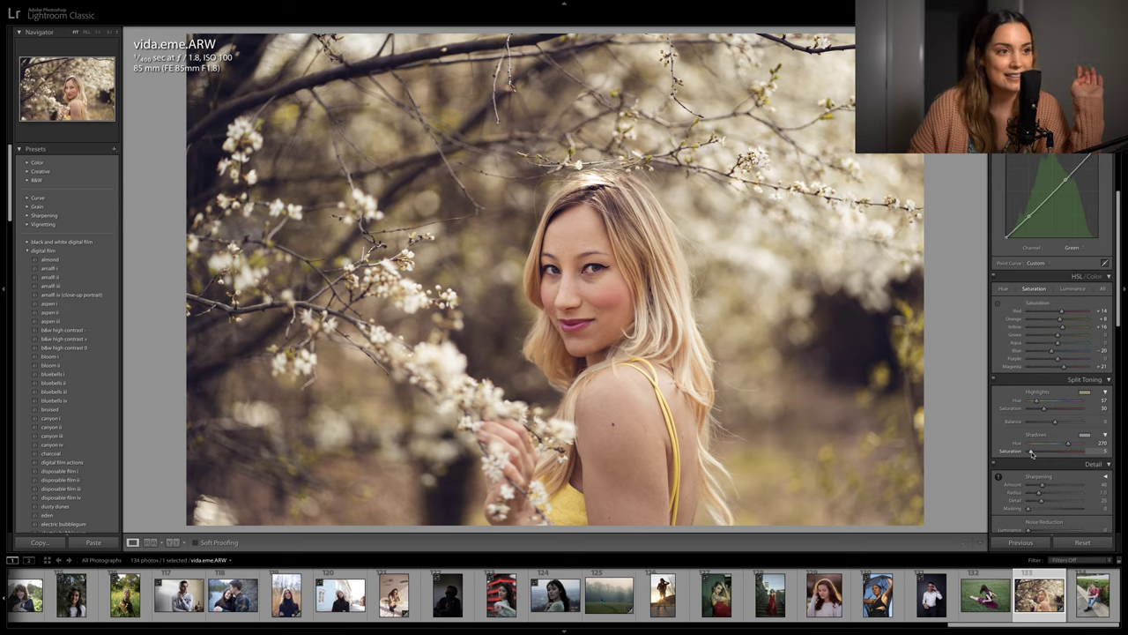
Show the tone curve's RGB channel and set HSL luminance to Red +5, Orange +9, Yellow +13 and Green +37
click(1071, 248)
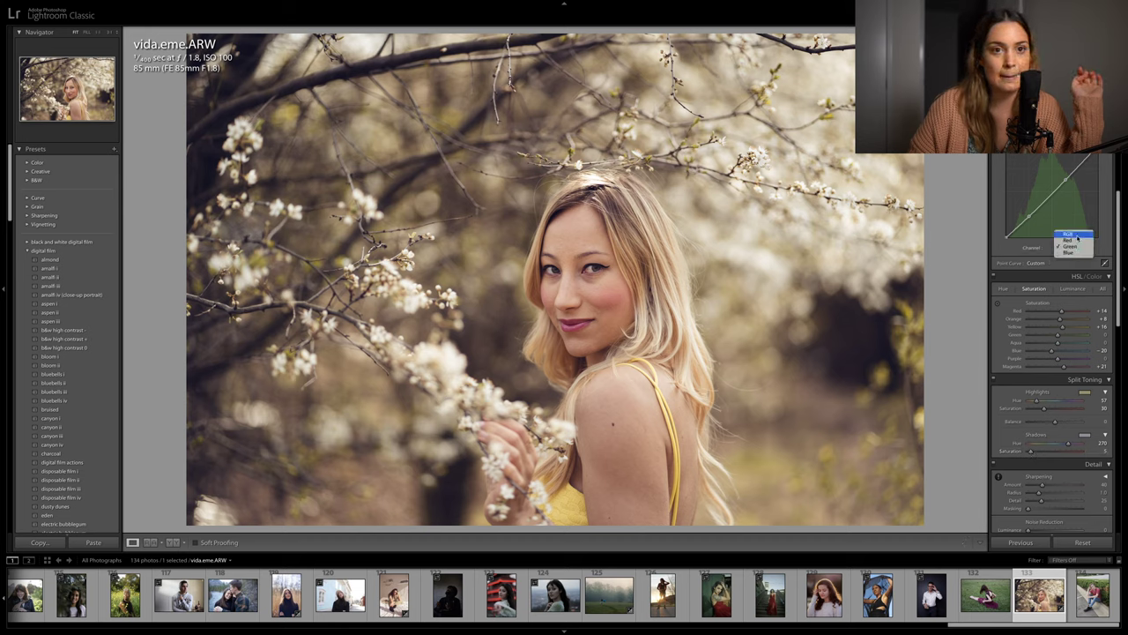
click(1068, 234)
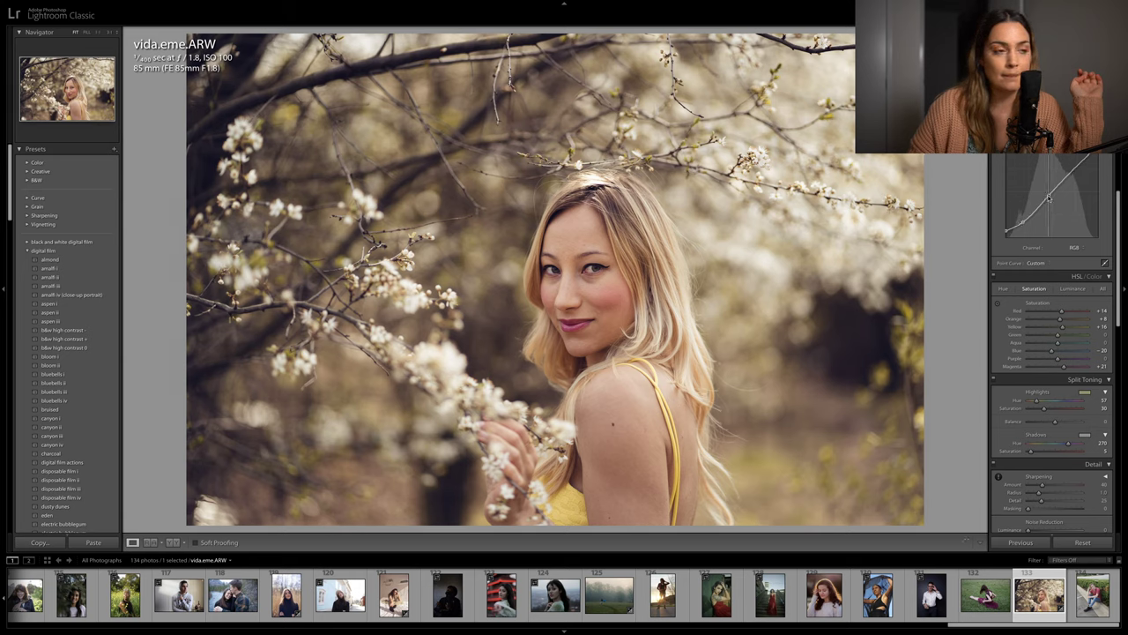
click(1072, 288)
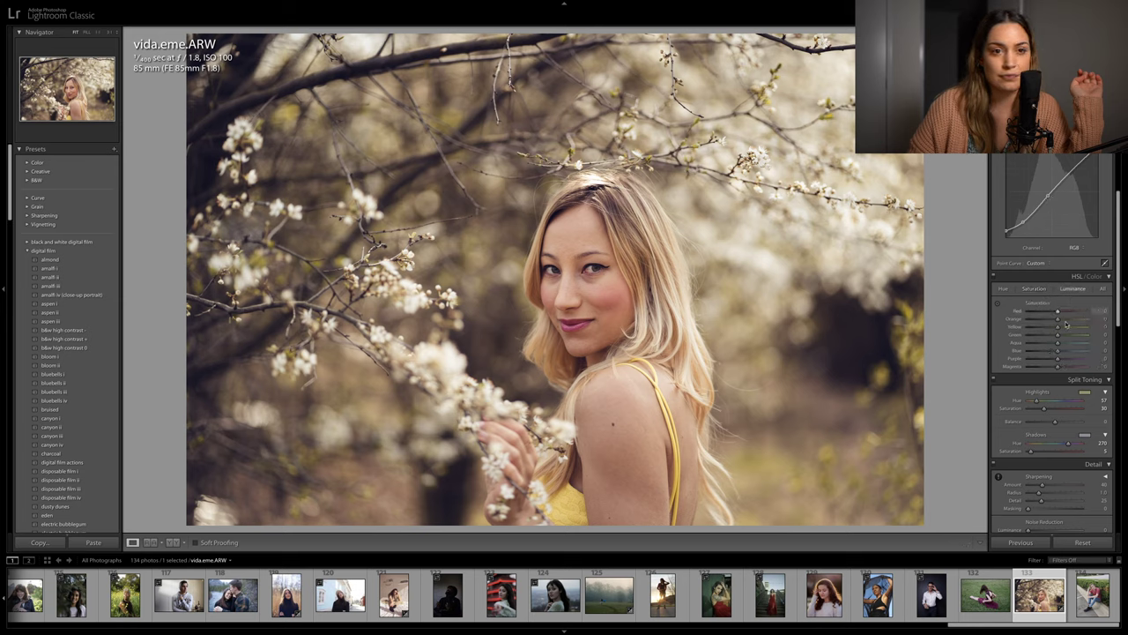
mouse_move(1058, 322)
mouse_down()
mouse_move(1050, 336)
mouse_move(1080, 336)
mouse_move(1068, 337)
mouse_up()
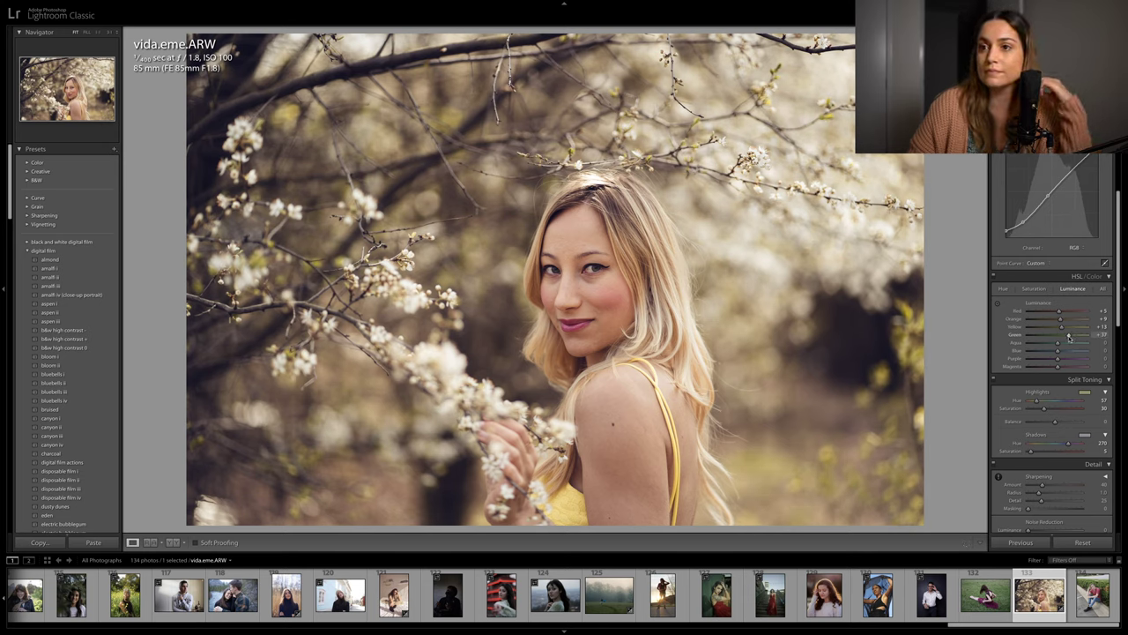
scroll(1063, 338, down, 2)
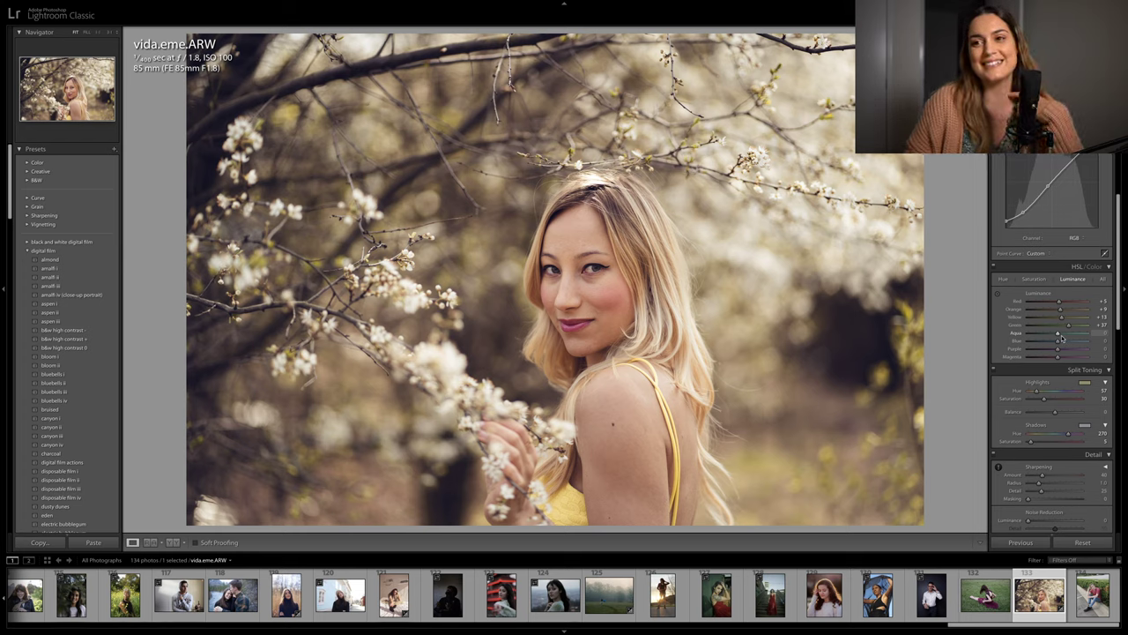
scroll(1073, 401, down, 3)
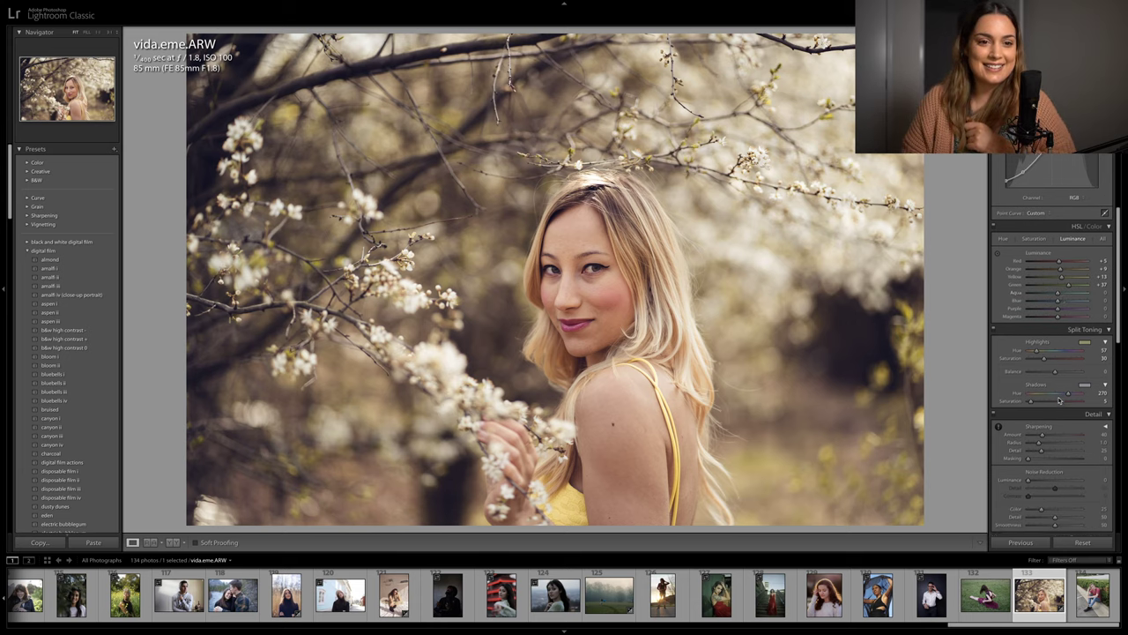
Calibrate the Red Primary Hue to -14 and the Blue Primary Hue to -13, and rate the photo five stars
drag(1042, 417, 1047, 427)
scroll(1058, 432, down, 20)
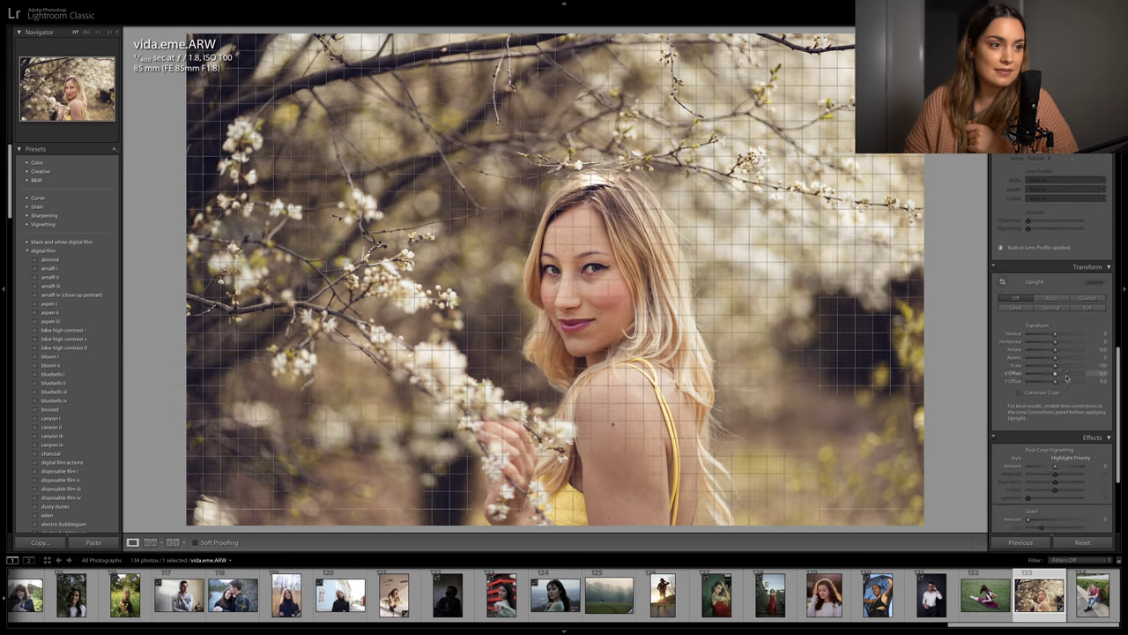
scroll(1066, 445, down, 4)
click(1066, 458)
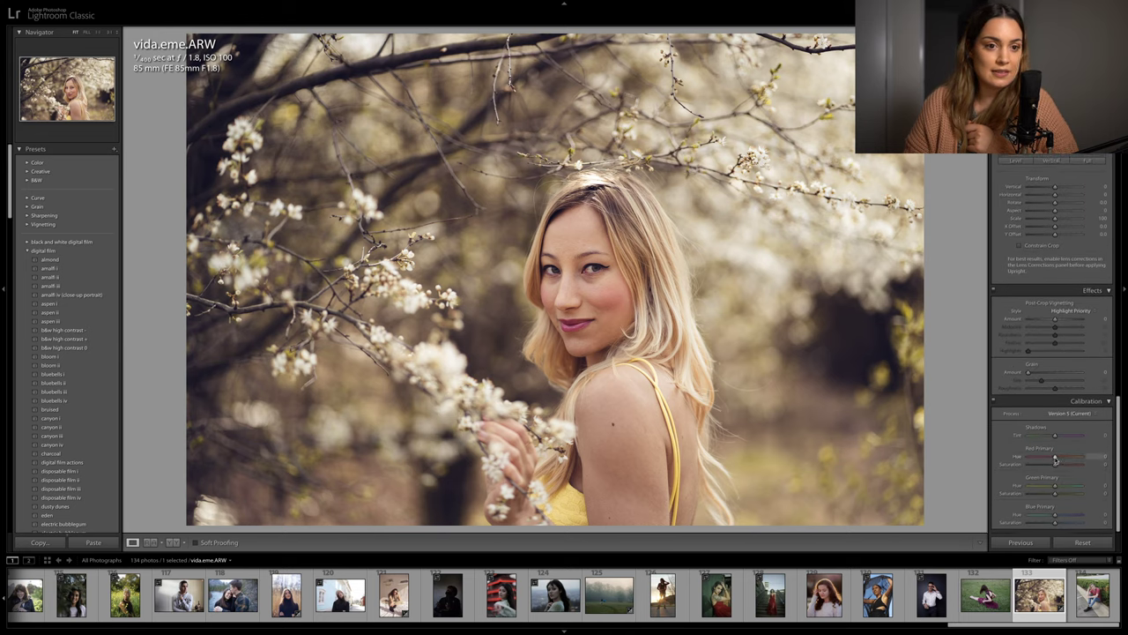
drag(1065, 457, 1059, 526)
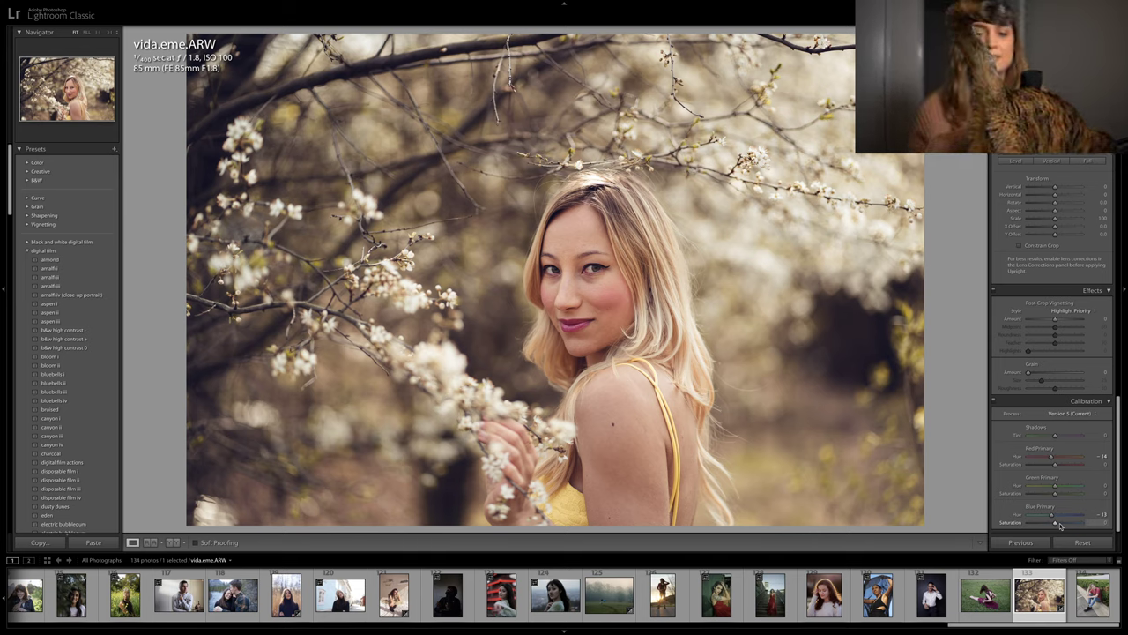
key(bracketright)
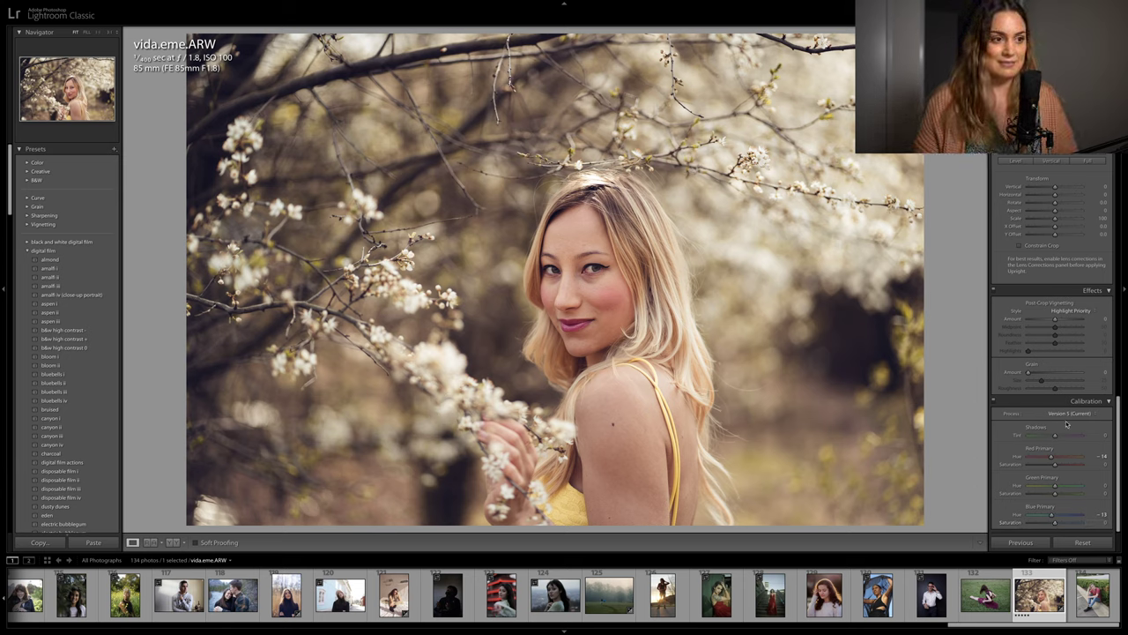
Set Blacks to -22 and compare the edited blossom portrait with its original
scroll(1073, 353, up, 10)
scroll(1073, 346, up, 4)
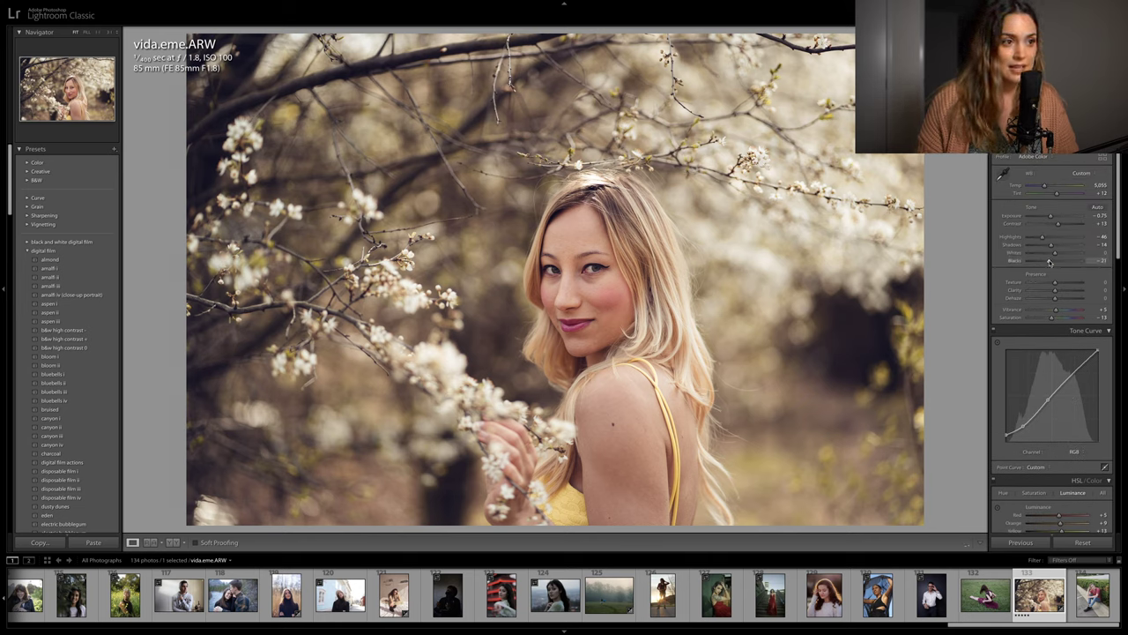
drag(1048, 262, 1047, 262)
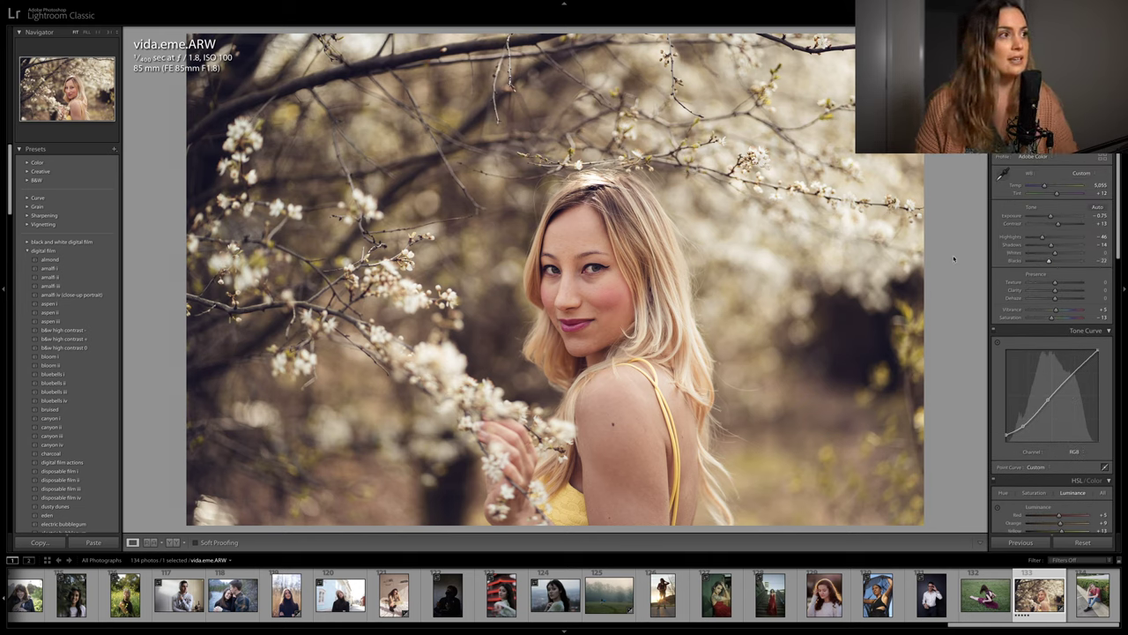
key(backslash)
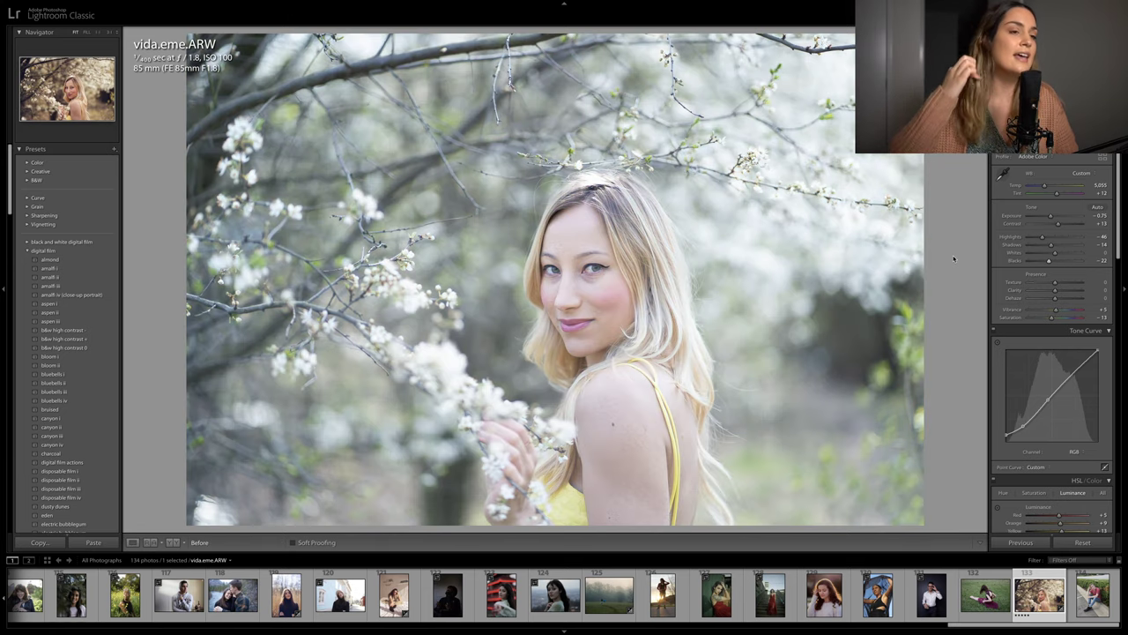
key(backslash)
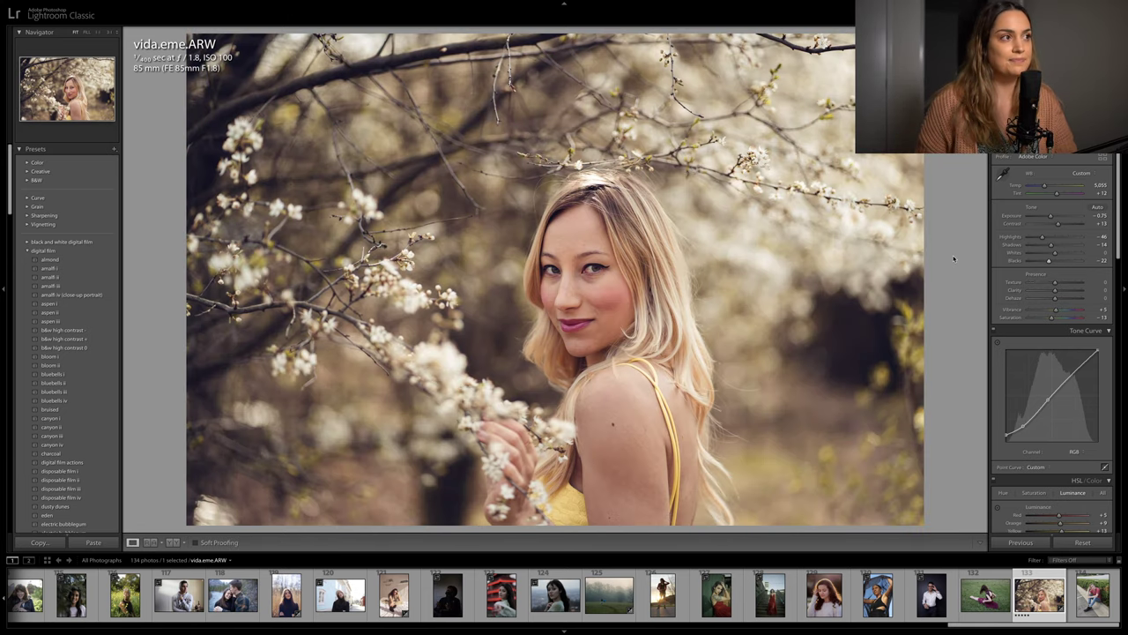
key(backslash)
key(backslash)
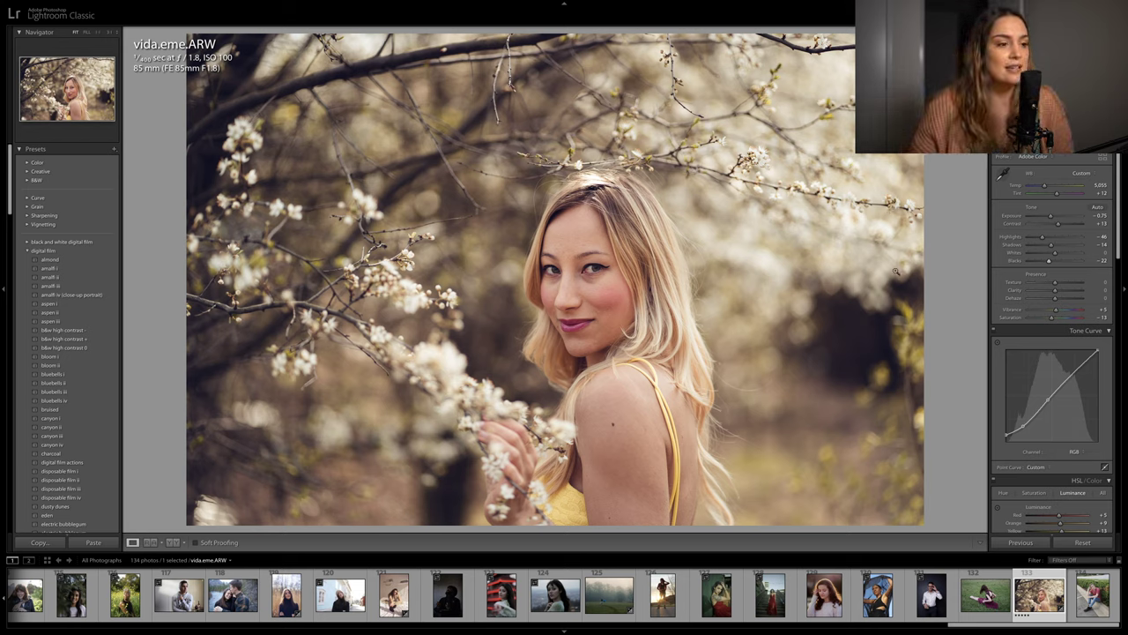
Open the portrait of the girl in an orange dotted dress beside the stone fountain for editing
scroll(180, 595, left, 5)
scroll(179, 595, left, 5)
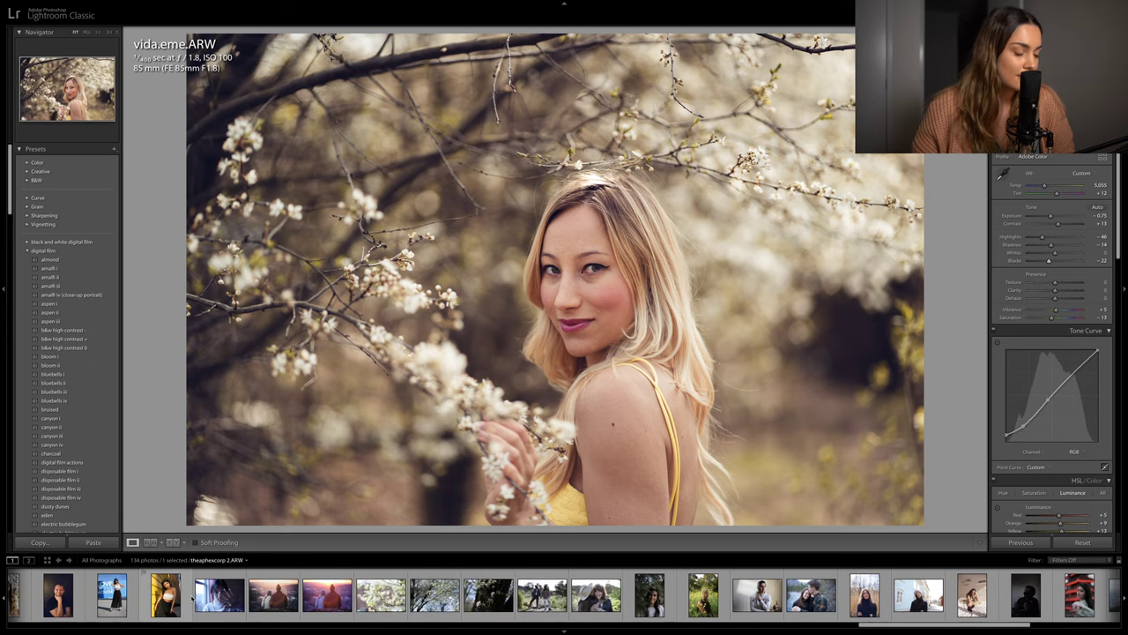
scroll(179, 595, left, 10)
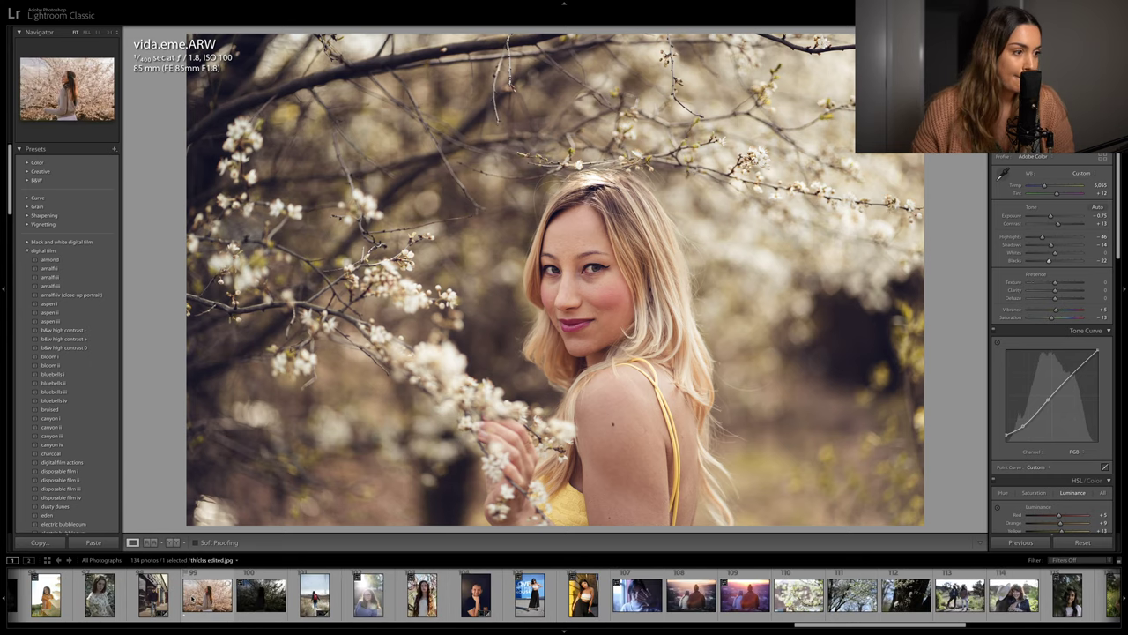
click(298, 595)
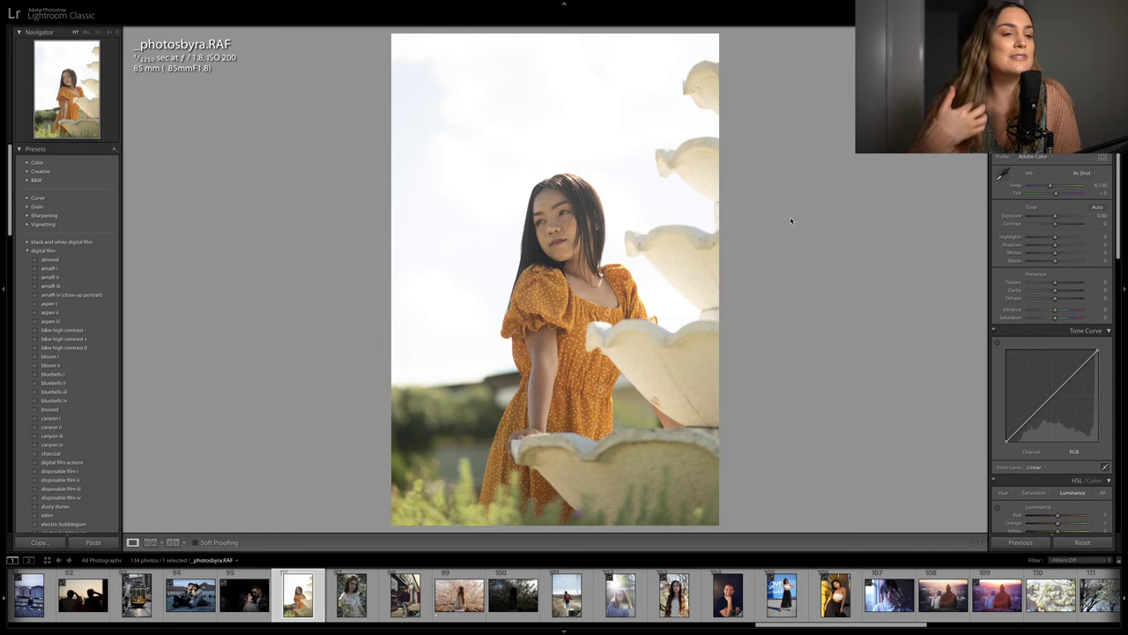
Set Highlights to -100 and Exposure to -0.60 to recover the bright sky
drag(1056, 239, 1027, 238)
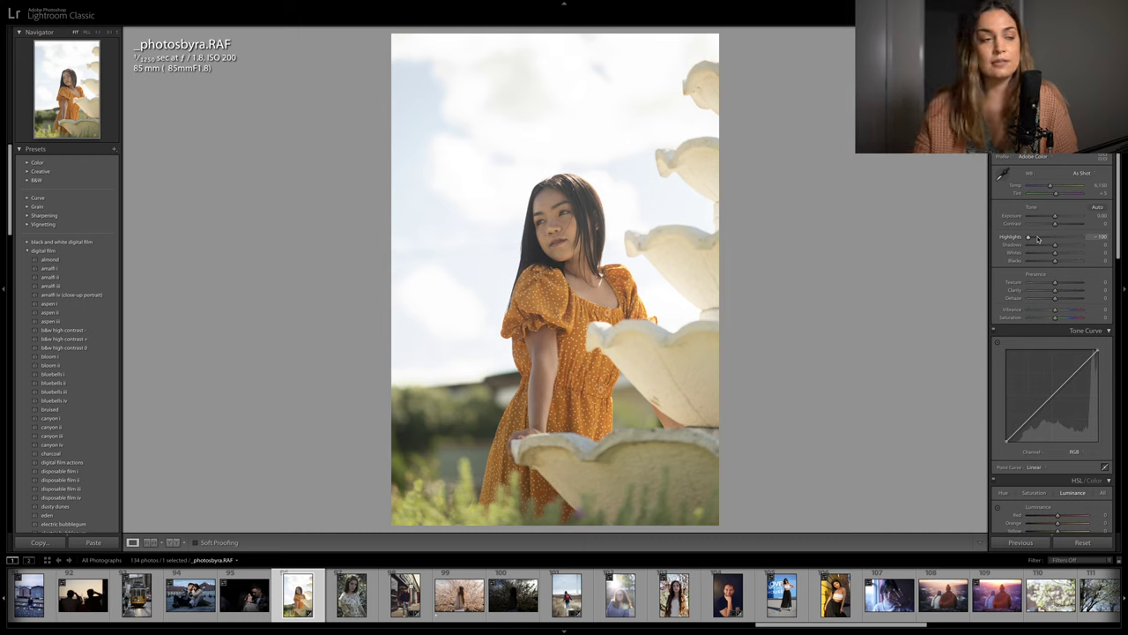
drag(1066, 217, 1061, 217)
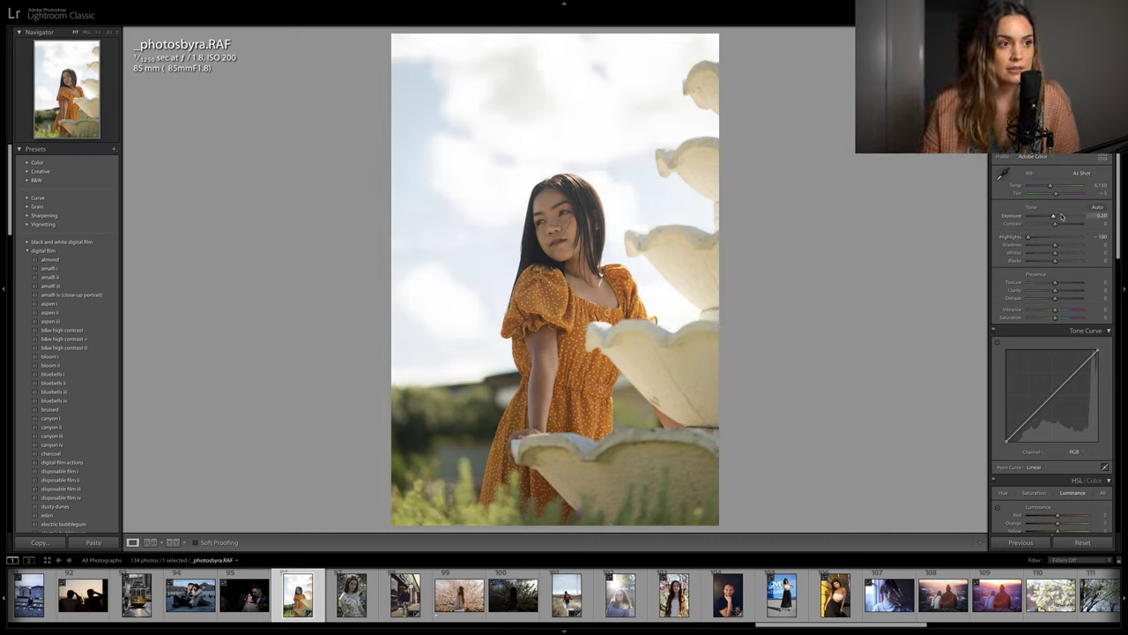
double_click(1062, 217)
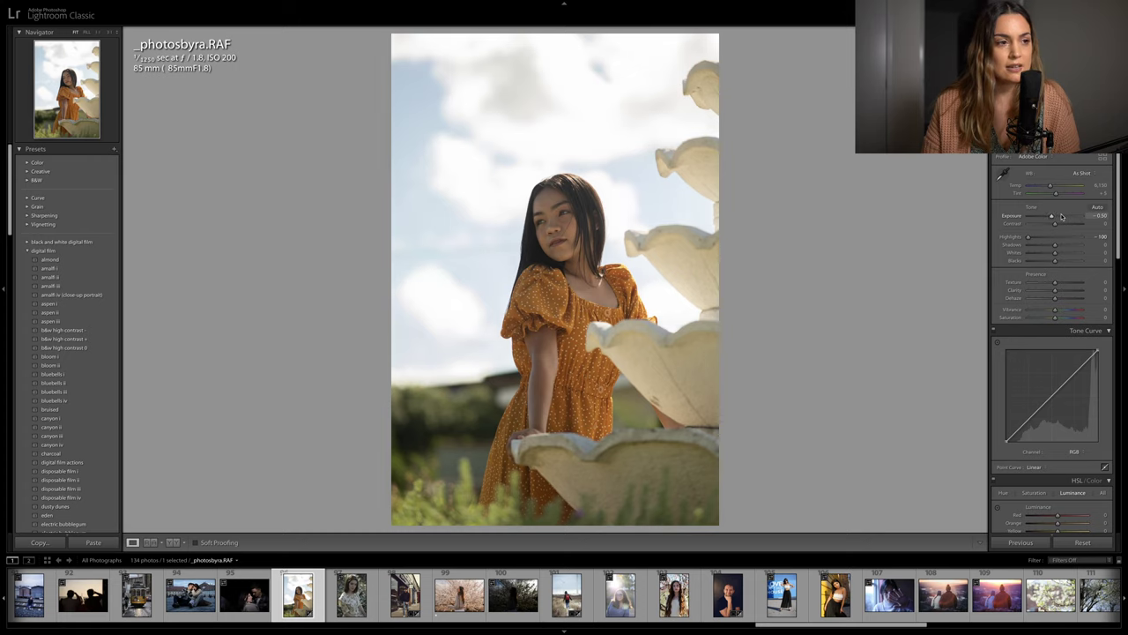
drag(1062, 217, 1059, 216)
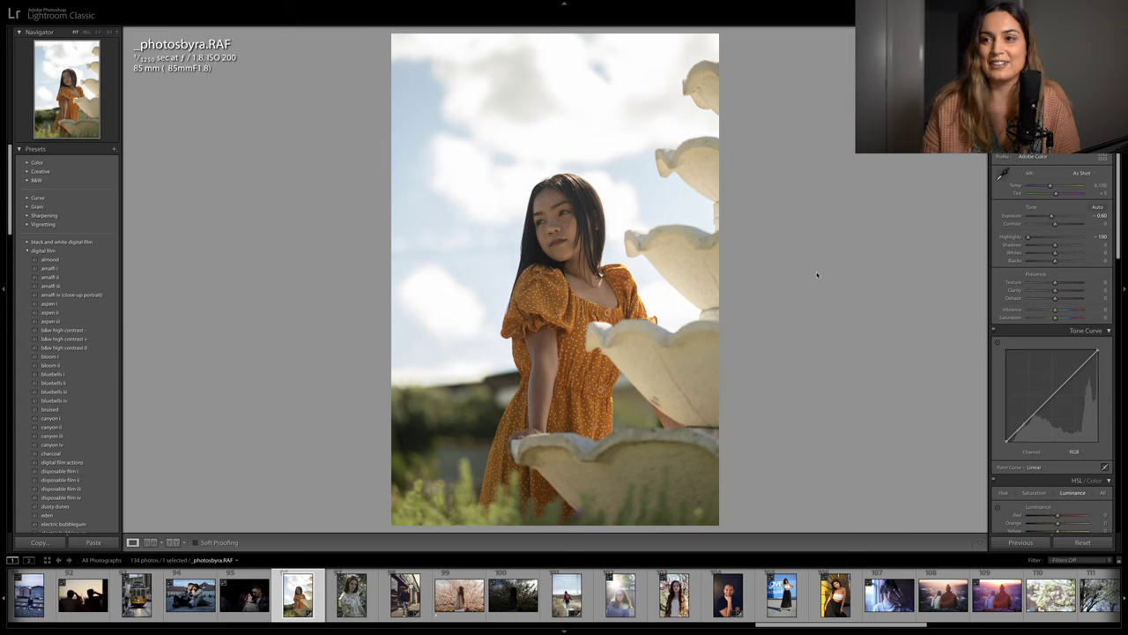
Set Shadows to +34, Blacks to -15 and Contrast to +10 on the fountain portrait
drag(1055, 244, 1061, 246)
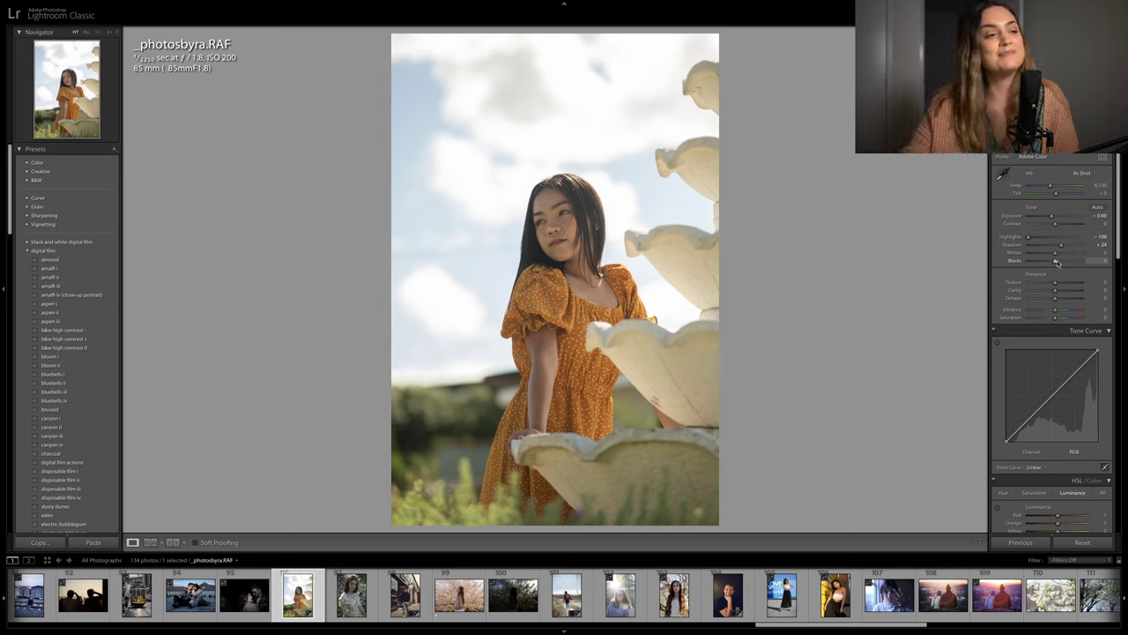
drag(1061, 246, 1063, 247)
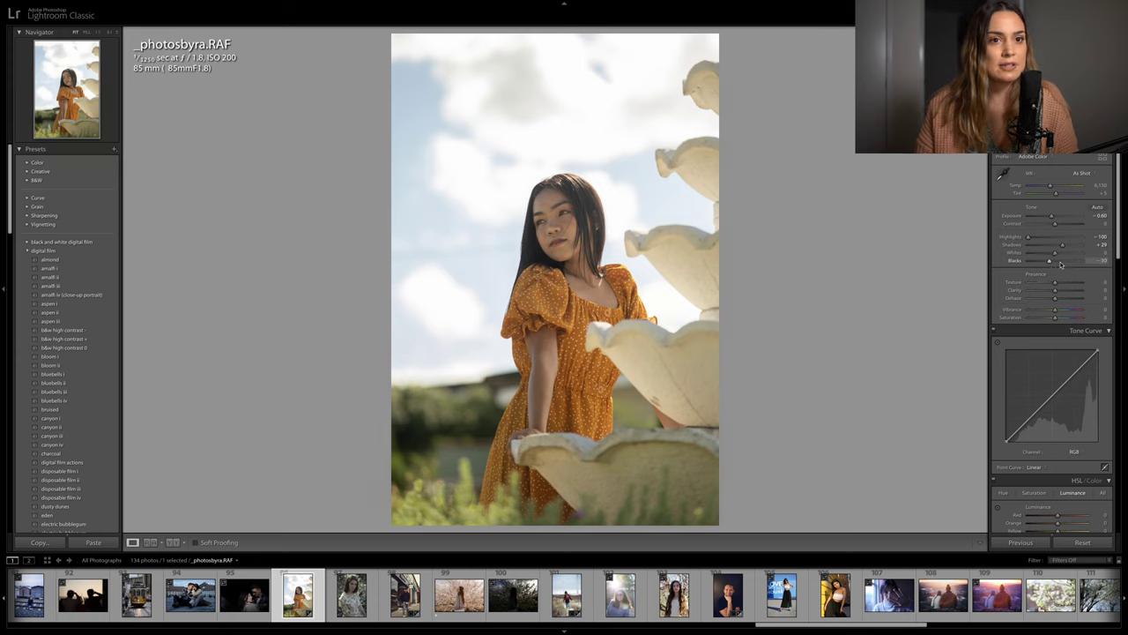
scroll(1060, 264, up, 3)
scroll(1069, 246, up, 1)
scroll(1063, 227, up, 1)
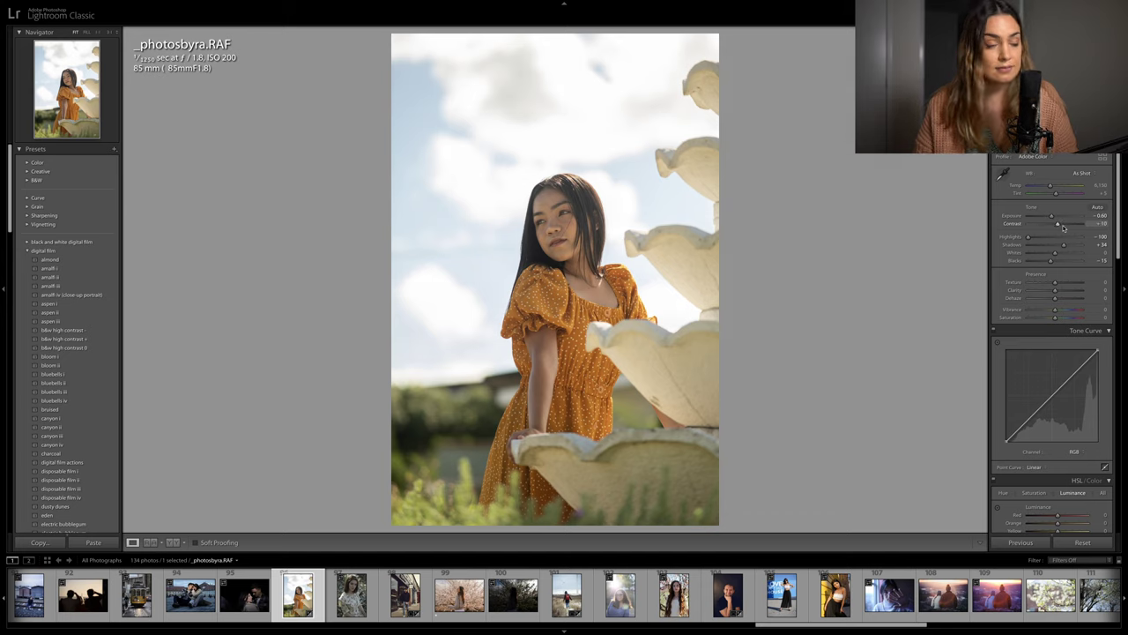
Compare the edited fountain portrait with its original
key(backslash)
key(backslash)
key(backslash)
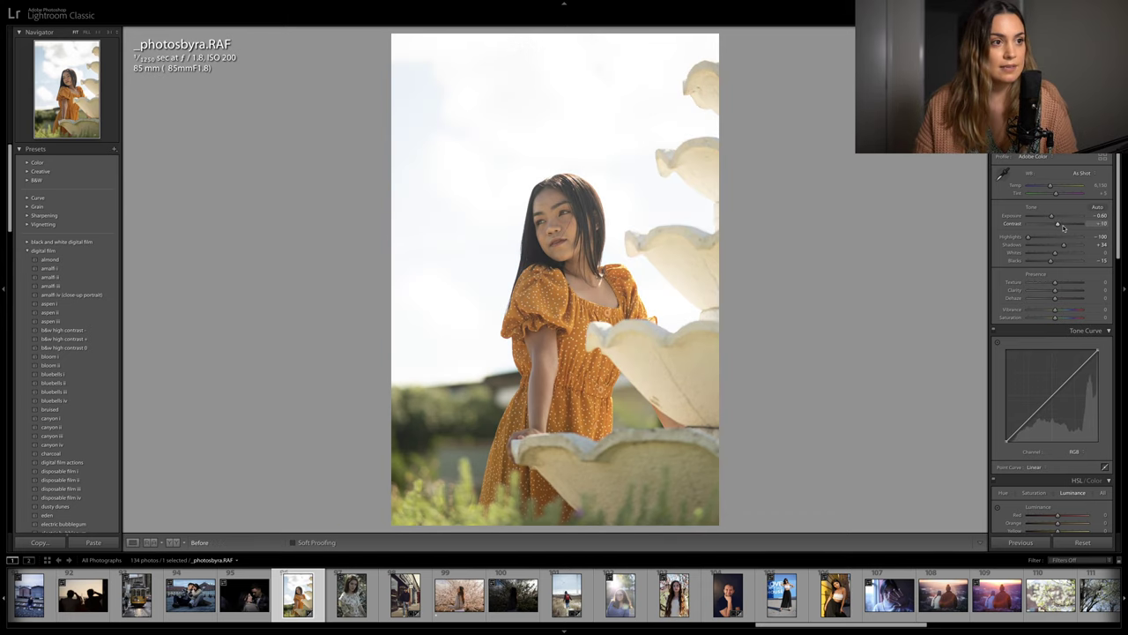
key(backslash)
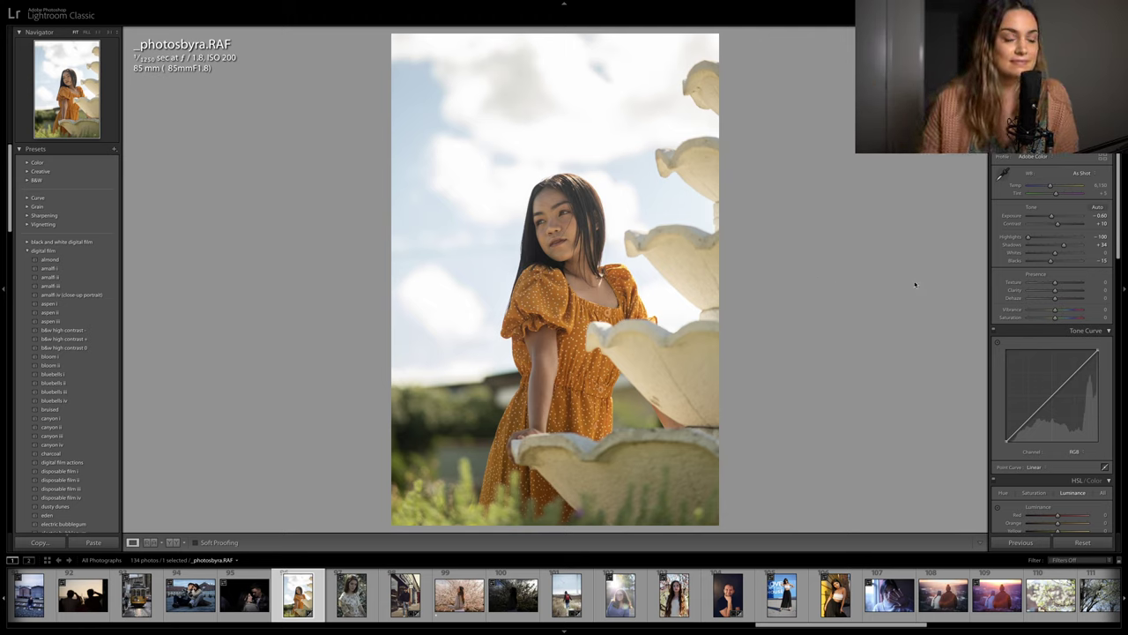
Set Tint to +15 and shift the HSL hues to Orange +21 and Yellow +13
drag(1055, 193, 1068, 194)
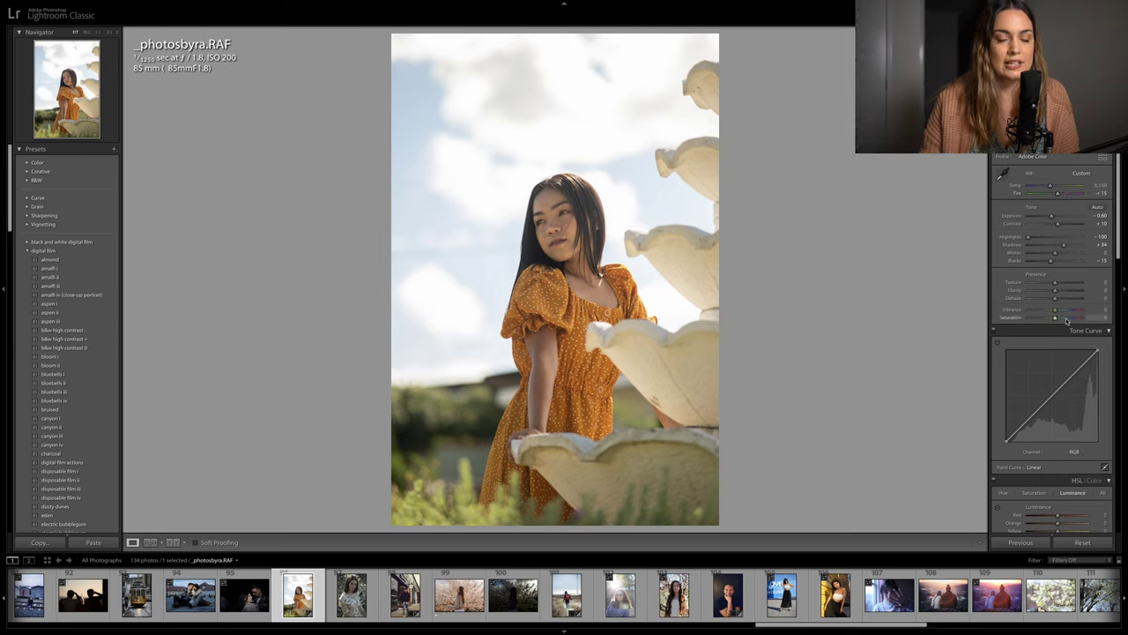
scroll(1067, 320, down, 3)
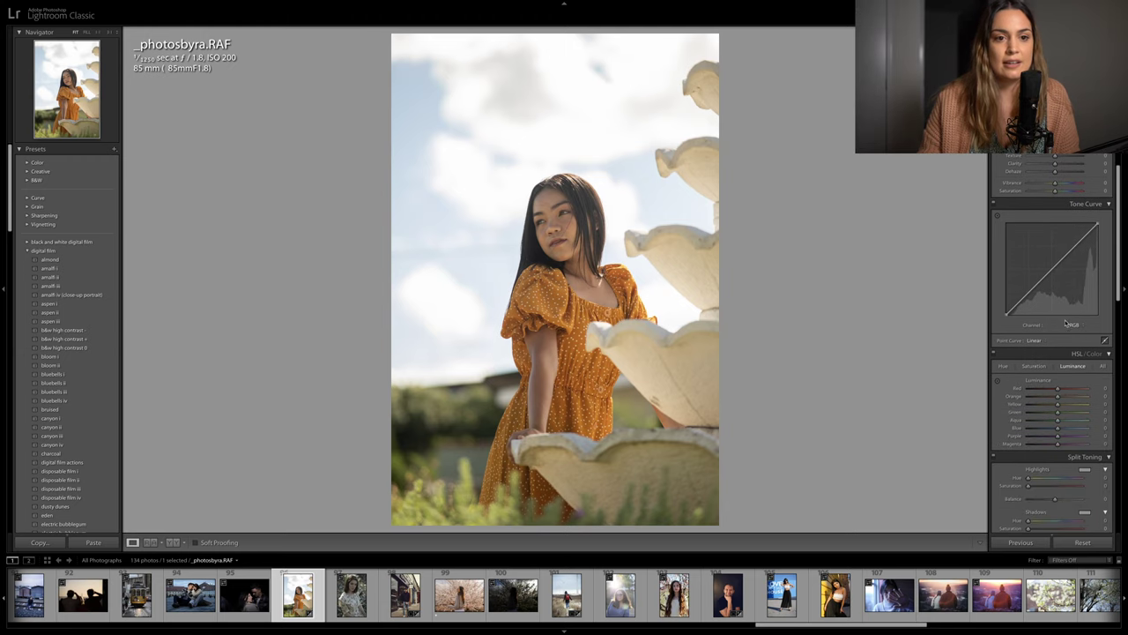
click(1002, 365)
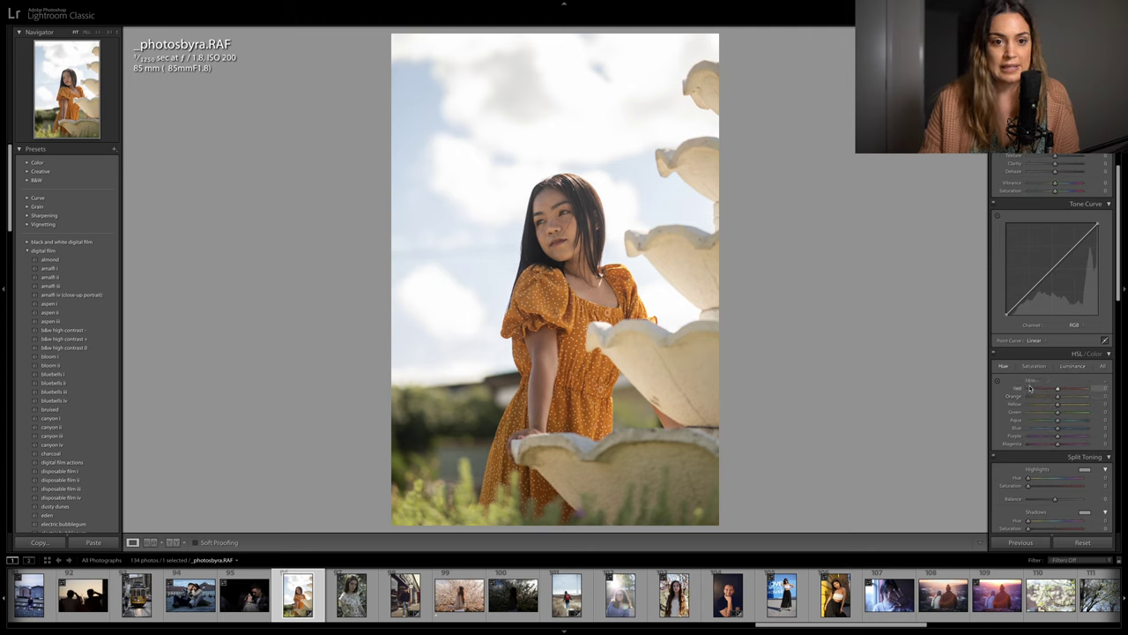
drag(1057, 398, 1062, 399)
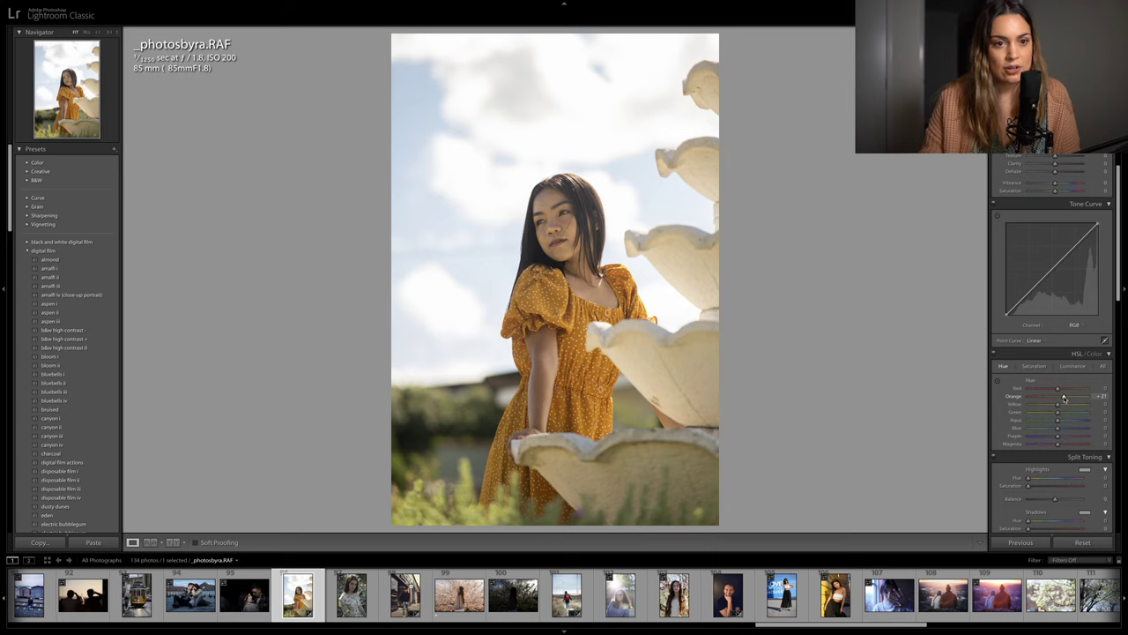
drag(1057, 404, 1061, 407)
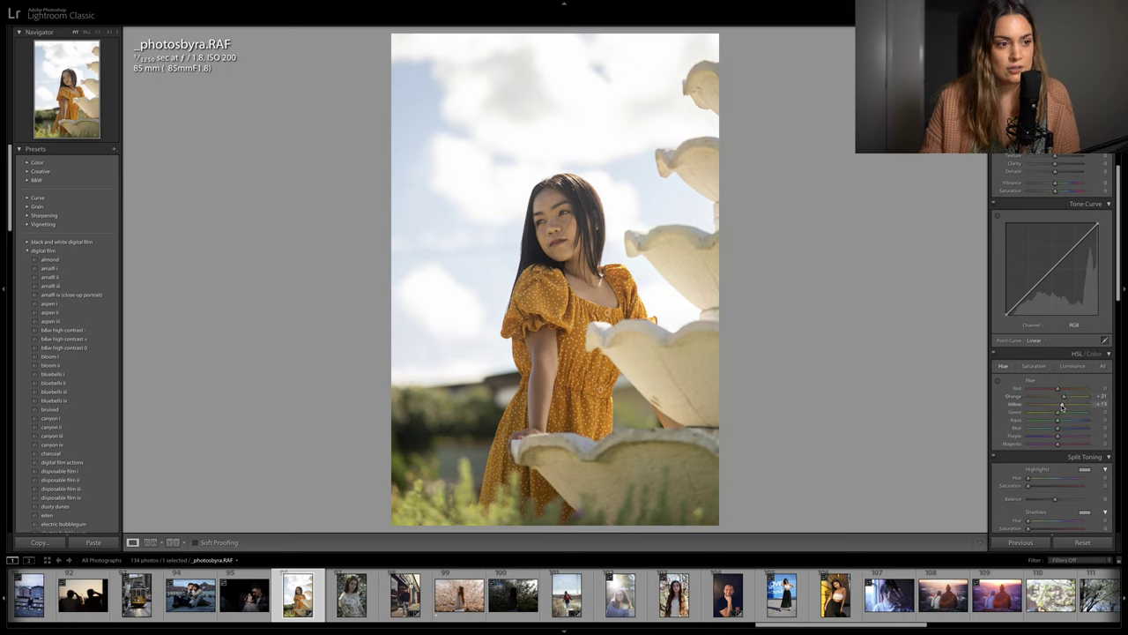
Set the HSL saturation of Yellow to +30
click(1033, 365)
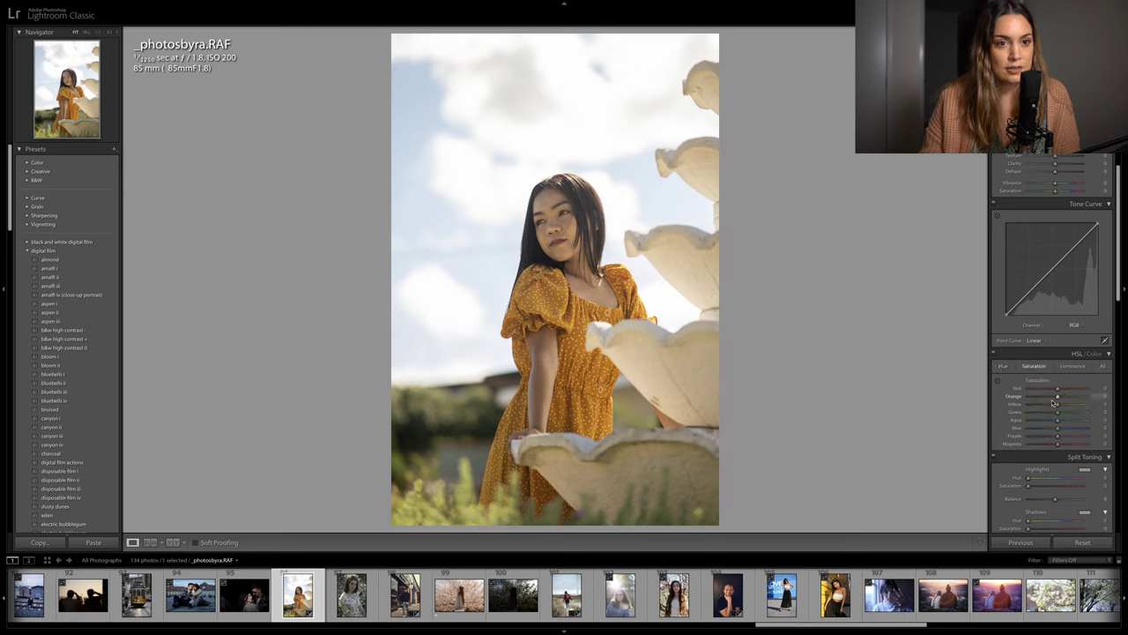
drag(1056, 404, 1066, 407)
scroll(1059, 415, down, 1)
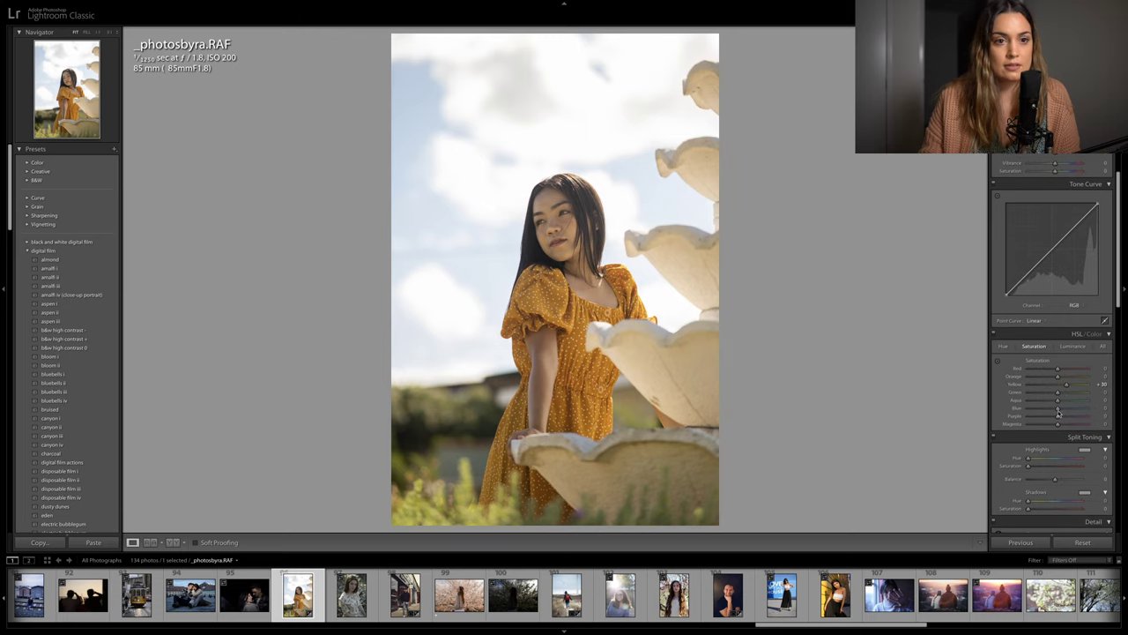
Slightly lift the black point of the RGB tone curve and add points in its shadows and midtones
scroll(1060, 360, up, 2)
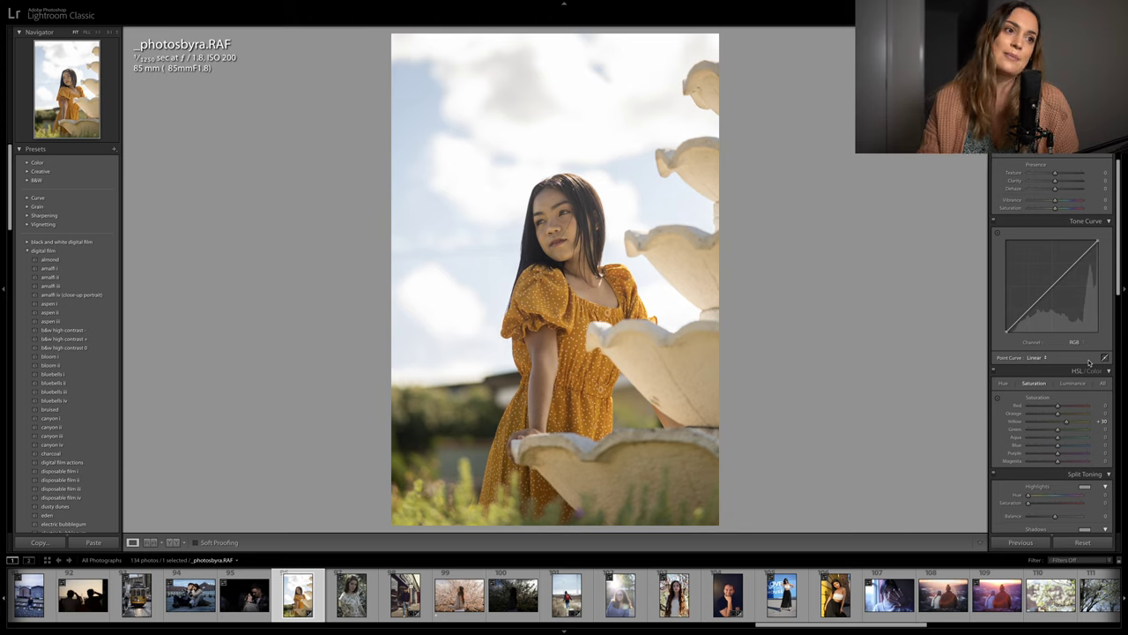
click(1074, 343)
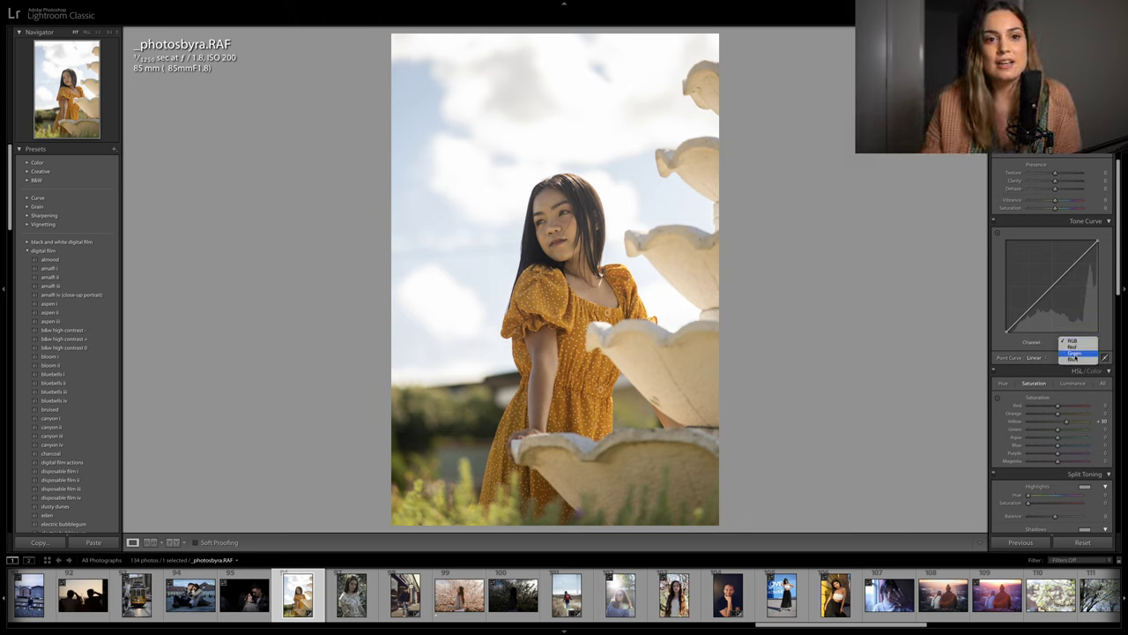
click(1075, 342)
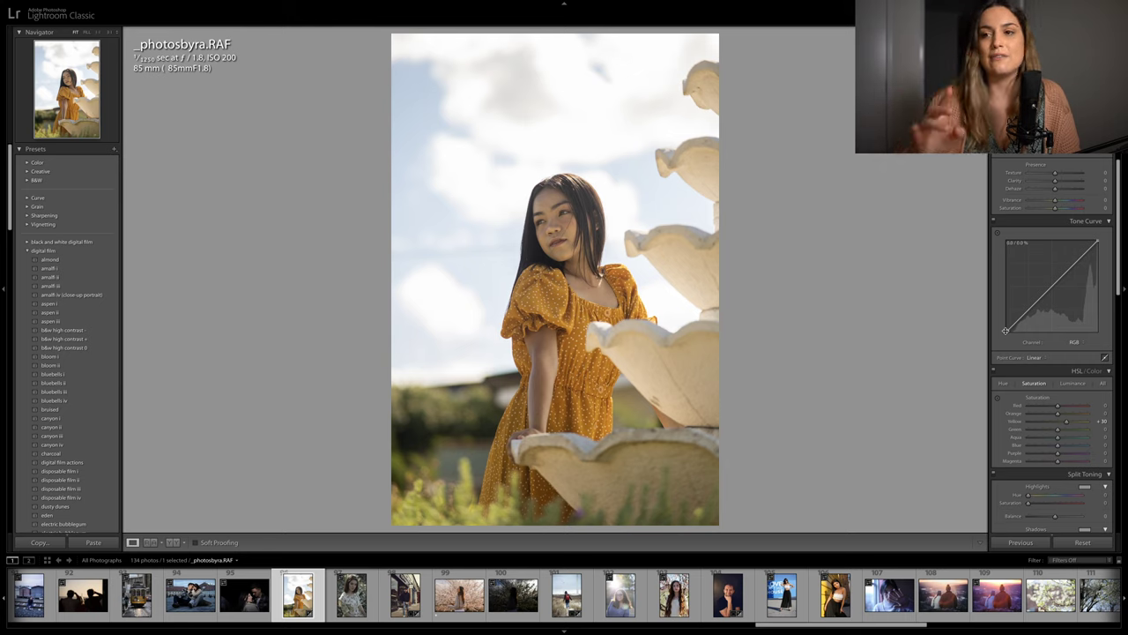
drag(1005, 330, 1023, 317)
click(1020, 315)
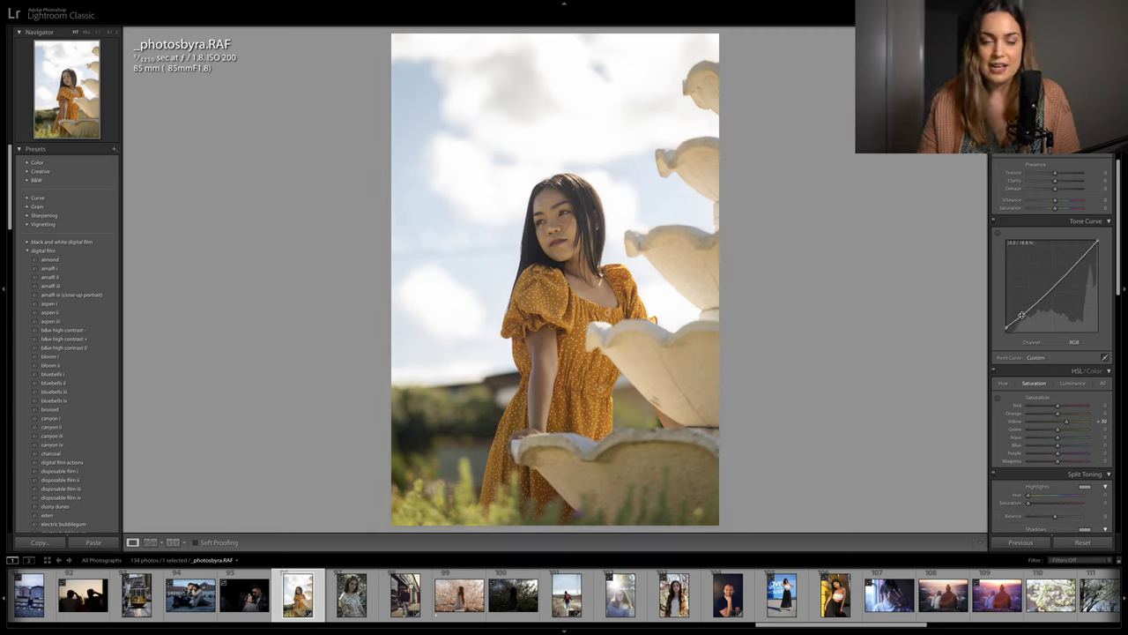
click(1048, 291)
drag(1048, 291, 1047, 291)
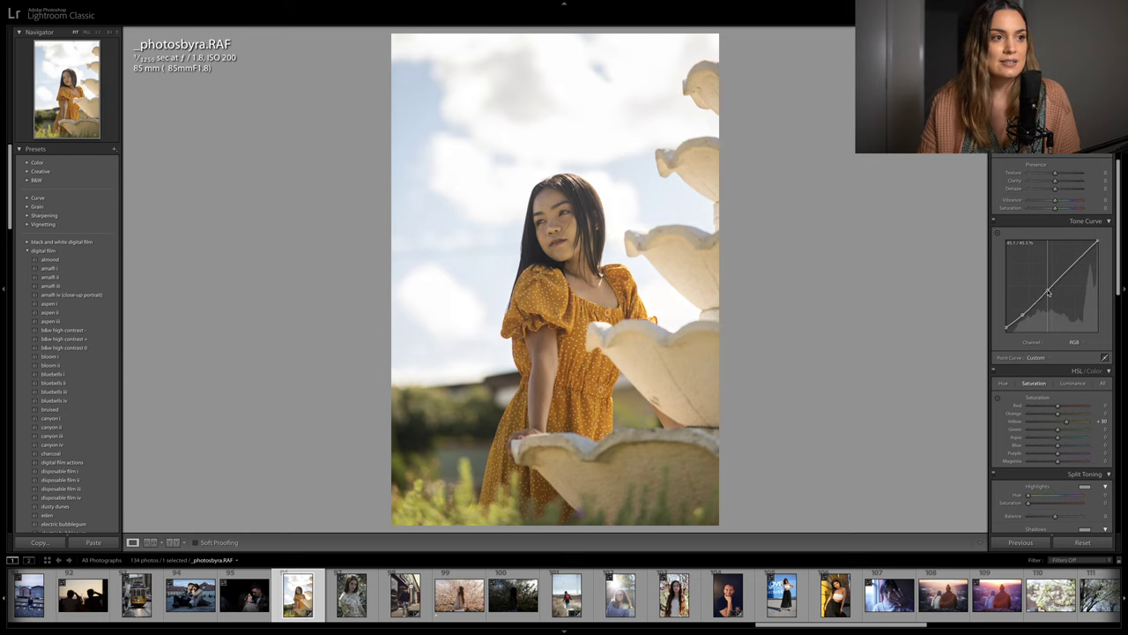
Shape the Blue channel's tone curve with one point in the shadows and a slightly raised point in the highlights
click(1075, 342)
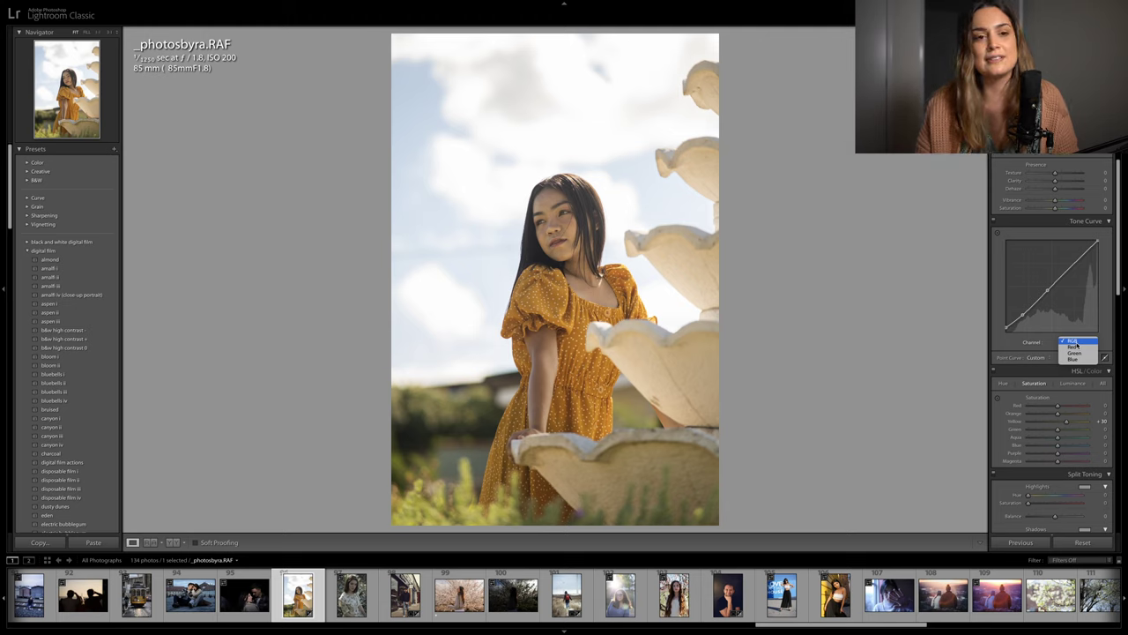
click(1073, 360)
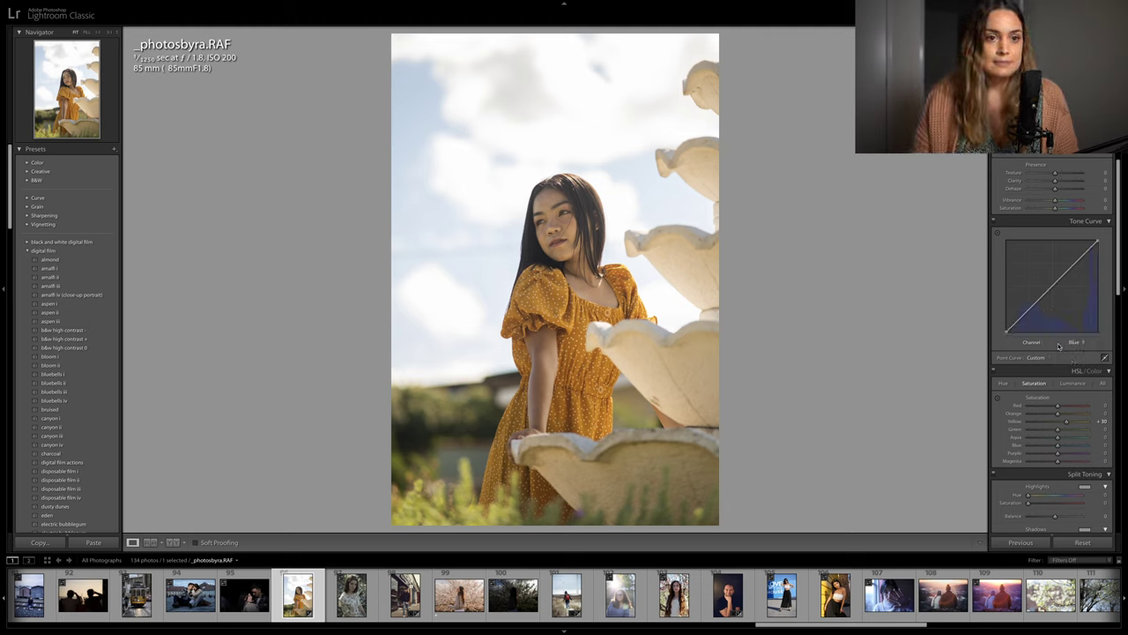
click(1027, 315)
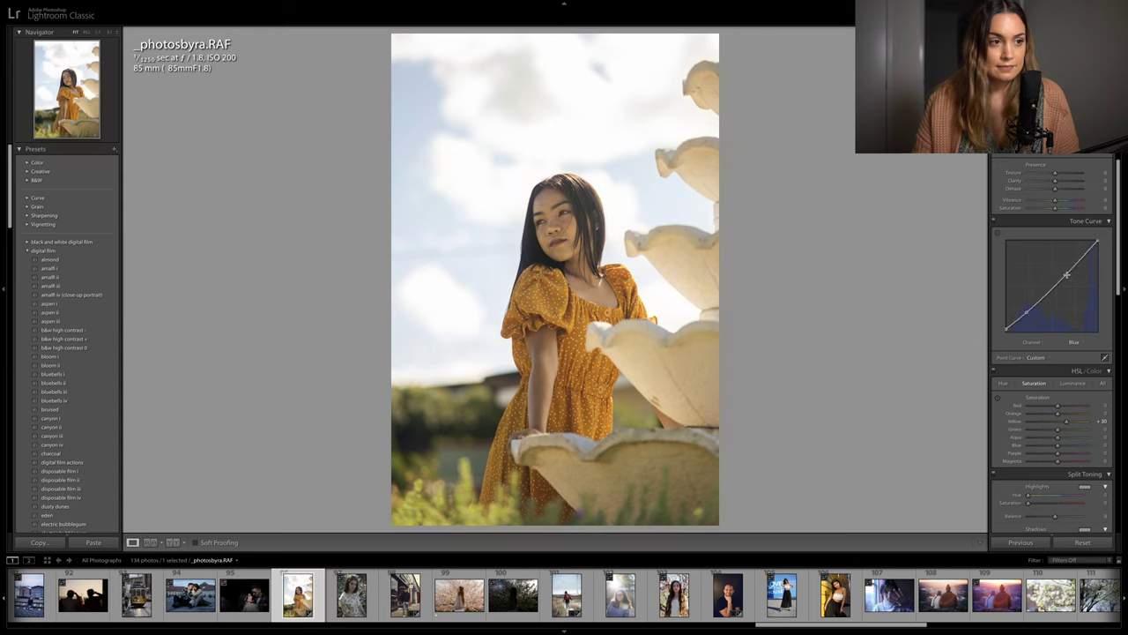
drag(1066, 275, 1063, 274)
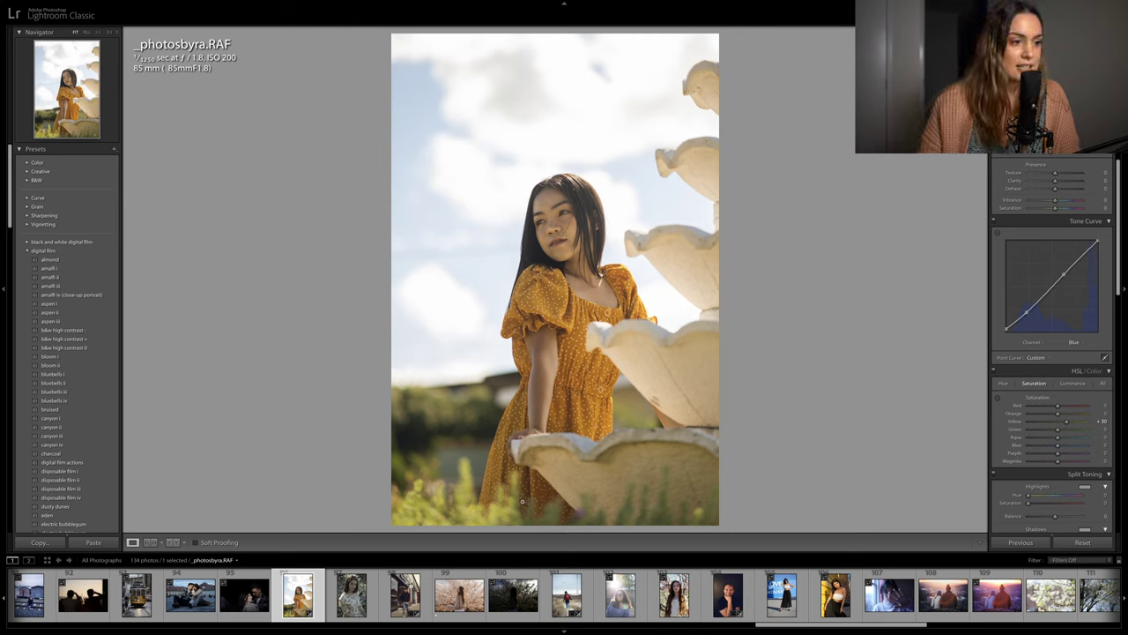
mouse_move(1063, 277)
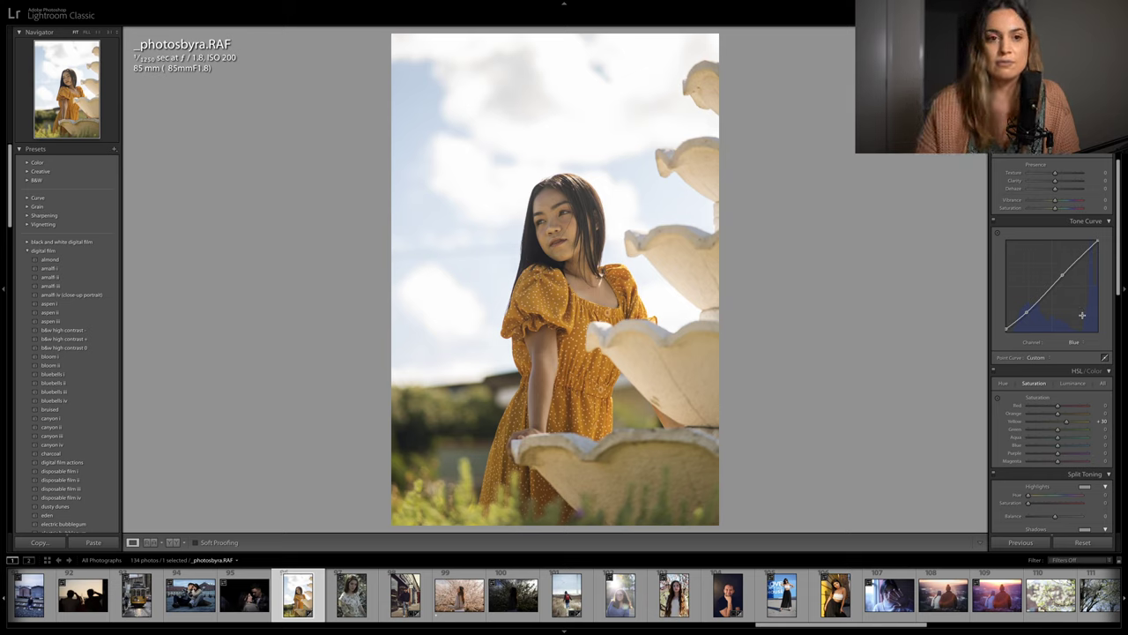
Return to the RGB tone curve and slightly lower its shadow point
click(1074, 341)
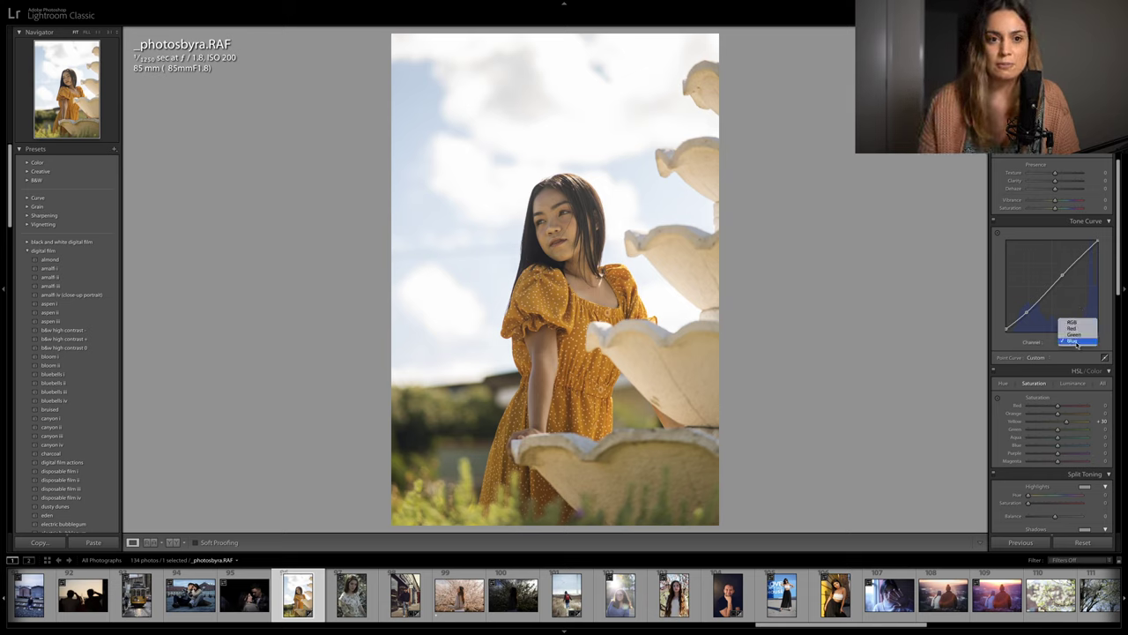
click(1074, 323)
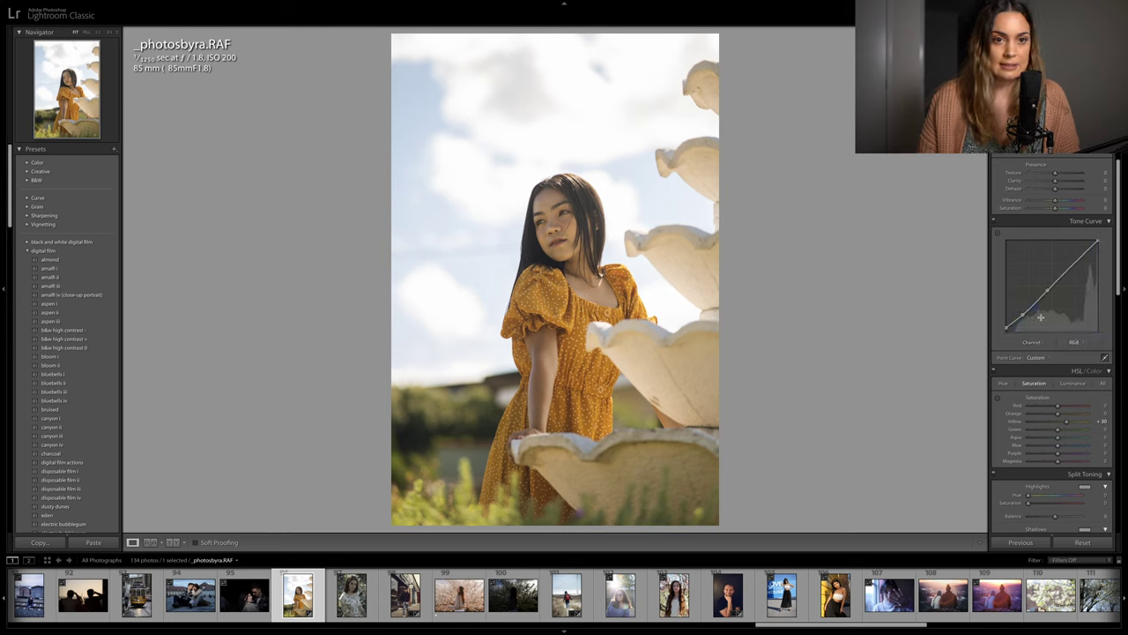
drag(1023, 314, 1024, 315)
Set the HSL luminance to Orange +10, Yellow +34, Green -22 and Blue -22
scroll(1057, 307, down, 3)
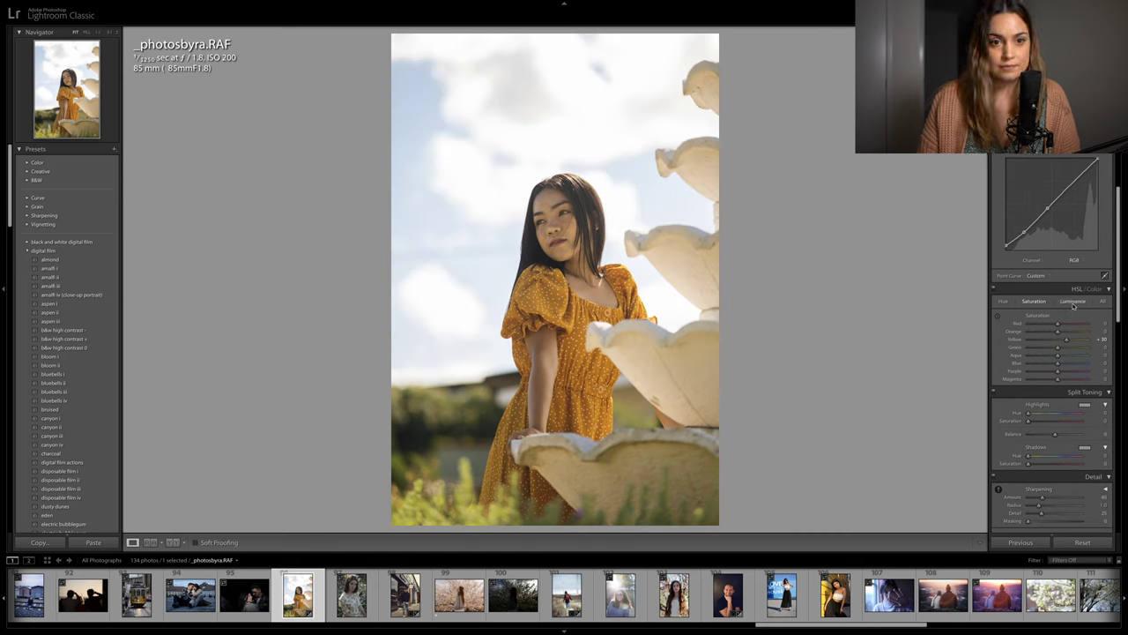
click(1073, 300)
mouse_move(1059, 331)
mouse_down()
mouse_move(1051, 350)
mouse_move(1068, 341)
mouse_up()
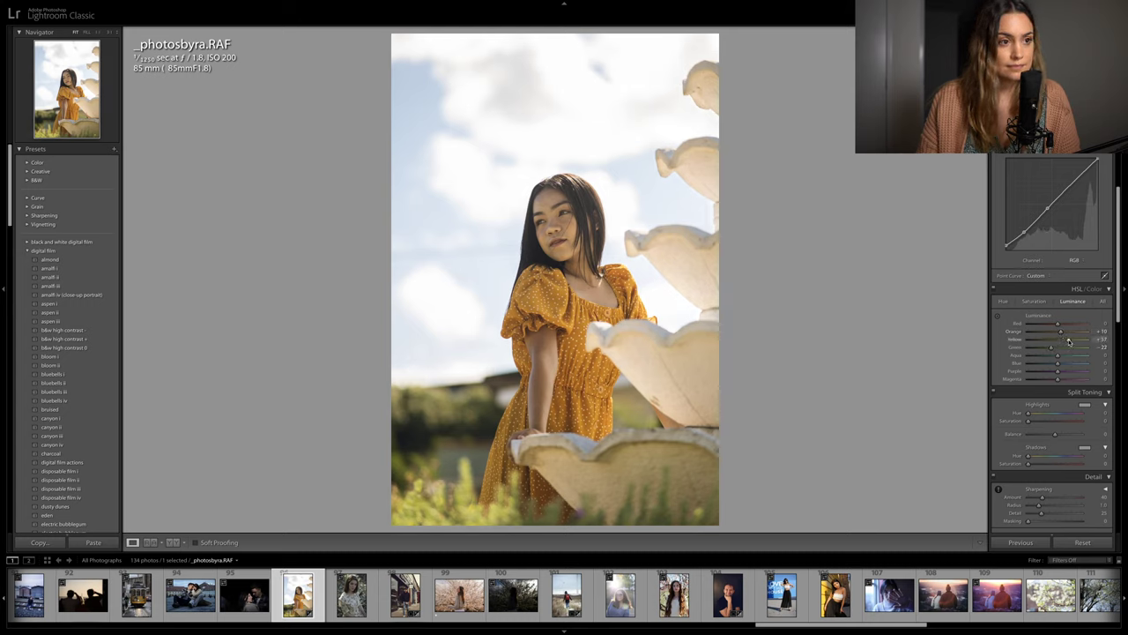
click(1047, 365)
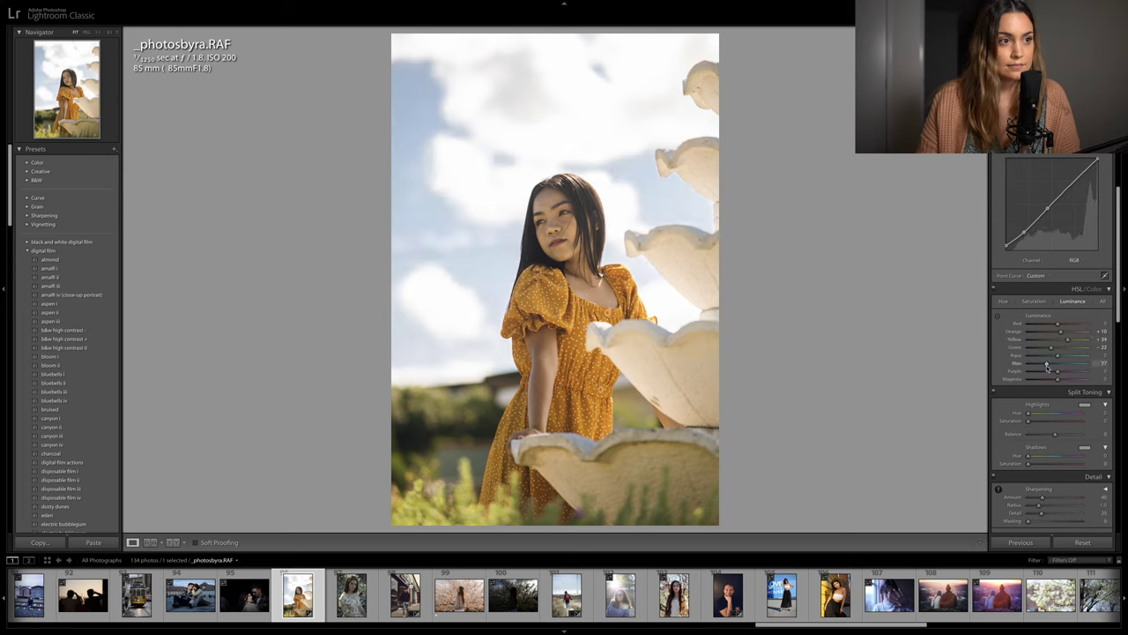
Set the Blue saturation to +20 and the Blue luminance to -17
click(1032, 301)
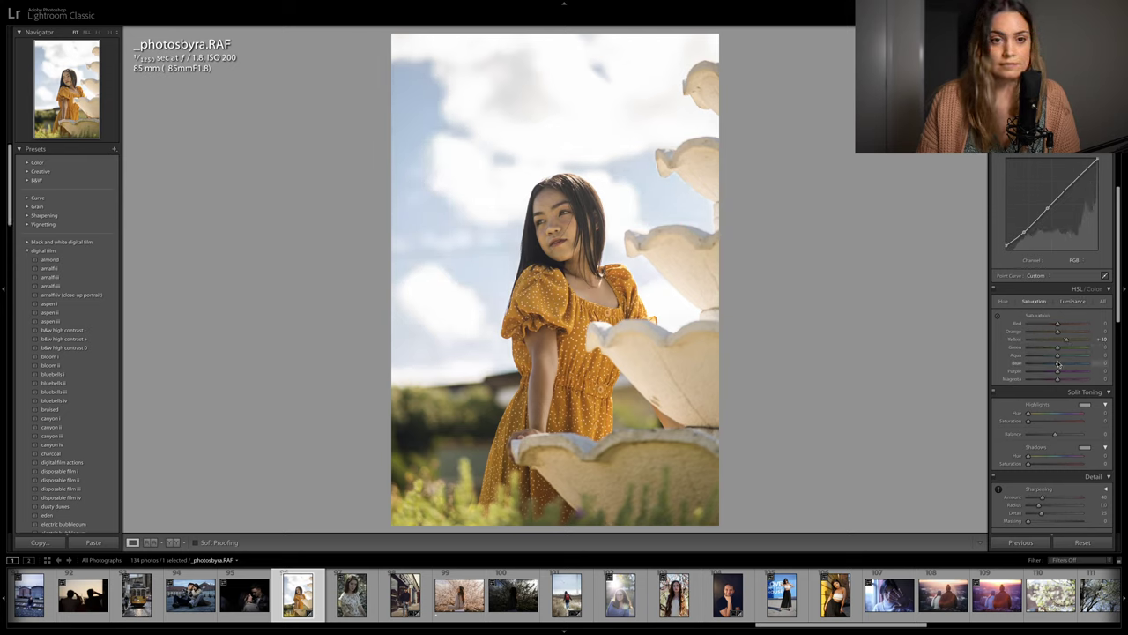
drag(1057, 363, 1064, 364)
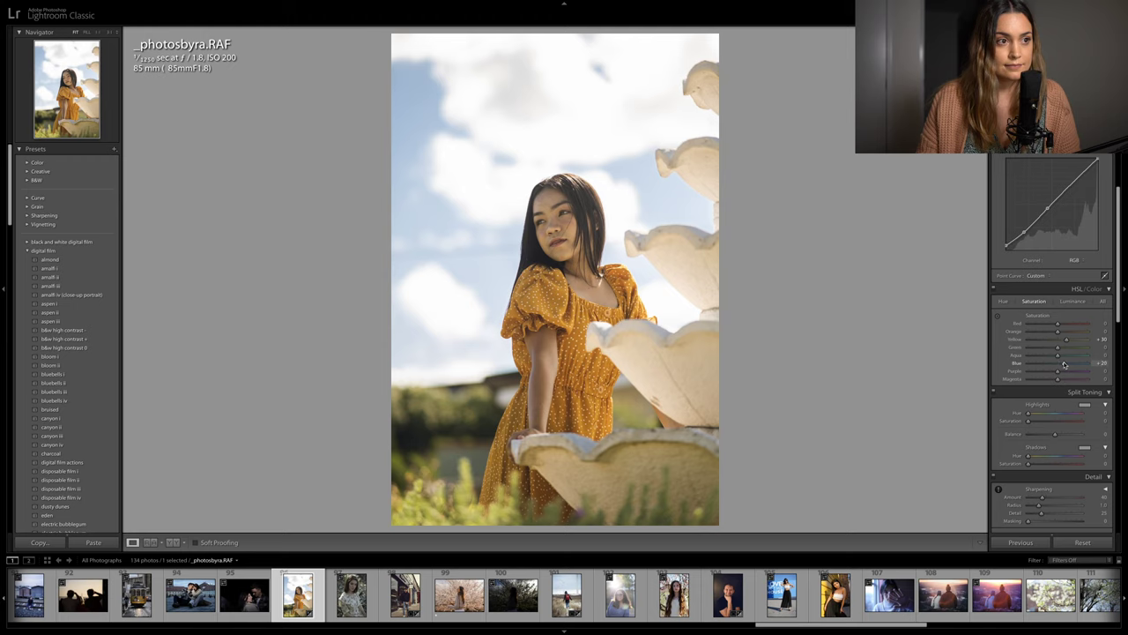
scroll(1064, 364, down, 1)
click(1073, 251)
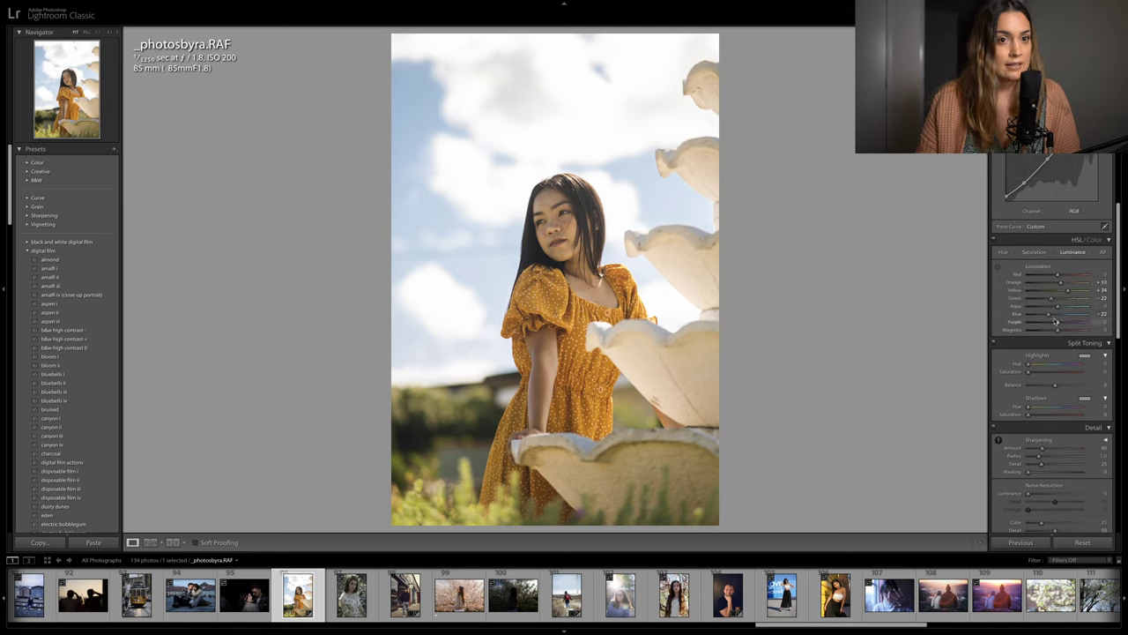
drag(1048, 316, 1054, 317)
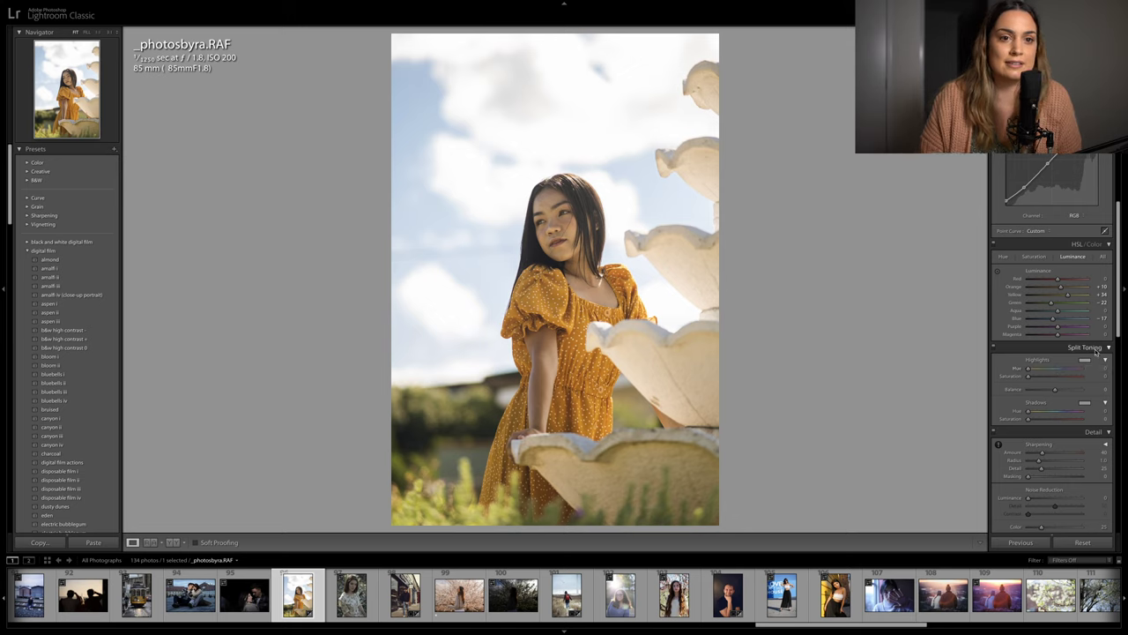
Split-tone highlights with Hue 82, Saturation 2 and shadows with Hue 25, Saturation 4, and sharpen with Amount 69, Radius 1.3
drag(1028, 375, 1043, 370)
drag(1047, 376, 1027, 376)
drag(1028, 418, 1047, 464)
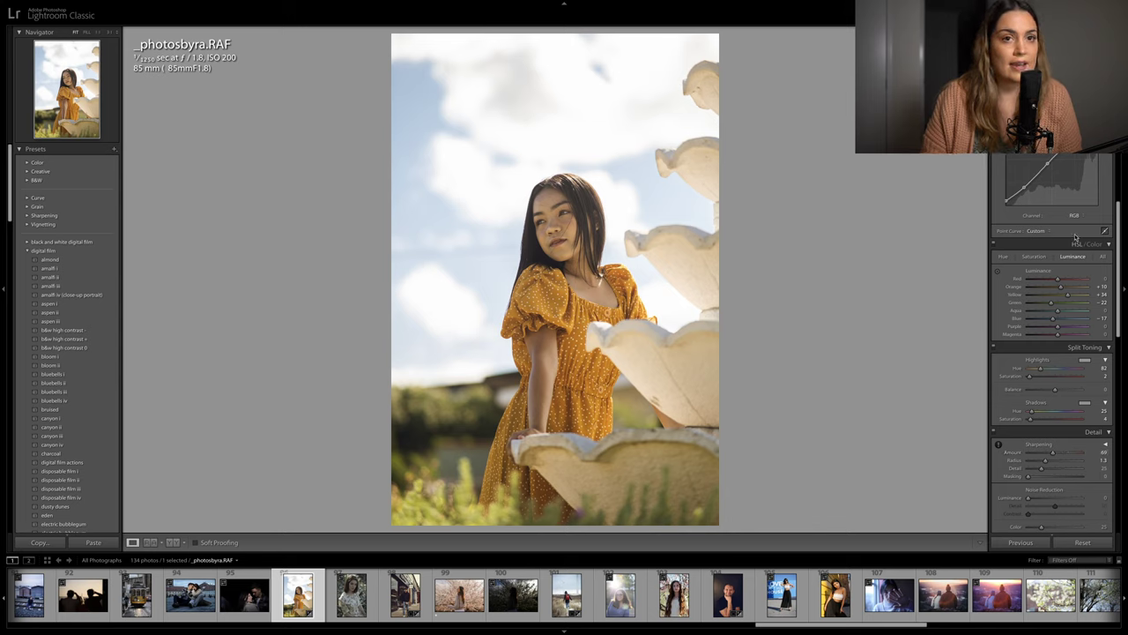
Brush a local adjustment over the girl's face with size 18, Exposure 0.10, Contrast 10 and Blacks -10
key(k)
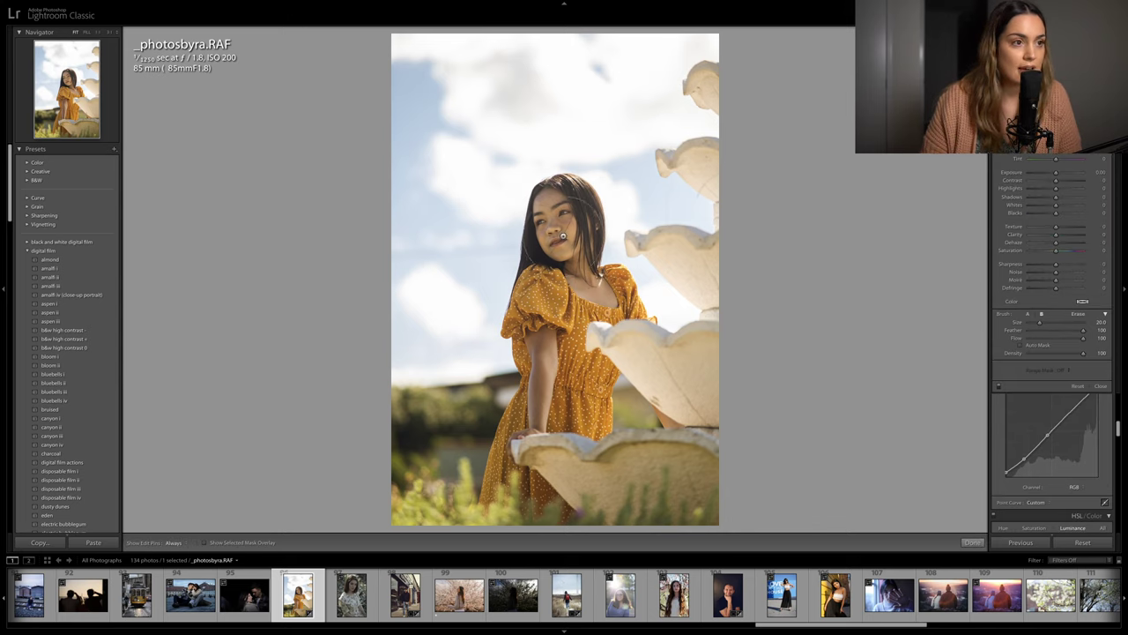
key(bracketleft)
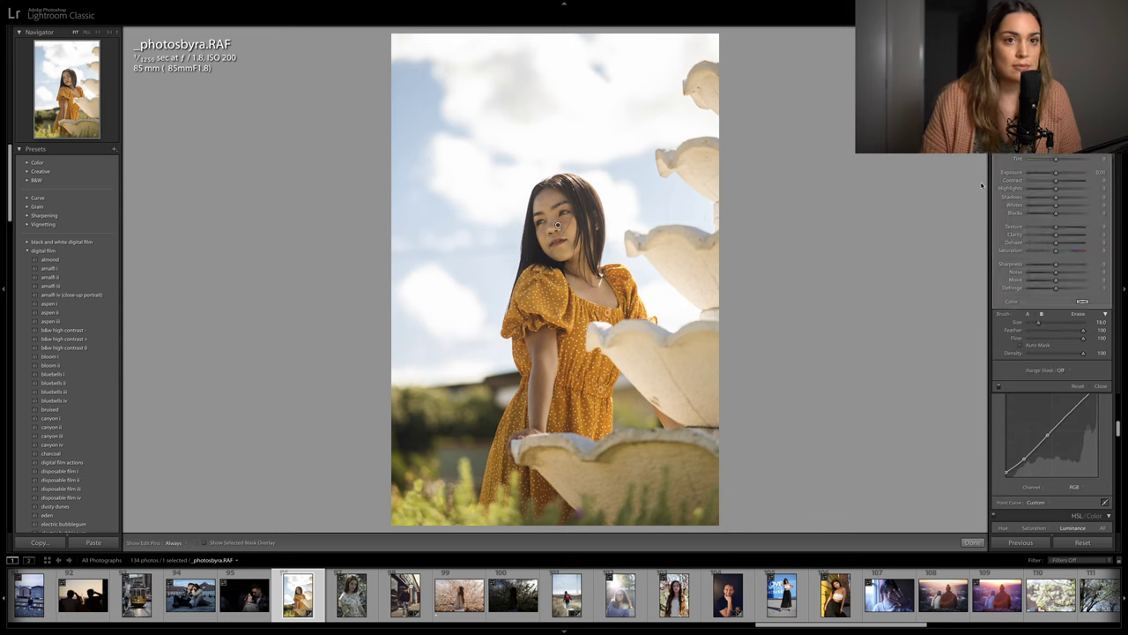
key(Up)
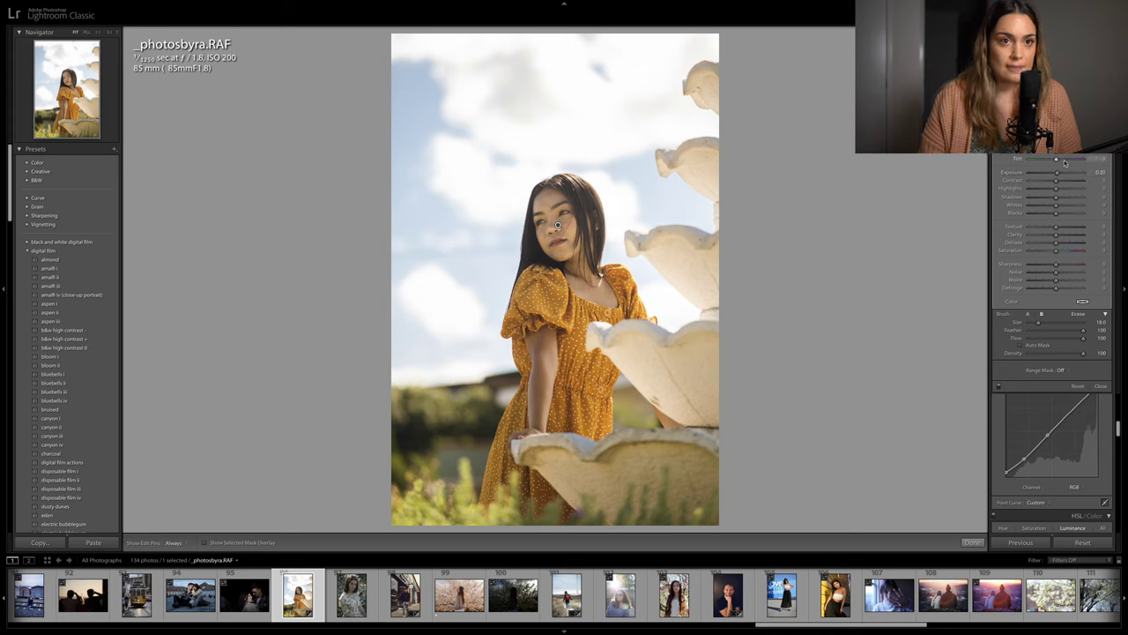
key(Down)
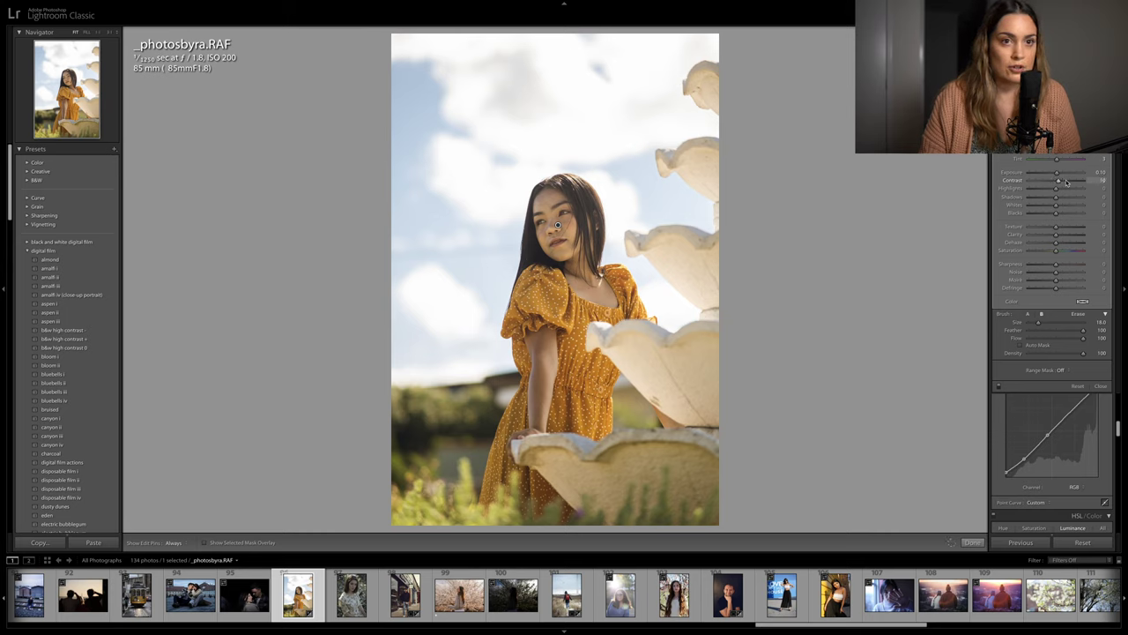
drag(1056, 215, 1051, 215)
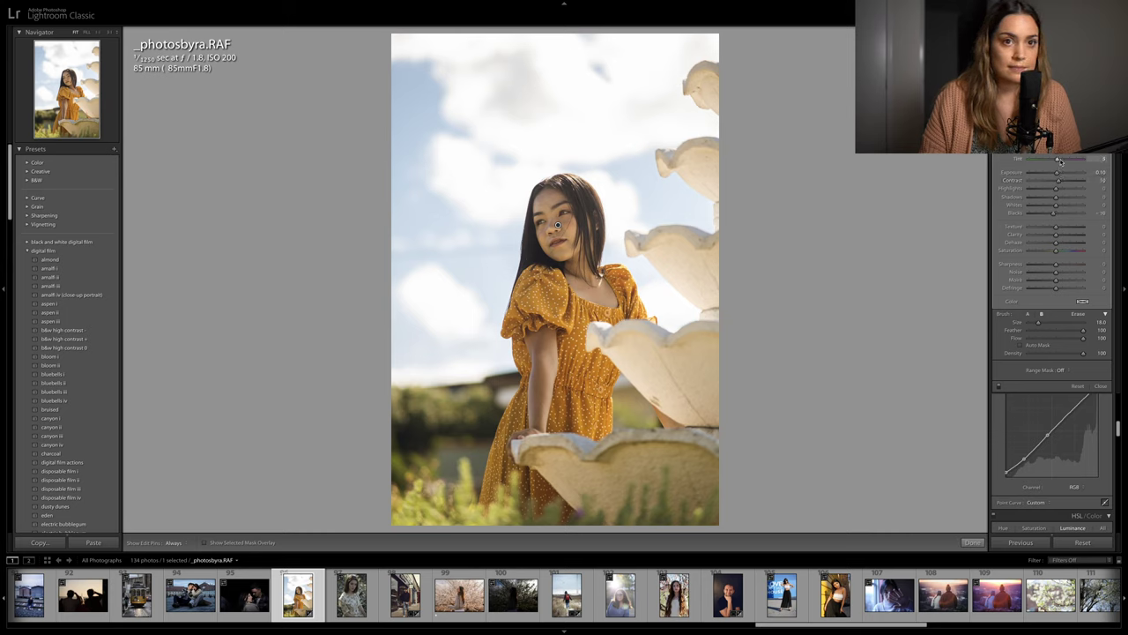
key(k)
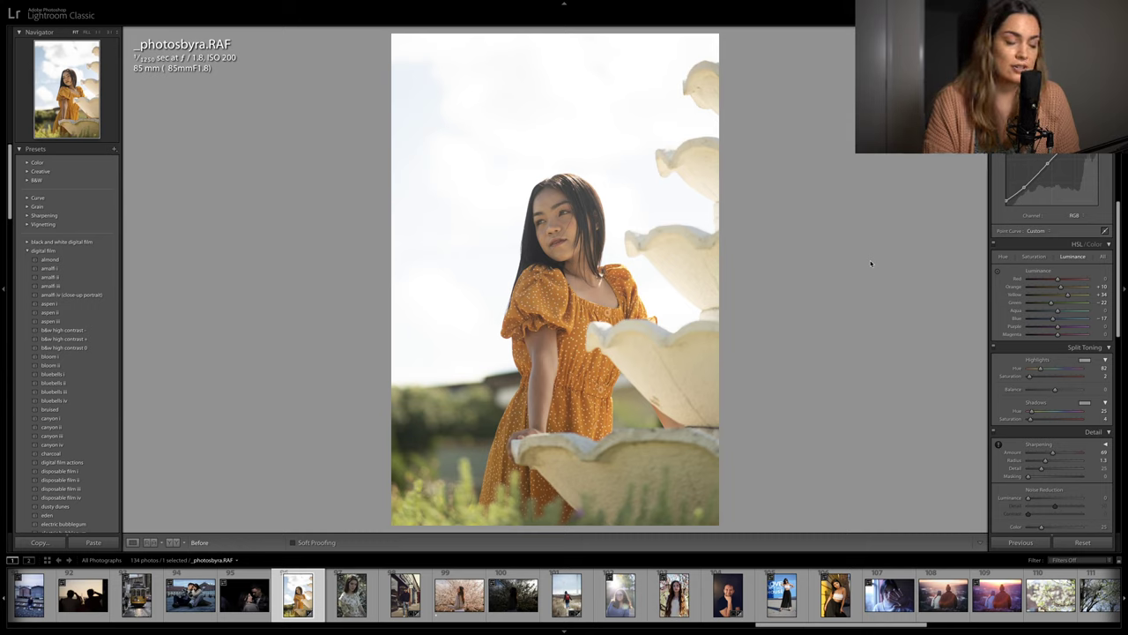
Compare the fountain portrait before and after the edit several times
key(backslash)
key(backslash)
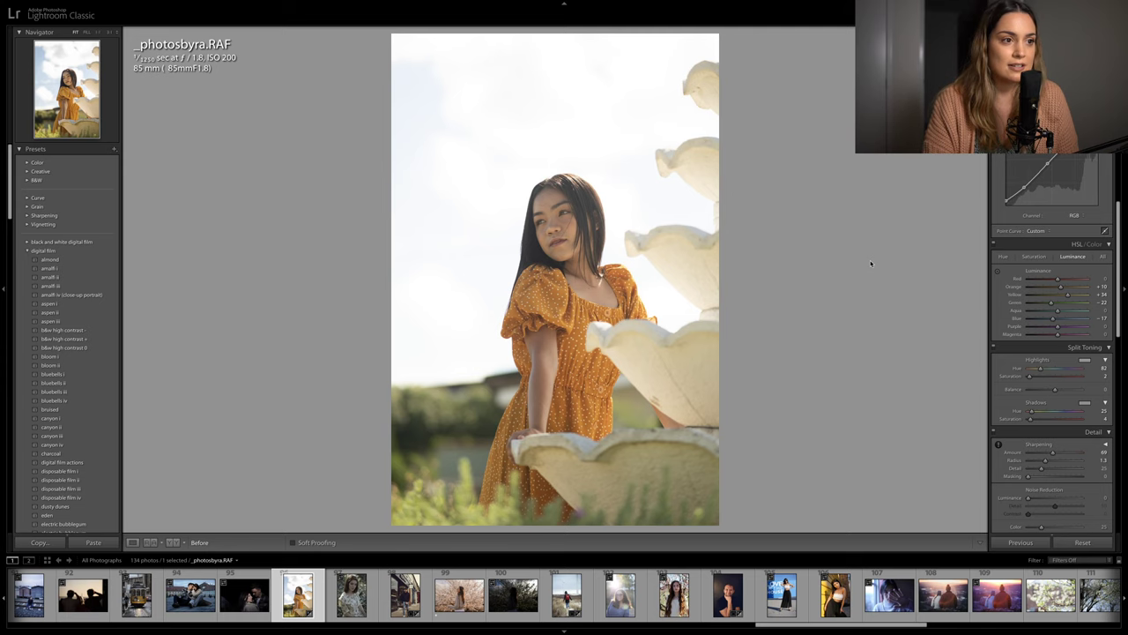
key(backslash)
key(backslash)
key(backslash)
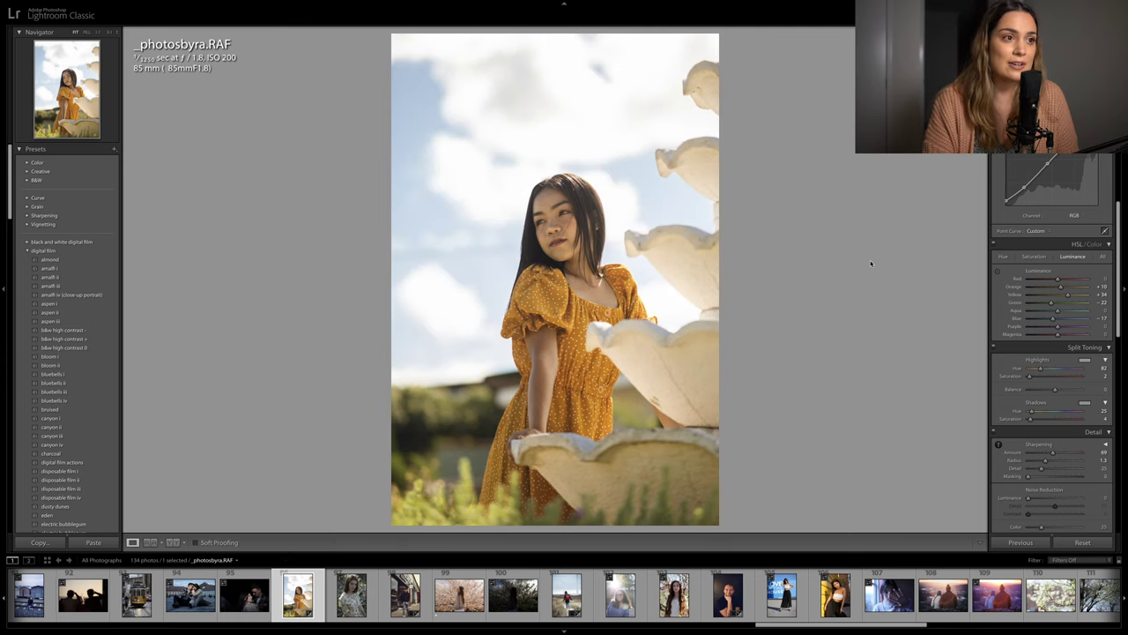
key(backslash)
key(backslash)
key(backslash)
key(backslash)
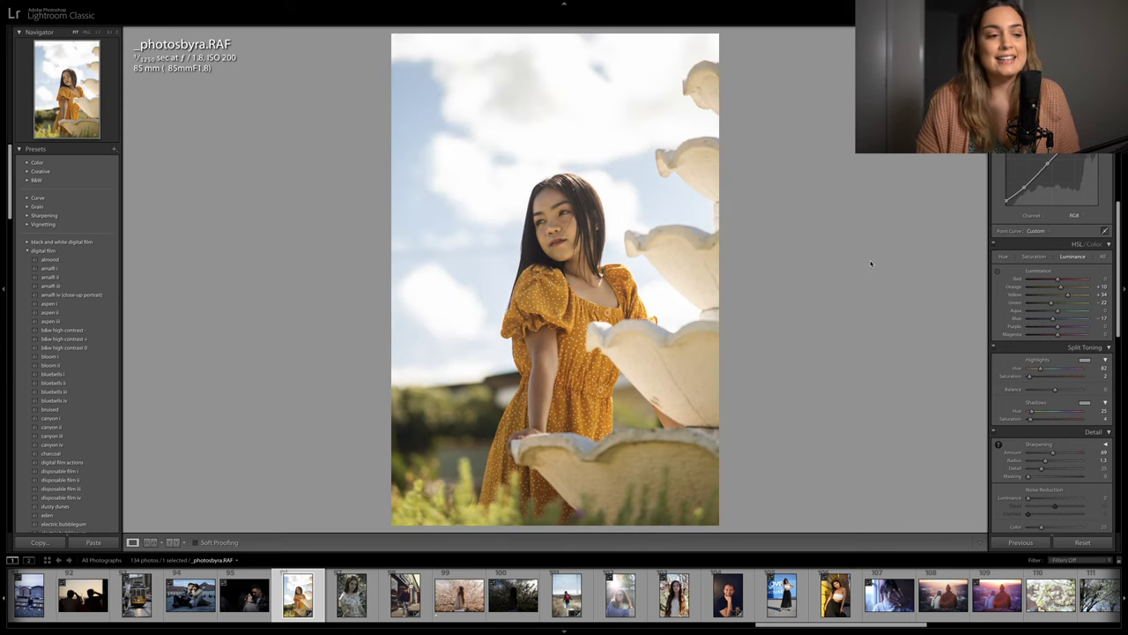
Open the jacaranda street photo and set Exposure +0.70, Highlights -71, Shadows +15 and Blacks -20
drag(803, 625, 216, 632)
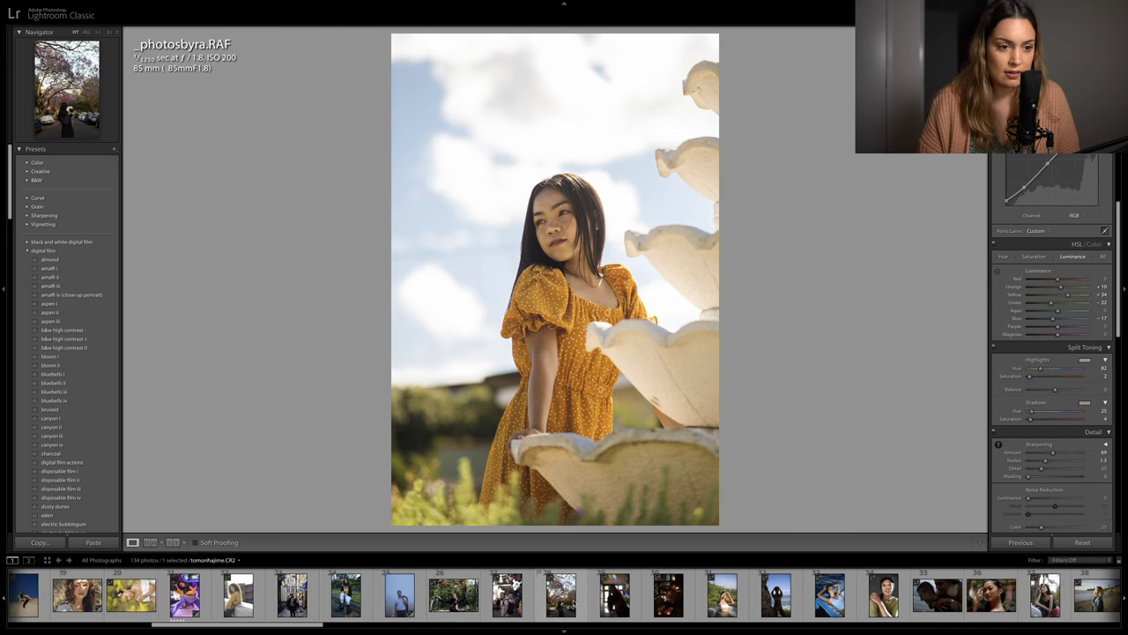
click(544, 602)
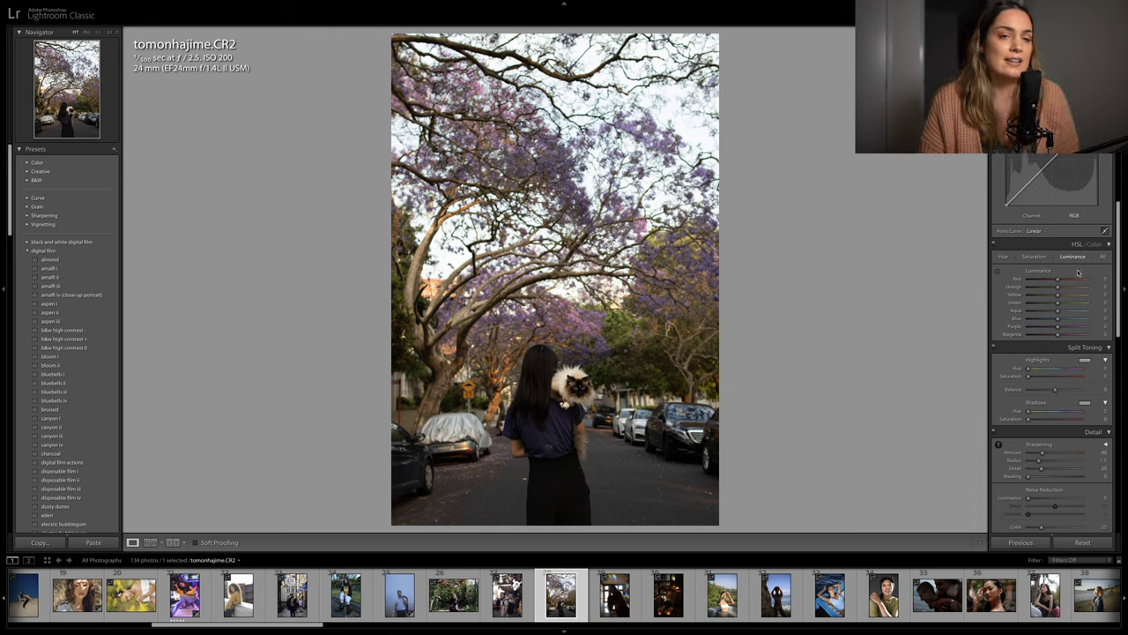
scroll(1077, 272, up, 3)
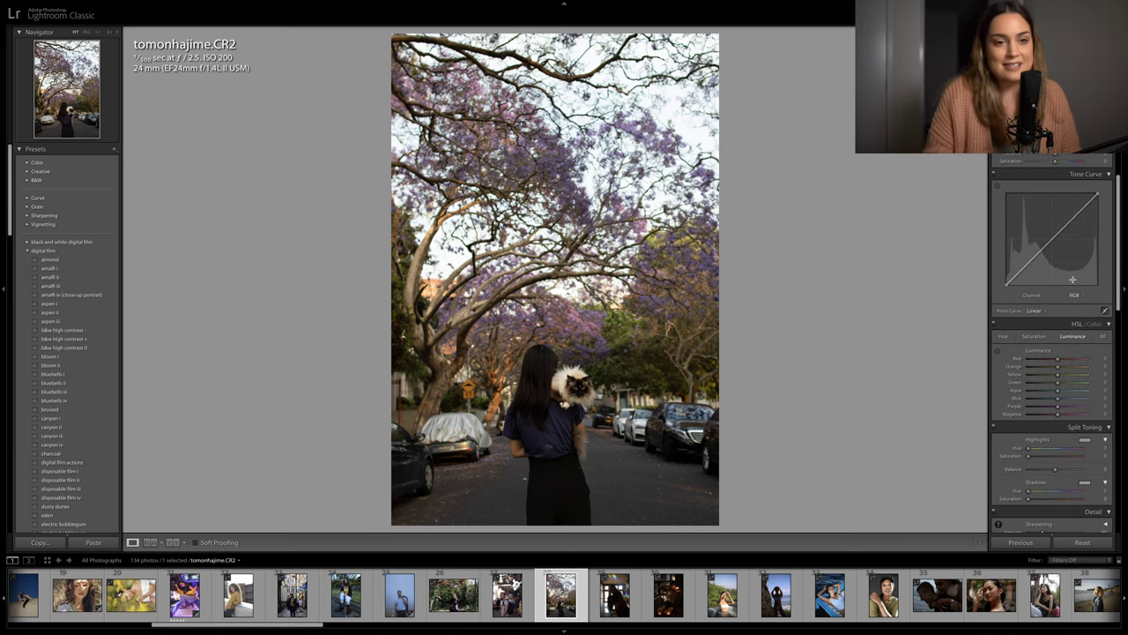
scroll(1072, 279, up, 5)
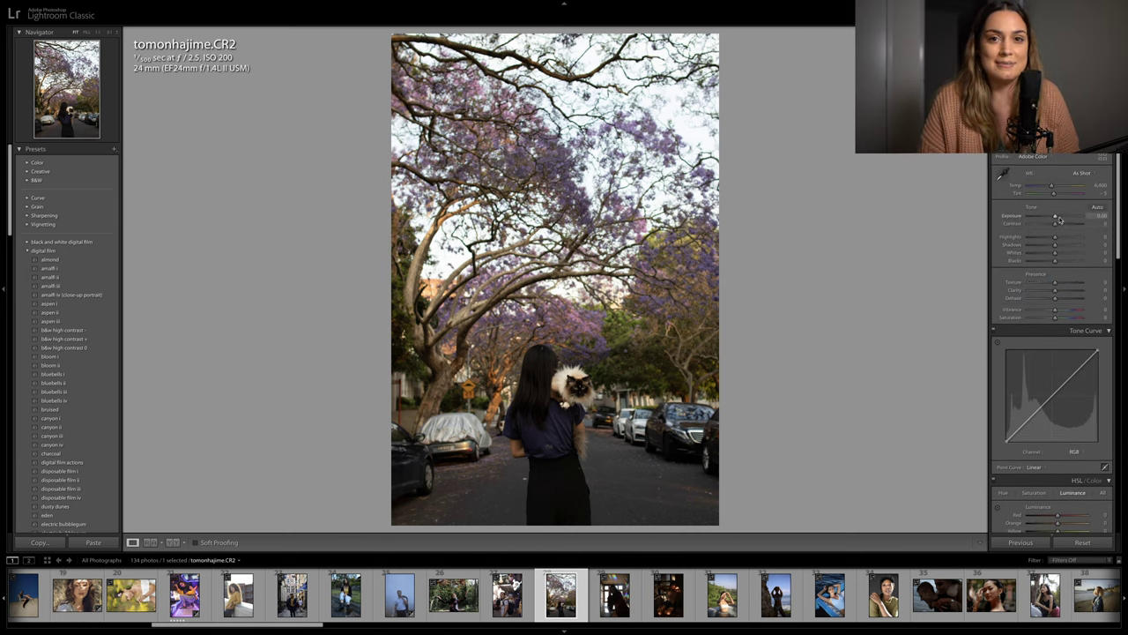
drag(1058, 219, 1036, 238)
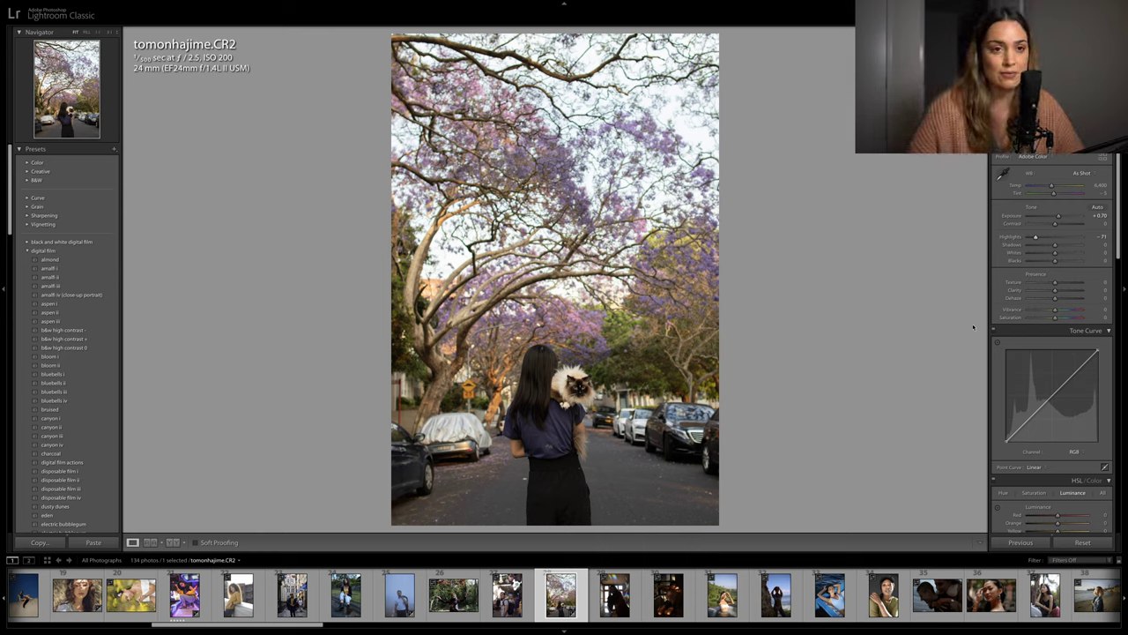
drag(1064, 261, 1068, 246)
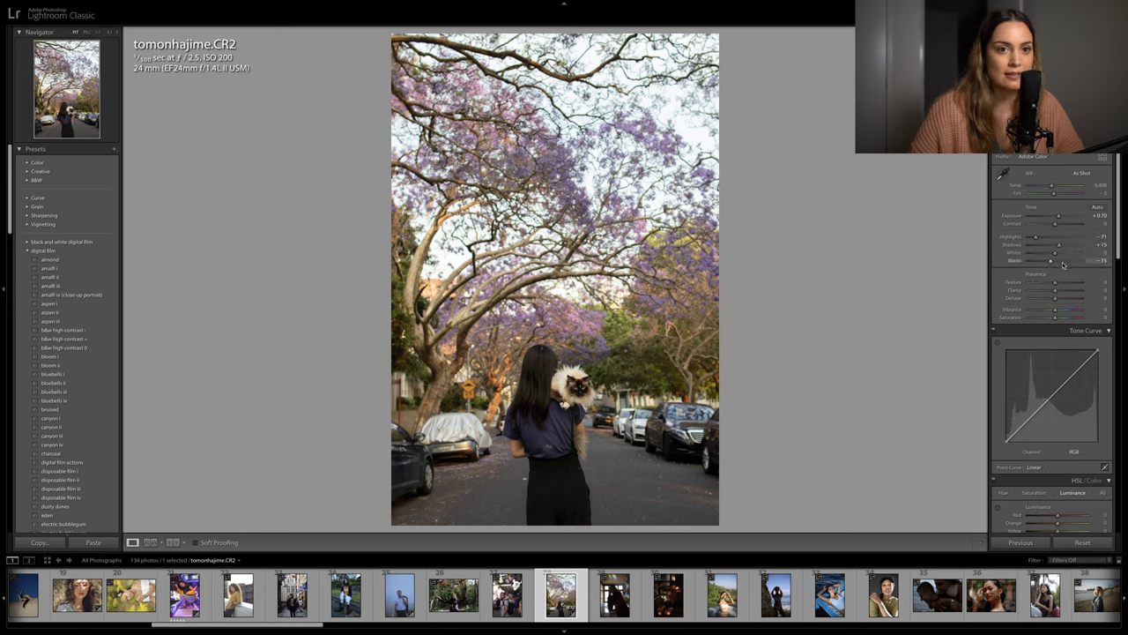
Shape the RGB tone curve with a slightly lifted black point, lowered shadows and restored midtones, and set the Exposure to +0.80
mouse_move(1005, 441)
mouse_down()
mouse_move(1006, 423)
mouse_move(1005, 437)
mouse_move(1019, 428)
mouse_up()
scroll(1020, 430, down, 1)
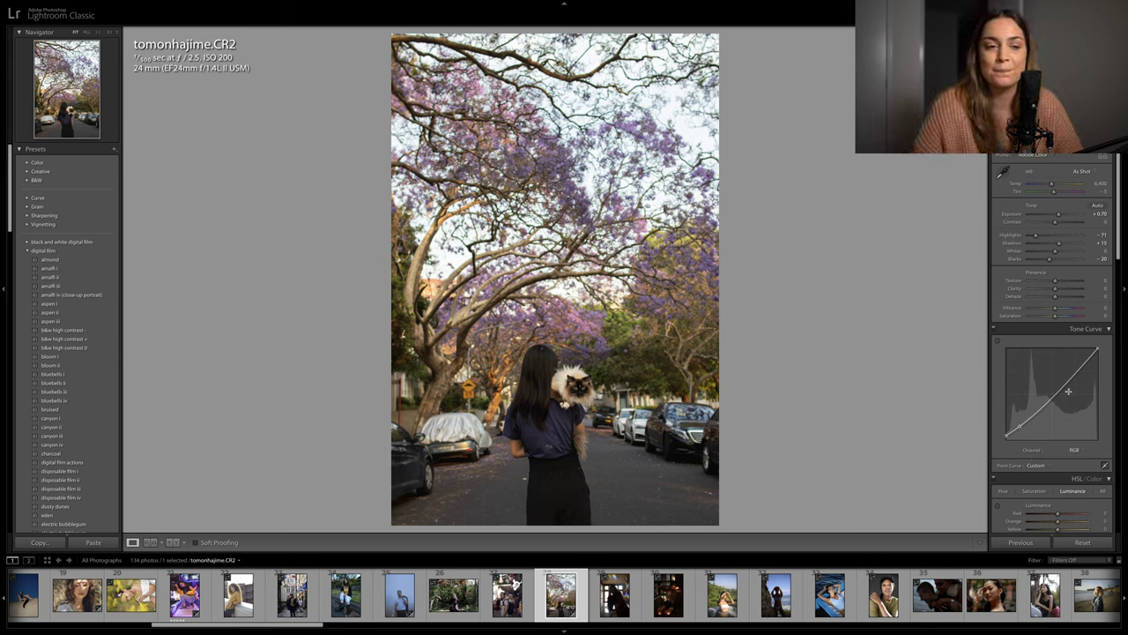
drag(1052, 399, 1021, 430)
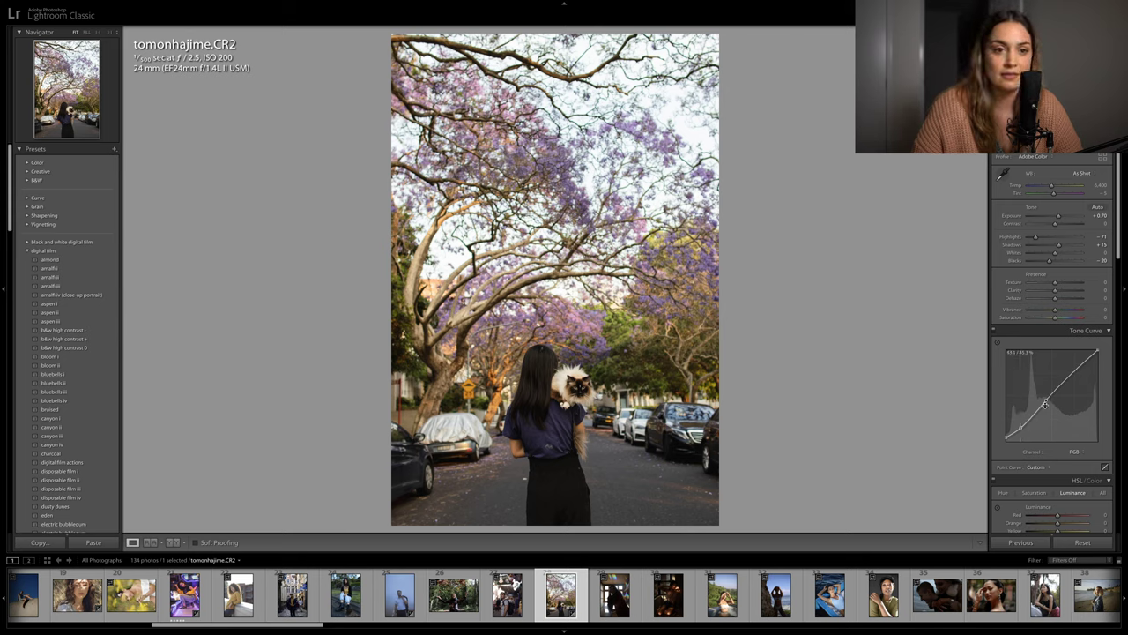
drag(1045, 401, 1020, 427)
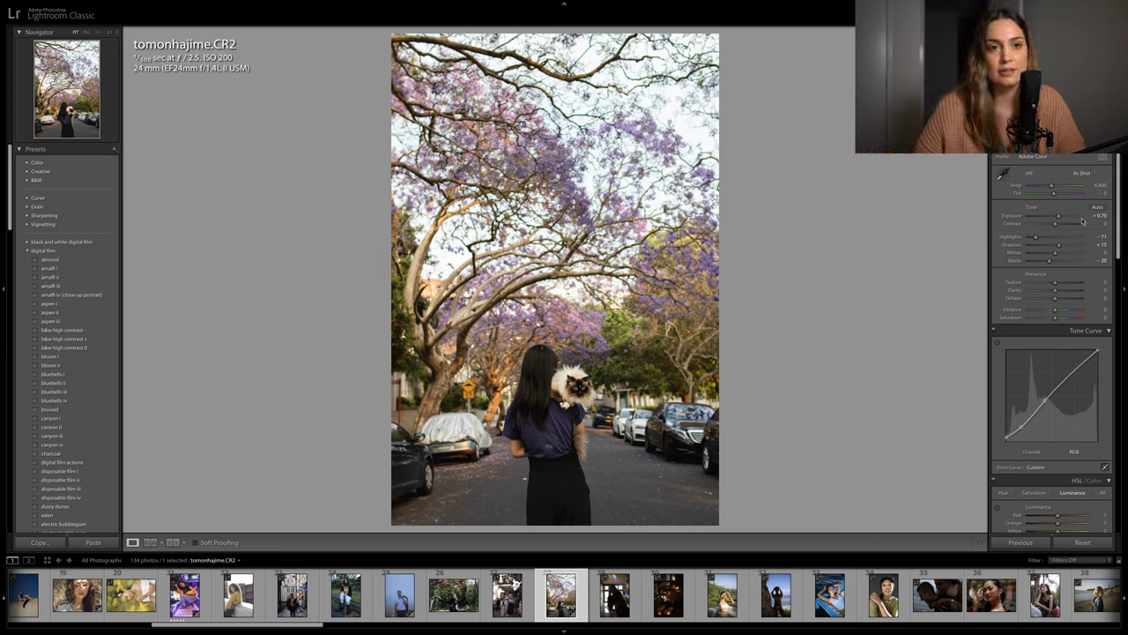
key(Up)
key(Up)
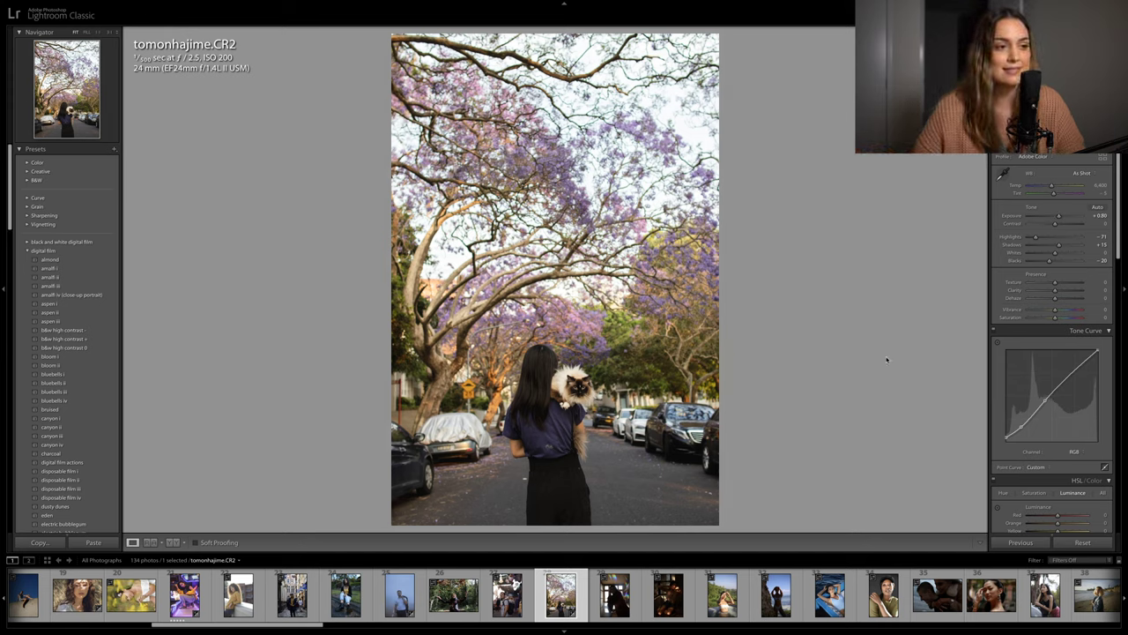
Show the Blue curve channel and set the HSL saturation to Orange +8, Yellow +9, Green +21, Blue -16, Purple +61 and Magenta +31
scroll(1035, 373, down, 1)
click(1073, 407)
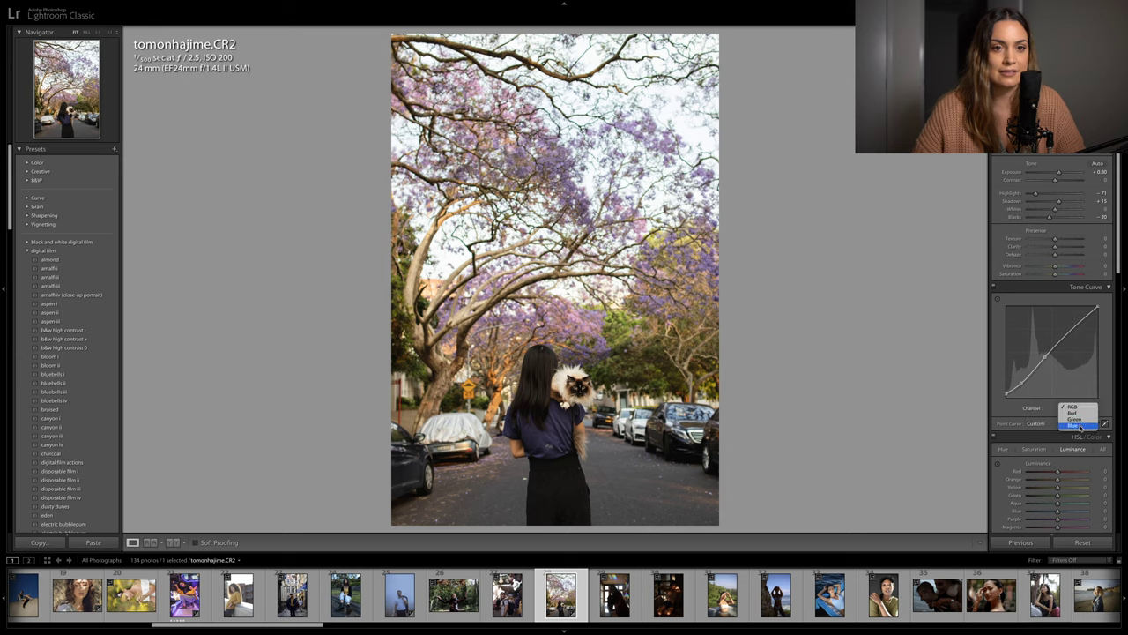
click(1077, 425)
scroll(1036, 414, down, 1)
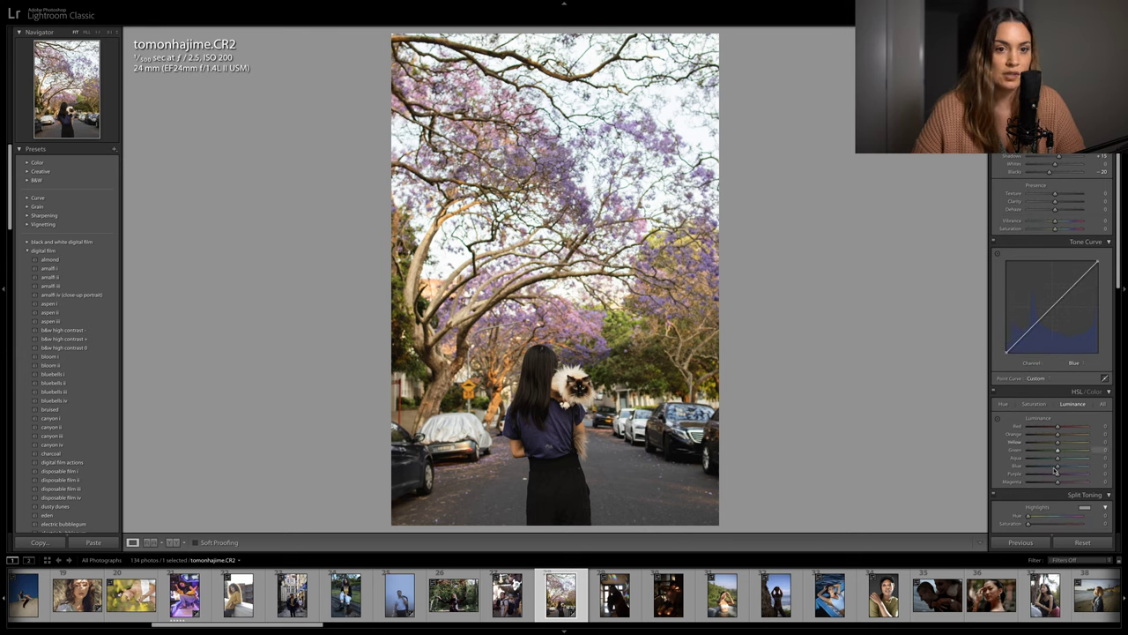
click(1033, 403)
drag(1058, 473, 1059, 437)
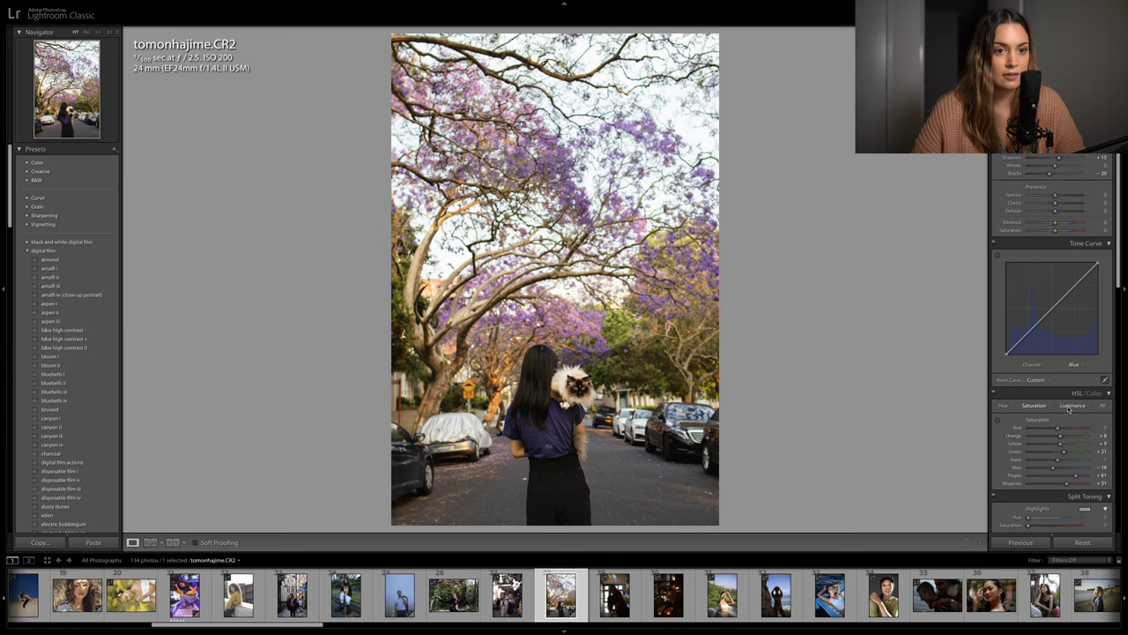
Set the HSL luminance to Yellow +21, Green +12, Blue -53 and Purple +26
click(1072, 405)
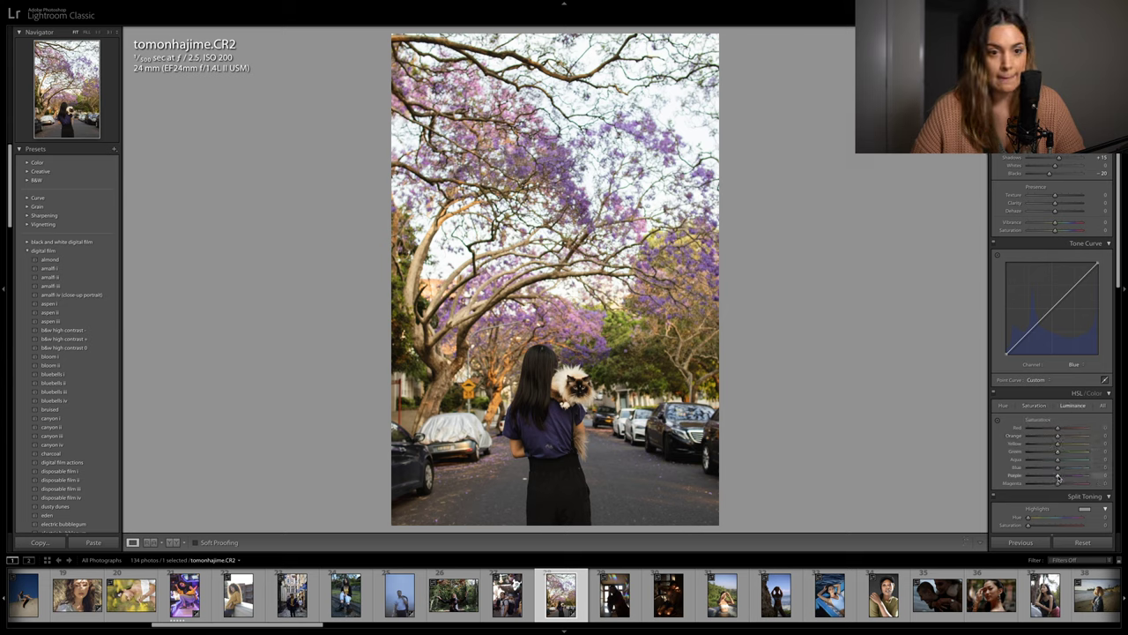
drag(1058, 475, 1066, 477)
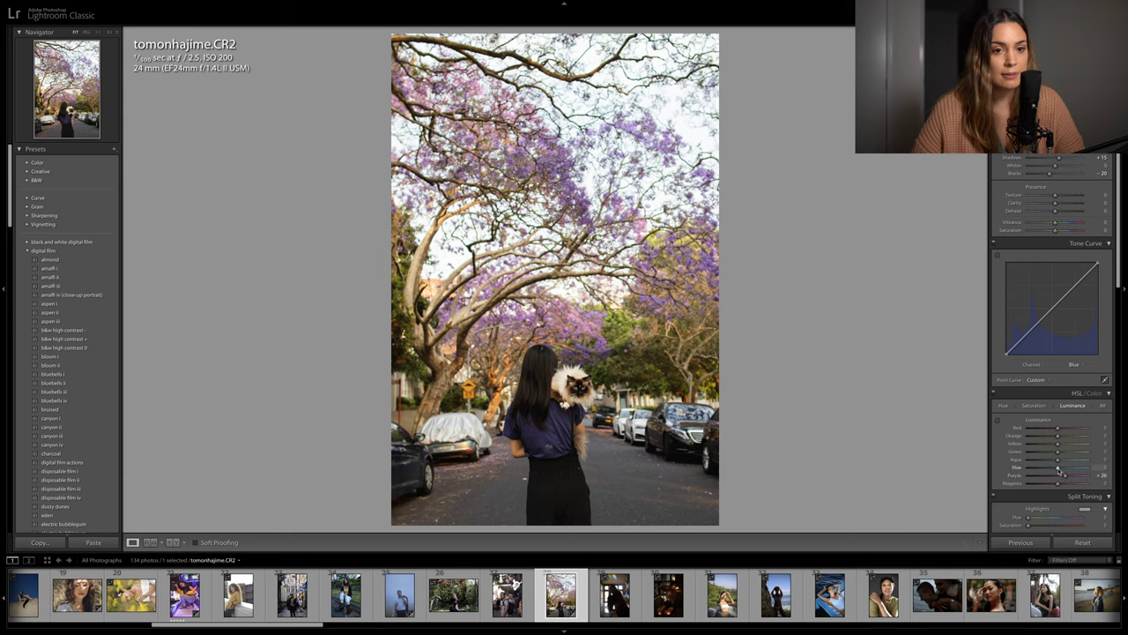
mouse_move(1058, 467)
mouse_down()
mouse_move(1043, 473)
mouse_move(1066, 447)
mouse_move(1062, 456)
mouse_up()
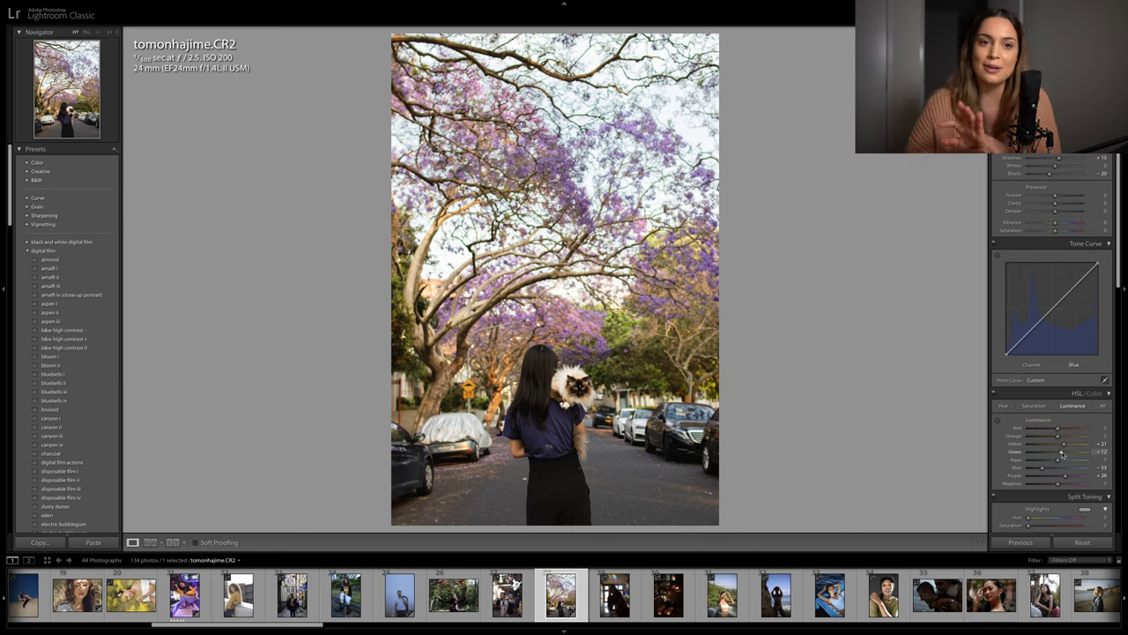
Split-tone the highlights with Hue 42, Saturation 23 and the shadows with Hue 265, Saturation 14
scroll(1061, 454, down, 2)
drag(1035, 445, 1044, 445)
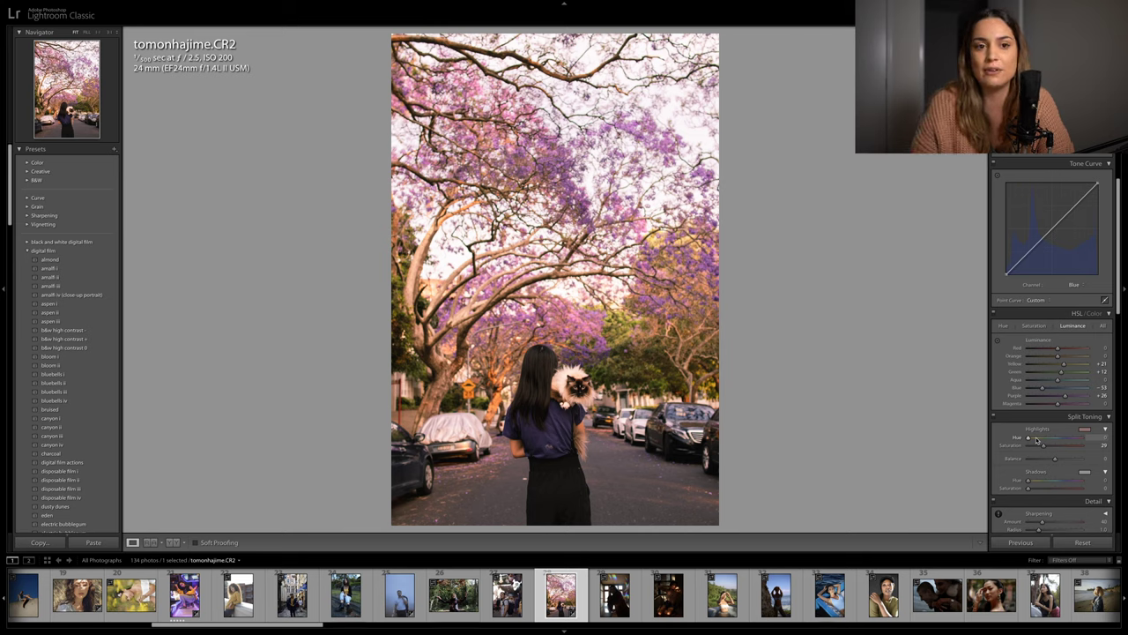
mouse_move(1029, 438)
mouse_down()
mouse_move(1047, 447)
mouse_move(1034, 439)
mouse_up()
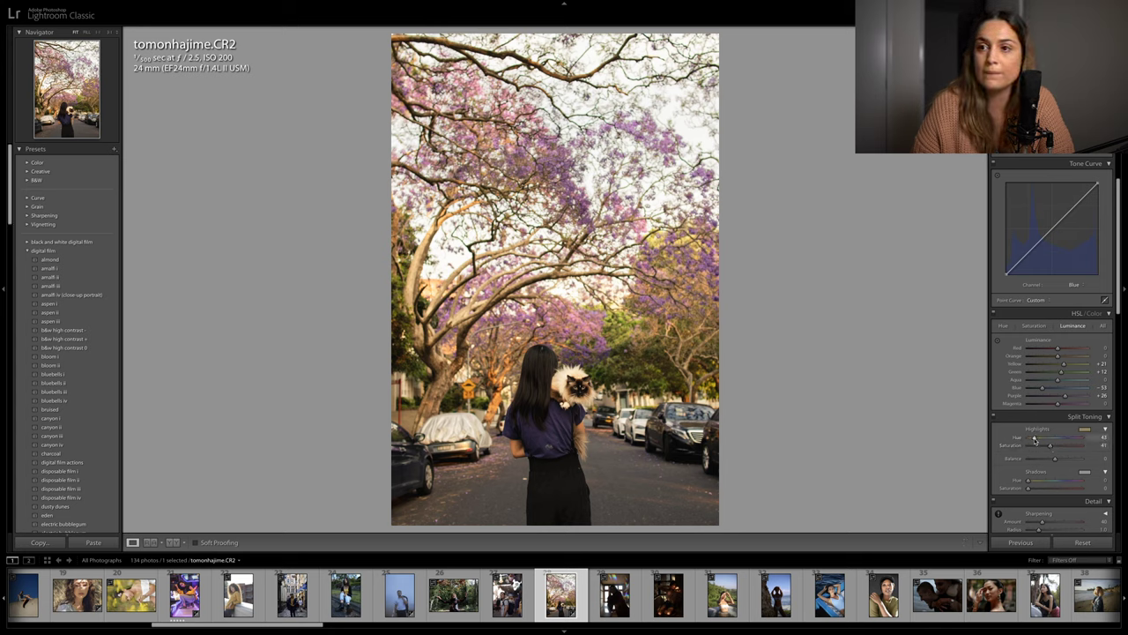
drag(1034, 439, 1033, 438)
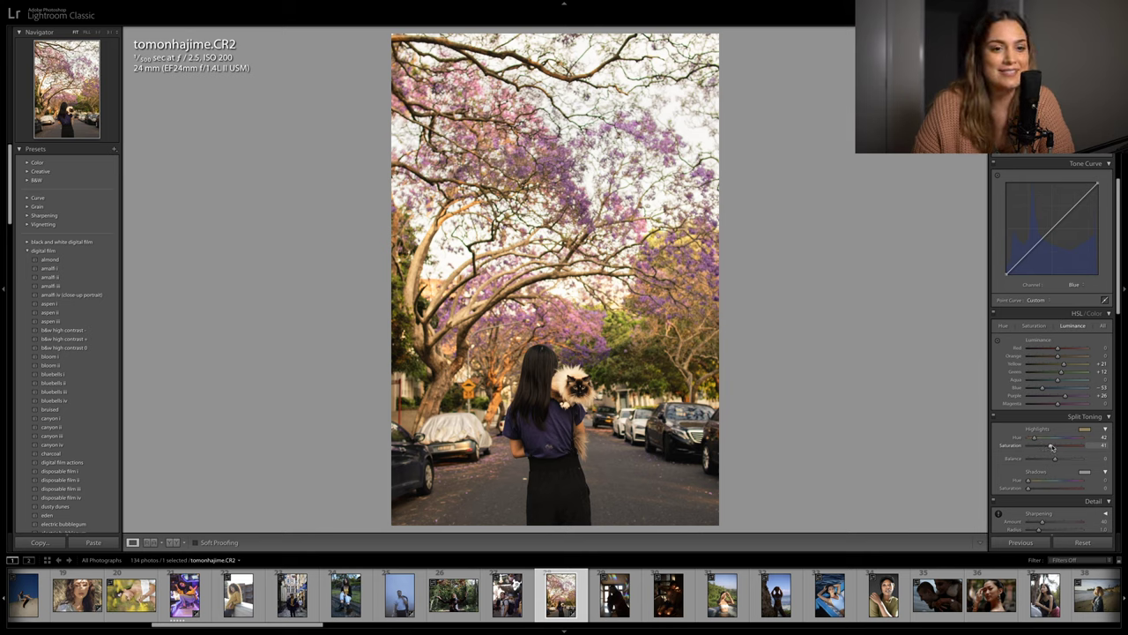
drag(1049, 446, 1046, 446)
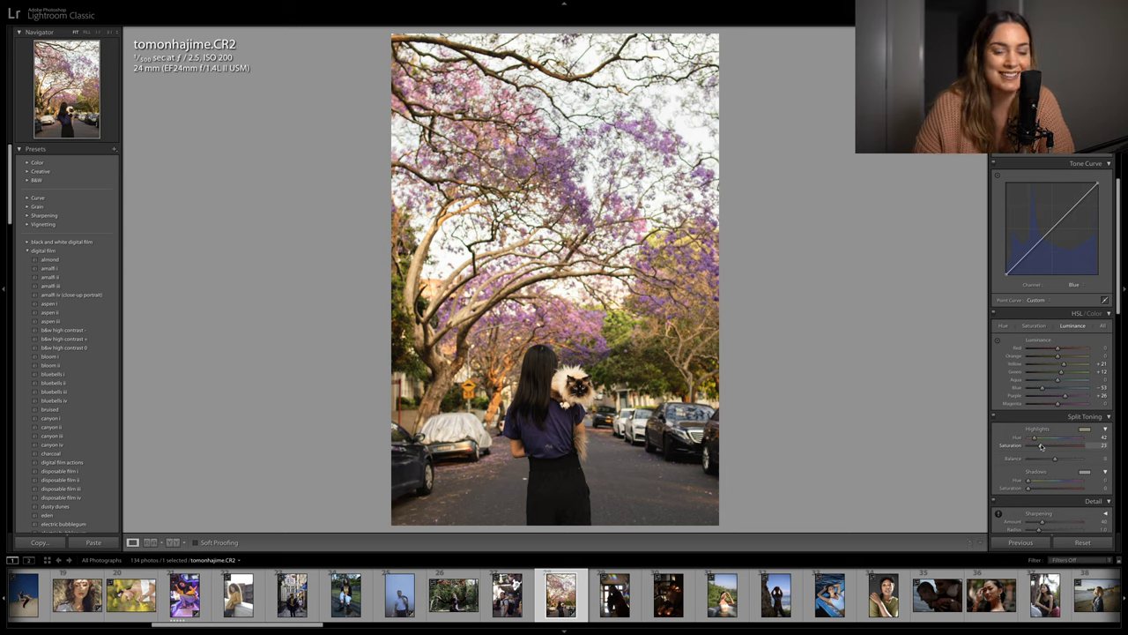
drag(1042, 447, 1039, 447)
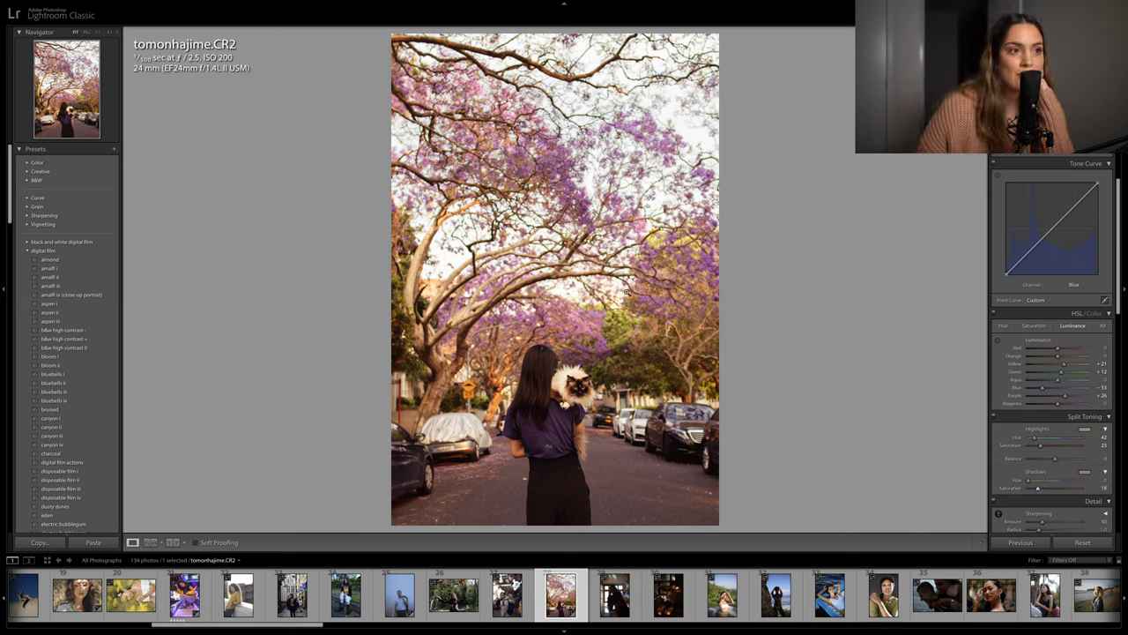
drag(1029, 480, 1067, 483)
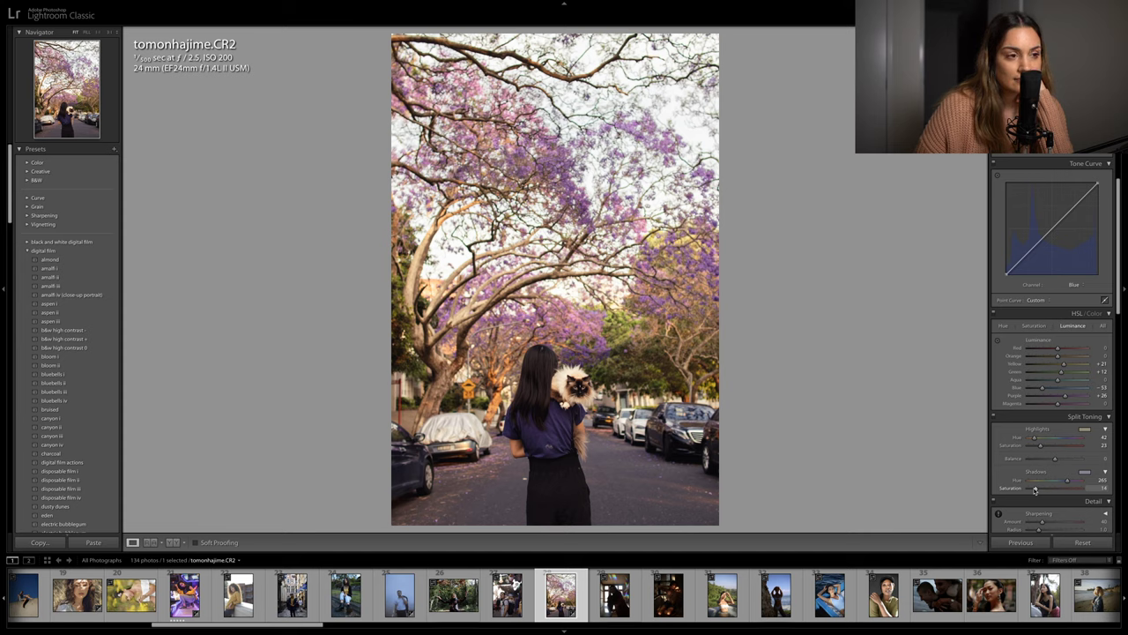
Sharpen the photo with Amount 65 and Radius 1.3, and set the calibration's Blue Primary hue to -24
scroll(1036, 489, down, 2)
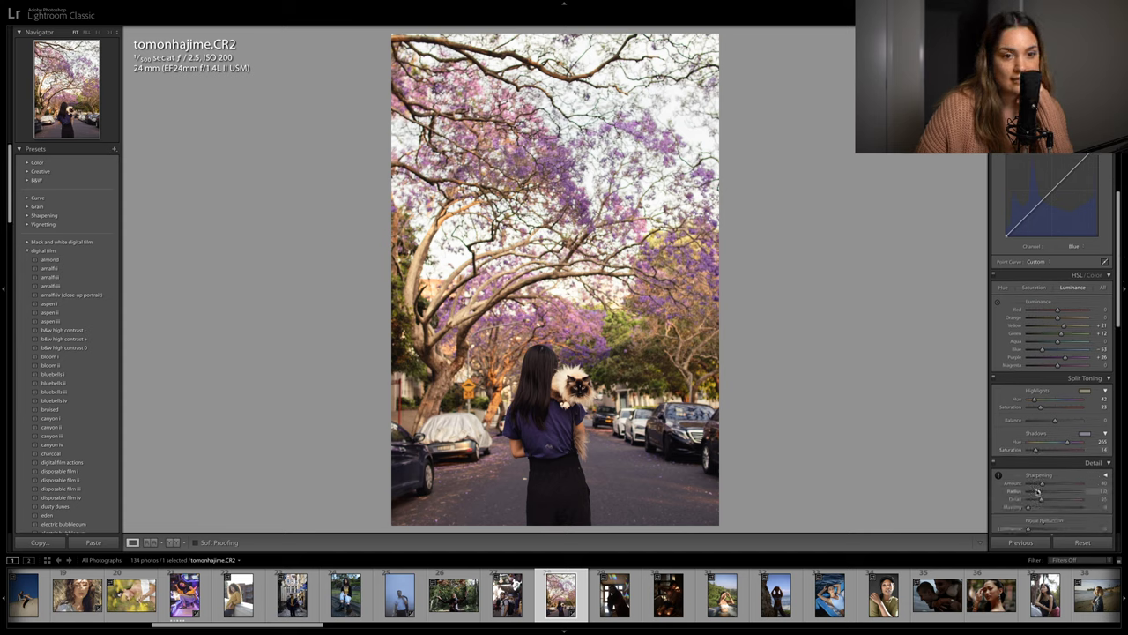
drag(1040, 483, 1046, 493)
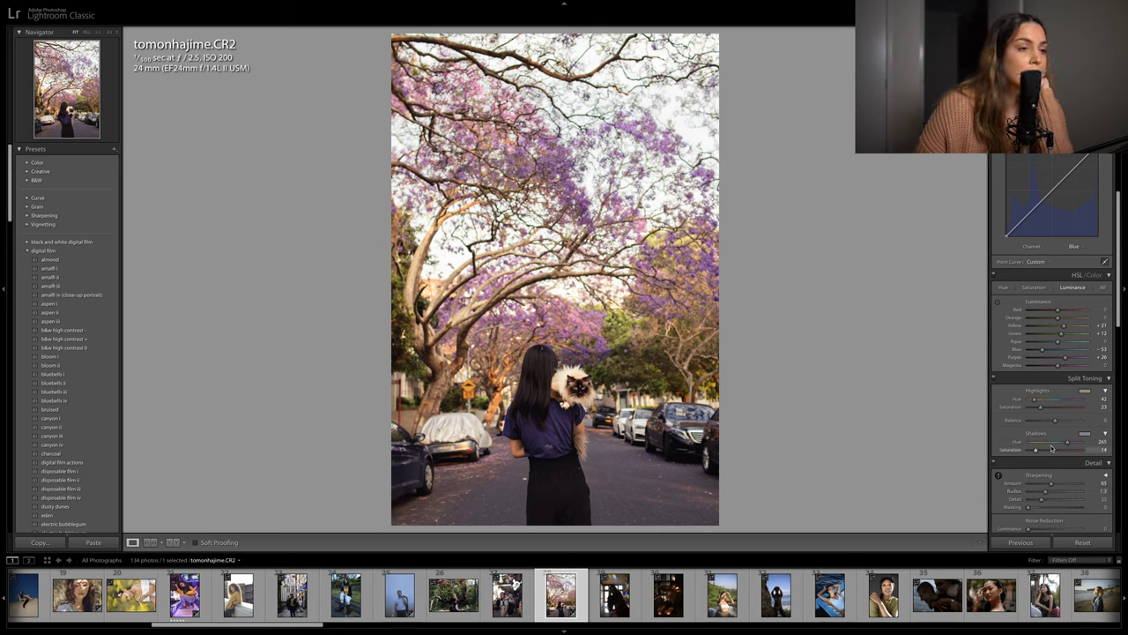
scroll(1046, 495, down, 10)
scroll(1053, 446, down, 5)
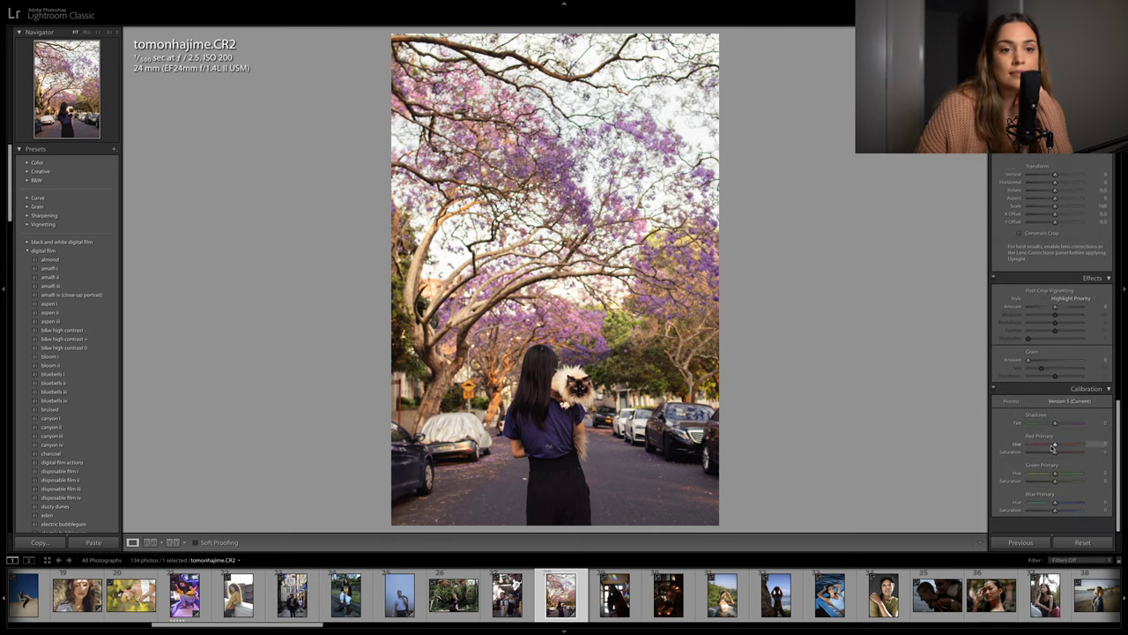
drag(1047, 517, 1049, 518)
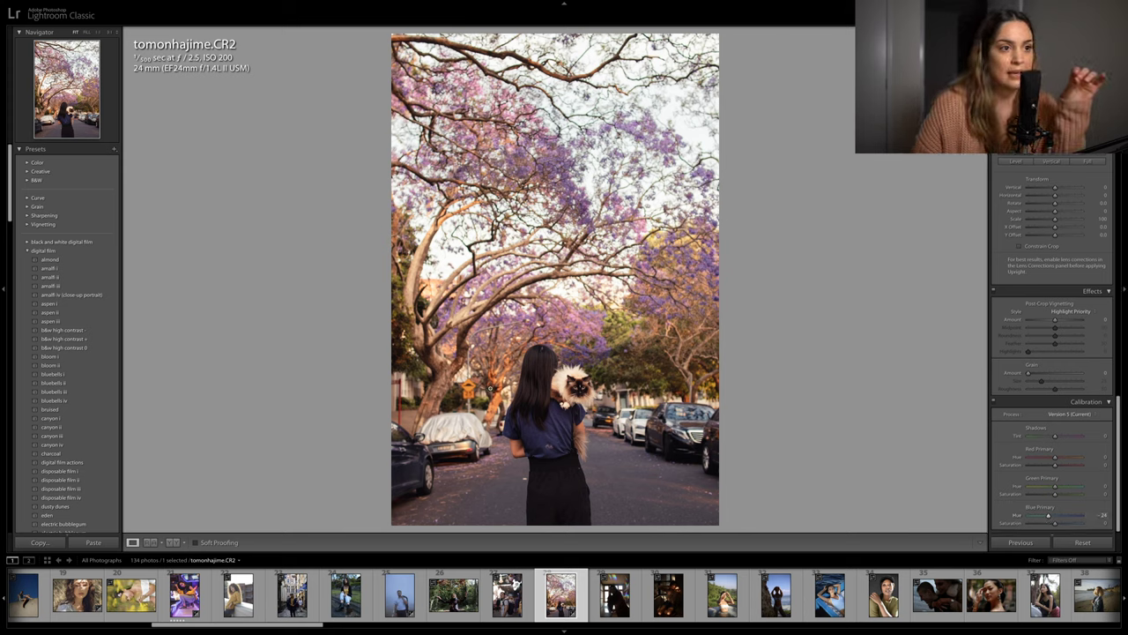
Paint a size 28 Adjustment Brush mask over the road and parked cars in the lower part of the jacaranda photo
scroll(1096, 386, up, 10)
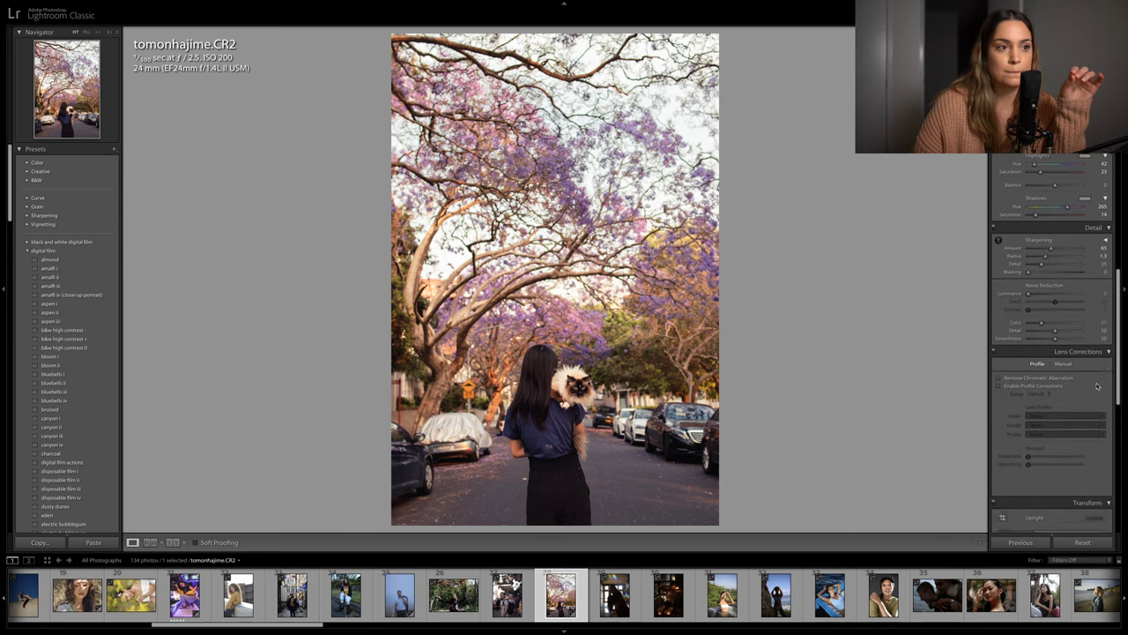
scroll(1096, 386, up, 10)
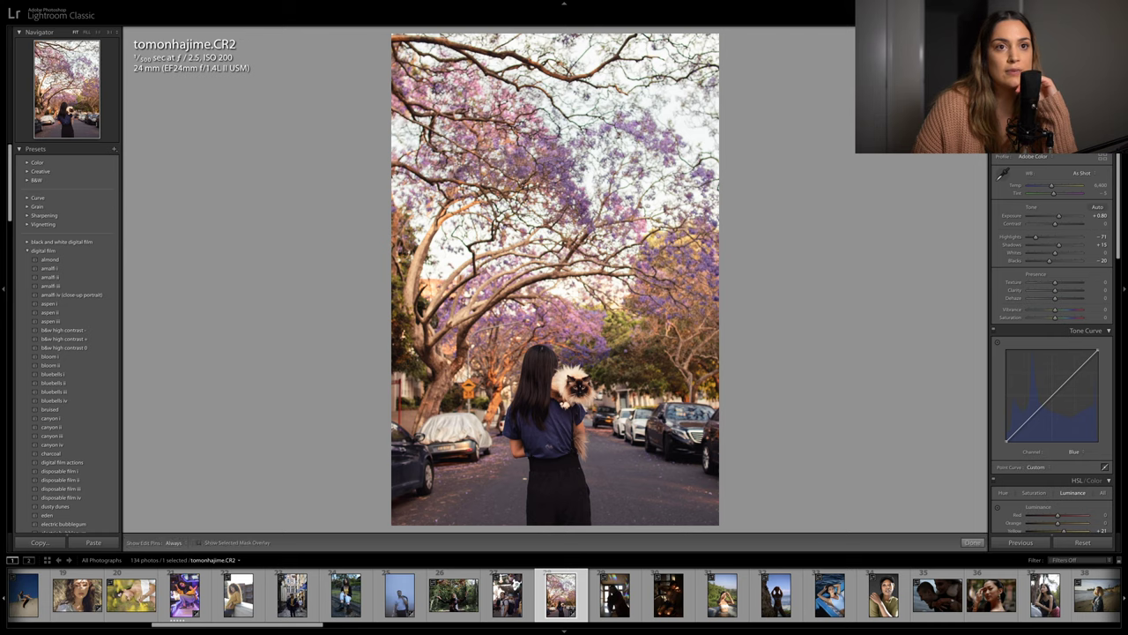
key(m)
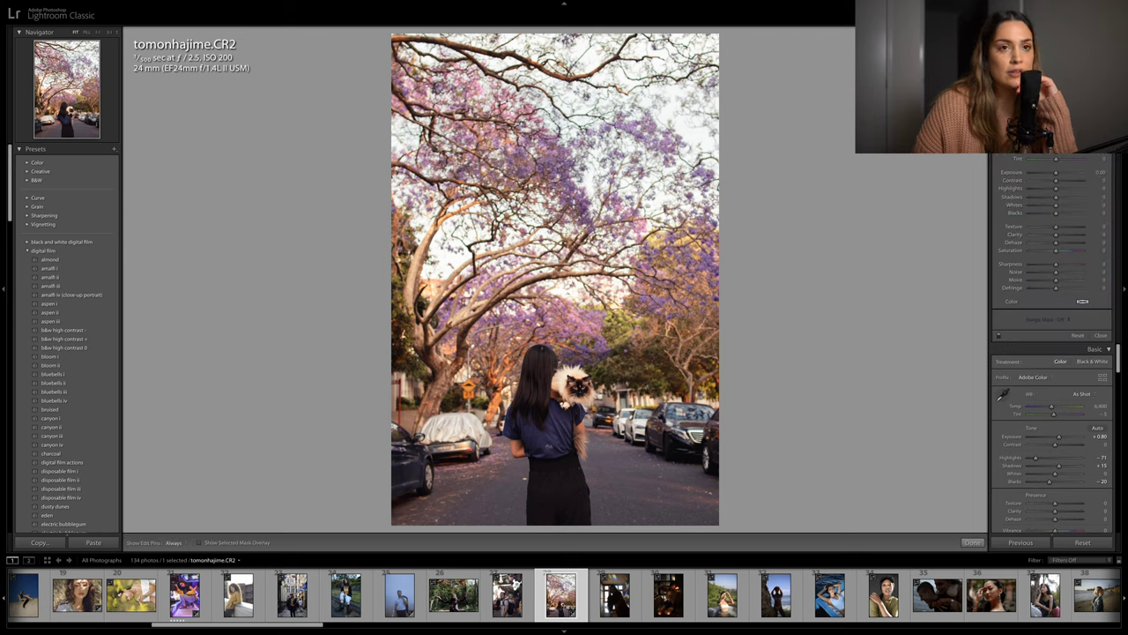
key(k)
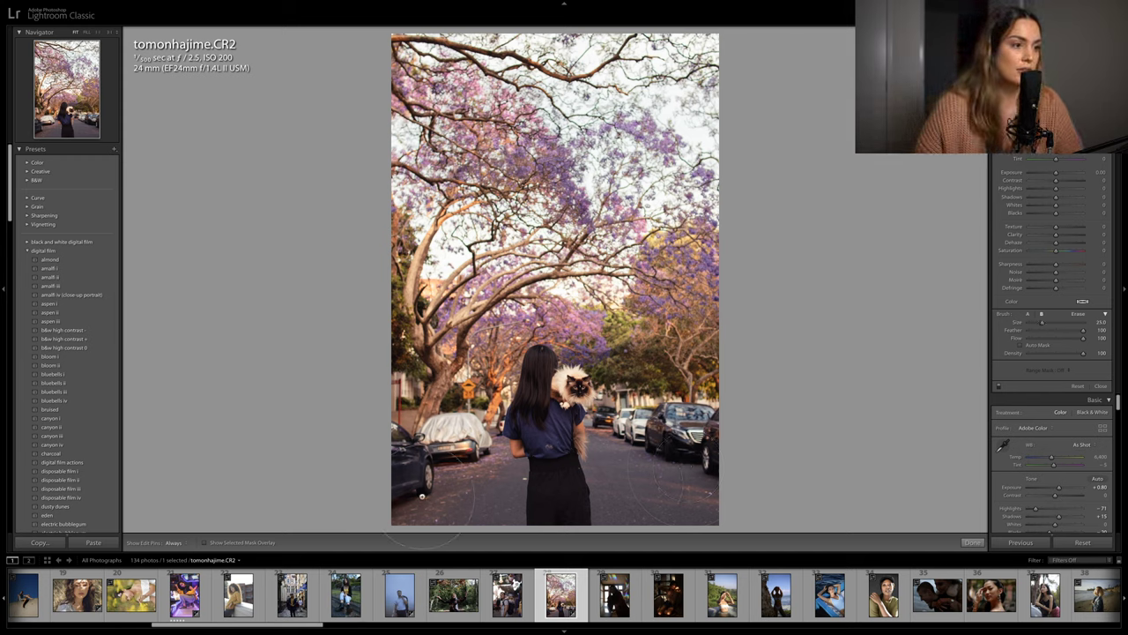
scroll(421, 496, up, 3)
key(h)
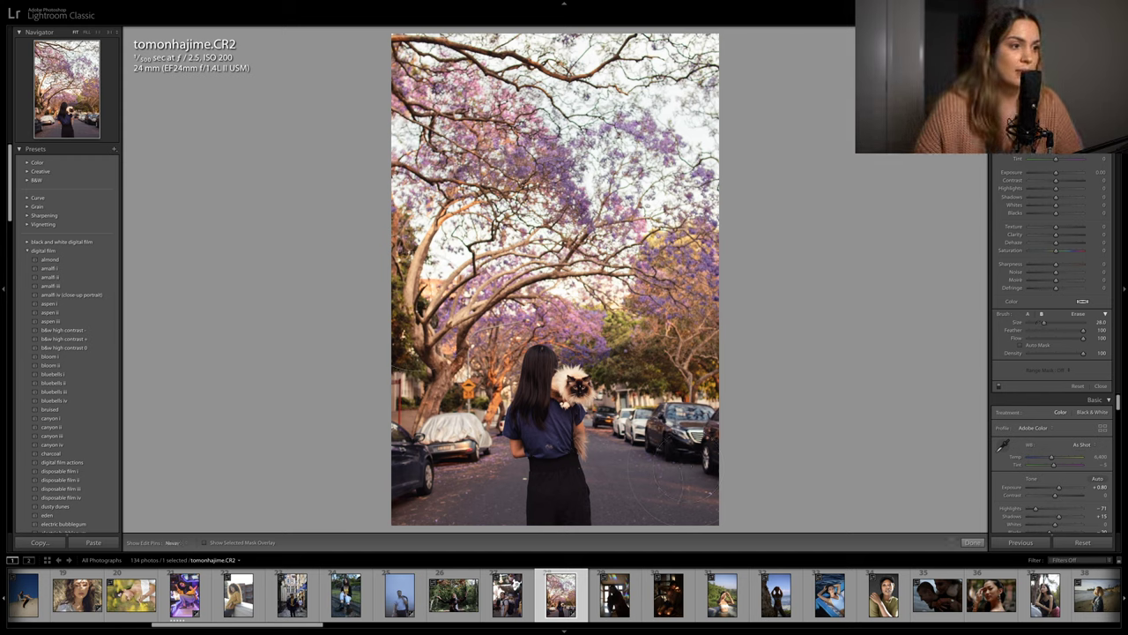
click(417, 488)
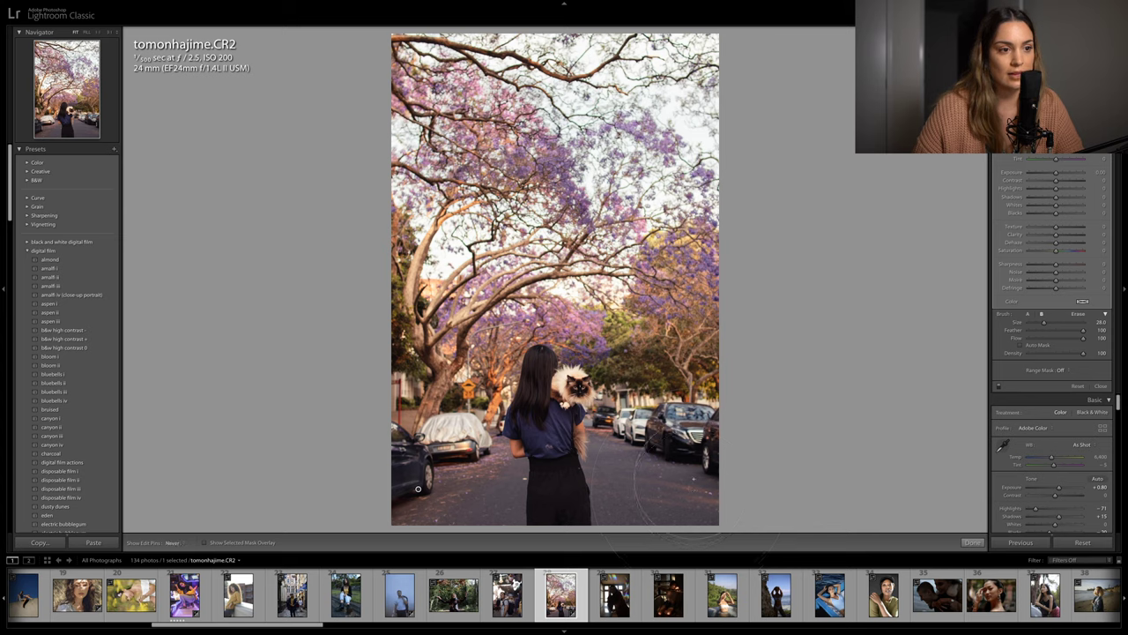
Set the brushed area's Exposure to -0.40 and Clarity to -34, and finish the brush adjustment
key(h)
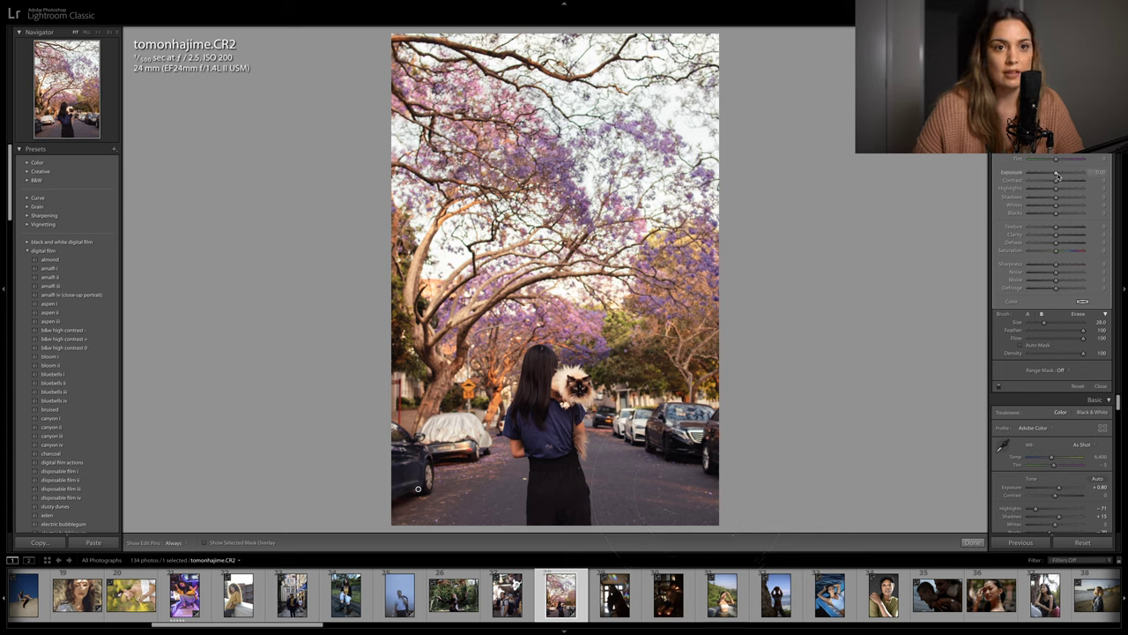
drag(1058, 176, 1054, 177)
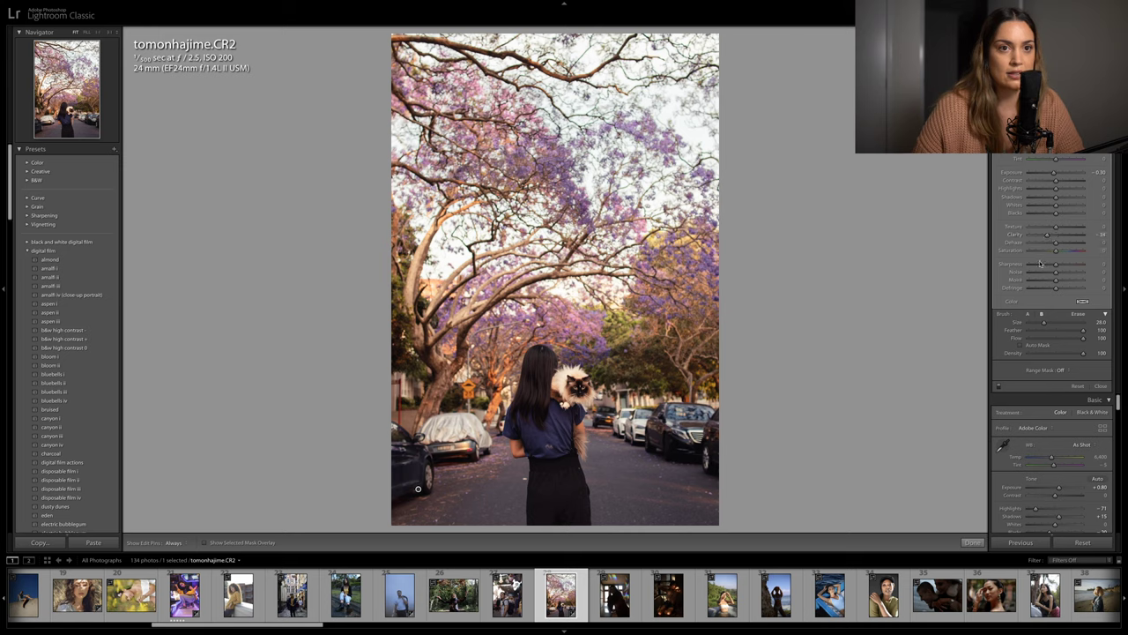
drag(1039, 264, 974, 266)
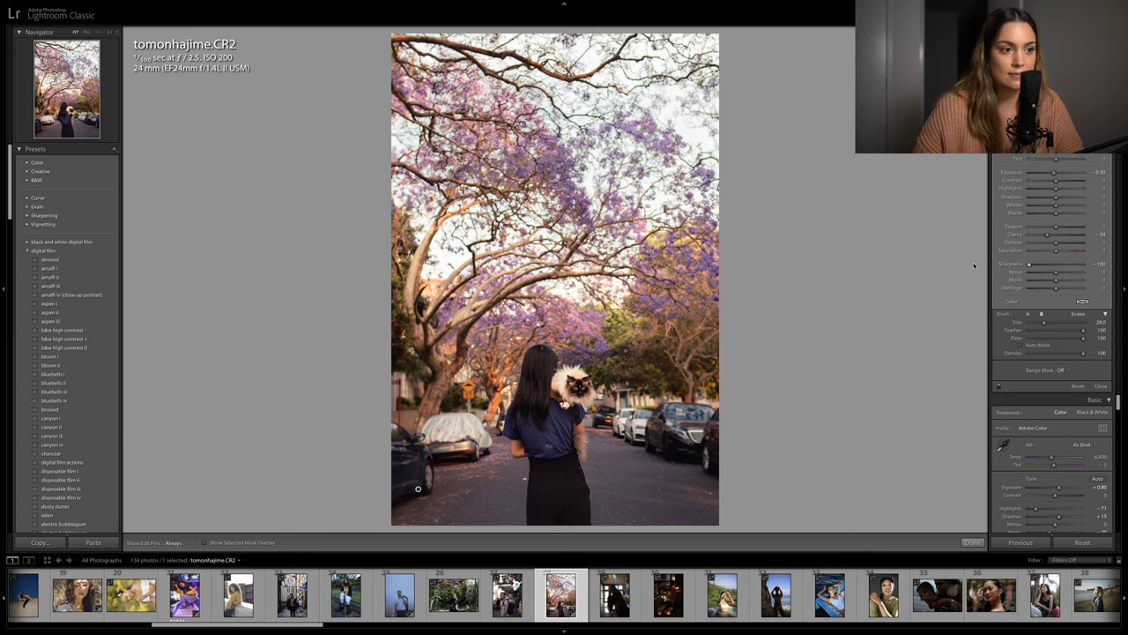
double_click(1028, 264)
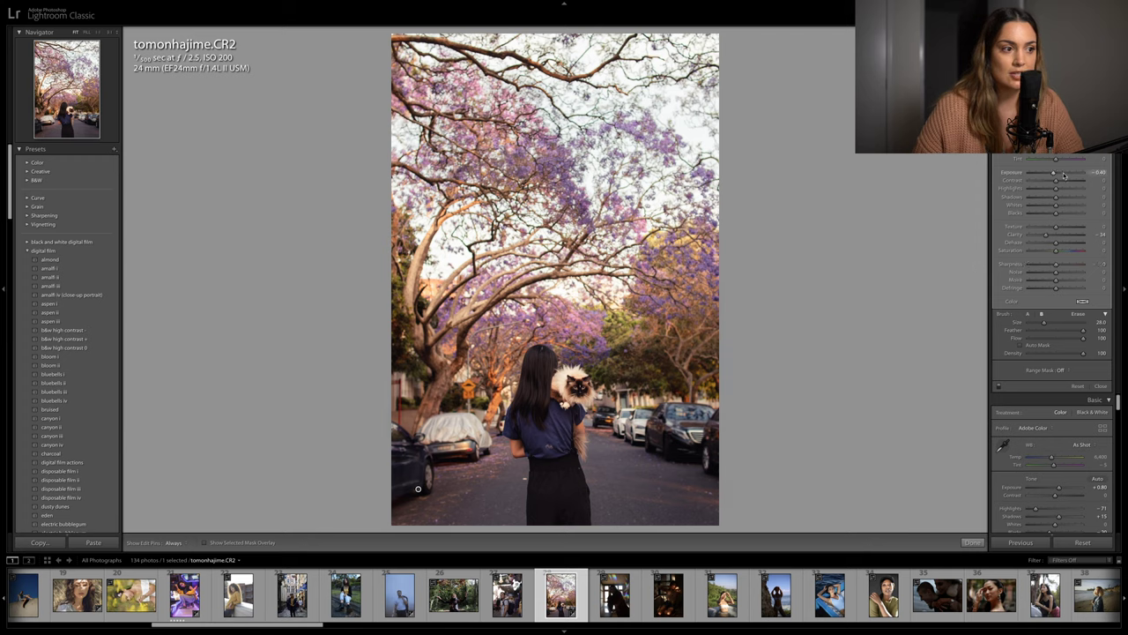
key(k)
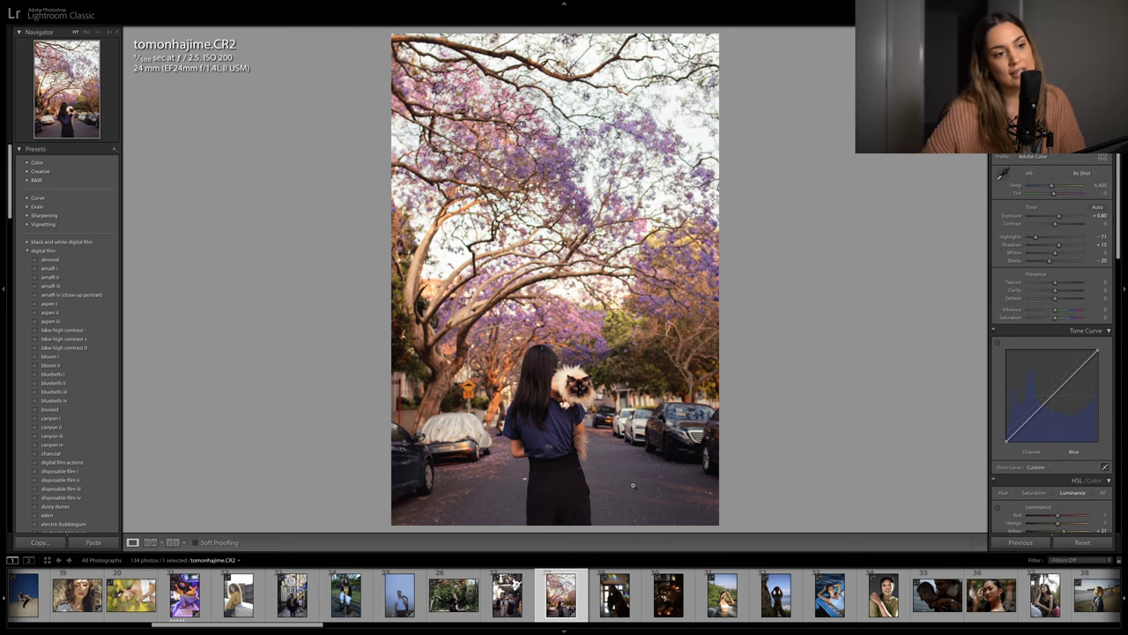
Remove the white mark on the back of the woman's blue shirt with Spot Removal, sampling clean fabric to its left
click(550, 466)
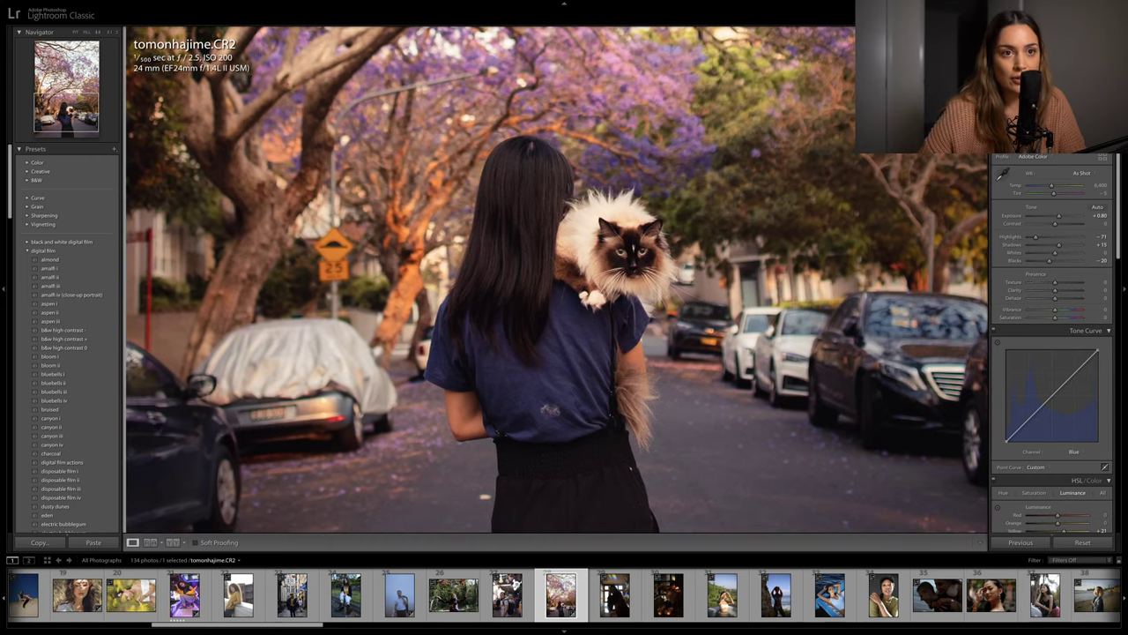
key(q)
scroll(547, 409, up, 3)
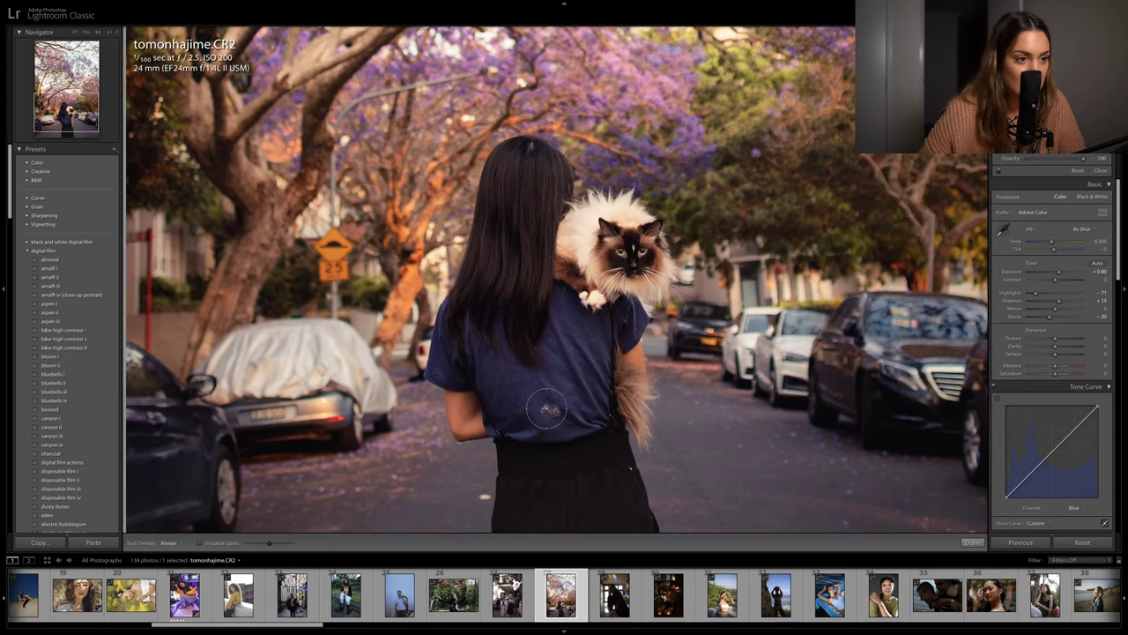
scroll(546, 408, down, 2)
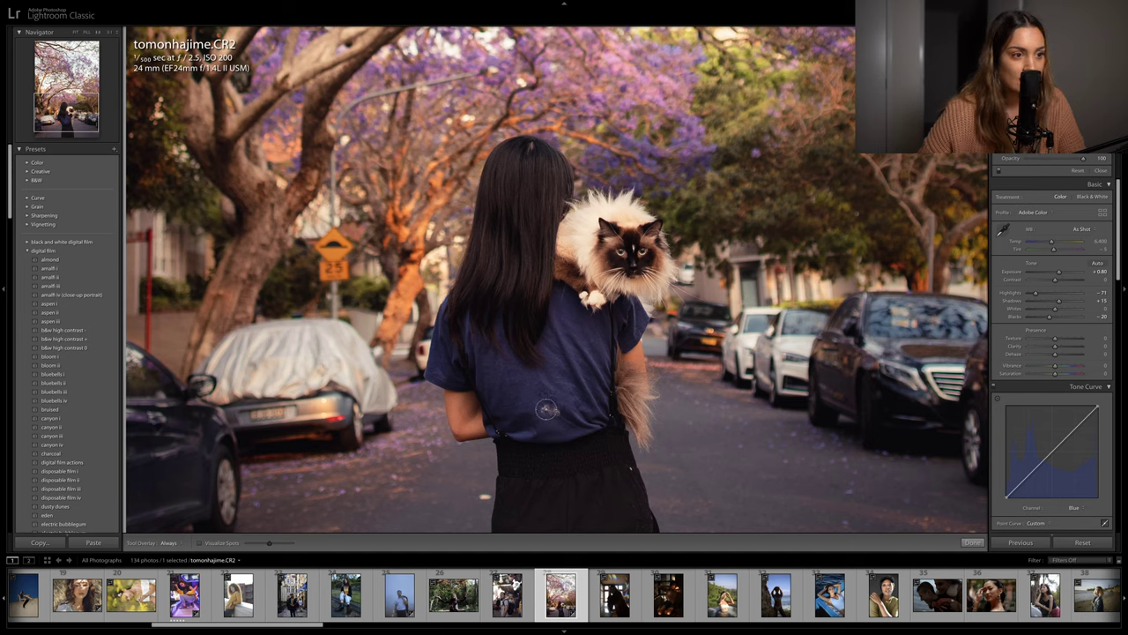
scroll(546, 409, down, 2)
click(546, 409)
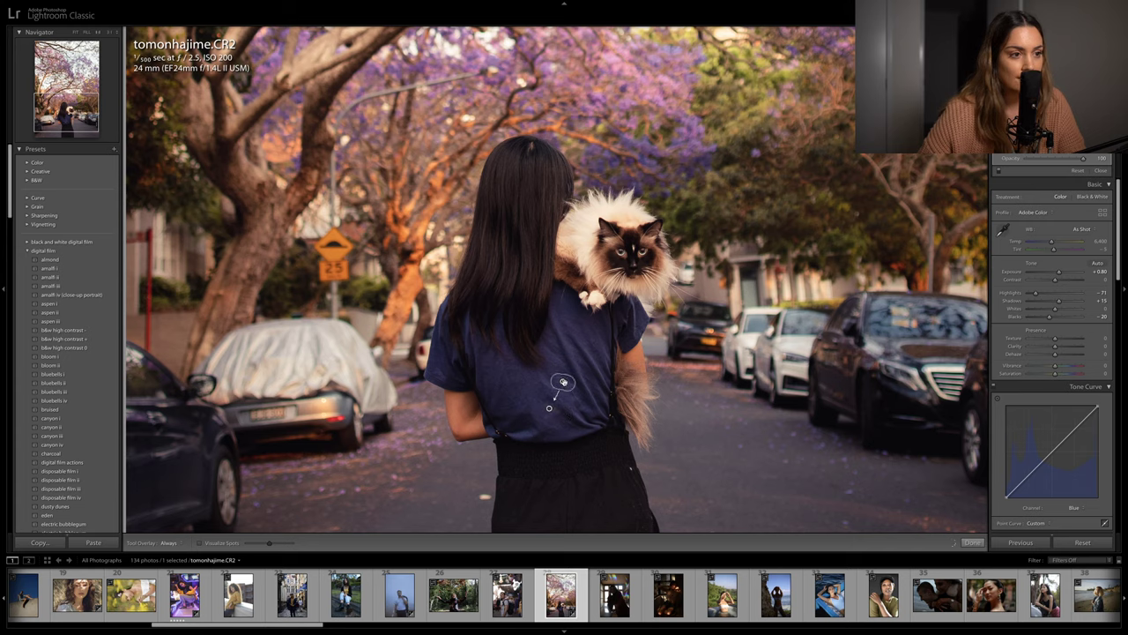
drag(563, 381, 515, 391)
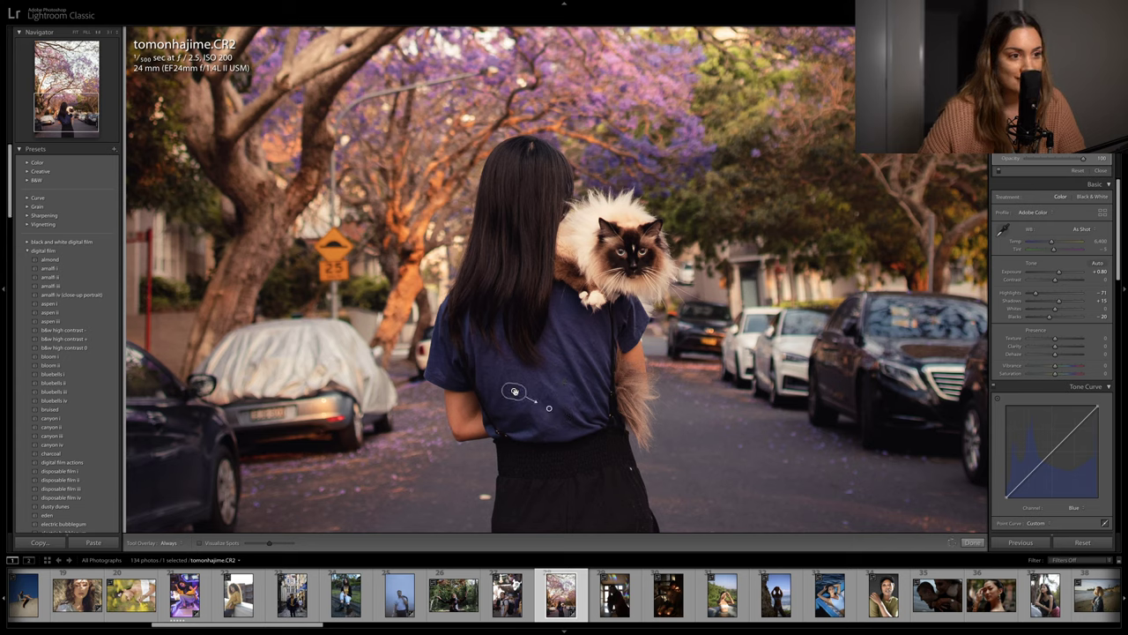
key(q)
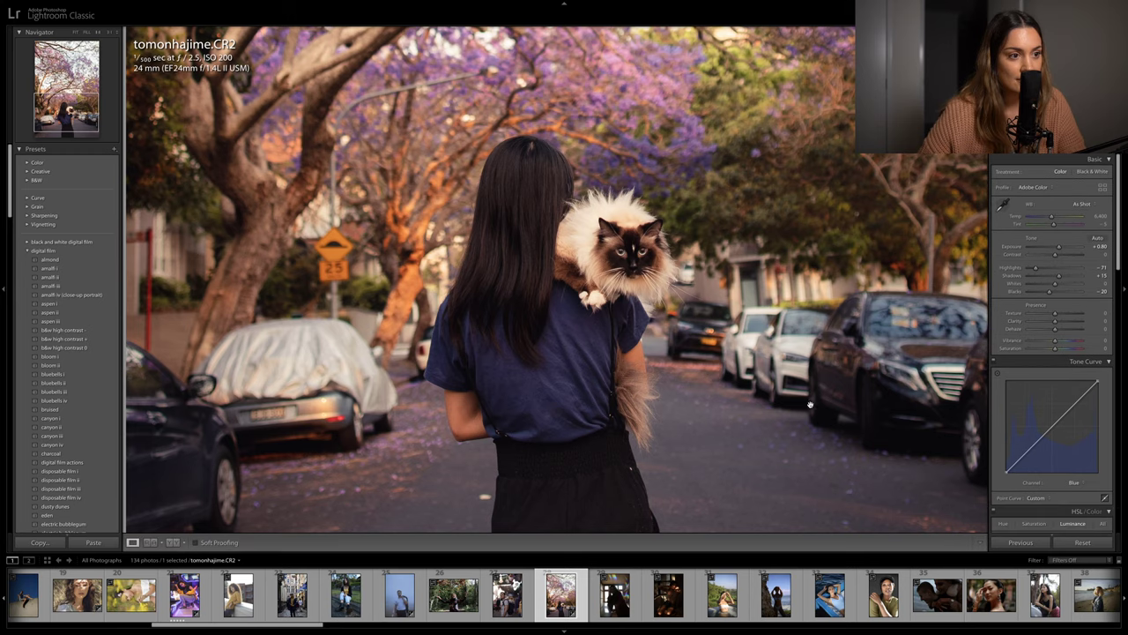
click(703, 377)
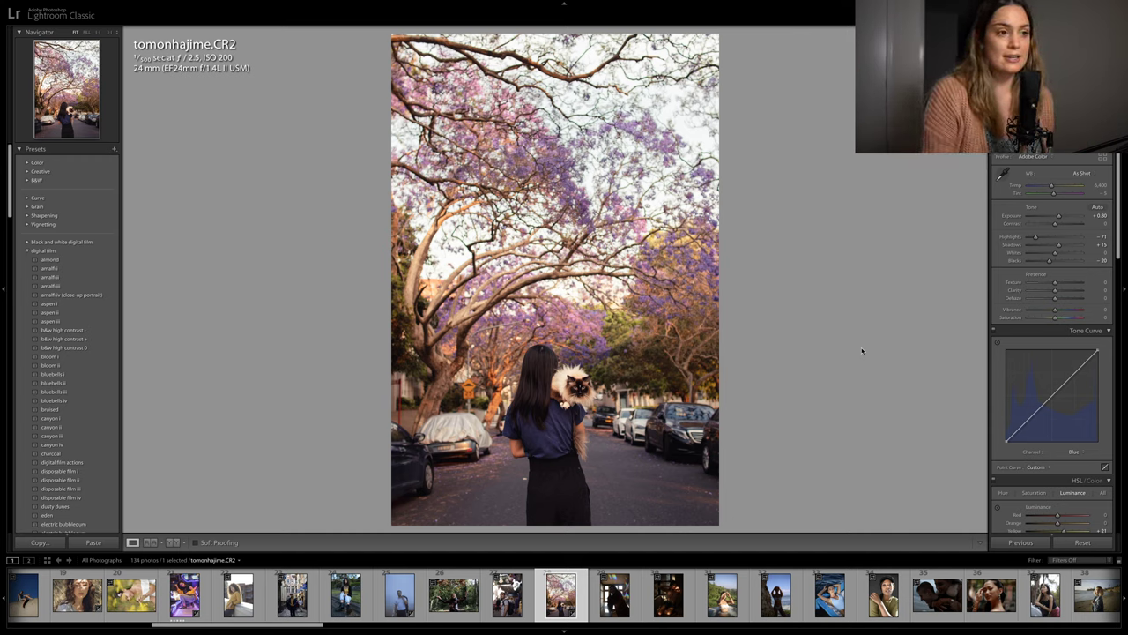
Compare the jacaranda photo before and after the edits, and go back to the start of the library grid
key(backslash)
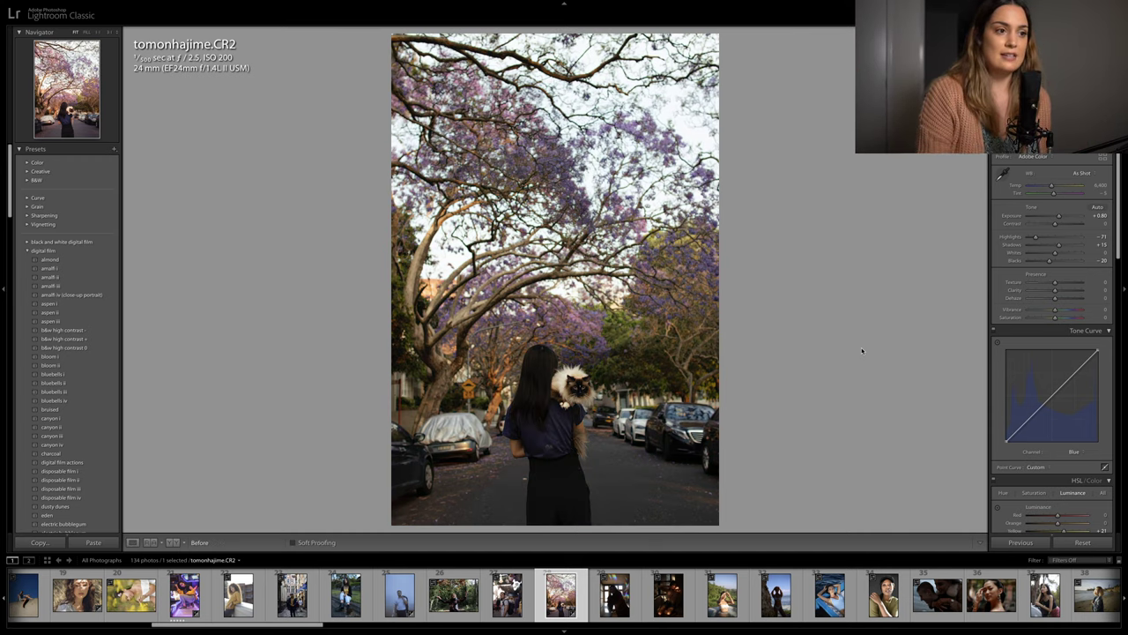
key(backslash)
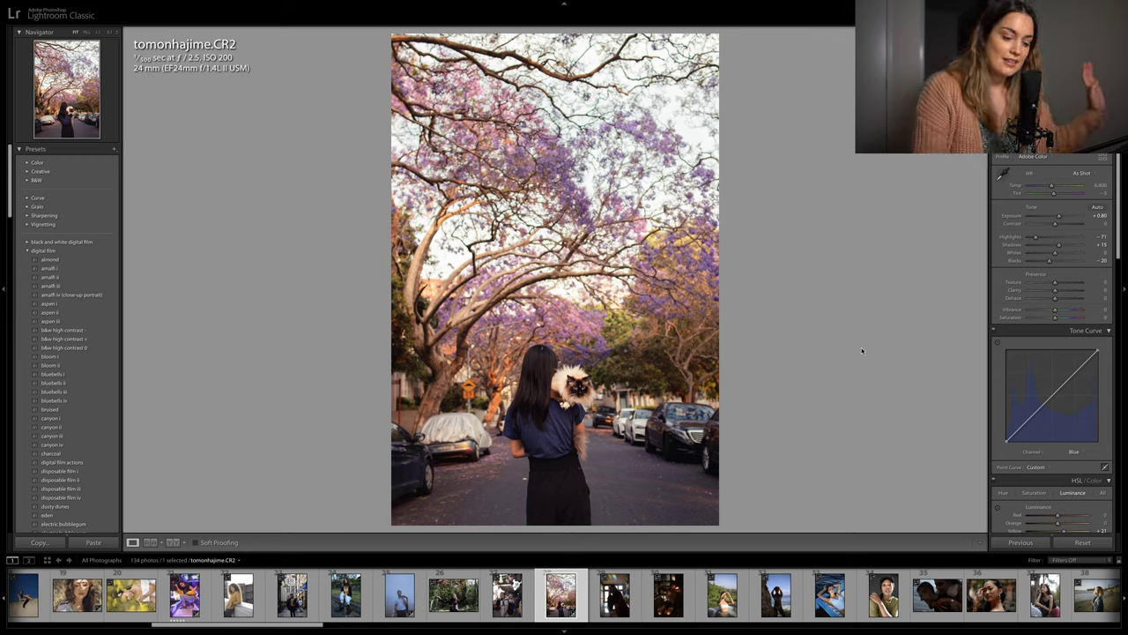
key(backslash)
key(backslash)
key(backslash)
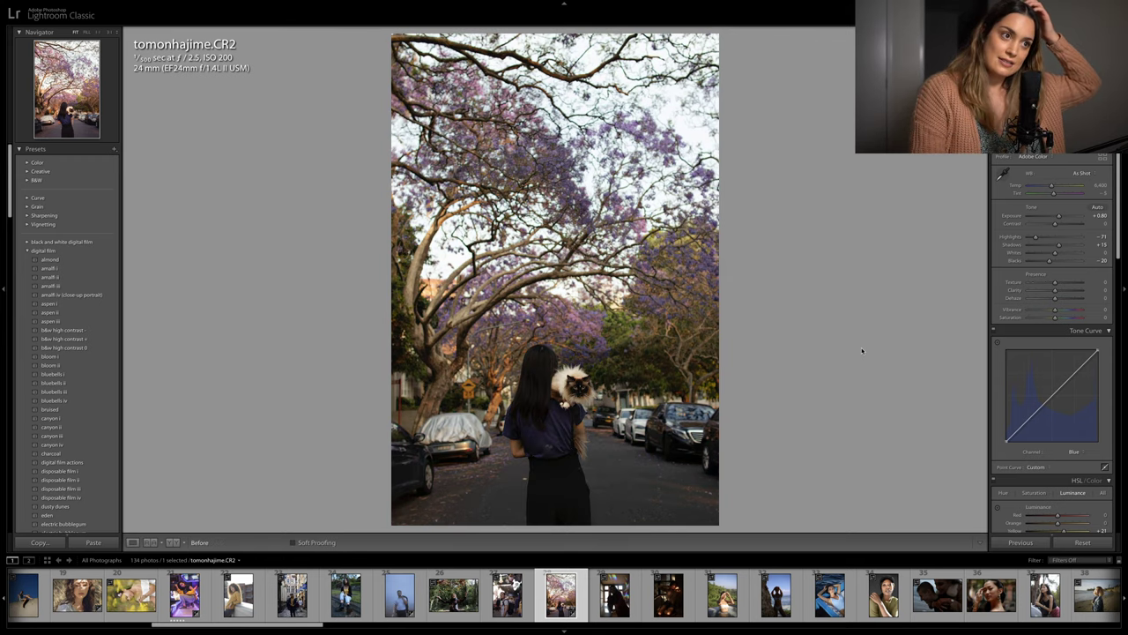
key(backslash)
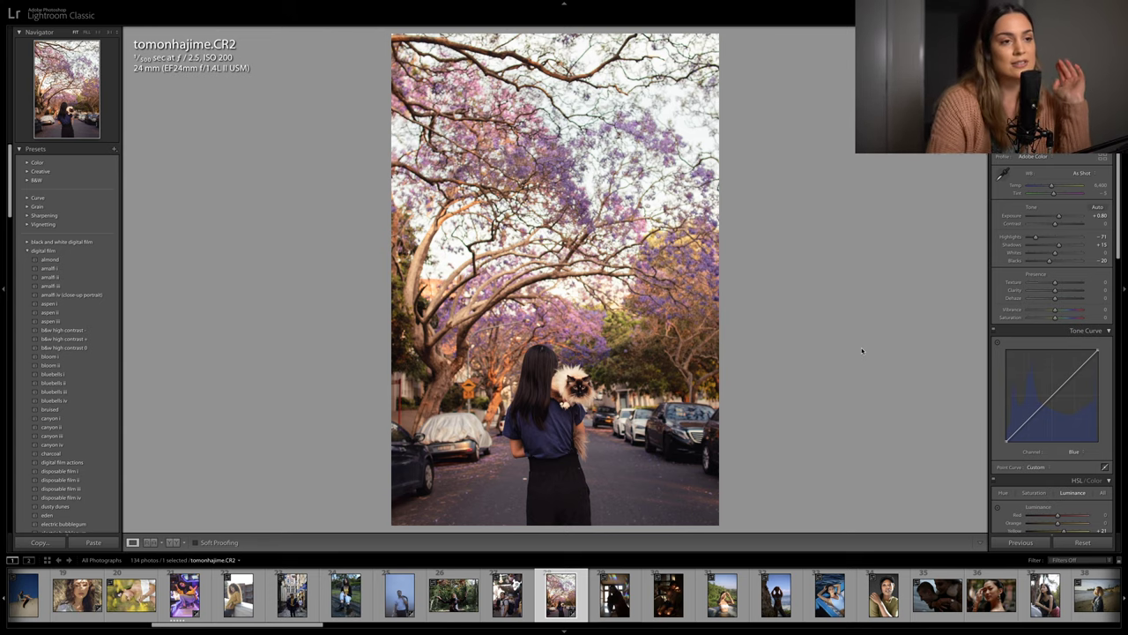
key(g)
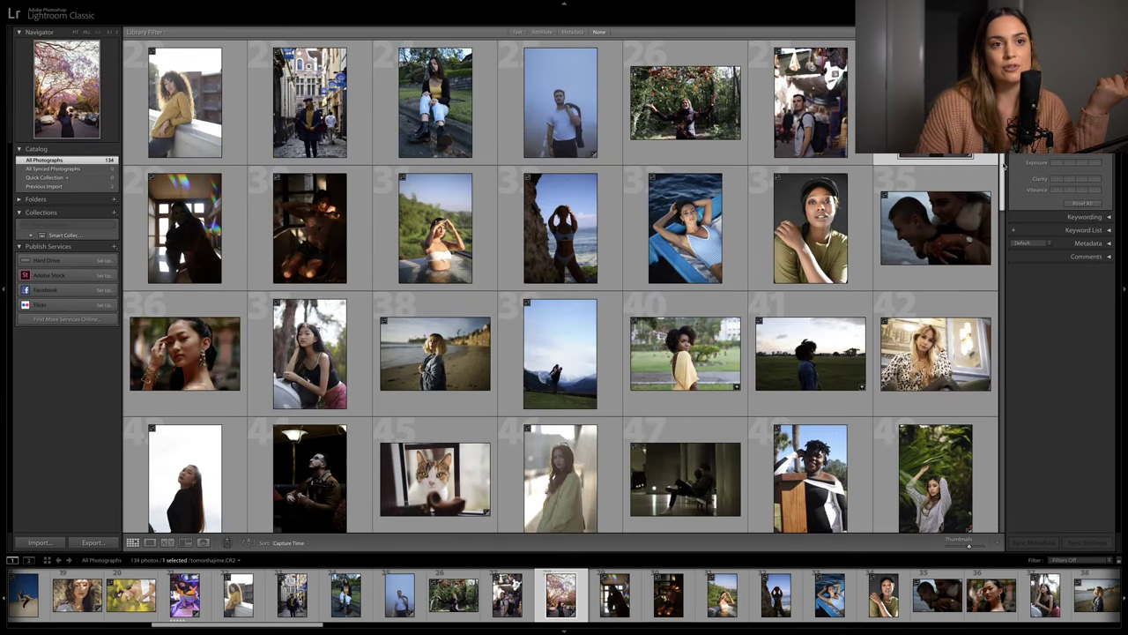
scroll(1003, 164, up, 5)
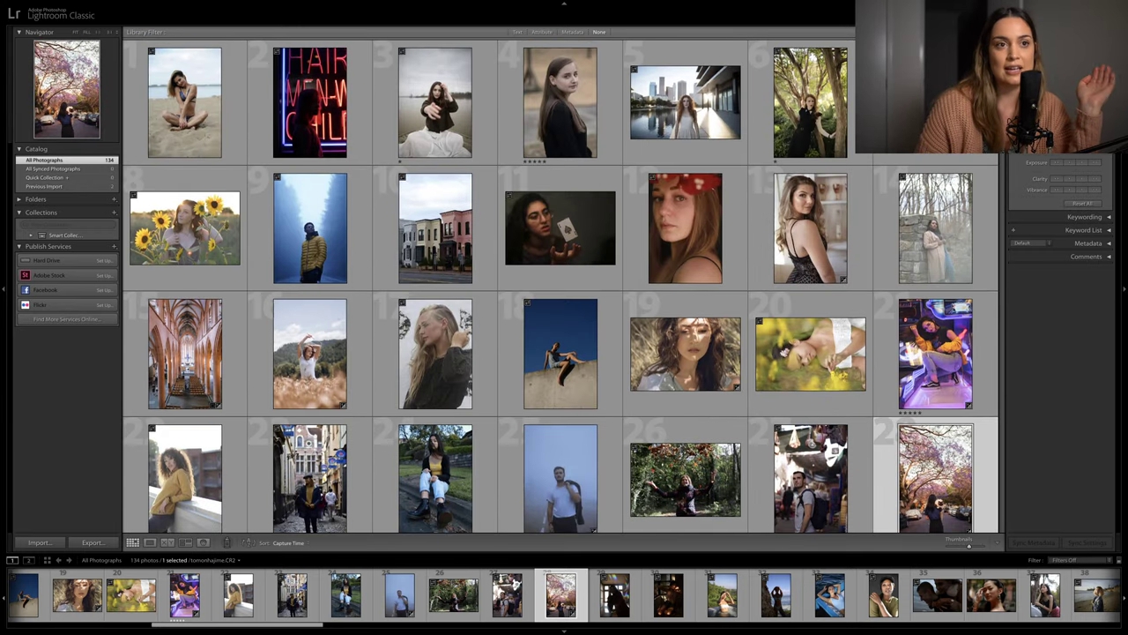